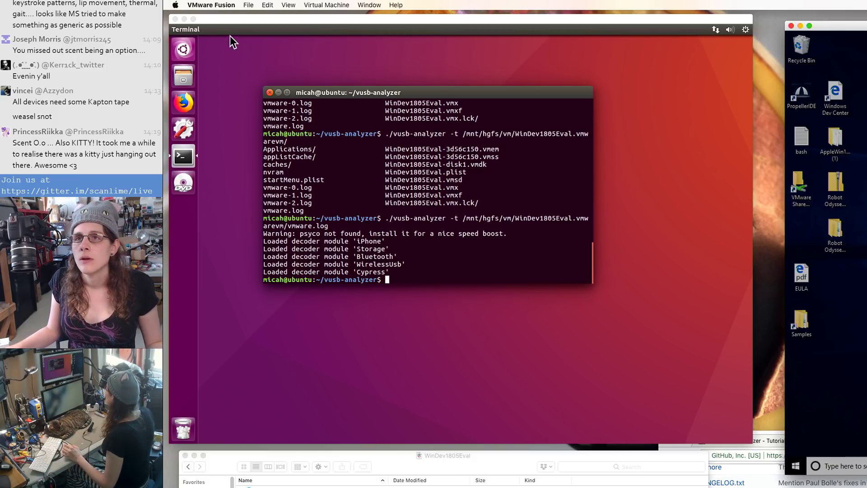
Step: Move the Ubuntu VM window to the bottom-right and launch USB Prober via a Spotlight search for 'usb'
drag(231, 21, 866, 416)
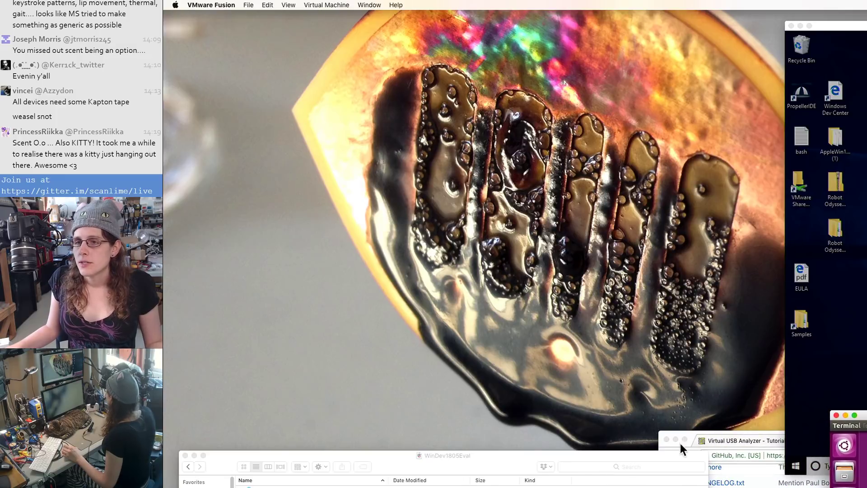
key(super+space)
text(su)
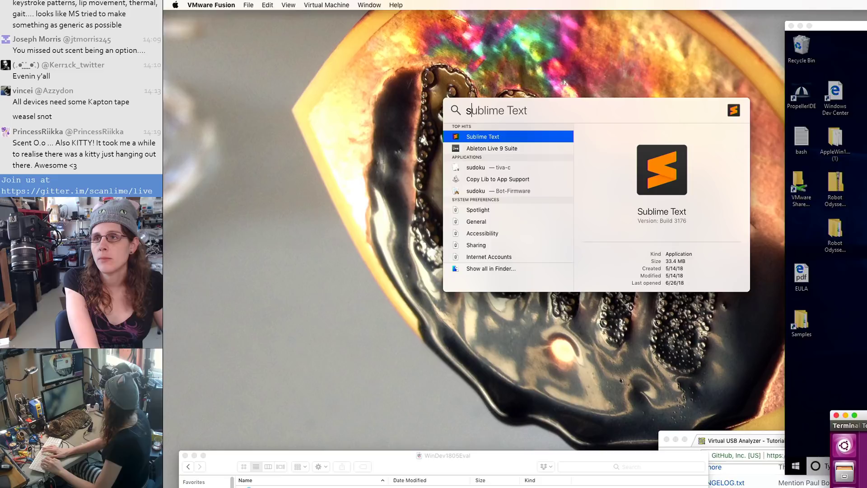
text(s)
key(BackSpace)
key(BackSpace)
key(BackSpace)
text(usb)
key(Return)
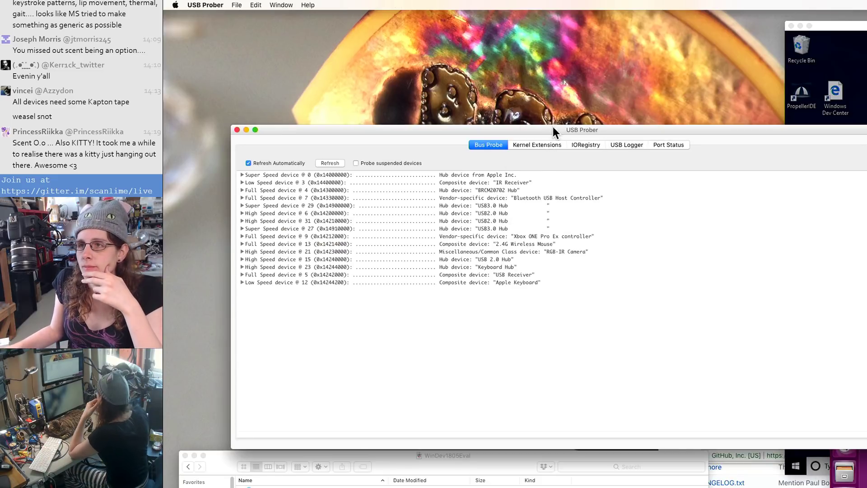
Step: Select the RGB-IR Camera in Bus Probe and expand its device details and configuration descriptor
drag(553, 127, 500, 72)
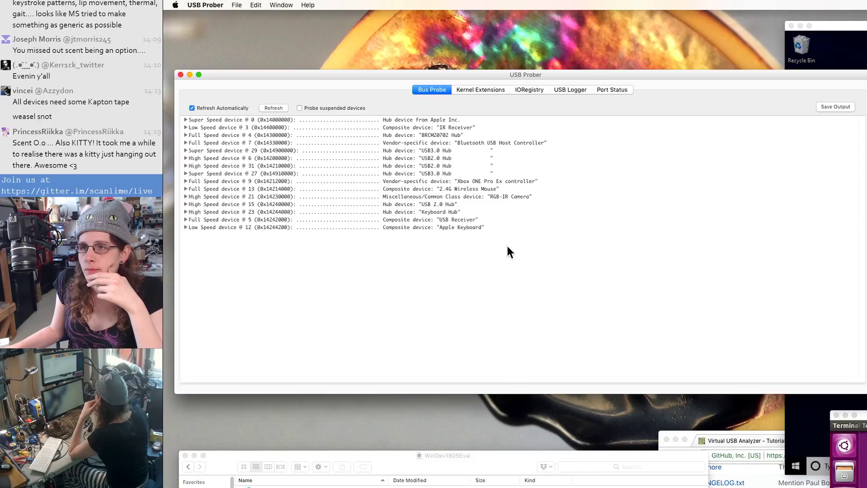
click(456, 195)
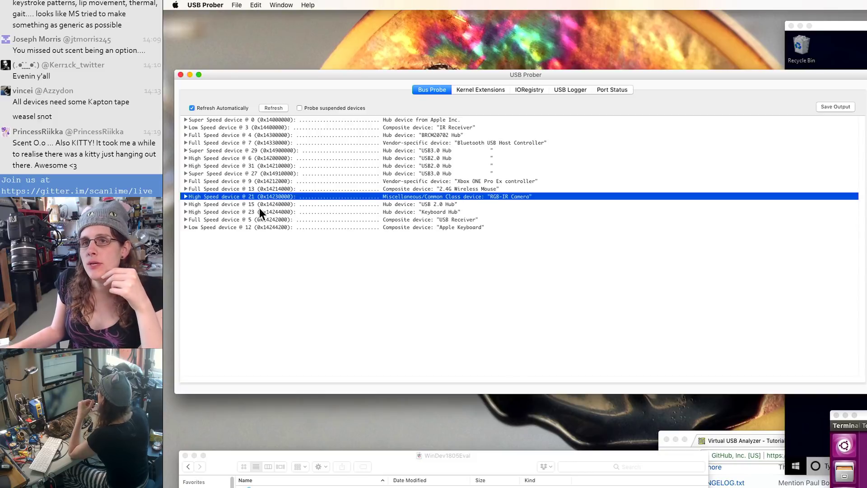
click(185, 196)
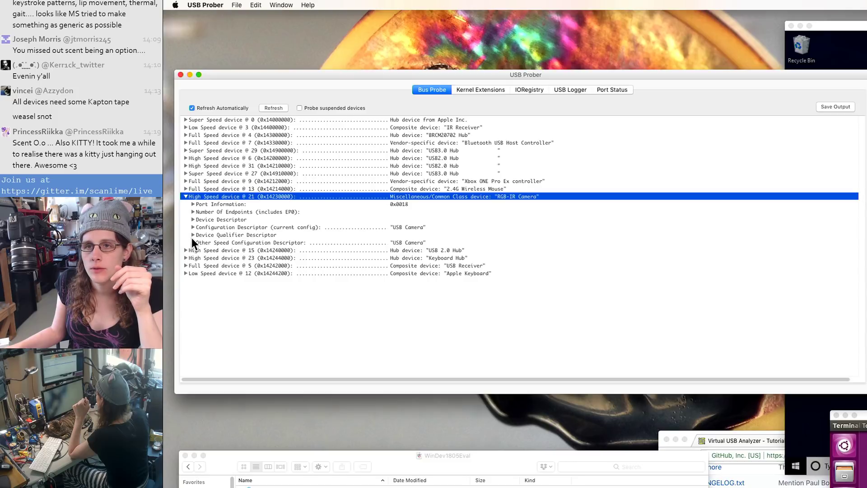
click(192, 228)
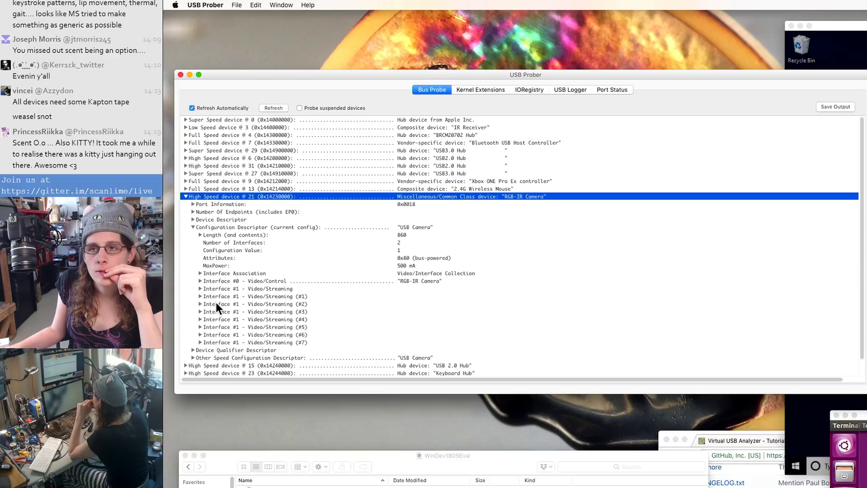
Step: Expand the camera's Interface #1 Video/Streaming entries and scroll through their details
scroll(216, 303, down, 1)
scroll(215, 305, down, 3)
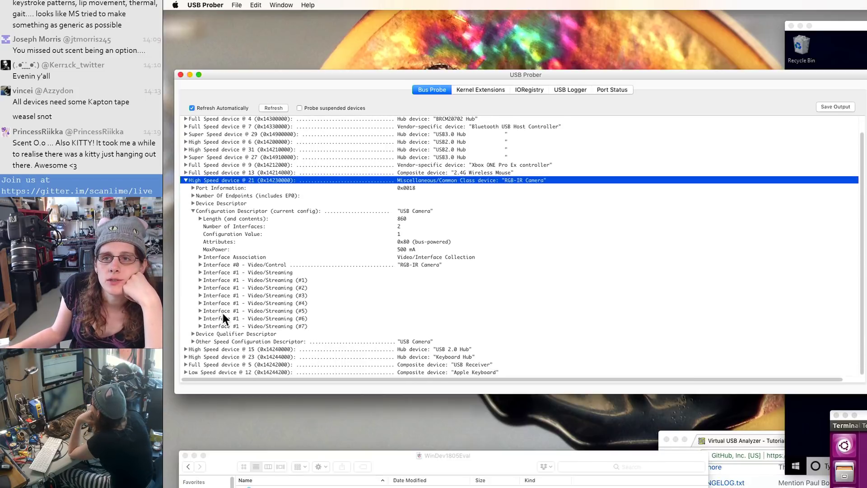
click(198, 277)
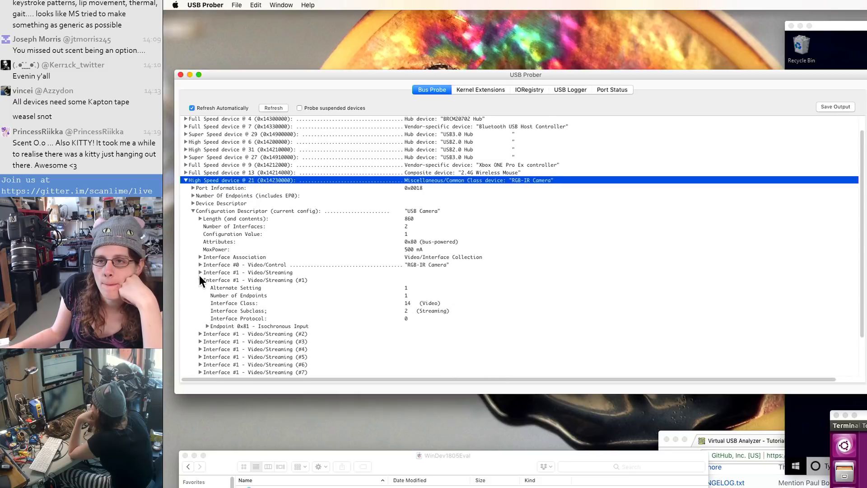
click(200, 272)
scroll(283, 320, down, 5)
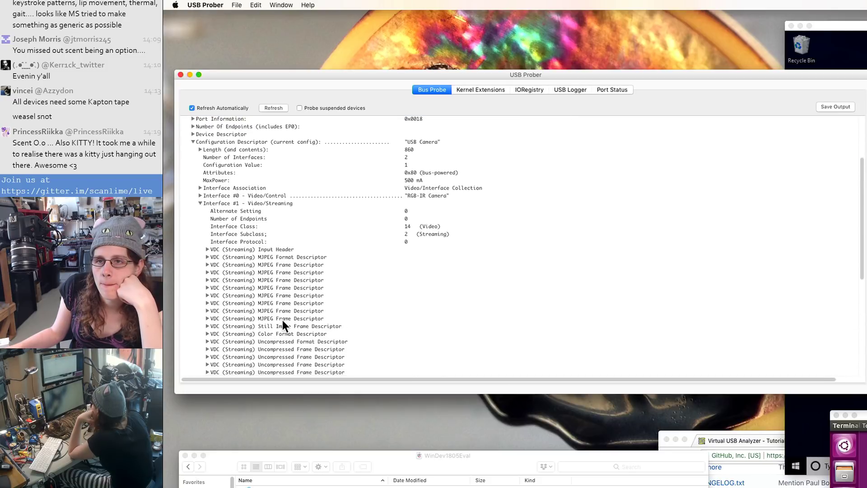
scroll(282, 319, down, 6)
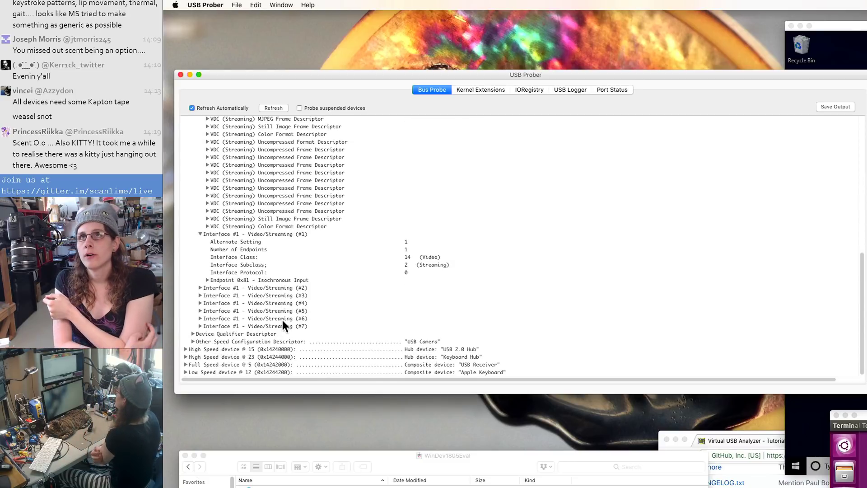
Step: Launch Photo Booth for a live camera feed, park it at the right edge, and bring USB Prober forward
key(super+space)
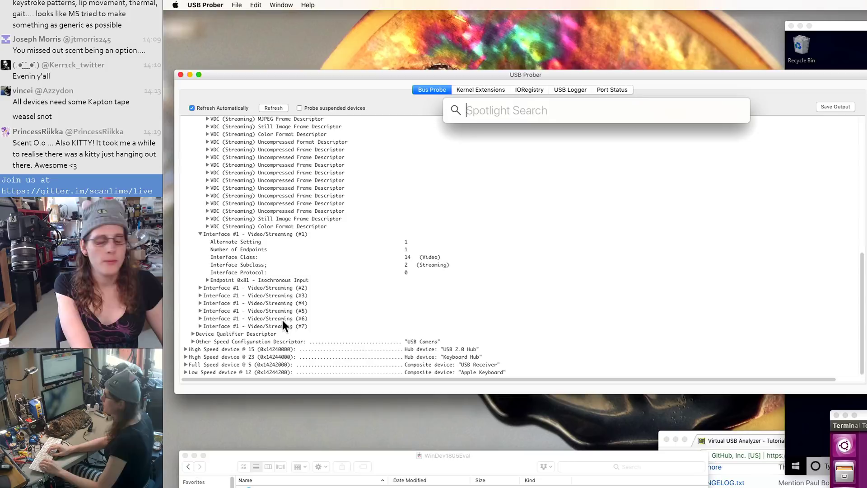
text(pixiehoto)
key(Return)
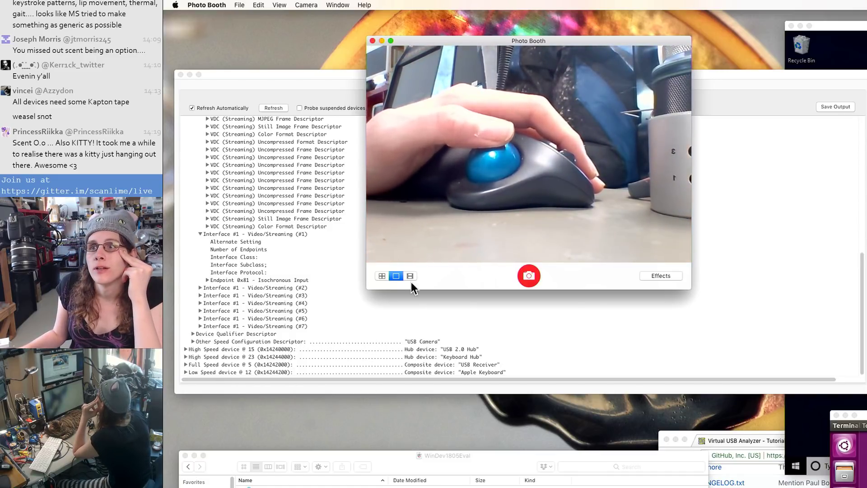
drag(442, 41, 787, 127)
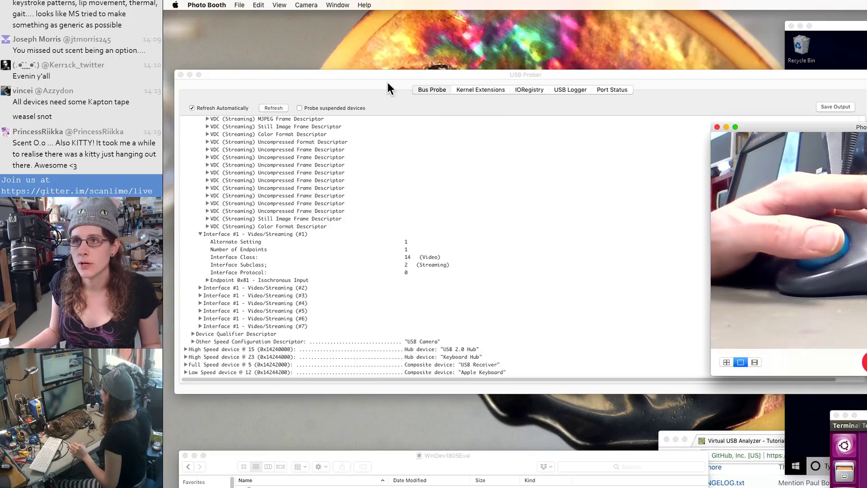
drag(388, 82, 383, 59)
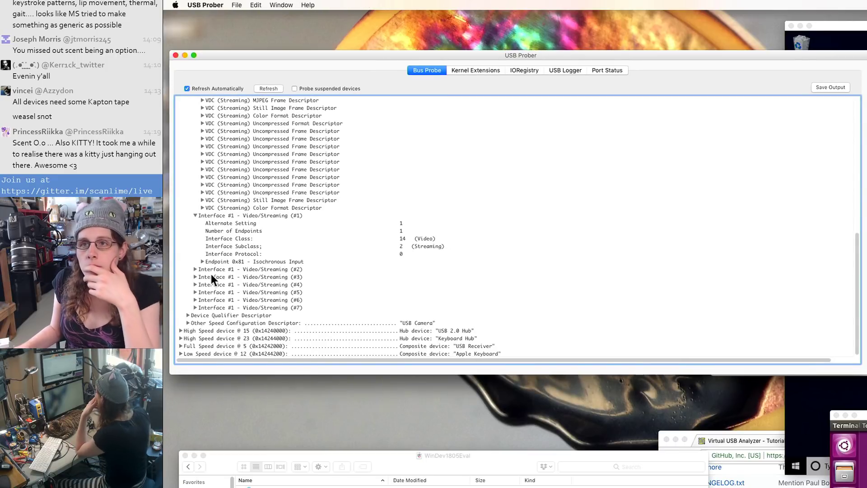
Step: Expand the camera's Interface #0 Video/Control, leaving the Video/Streaming interfaces collapsed
scroll(196, 251, up, 5)
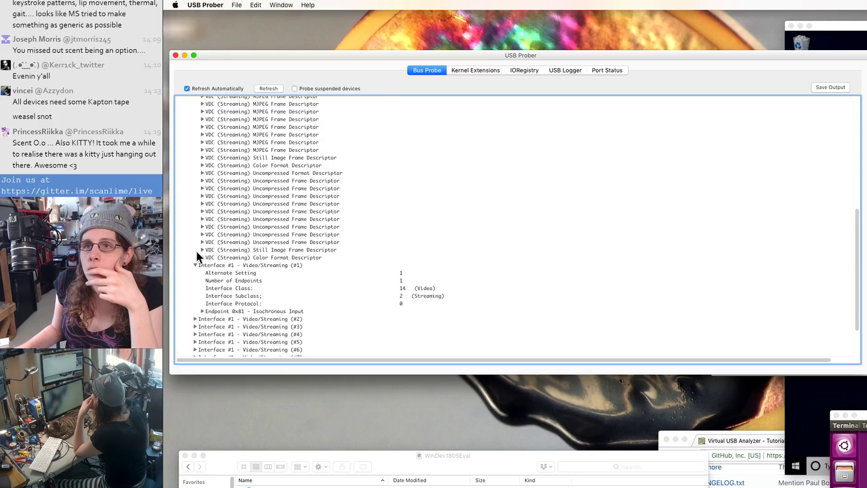
scroll(201, 225, up, 1)
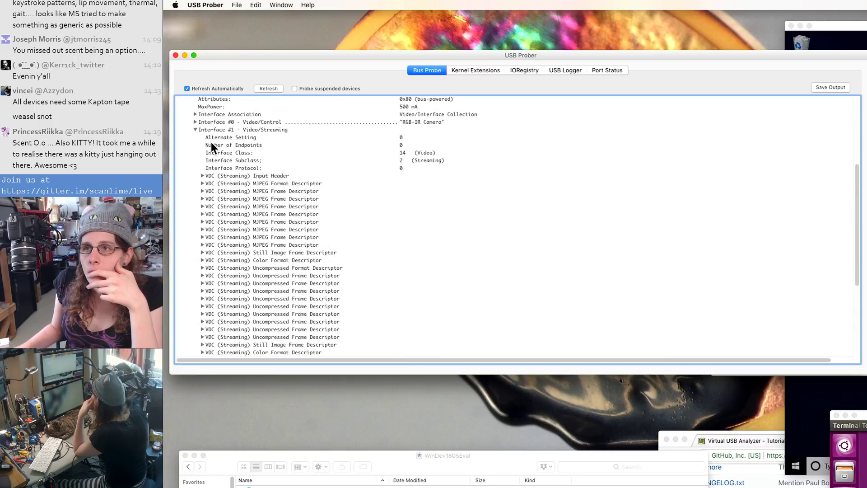
click(195, 122)
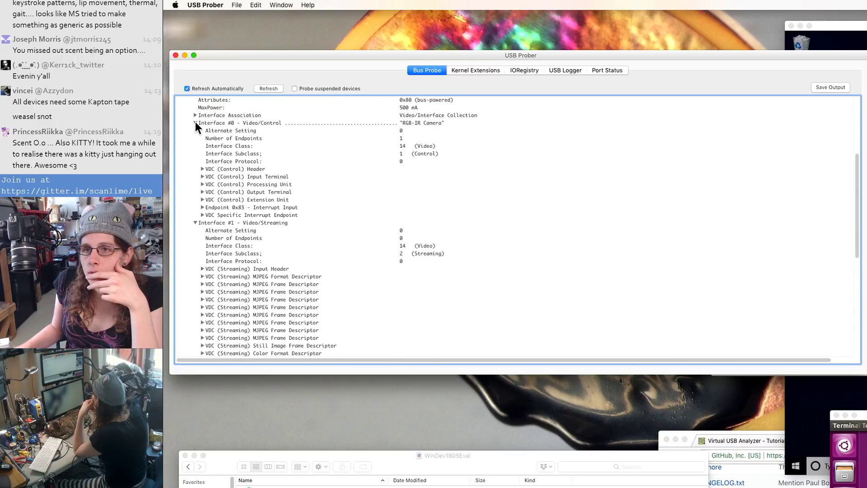
scroll(191, 231, down, 2)
scroll(199, 190, up, 7)
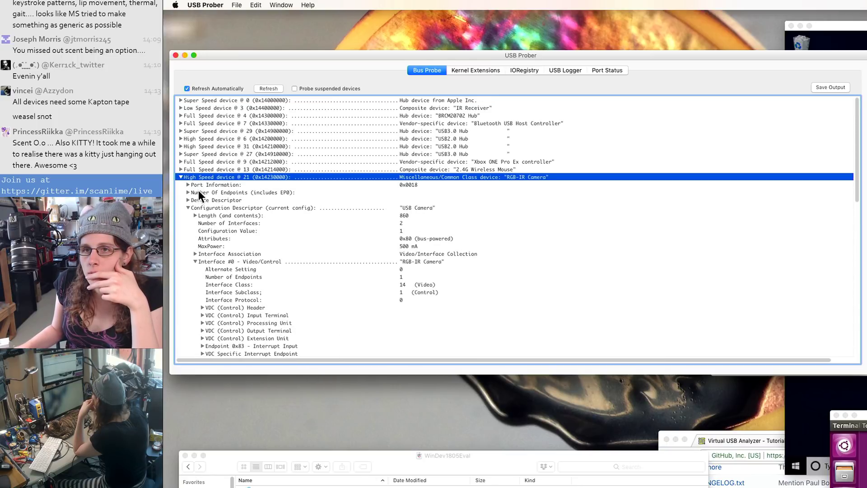
click(195, 261)
click(194, 269)
click(194, 269)
click(195, 276)
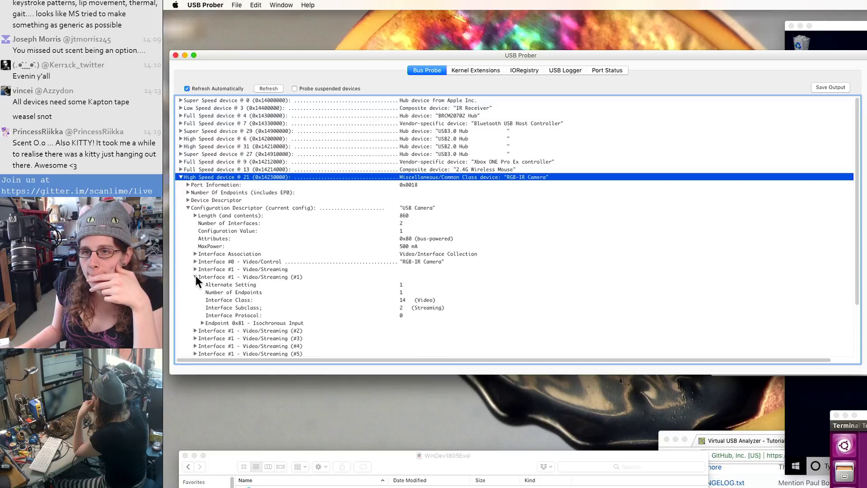
click(196, 276)
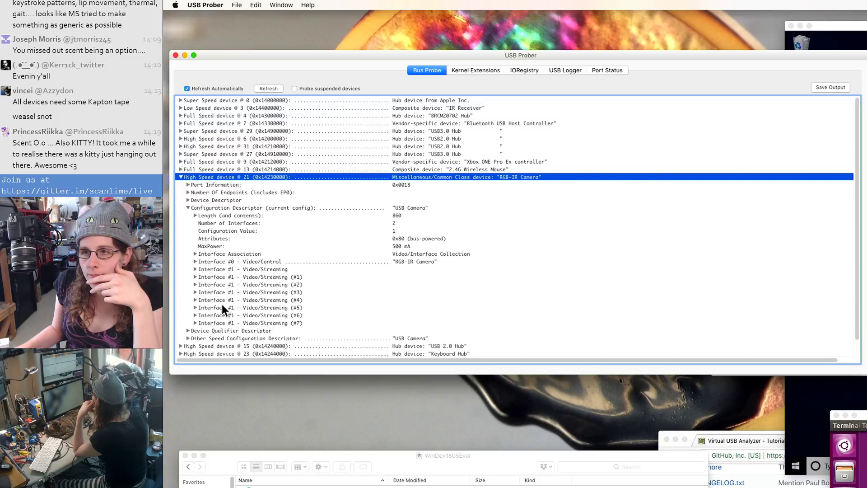
click(194, 261)
Step: Expand the Interface Association, VDC Input Terminal and Processing Unit descriptors
scroll(206, 269, down, 2)
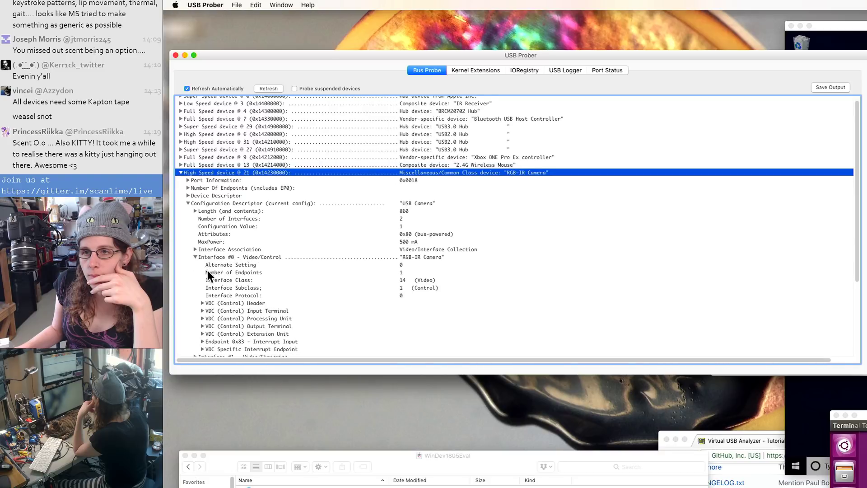
click(195, 233)
scroll(230, 269, down, 1)
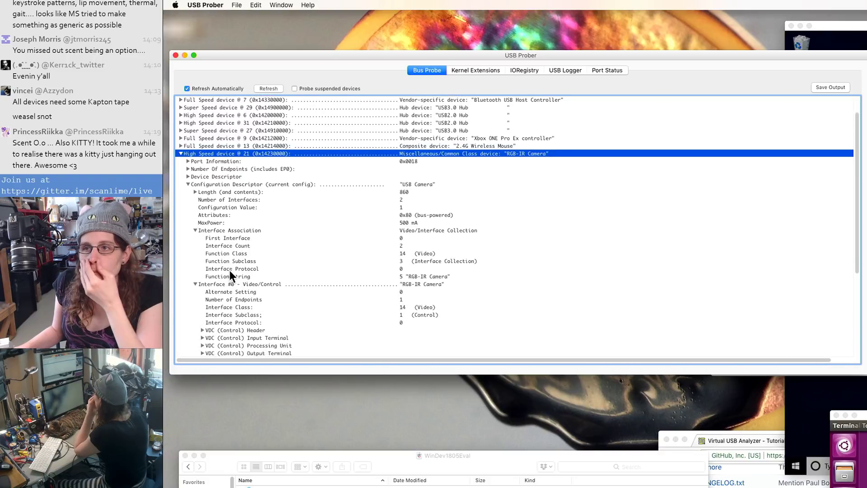
scroll(268, 291, down, 4)
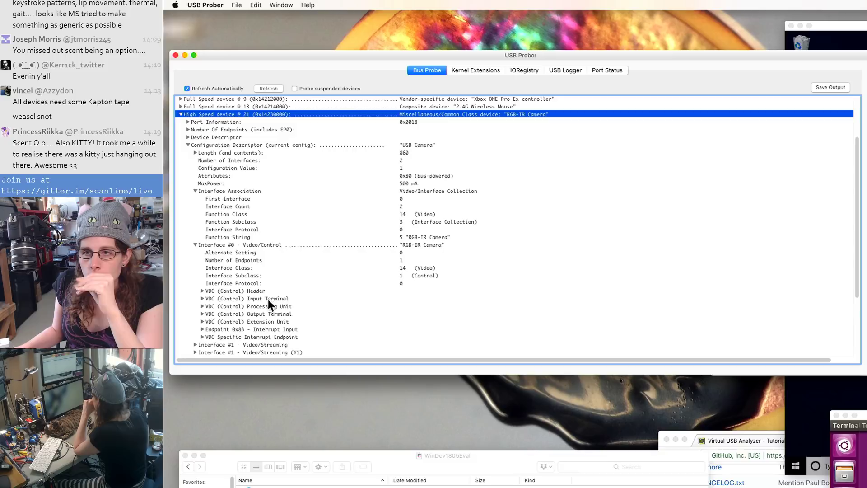
scroll(299, 304, down, 1)
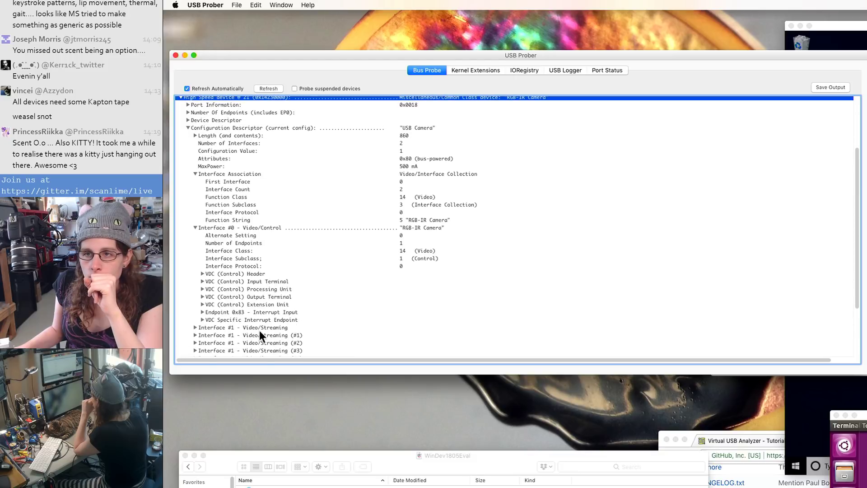
click(201, 280)
scroll(213, 292, down, 4)
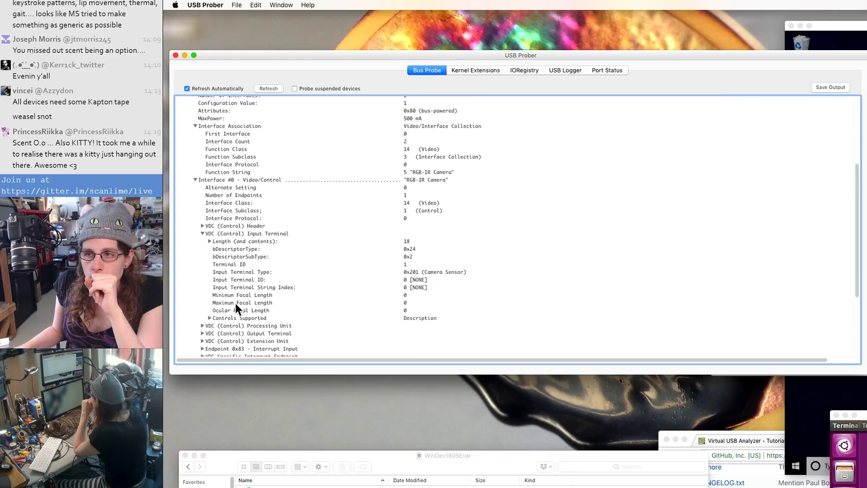
click(202, 325)
scroll(216, 327, down, 4)
scroll(219, 325, down, 3)
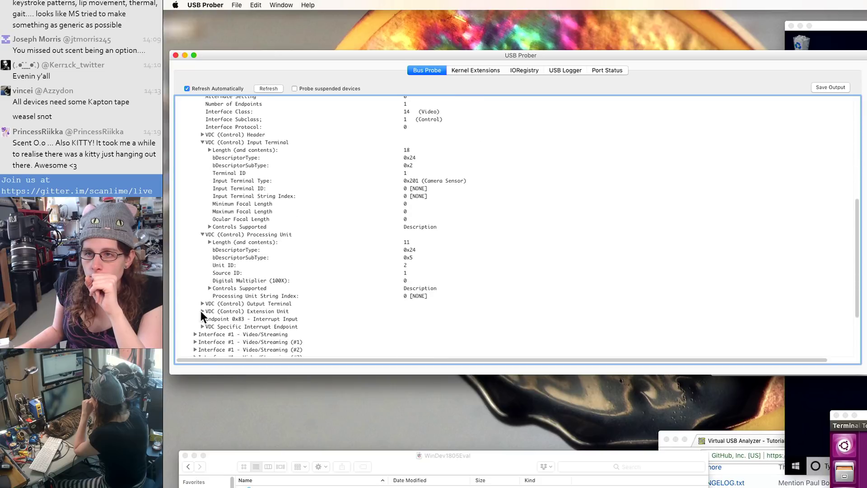
Step: Expand the VDC Output Terminal and Extension Unit descriptors
click(199, 303)
click(203, 303)
scroll(210, 310, down, 3)
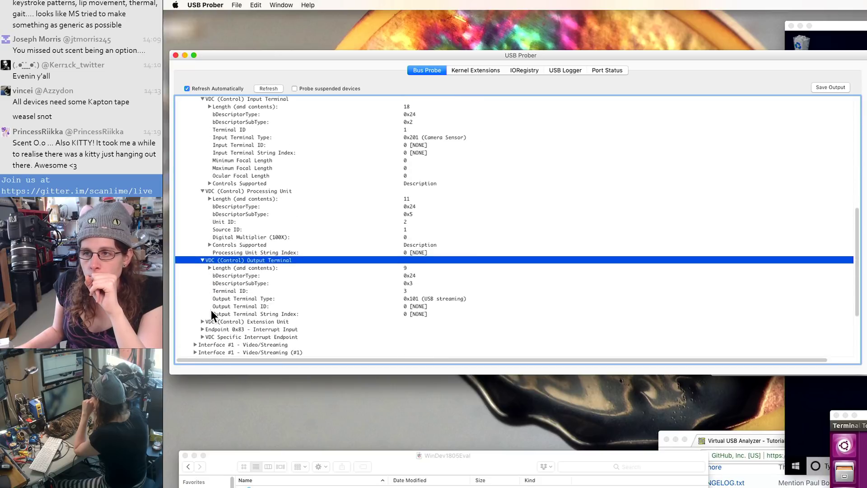
scroll(213, 309, down, 1)
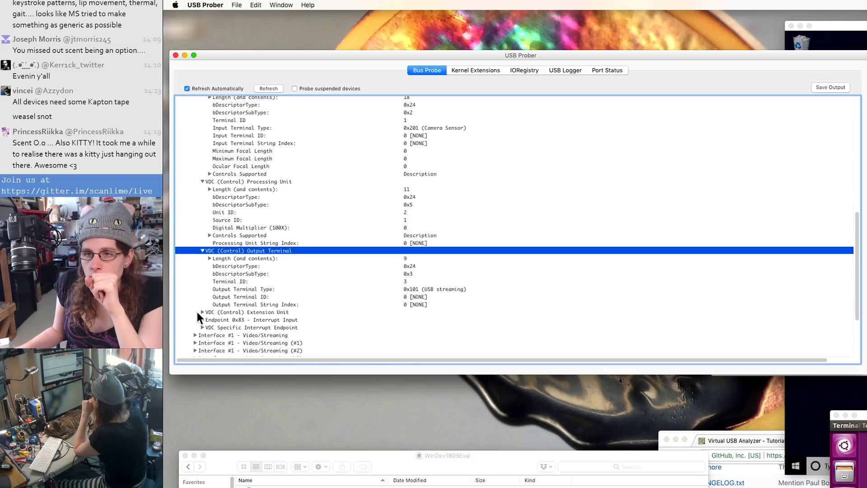
click(199, 312)
click(202, 312)
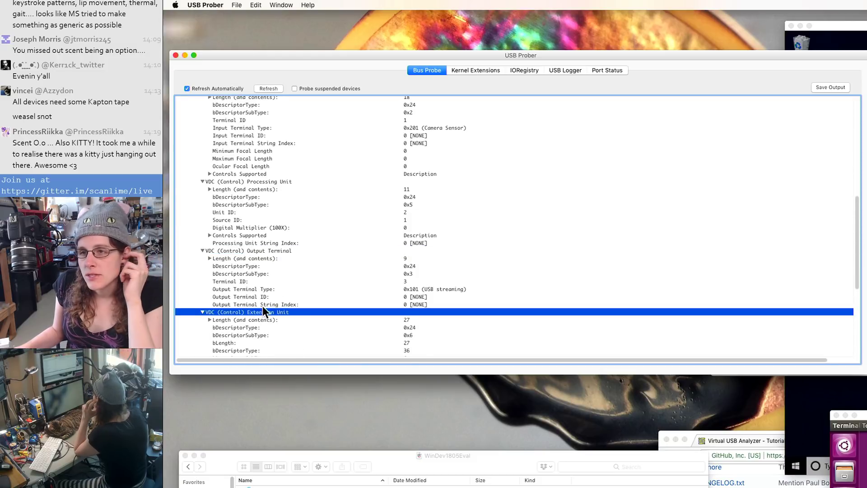
Step: Expand the Interface #1 Video/Streaming descriptors and the streaming Input Header fields
scroll(261, 306, down, 3)
scroll(267, 306, down, 5)
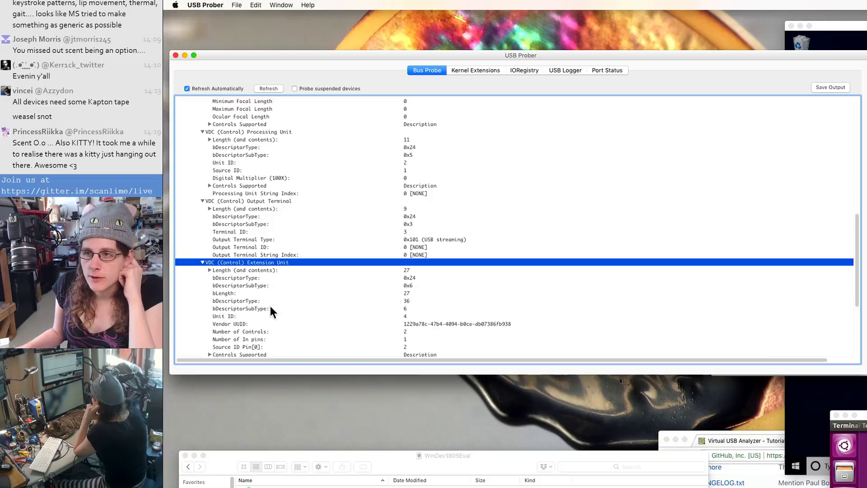
scroll(273, 304, down, 5)
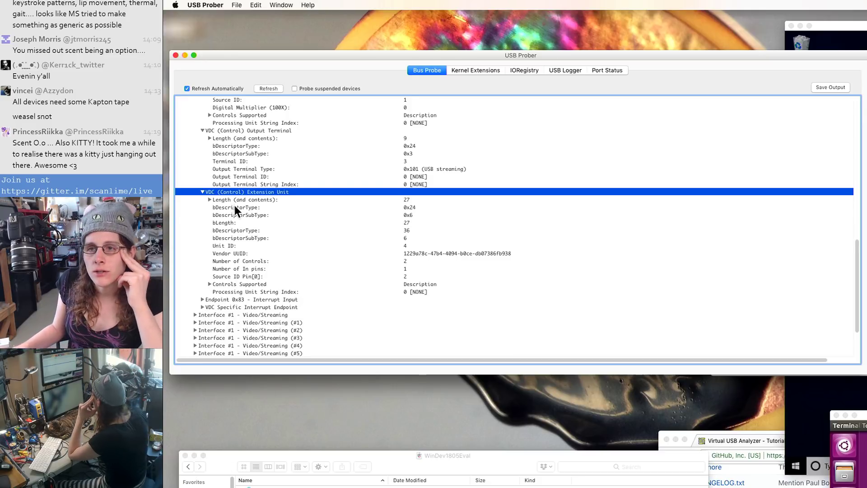
scroll(202, 310, down, 3)
click(195, 288)
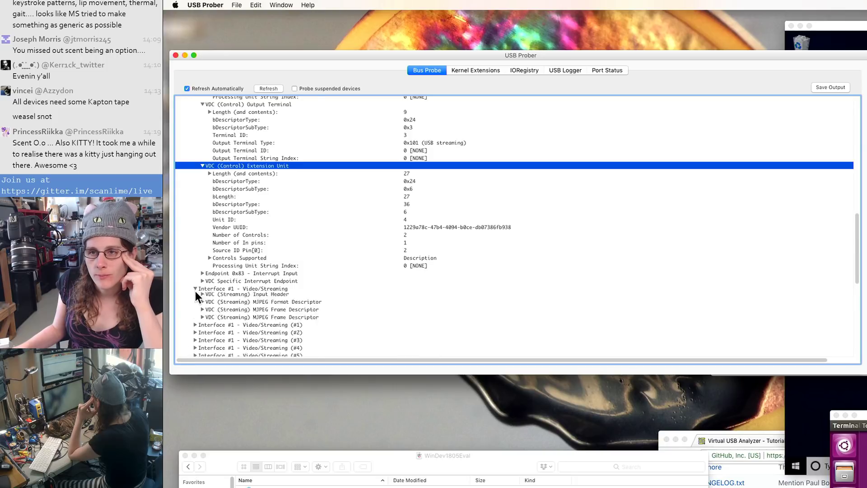
scroll(194, 293, down, 3)
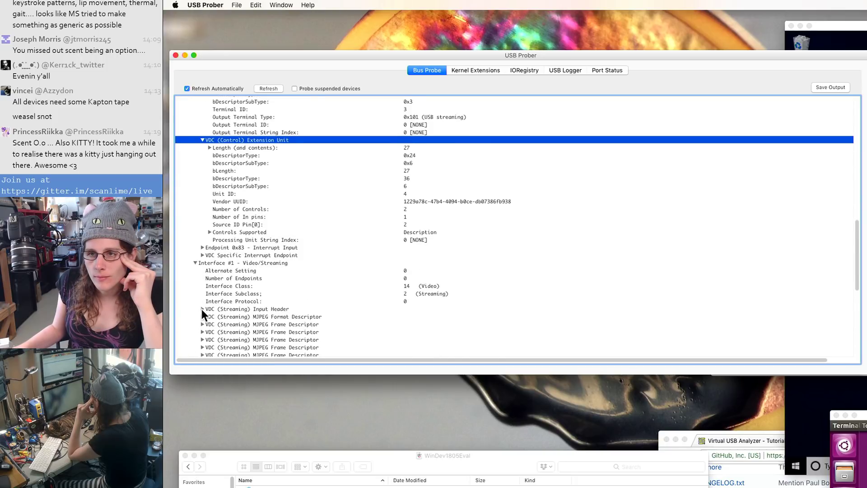
click(202, 309)
scroll(200, 315, down, 5)
scroll(199, 328, down, 4)
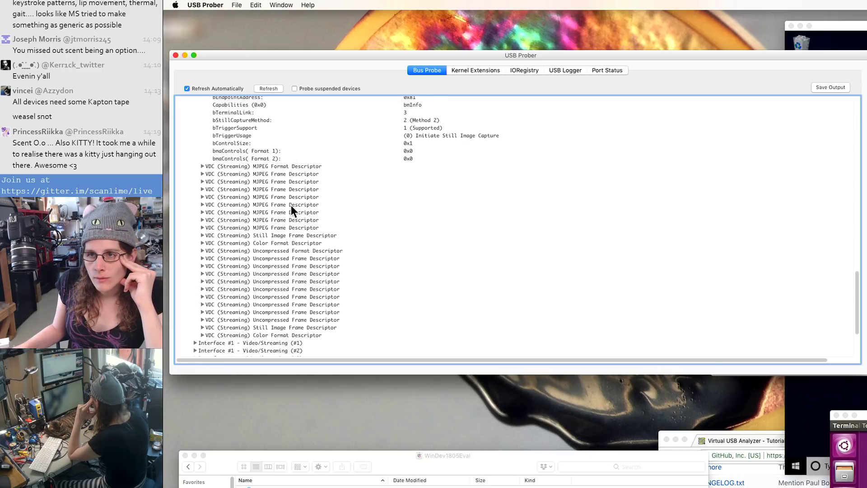
Step: Expand alternate settings #1, #2 and #3 of the streaming interface
scroll(288, 213, up, 5)
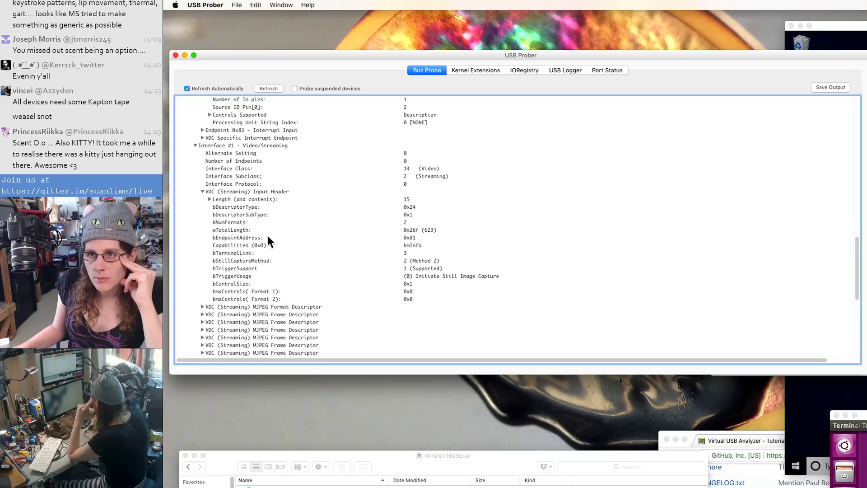
click(244, 145)
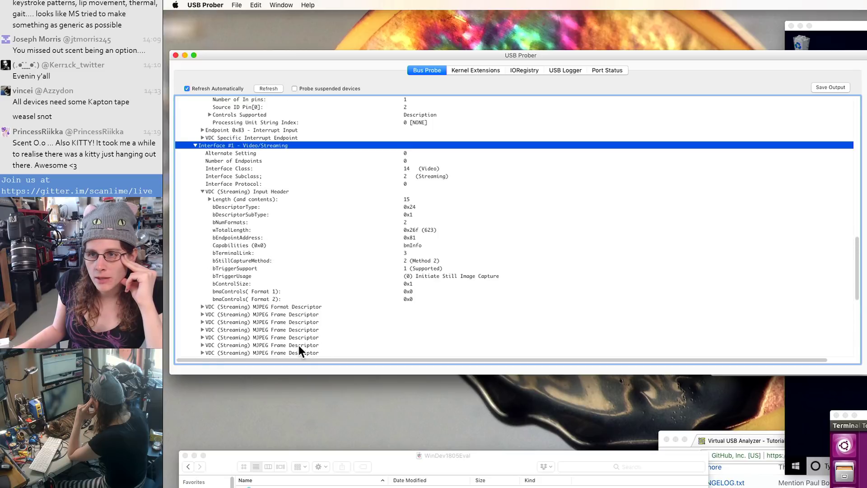
scroll(299, 345, down, 10)
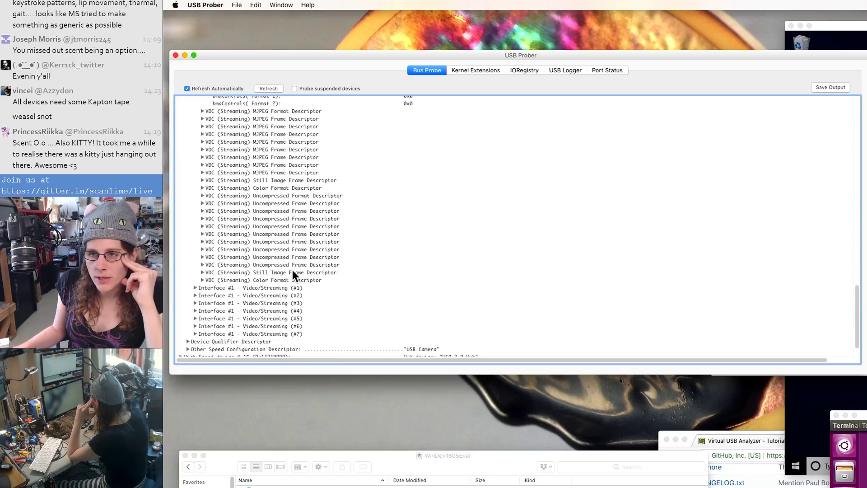
click(196, 287)
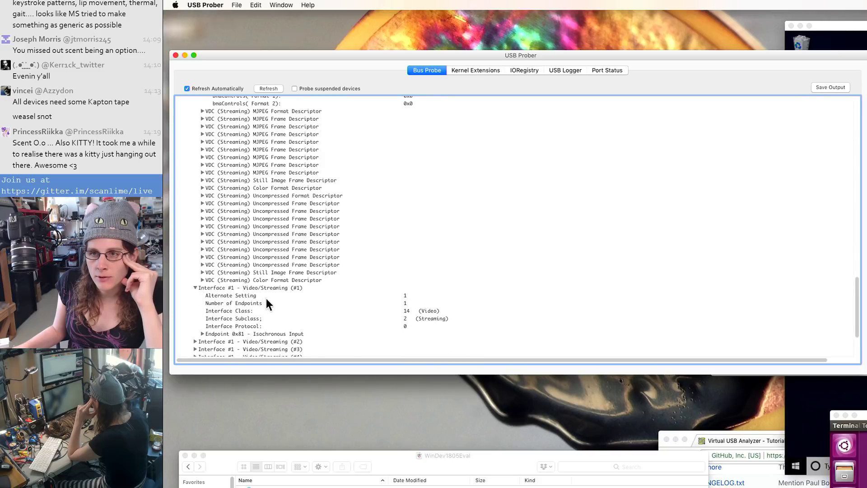
scroll(266, 299, down, 3)
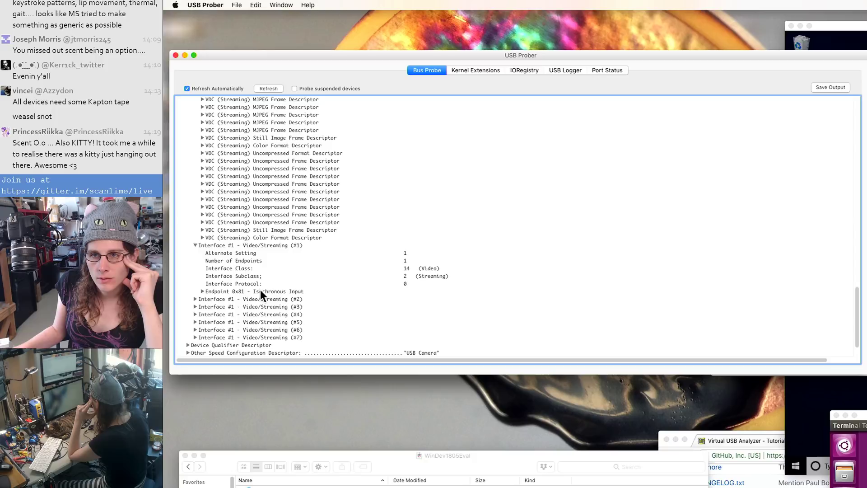
click(194, 299)
scroll(194, 298, down, 3)
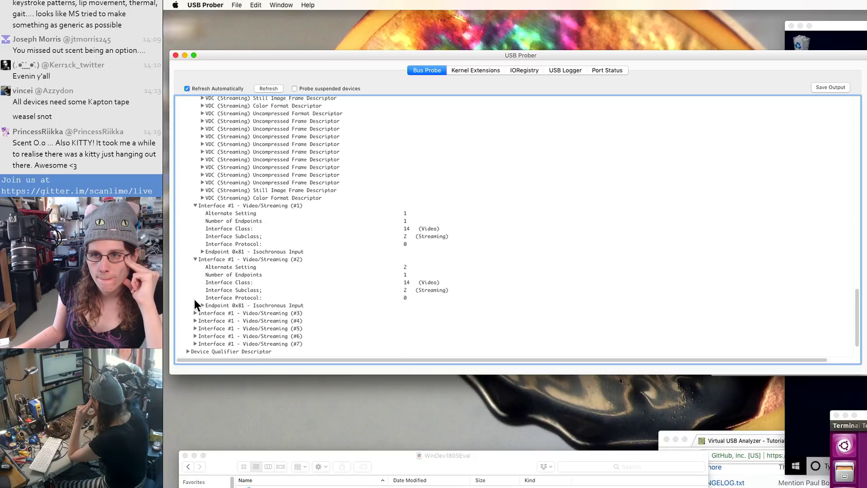
click(194, 313)
scroll(194, 313, down, 5)
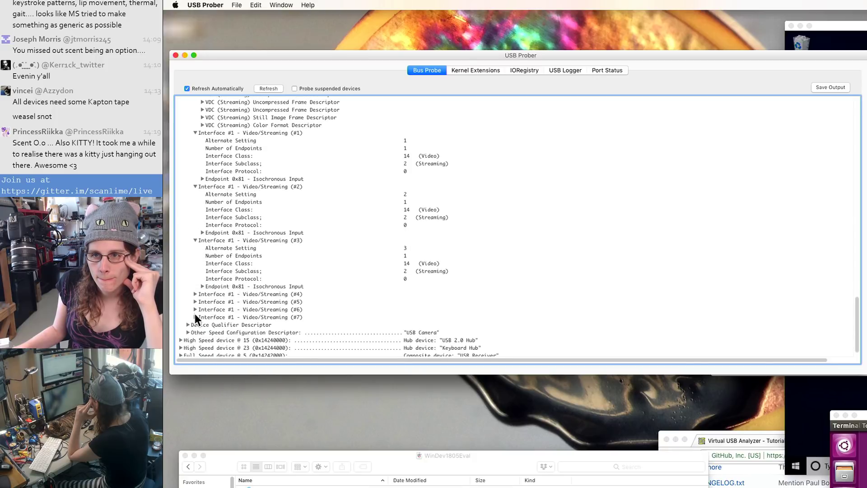
Step: Expand alternate settings #4 through #7 of the streaming interface
click(196, 295)
scroll(196, 296, down, 4)
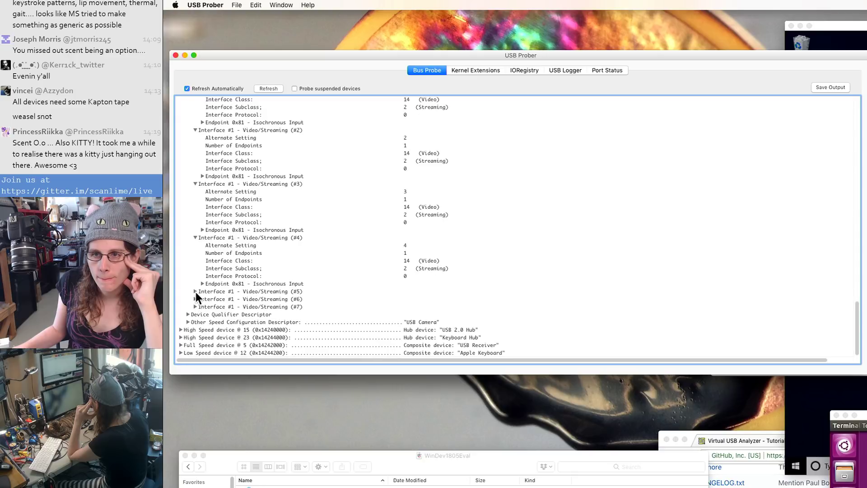
click(196, 292)
scroll(197, 297, down, 3)
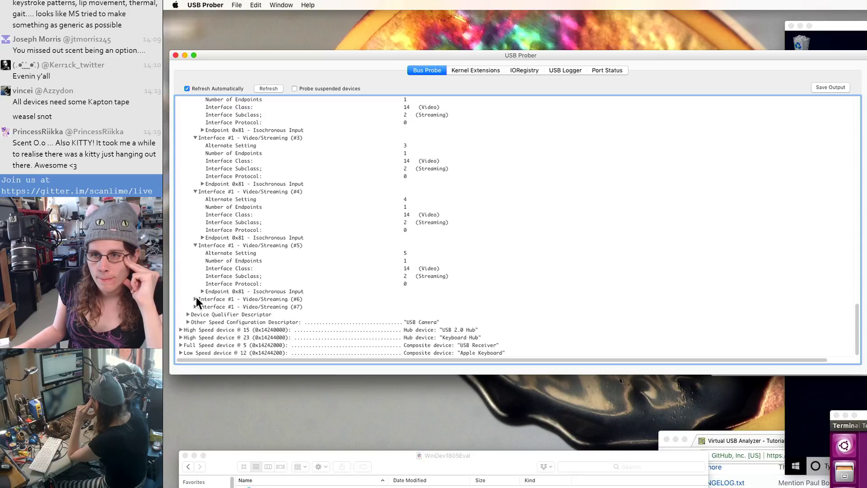
click(195, 299)
scroll(195, 300, down, 3)
click(194, 307)
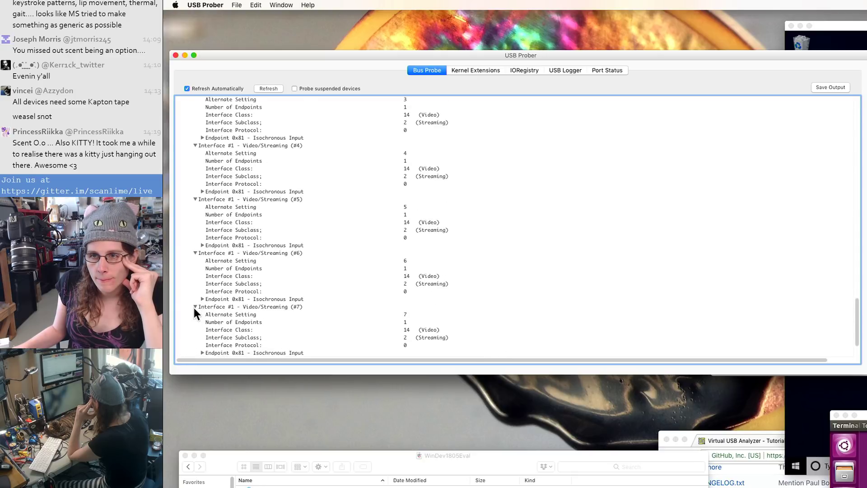
scroll(194, 307, down, 1)
scroll(194, 309, down, 2)
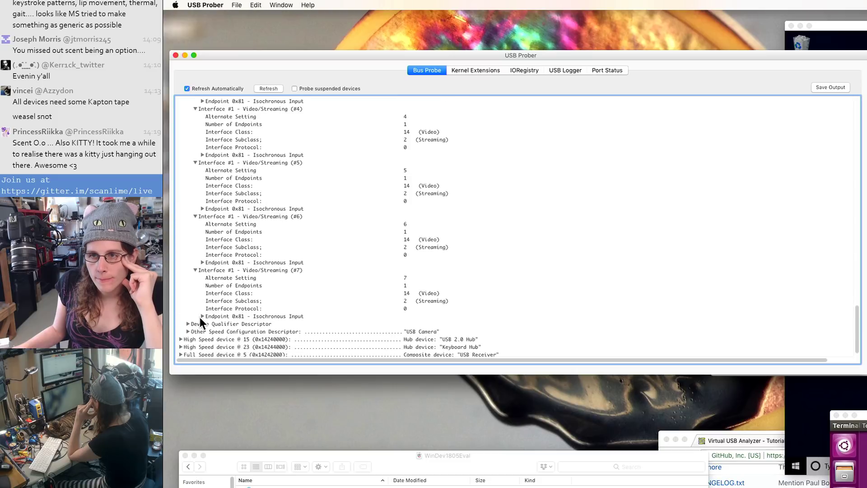
Step: Show the endpoint packet size details for alternate settings #7 and #6
click(202, 313)
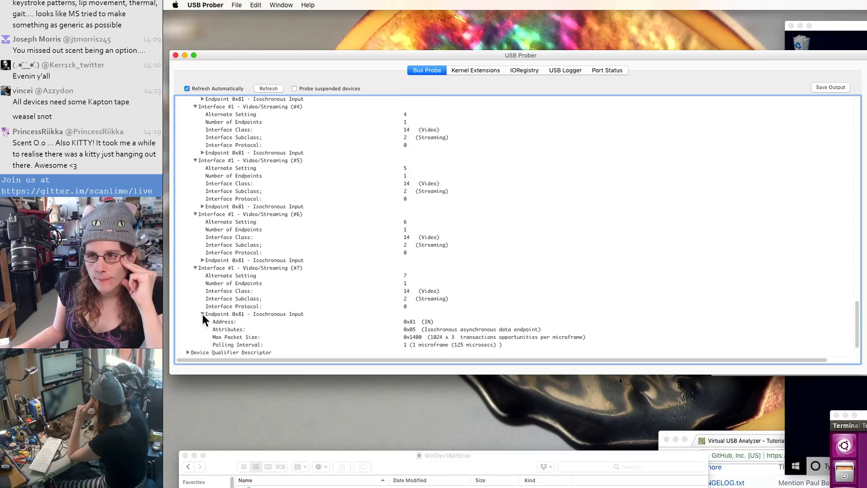
scroll(203, 313, down, 1)
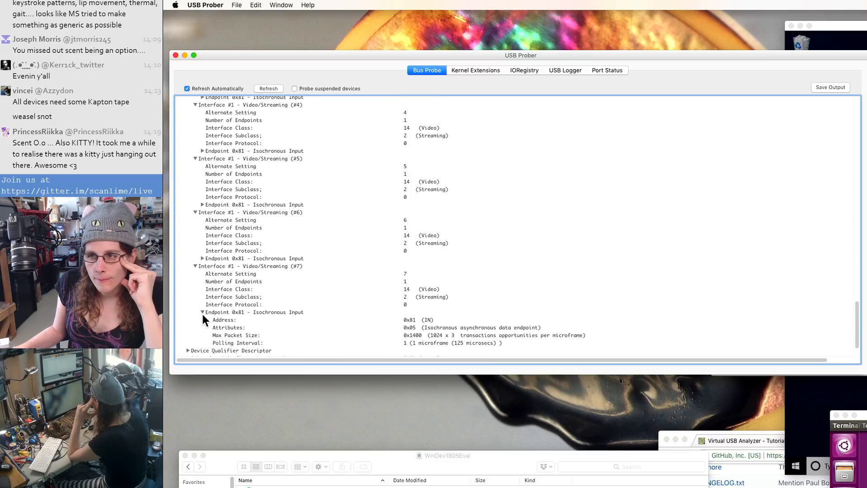
click(202, 259)
scroll(226, 273, down, 4)
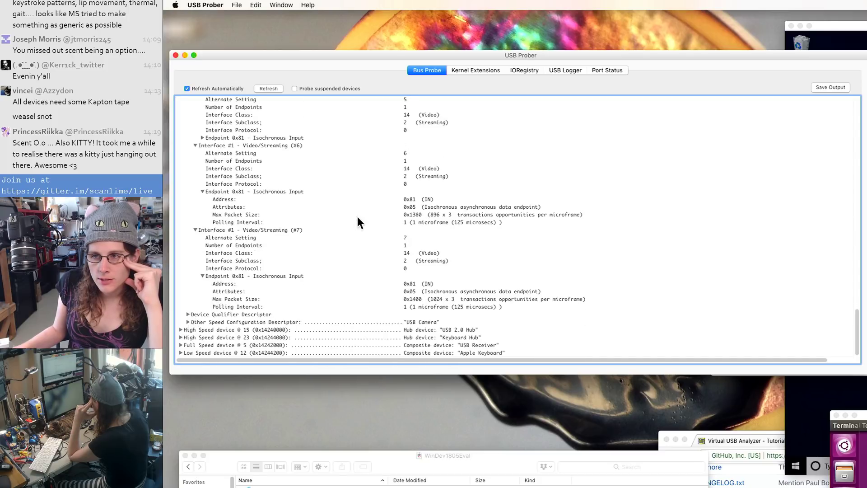
scroll(347, 219, up, 5)
scroll(340, 223, up, 10)
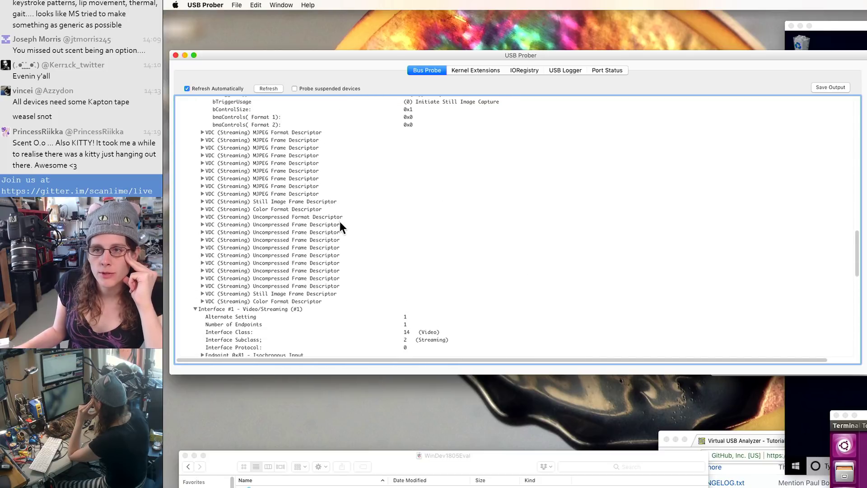
Step: Show the Color Format Descriptor and Still Image Frame Descriptor fields
click(199, 300)
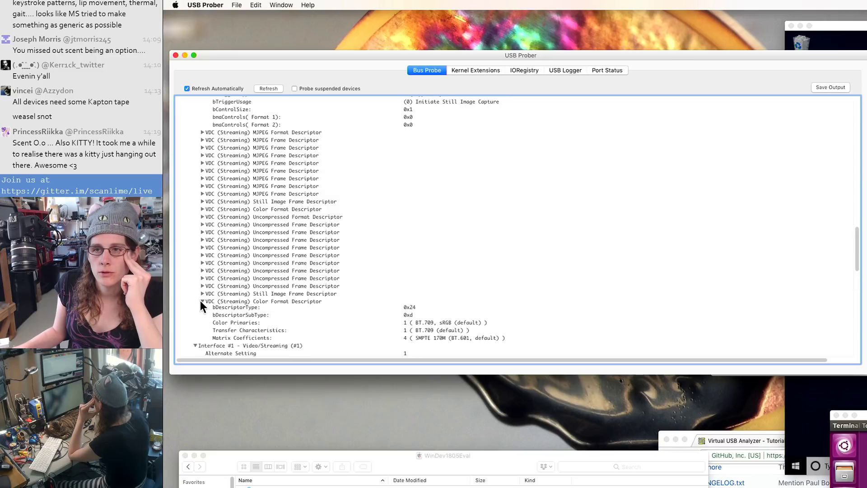
scroll(200, 301, down, 1)
scroll(200, 302, down, 1)
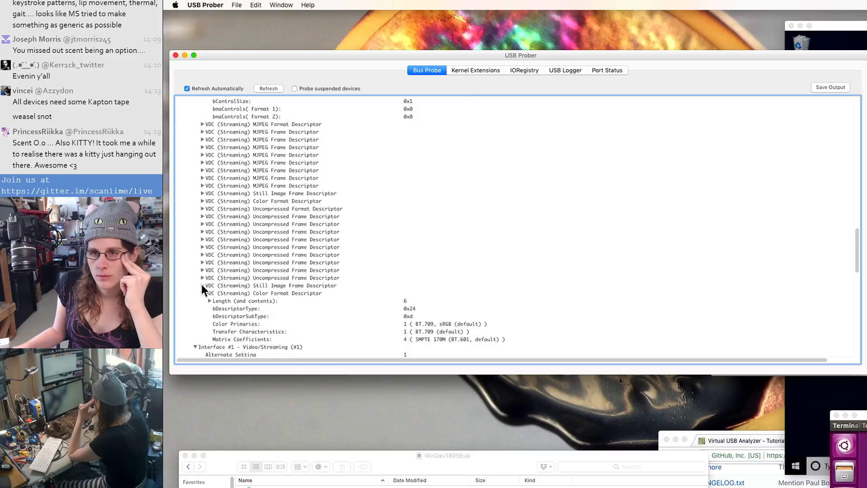
click(201, 283)
scroll(202, 283, up, 10)
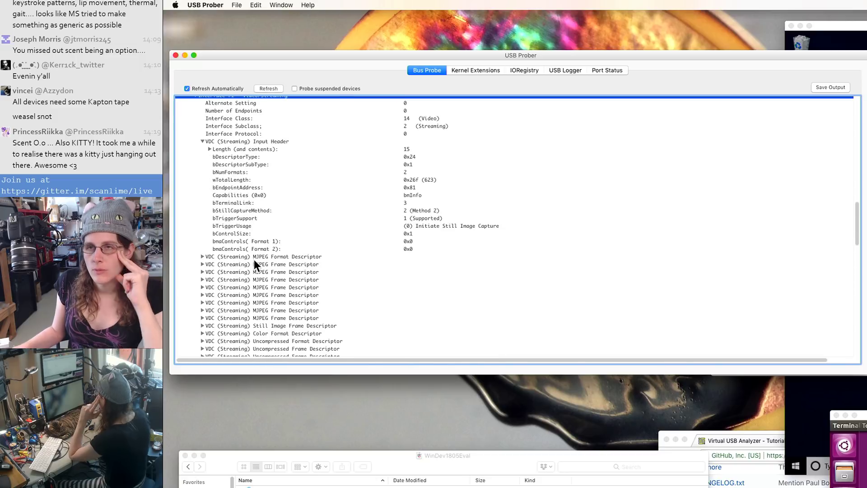
Step: Close USB Prober and Photo Booth, then bring the VM folder and the Windows 10 VM forward
click(175, 55)
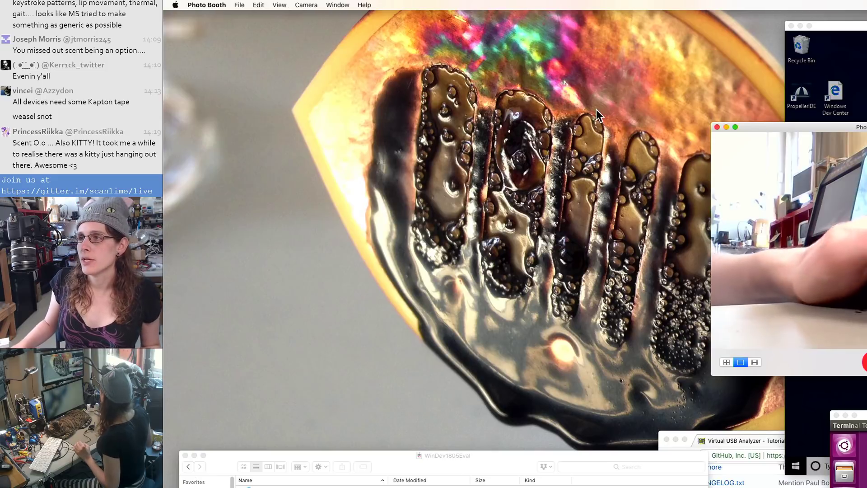
drag(822, 125, 327, 92)
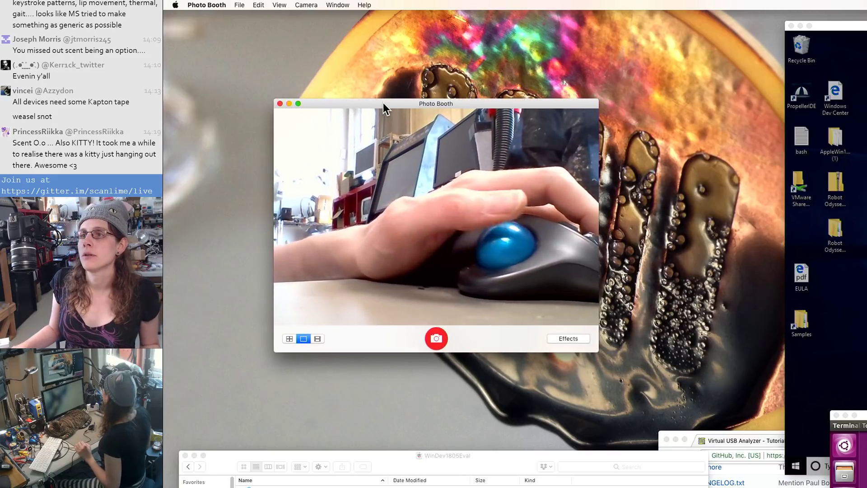
click(223, 93)
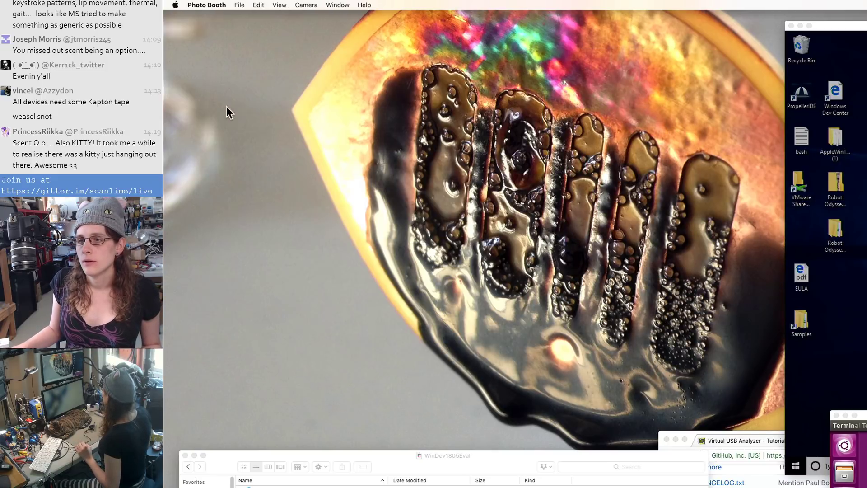
drag(507, 456, 508, 228)
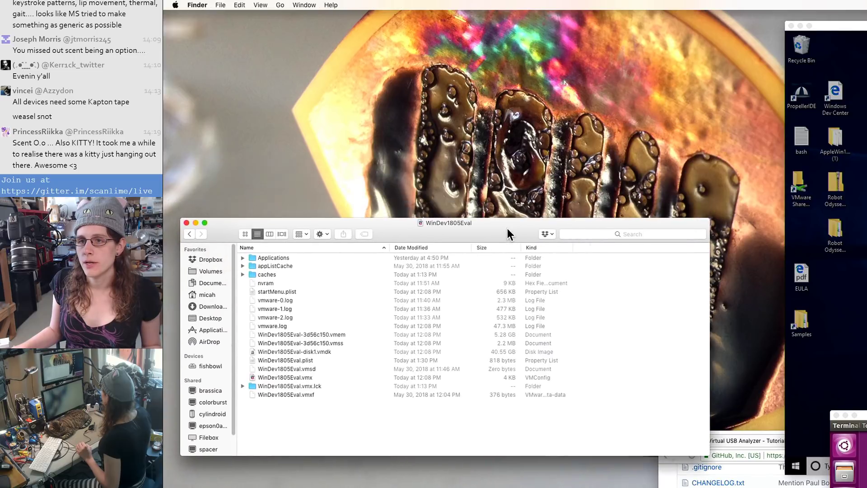
drag(846, 27, 349, 33)
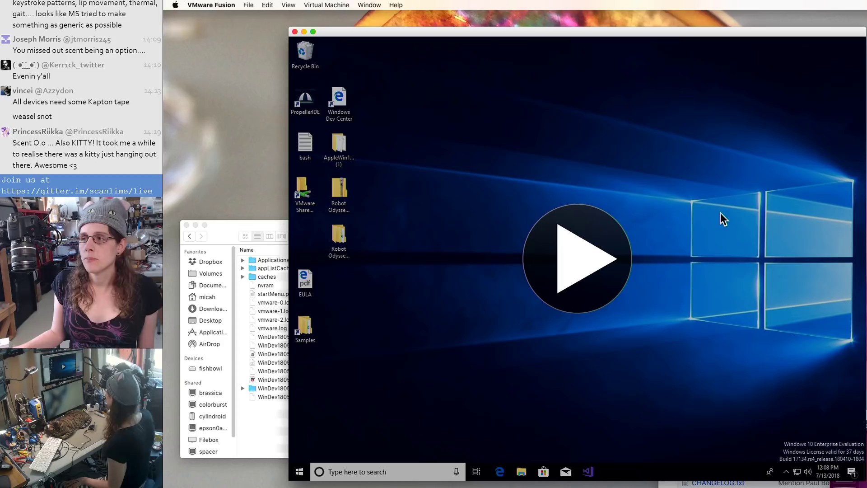
Step: Bring the Ubuntu VM's vusb-analyzer terminal forward, then raise Chrome's Virtual USB Analyzer tutorial over it
drag(800, 389, 270, 50)
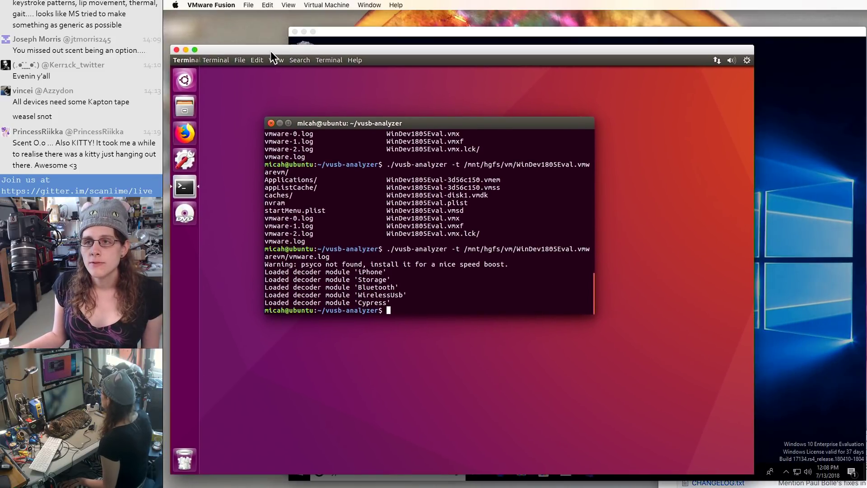
drag(375, 28, 546, 4)
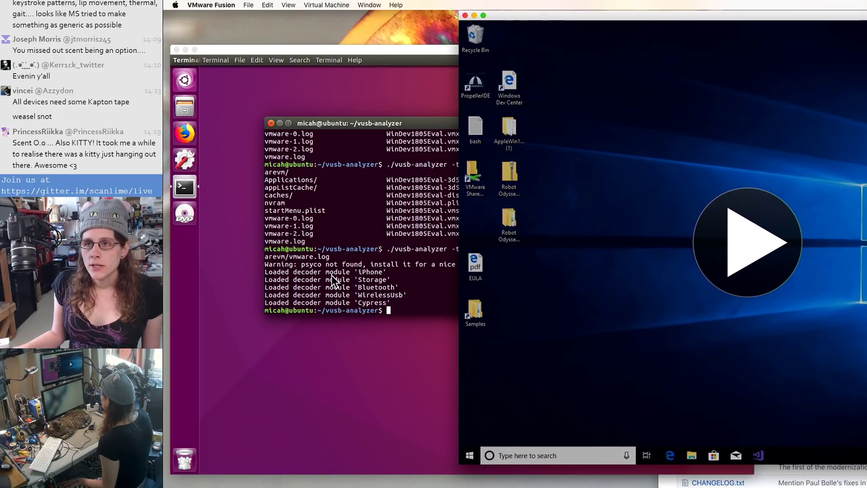
click(331, 274)
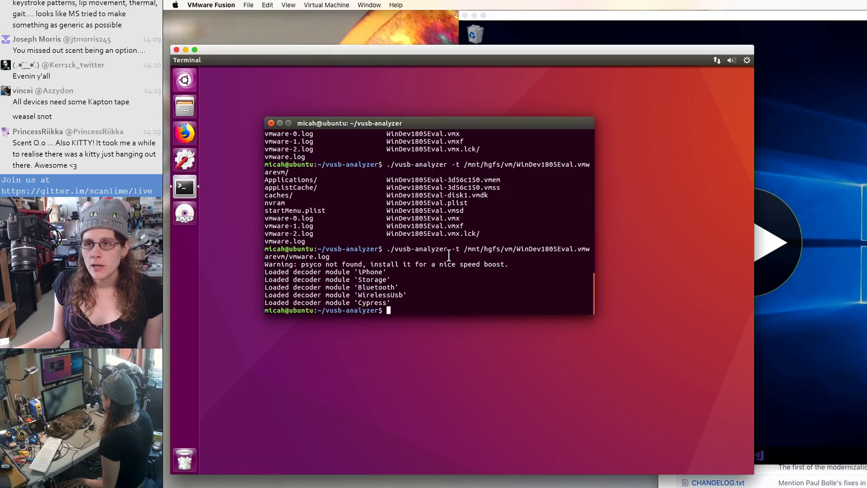
double_click(395, 251)
click(448, 260)
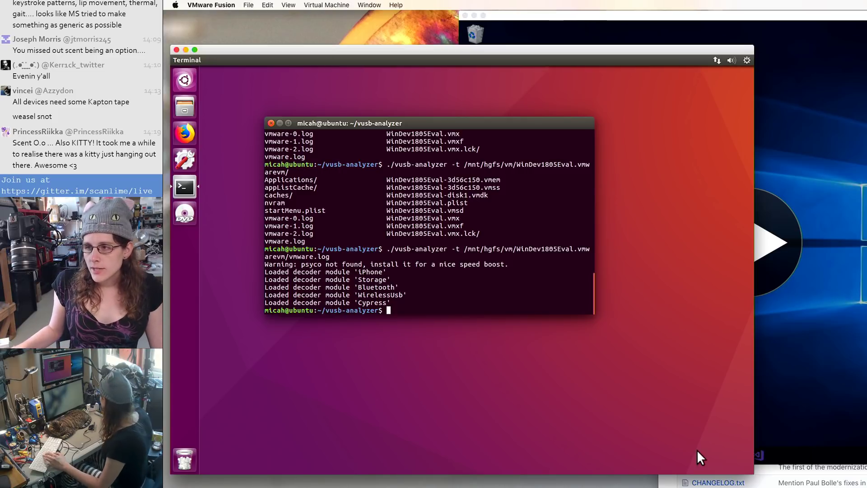
click(699, 479)
drag(781, 439, 291, 158)
click(290, 158)
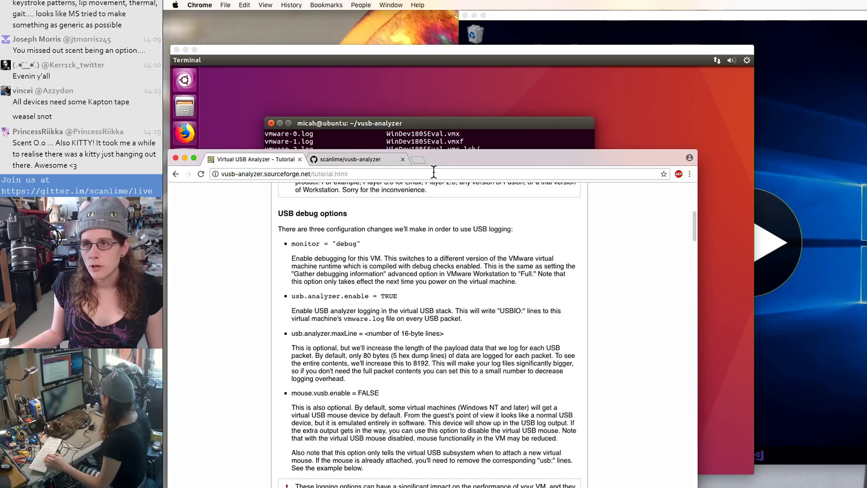
drag(444, 159, 442, 60)
scroll(286, 169, up, 8)
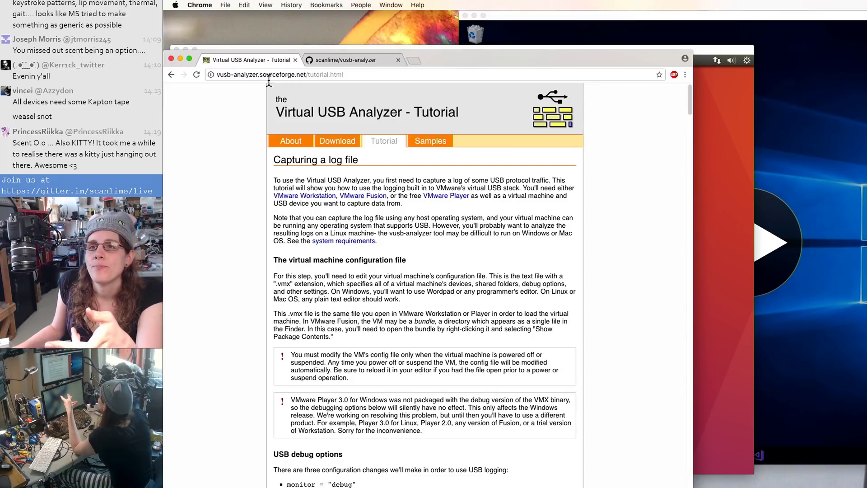
drag(306, 74, 368, 82)
key(BackSpace)
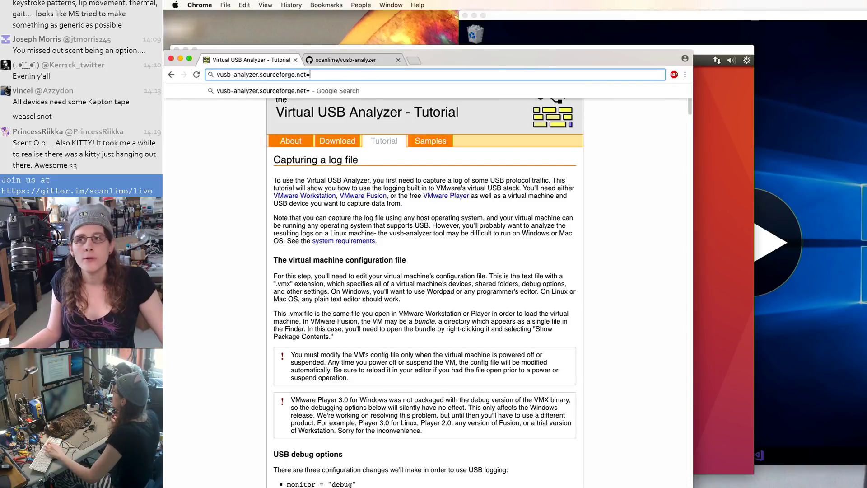
key(Return)
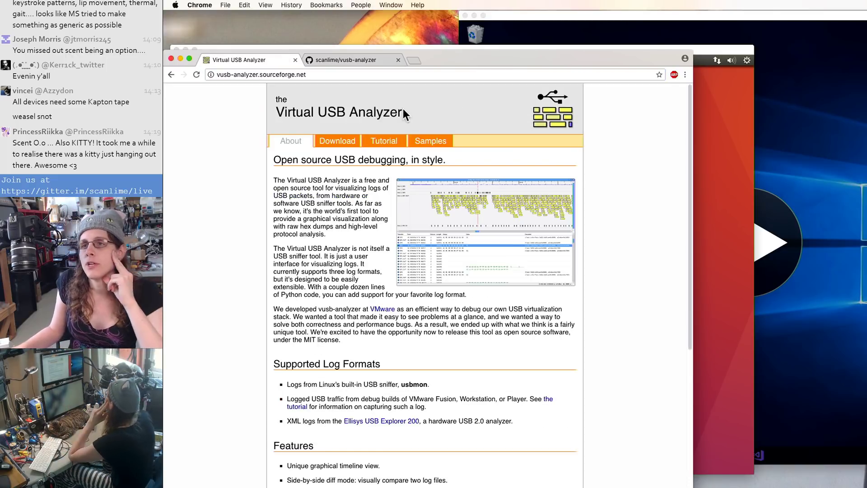
scroll(362, 294, down, 5)
scroll(367, 327, down, 5)
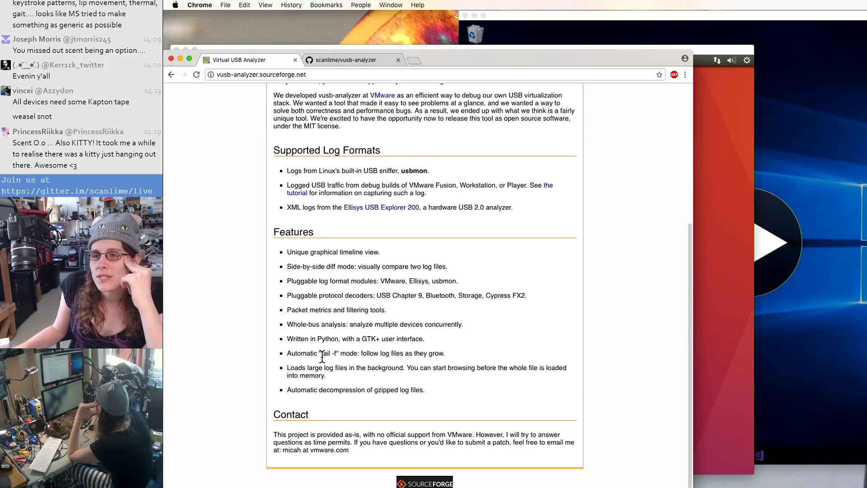
scroll(343, 359, up, 4)
scroll(384, 361, down, 4)
scroll(458, 329, up, 3)
scroll(459, 316, down, 2)
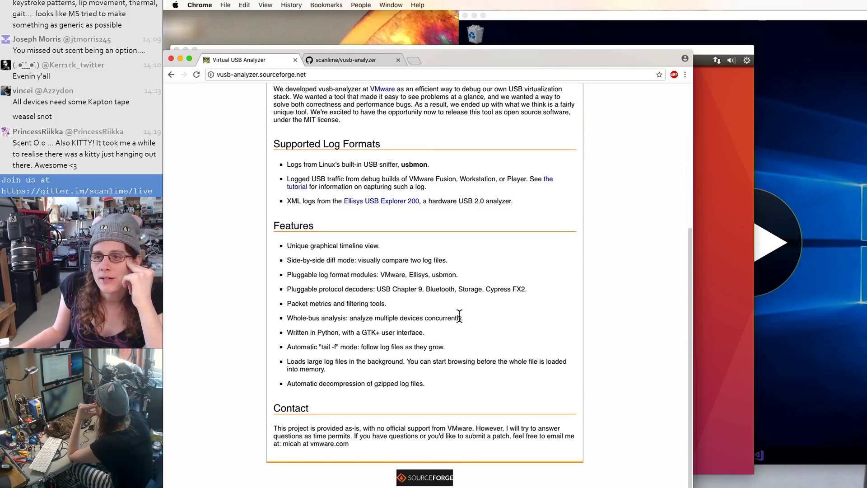
scroll(507, 356, up, 8)
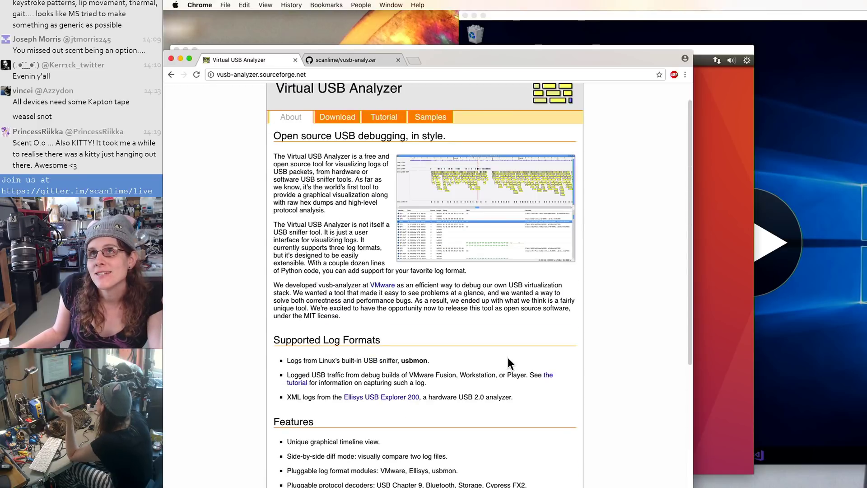
scroll(507, 359, up, 2)
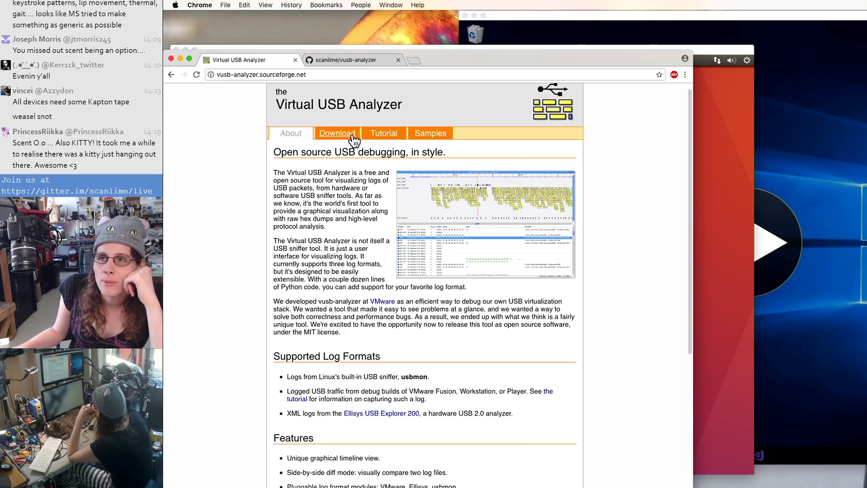
click(391, 135)
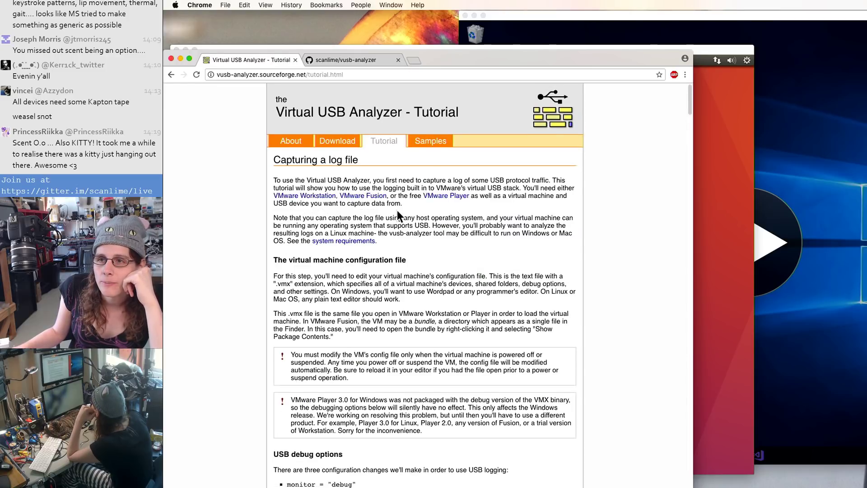
scroll(397, 210, down, 5)
scroll(412, 306, down, 20)
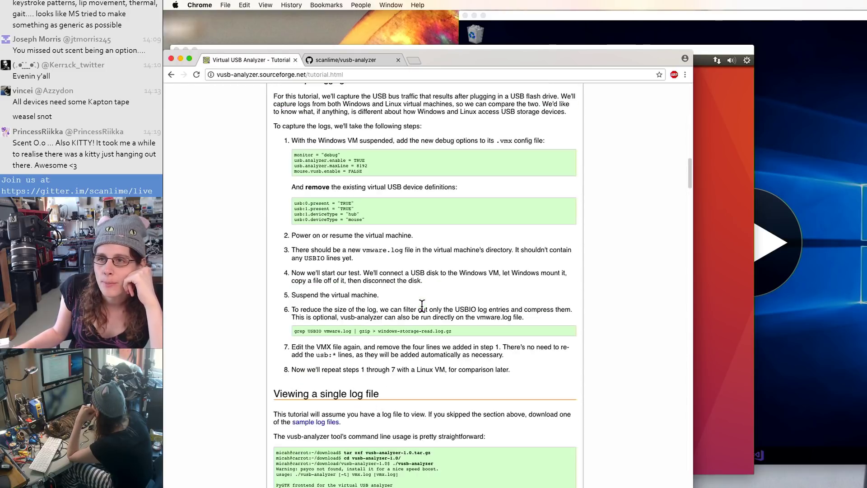
scroll(421, 306, down, 20)
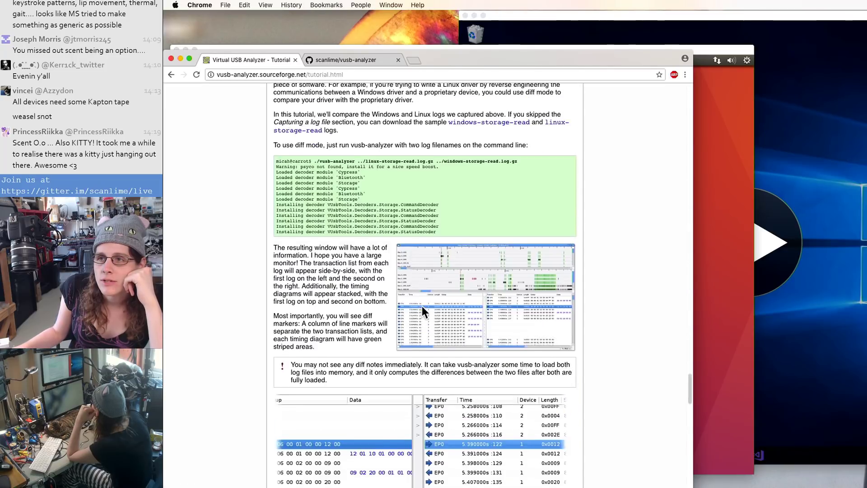
scroll(422, 305, up, 20)
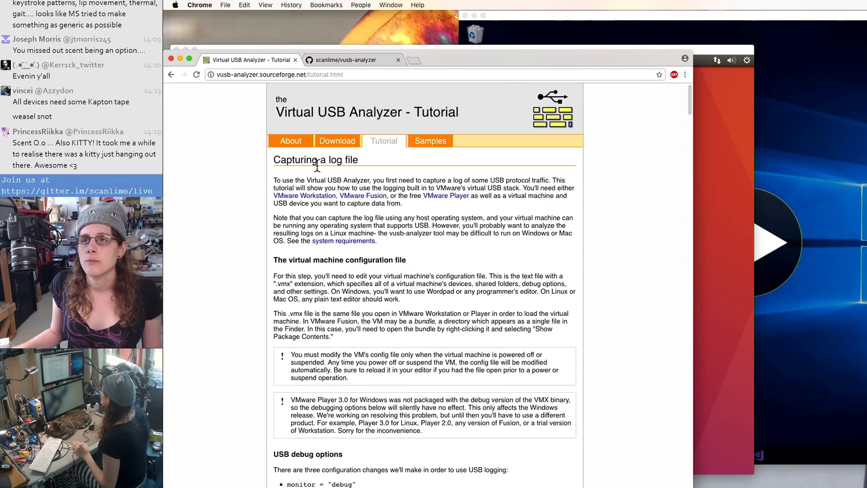
click(361, 60)
Step: Scroll the scanlime/vusb-analyzer repository page to the README's VMware config block
scroll(386, 182, up, 2)
scroll(386, 183, up, 5)
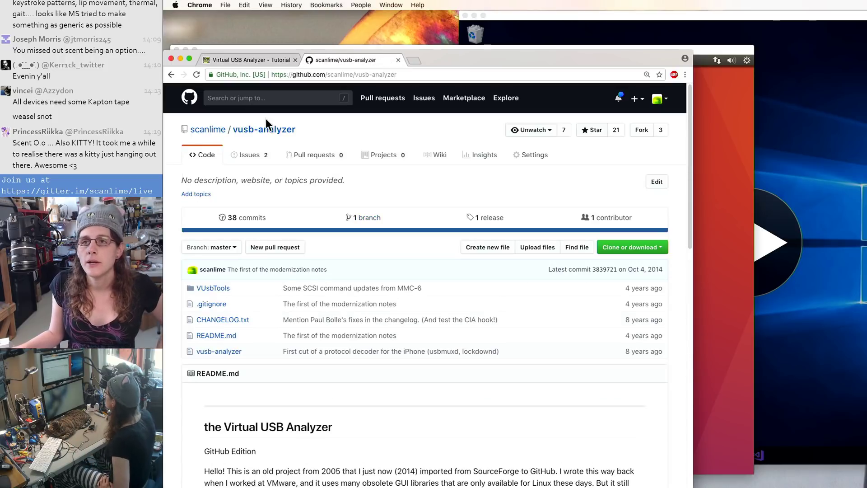
scroll(287, 224, down, 5)
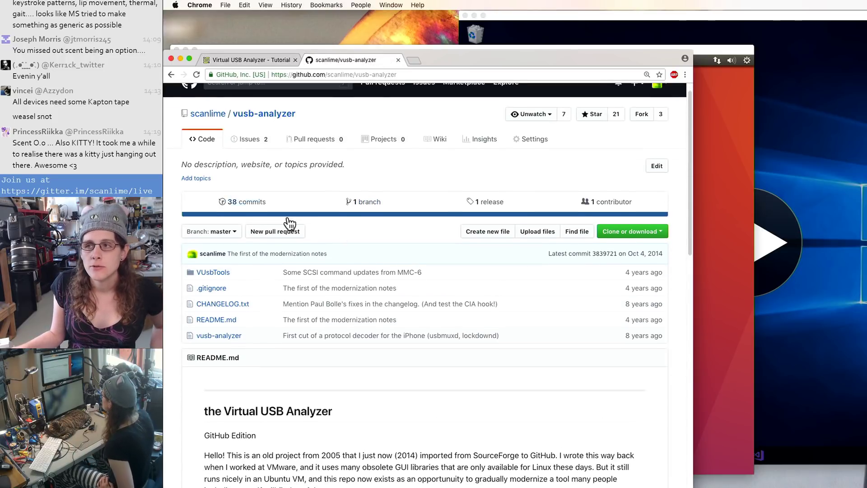
scroll(370, 293, up, 4)
scroll(452, 298, down, 3)
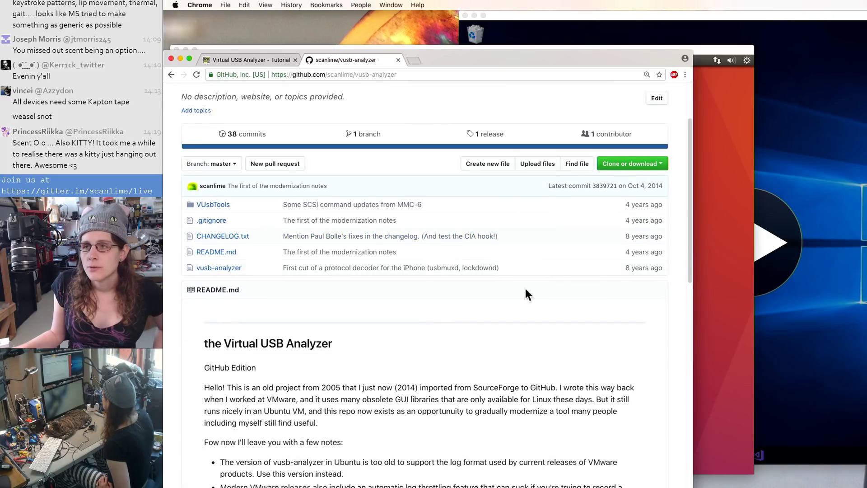
scroll(638, 273, down, 6)
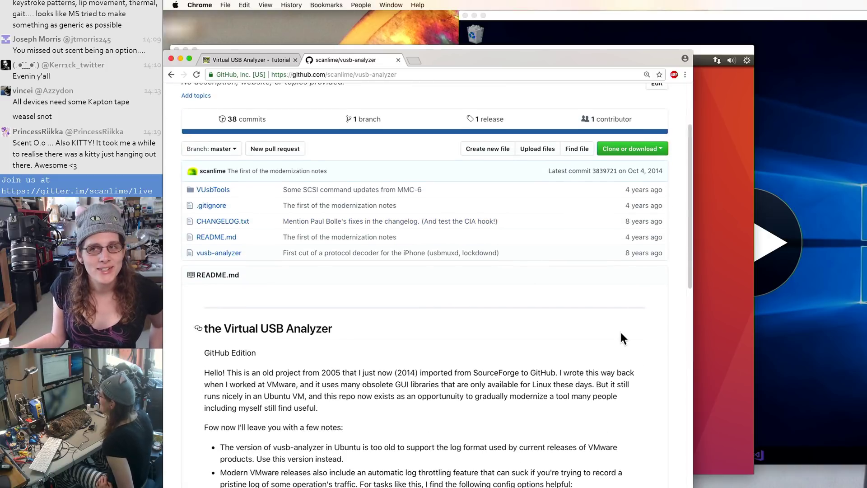
scroll(603, 415, down, 2)
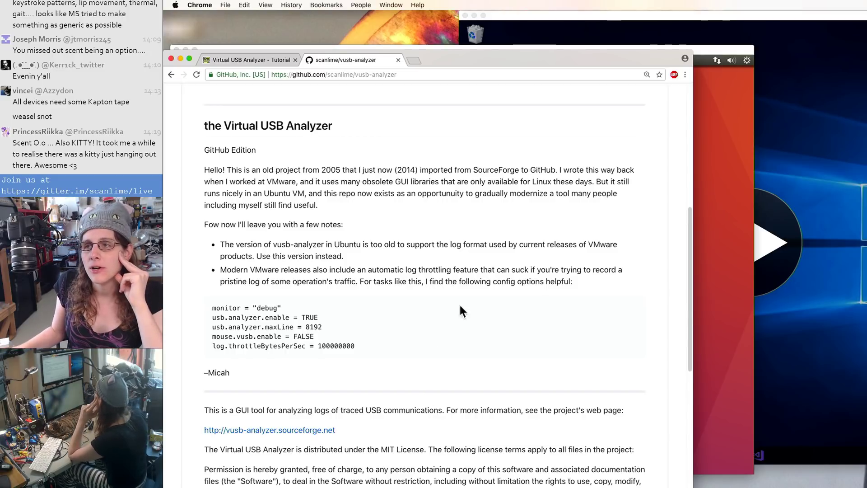
scroll(459, 305, up, 2)
scroll(463, 289, down, 2)
scroll(464, 280, down, 1)
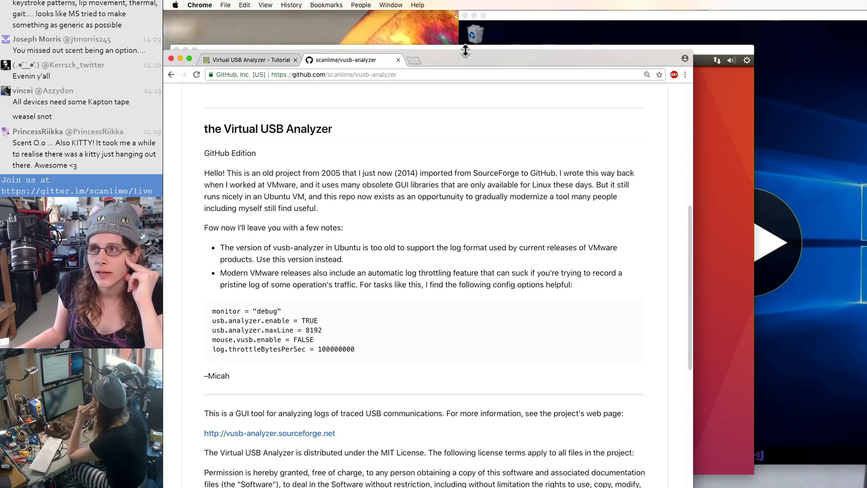
Step: Make the browser window taller and highlight the README's USB logging config lines
drag(465, 51, 467, 18)
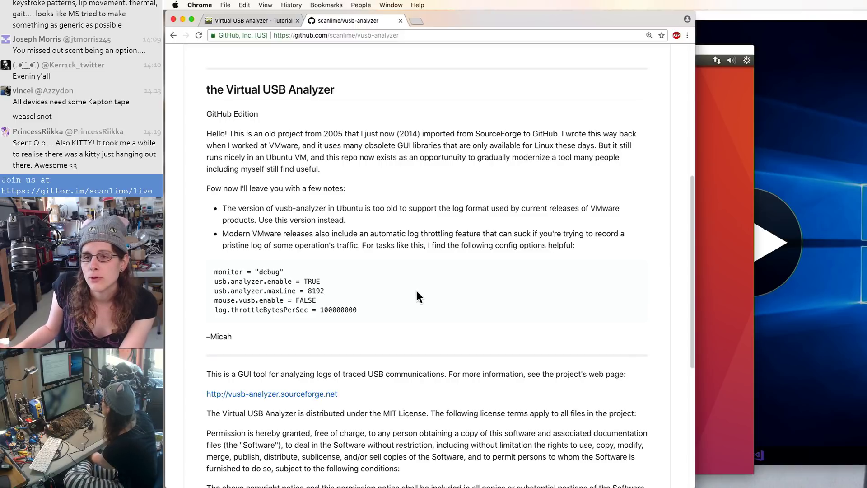
scroll(478, 326, down, 1)
scroll(475, 320, down, 3)
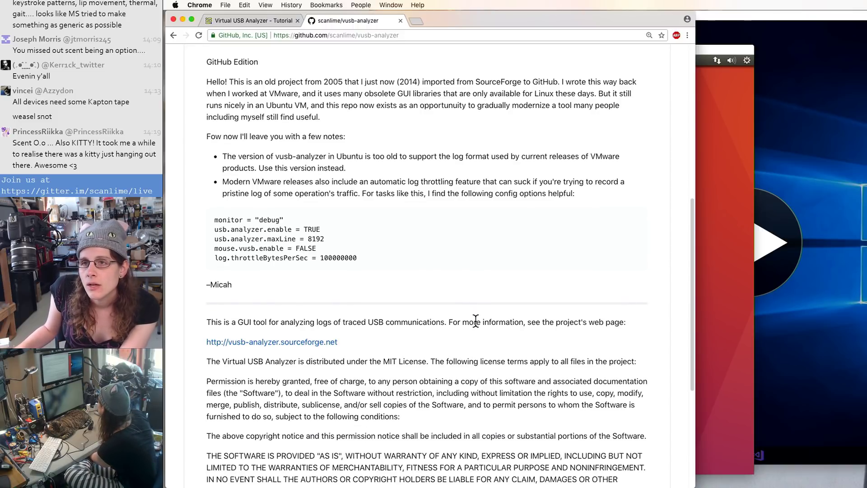
scroll(310, 362, up, 3)
drag(210, 274, 358, 315)
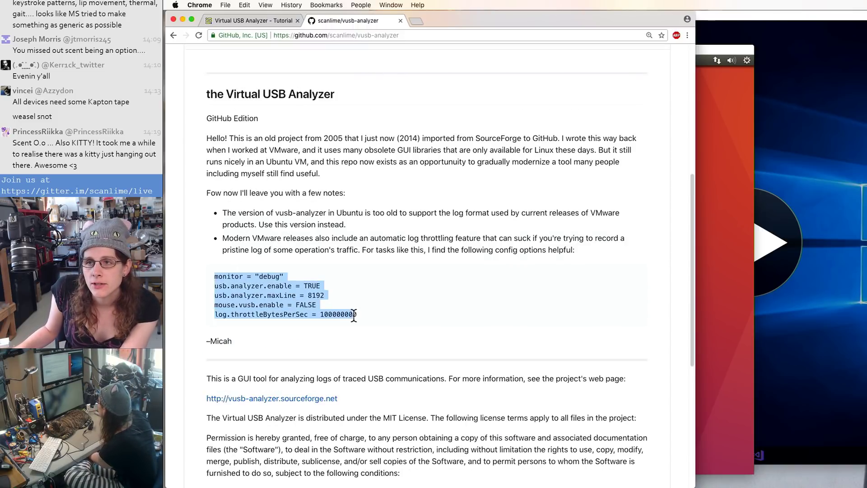
click(358, 316)
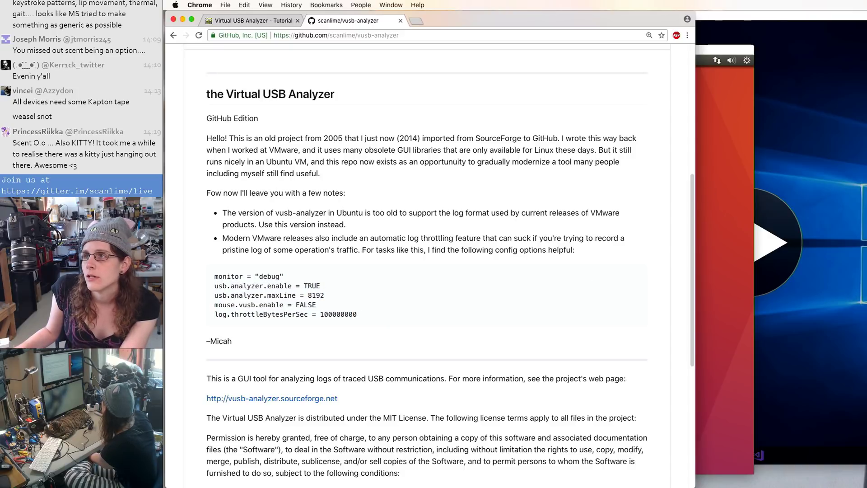
Step: Check the Enable verbose USB debugging option in the Windows VM's Advanced settings, then close settings
drag(767, 17, 662, 37)
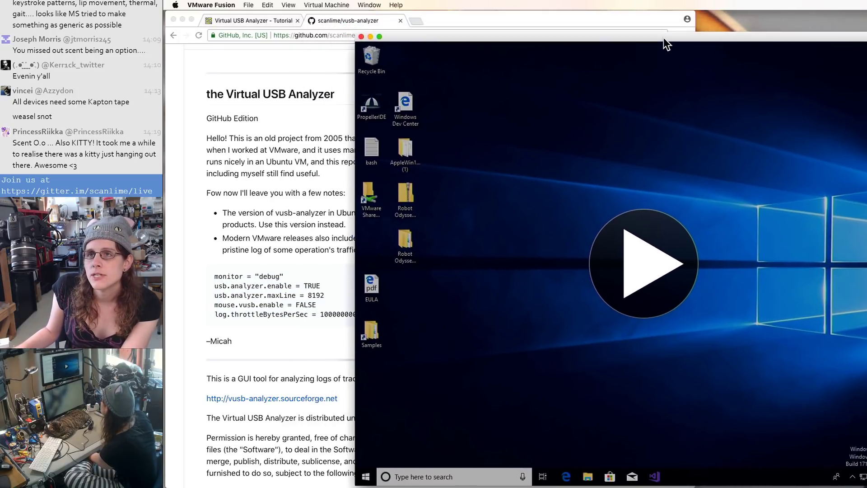
click(349, 5)
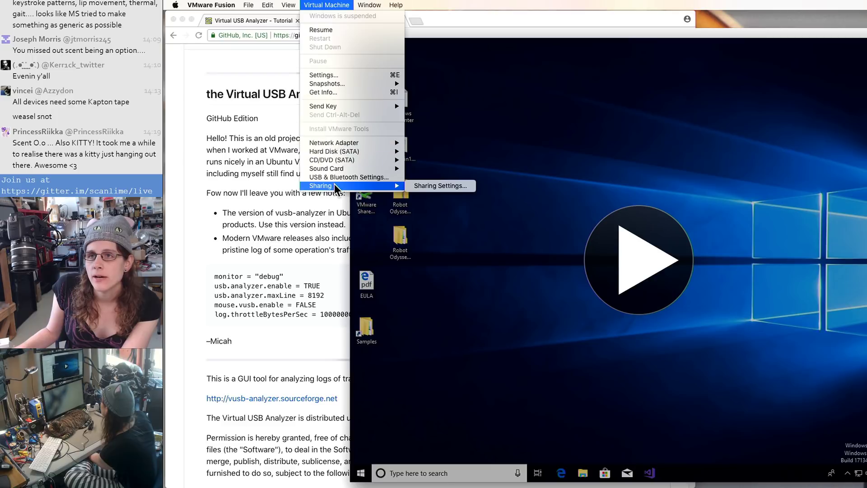
click(334, 75)
drag(566, 161, 410, 139)
click(476, 272)
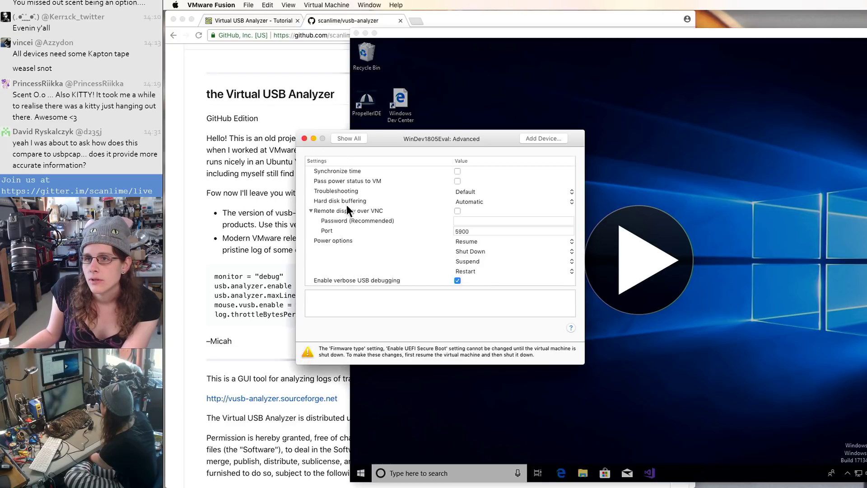
click(375, 280)
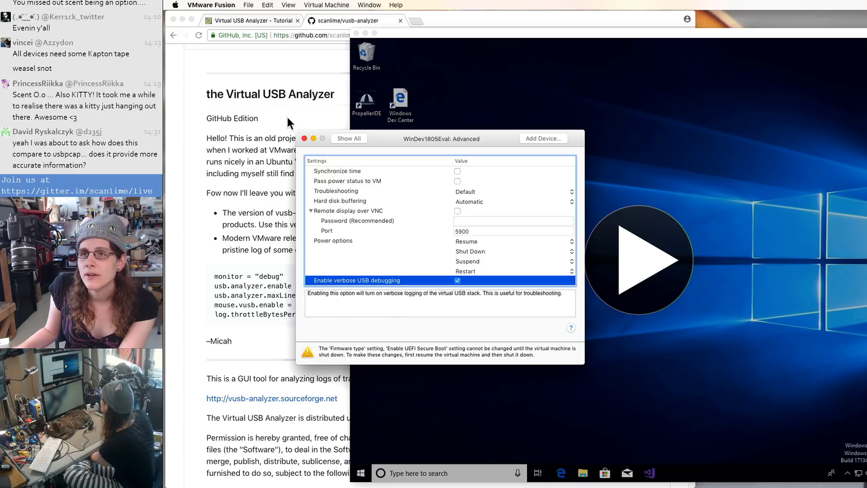
click(304, 138)
Step: Close the Windows VM window, move the Ubuntu VM aside, and bring Terminal over the web page
click(357, 33)
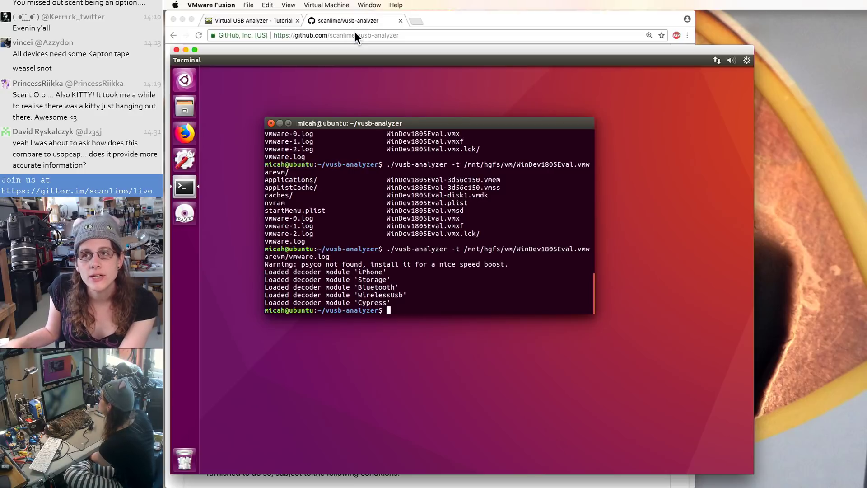
drag(355, 47, 808, 346)
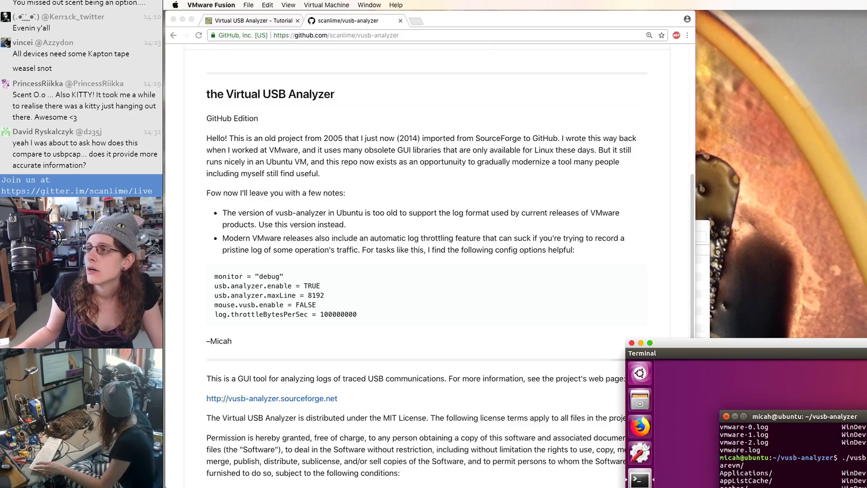
drag(866, 252, 359, 85)
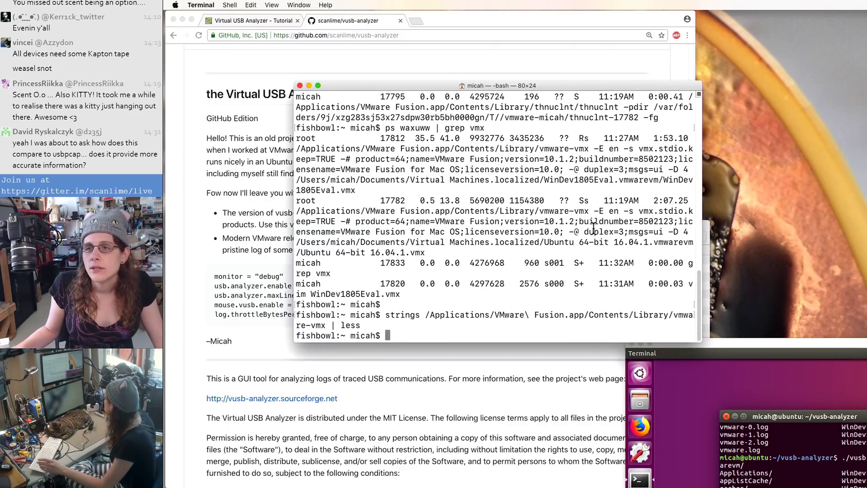
Step: Change into Documents/Virtual Machines.localized/WinDev1805Eval.vmwarevm/ and run ls -l
text(cd )
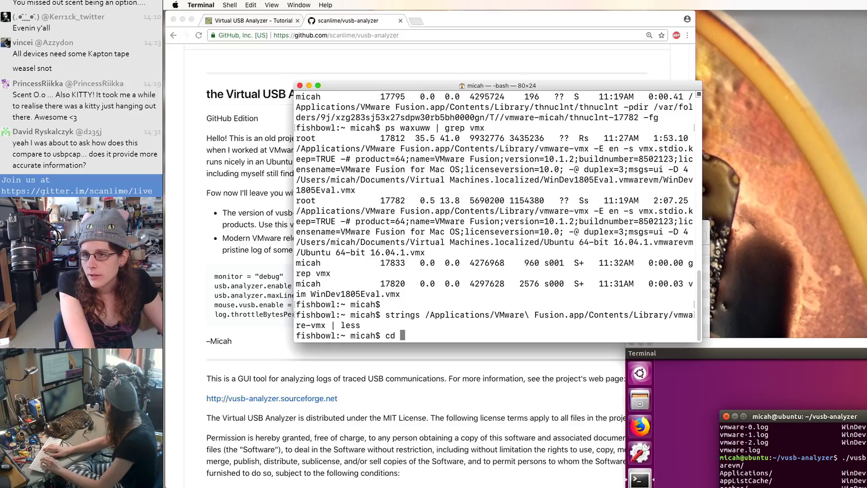
text(/Ap)
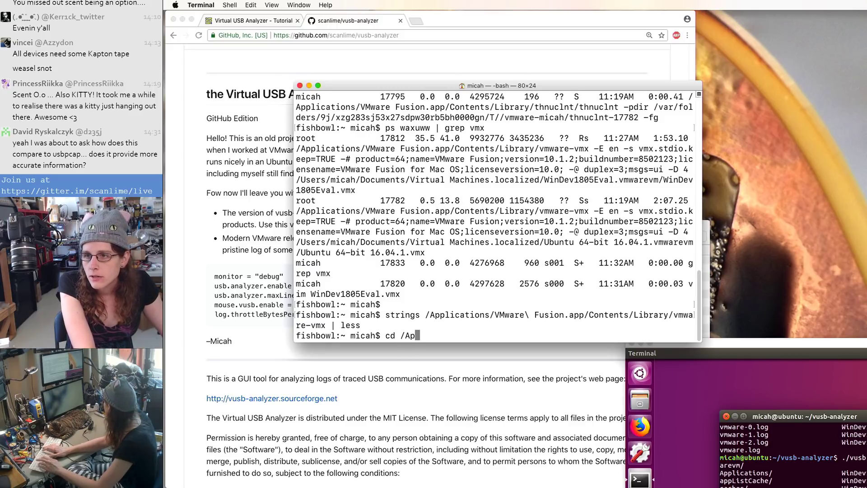
key(BackSpace)
text(Dropbox)
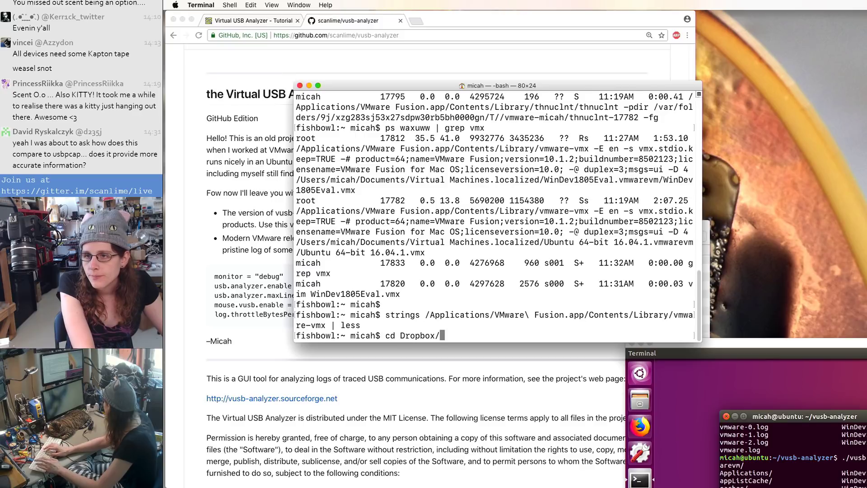
key(BackSpace)
key(BackSpace)
key(BackSpace)
key(BackSpace)
key(BackSpace)
text(ocuments/Vm)
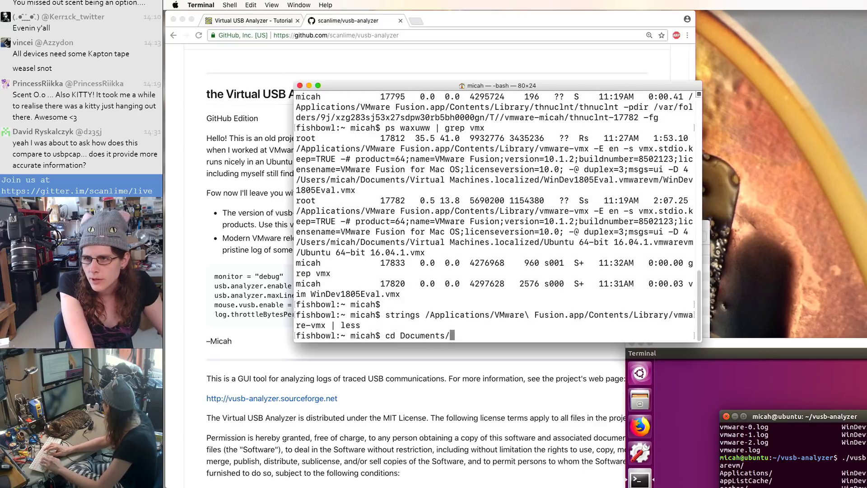
key(BackSpace)
key(Tab)
key(Tab)
key(Tab)
key(Tab)
key(Tab)
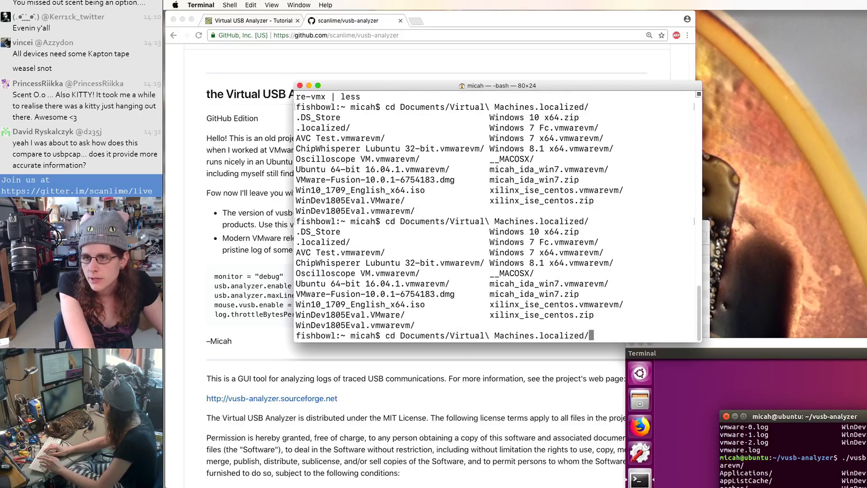
text(Win)
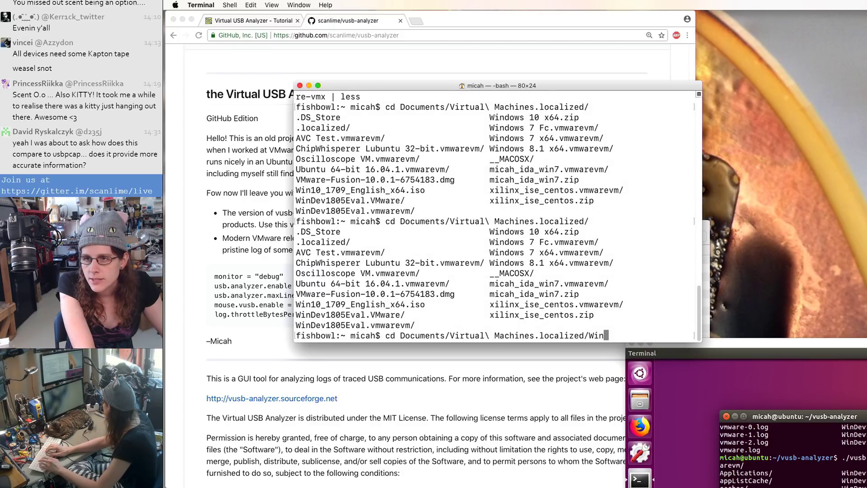
text(D)
key(Tab)
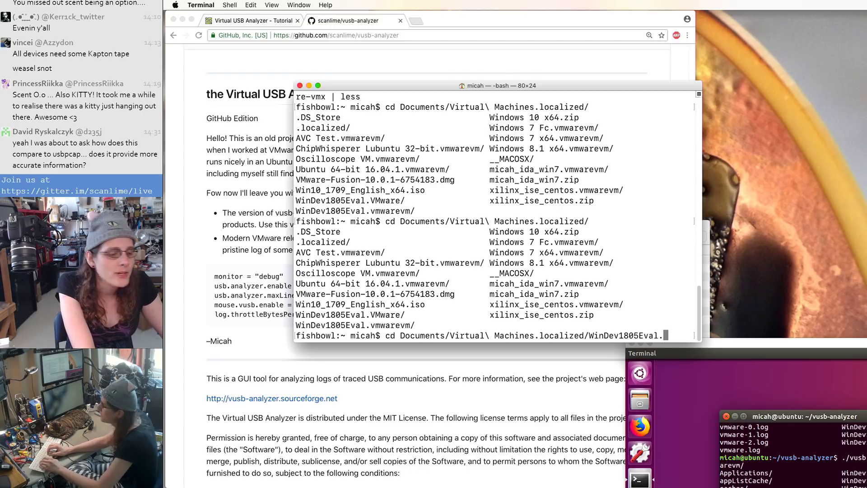
text(vm)
key(Tab)
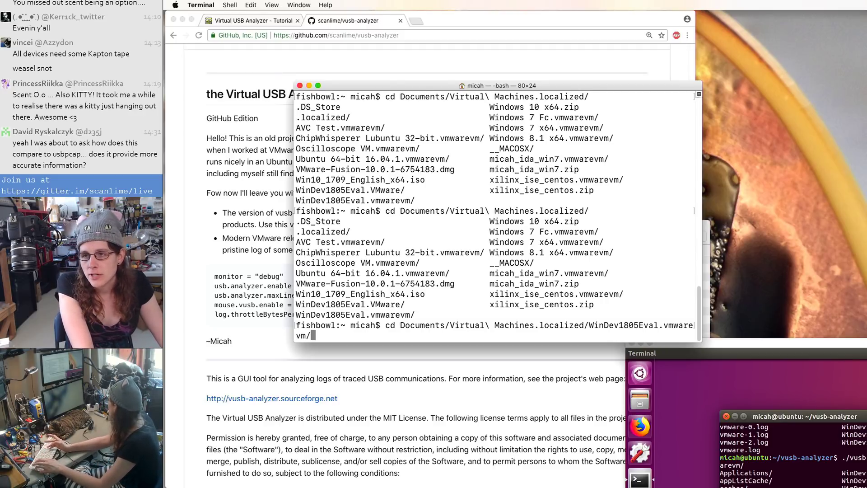
key(Return)
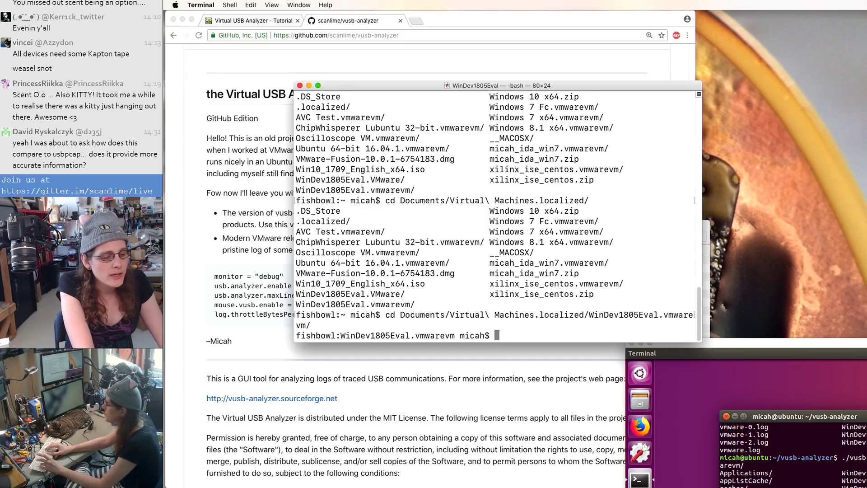
text(ls -l)
key(Return)
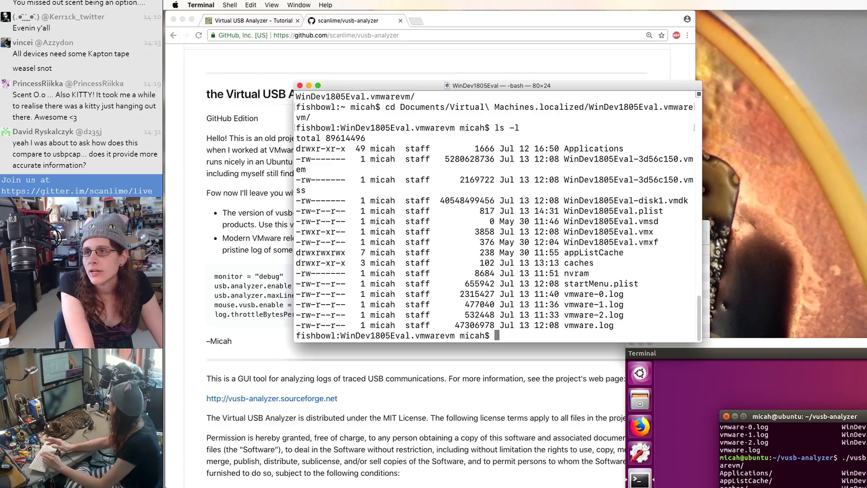
Step: Narrow the Chrome window and widen Terminal so the VM folder listing stops wrapping
click(562, 344)
drag(695, 113, 592, 144)
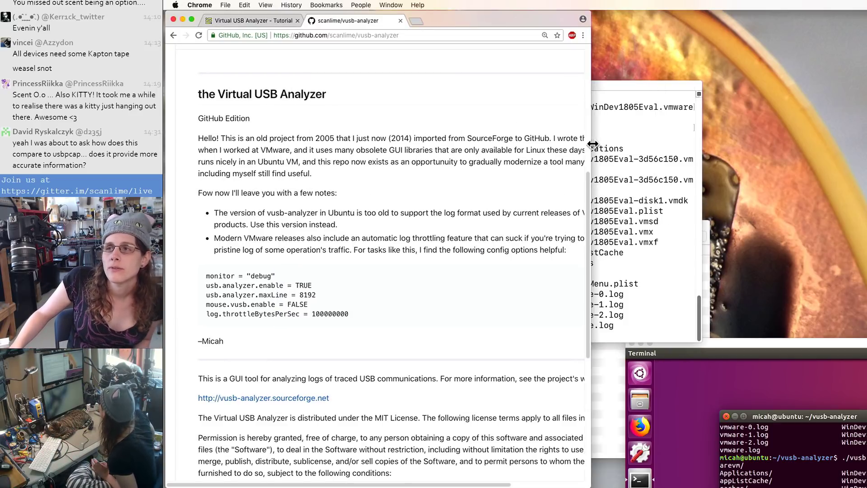
click(594, 143)
drag(701, 273, 865, 270)
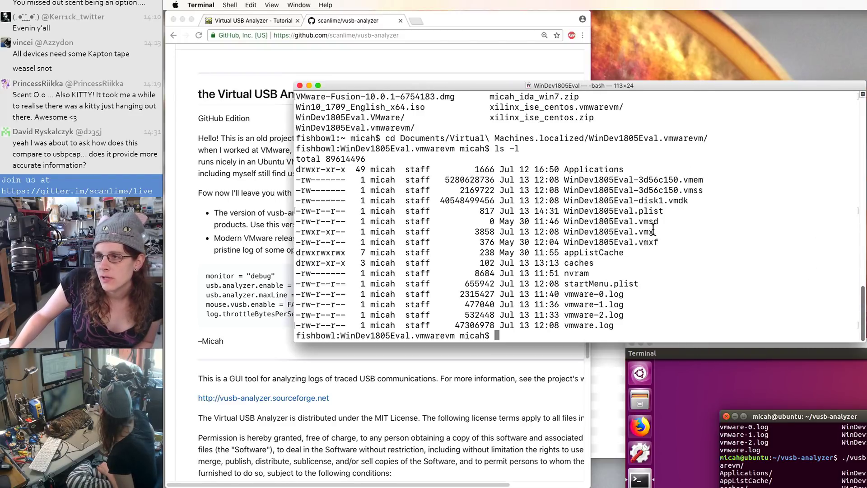
Step: Highlight the WinDev1805Eval.vmx and vmware.log names, then the .vmss, disk and .vmem lines
drag(653, 231, 565, 232)
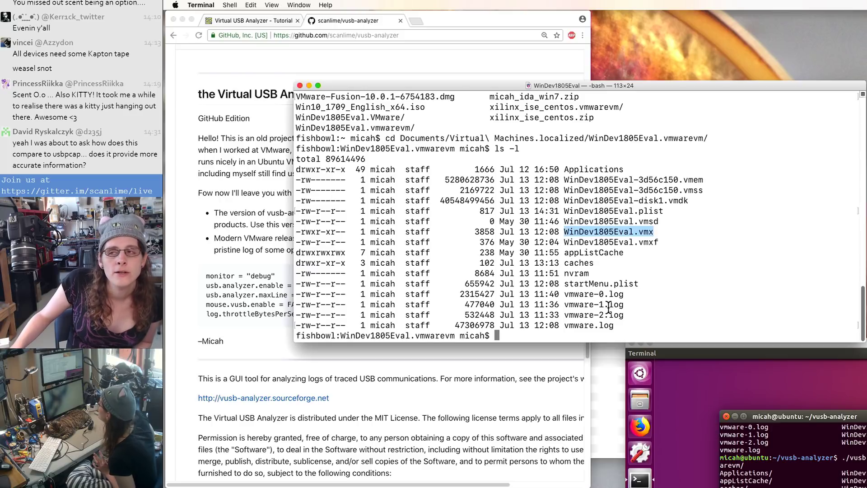
click(733, 302)
drag(563, 326, 634, 327)
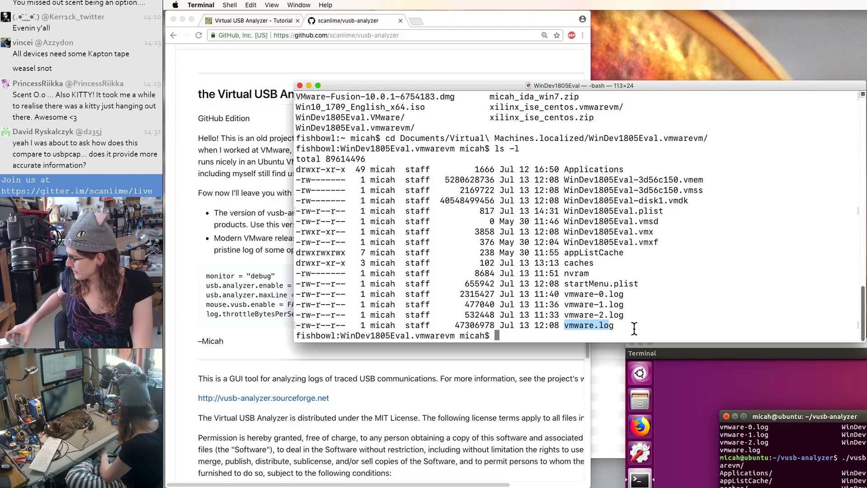
click(680, 185)
drag(689, 202, 449, 180)
click(710, 185)
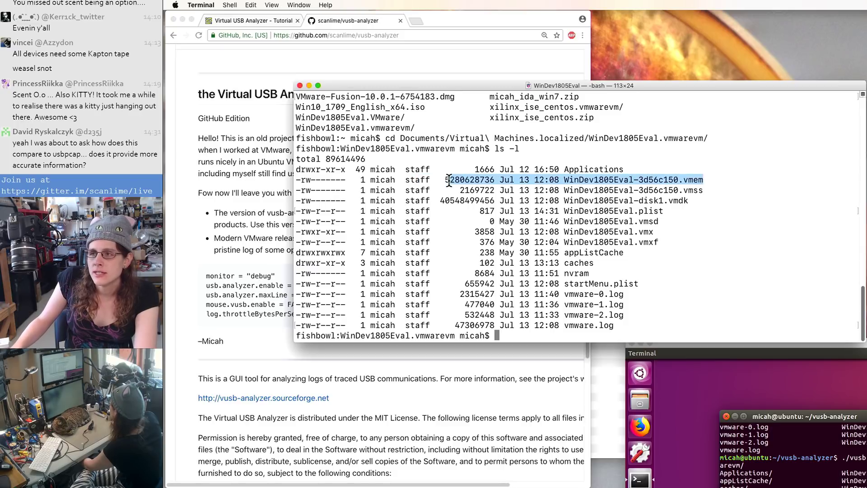
click(671, 240)
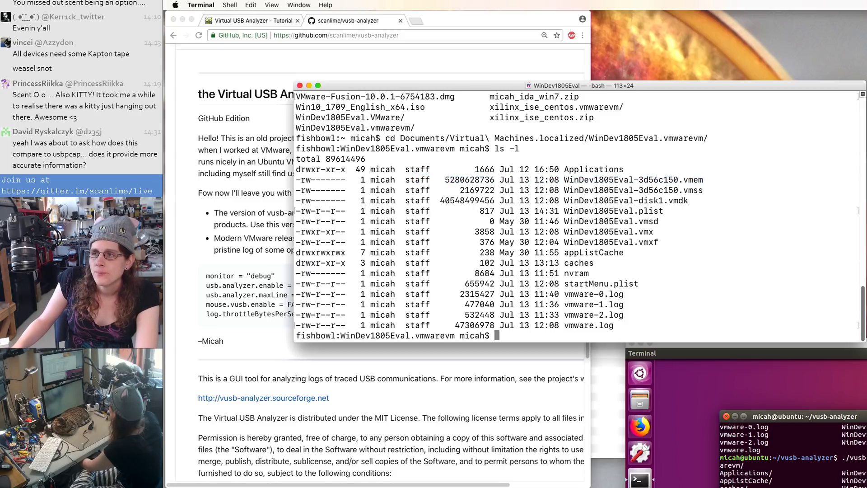
click(801, 354)
drag(806, 343, 535, 216)
click(492, 197)
double_click(489, 190)
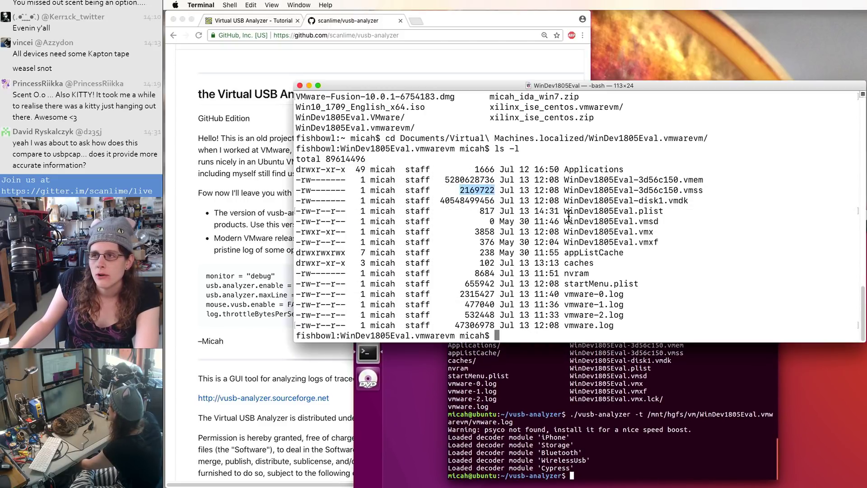
double_click(454, 181)
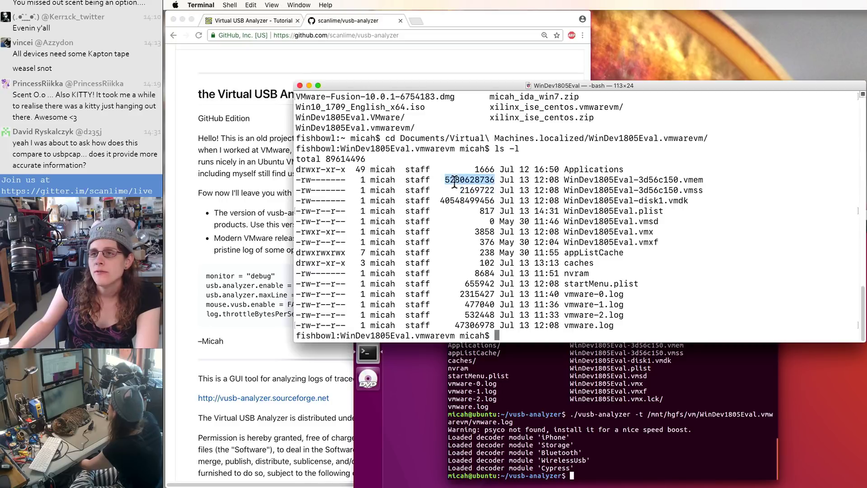
drag(657, 82, 562, 49)
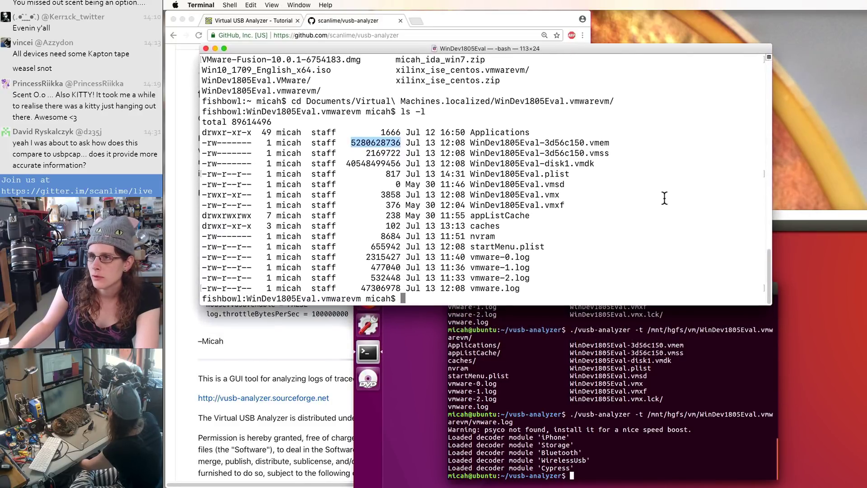
drag(792, 221, 834, 217)
click(429, 151)
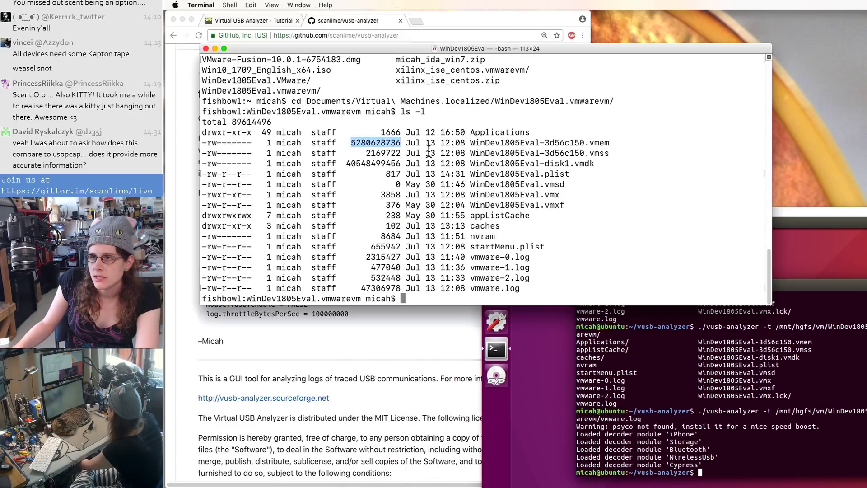
double_click(387, 154)
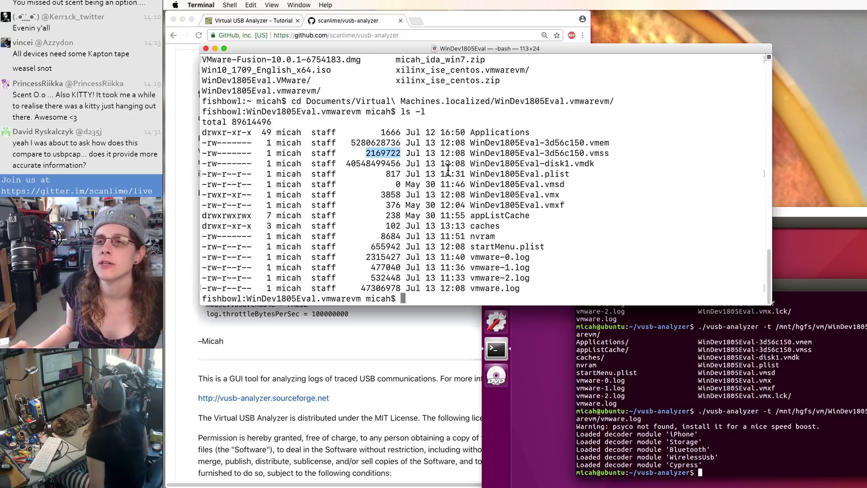
click(608, 173)
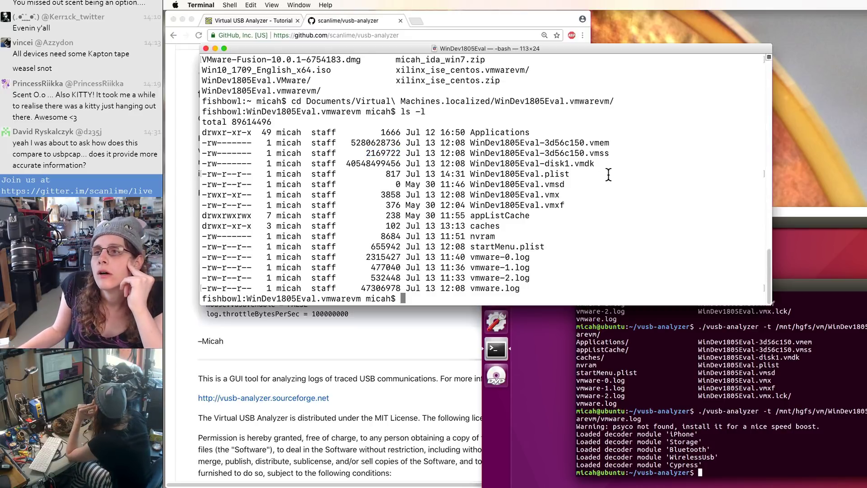
double_click(368, 172)
double_click(377, 165)
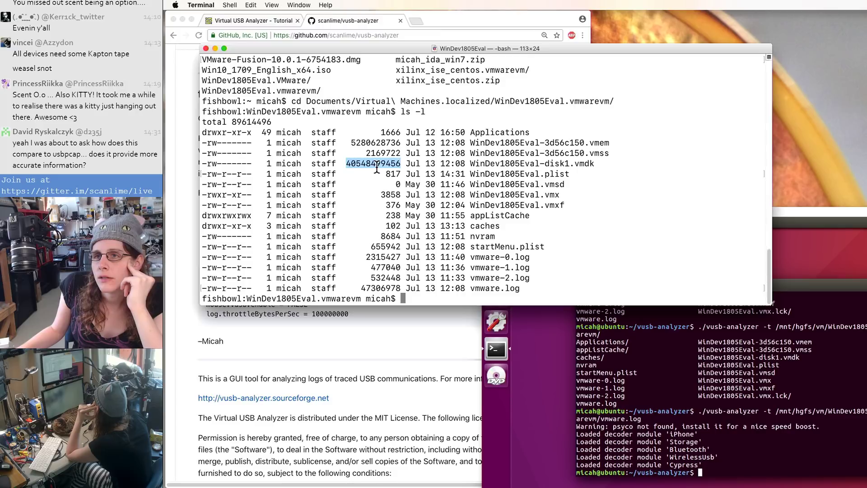
click(367, 217)
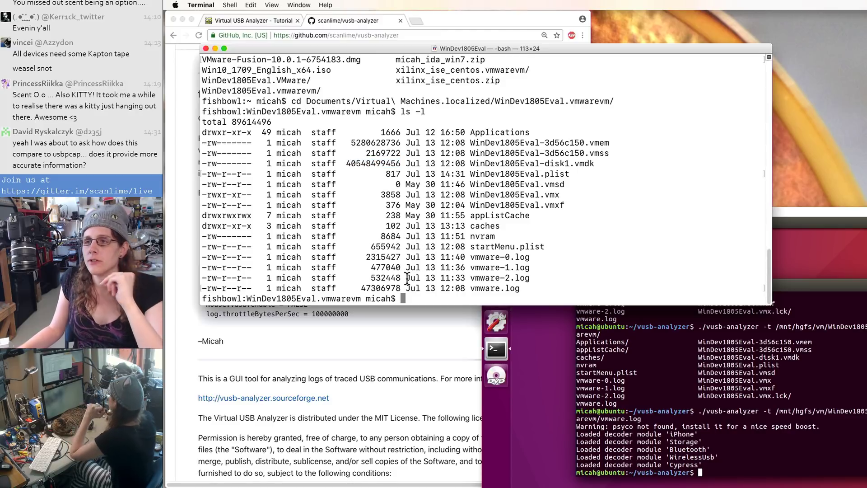
double_click(558, 202)
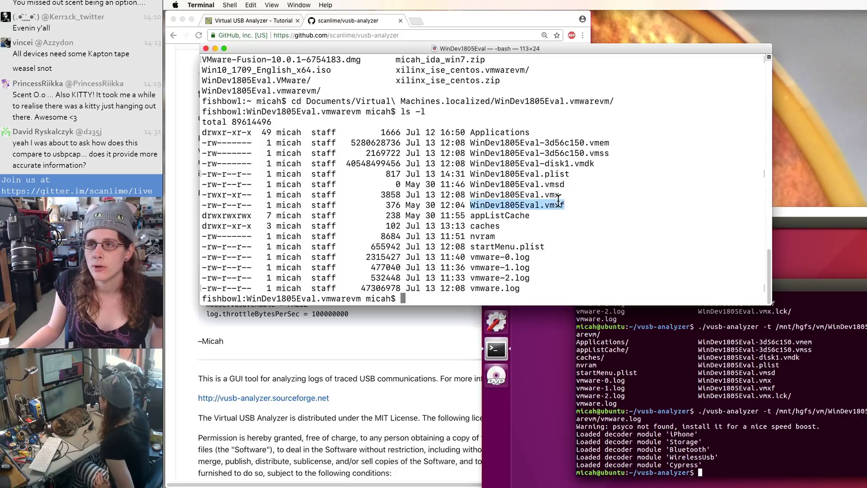
double_click(553, 195)
Step: Open the VM's .vmx configuration file in vim with 'vim ./*.vmx'
text(vim )
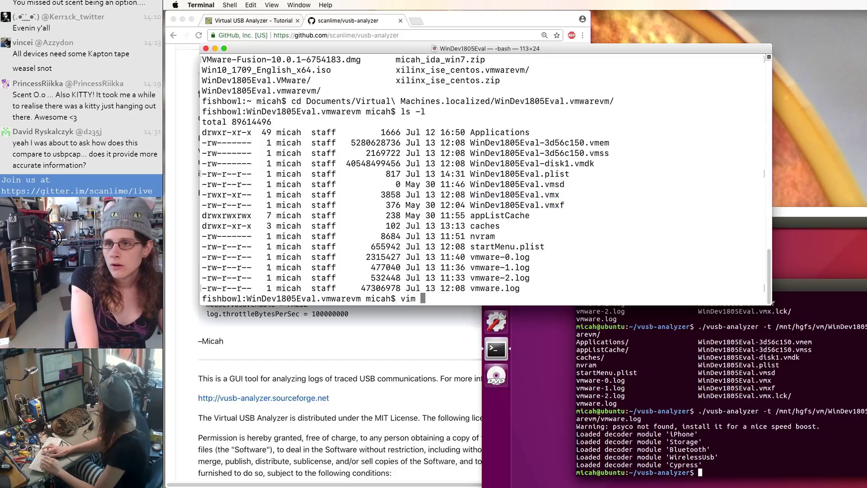
text(./v)
key(BackSpace)
key(BackSpace)
key(BackSpace)
text(*.vmx)
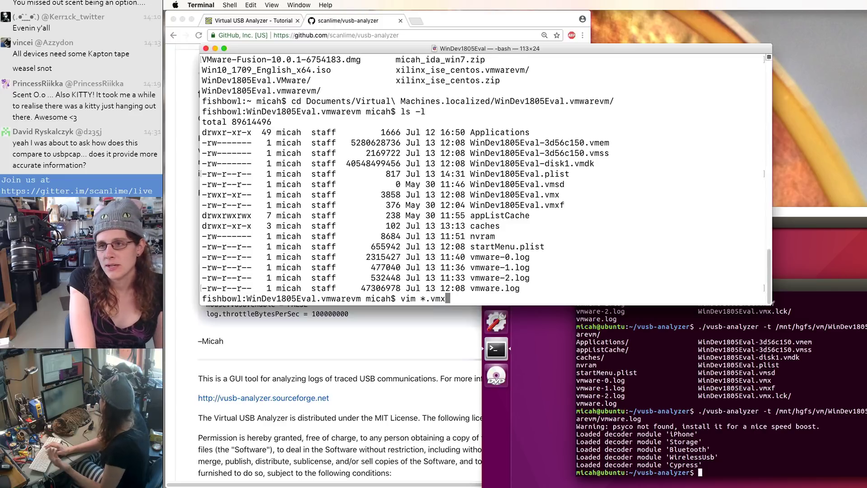
key(Return)
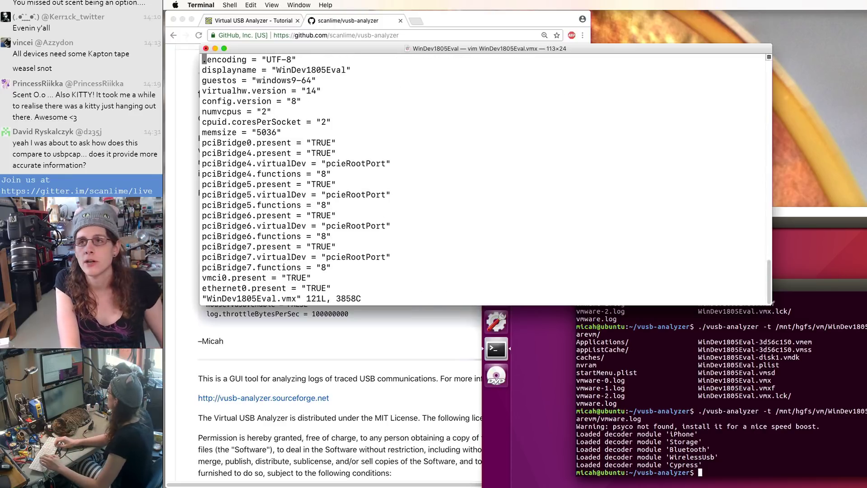
Step: Step down through the config past memsize, usb.present, the sata0 disk settings and tools.syncTime
key(Down)
key(Down)
key(Down)
key(Down)
key(Down)
key(Down)
key(Down)
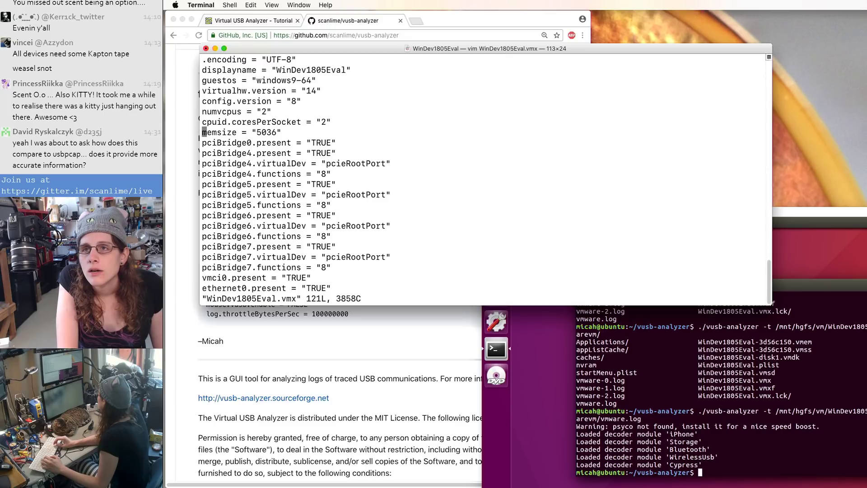
key(Down)
key(Down)
key(Down)
key(Down)
key(Down)
key(Down)
key(Down)
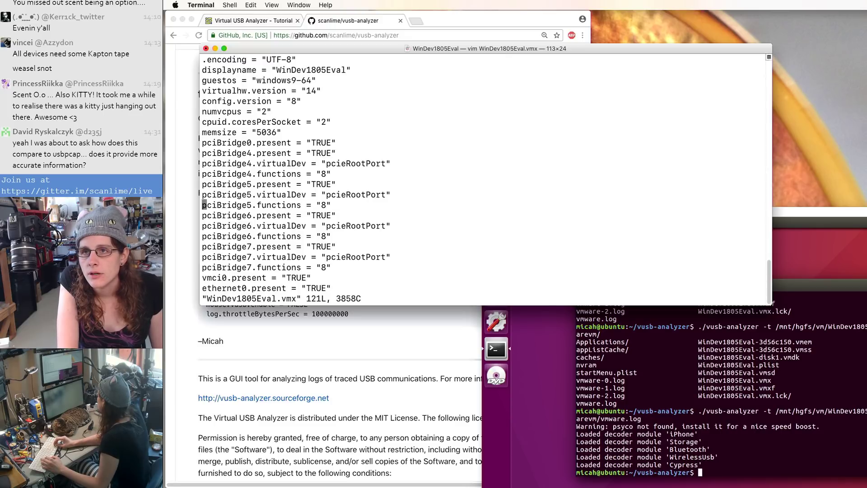
key(Down)
key(Down)
key(Down)
key(Down)
key(Down)
key(Down)
key(Down)
key(Down)
key(Down)
key(Down)
key(Down)
key(Down)
key(Down)
key(Down)
key(Down)
key(Down)
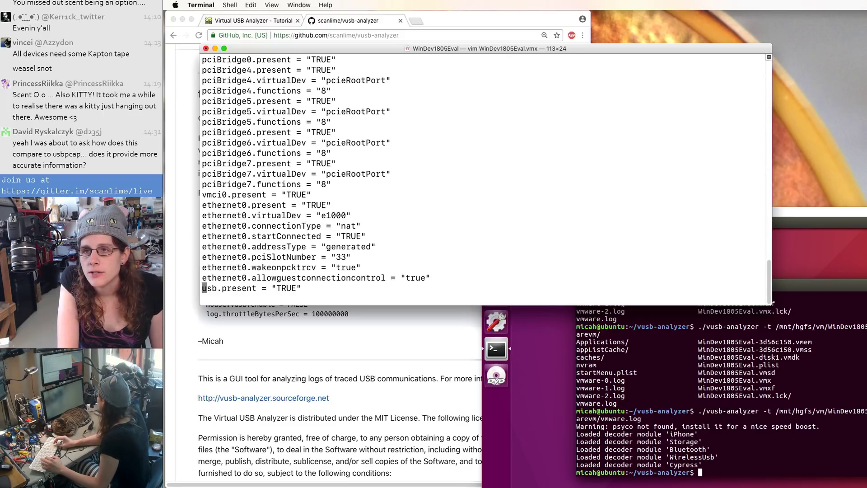
key(Down)
key(Down)
key(Down)
key(Down)
key(Down)
key(Down)
key(Down)
key(Down)
key(Down)
key(Down)
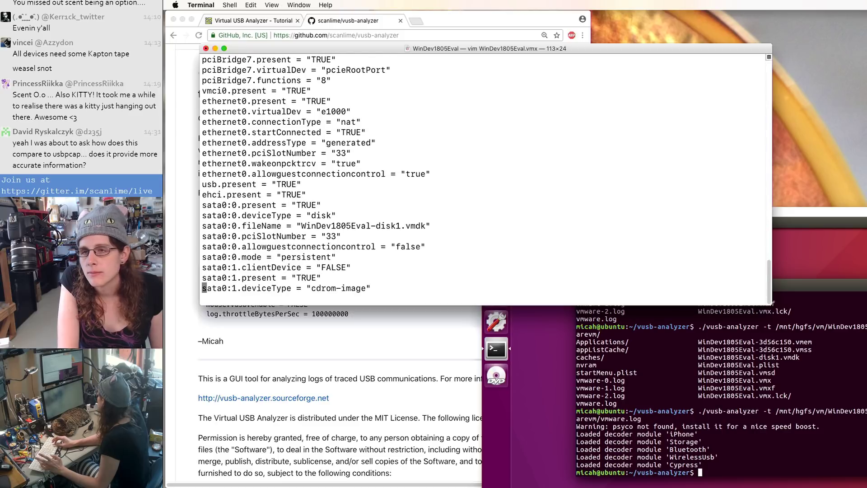
key(Down)
key(Down)
key(Down)
key(Down)
key(Down)
key(Down)
key(Down)
key(Down)
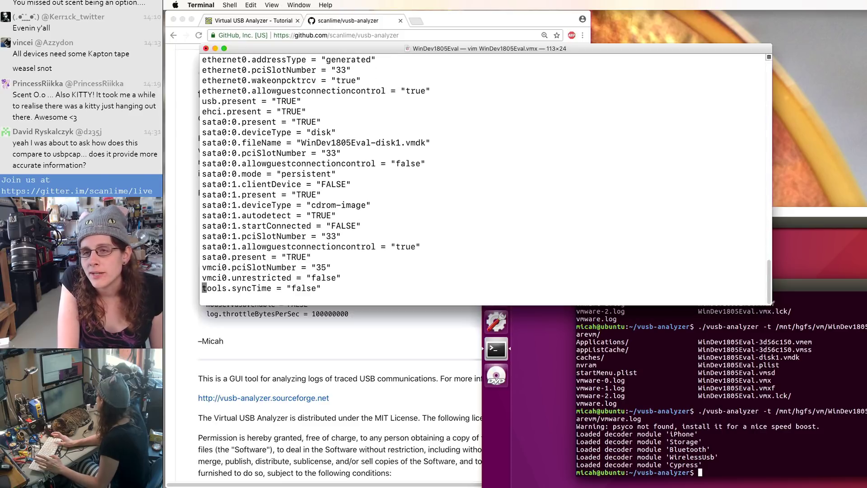
Step: Page back and forth through the whole .vmx file, ending at its tail
key(ctrl+f)
key(ctrl+f)
key(ctrl+b)
key(ctrl+b)
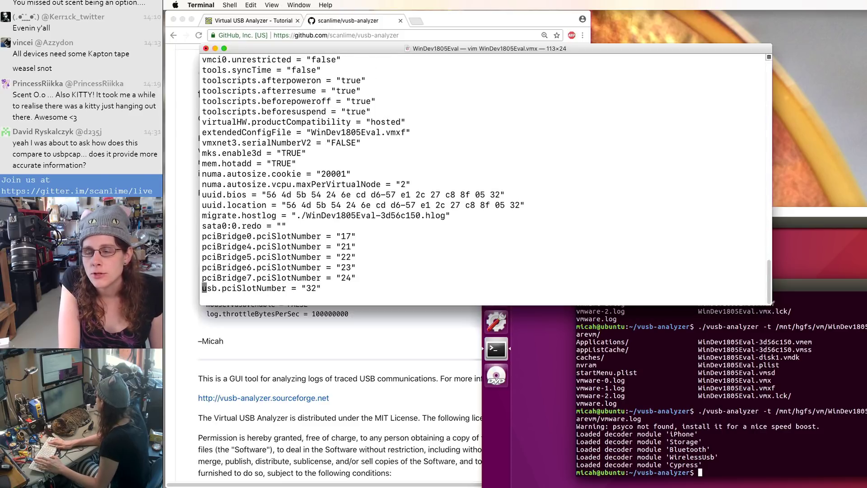
key(ctrl+b)
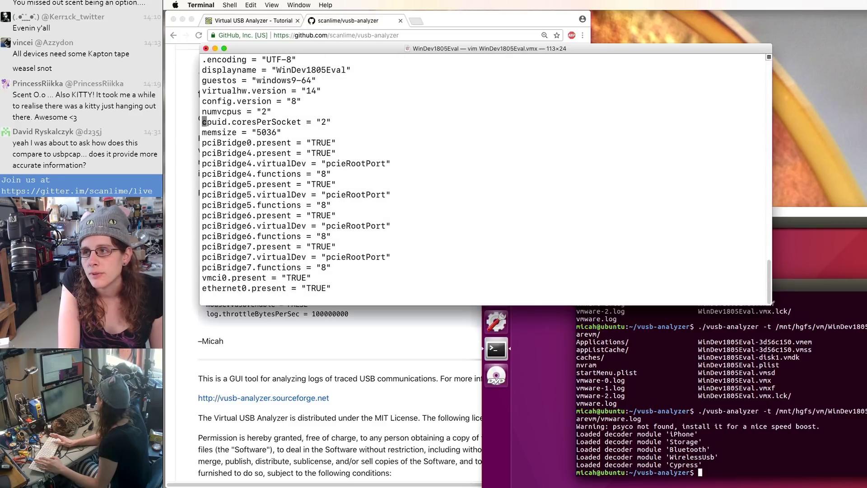
key(ctrl+f)
key(ctrl+f)
key(ctrl+f)
key(ctrl+f)
key(ctrl+f)
key(ctrl+b)
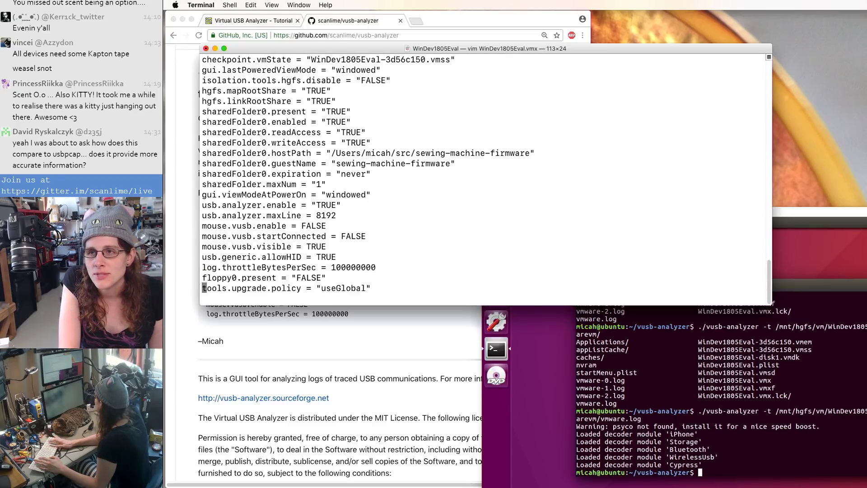
key(ctrl+b)
key(ctrl+b)
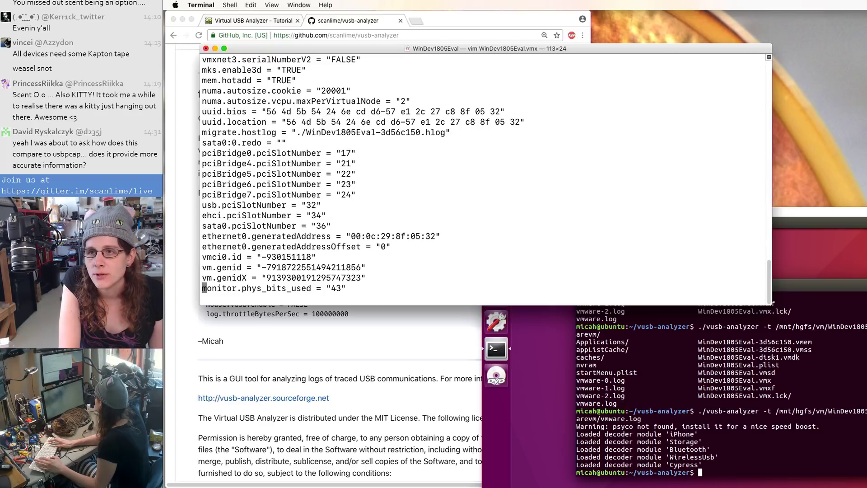
key(ctrl+f)
key(ctrl+f)
key(ctrl+b)
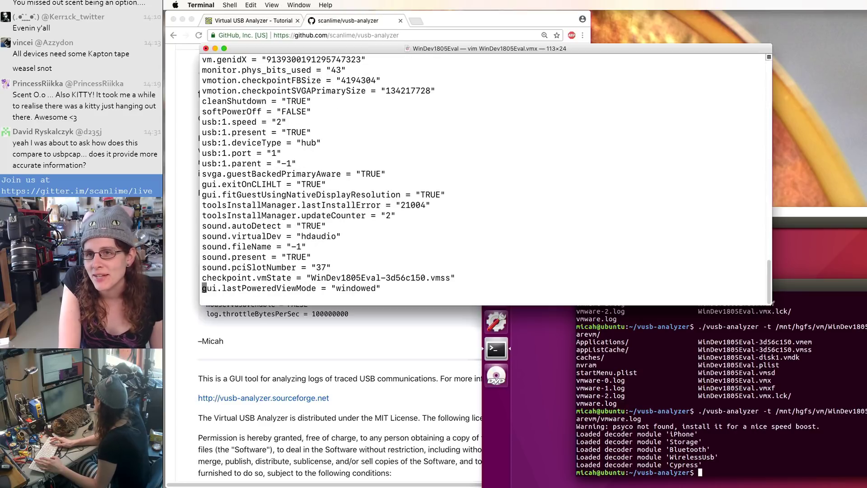
key(ctrl+b)
key(ctrl+b)
key(ctrl+b)
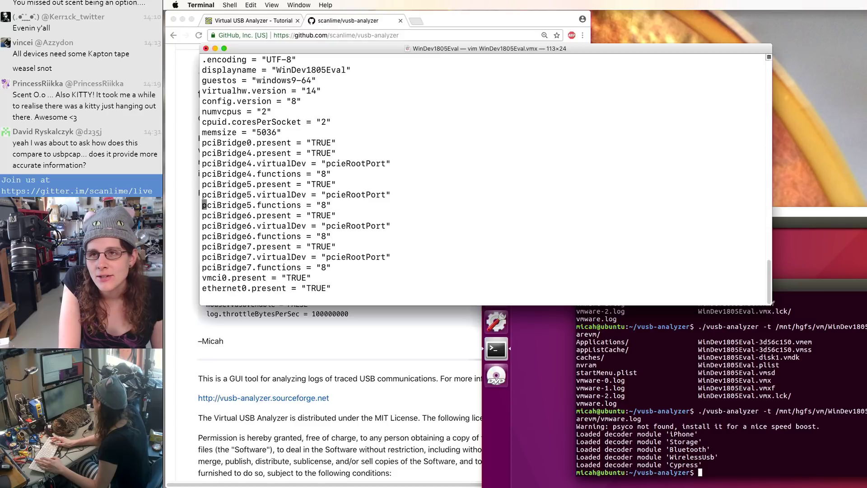
key(ctrl+f)
key(ctrl+f)
key(ctrl+f)
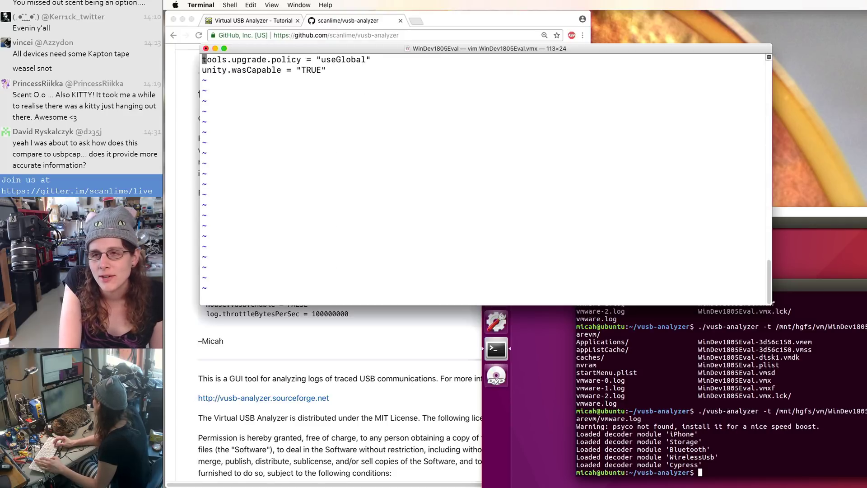
Step: Review the sharedFolder0, hgfs, mouse.vusb.enable and usb.analyzer lines near the end of the file
key(Up)
key(Up)
key(Up)
key(Up)
key(Up)
key(Up)
key(Up)
key(Up)
key(Up)
key(Up)
key(Up)
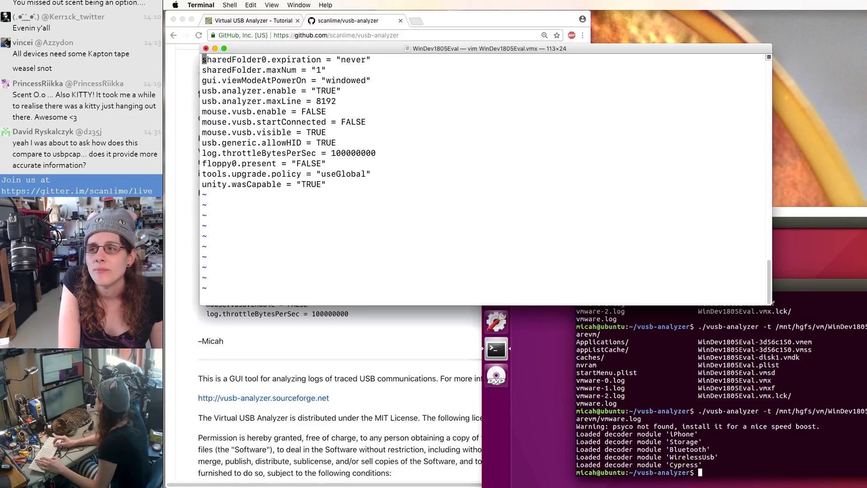
key(Up)
key(Up)
key(Up)
key(Up)
key(Up)
key(Up)
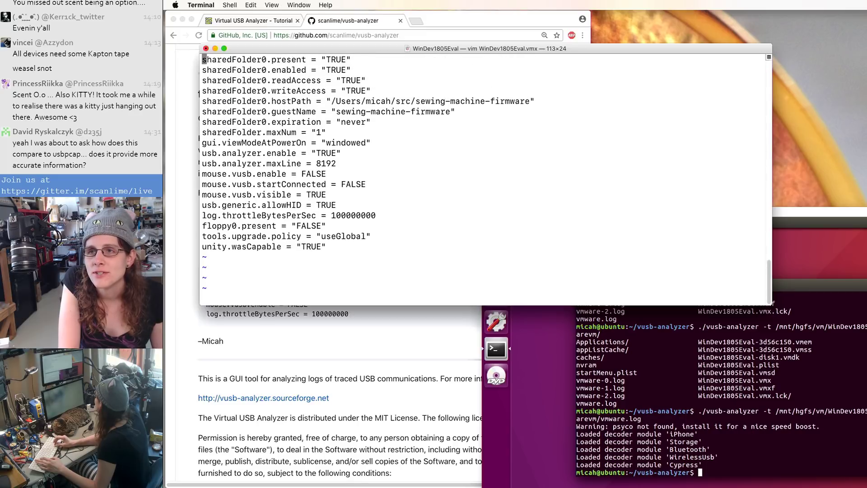
key(Up)
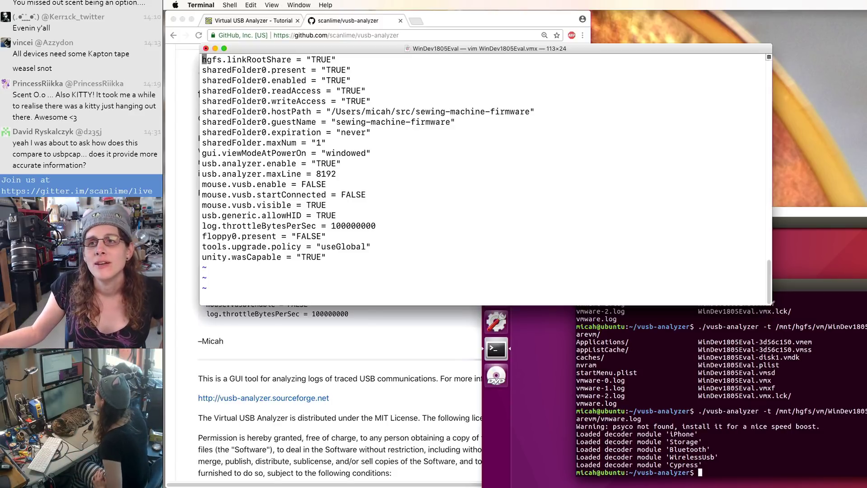
key(Up)
key(Up)
key(Up)
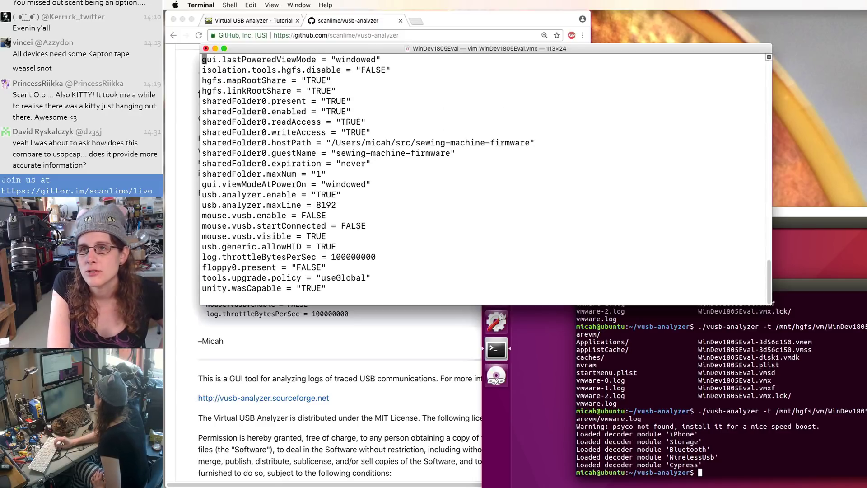
key(Up)
key(Up)
key(Down)
key(Down)
key(Down)
key(Down)
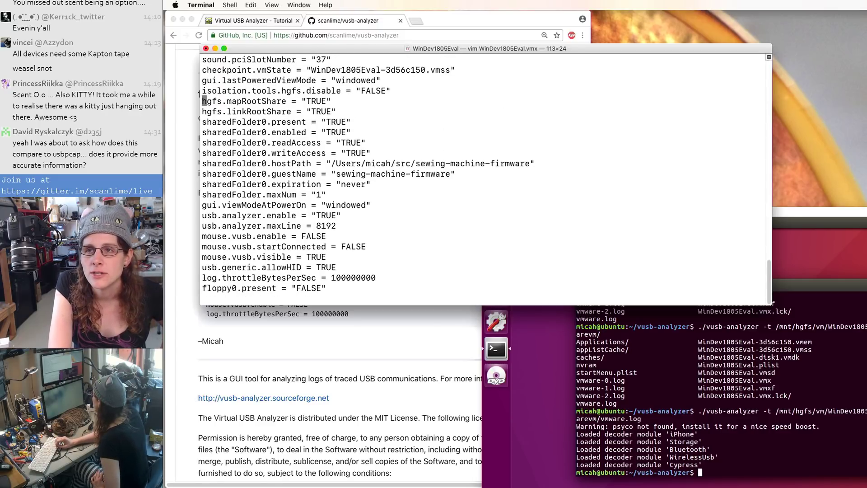
key(Down)
key(Down)
key(Down)
key(Down)
key(Down)
key(Down)
key(Down)
key(Down)
key(Down)
key(Down)
key(Down)
key(Down)
key(Down)
key(Down)
key(Down)
key(Down)
key(Down)
key(Down)
key(Down)
key(Down)
key(Up)
key(Up)
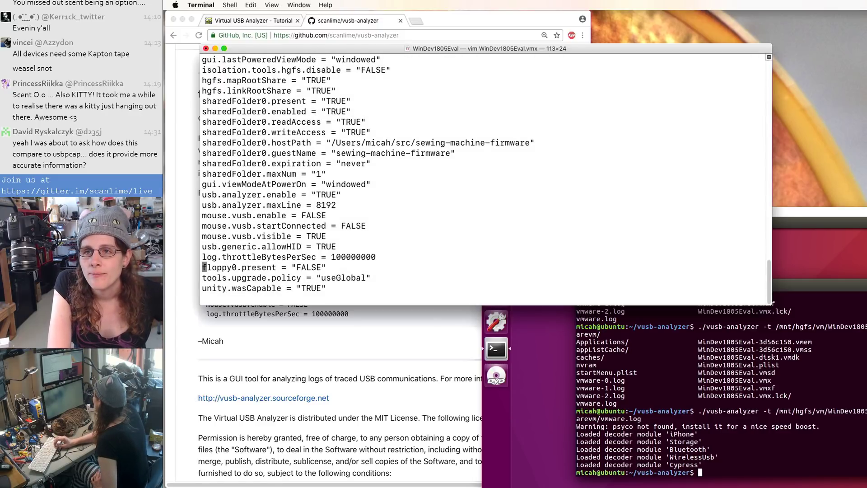
key(Up)
key(Up)
key(Up)
key(Up)
key(Up)
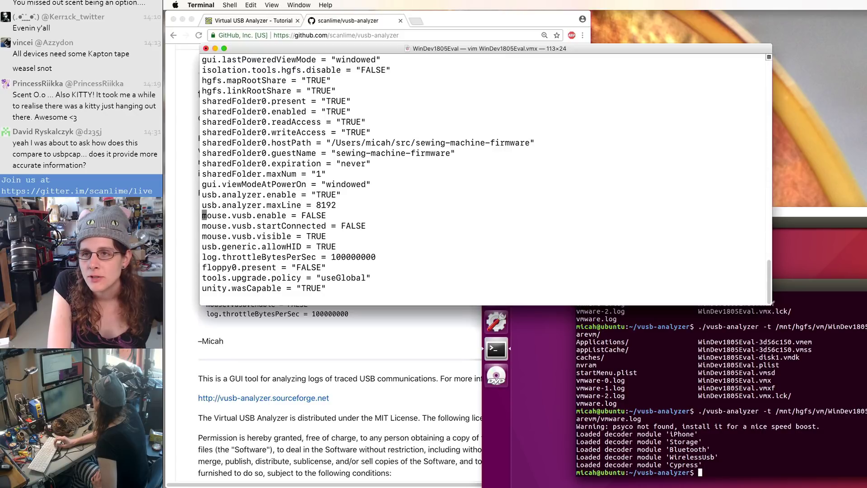
key(Up)
key(Up)
key(Up)
key(Down)
key(Down)
key(Up)
key(Up)
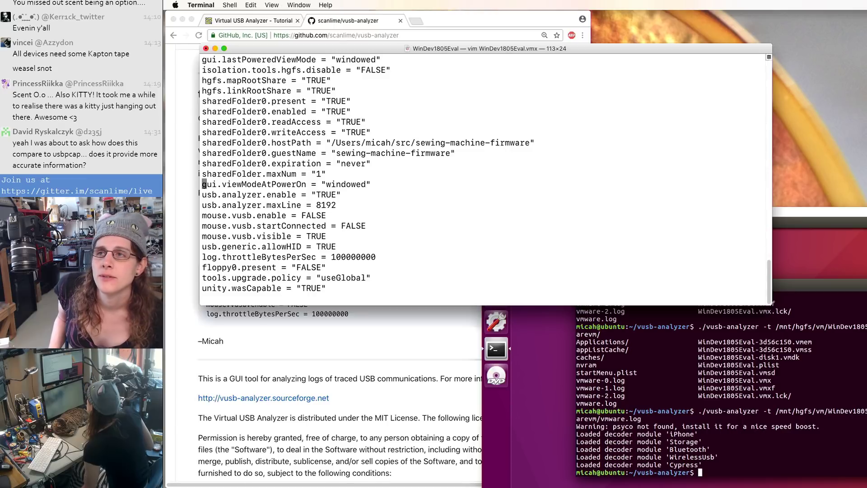
key(super+Tab)
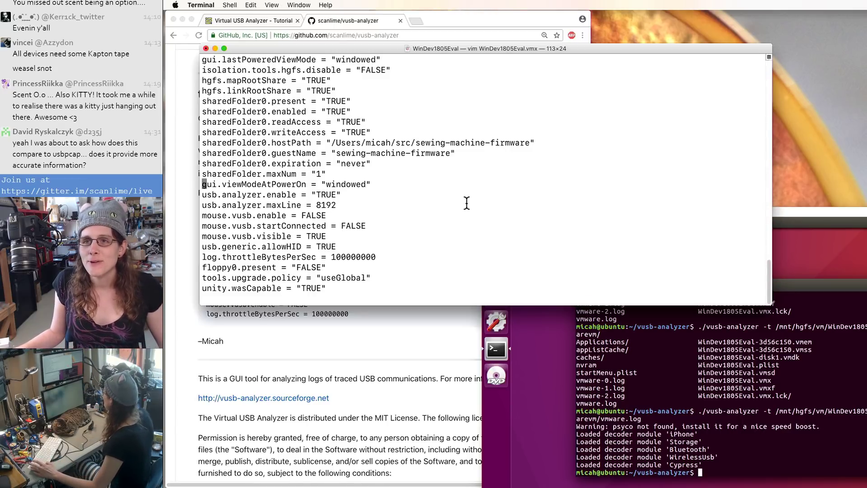
Step: In a new Terminal window, list running vmx processes with 'ps waxuw | grep vmx'
key(super+n)
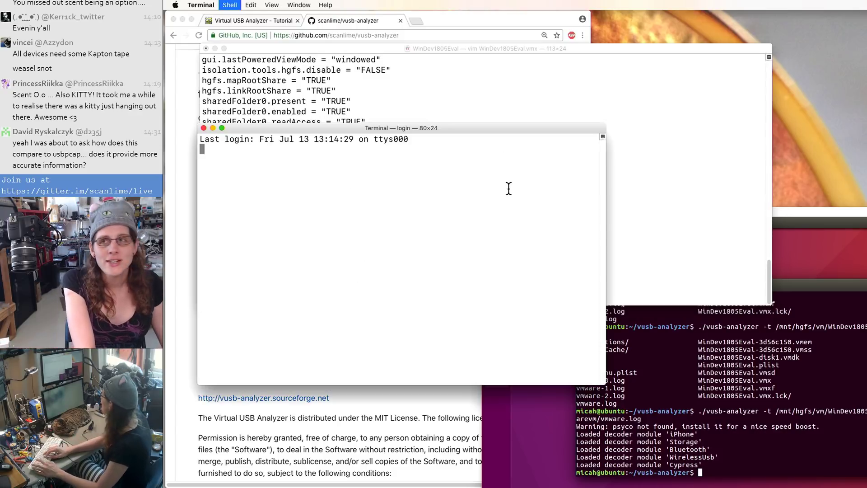
text(ps waxuw | grep vmx)
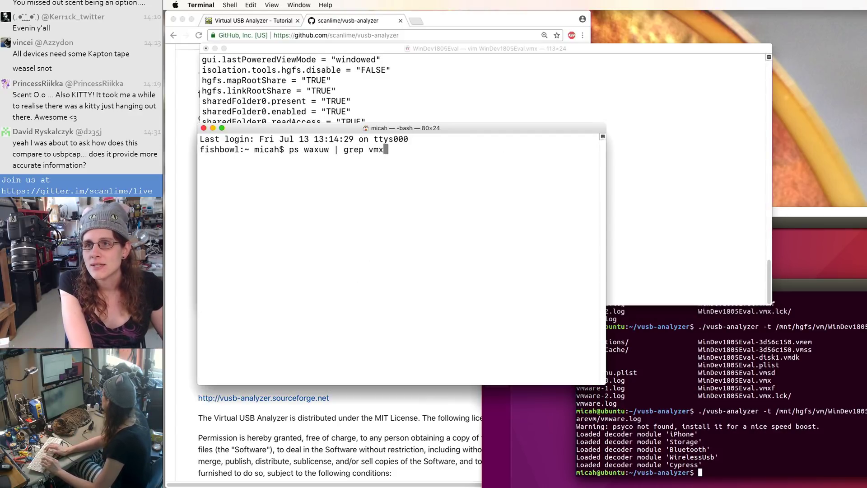
key(Return)
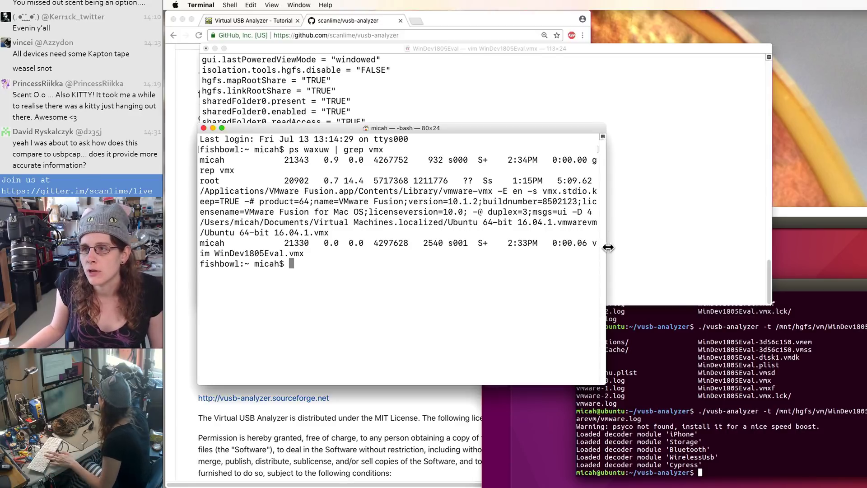
Step: Widen the window to 117 columns, copy the vmware-vmx path, and run ls -l on it
drag(606, 247, 789, 246)
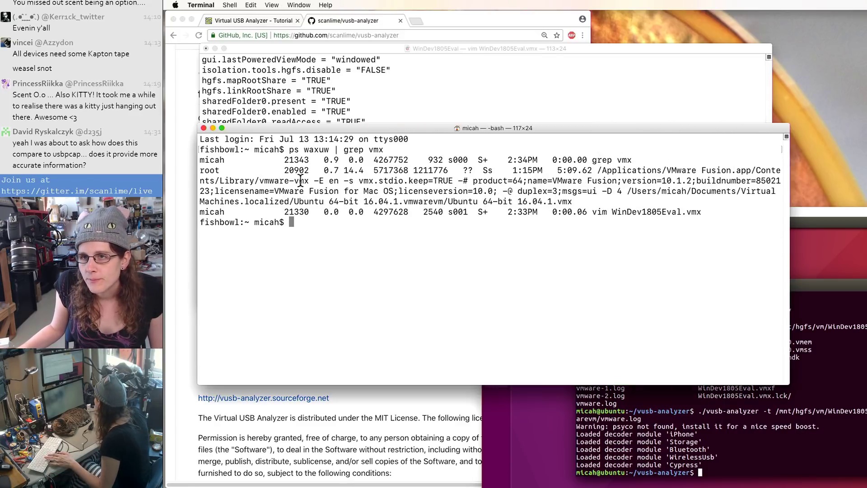
drag(309, 181, 597, 169)
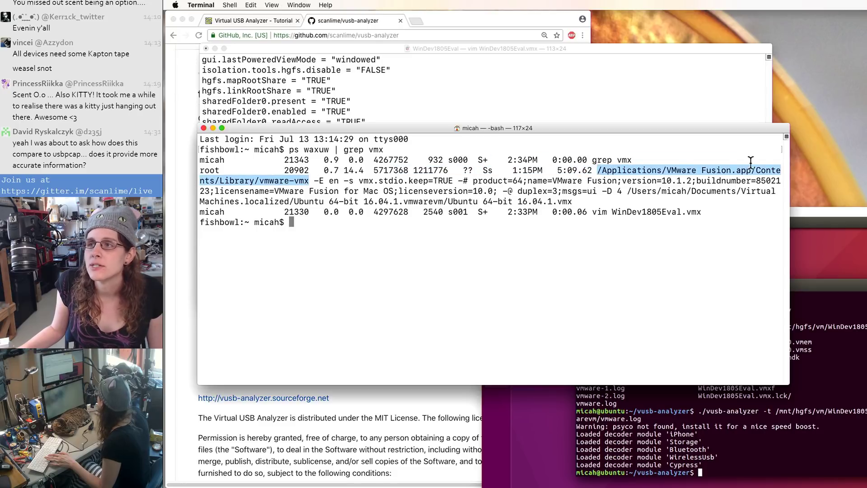
click(245, 179)
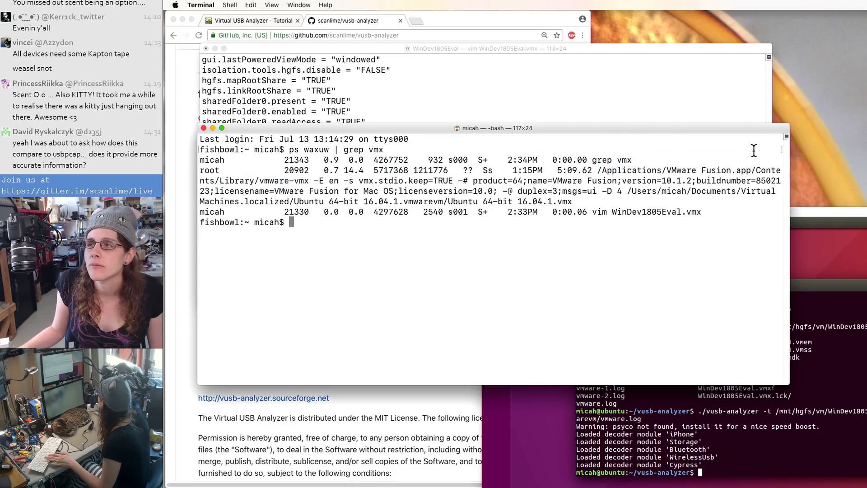
drag(309, 181, 596, 170)
key(super+c)
click(596, 167)
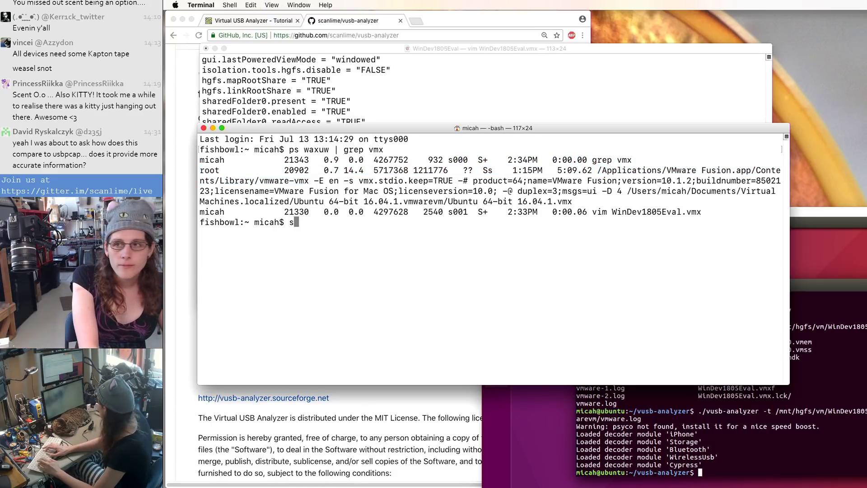
text(s -l)
key(Return)
text(ls -l)
key(super+v)
key(Return)
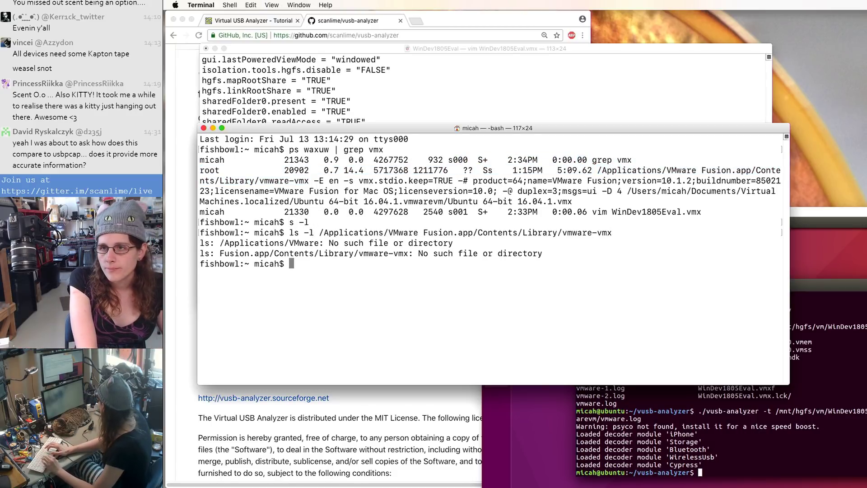
Step: Rerun the ls -l listing with the vmware-vmx path wrapped in quotes
key(Up)
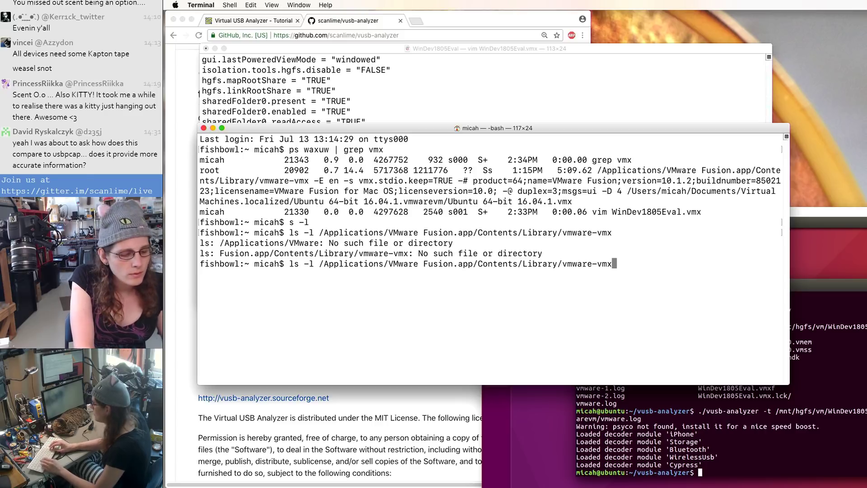
text(")
key(ctrl+a)
key(Right)
key(Right)
key(Right)
key(Right)
key(Right)
key(Right)
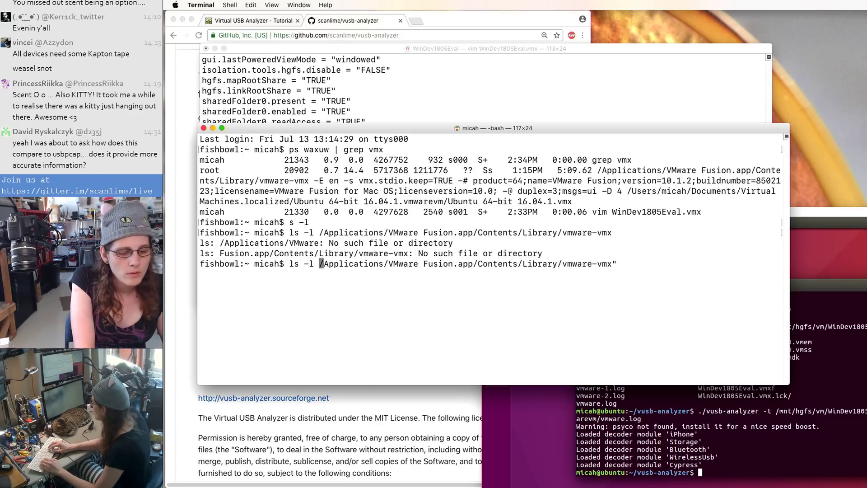
text(")
key(Return)
key(Return)
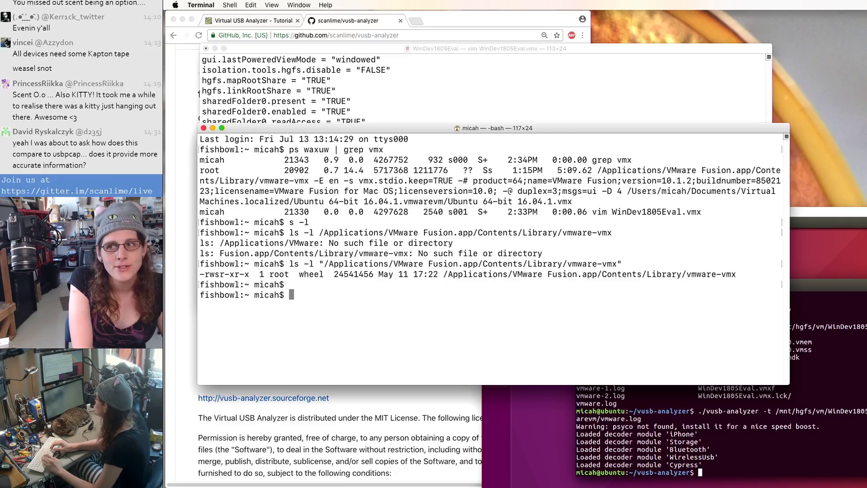
key(Return)
key(Return)
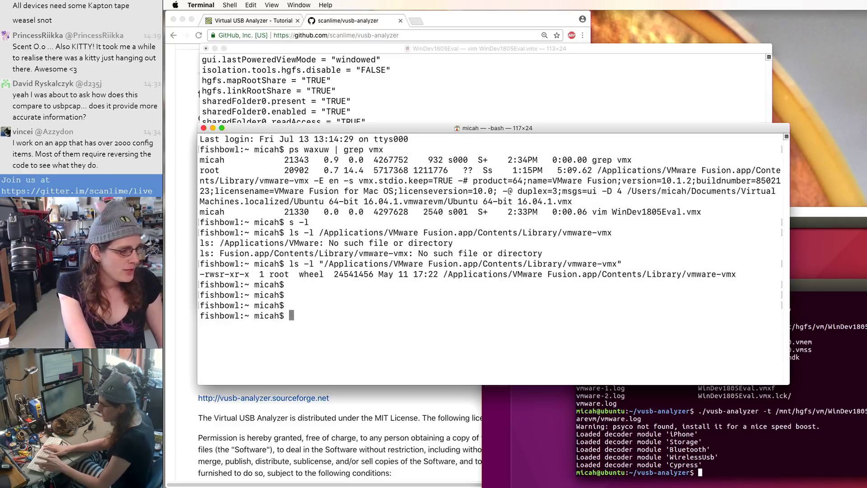
Step: Run strings on the vmware-vmx binary piped into less
text(stri)
key(Up)
key(ctrl+a)
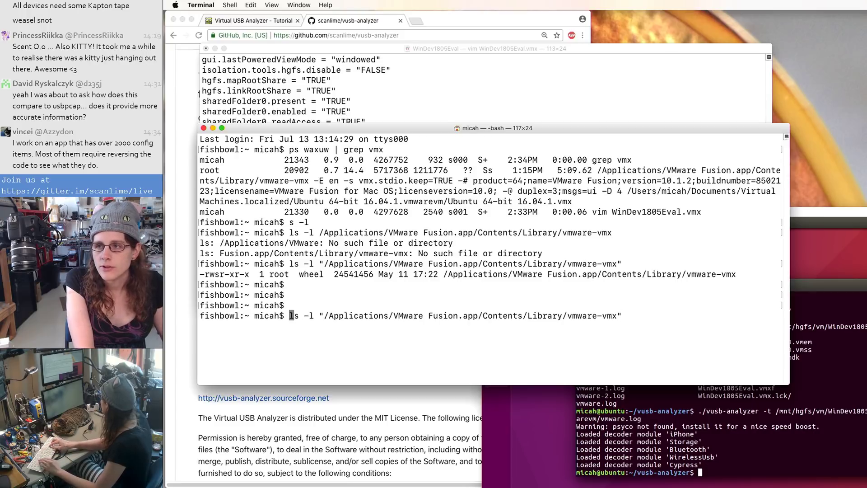
key(Delete)
key(Delete)
key(Delete)
key(Delete)
key(Delete)
text(strings)
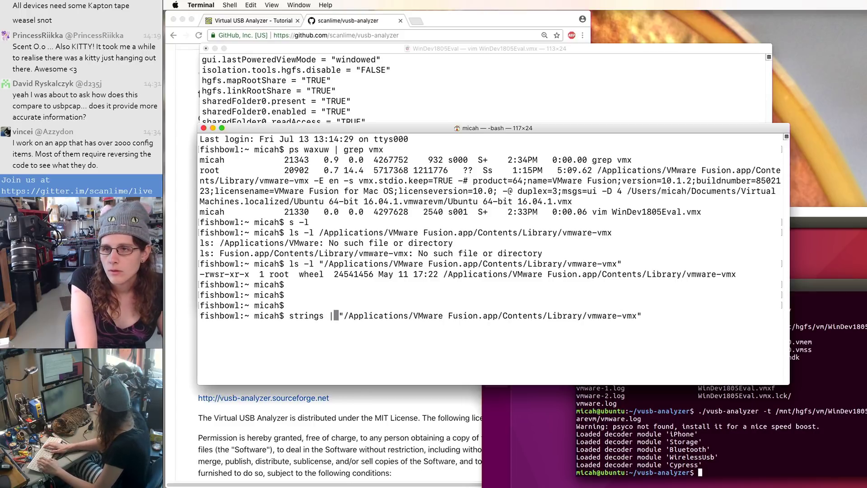
key(ctrl+e)
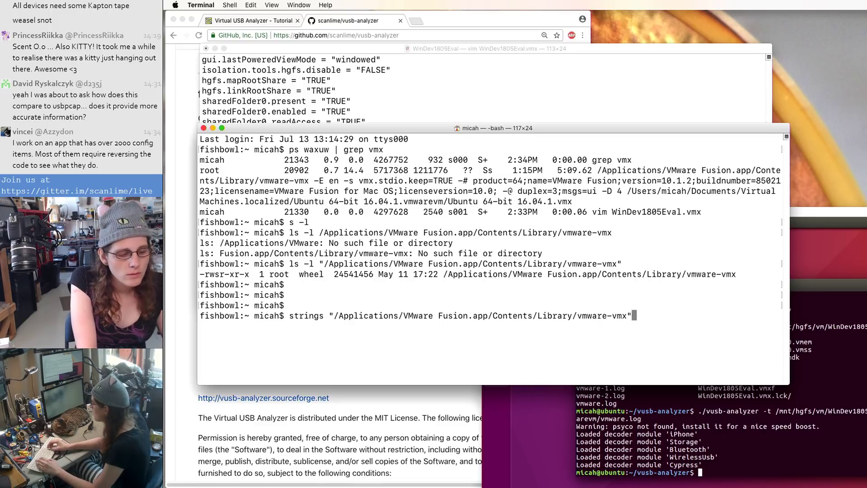
text(| less)
key(Return)
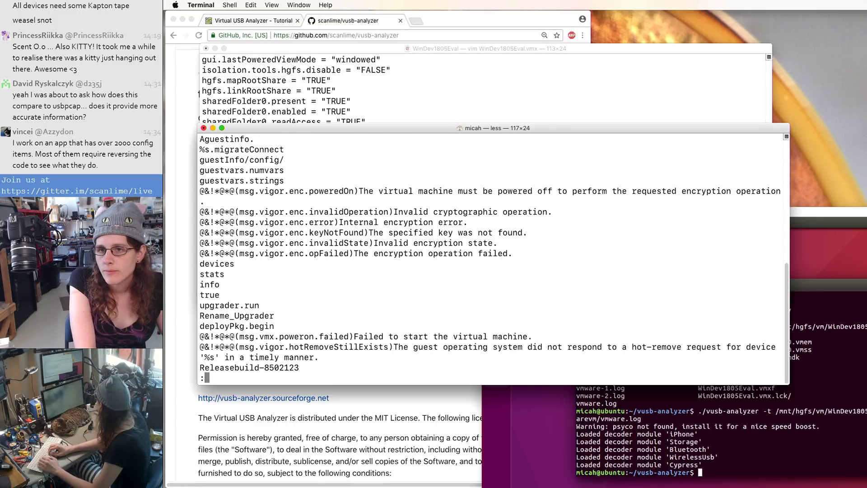
Step: Search the strings for 'mouse.' and step through the matches, then move the output aside
text(/mouse.)
key(Return)
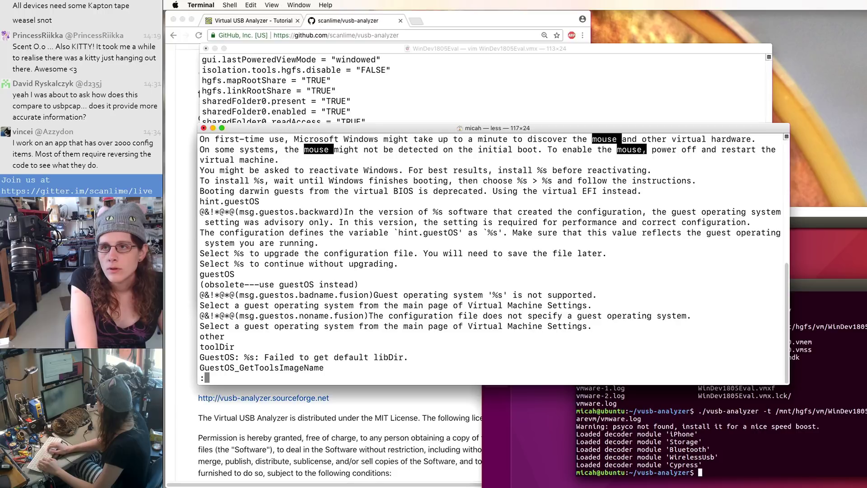
key(n)
key(n)
key(n)
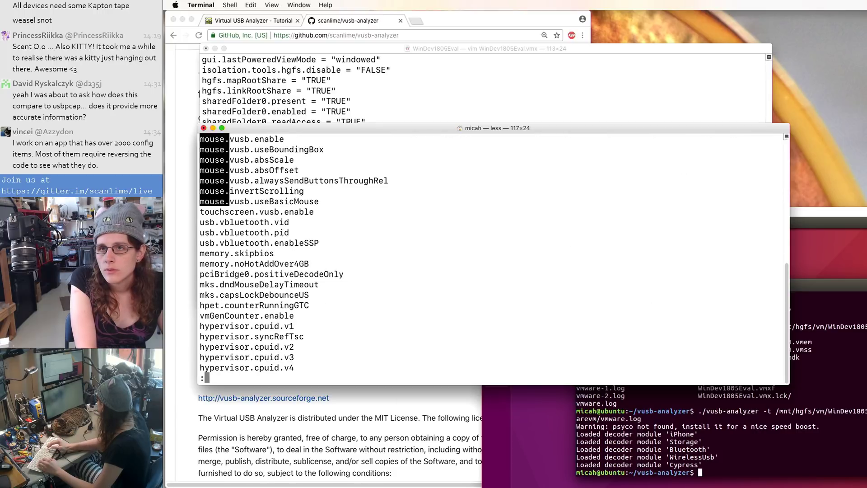
scroll(492, 253, up, 3)
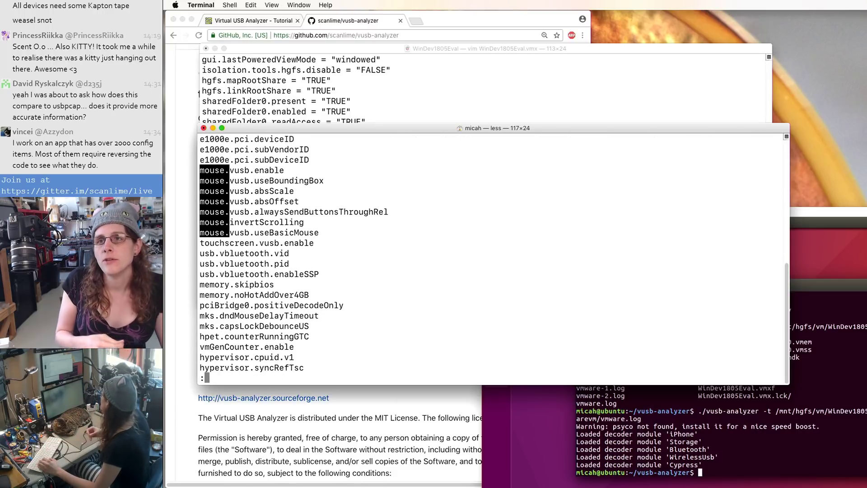
scroll(492, 253, up, 2)
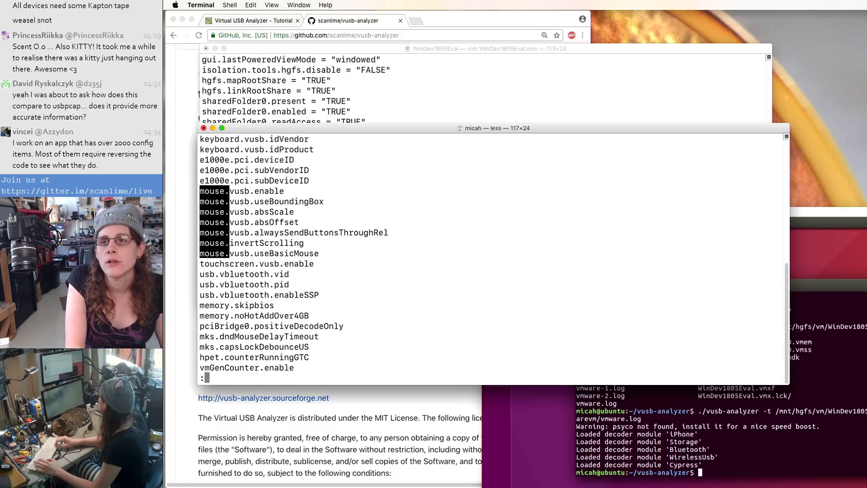
scroll(492, 253, down, 2)
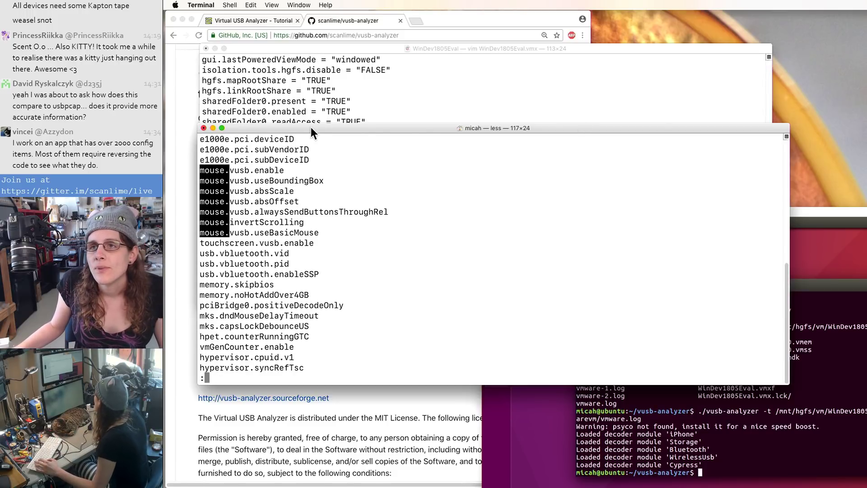
drag(311, 128, 729, 188)
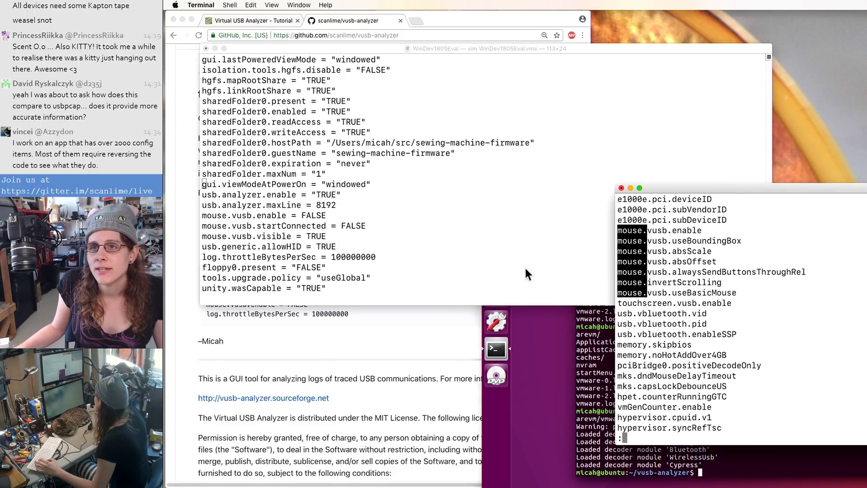
Step: Highlight the mouse.vusb.enable = FALSE and mouse.vusb.startConnected = FALSE lines in the vmx
click(526, 269)
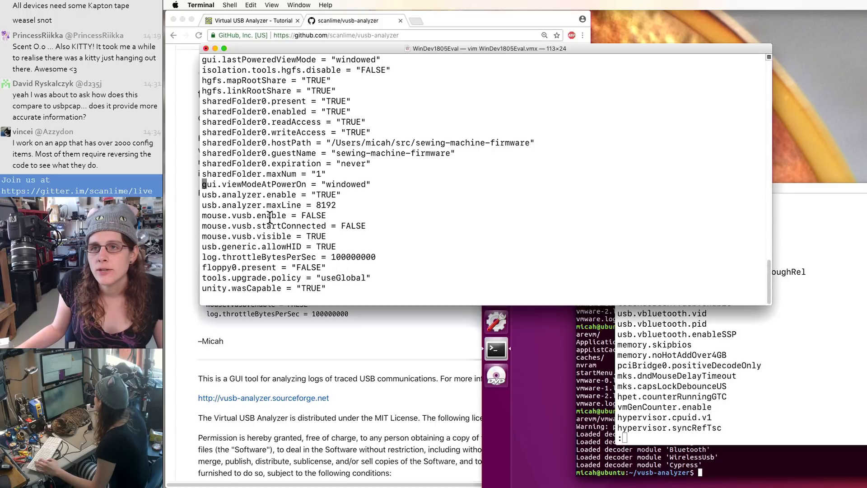
drag(327, 215, 204, 219)
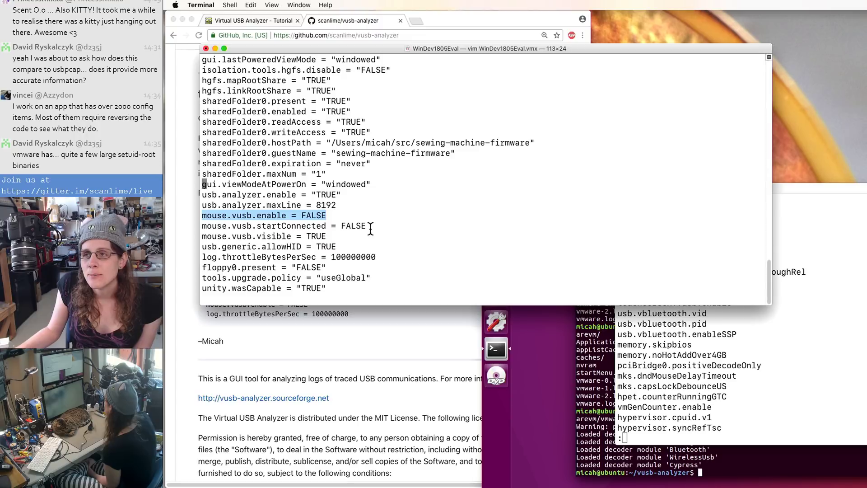
click(304, 224)
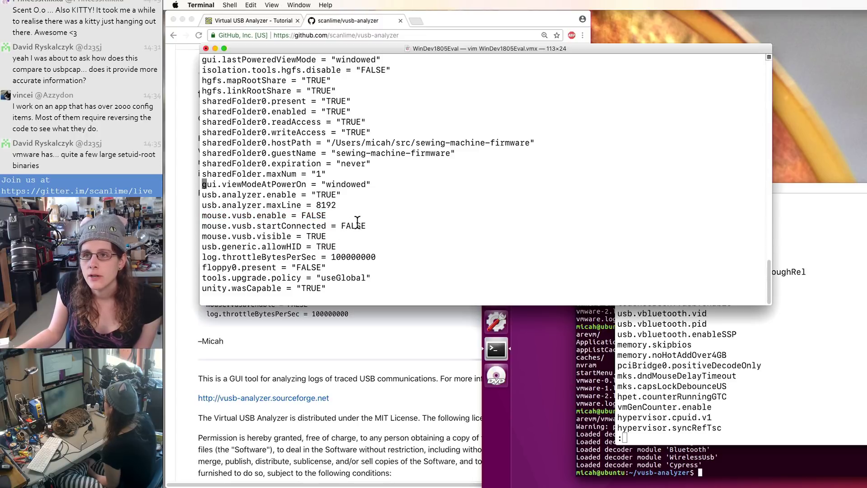
drag(366, 225, 207, 226)
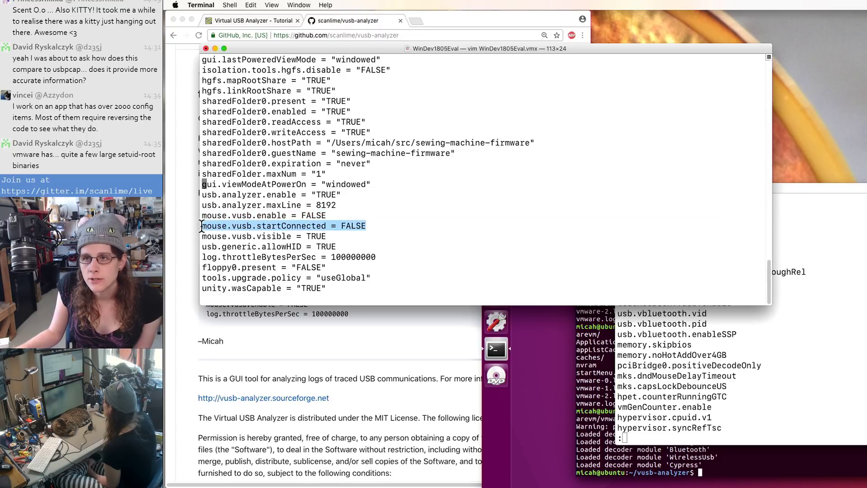
Step: Move the Ubuntu VM window up and left, then re-highlight mouse.vusb.startConnected = FALSE
click(546, 361)
drag(561, 221, 437, 53)
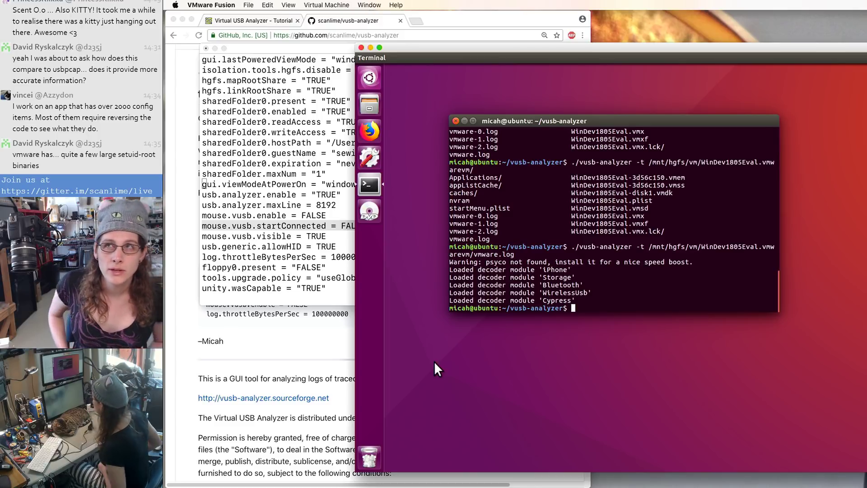
click(303, 205)
click(329, 228)
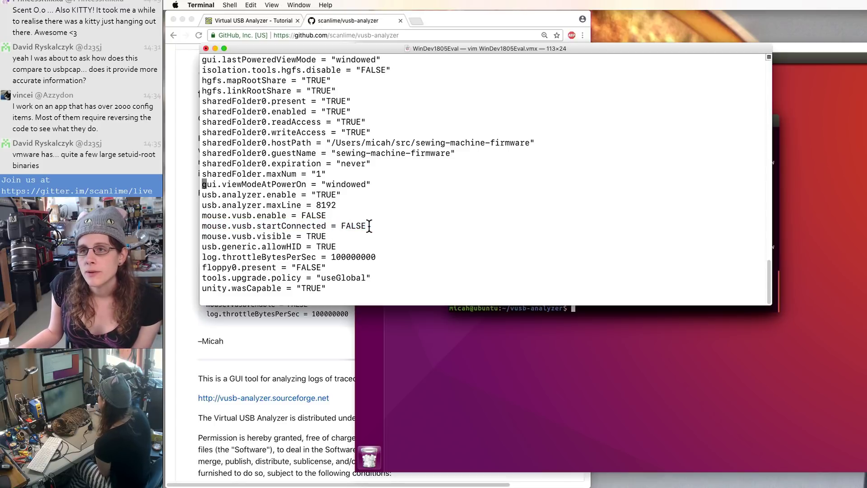
drag(369, 226, 206, 226)
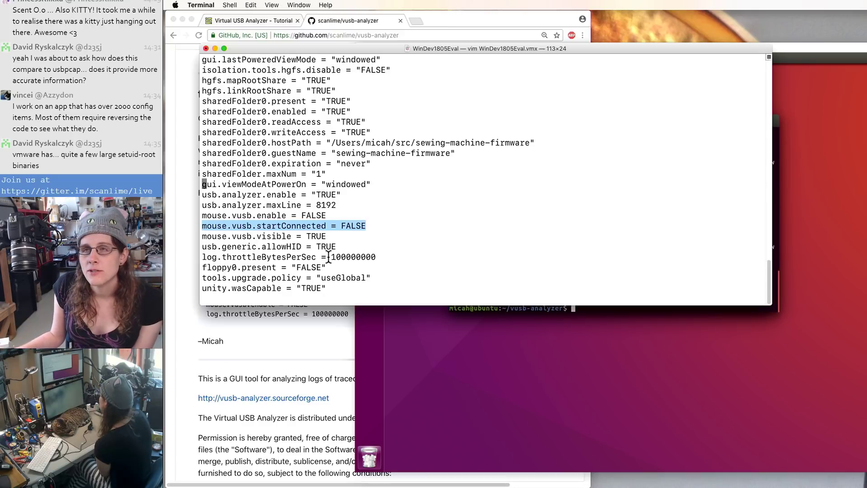
click(400, 224)
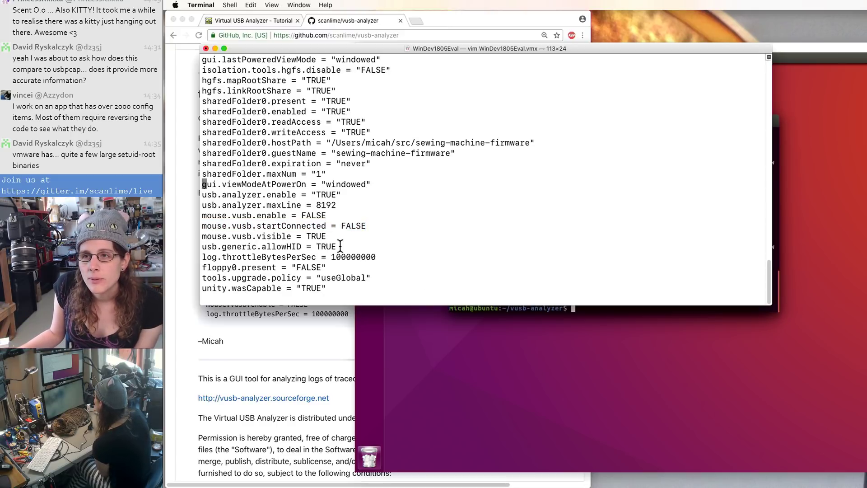
Step: Highlight the usb.generic.allowHID = TRUE and mouse.vusb.visible = TRUE lines
drag(339, 246, 196, 238)
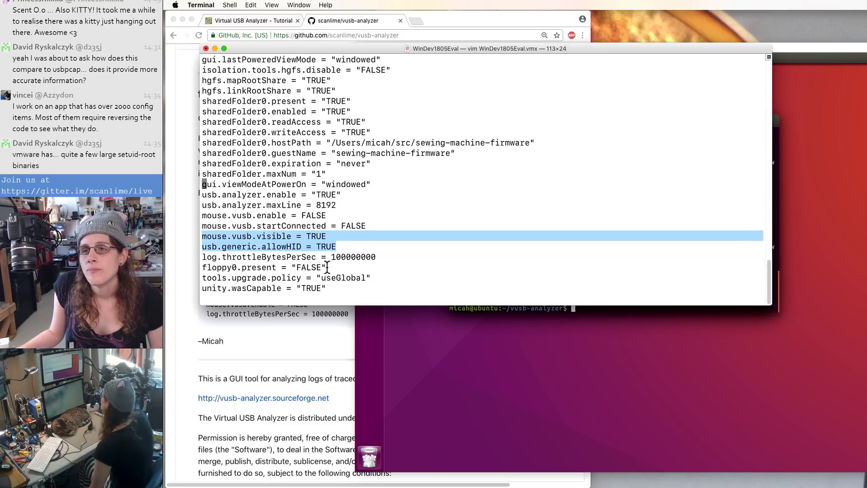
drag(342, 247, 202, 248)
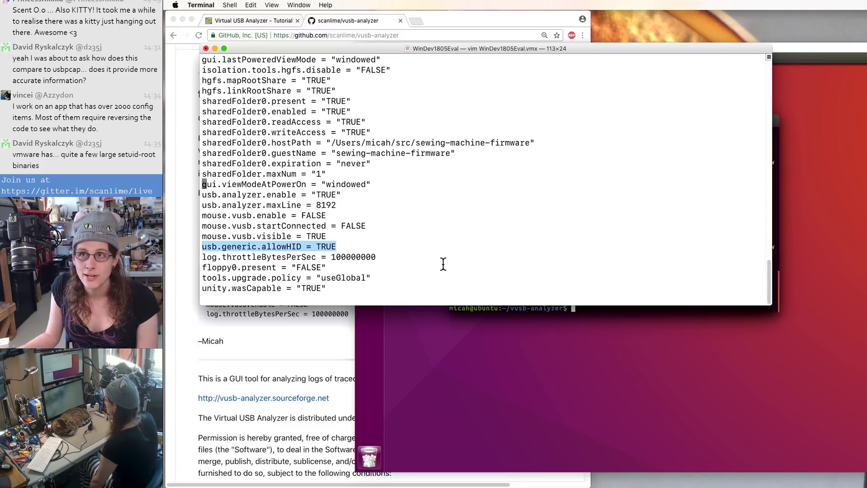
drag(327, 237, 184, 239)
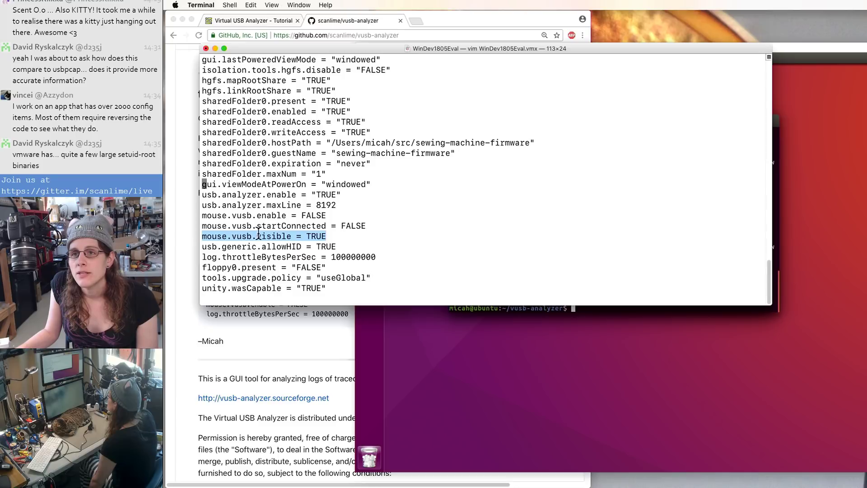
click(409, 321)
click(286, 266)
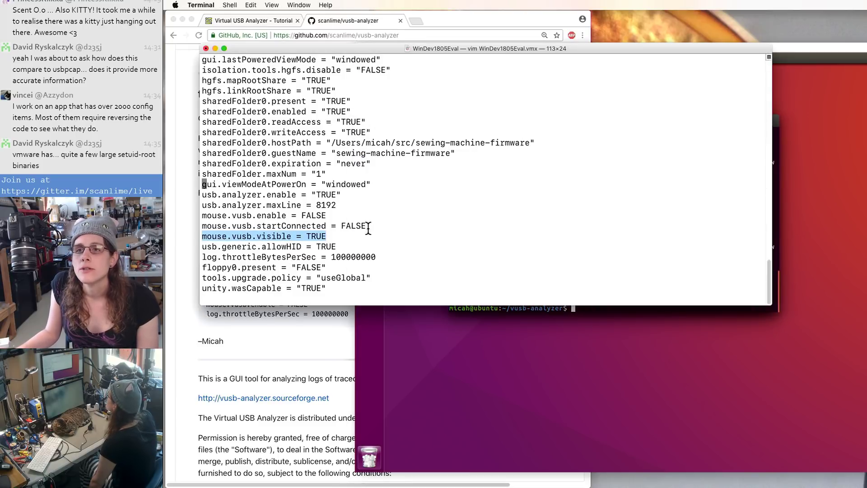
click(267, 235)
Step: On the vusb-analyzer README, highlight the suggested config options and usb.analyzer.maxLine = 8192
click(247, 341)
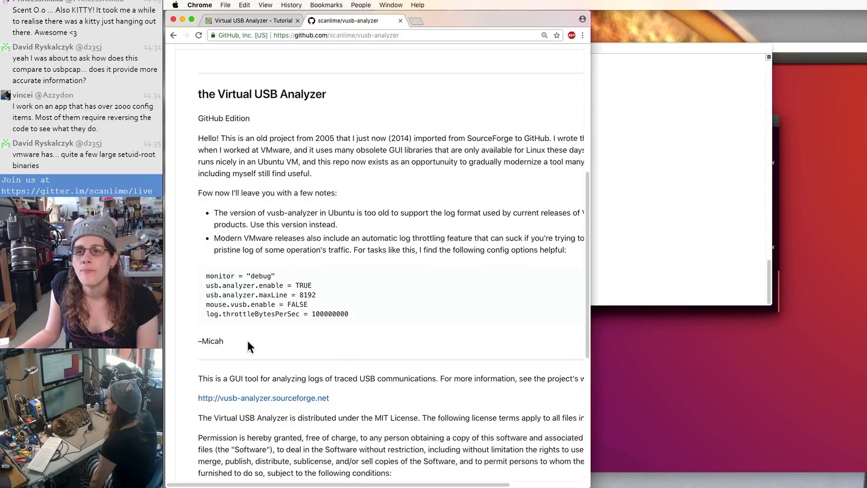
drag(353, 311, 207, 284)
click(315, 298)
drag(318, 294, 204, 295)
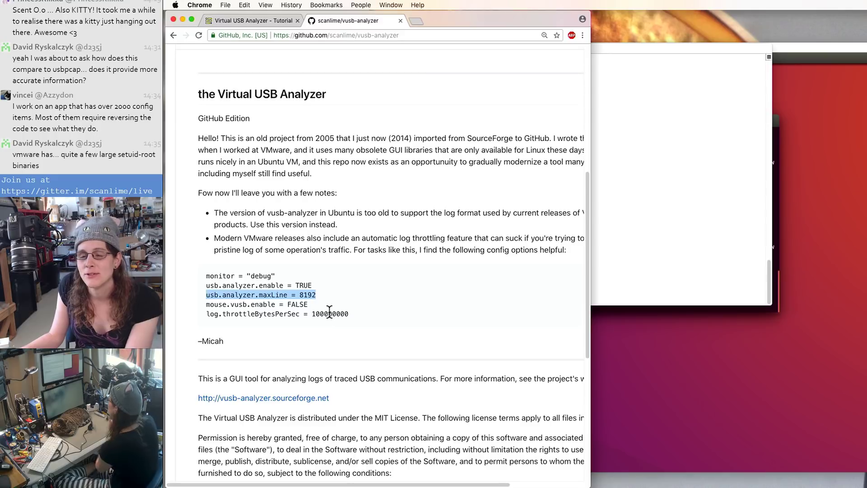
Step: Highlight log.throttleBytesPerSec = 100000000, then drag Chrome toward the lower right
click(248, 322)
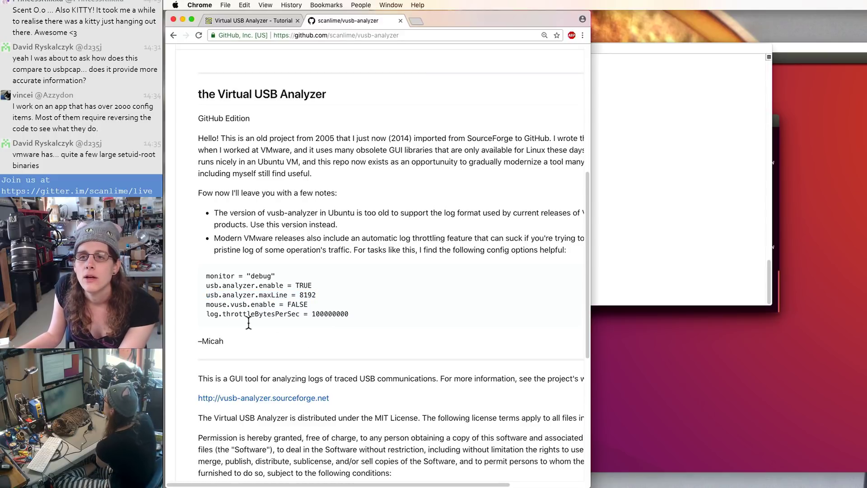
drag(362, 312, 163, 308)
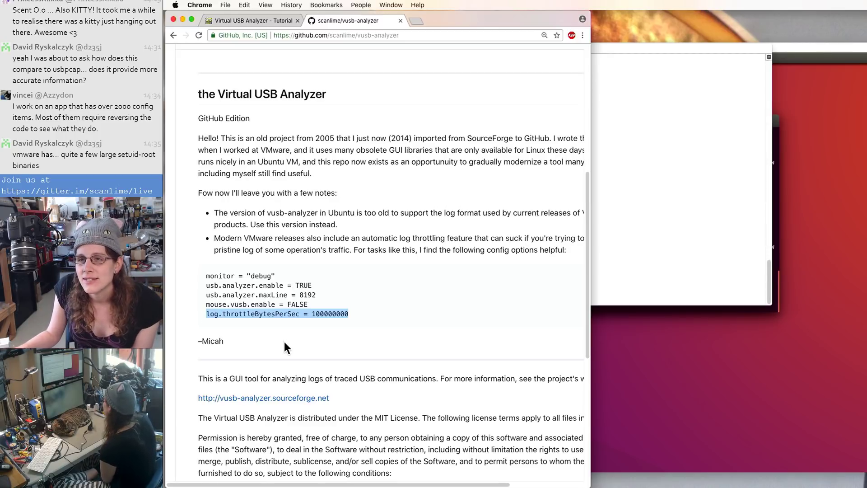
click(332, 315)
drag(336, 315, 319, 314)
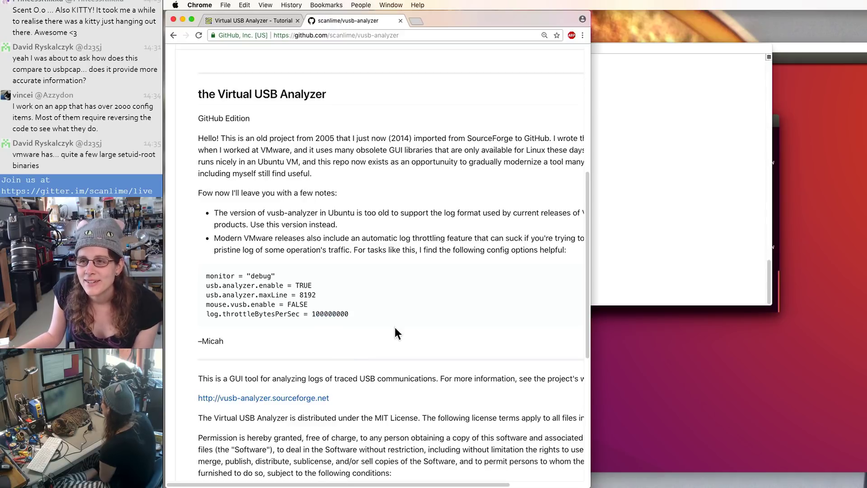
drag(439, 19, 866, 102)
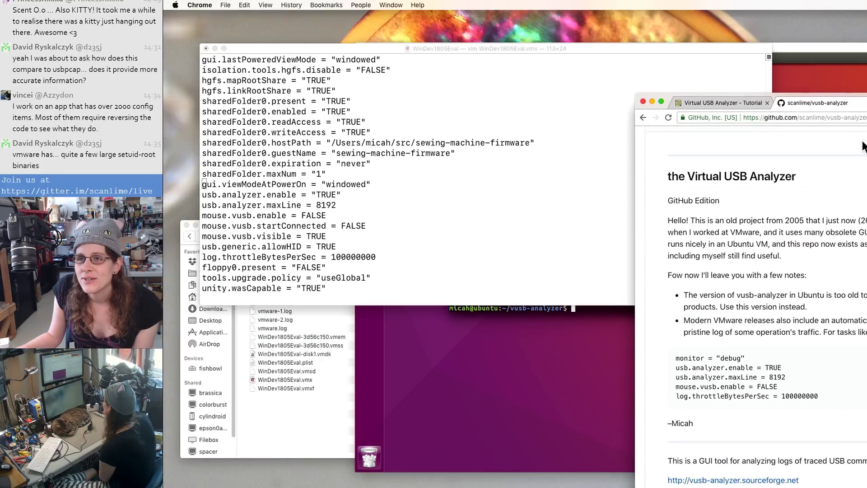
click(365, 339)
Step: Scroll through the usb.generic.allowHID and nearby entries in vim, then quit with :q unchanged
click(315, 261)
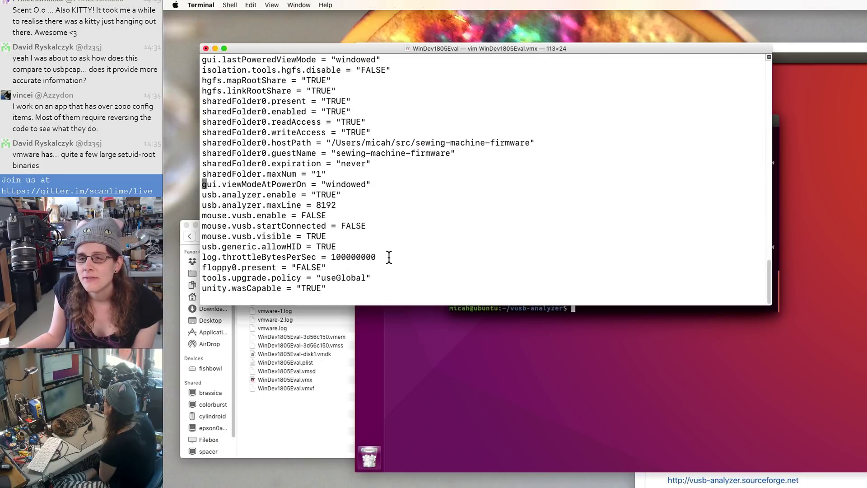
key(j)
key(j)
key(j)
key(j)
key(j)
key(j)
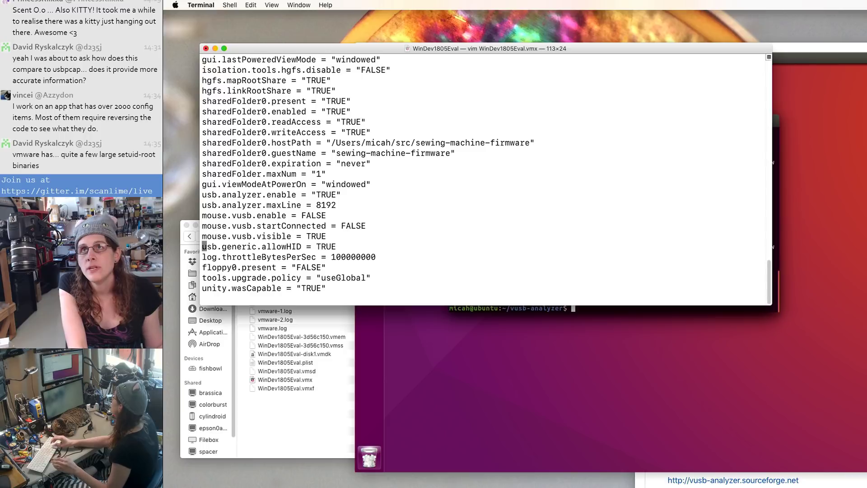
key(j)
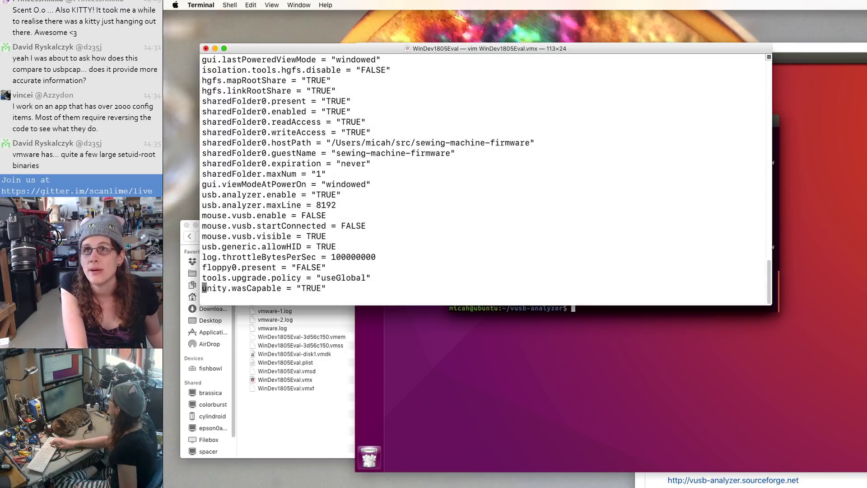
key(d)
key(d)
key(k)
key(k)
key(k)
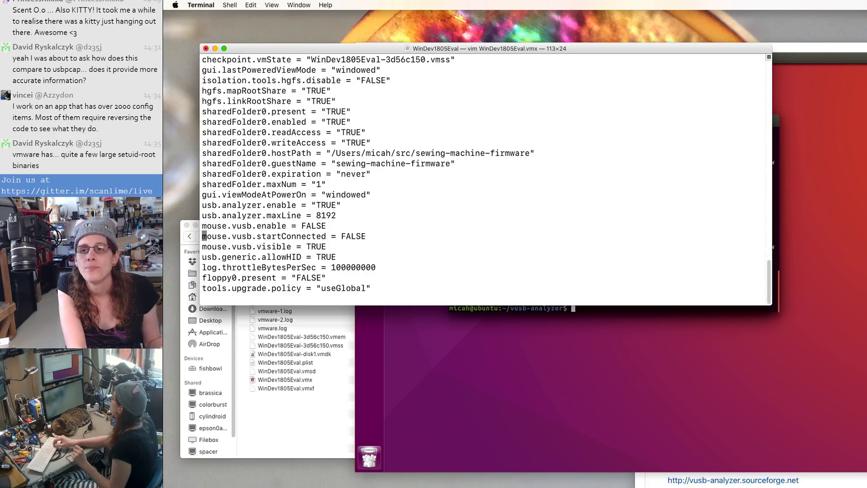
key(k)
key(k)
key(k)
key(k)
key(k)
key(k)
key(k)
key(k)
key(k)
key(k)
key(k)
key(k)
key(k)
key(k)
key(k)
key(k)
key(k)
key(k)
key(k)
key(k)
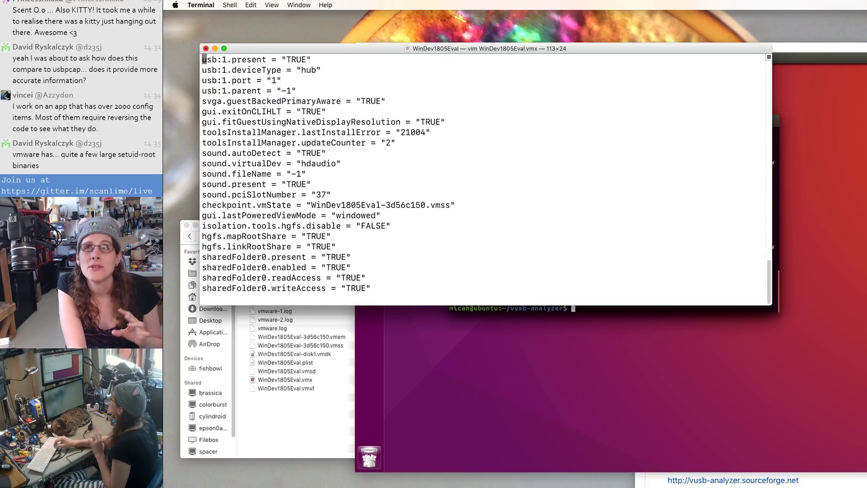
key(k)
key(k)
key(k)
key(k)
key(k)
key(k)
key(k)
key(k)
key(k)
key(k)
key(k)
key(k)
key(k)
key(k)
key(k)
key(k)
key(k)
key(k)
key(k)
key(k)
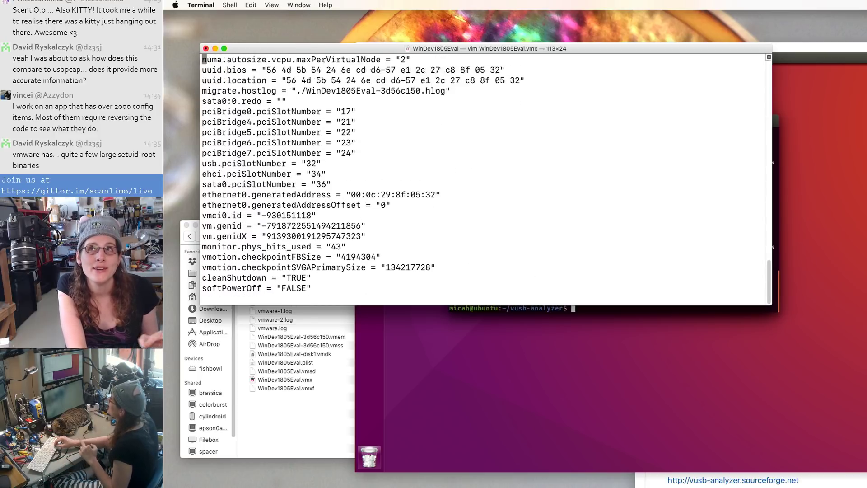
key(k)
key(k)
key(k)
key(k)
key(k)
key(k)
key(k)
key(k)
key(k)
key(k)
key(k)
key(k)
key(k)
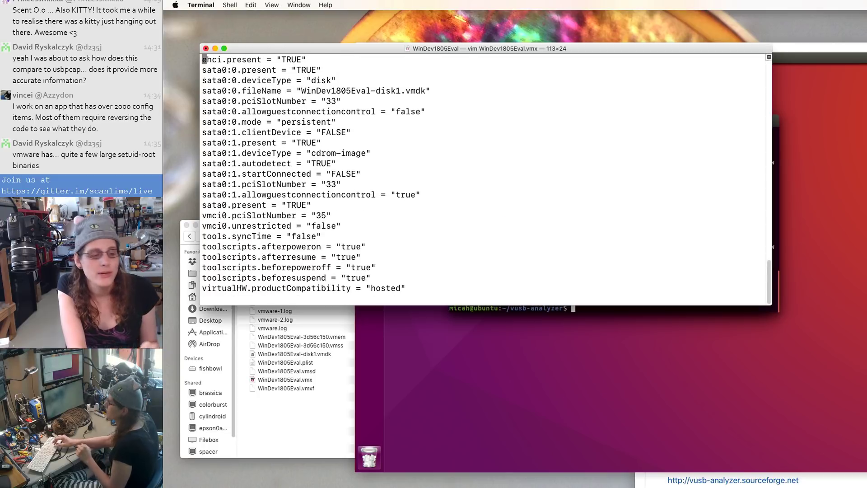
text(:q)
key(Return)
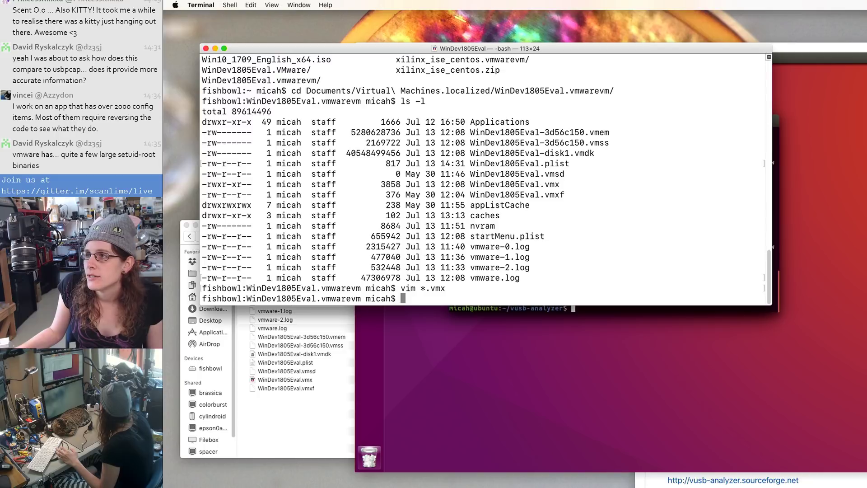
Step: Run 'open .' to launch the VM bundle in VMware Fusion and resume Windows
text(opne )
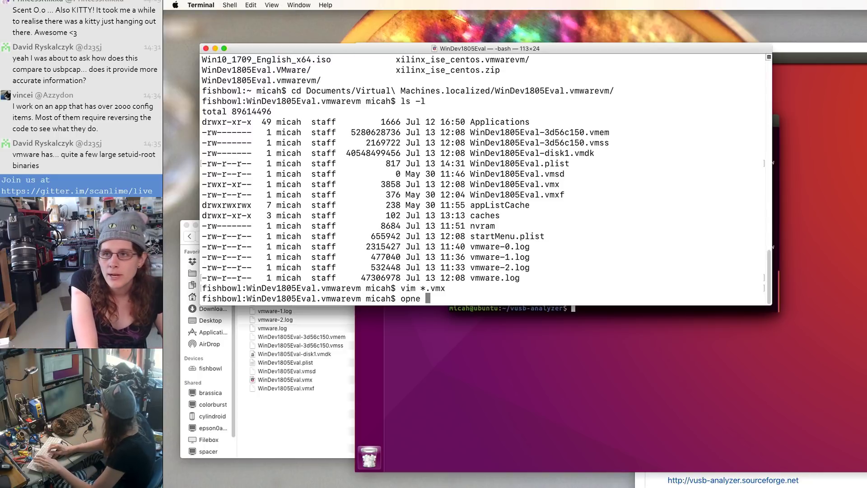
text(.)
key(BackSpace)
key(BackSpace)
key(BackSpace)
key(BackSpace)
text(en .)
key(Return)
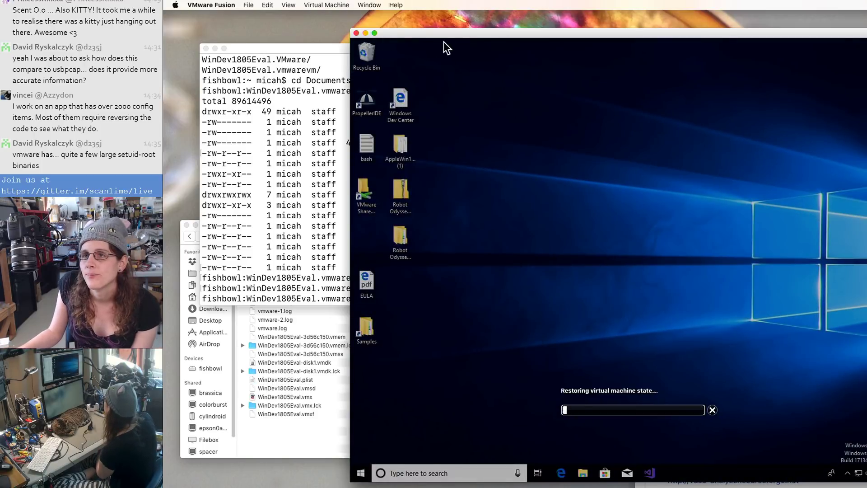
Step: Move the Windows VM aside and list running VMware processes with 'ps waxuw | grep vmx'
drag(454, 35, 494, 19)
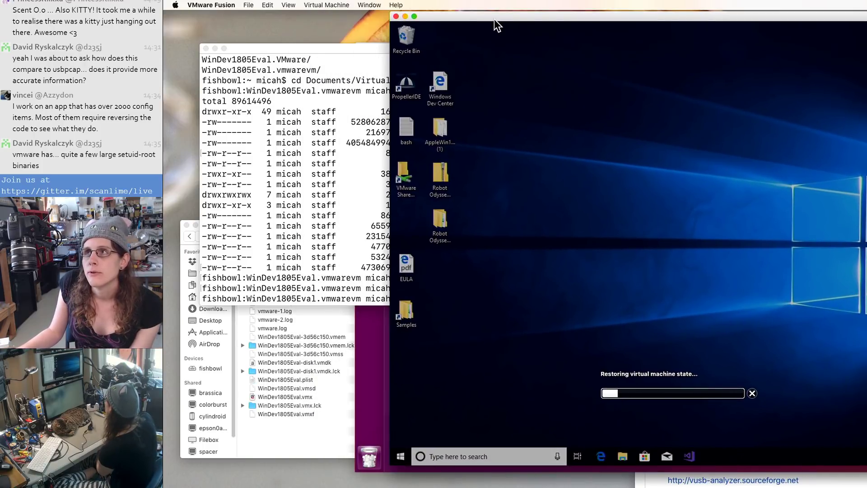
click(353, 156)
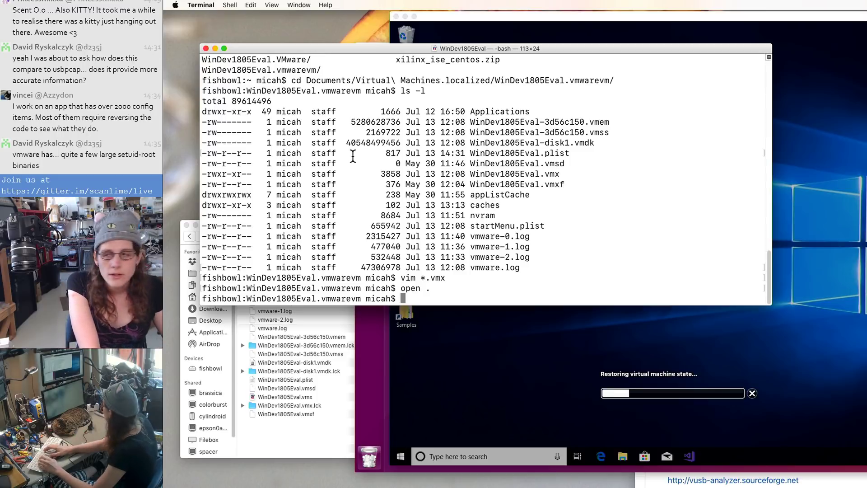
text(ps )
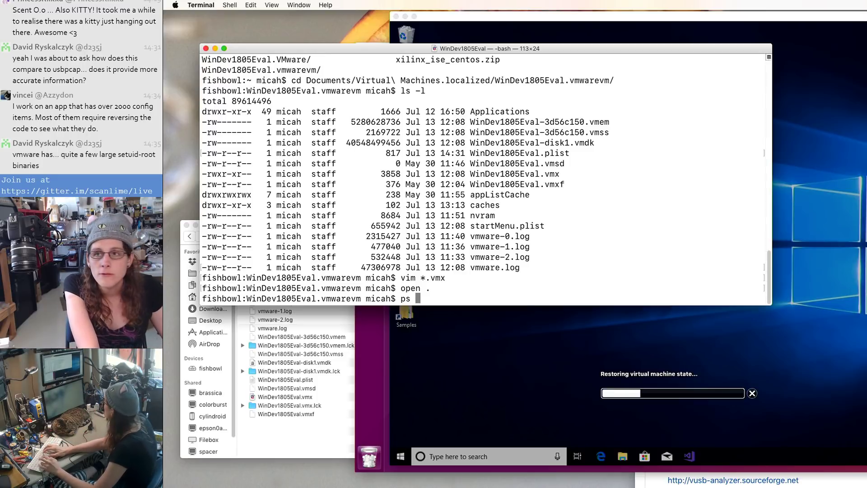
text(waxuw | grep vmx)
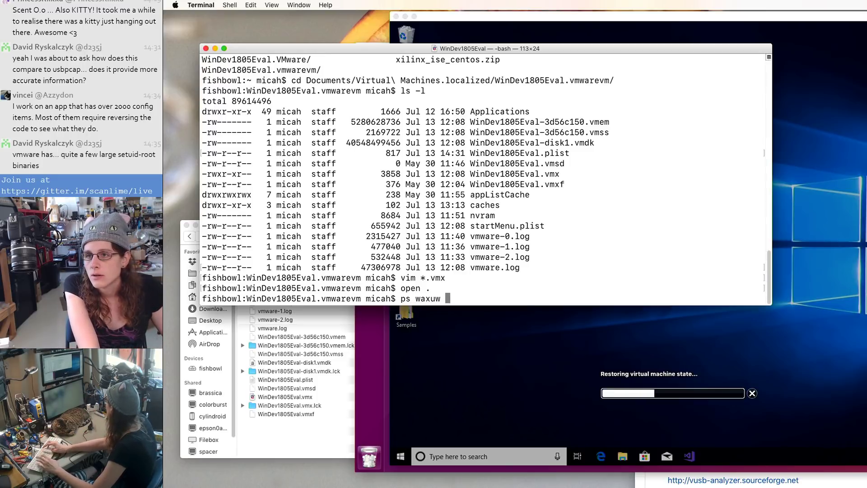
key(Return)
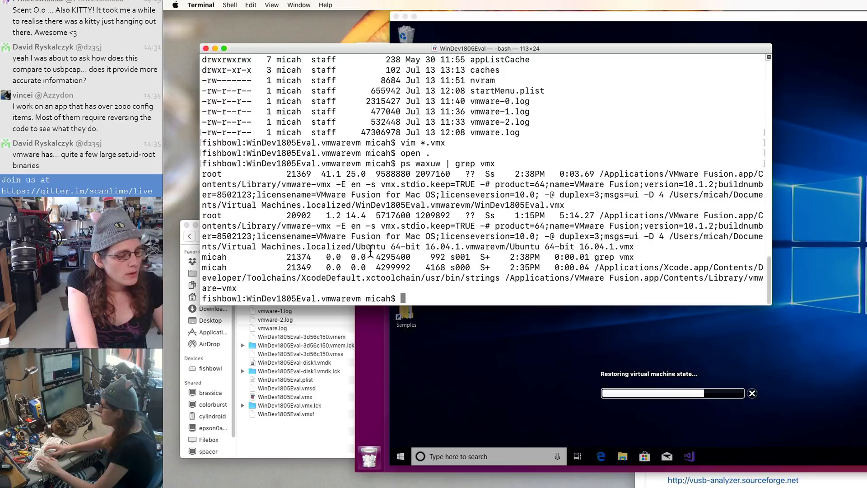
Step: Follow vmware.log live with 'tail -F vmware.log' and move the Terminal window up-left
text(tail -F vmware)
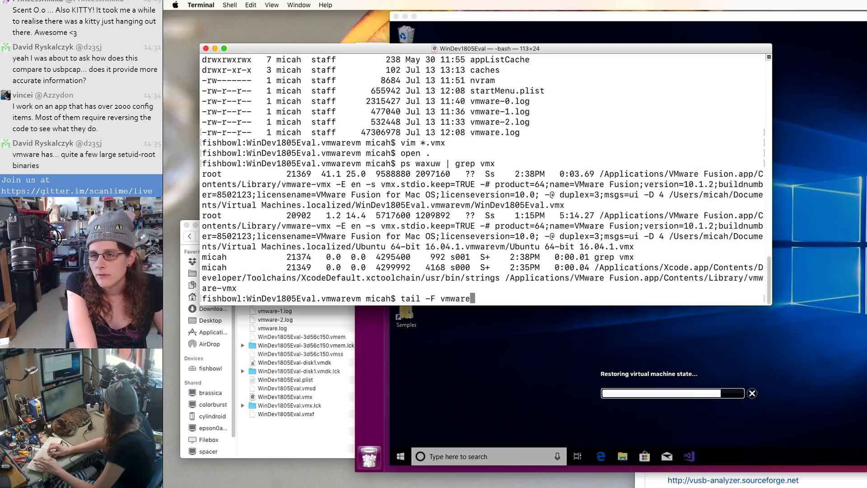
text(.log)
key(Return)
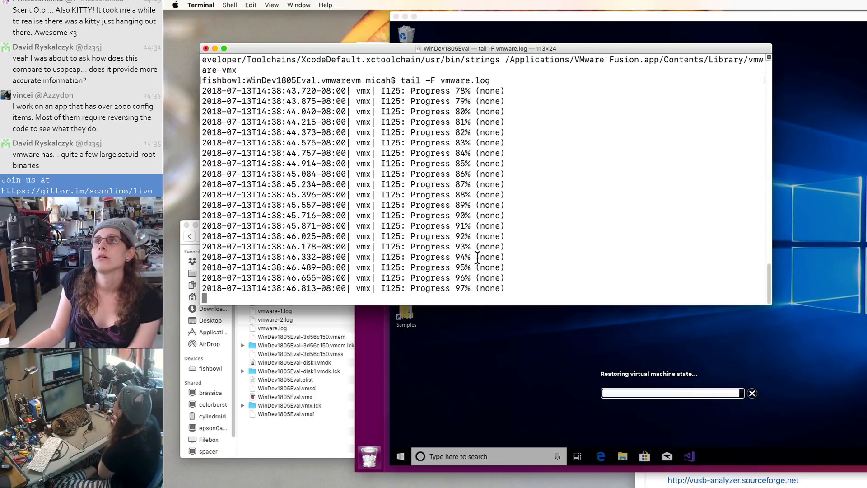
drag(467, 52, 458, 46)
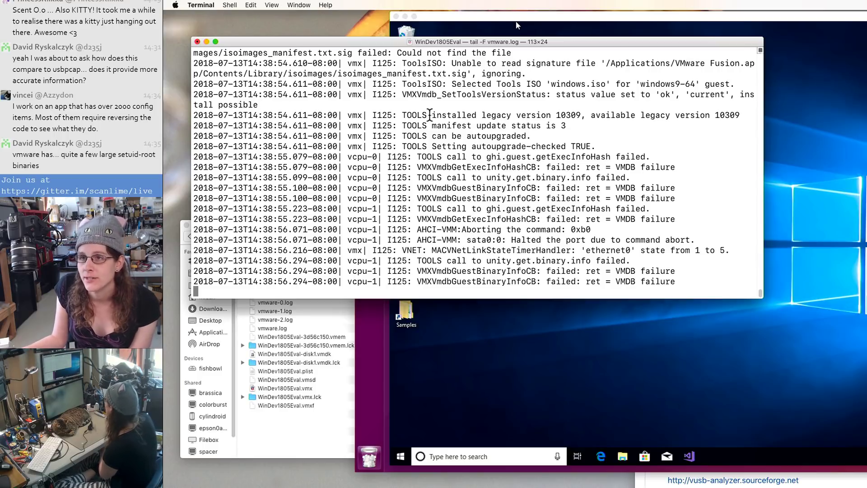
drag(432, 43, 413, 32)
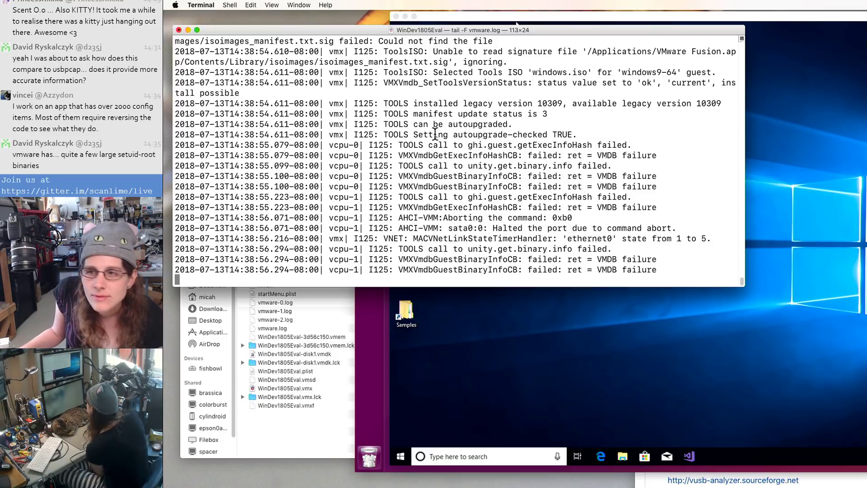
Step: Move the Windows VM right and widen the log Terminal to 137 columns beside it
click(522, 331)
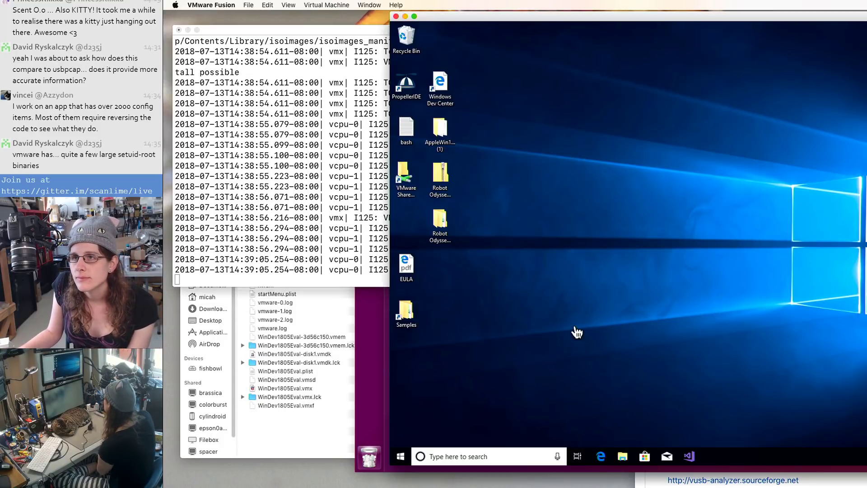
drag(539, 24, 622, 27)
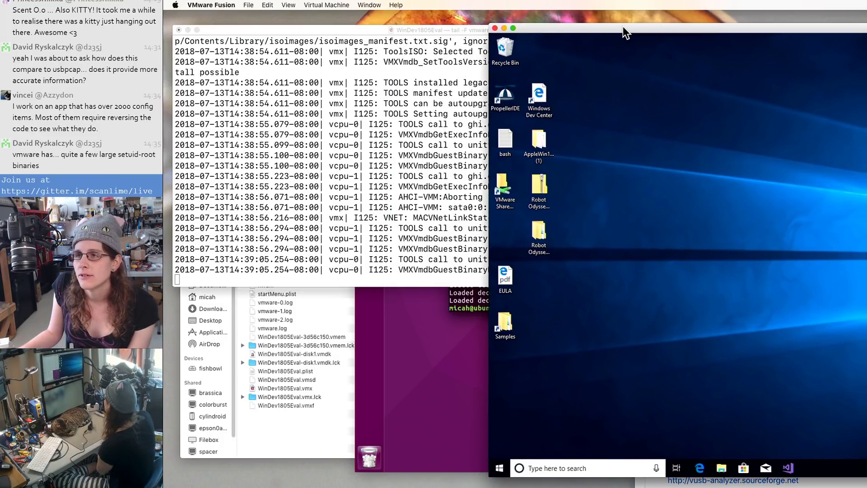
drag(449, 23, 445, 16)
drag(742, 269, 800, 250)
drag(844, 242, 855, 243)
drag(426, 21, 422, 15)
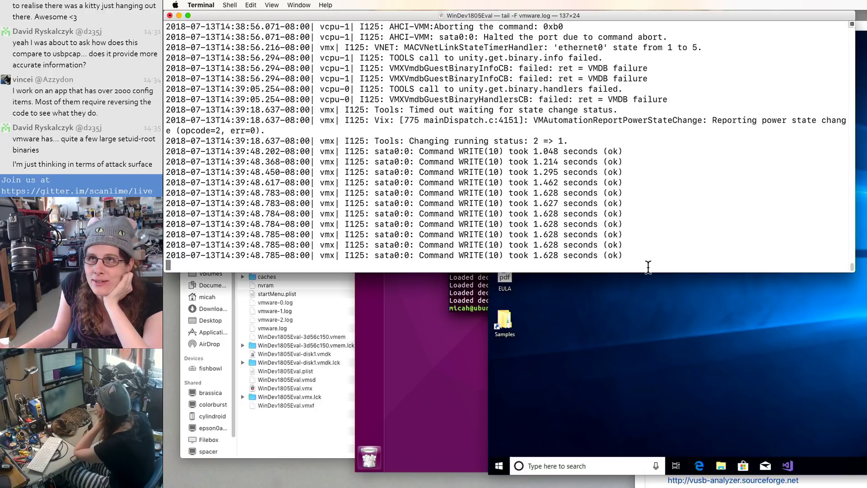
Step: Scroll through the new sata0 write entries, then bring the Windows VM to the front
scroll(664, 264, up, 1)
scroll(666, 253, up, 1)
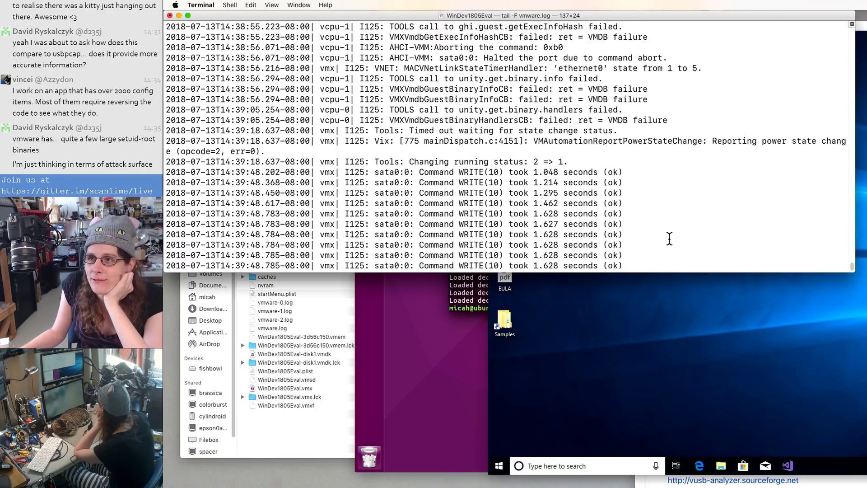
scroll(668, 234, down, 2)
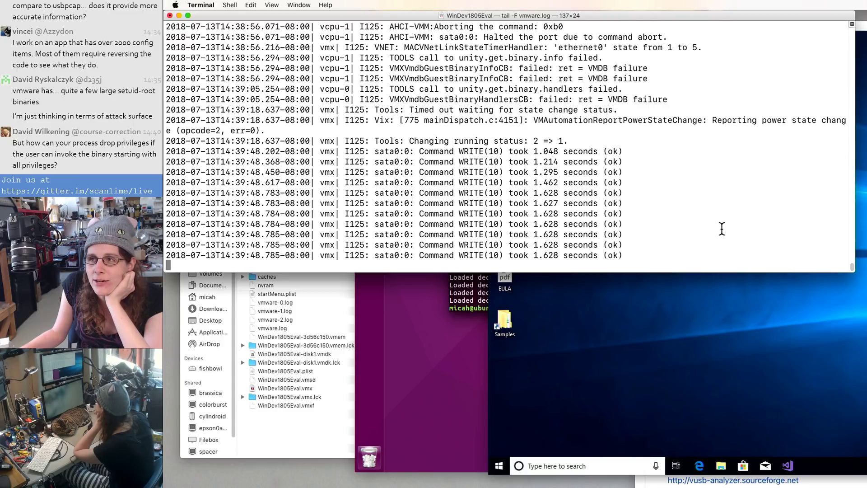
click(716, 379)
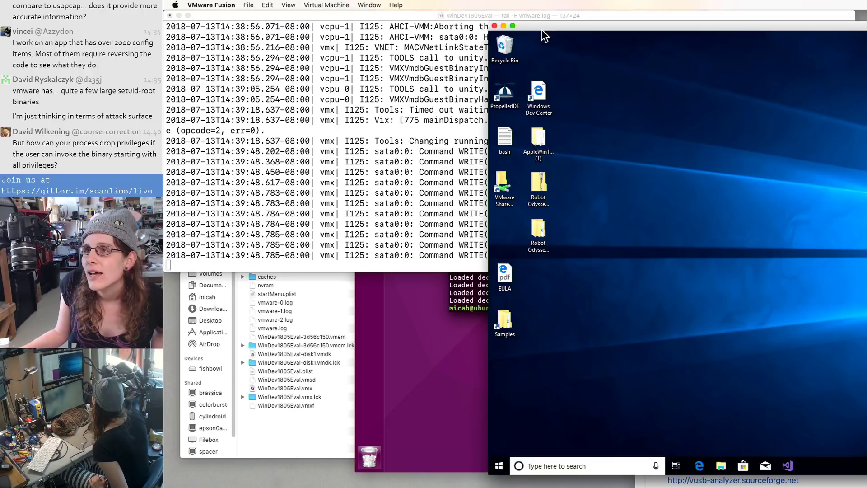
Step: Rearrange the Windows and Ubuntu VM windows so the vmware.log Terminal sits in front
drag(543, 30, 650, 39)
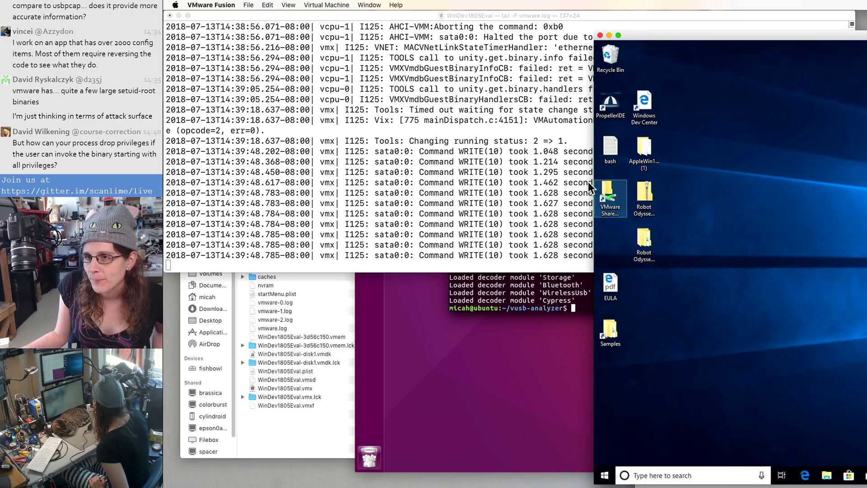
click(551, 321)
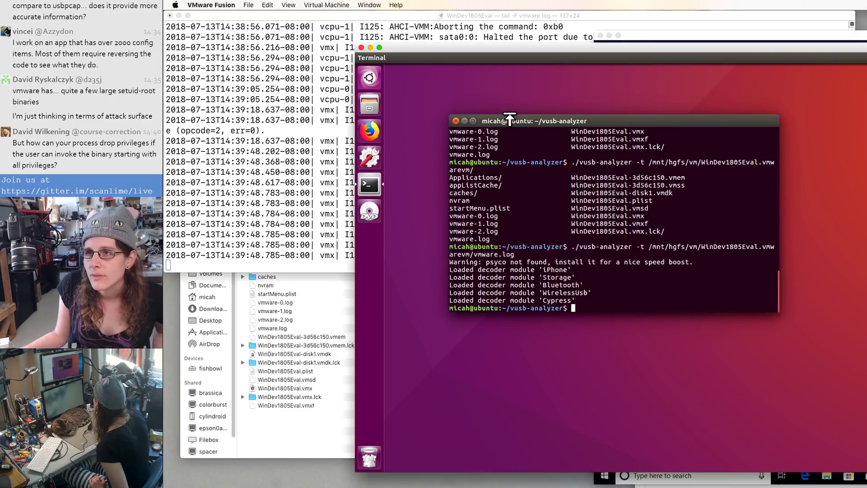
drag(490, 46, 373, 404)
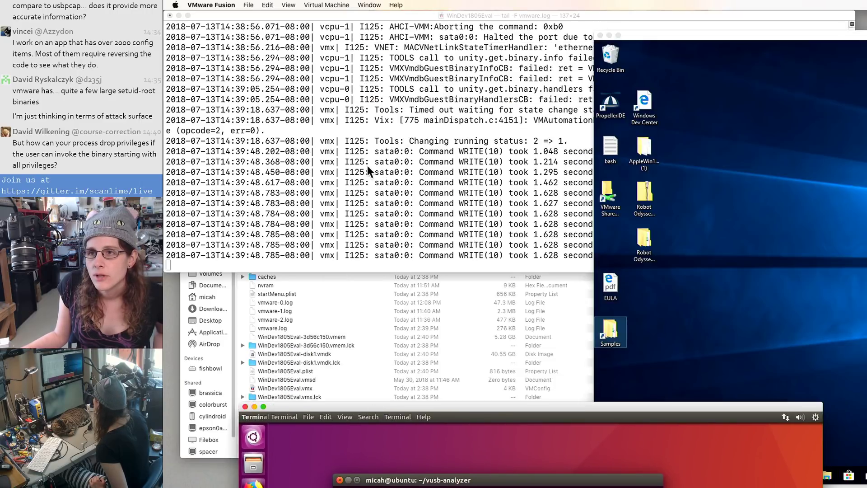
click(367, 166)
click(729, 352)
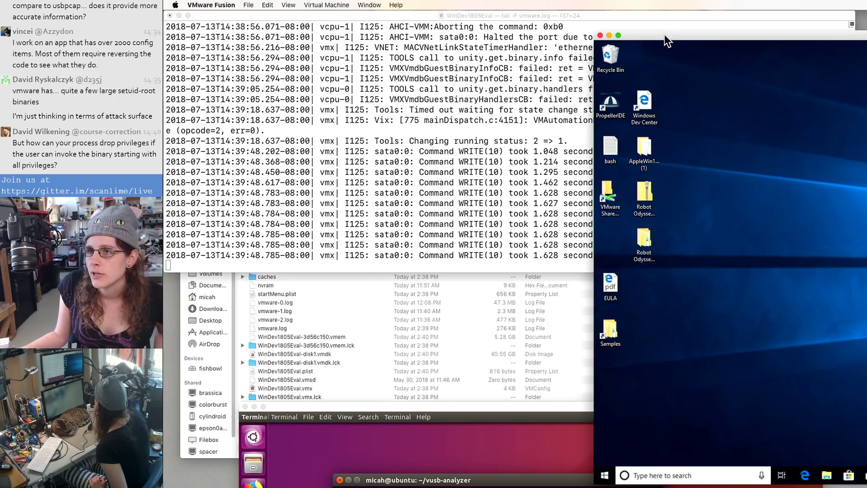
drag(664, 34, 466, 47)
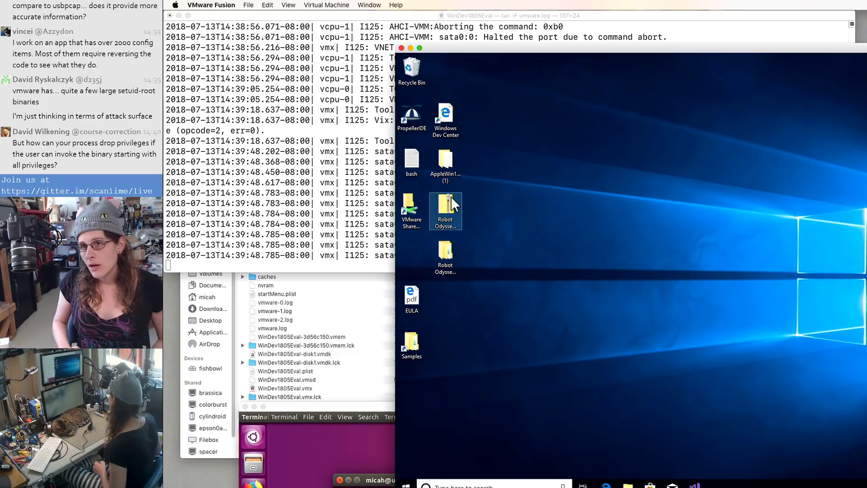
click(375, 213)
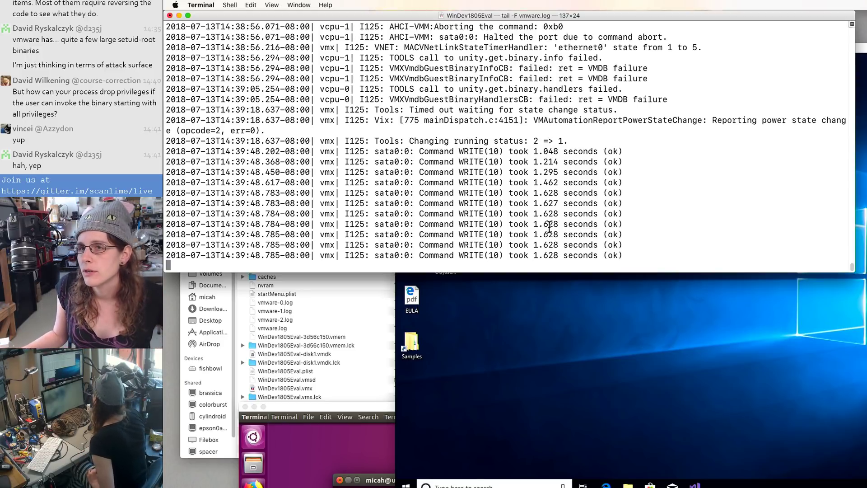
Step: Stop the live tail with Ctrl+C and open vmware.log in less
key(Return)
key(Return)
key(Return)
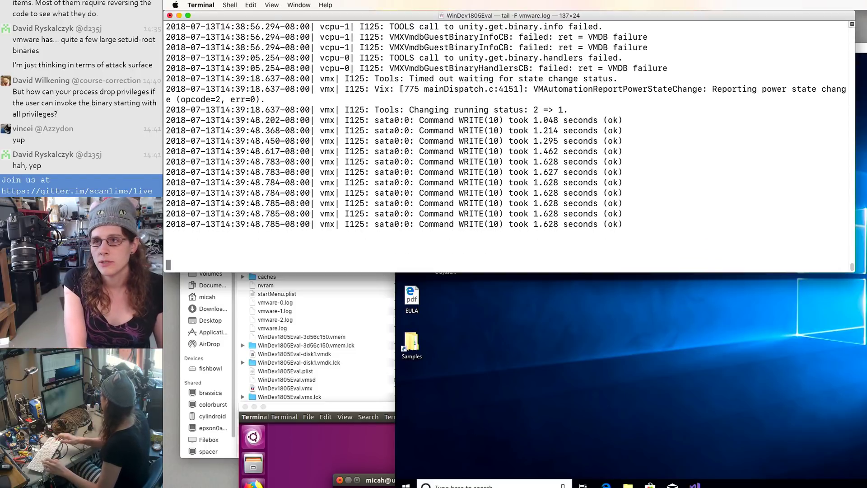
key(ctrl+c)
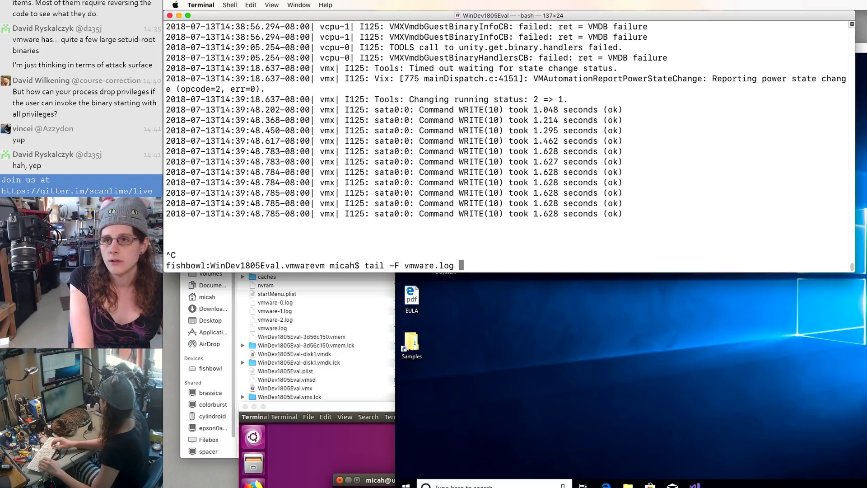
text(less vmware.log)
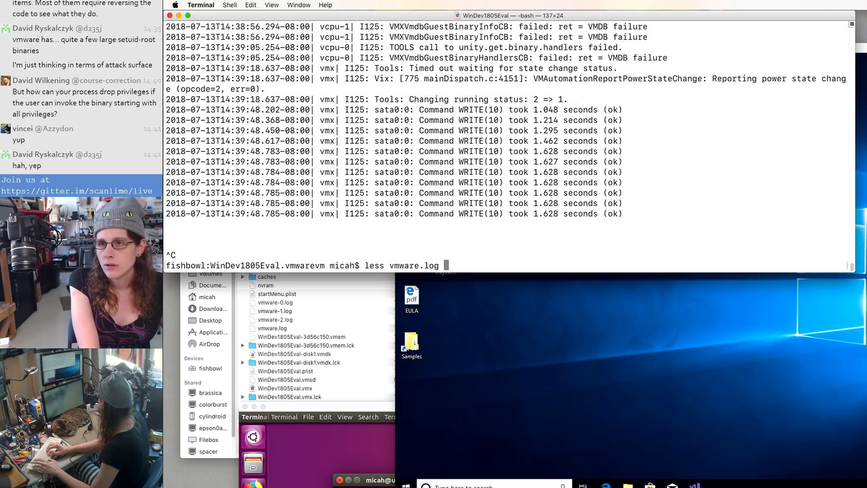
key(Return)
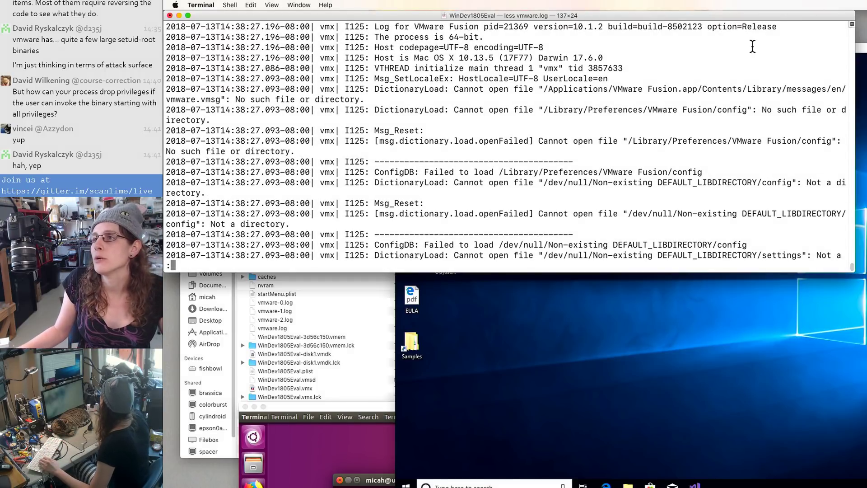
drag(707, 28, 788, 26)
click(787, 26)
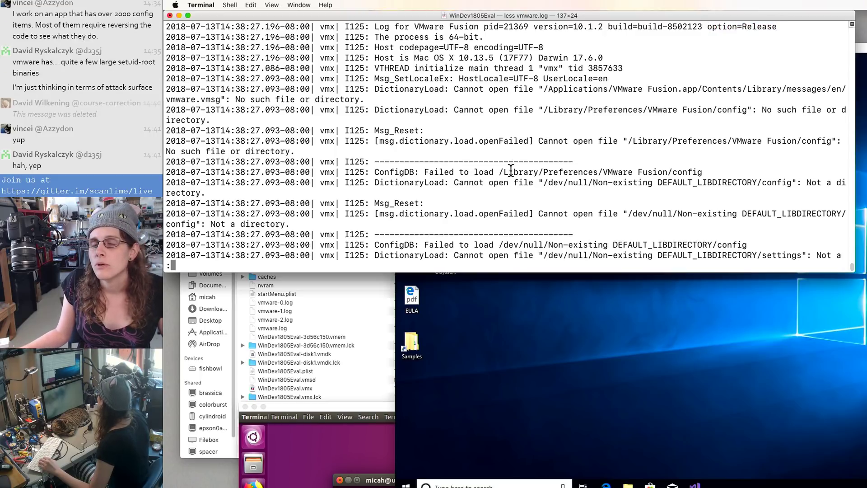
Step: Search the log for 'USBIO', then return to the top of the log for a new search
key(slash)
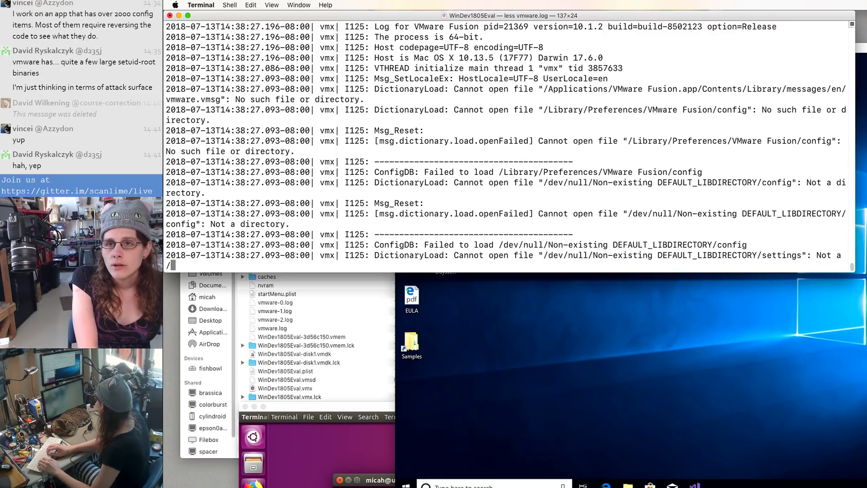
text(USBIO)
key(Return)
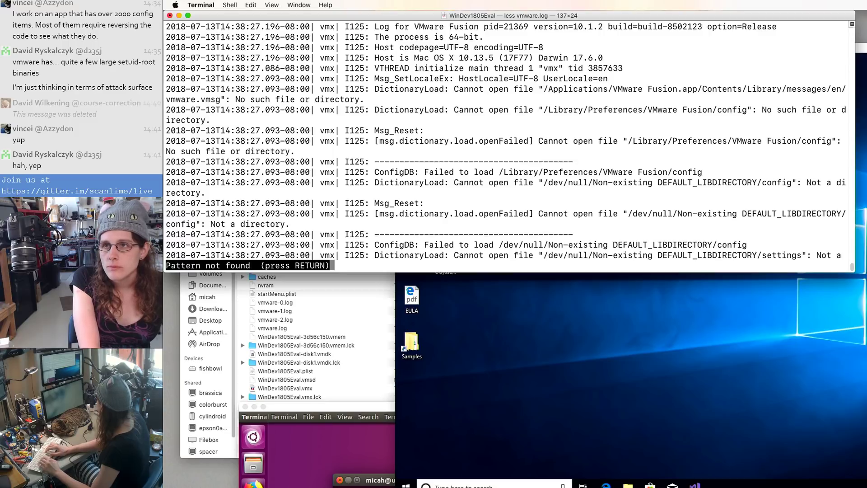
key(space)
key(space)
key(shift+g)
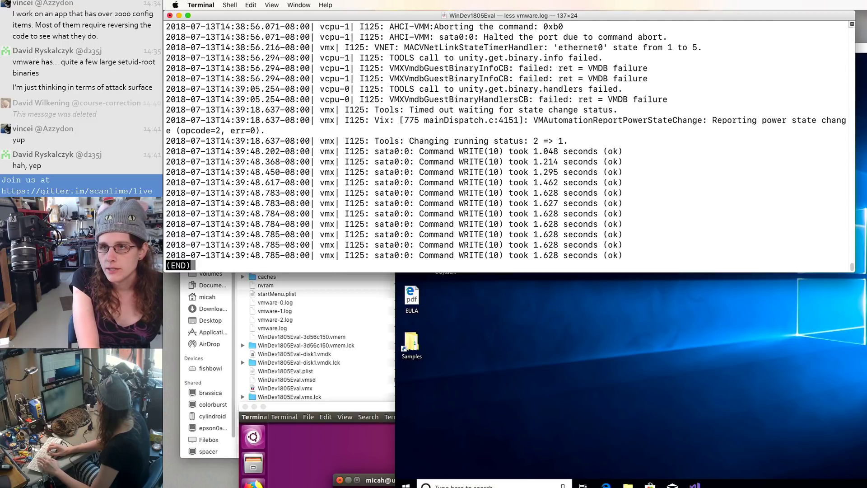
key(g)
key(slash)
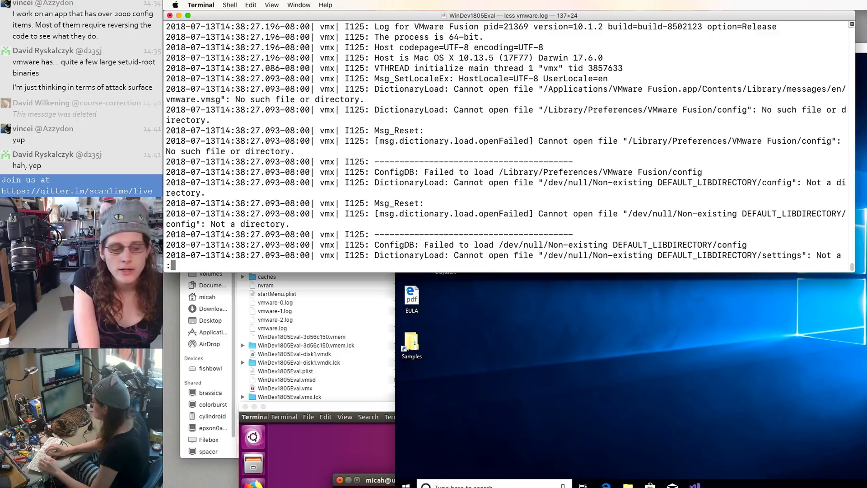
Step: Search vmware.log for 'USB' and show the DISK lines around the first match
text(USB)
key(Return)
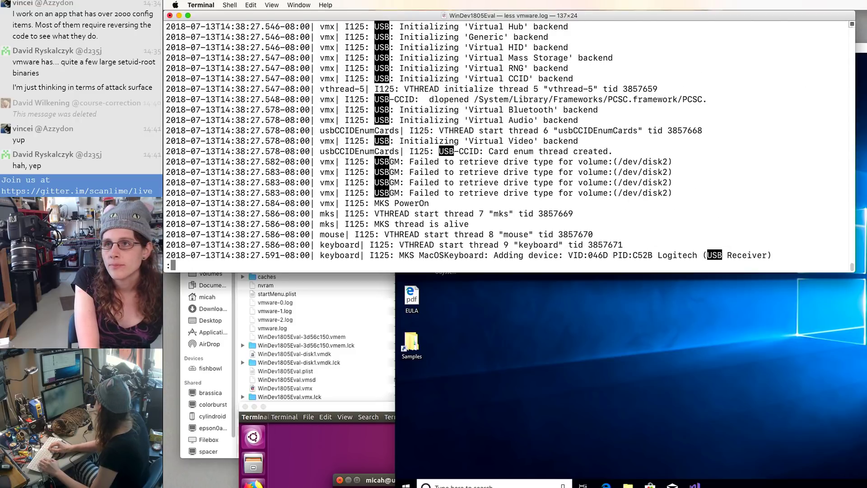
key(Up)
key(Up)
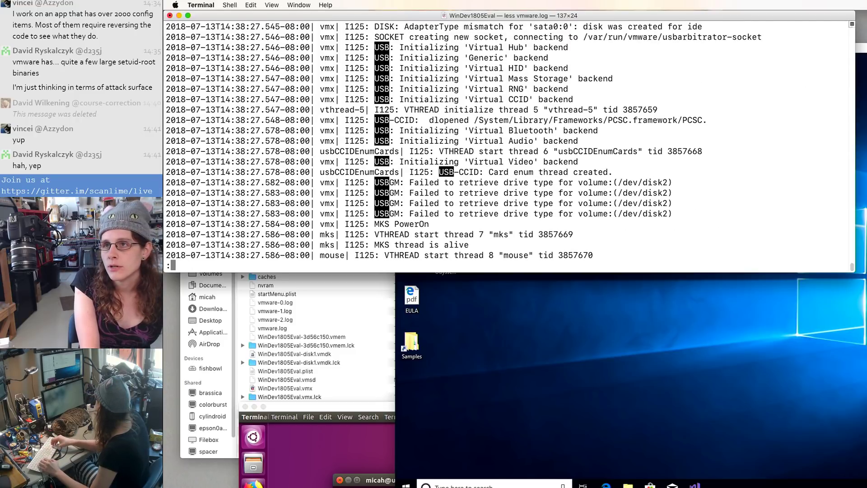
key(Down)
key(Up)
key(Up)
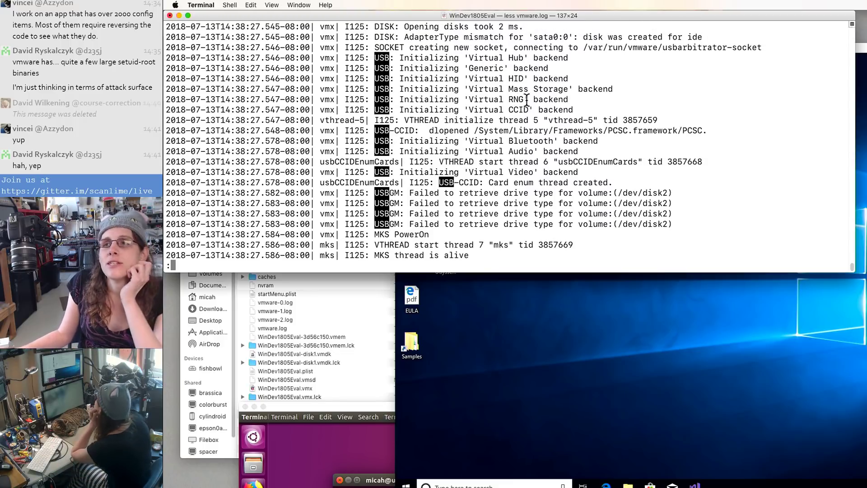
Step: Highlight the Virtual RNG, Virtual CCID and Virtual Mass Storage backend names
drag(528, 99, 464, 99)
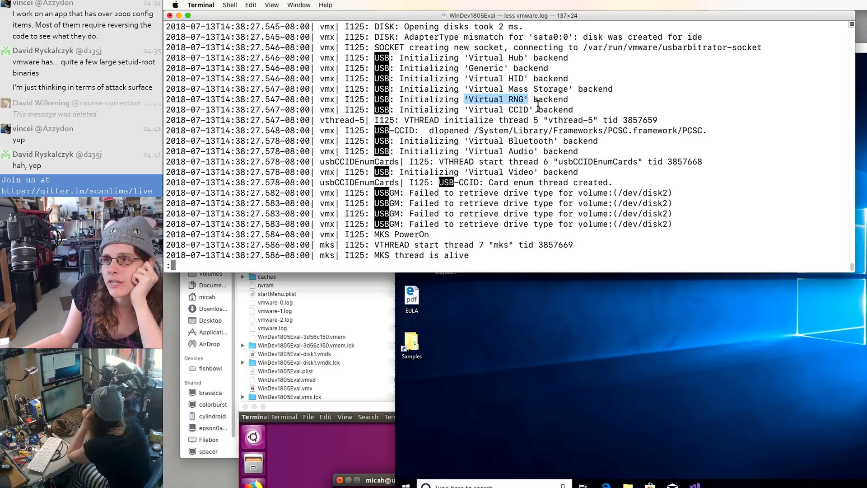
drag(534, 109, 576, 90)
click(466, 110)
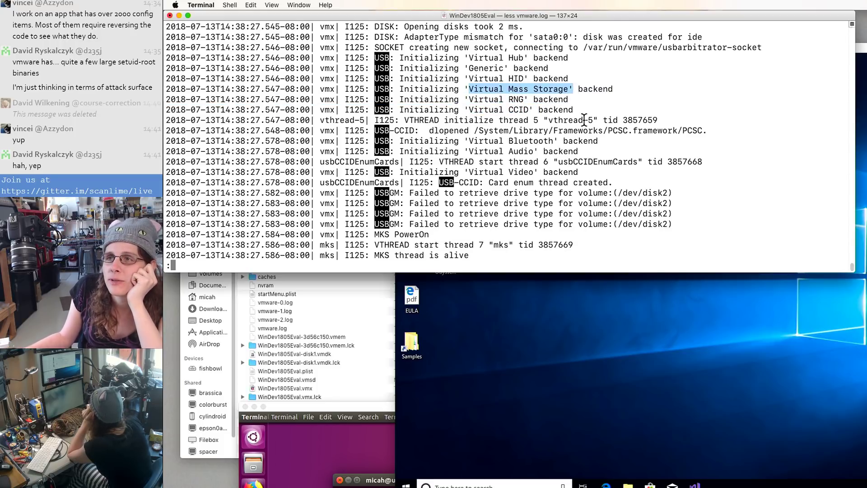
click(579, 90)
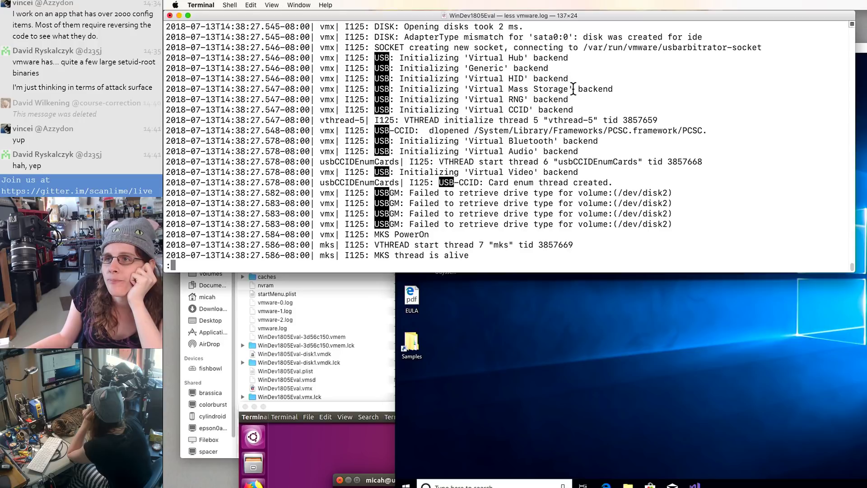
mouse_move(572, 88)
mouse_down()
mouse_move(465, 90)
mouse_move(574, 88)
mouse_up()
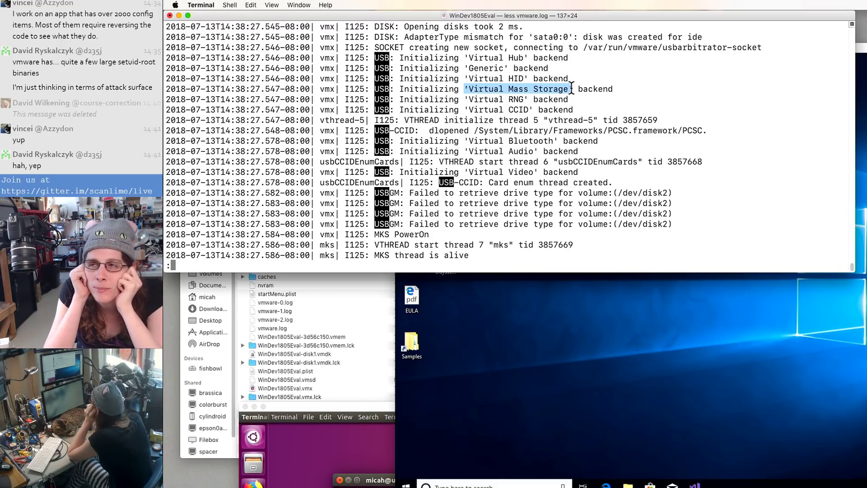
scroll(475, 93, up, 1)
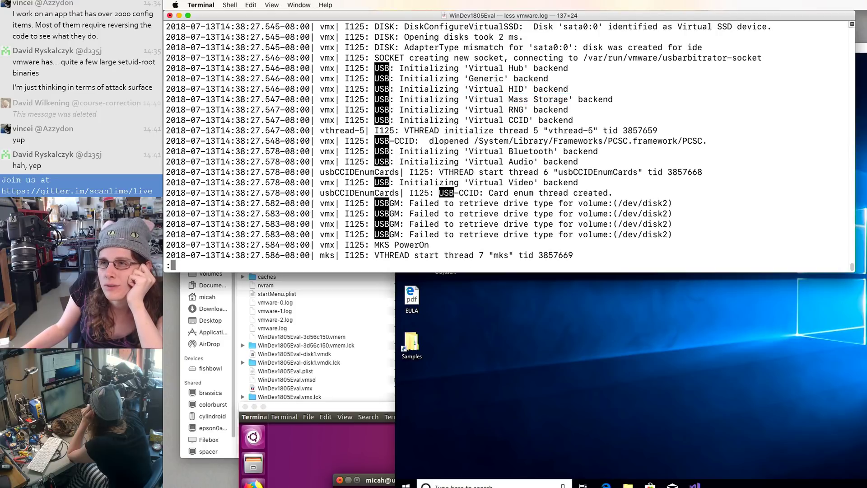
scroll(475, 95, down, 2)
scroll(475, 94, up, 2)
drag(471, 99, 574, 100)
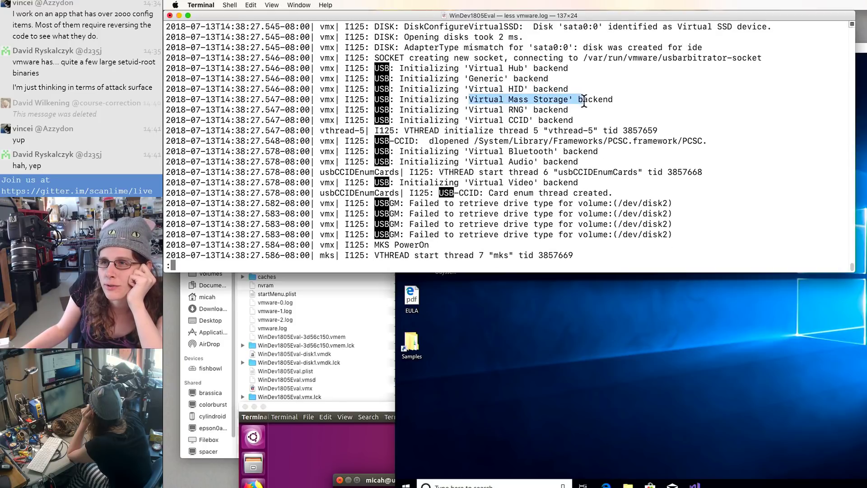
click(501, 88)
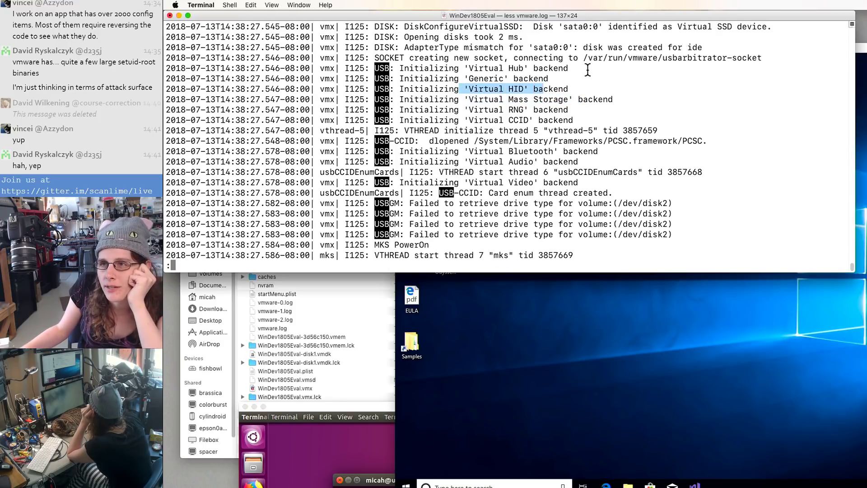
Step: Page down past the USB backend lines to the SVGA display entries
click(554, 347)
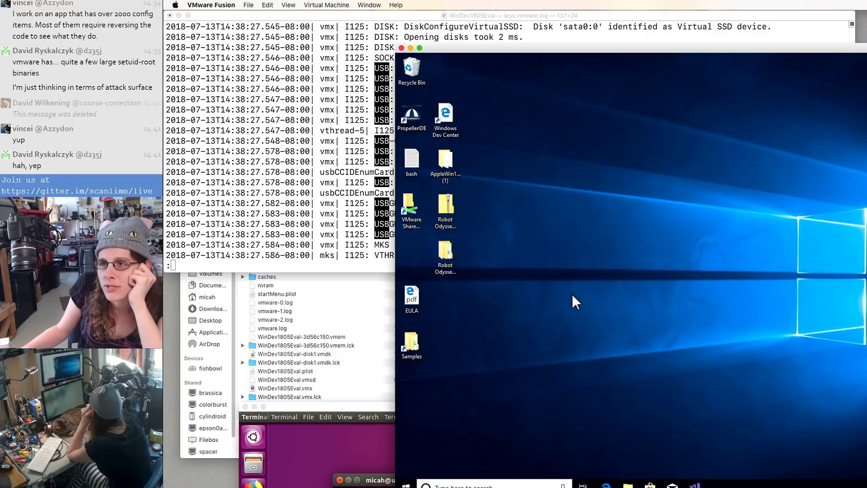
click(387, 30)
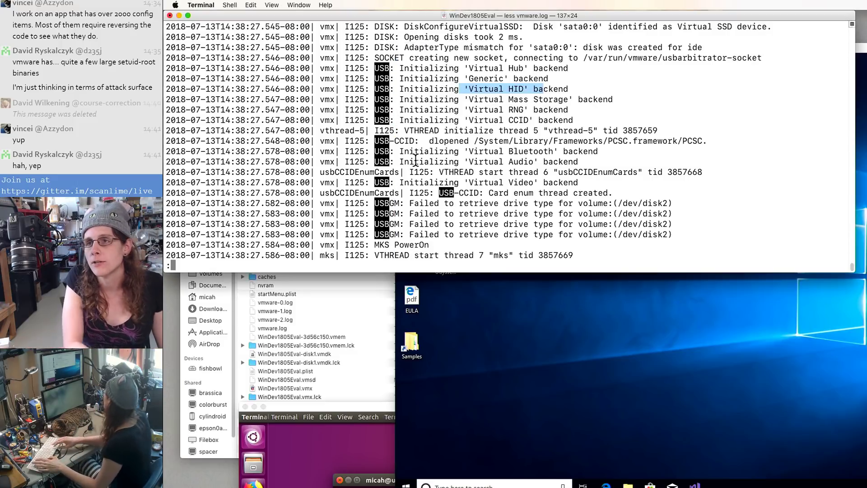
scroll(415, 160, down, 4)
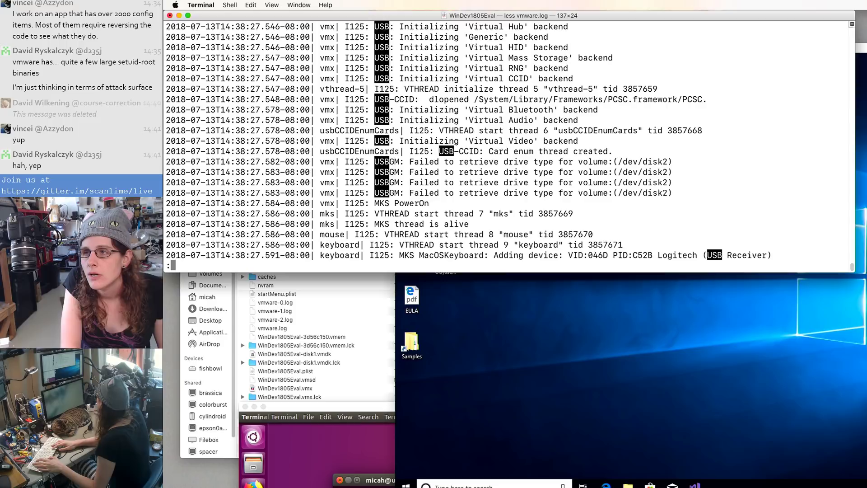
scroll(507, 141, down, 15)
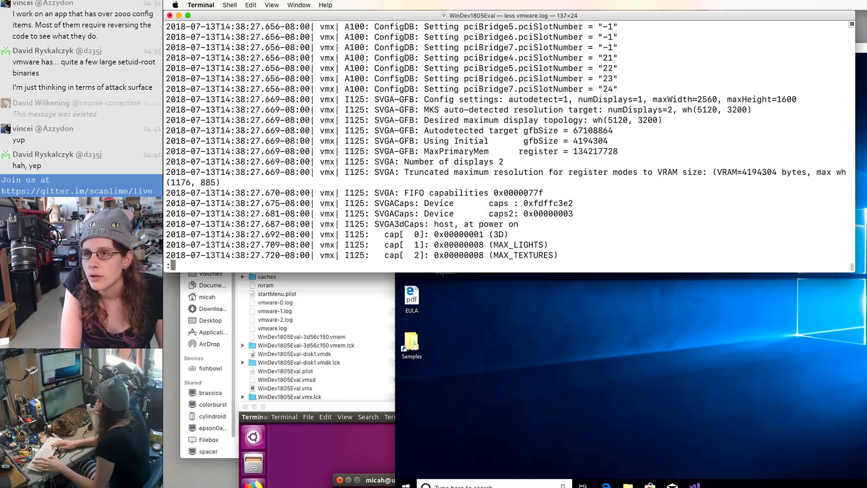
Step: Step through repeated USB matches to the Quanta RGB-IR Camera 'Found device' entry
scroll(508, 141, down, 20)
text(/)
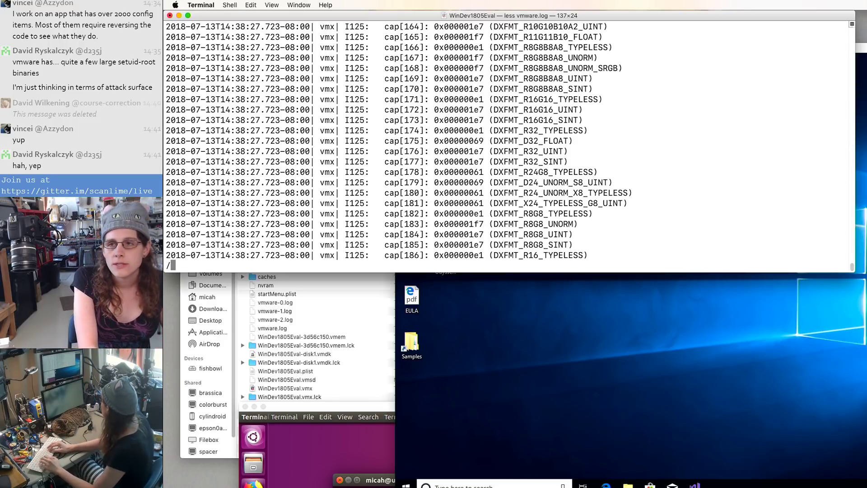
key(Return)
text(/)
key(Return)
key(n)
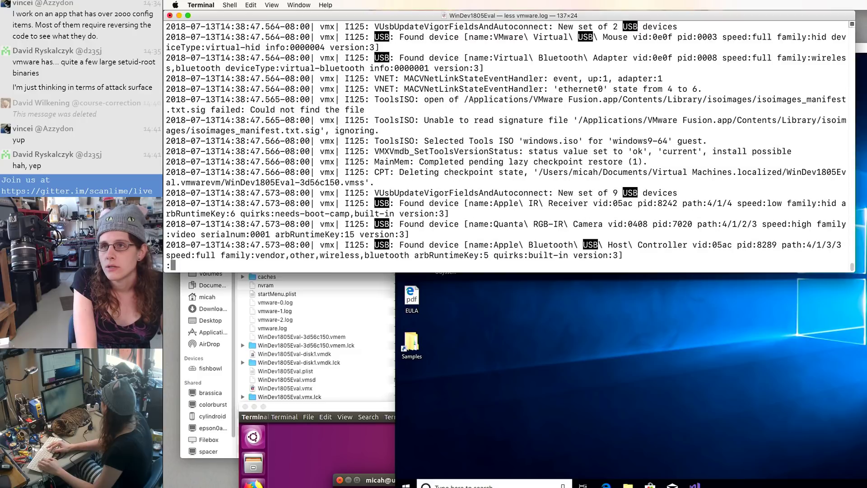
key(Return)
text(/)
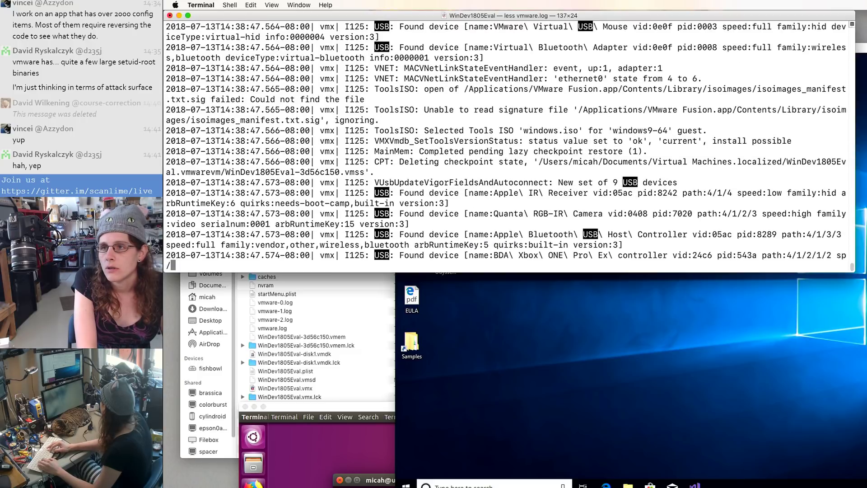
key(Return)
key(n)
key(n)
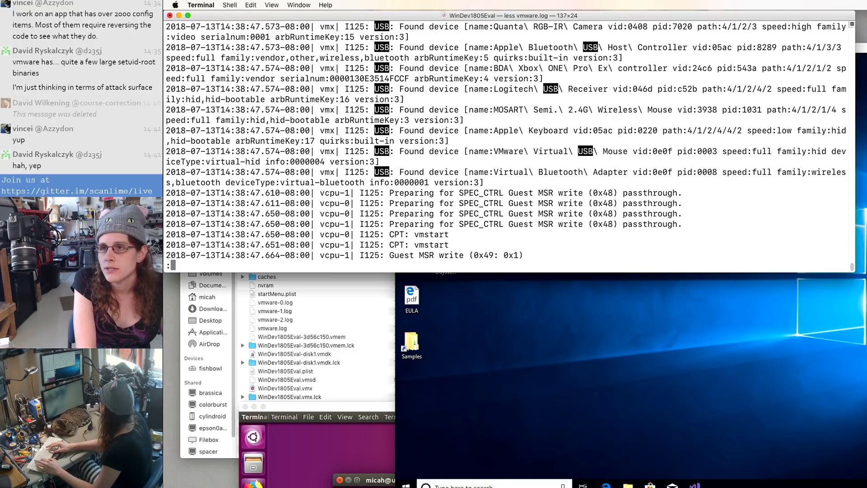
key(Return)
key(shift+n)
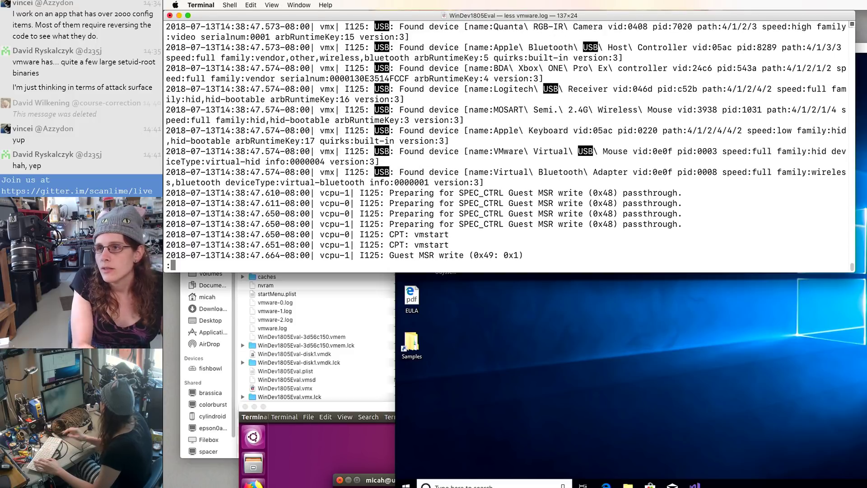
Step: Highlight the VMware Virtual USB Mouse entry and page forward to the sata0:0 WRITE(10) timings
drag(464, 151, 376, 163)
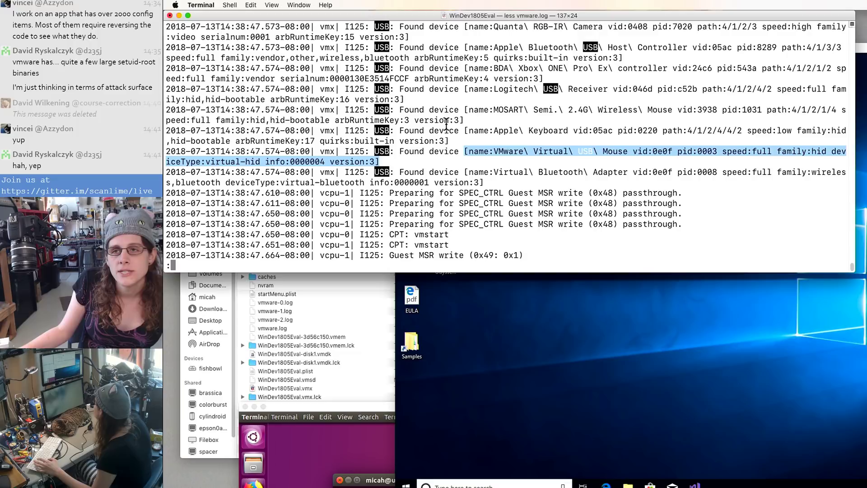
key(Up)
key(Up)
key(Up)
key(Up)
key(Up)
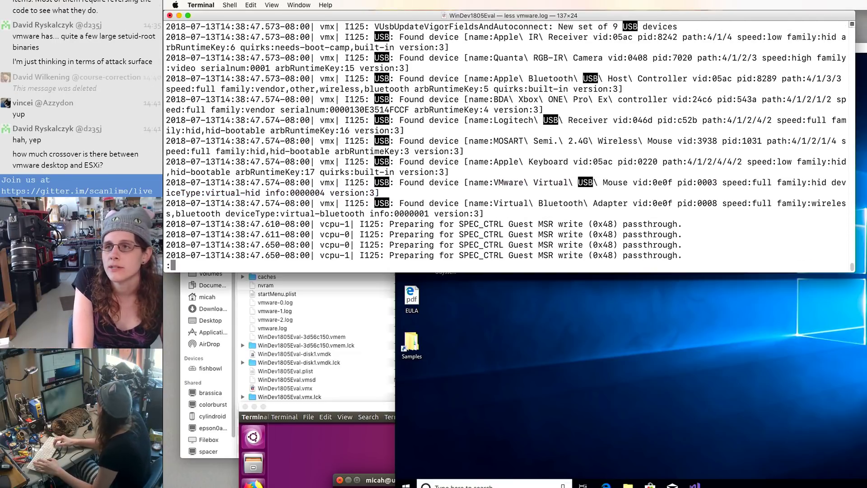
key(Down)
key(space)
key(space)
key(space)
key(space)
Step: Quit less, run 'tail -F vmware.log' again, and bring the Windows VM window forward
key(/)
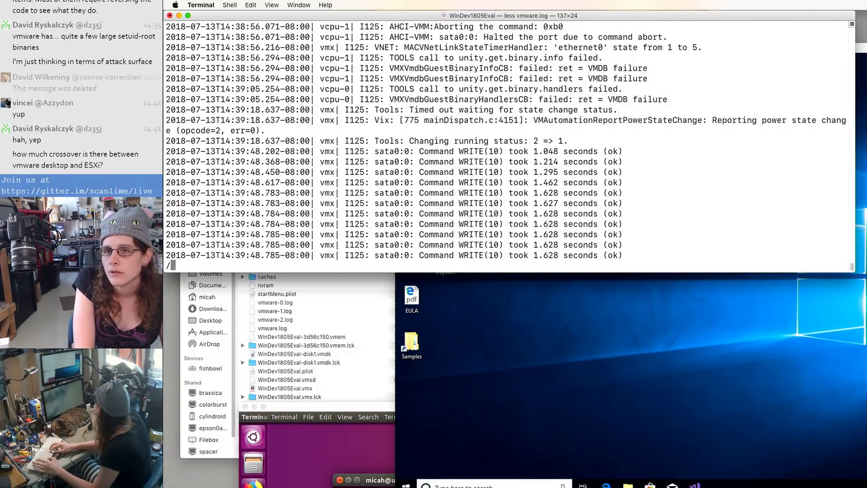
key(Return)
text(qtail -F V)
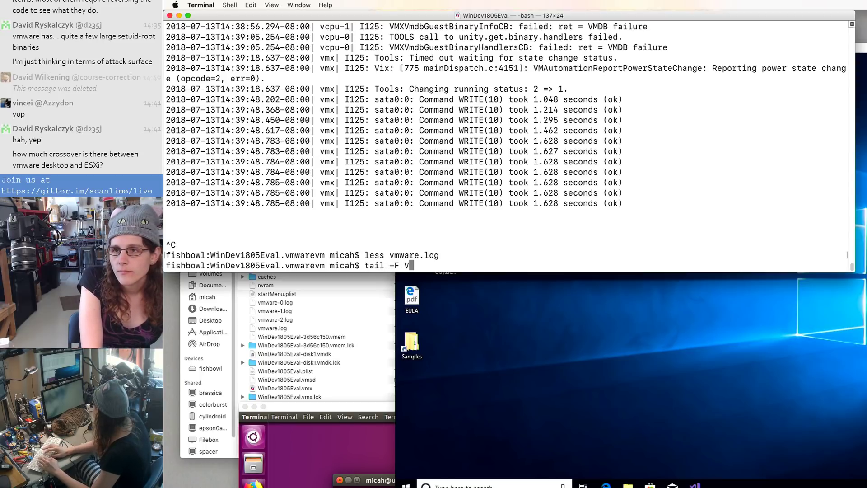
key(BackSpace)
text(vmware.log)
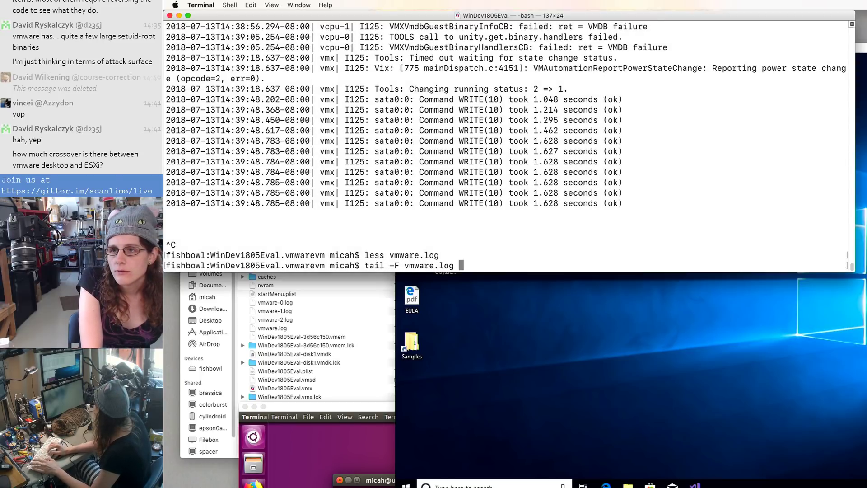
key(Return)
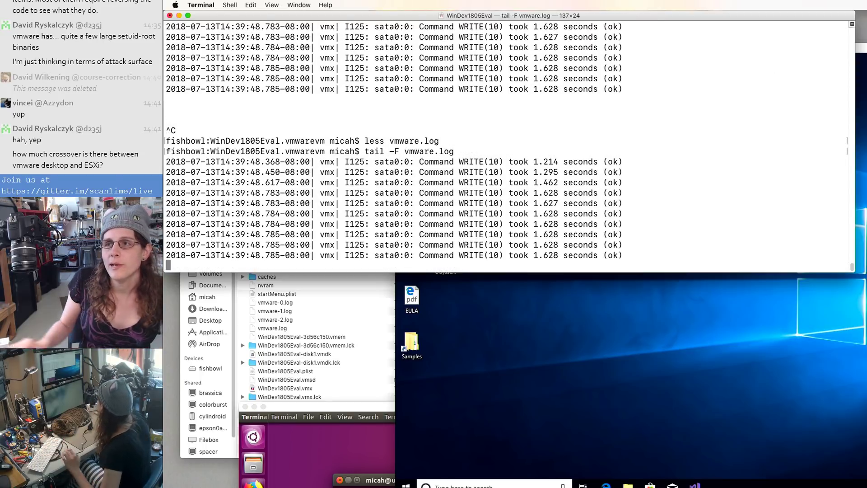
click(577, 408)
drag(461, 46, 469, 34)
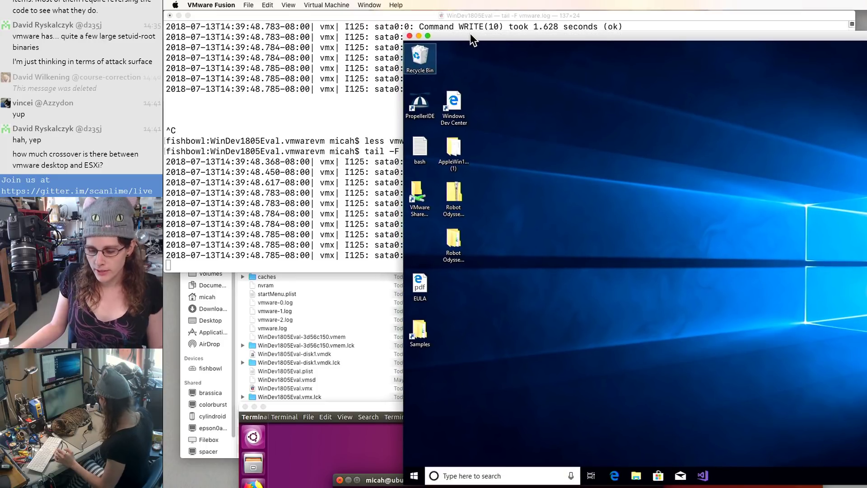
Step: Review the host devices under Virtual Machine > USB & Bluetooth without connecting any
click(323, 5)
mouse_move(354, 180)
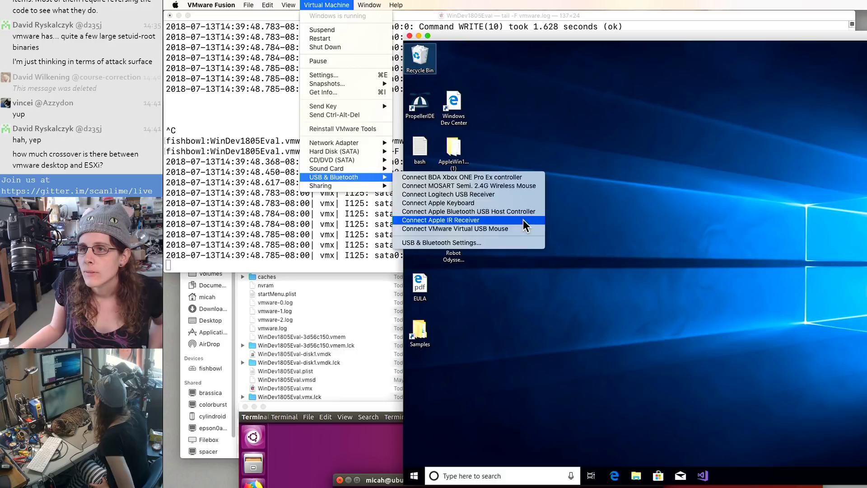
click(522, 236)
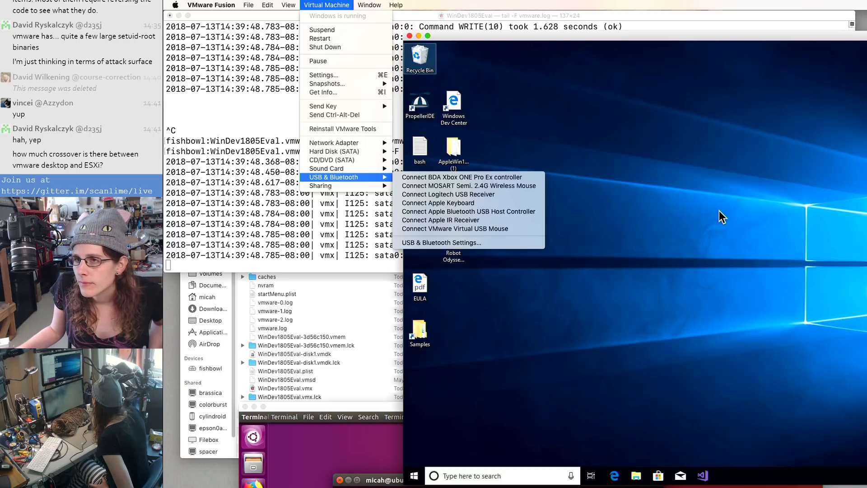
click(723, 188)
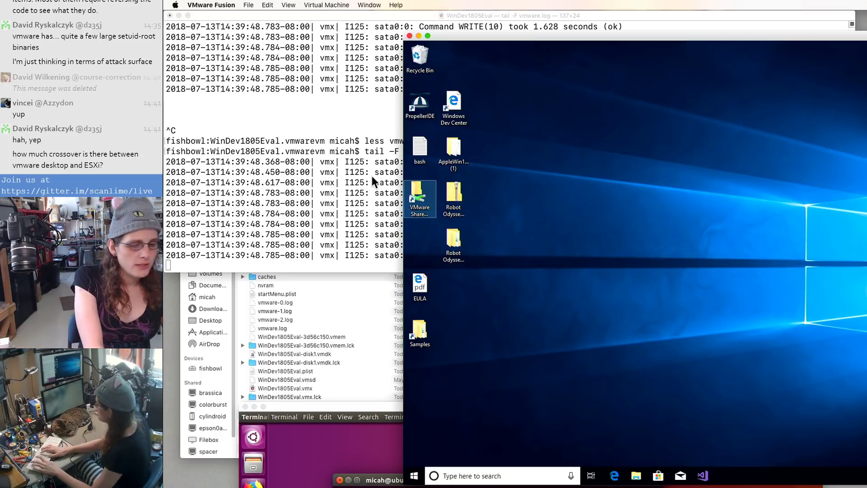
Step: Launch USB Prober through Spotlight by searching 'usb'
key(super+space)
text(usb)
key(Return)
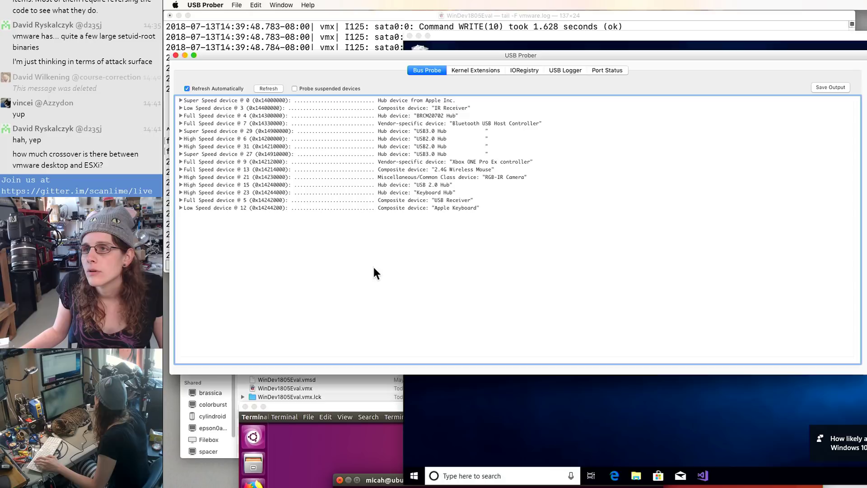
Step: Expand the RGB-IR Camera's Device Descriptor showing 0x0408/0x7020 and move USB Prober aside
click(432, 177)
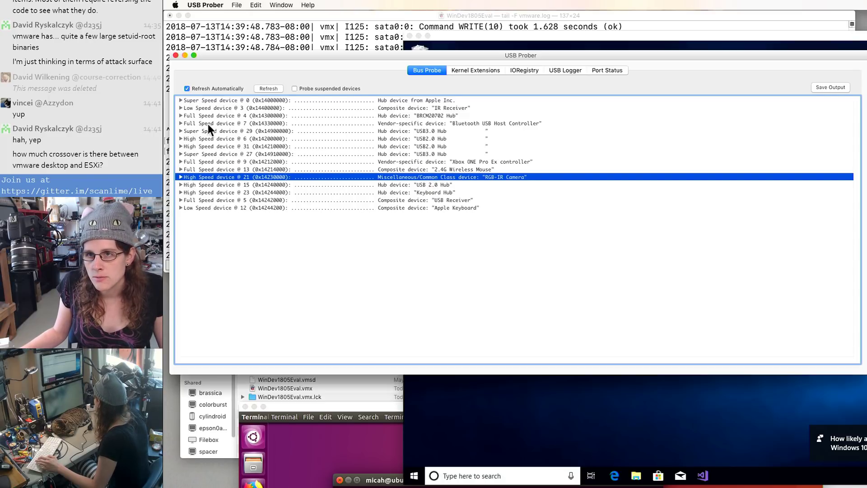
click(181, 177)
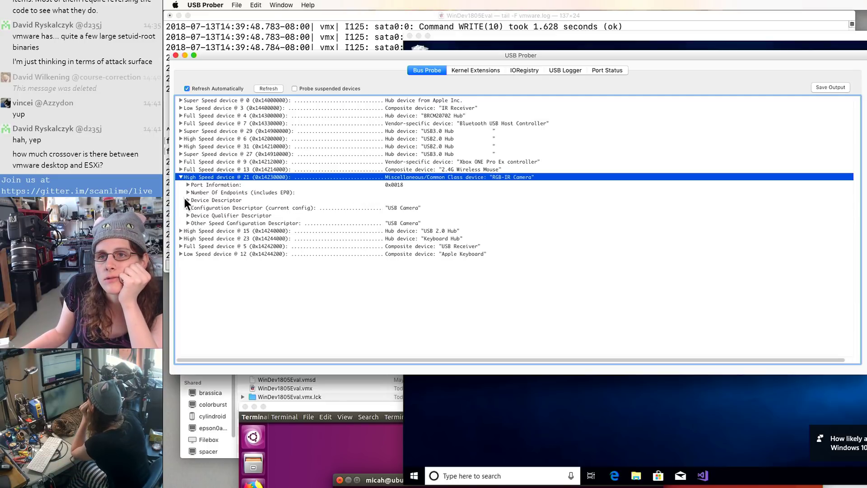
click(188, 200)
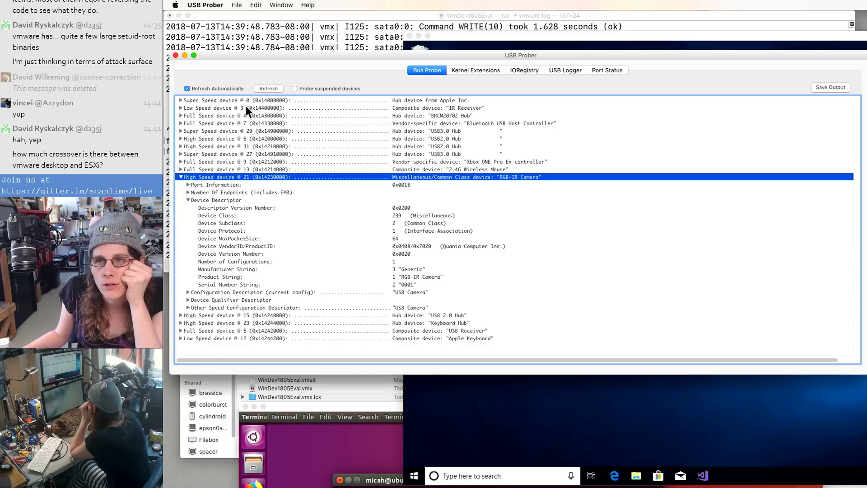
drag(253, 59, 293, 235)
Step: Stop the tail and reopen vmware.log in less, searching for 'USB'
click(297, 107)
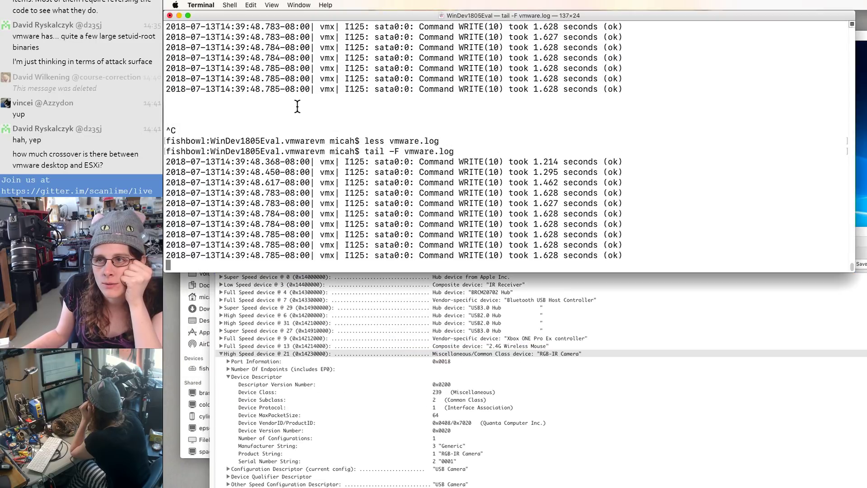
key(ctrl+c)
text(l)
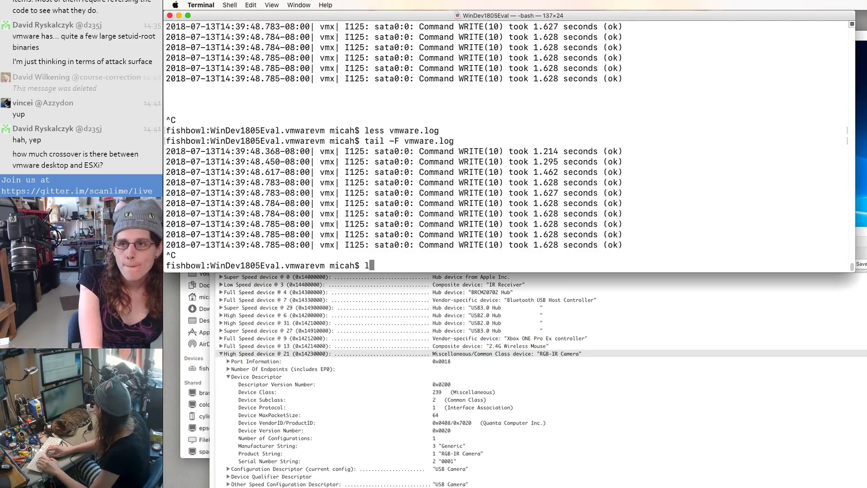
text(ess vmware.log)
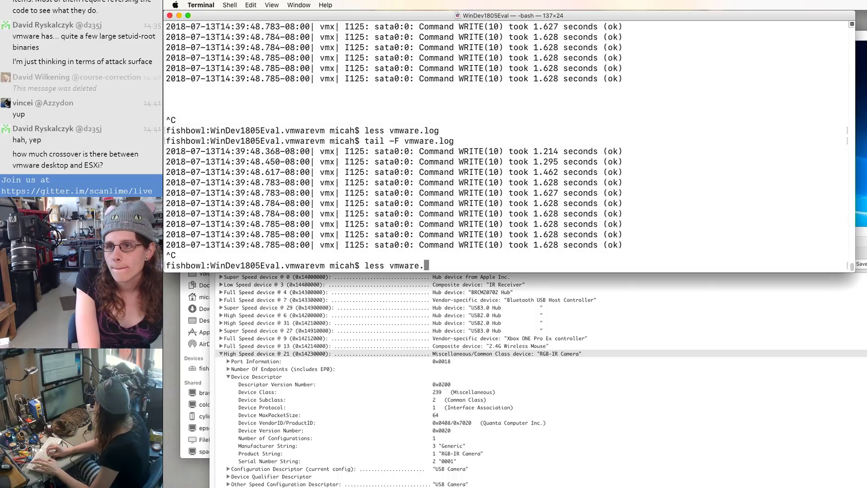
key(Return)
text(/USB)
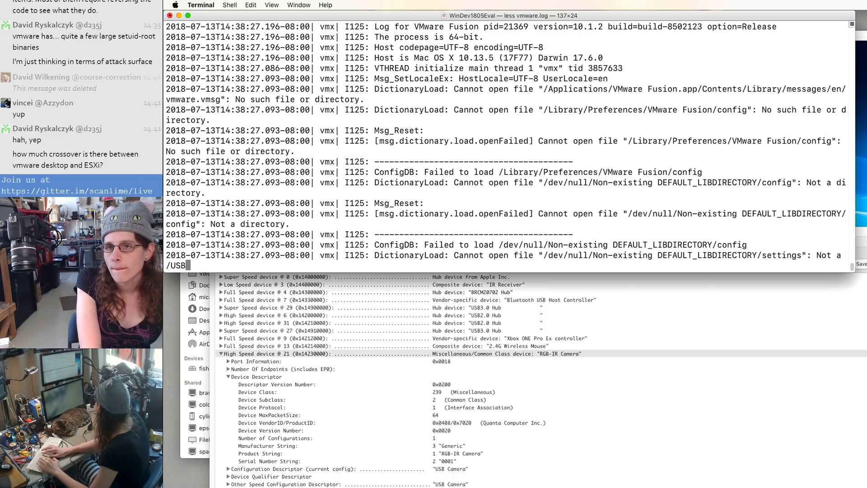
key(Return)
Step: Step to the Quanta RGB-IR Camera line, highlight its path:4/1/2/3 value, and page on
key(space)
key(n)
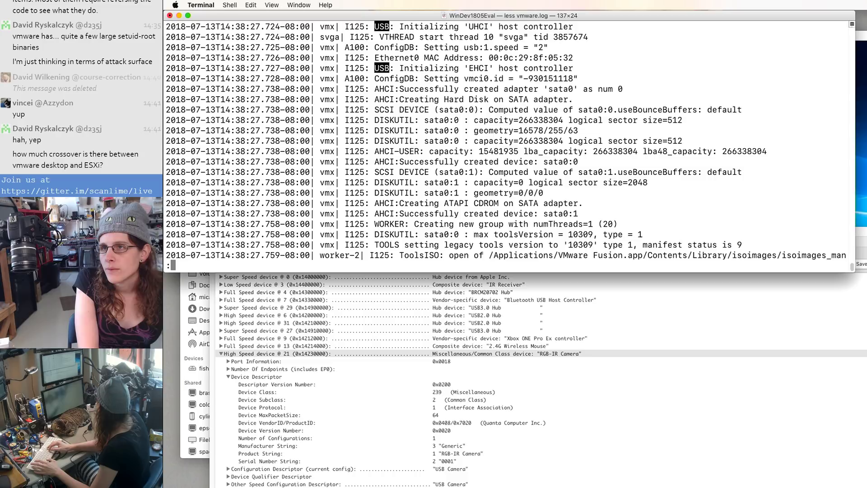
key(Up)
key(n)
key(n)
key(n)
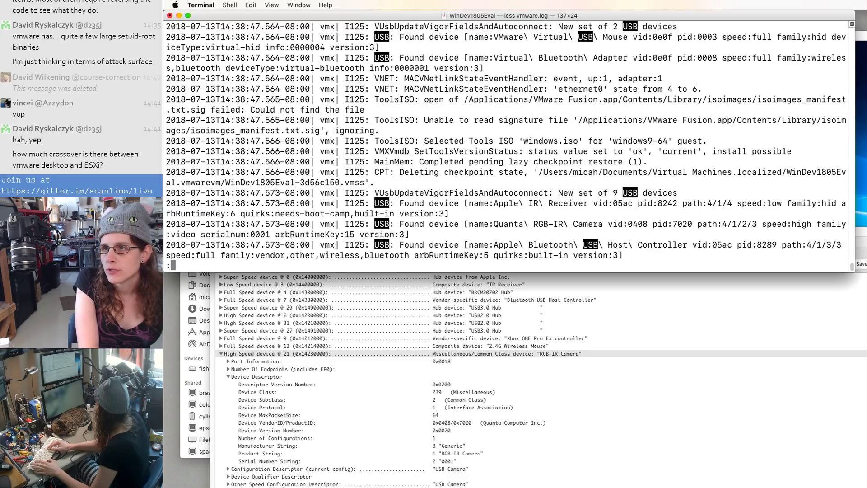
scroll(358, 218, down, 3)
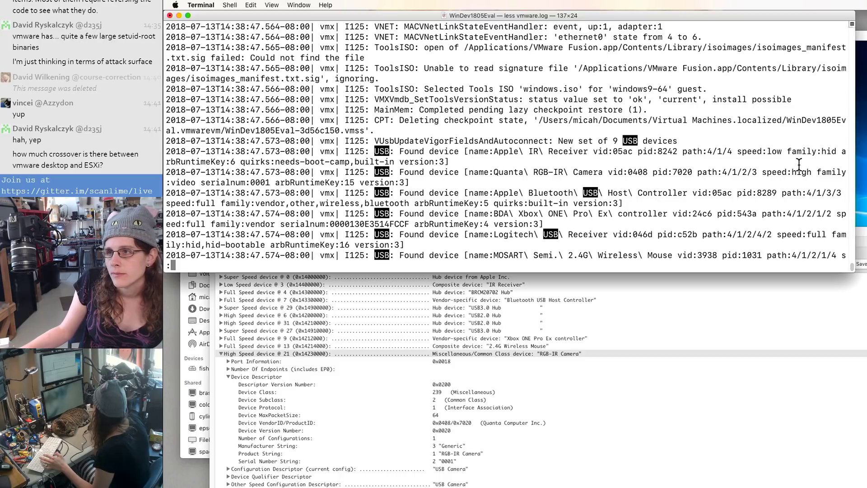
drag(763, 171, 696, 176)
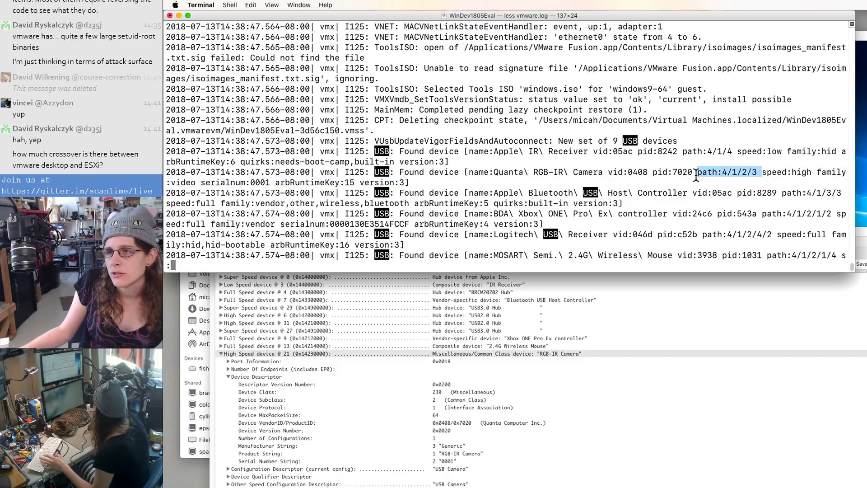
click(738, 177)
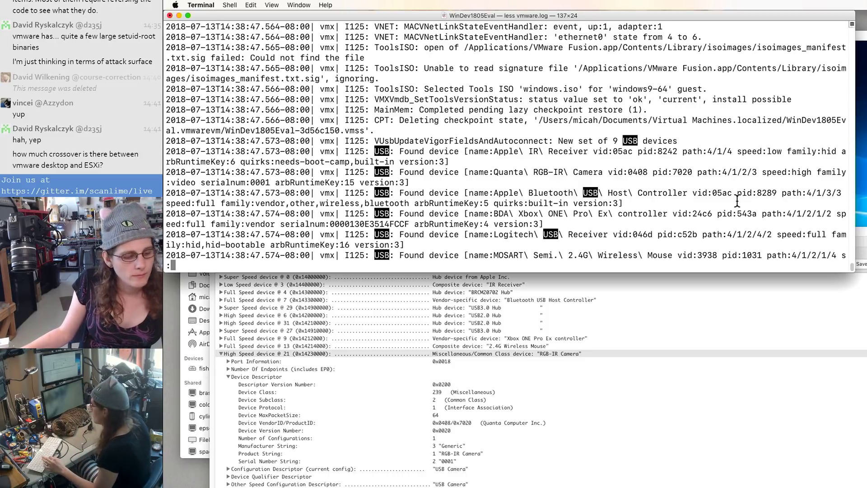
key(space)
key(space)
key(space)
key(space)
key(space)
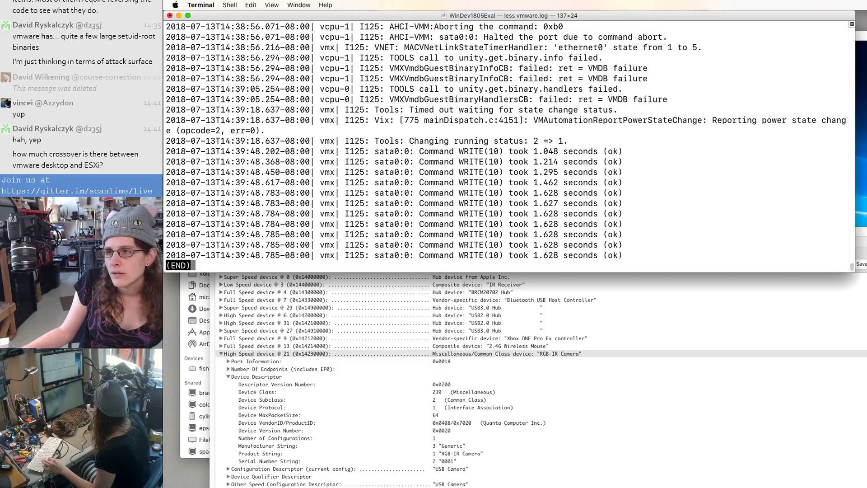
Step: Leave the log viewer and open the VM's USB & Bluetooth settings to review the device list
key(q)
key(super+Tab)
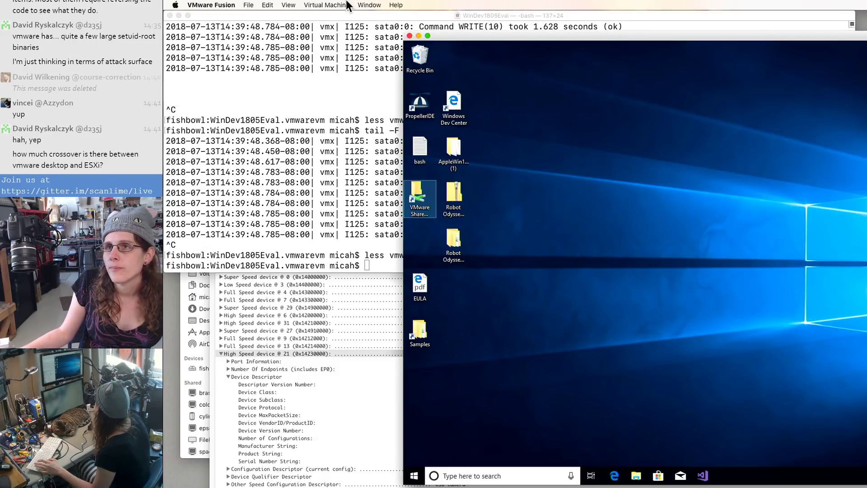
click(347, 6)
mouse_move(318, 179)
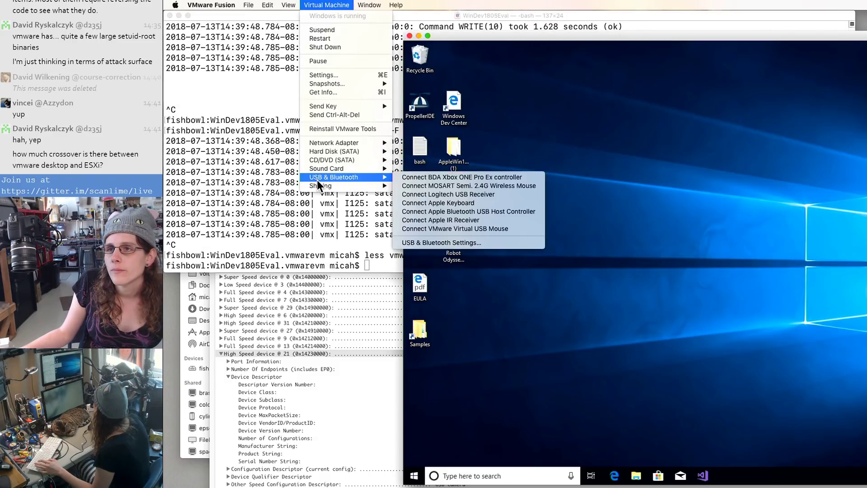
click(429, 242)
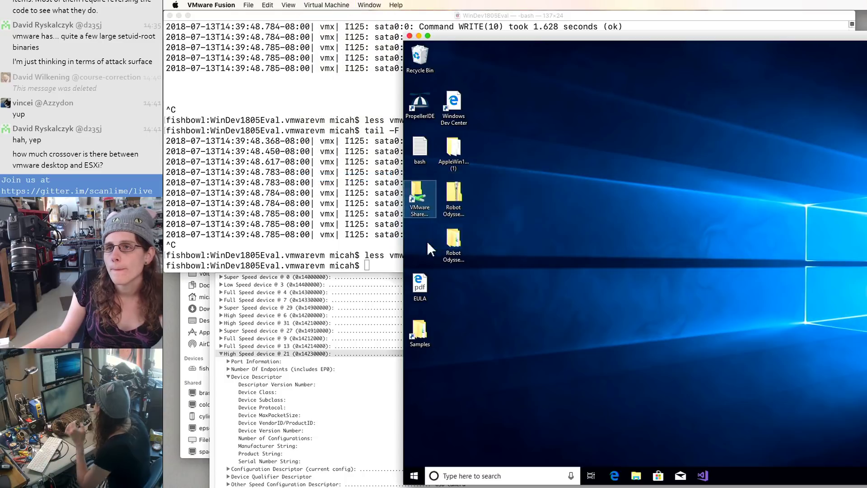
scroll(531, 239, down, 1)
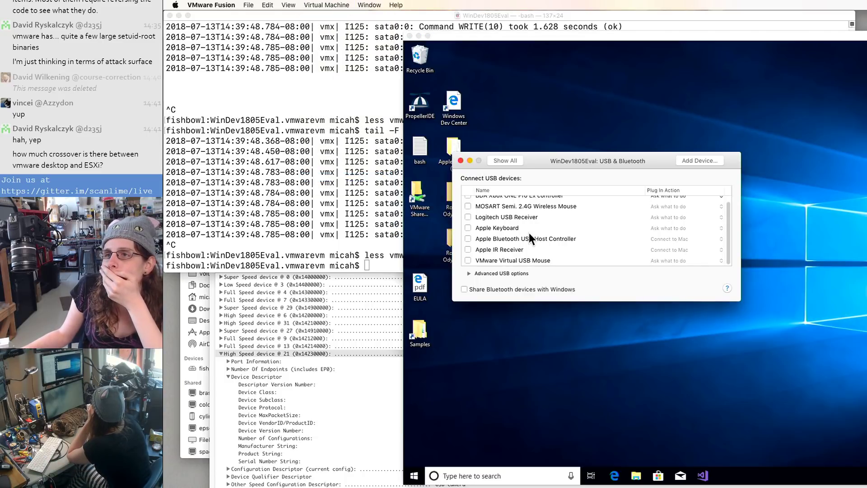
scroll(531, 239, up, 1)
Step: Reveal the advanced USB options, check the Advanced pane, return to USB & Bluetooth, then close settings
drag(560, 161, 416, 123)
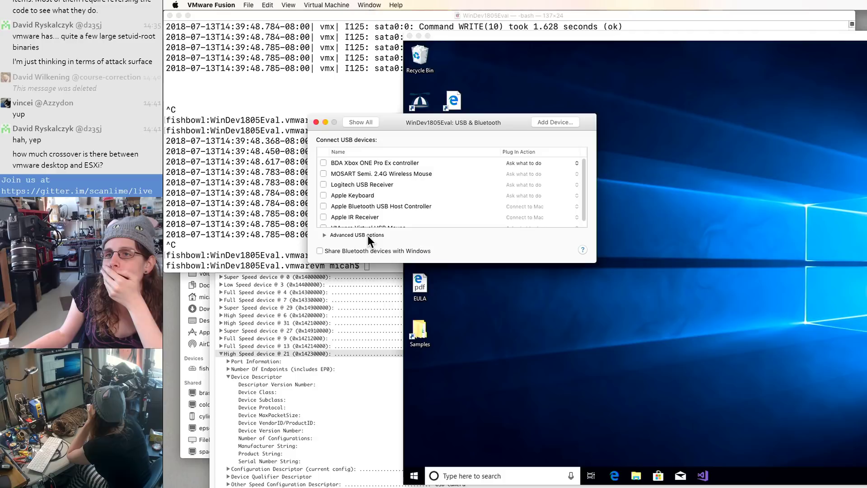
click(323, 235)
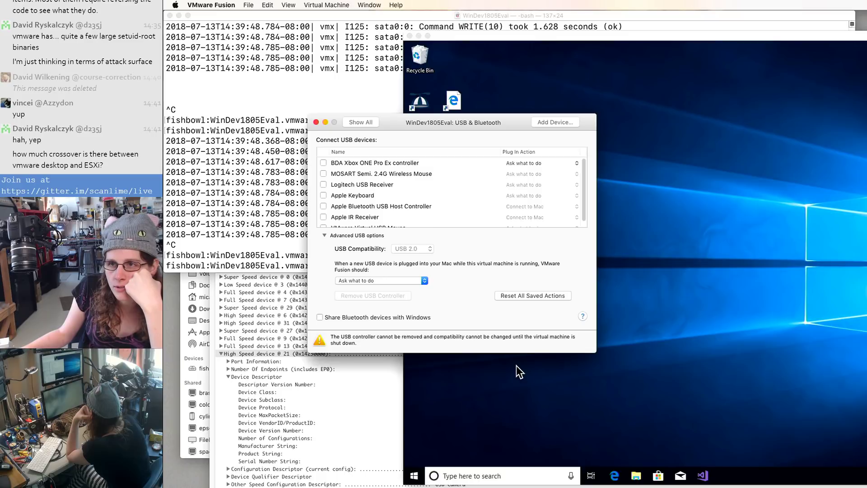
scroll(524, 204, down, 1)
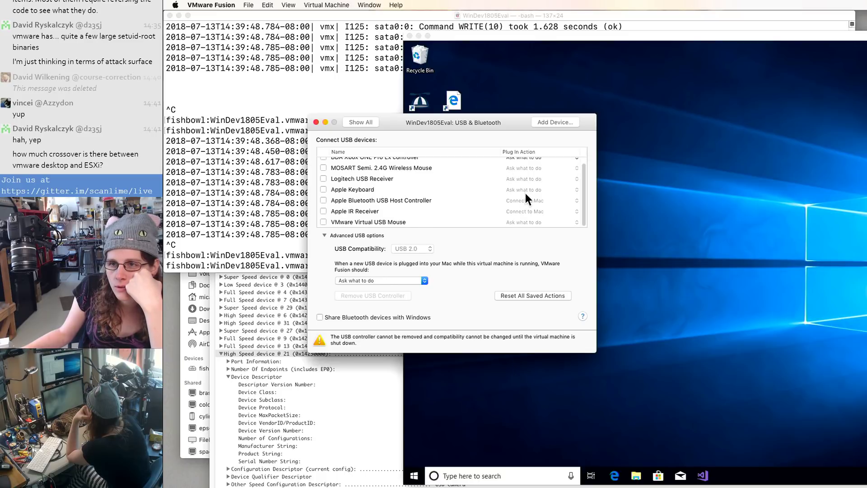
click(363, 122)
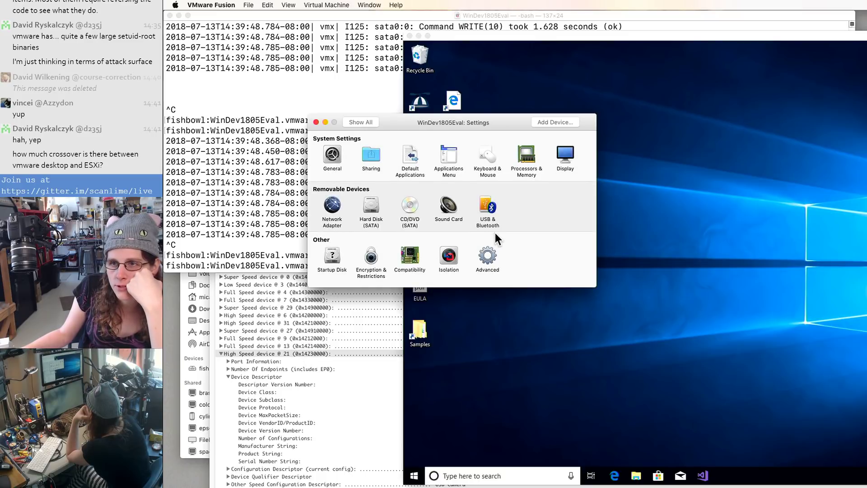
click(489, 260)
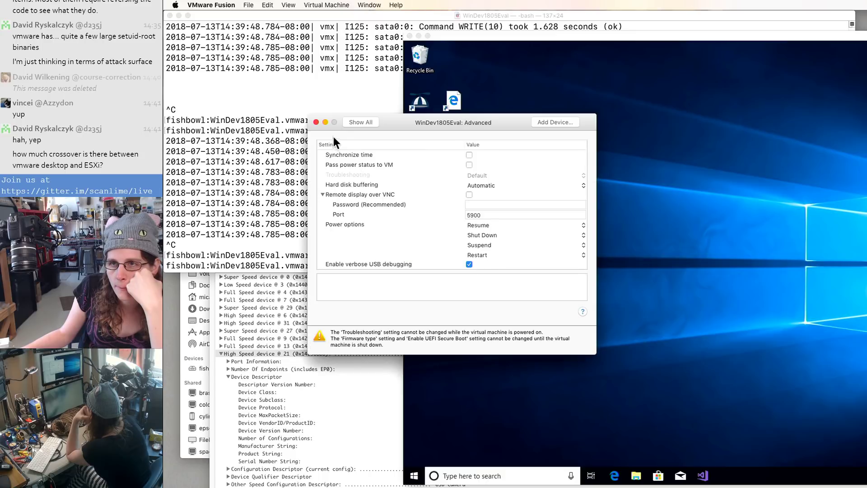
click(357, 124)
click(489, 211)
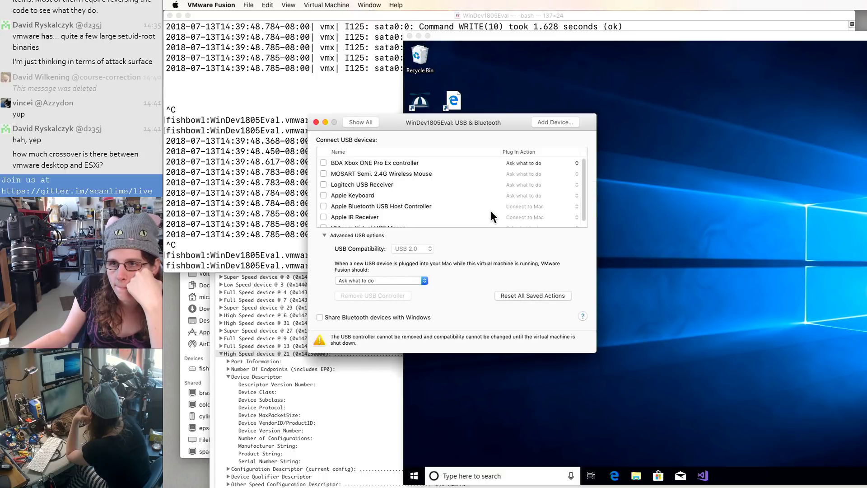
scroll(472, 200, down, 1)
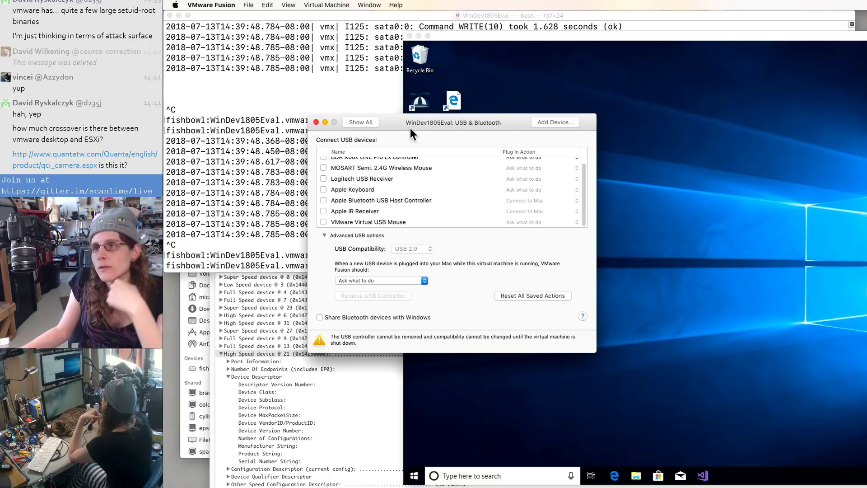
click(317, 123)
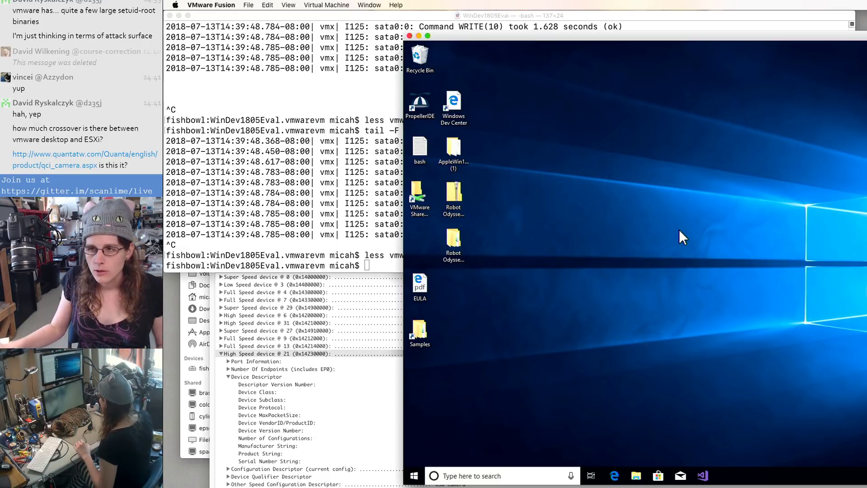
Step: Follow vmware.log live with 'tail -F vmware.log', then nudge the VM window slightly up and left
click(383, 91)
click(634, 331)
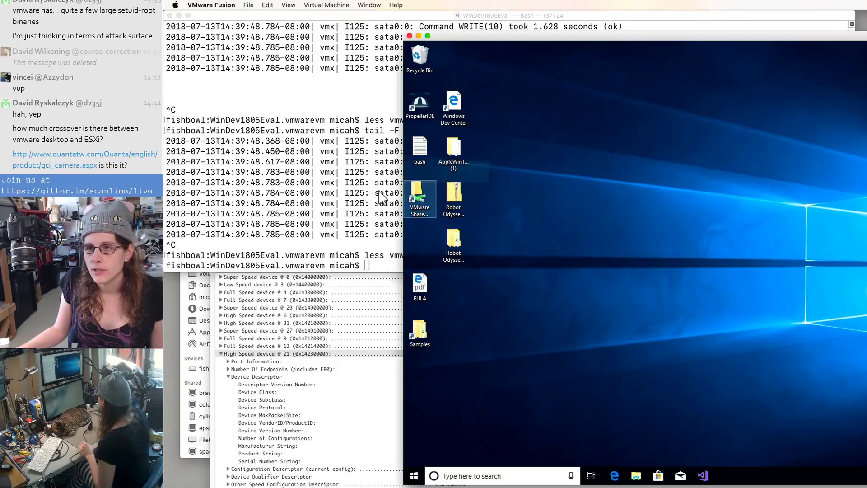
click(340, 190)
text(tail -)
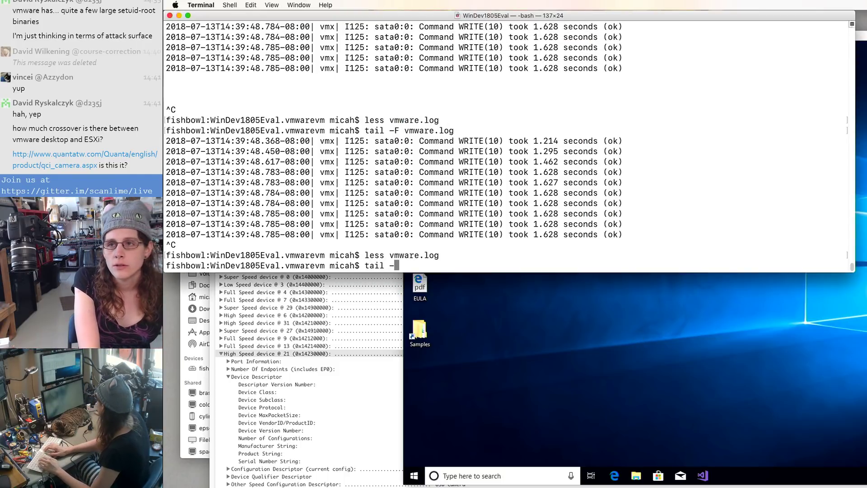
text(F vmware.log)
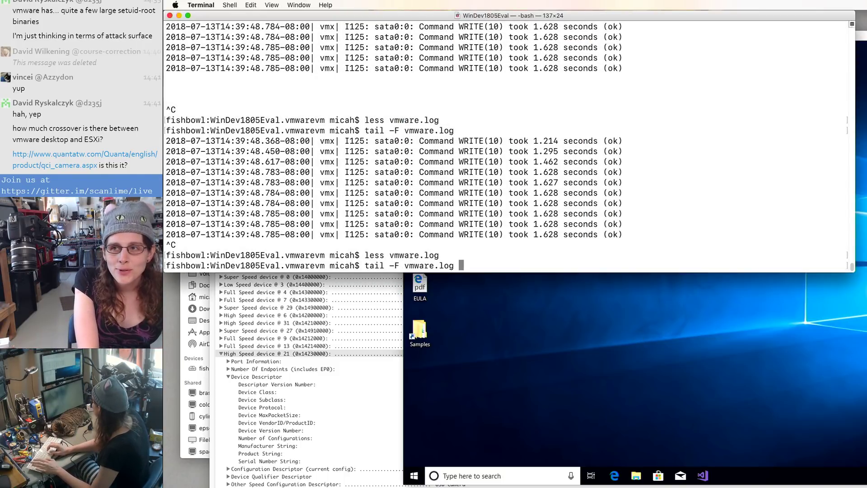
key(Return)
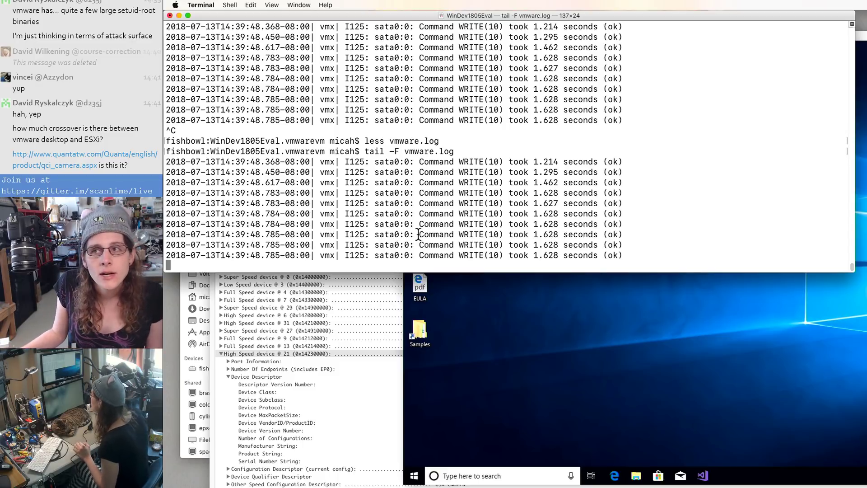
click(630, 351)
mouse_move(578, 37)
mouse_down()
mouse_move(600, 56)
mouse_move(573, 31)
mouse_up()
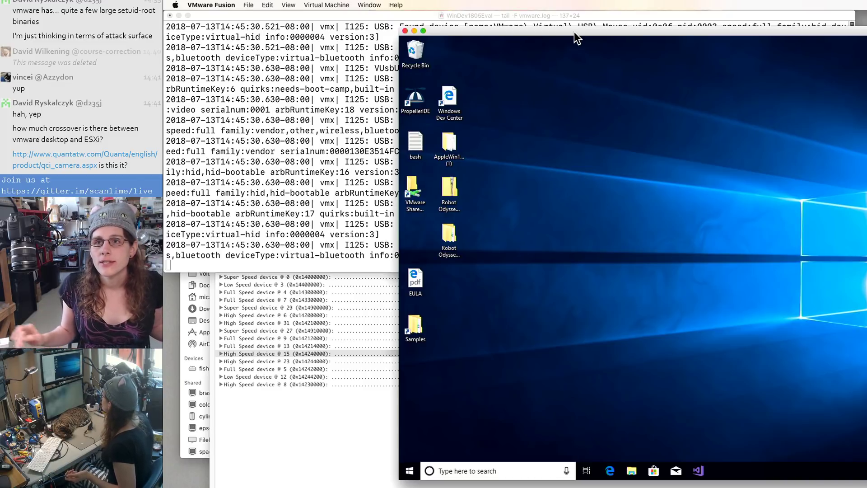
Step: Open USB & Bluetooth Settings from the Virtual Machine menu, then stretch the Terminal window taller
click(315, 146)
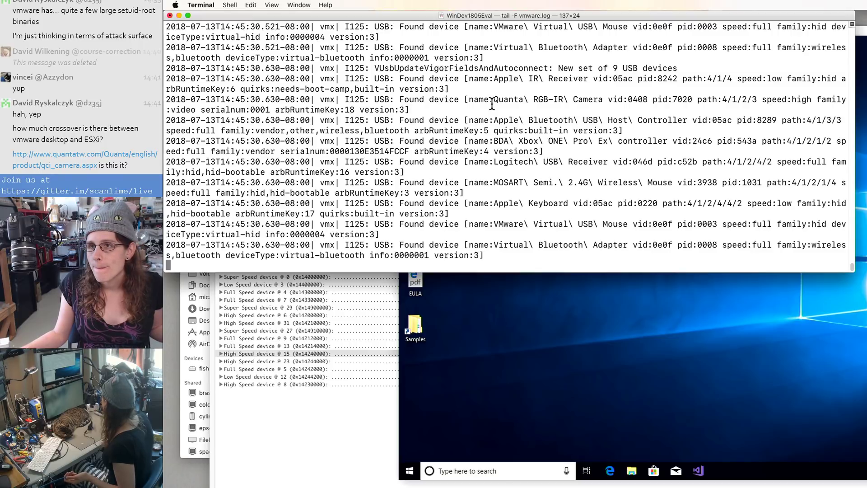
click(626, 359)
click(339, 6)
mouse_move(333, 164)
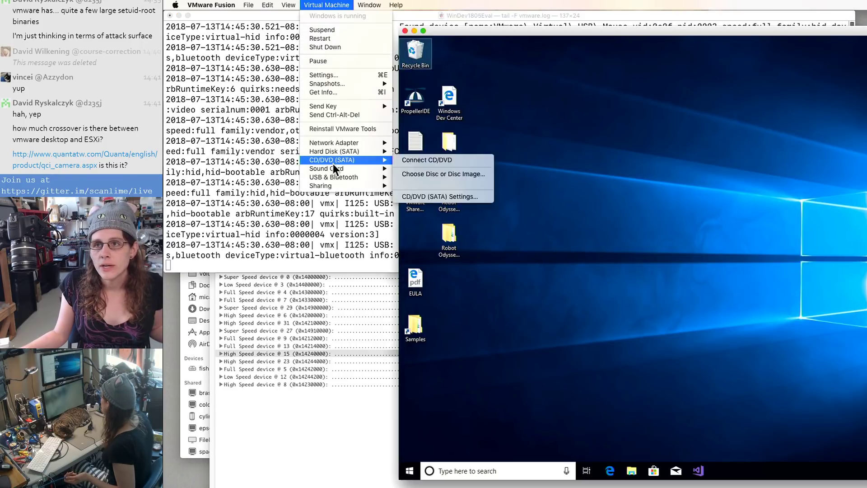
mouse_move(334, 180)
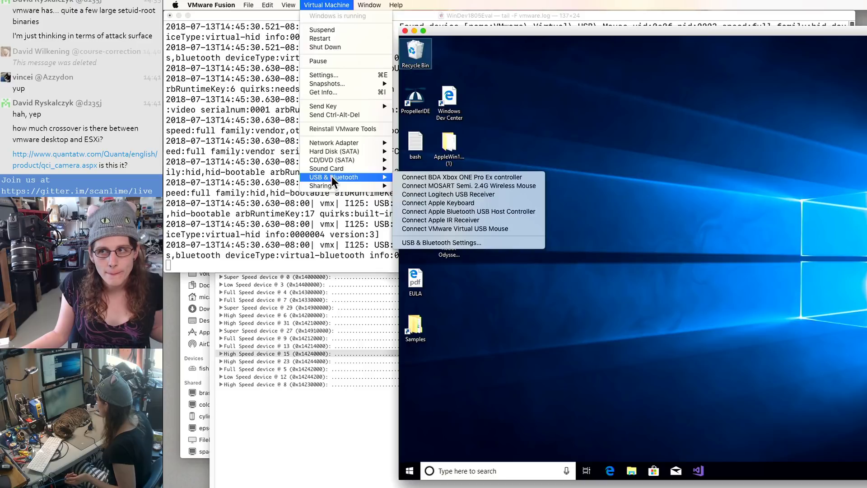
click(518, 241)
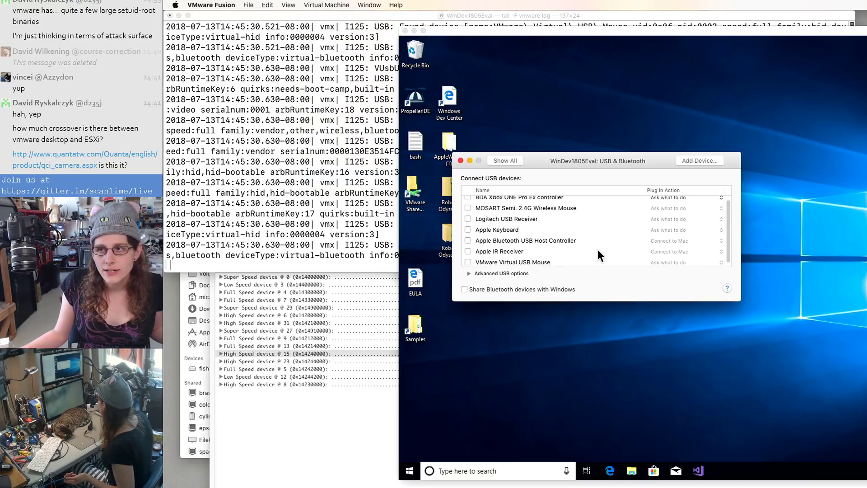
click(332, 236)
drag(408, 272, 408, 415)
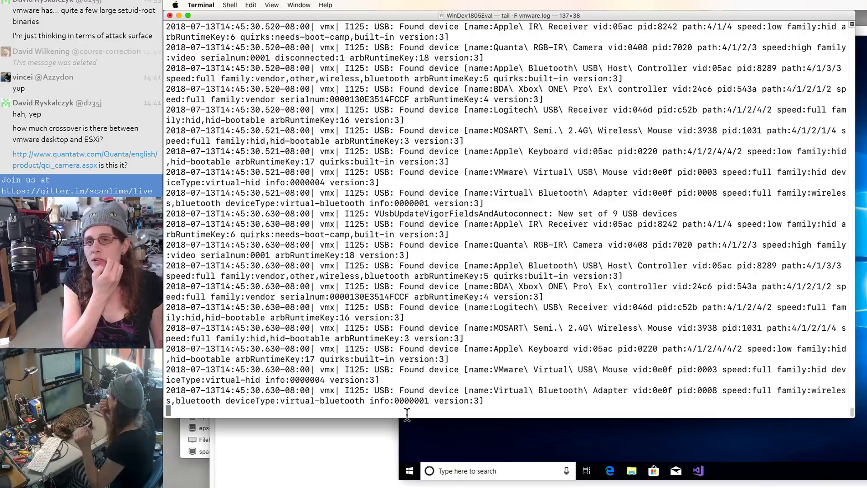
Step: Open vmware.log in less, jump to its end, and step back through the USB Found device lines
text(less vmware.log)
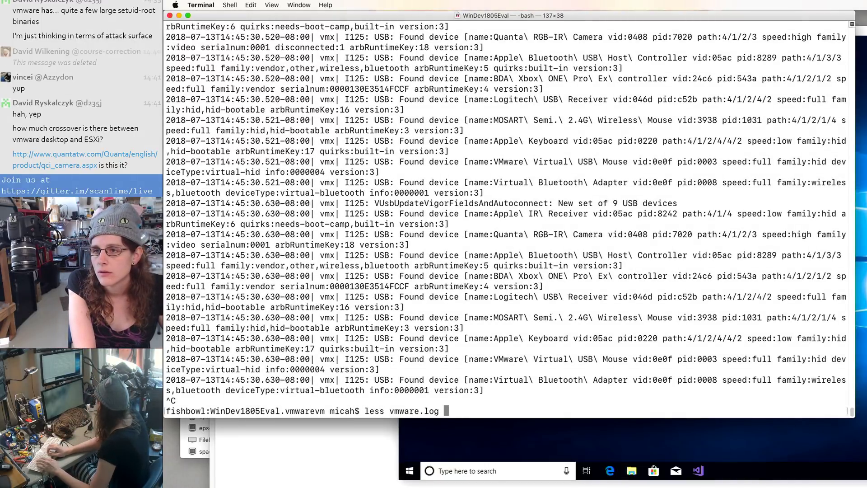
key(Return)
key(shift+g)
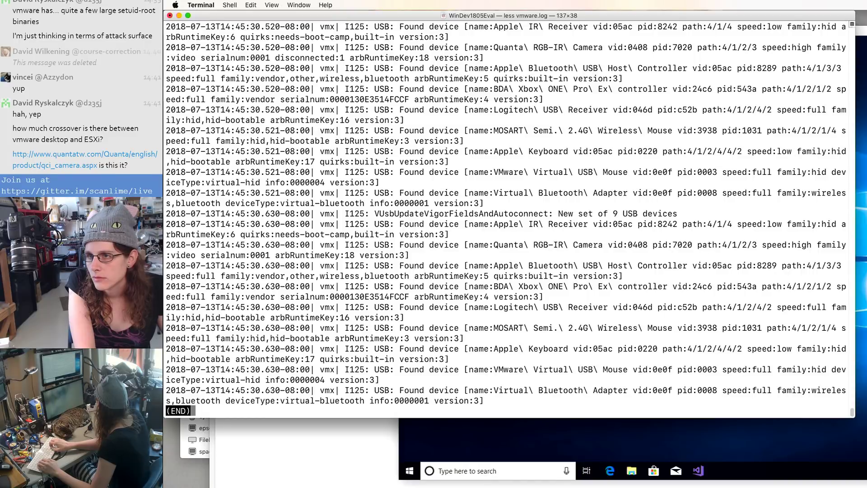
key(Up)
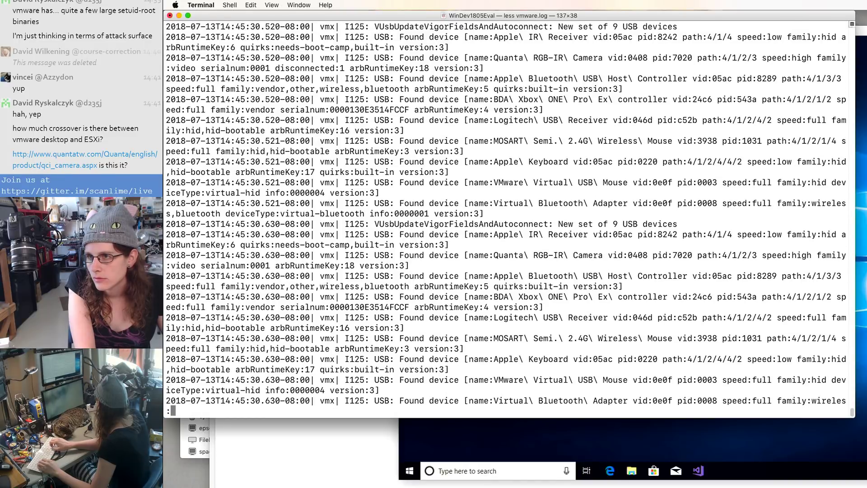
key(Up)
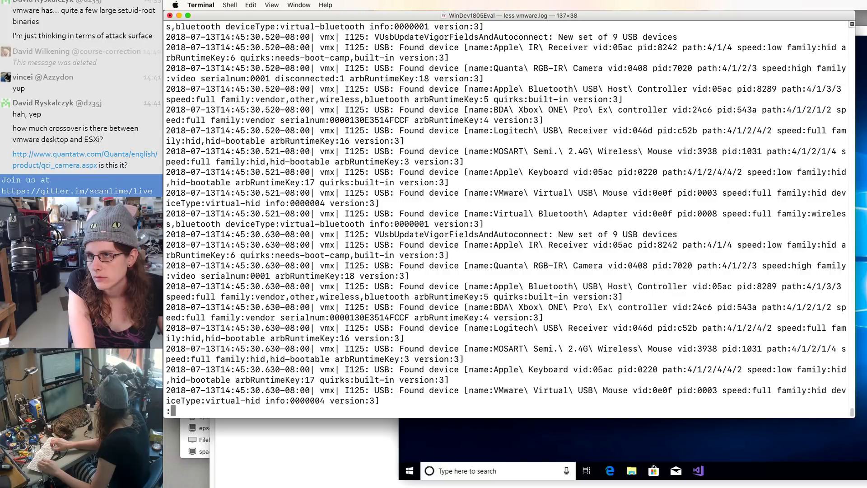
key(Up)
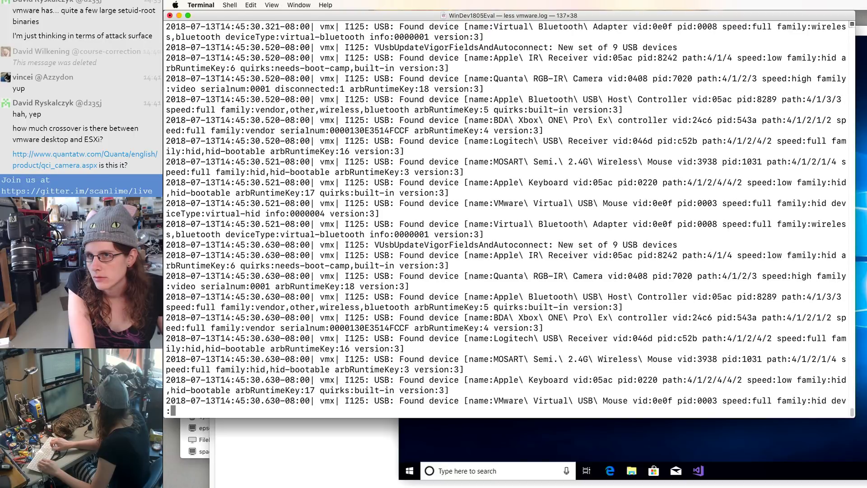
key(Up)
key(Up)
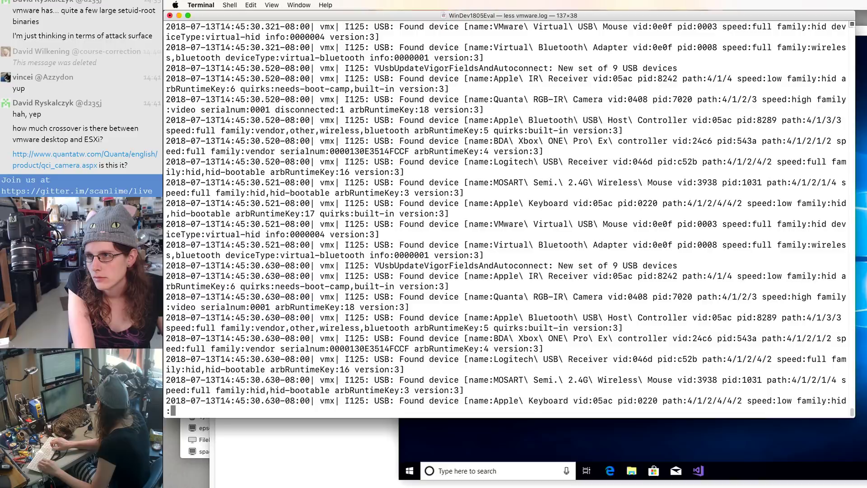
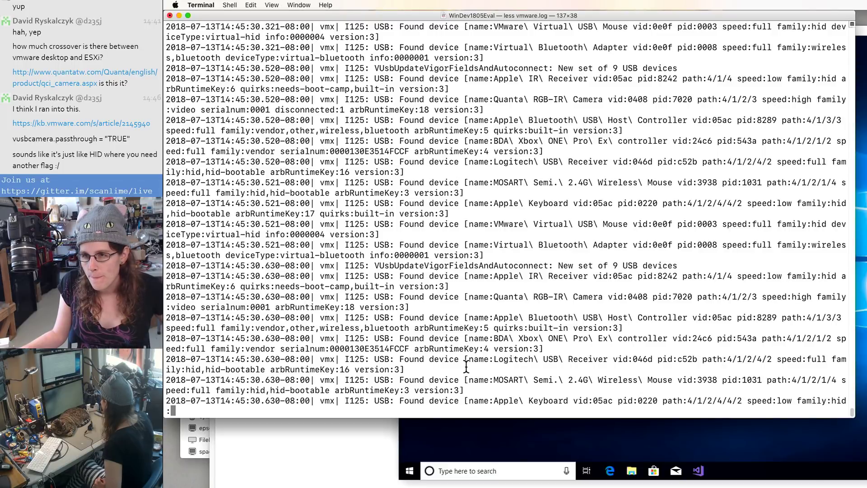
Step: In a new Chrome tab, search for 'vmware fusion usb camera allow passthrough'
click(302, 444)
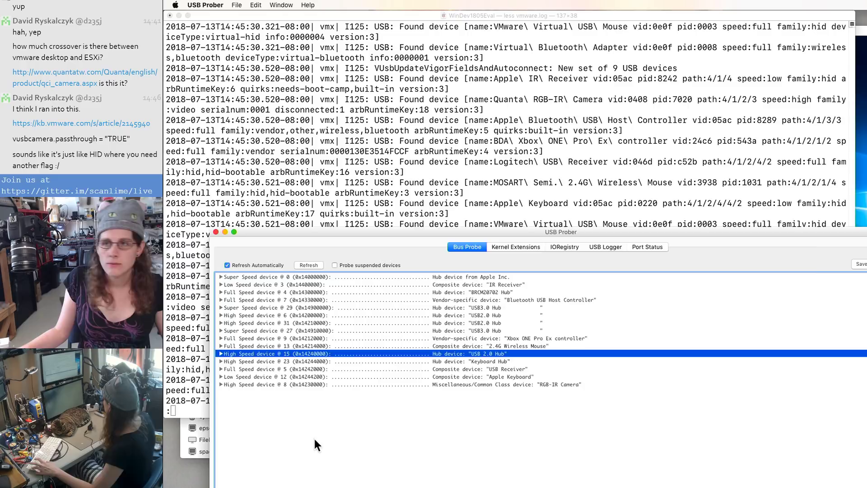
key(super+Tab)
key(super+Tab)
key(super+Tab)
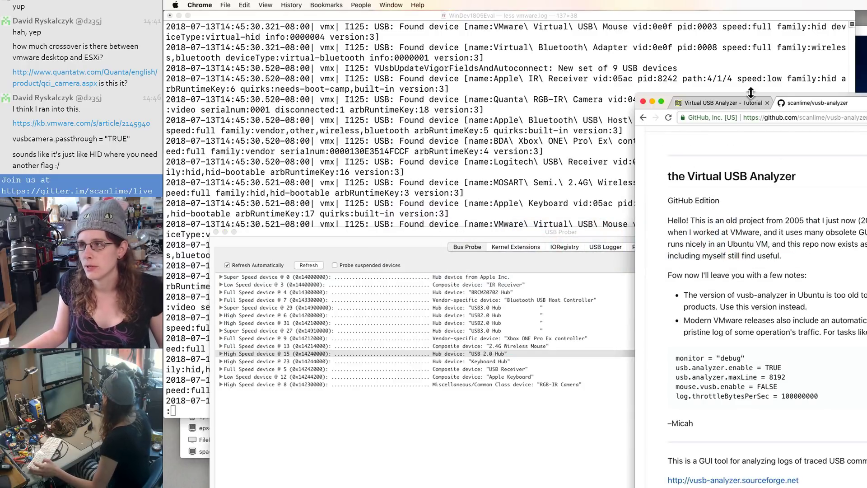
drag(866, 102, 389, 97)
click(651, 145)
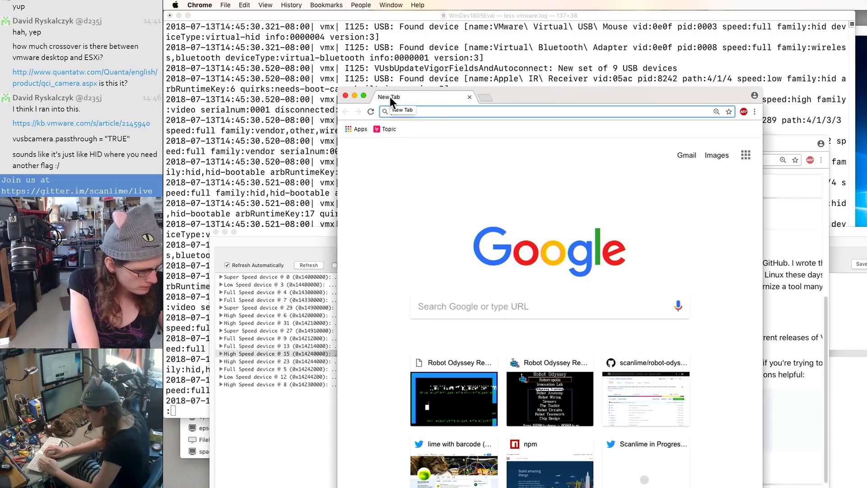
text(vmware vusio)
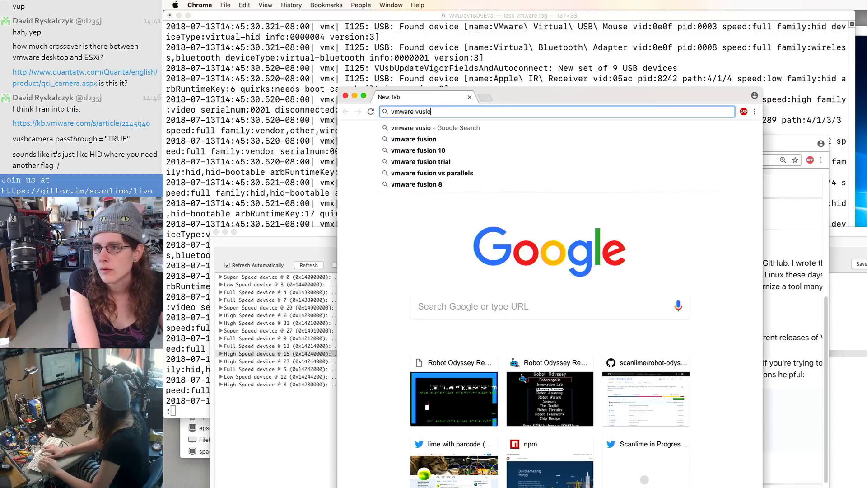
key(BackSpace)
key(BackSpace)
key(BackSpace)
key(BackSpace)
key(BackSpace)
text(fusion usb came)
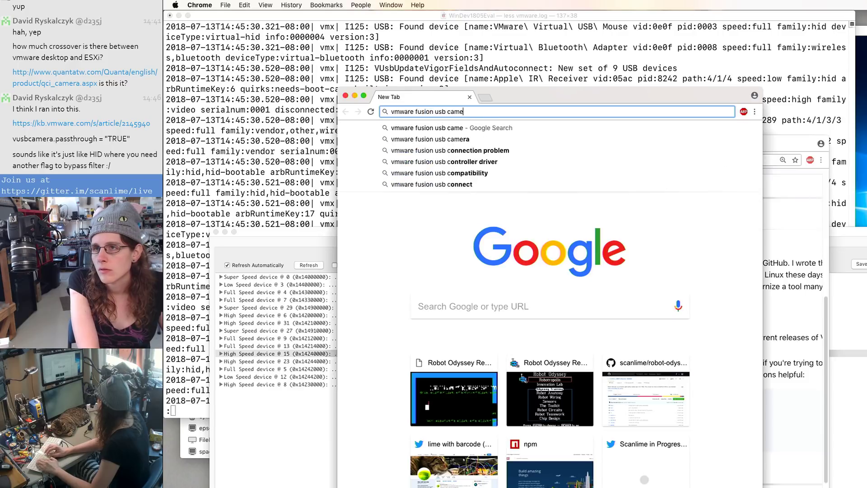
text(ra allow pwa)
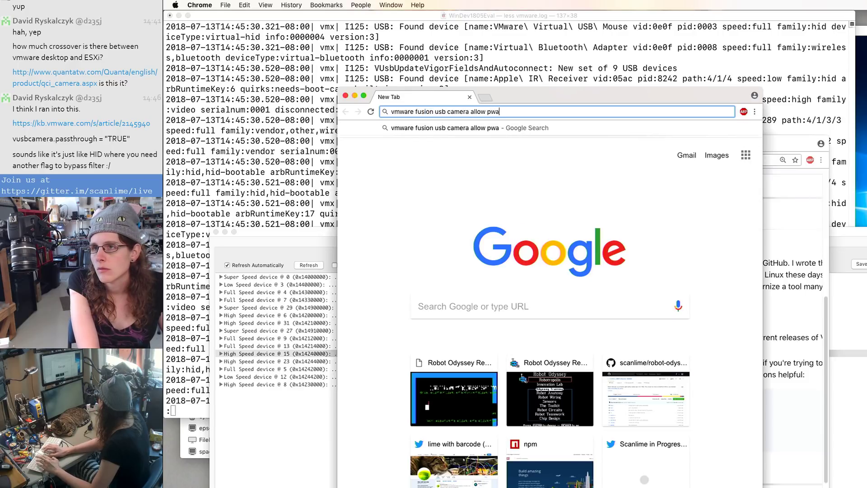
key(BackSpace)
key(BackSpace)
text(assthrough)
key(Return)
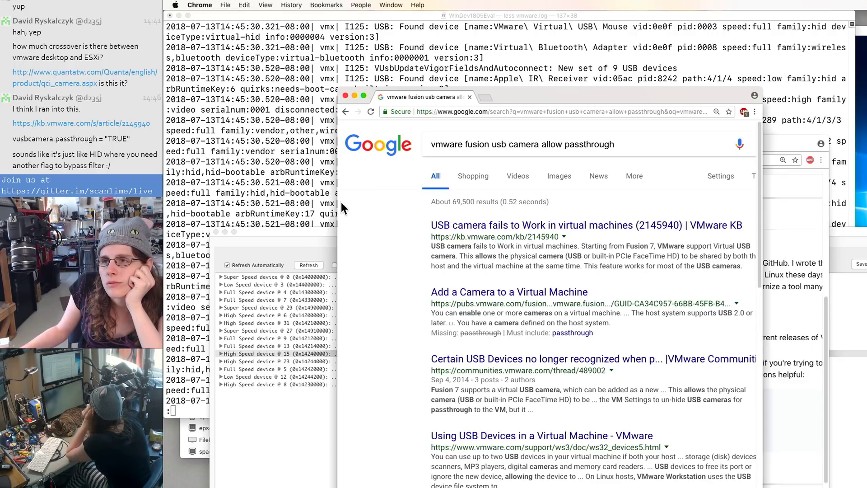
Step: Open the VMware Communities thread about unrecognized USB devices from the results
drag(340, 202, 205, 203)
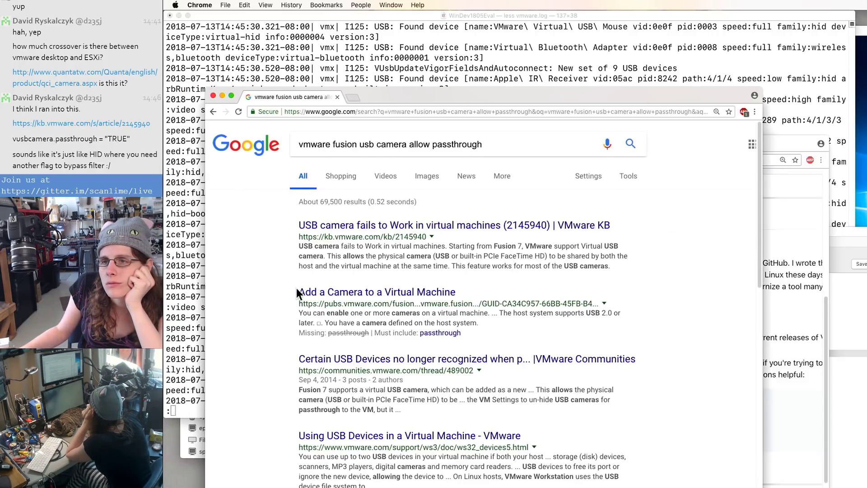
scroll(299, 293, down, 3)
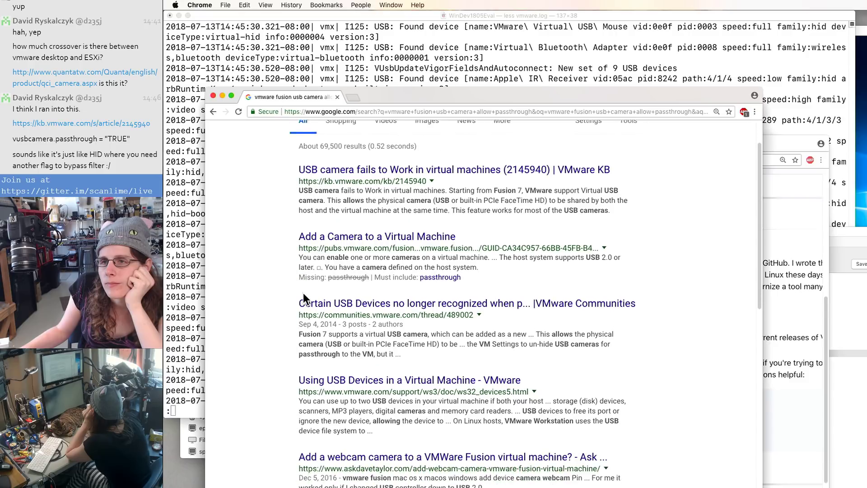
scroll(312, 312, down, 4)
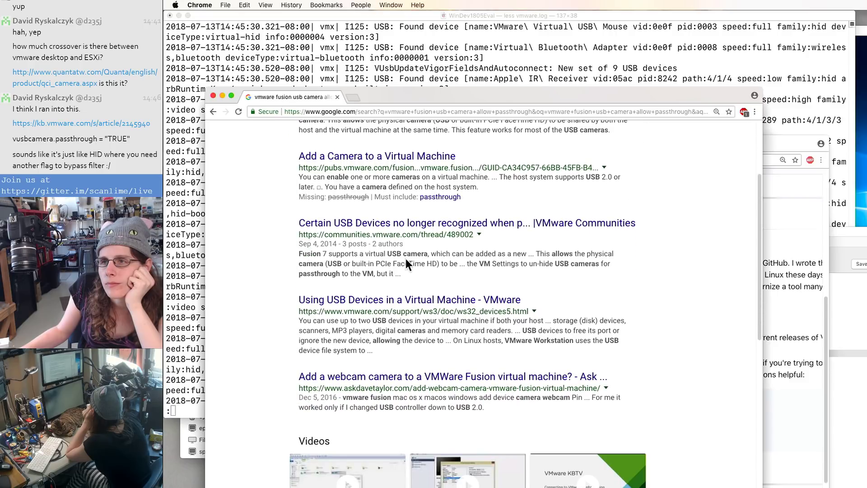
click(433, 228)
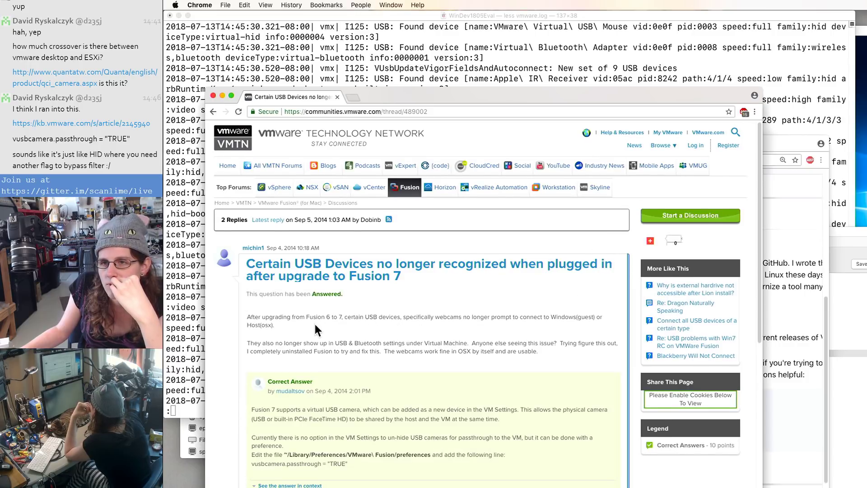
Step: Copy the answer's vusbcamera.passthrough = "TRUE" line to the clipboard
drag(315, 323, 329, 360)
click(339, 351)
scroll(341, 350, down, 2)
scroll(341, 350, down, 1)
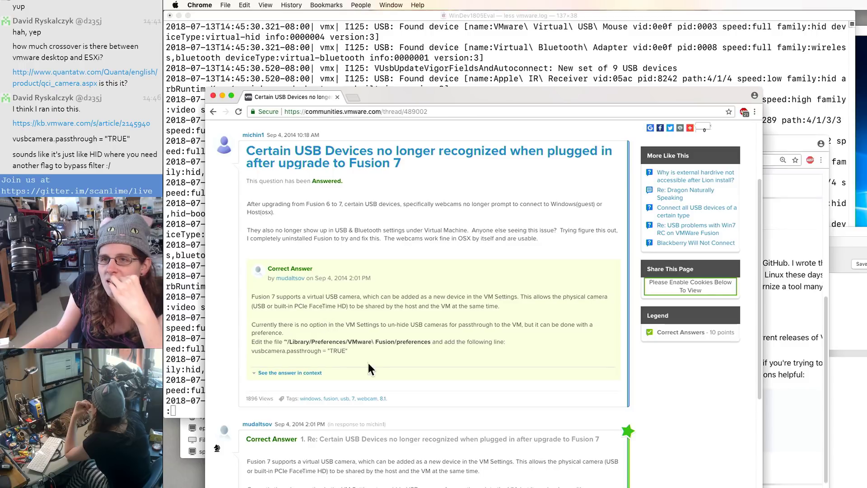
drag(368, 362, 194, 338)
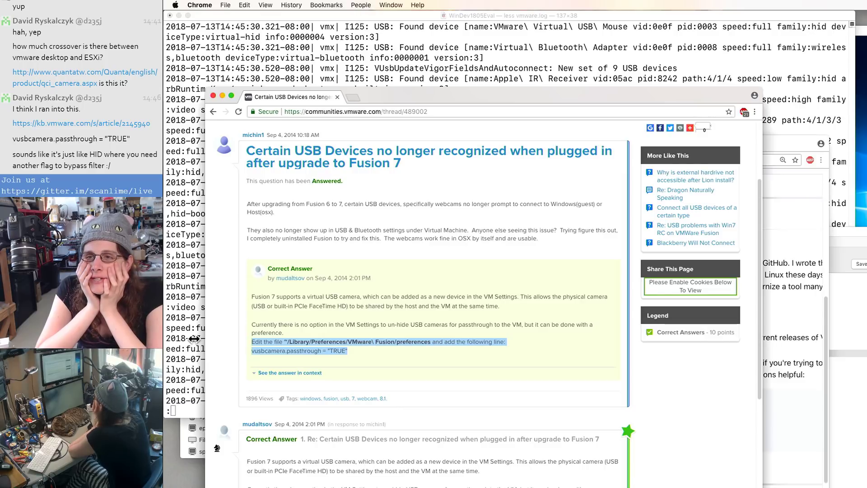
click(368, 356)
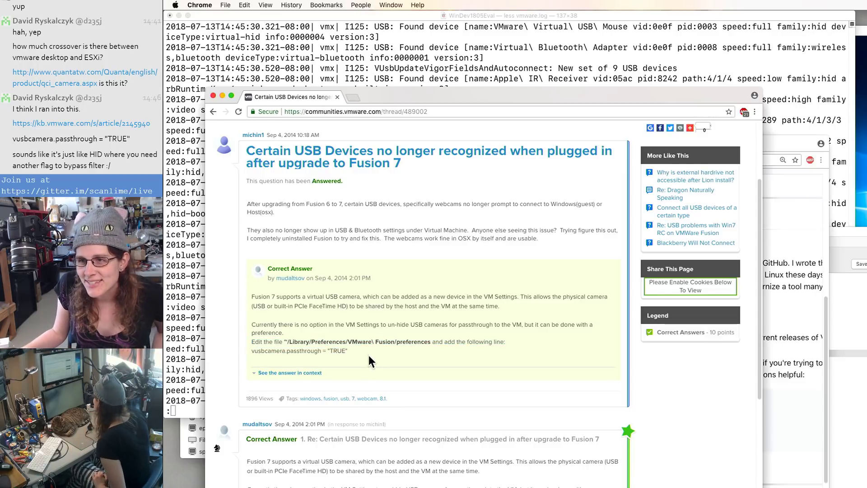
drag(348, 352, 255, 354)
scroll(316, 356, down, 5)
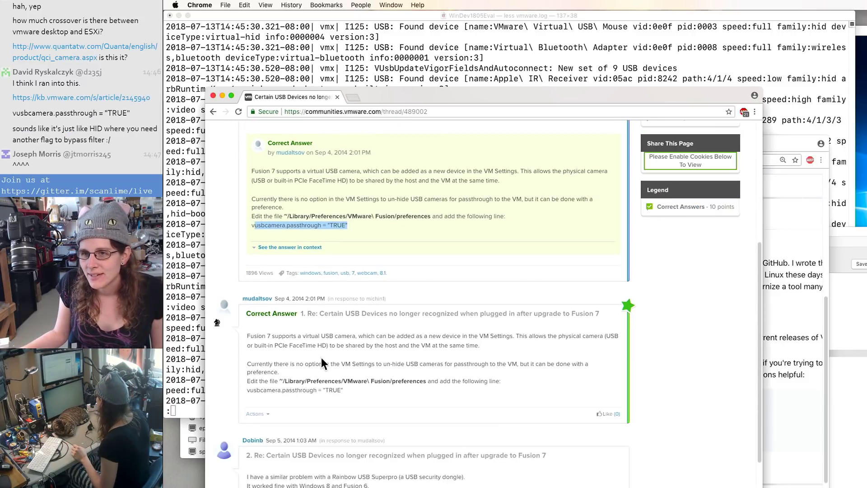
scroll(321, 358, down, 2)
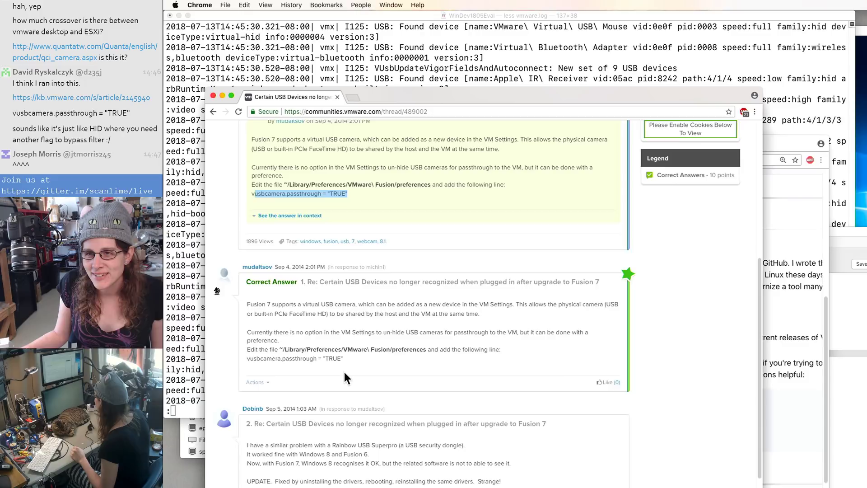
scroll(344, 372, down, 1)
drag(348, 345, 243, 345)
key(super+c)
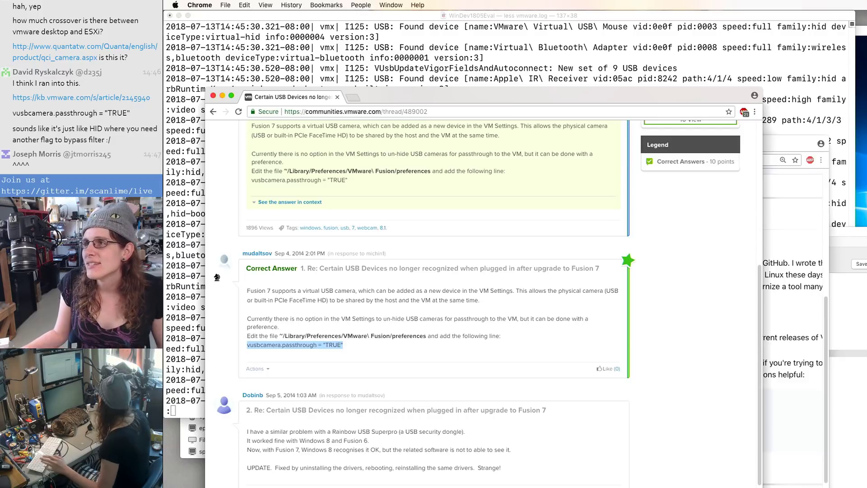
click(860, 42)
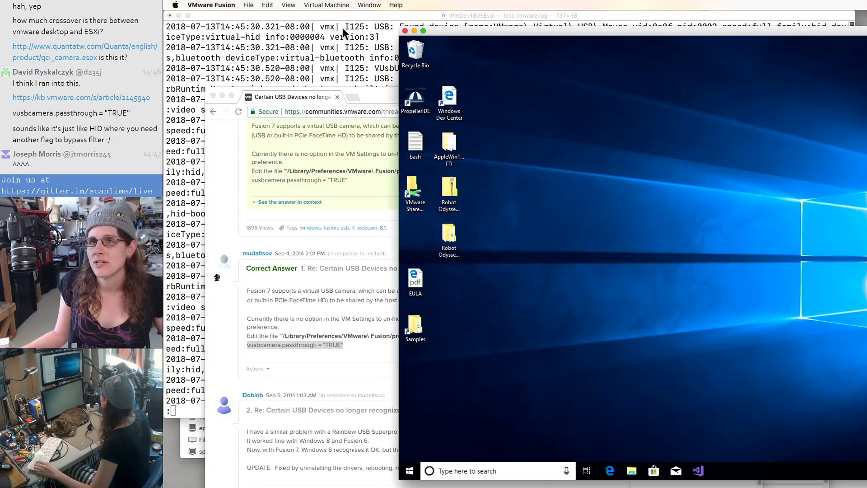
Step: Suspend the Windows 10 VM and close the USB & Bluetooth settings
click(405, 30)
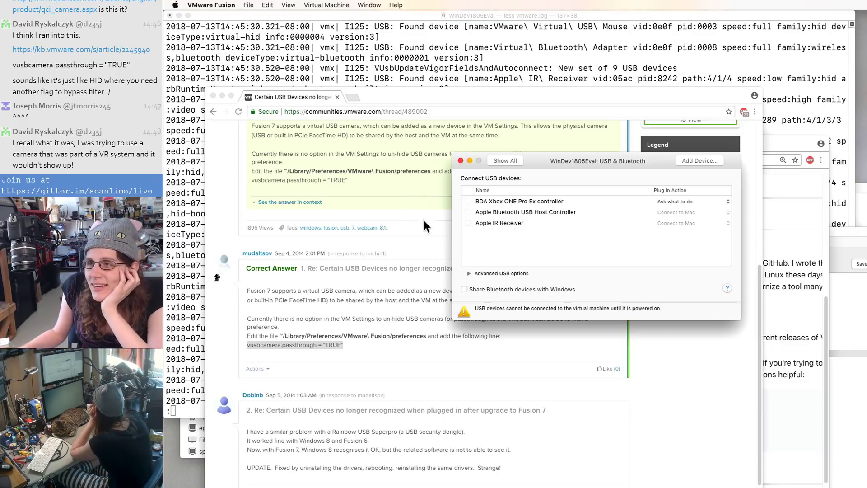
drag(543, 162, 470, 167)
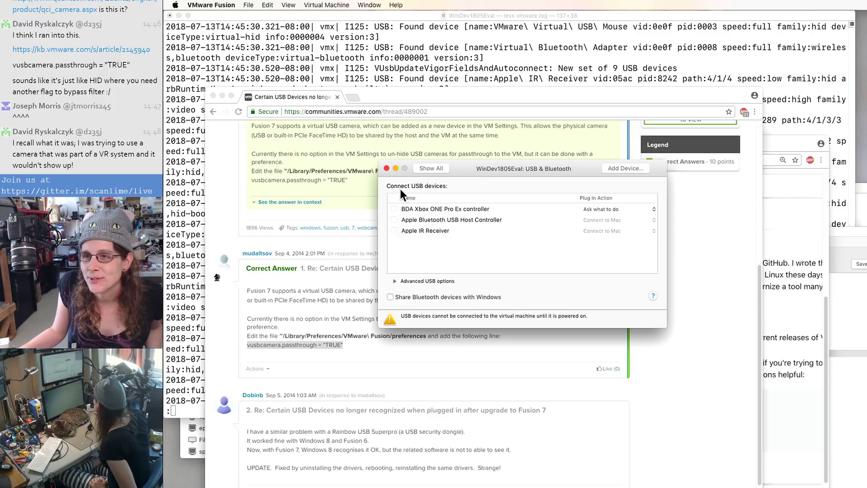
click(385, 168)
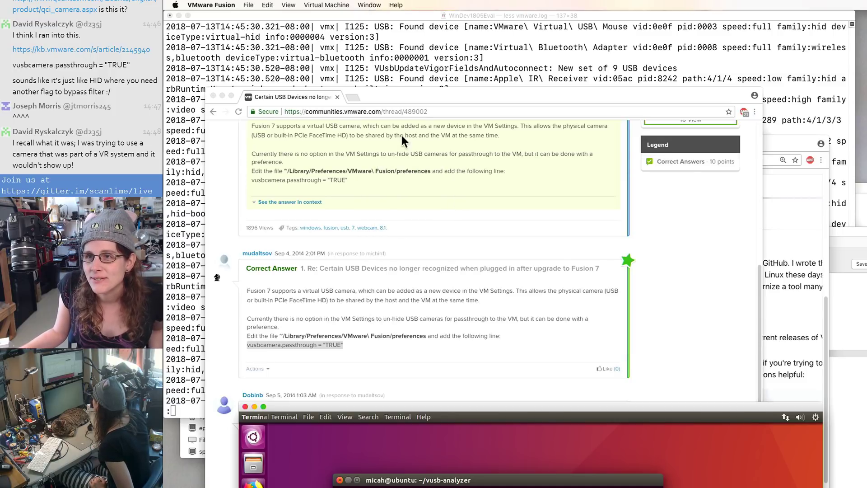
Step: Suspend the Ubuntu VM and quit VMware Fusion
drag(424, 90, 666, 71)
drag(379, 411, 370, 81)
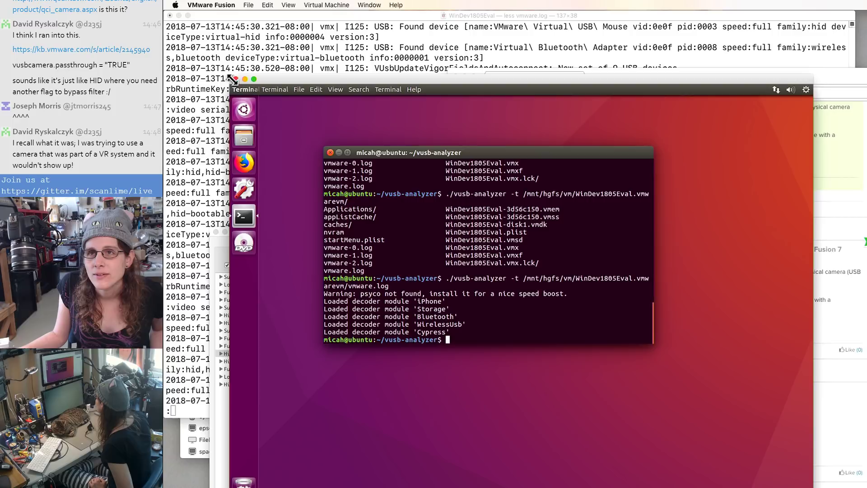
click(235, 79)
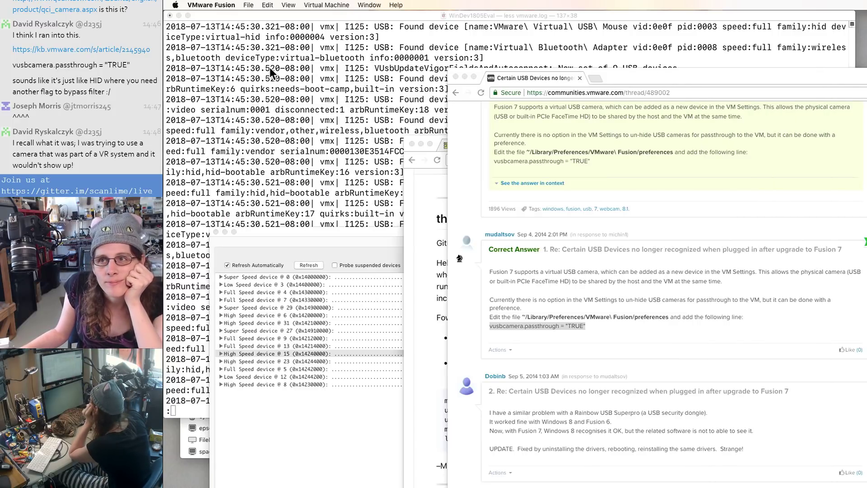
click(249, 5)
mouse_move(211, 5)
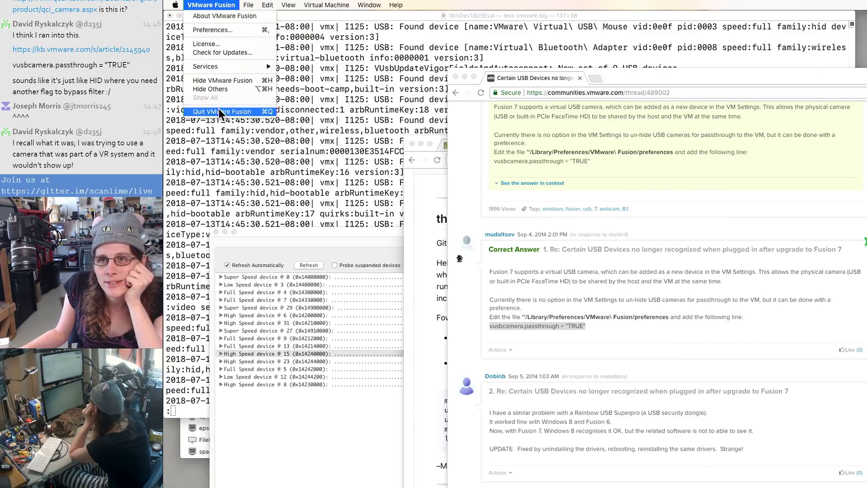
click(220, 111)
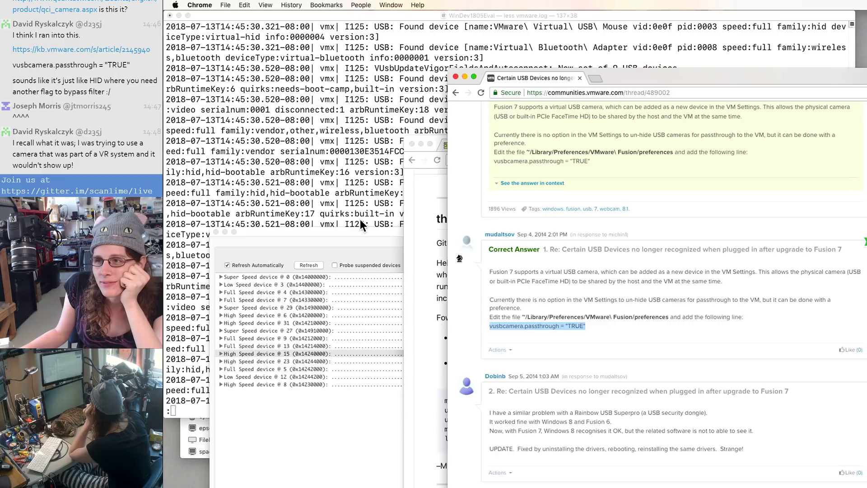
click(363, 191)
Step: In a new Terminal window, go to ~/Library/Preferences/VMware Fusion and list its files
key(q)
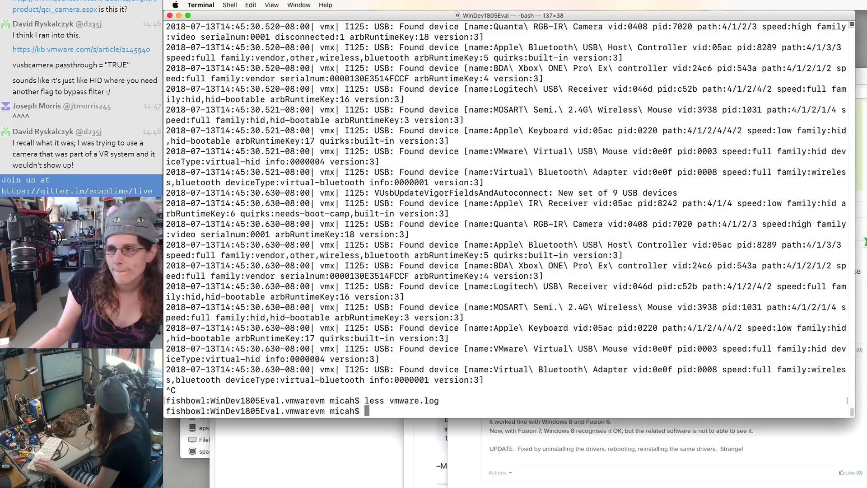
click(860, 86)
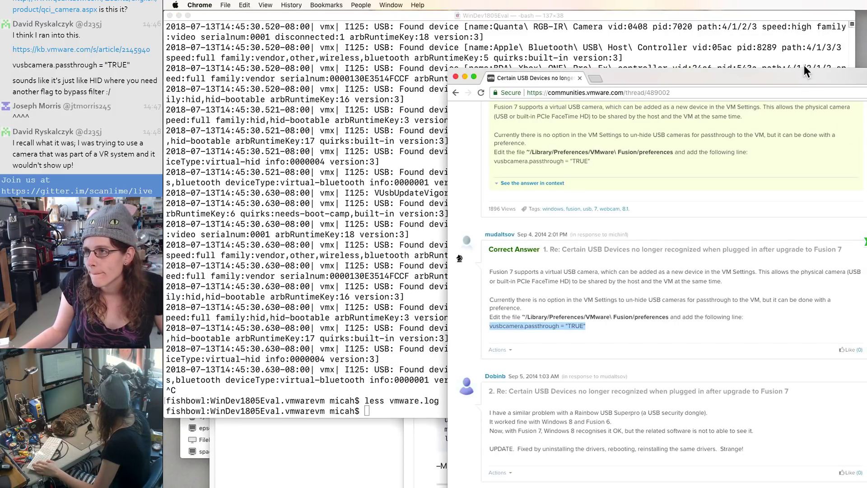
drag(803, 77, 798, 172)
click(768, 85)
key(super+n)
text(cd Library/Pre)
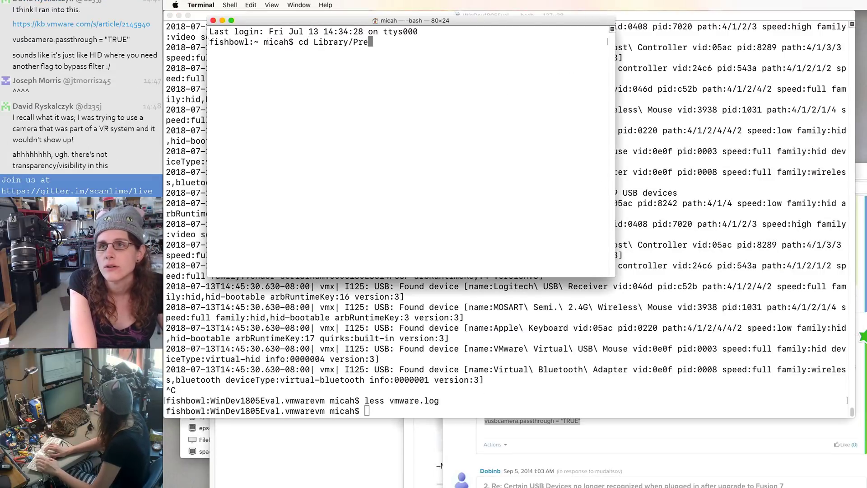
key(Tab)
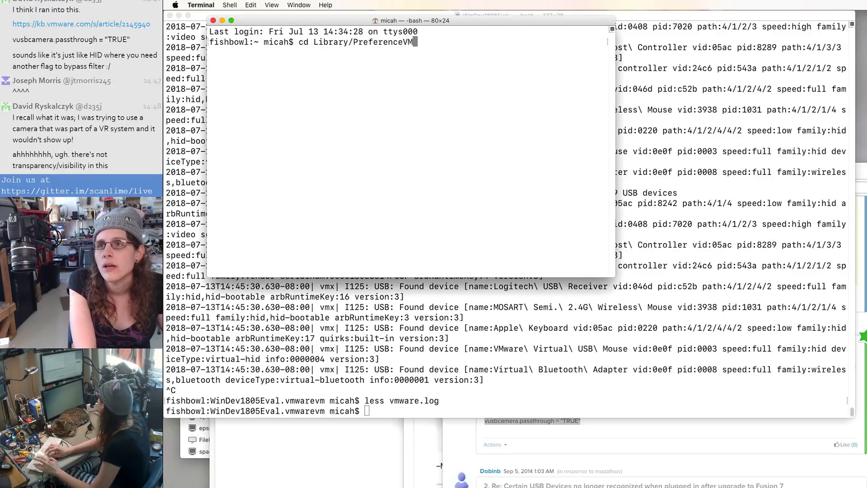
key(Tab)
key(Tab)
key(n)
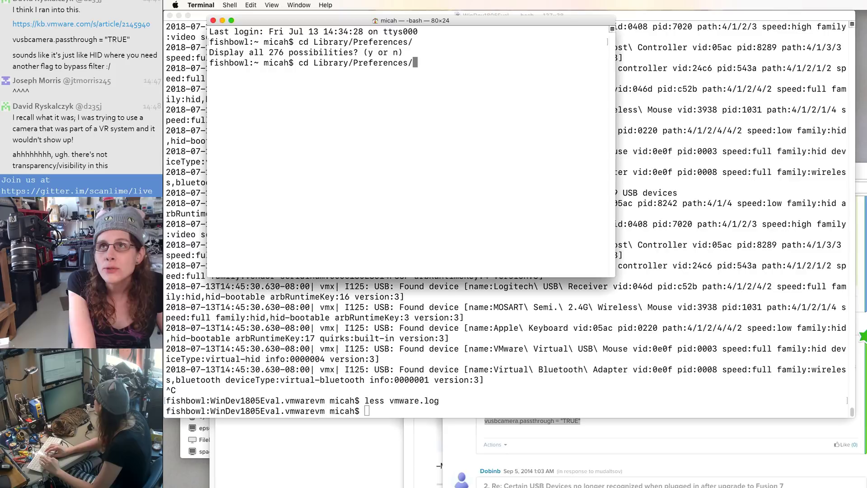
text(VM)
key(Tab)
key(Tab)
key(Tab)
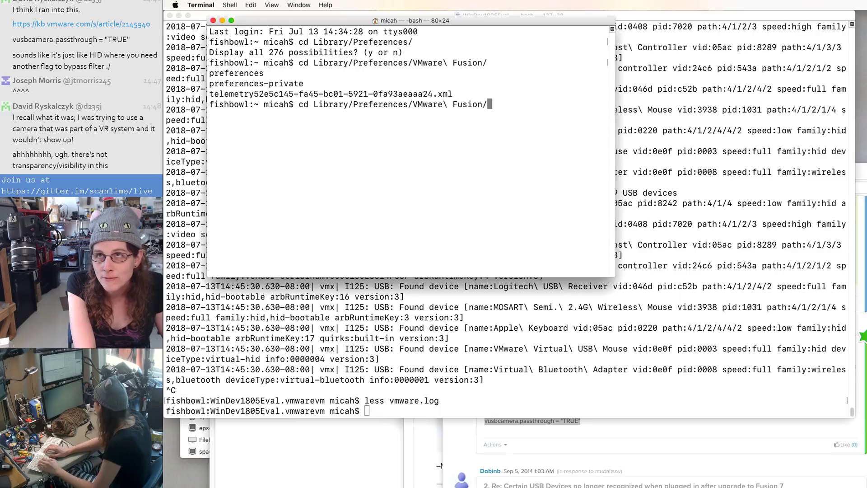
key(Return)
text(ls -l)
key(Return)
Step: Open the preferences file in vim, check for passthrough, and go to its last line
text(vi)
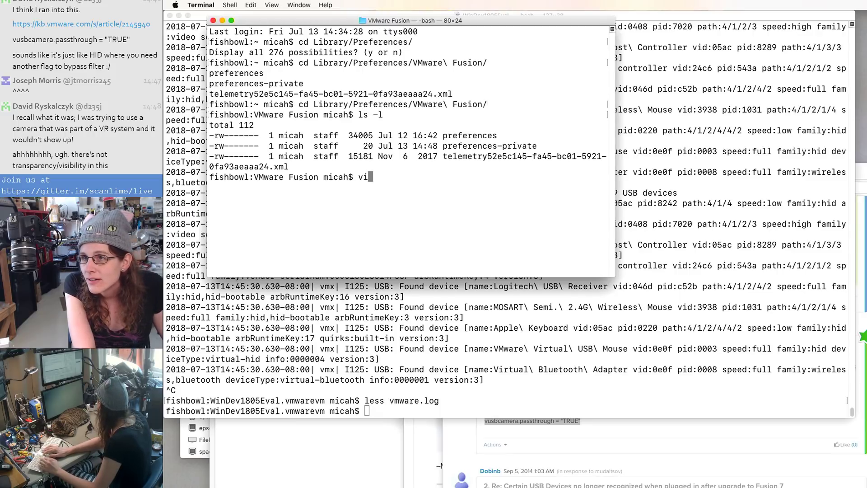
text(m pref)
key(Tab)
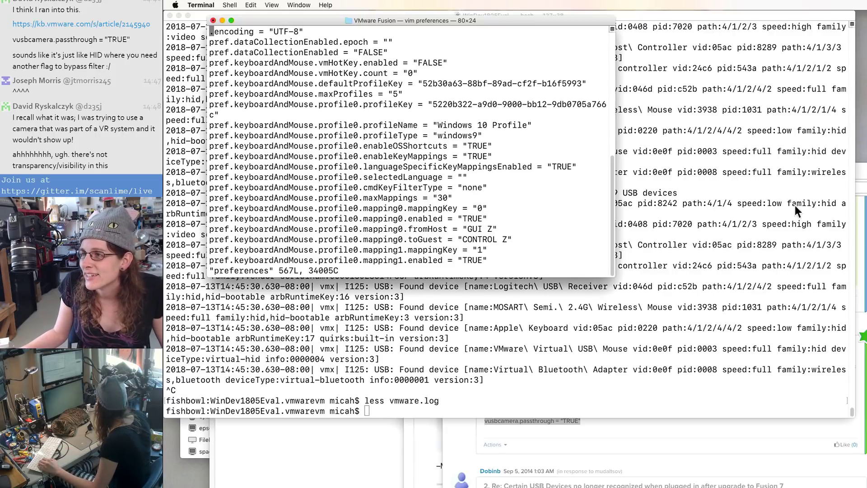
click(861, 225)
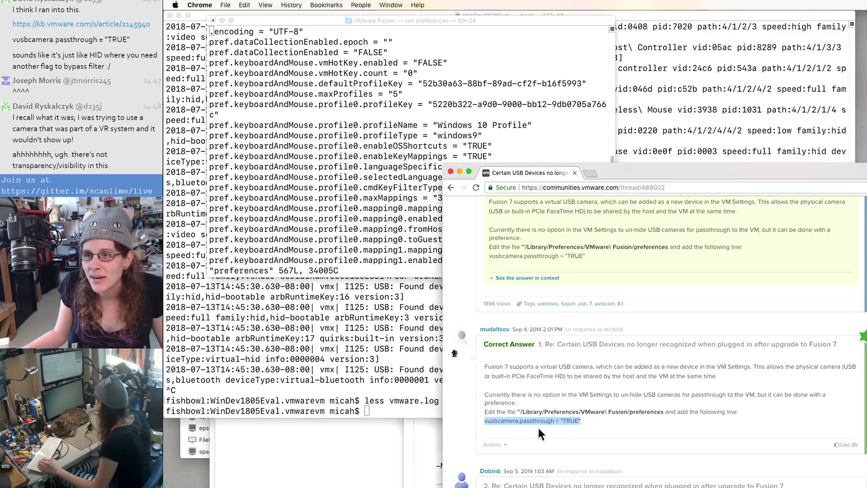
click(388, 134)
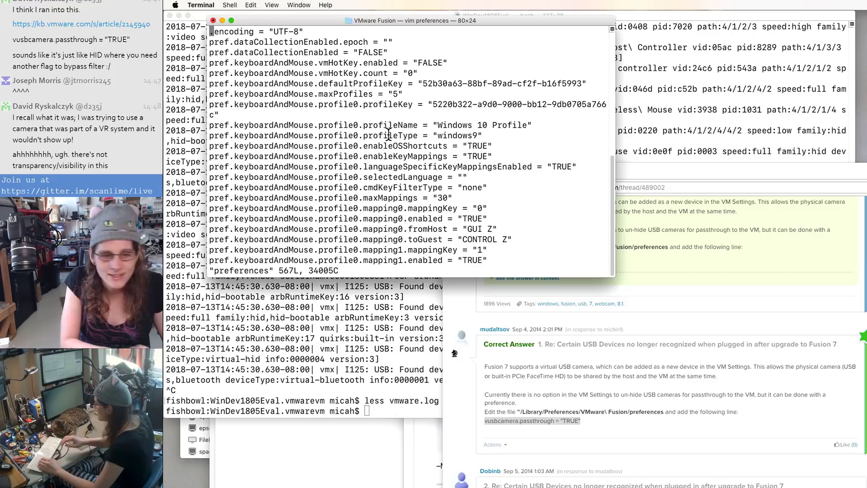
text(/passthrough)
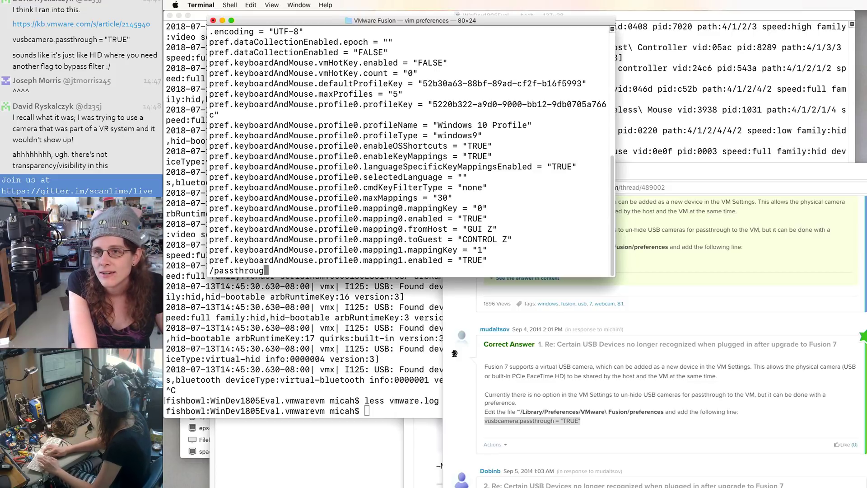
key(Return)
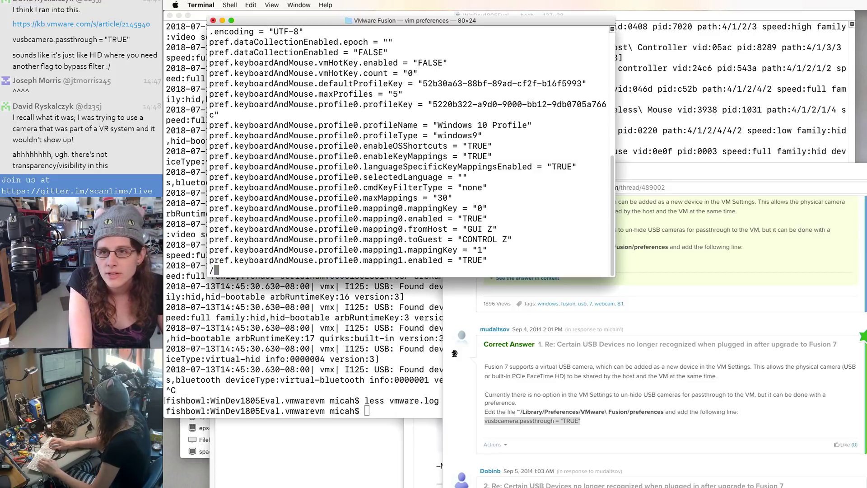
key(ctrl+f)
key(ctrl+f)
key(ctrl+f)
key(ctrl+f)
key(ctrl+f)
key(ctrl+f)
key(ctrl+f)
key(ctrl+f)
key(ctrl+f)
key(ctrl+f)
key(ctrl+f)
key(ctrl+f)
key(ctrl+f)
key(ctrl+f)
key(ctrl+f)
key(ctrl+f)
key(ctrl+f)
key(ctrl+f)
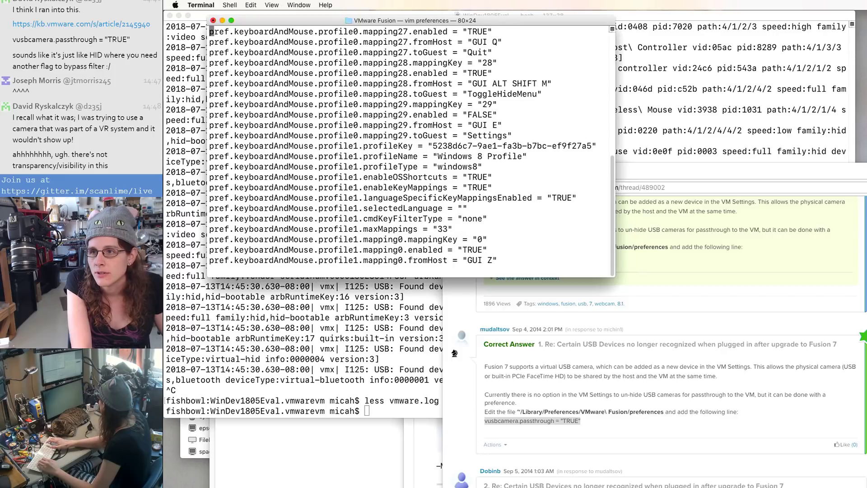
key(ctrl+f)
key(ctrl+f)
key(ctrl+f)
key(ctrl+f)
key(ctrl+f)
key(ctrl+f)
key(ctrl+f)
key(ctrl+f)
key(shift+g)
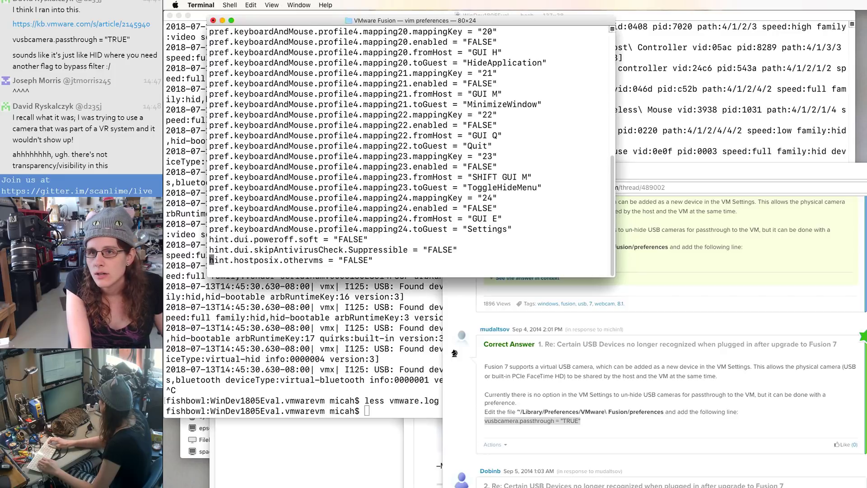
key(j)
key(dollar)
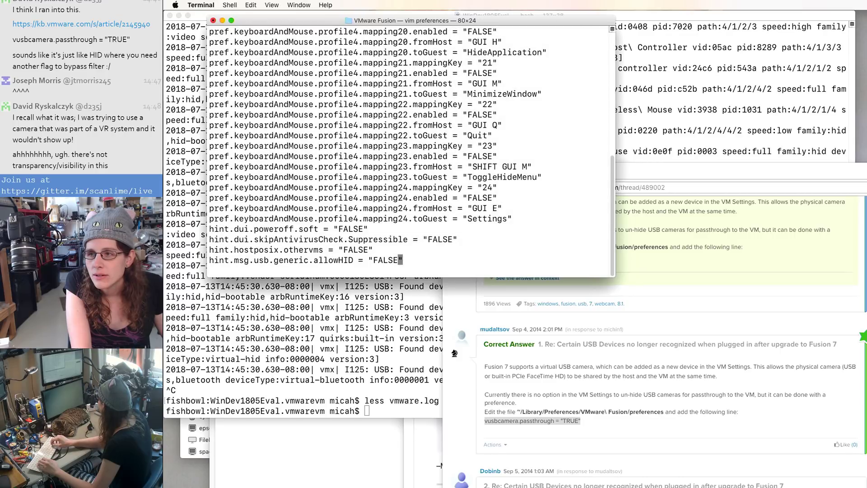
Step: Append vusbcamera.passthrough = "TRUE" on a new line and save with :wq
key(A)
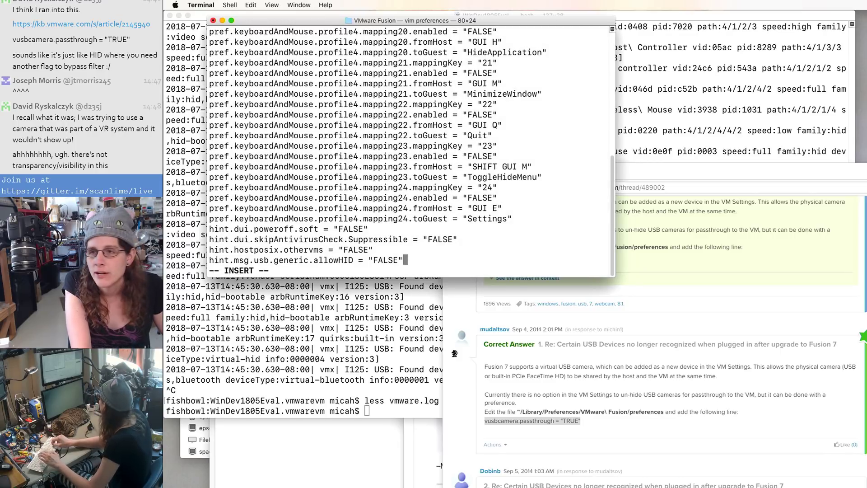
key(Return)
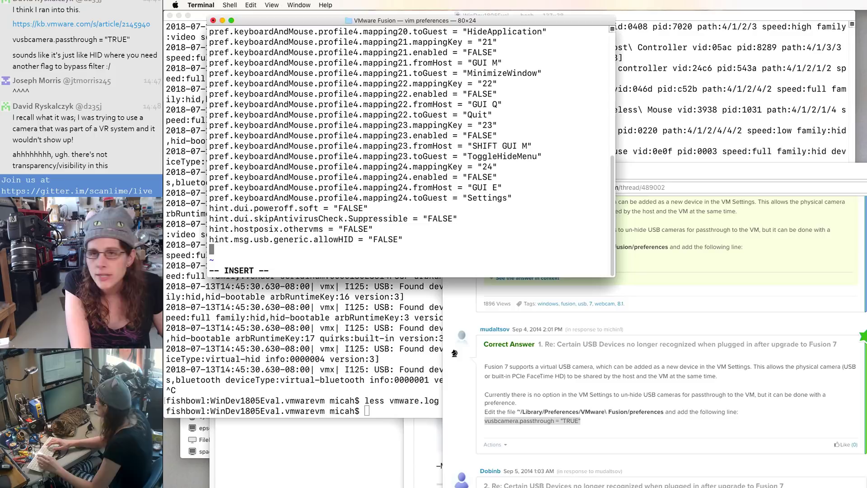
text(vusbca)
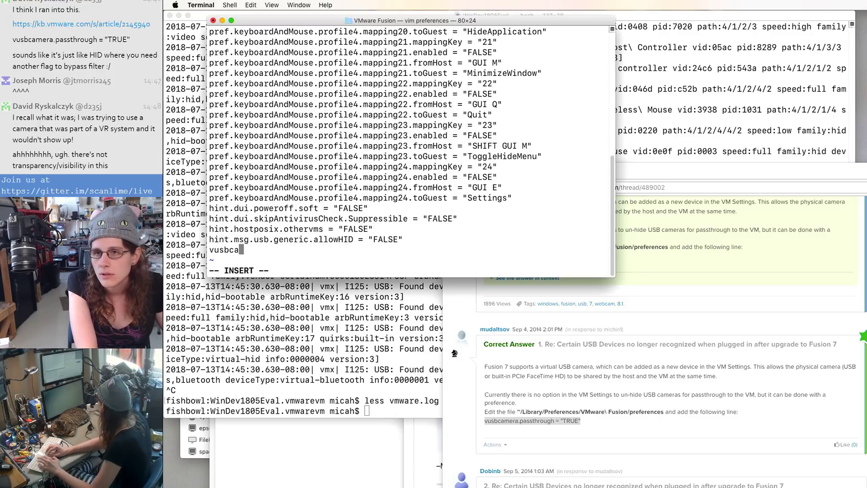
text(mera.pas)
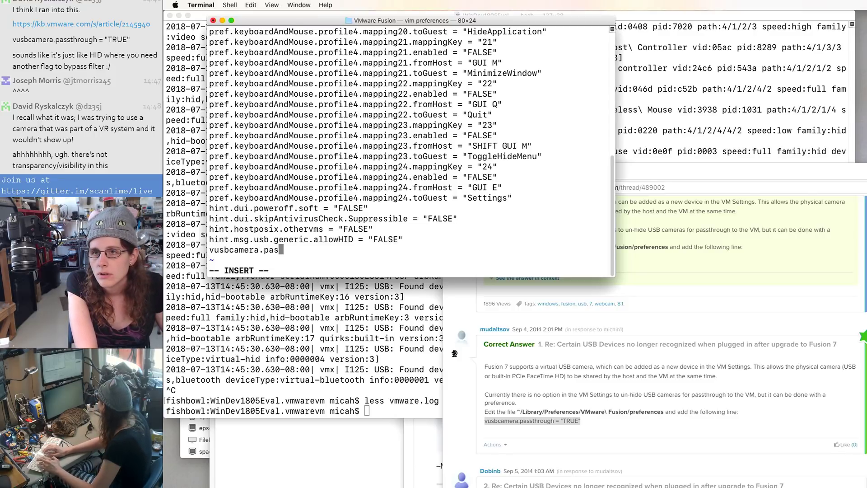
text(sthrough = "TRUE")
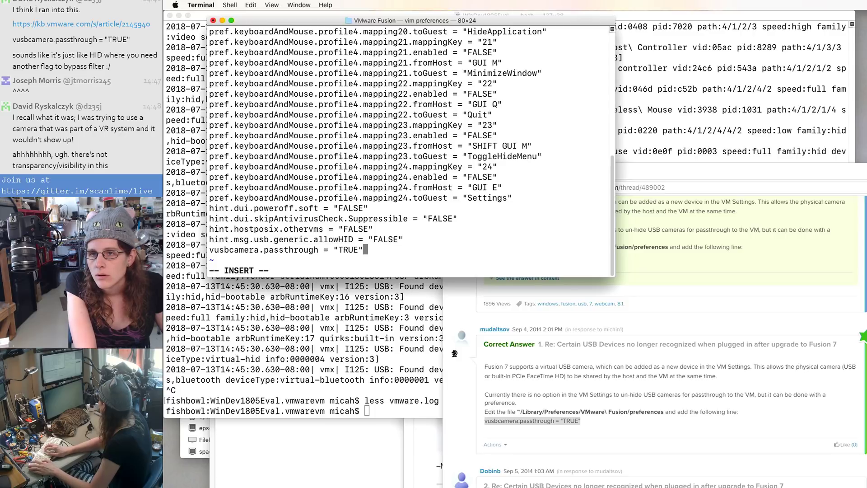
key(Escape)
text(:wq)
key(Return)
Step: Run grep -r vusbcamera across /Applications/VMware Fusion.app/Contents and review the matches
text(cd /)
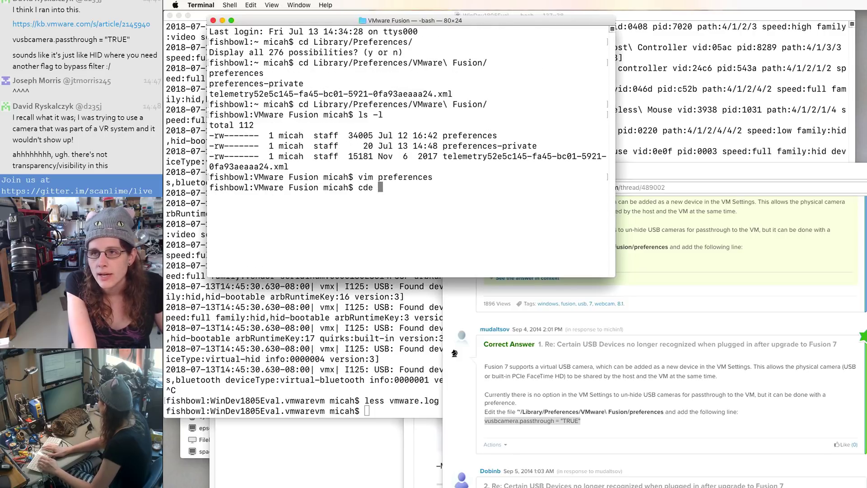
text(Applications/VMware\ Fusion.app/Contents/)
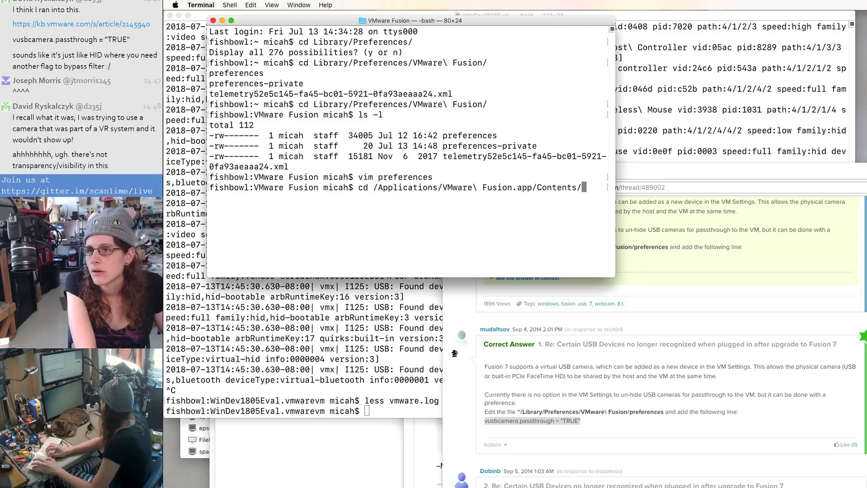
key(Return)
text(ls)
key(Return)
text(grep -r vusbcamera .)
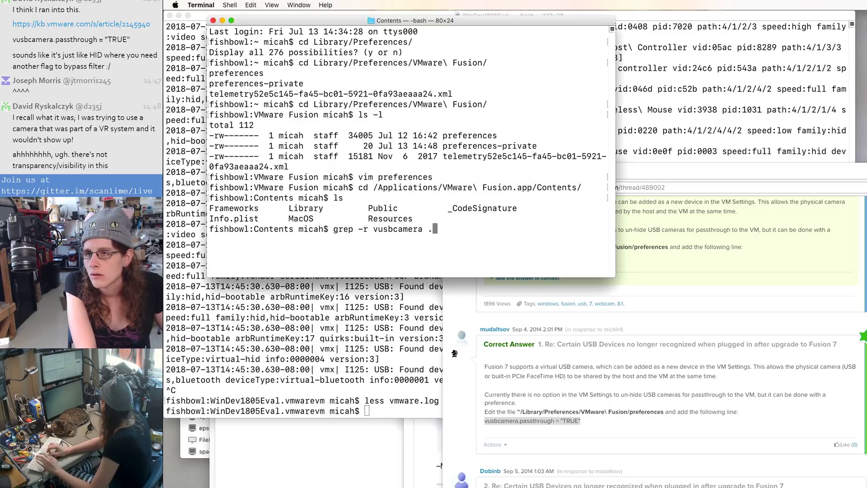
key(Return)
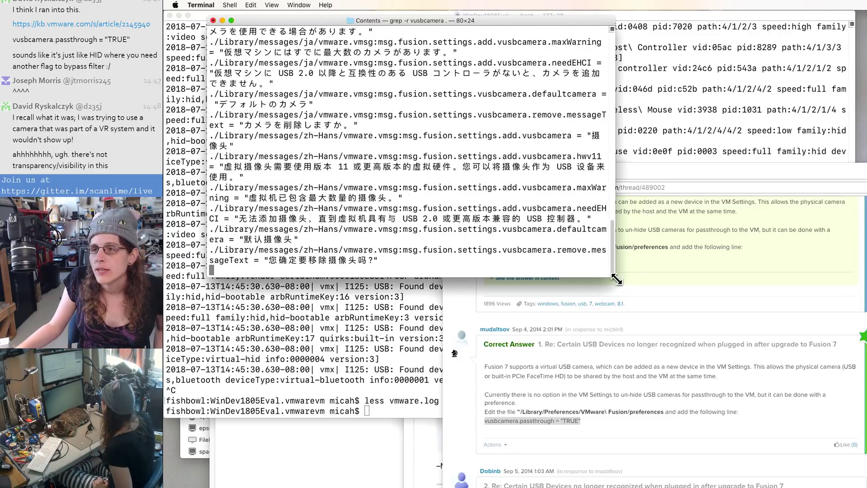
drag(615, 278, 833, 463)
scroll(522, 371, up, 1)
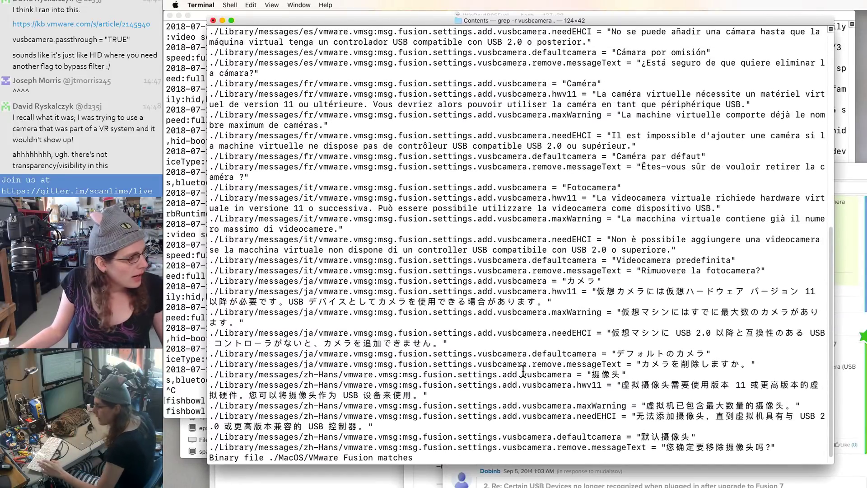
scroll(522, 370, up, 20)
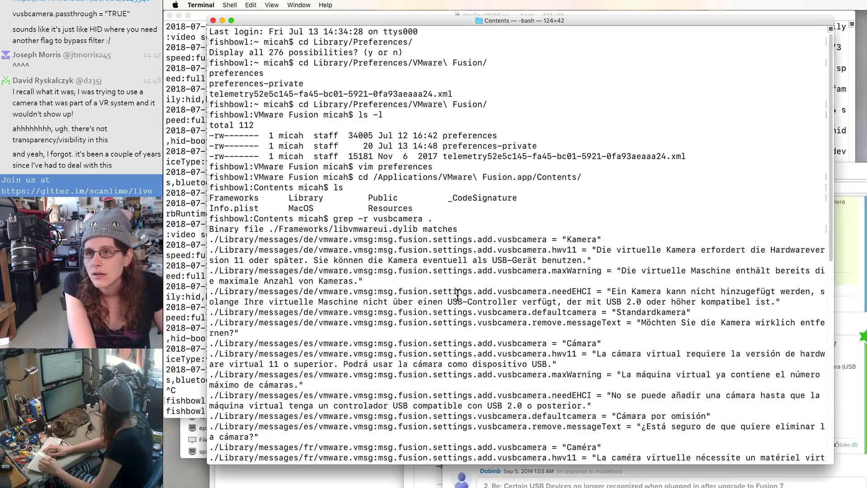
key(Return)
Step: In the Frameworks folder, pipe strings of libvmwareui.dylib into less
text(cd F)
key(Tab)
key(Return)
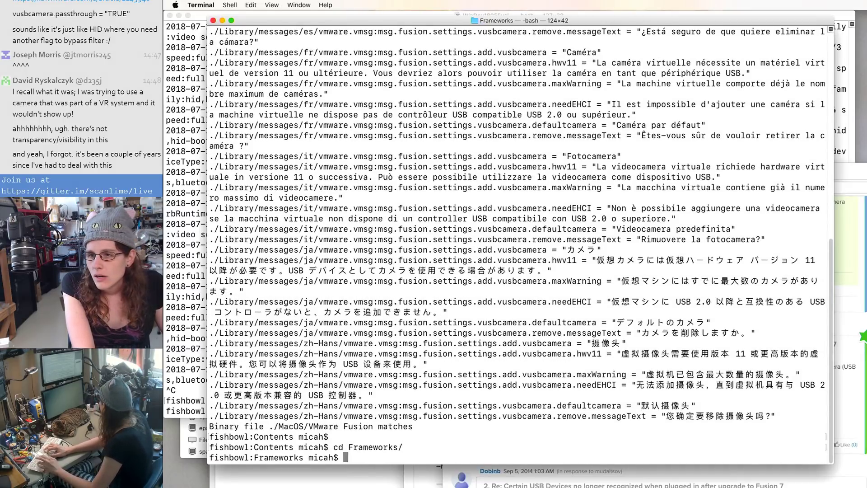
text(ls -l)
key(Return)
text(strings libv)
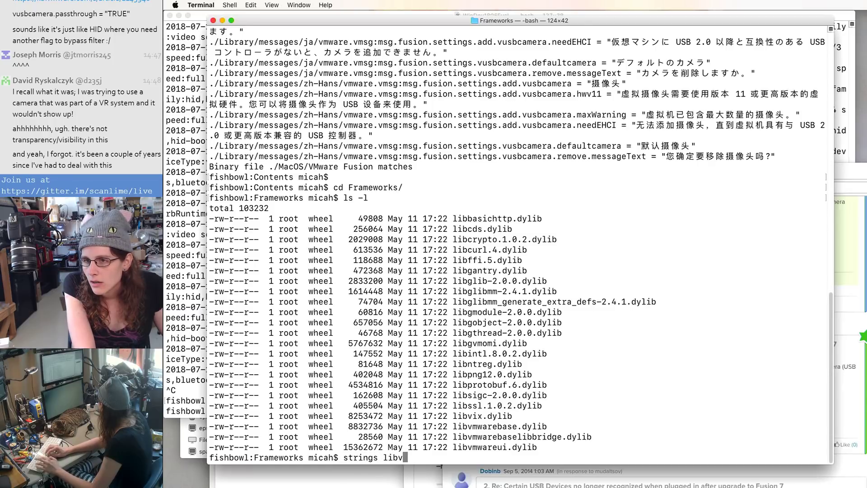
text(mw)
key(Tab)
text(u)
key(Tab)
text(| less)
key(Return)
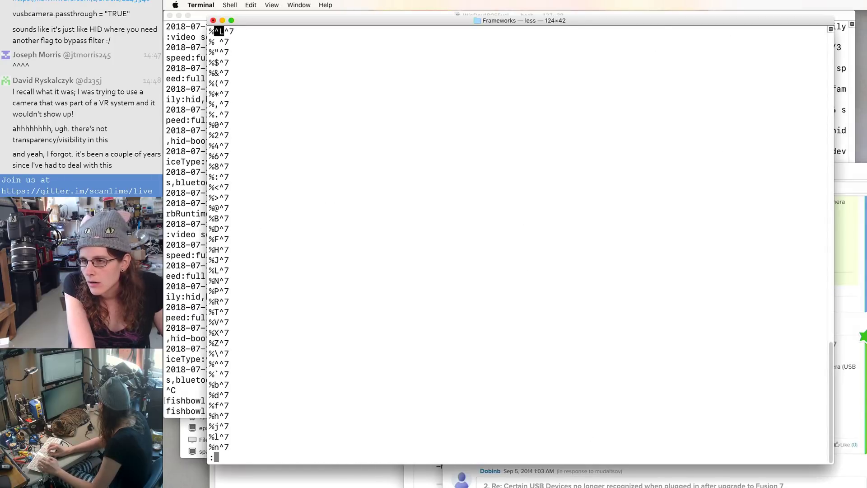
Step: Search the strings for vusbcamera and highlight the vusbcamera.passthrough string
text(vusbcamera)
key(Return)
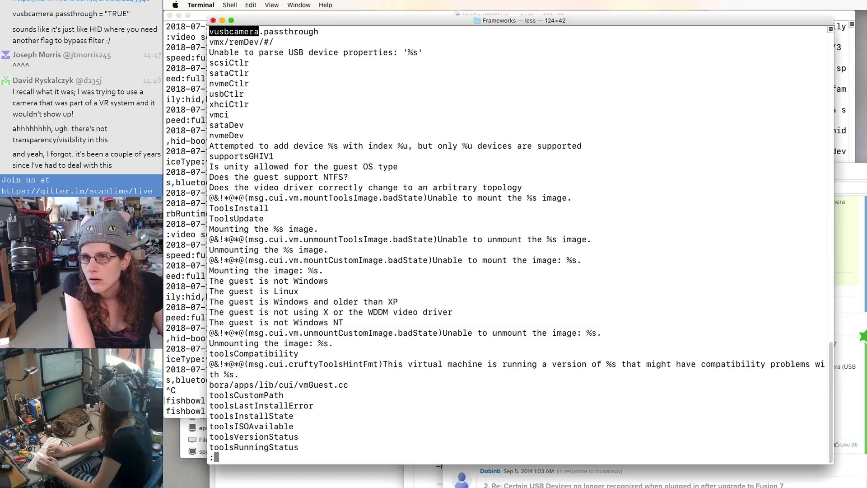
key(Up)
key(Up)
key(Up)
key(Up)
key(Up)
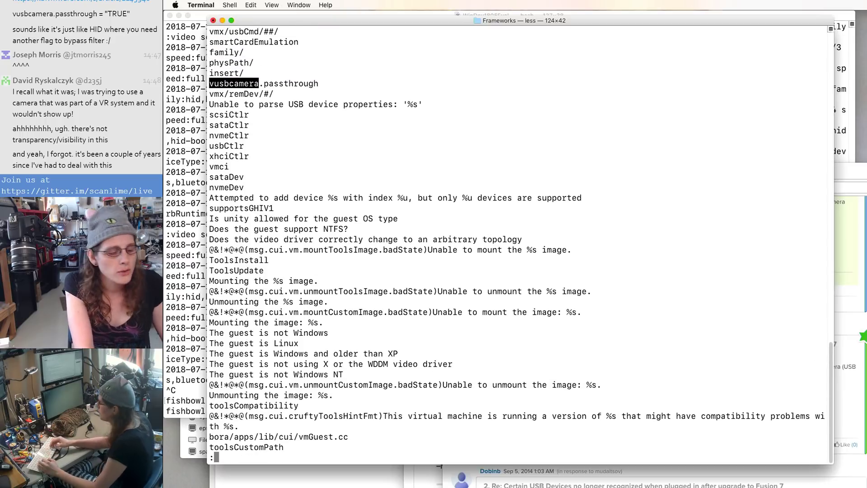
key(n)
key(n)
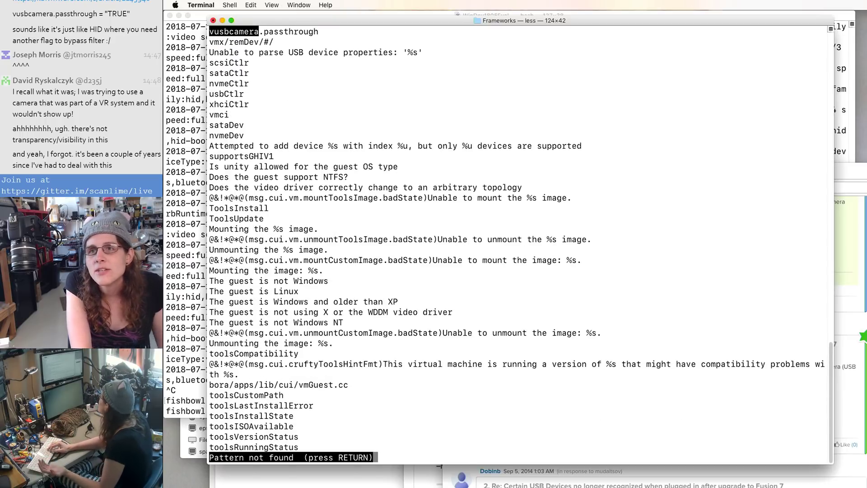
key(Up)
key(Up)
key(Up)
key(Up)
key(Up)
key(Up)
key(Up)
key(Up)
key(Up)
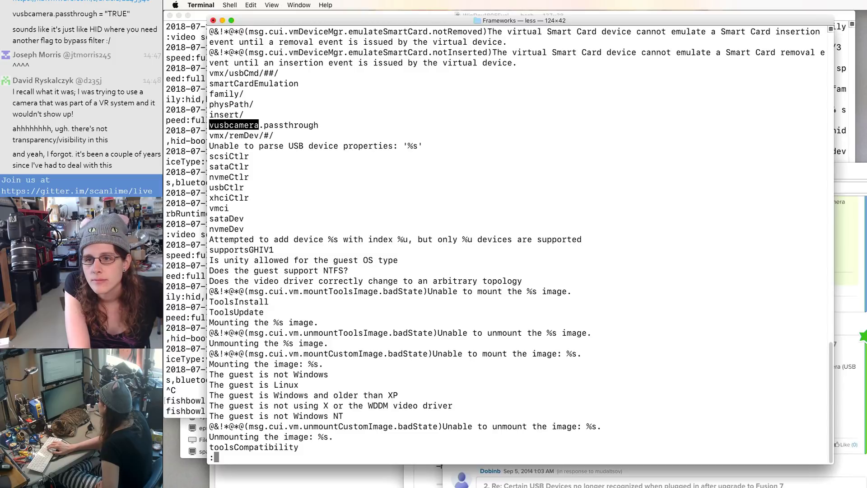
key(Up)
key(Up)
key(Up)
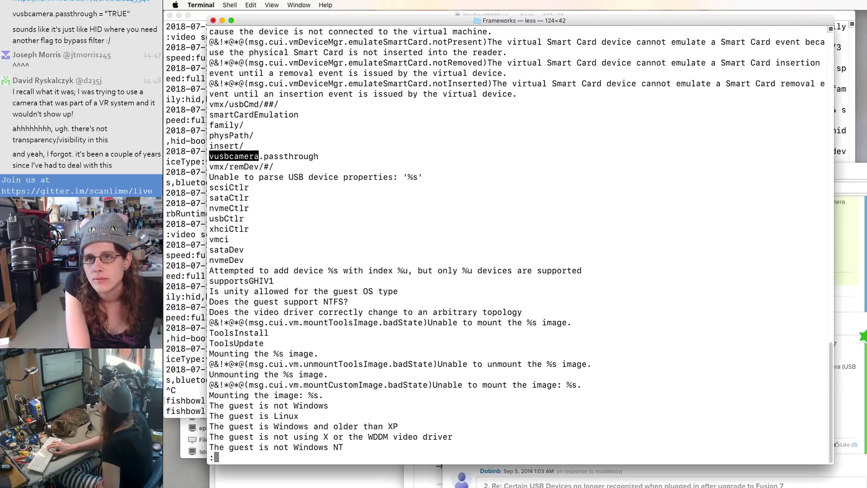
key(Up)
key(Up)
key(Up)
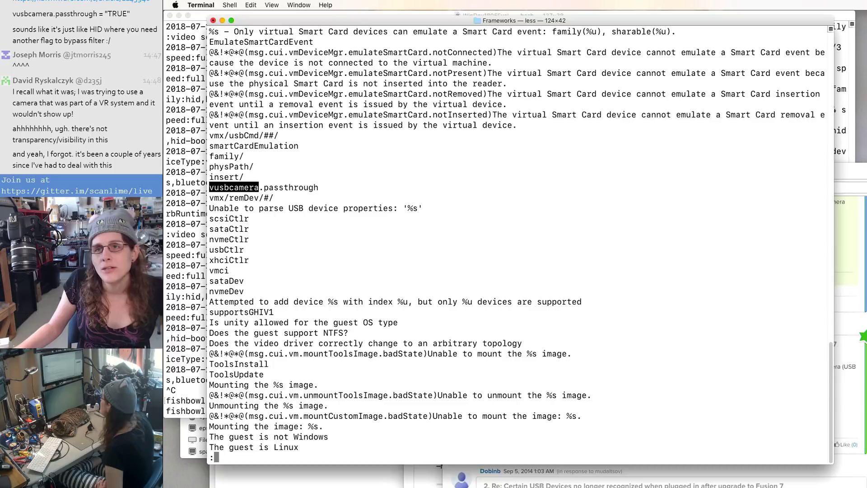
drag(274, 198, 210, 199)
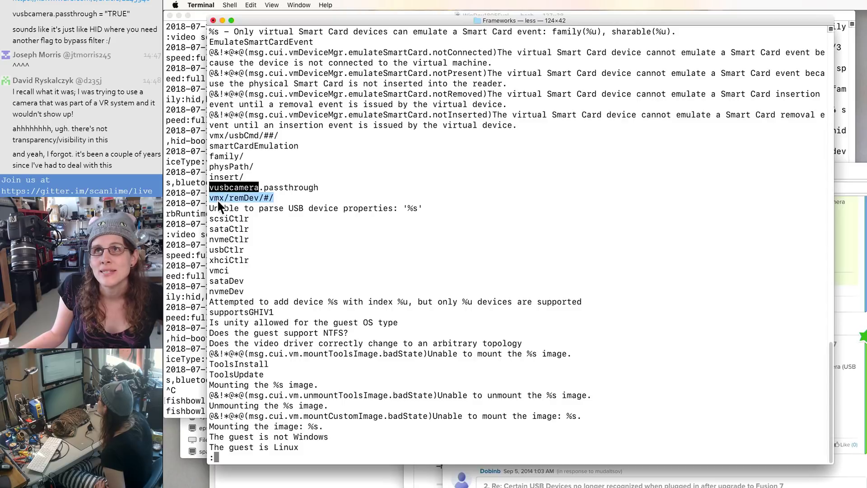
click(254, 189)
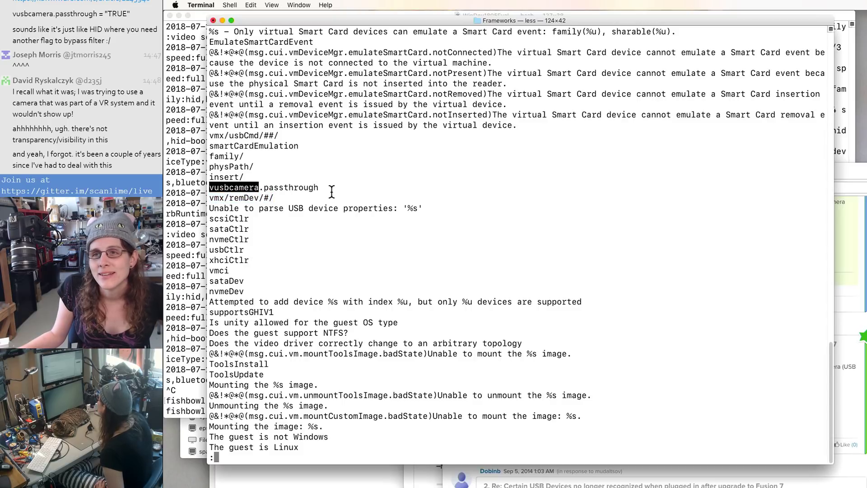
drag(331, 191, 199, 188)
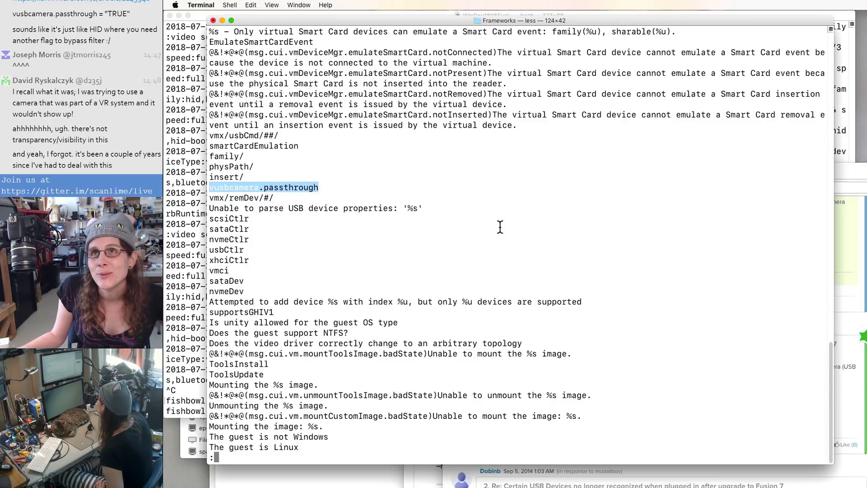
click(399, 208)
Step: Read the surrounding strings, including the remote device errors, near the match
key(Up)
key(Up)
key(Up)
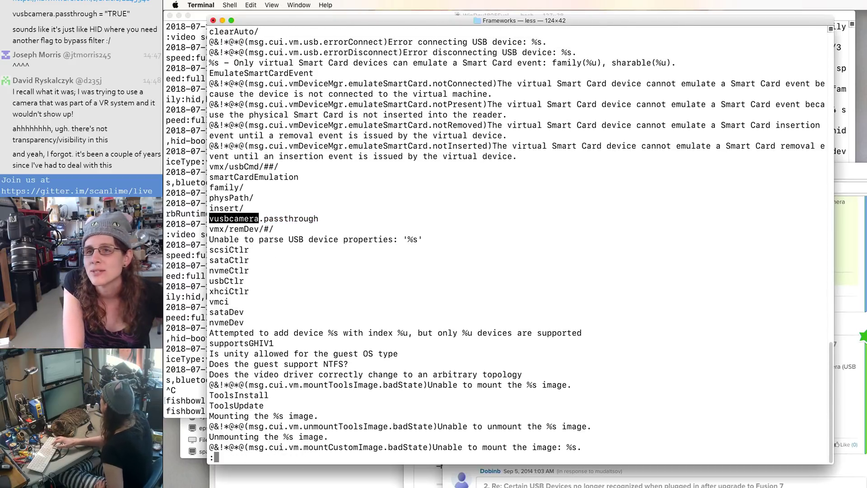
key(Up)
key(Up)
key(Up)
key(Up)
key(Up)
key(Up)
key(Up)
key(Up)
key(Up)
key(Up)
key(Up)
key(Up)
key(Up)
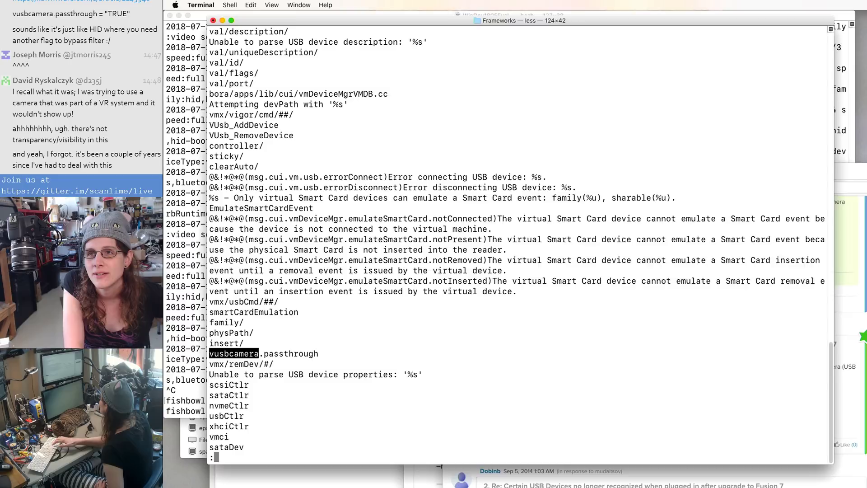
key(Up)
key(Up)
key(Up)
key(Up)
key(Up)
key(Up)
key(Up)
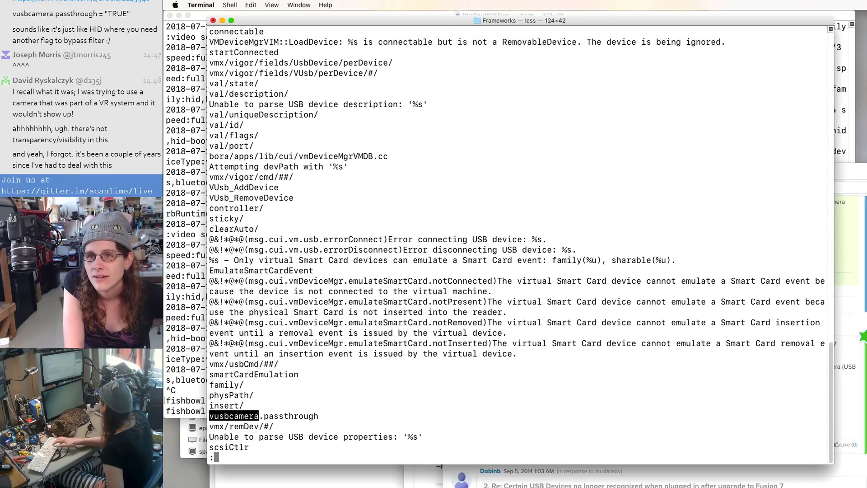
key(Up)
key(Up)
key(Up)
key(Up)
key(Up)
key(Up)
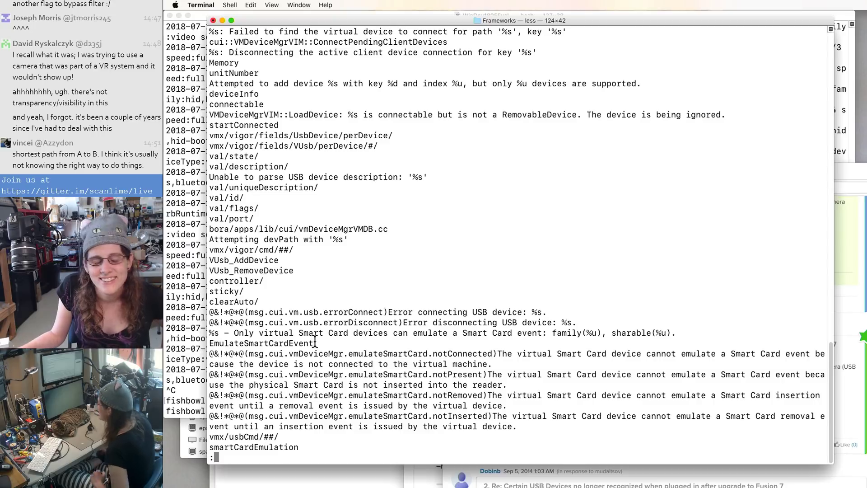
key(Down)
key(Down)
key(Down)
key(Down)
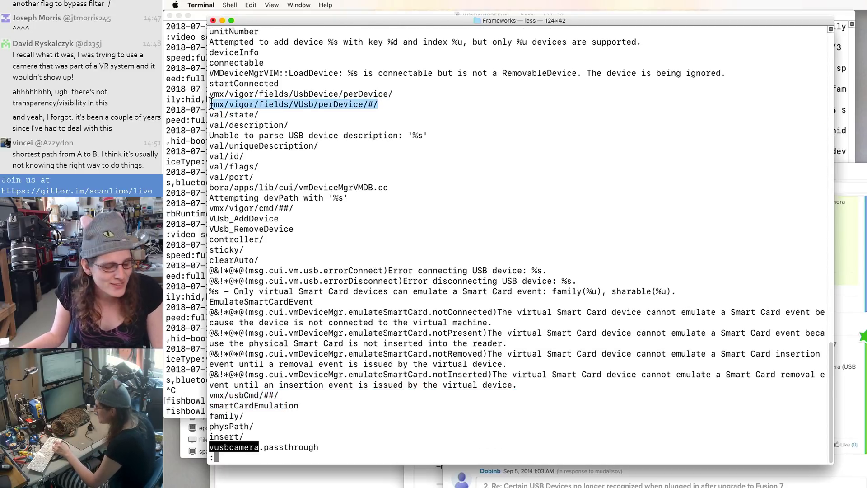
key(Up)
key(Up)
key(Up)
key(Up)
key(Up)
key(Up)
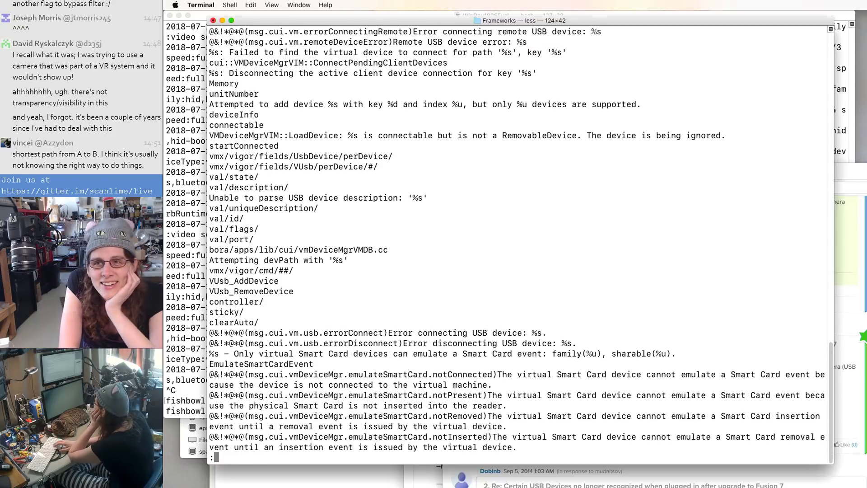
key(Up)
key(Up)
key(Up)
key(Up)
key(Up)
key(Up)
key(Up)
key(Up)
key(Up)
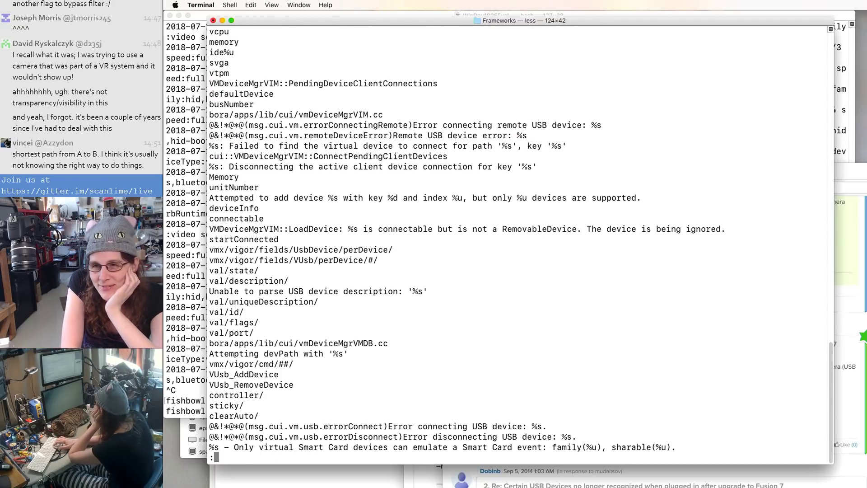
key(Up)
key(Up)
key(Up)
key(Up)
key(Up)
key(Up)
key(Up)
key(Up)
key(Up)
key(Up)
key(Up)
key(Up)
key(Up)
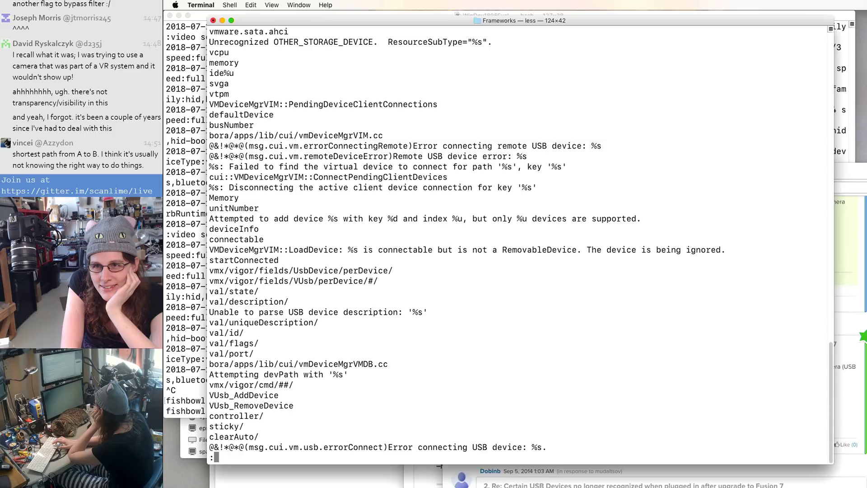
key(space)
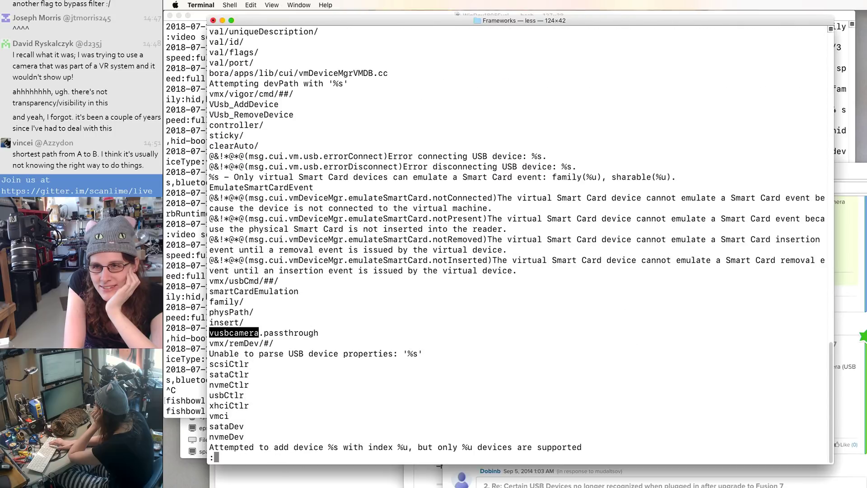
key(b)
key(b)
key(b)
key(b)
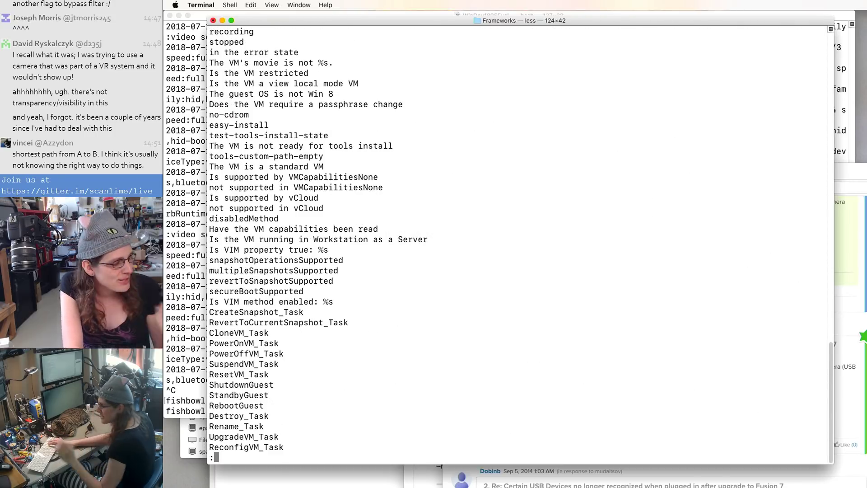
Step: Quit less, return home with cd, close the Terminal window, and open Spotlight
text(q)
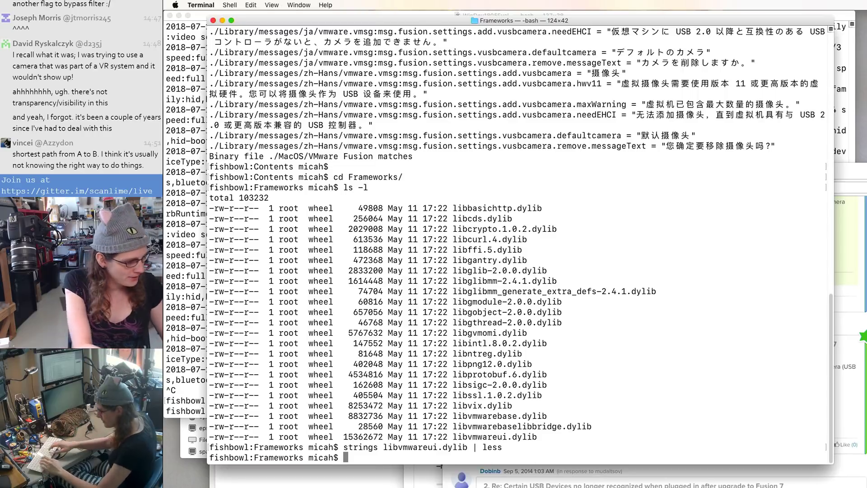
text(cd)
key(Return)
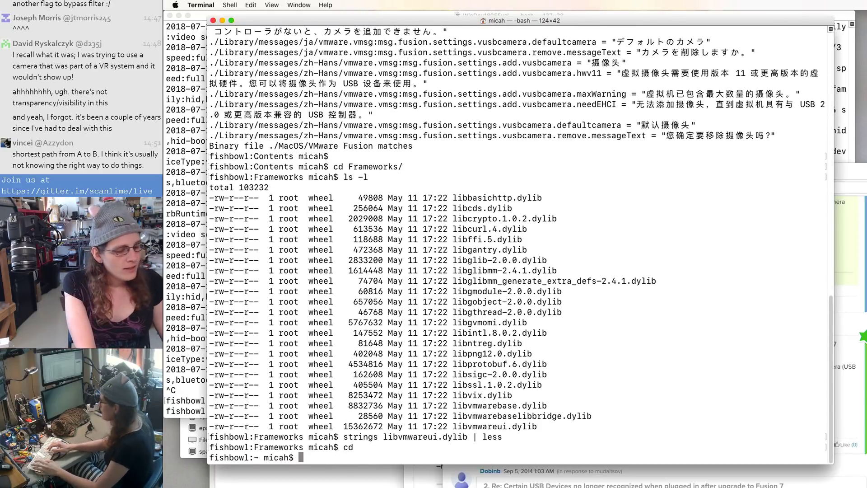
key(super+w)
key(super+space)
Step: Launch VMware Fusion and resume the WinDev1805Eval and Ubuntu 64-bit 16.04.1 VMs
text(vm)
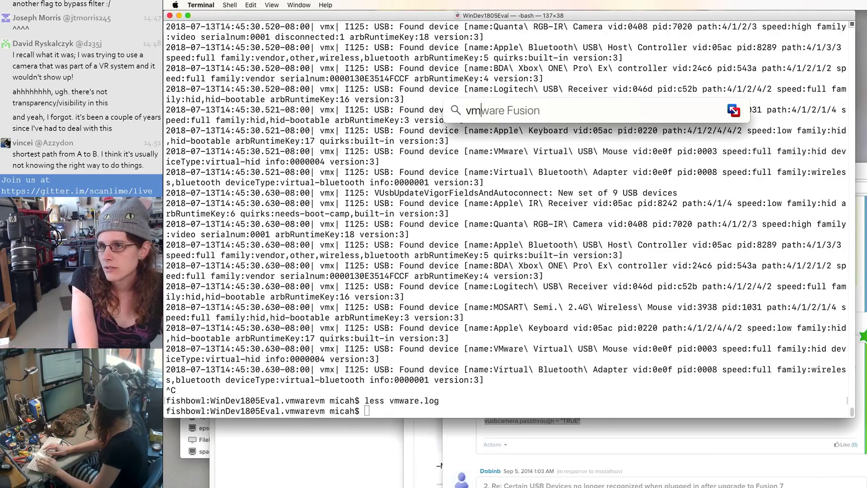
key(Return)
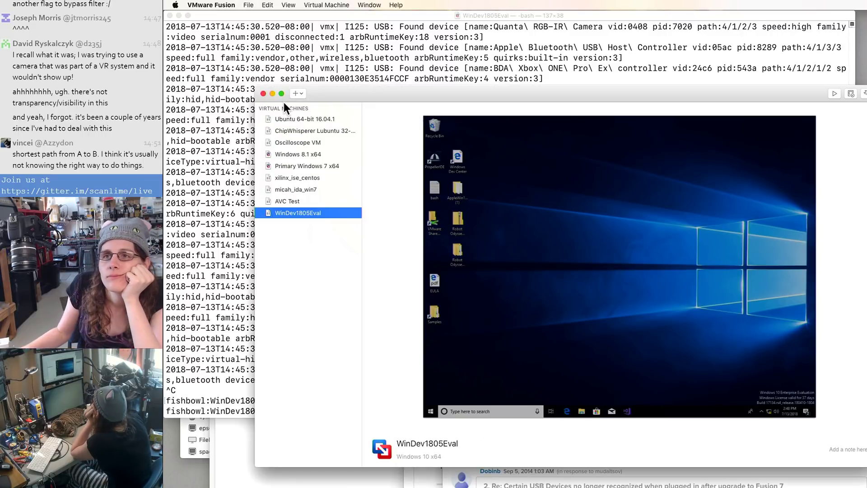
click(304, 4)
click(286, 237)
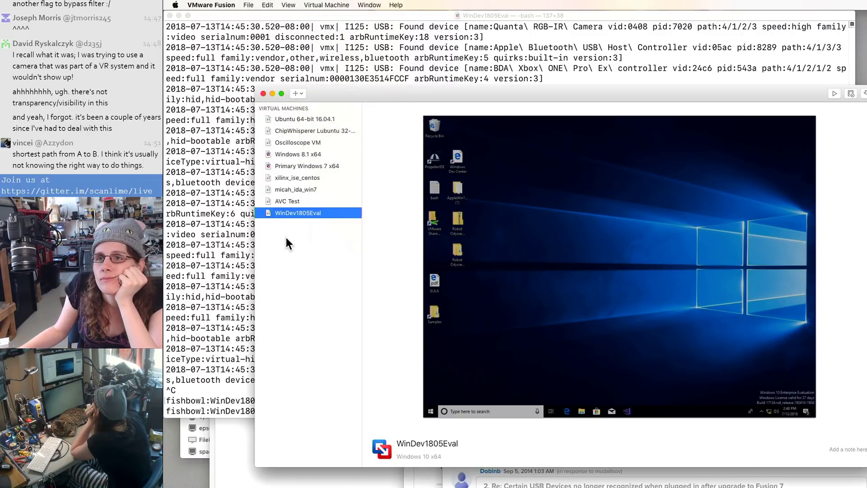
double_click(296, 212)
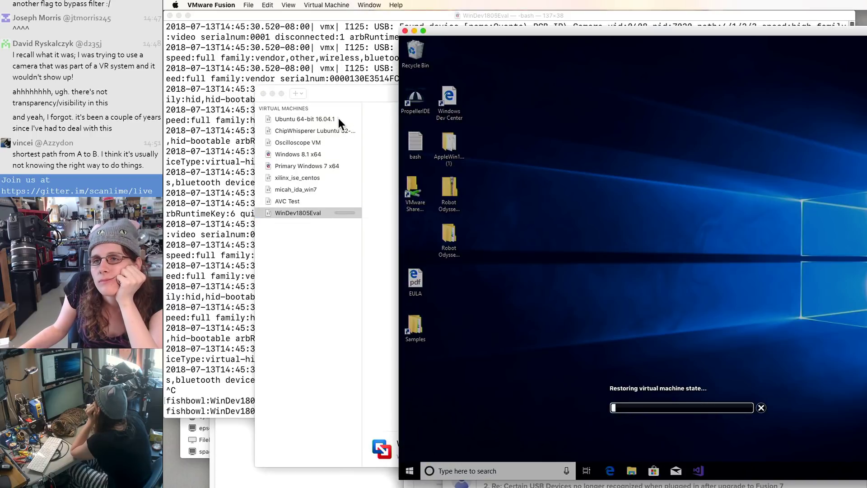
double_click(337, 119)
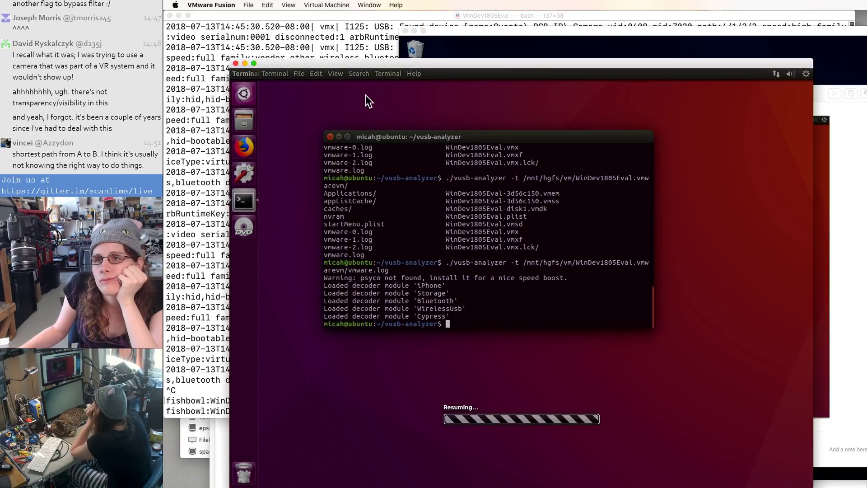
Step: Check the Ubuntu VM's USB device list and dismiss it without connecting anything
click(443, 27)
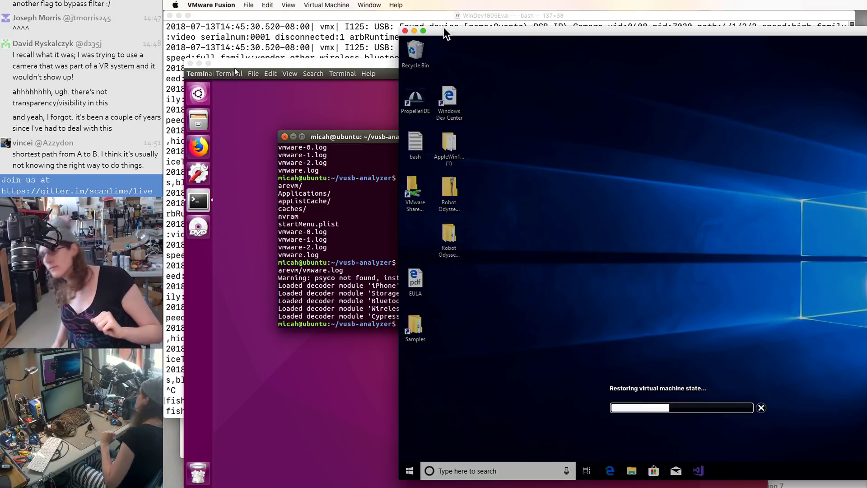
click(327, 110)
click(326, 5)
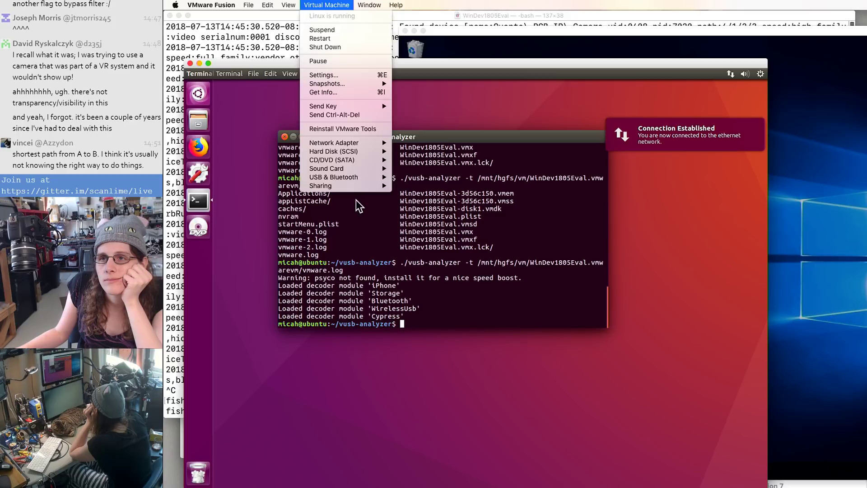
mouse_move(360, 177)
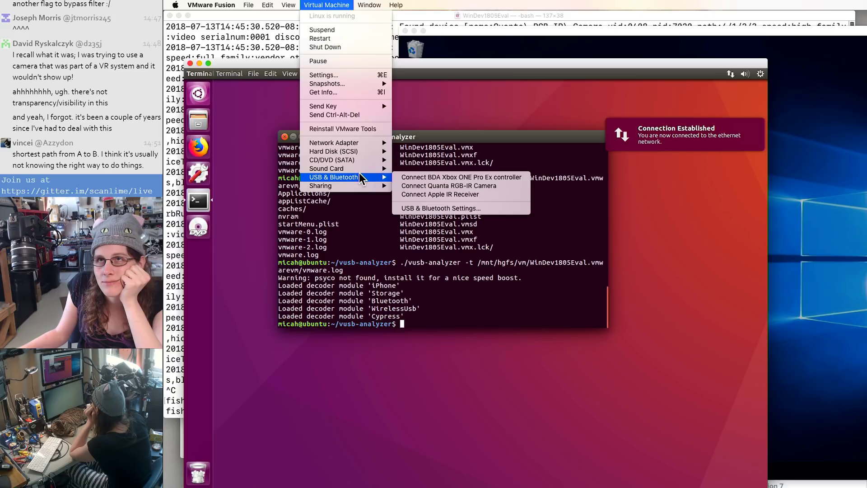
click(254, 161)
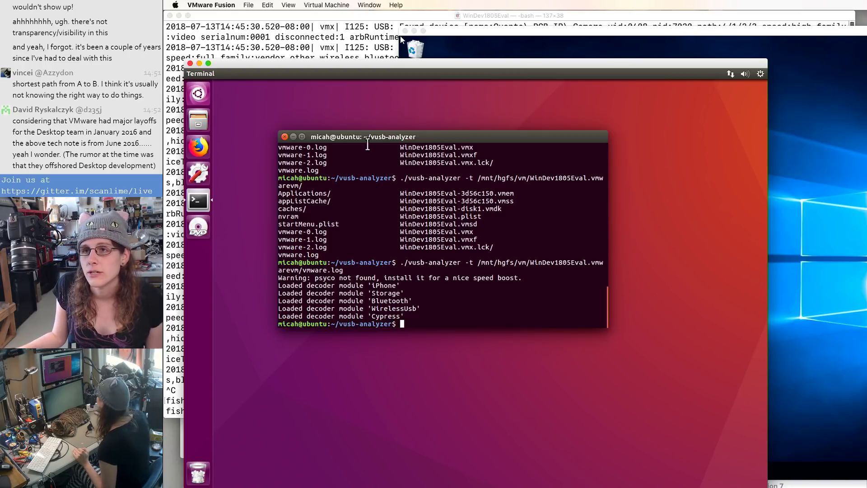
Step: Drag the Ubuntu VM window down and bring the Virtual Machine Library forward
drag(347, 66, 356, 412)
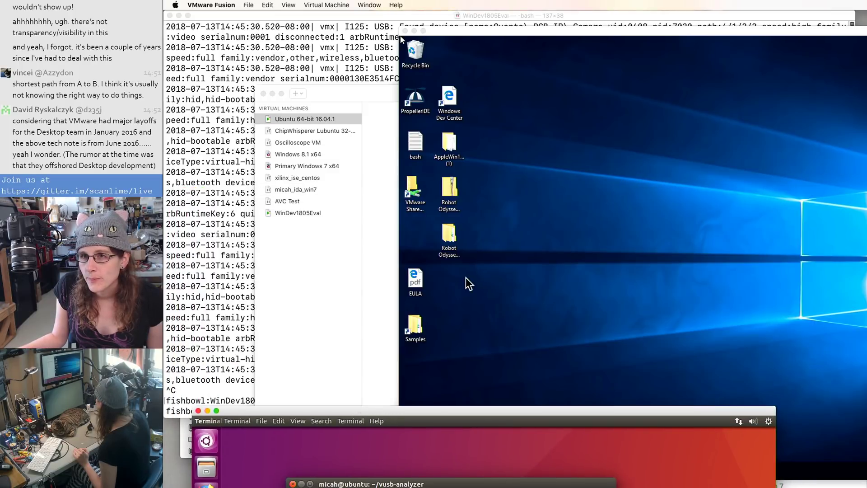
click(320, 241)
Step: List the VM folder's files and start following vmware.log with tail -F
click(525, 66)
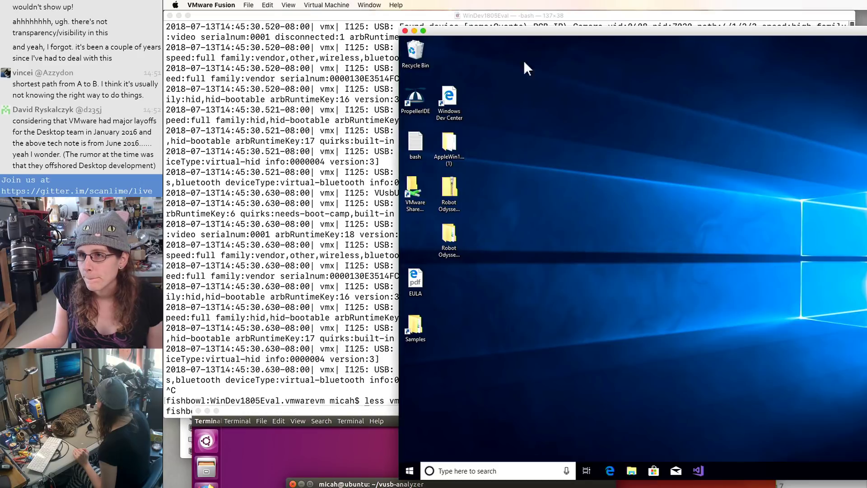
drag(503, 31, 485, 28)
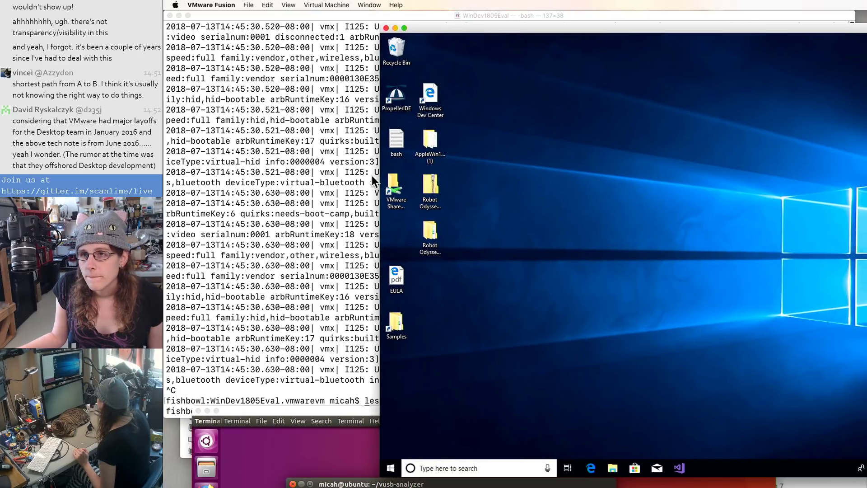
click(248, 130)
text(l)
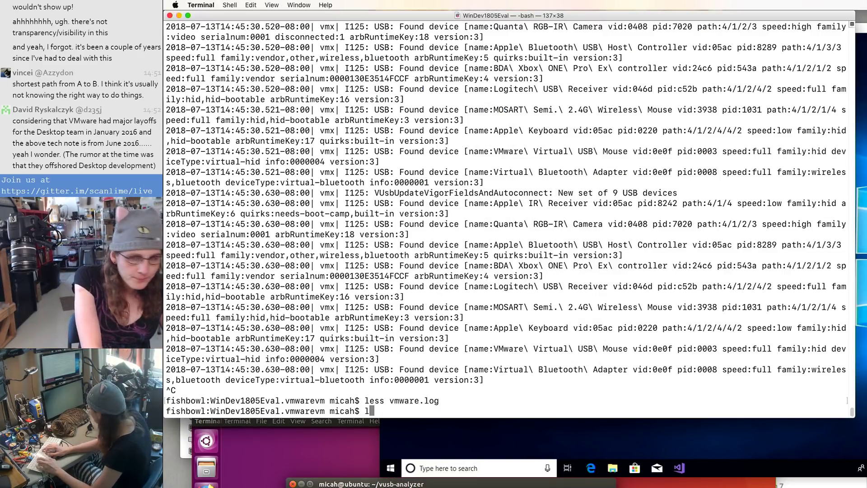
text(s -l)
key(Return)
text(tail -F vmware)
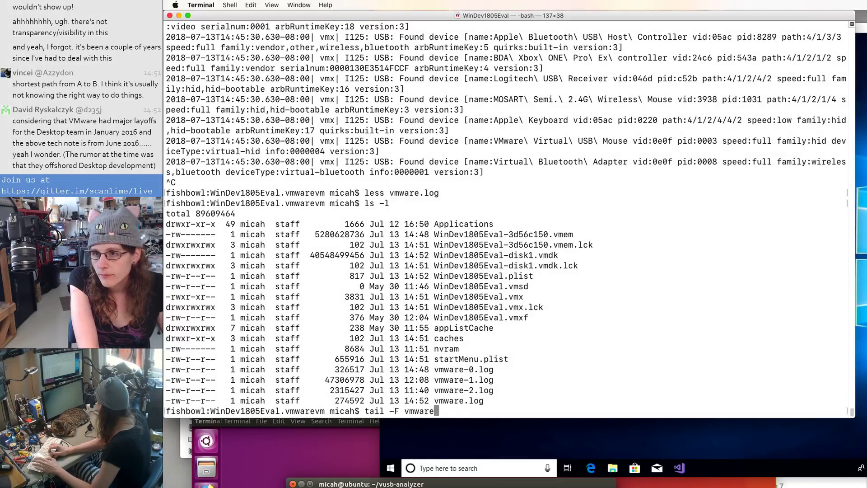
text(.log)
key(Return)
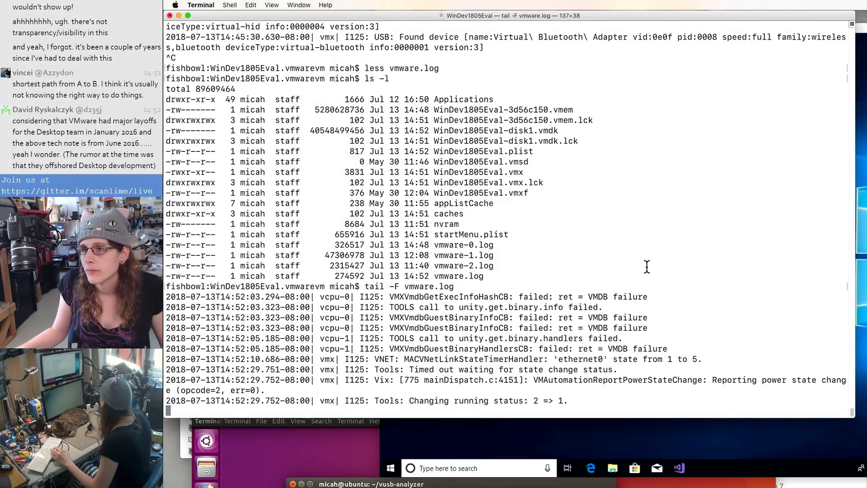
Step: Connect the Quanta RGB-IR Camera to the Windows 10 VM
key(super+Tab)
click(266, 6)
mouse_move(316, 6)
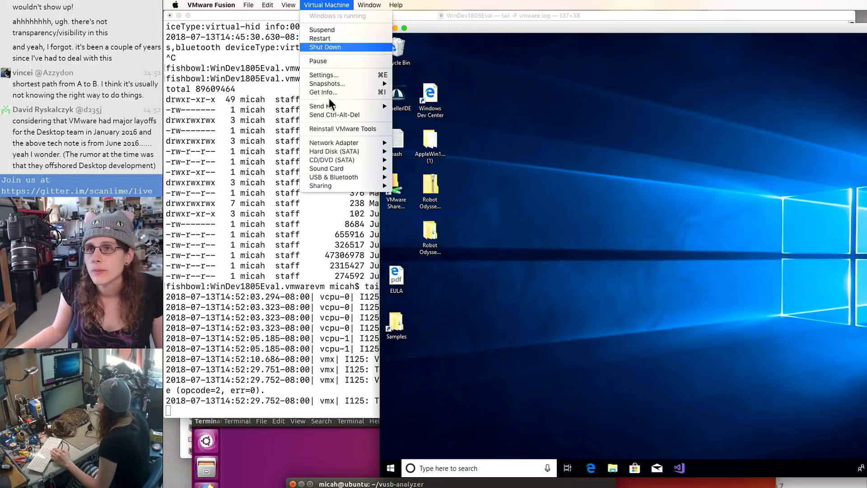
mouse_move(331, 179)
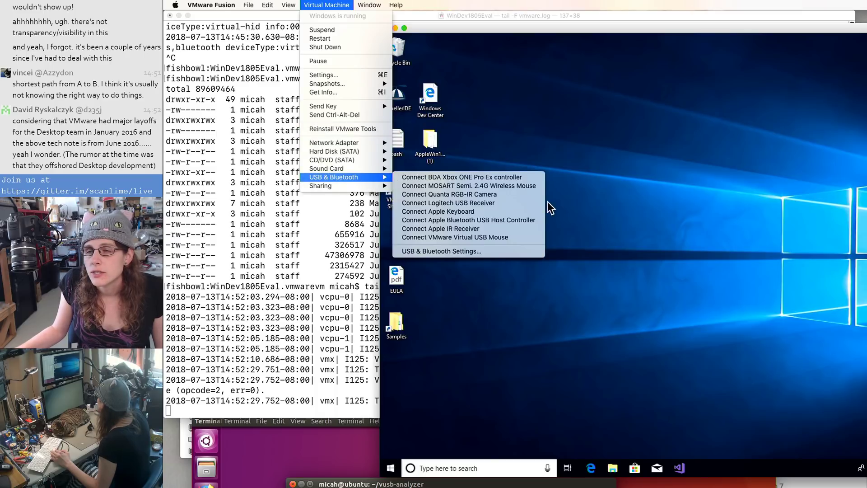
click(520, 195)
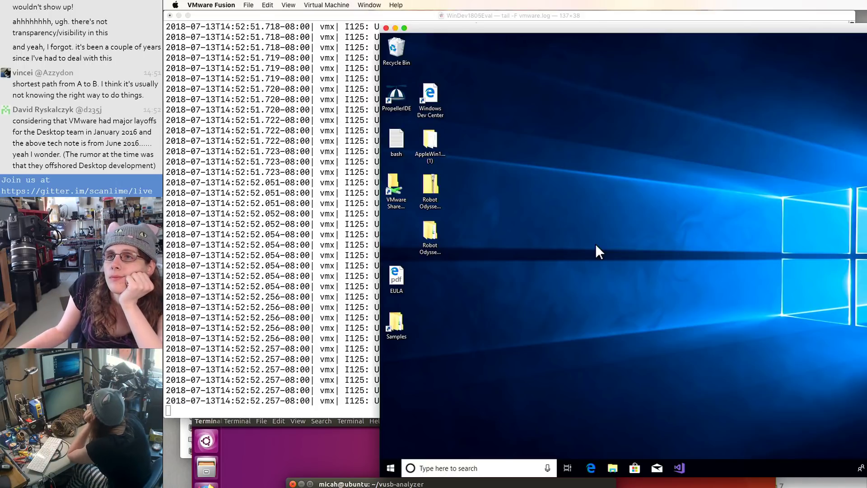
Step: Mark the current position in the streaming log with blank lines, then return to the VM
click(296, 248)
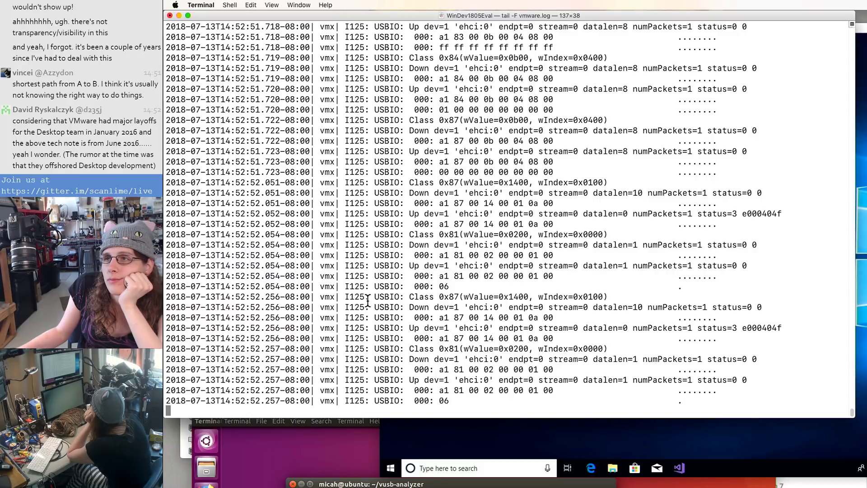
scroll(368, 301, up, 8)
scroll(368, 301, down, 8)
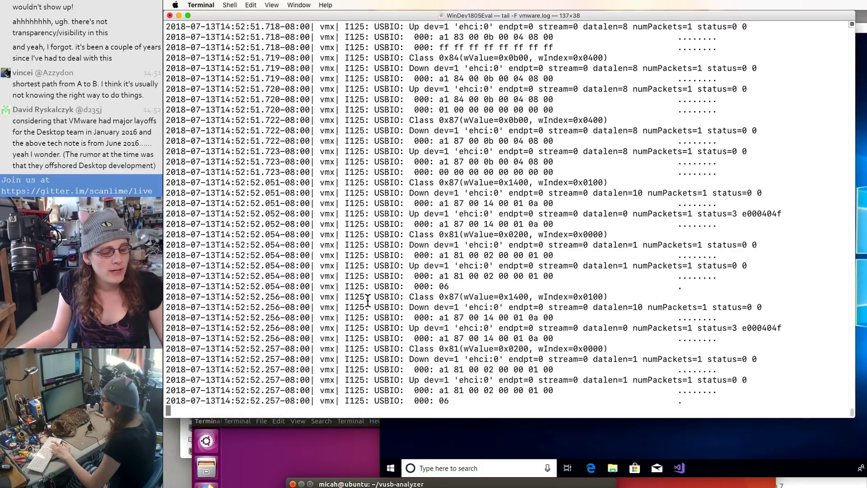
key(Return)
key(Return)
key(Return)
click(494, 446)
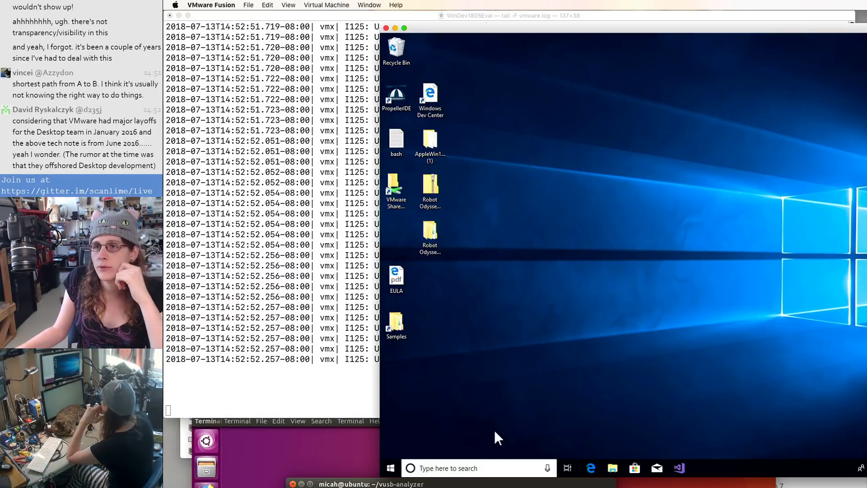
Step: Search 'device' from the Windows Start menu to open Device Manager, moving the VM aside
drag(489, 29, 440, 22)
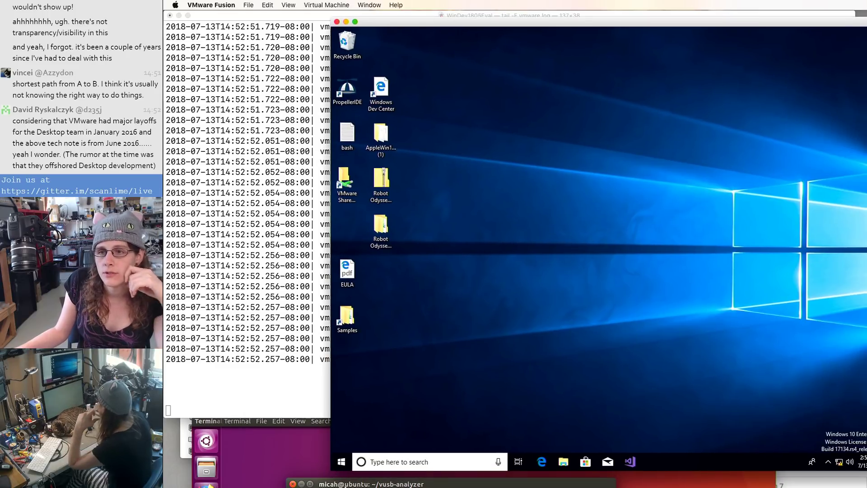
click(340, 465)
text(d)
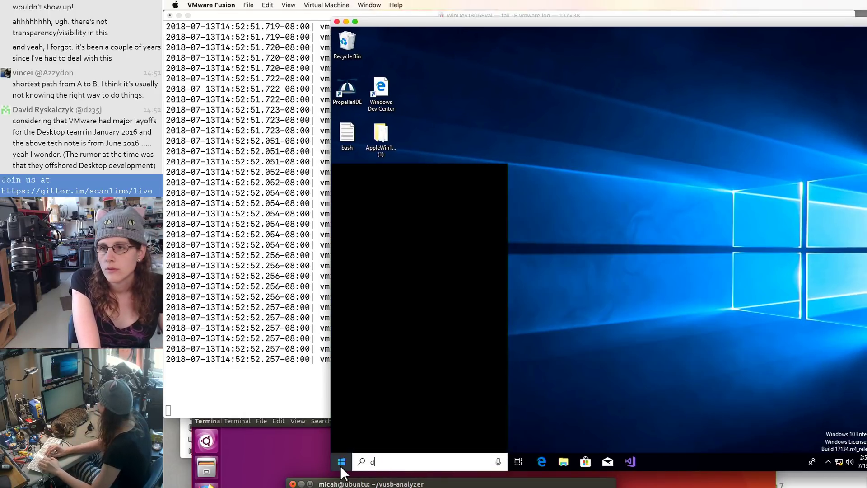
text(evice)
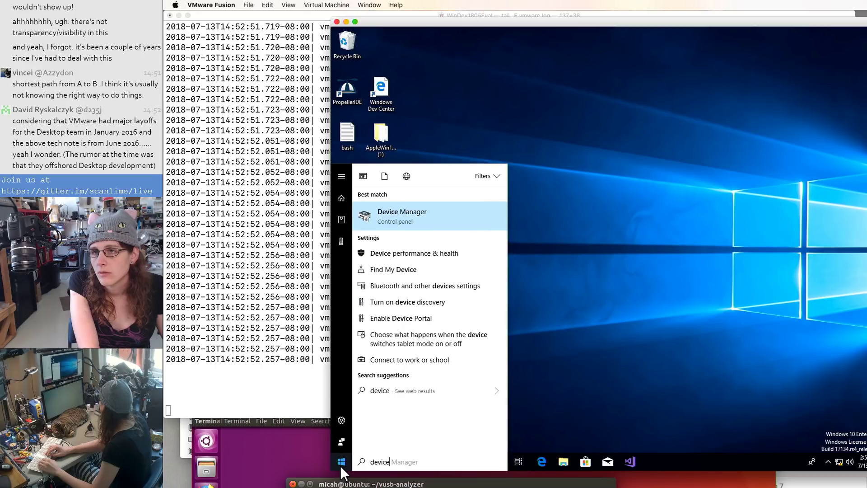
key(Return)
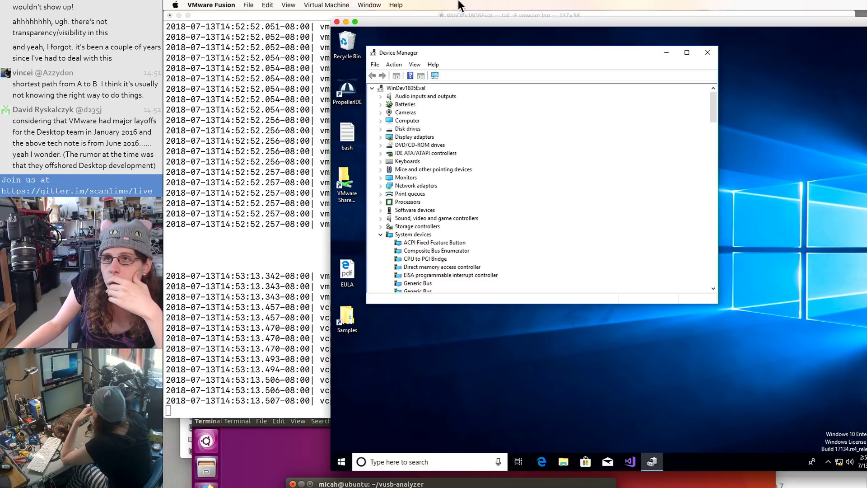
drag(445, 21, 603, 17)
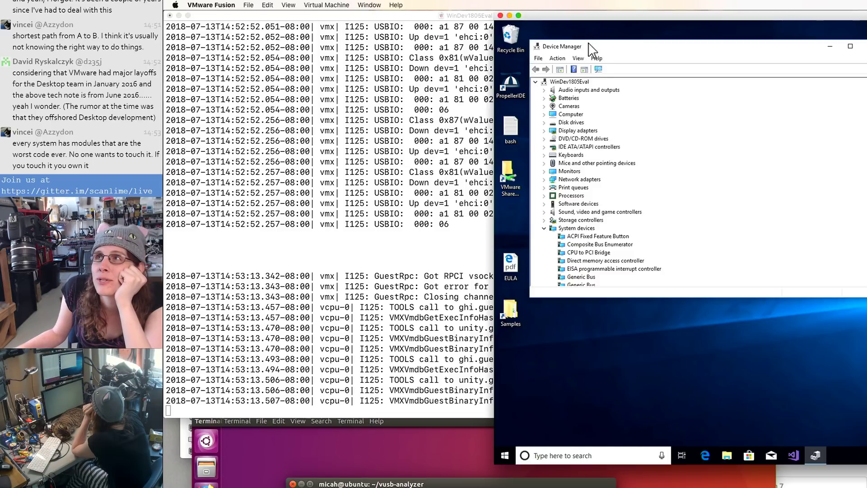
Step: Enlarge Device Manager and expand Universal Serial Bus controllers and Cameras
drag(593, 49, 557, 32)
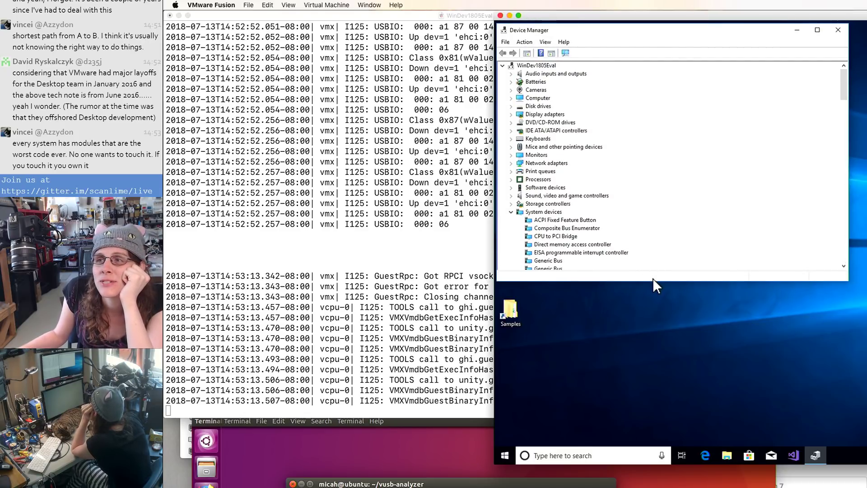
drag(653, 280, 637, 434)
scroll(655, 322, down, 20)
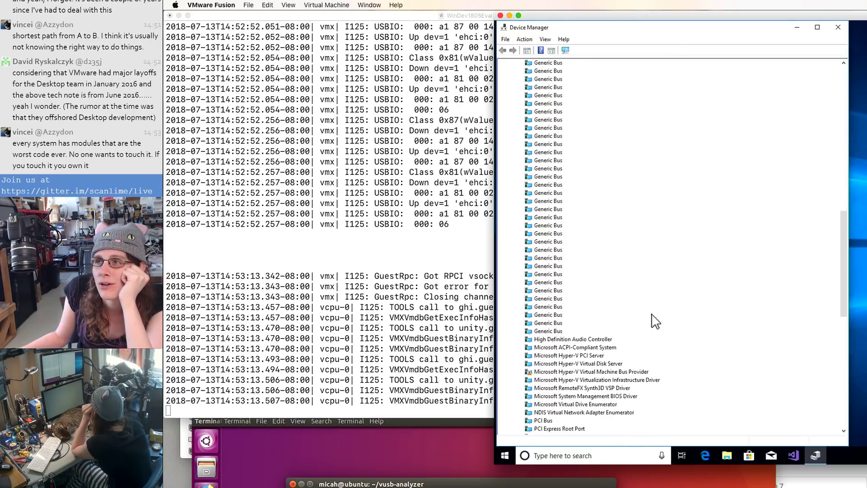
scroll(655, 322, up, 15)
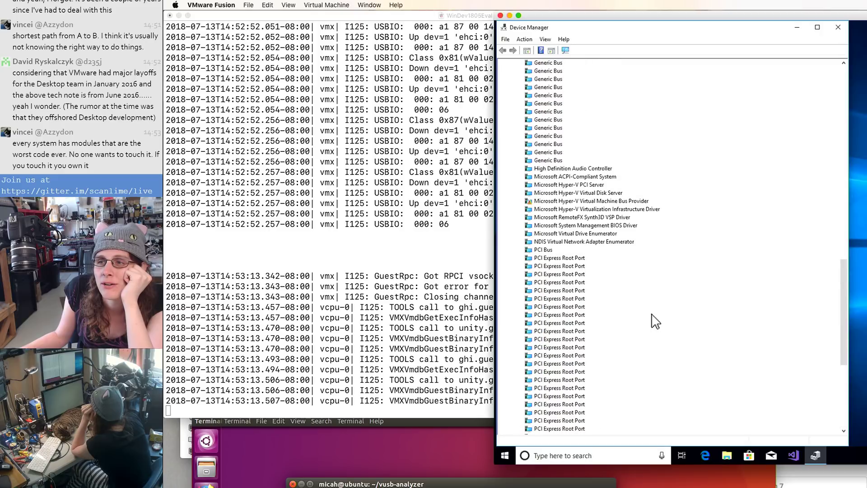
scroll(655, 322, down, 13)
scroll(546, 433, down, 2)
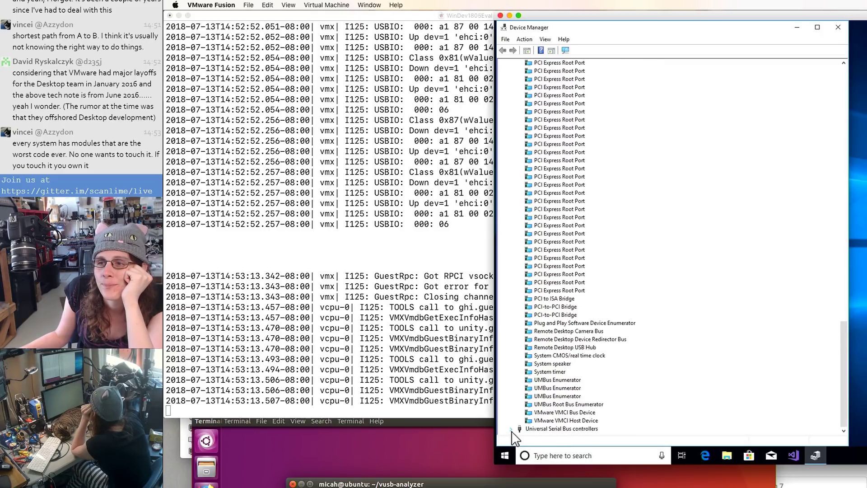
click(511, 429)
scroll(585, 359, up, 20)
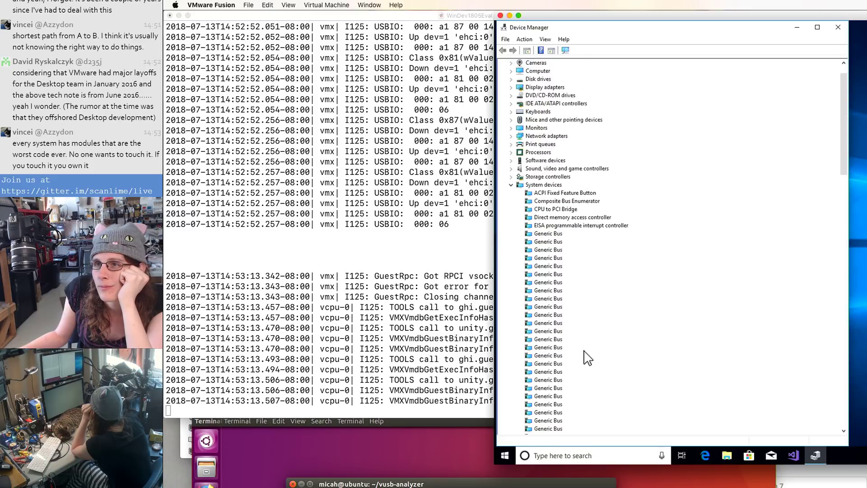
click(511, 63)
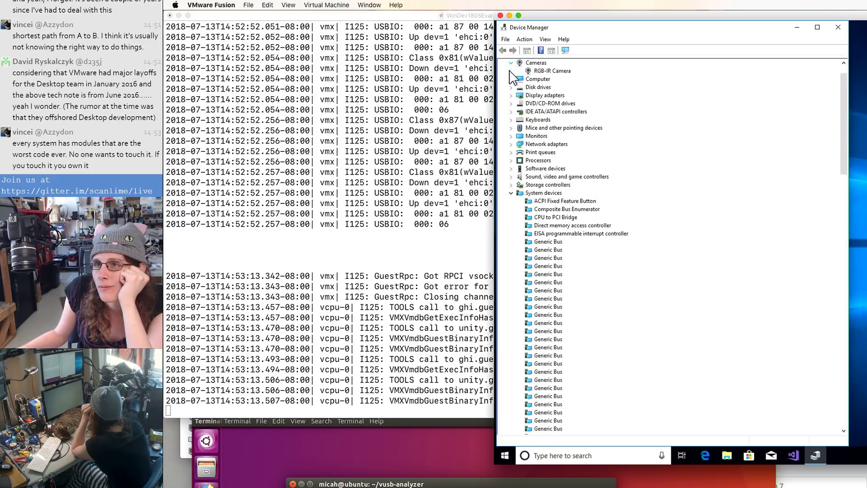
Step: Review the RGB-IR Camera's Driver, Details and Events properties, then cancel the dialog
right_click(542, 73)
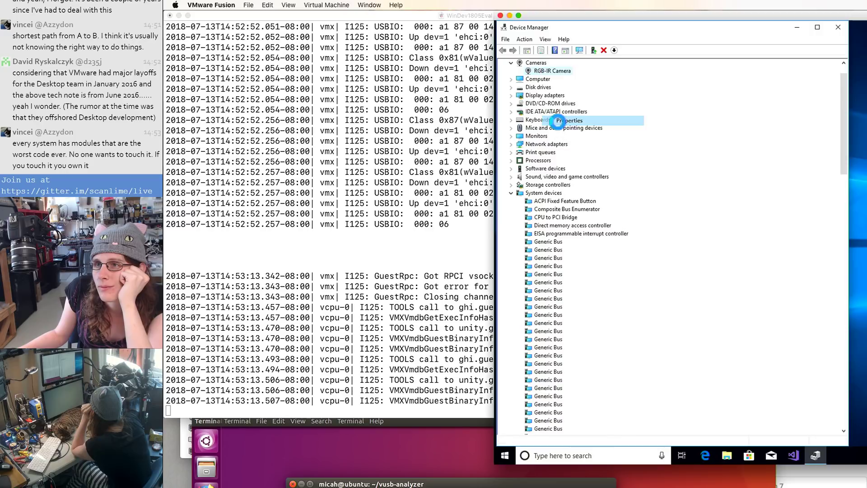
click(562, 134)
click(620, 154)
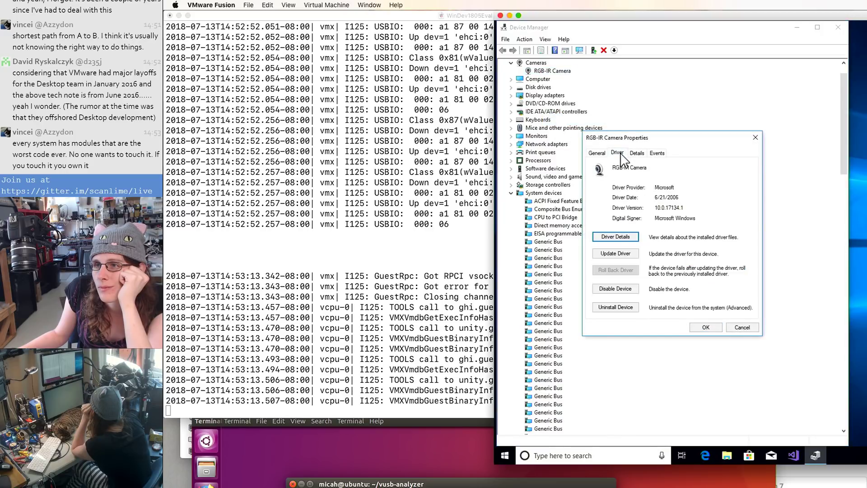
click(636, 153)
click(656, 153)
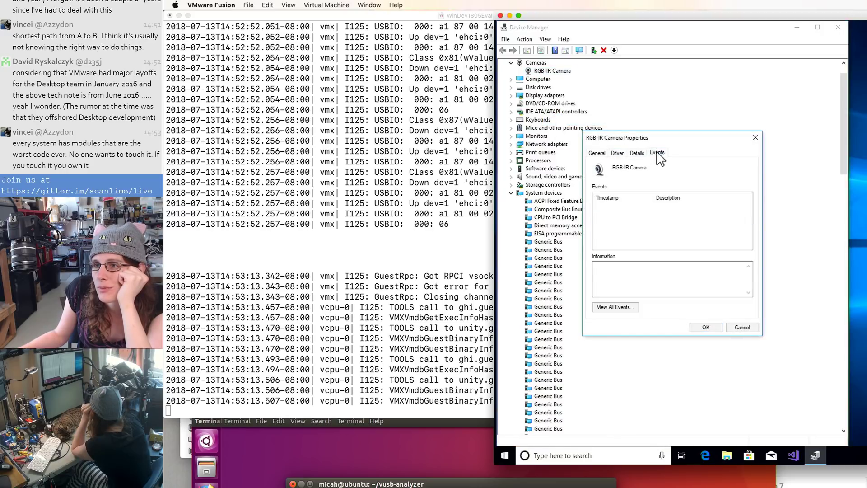
click(748, 330)
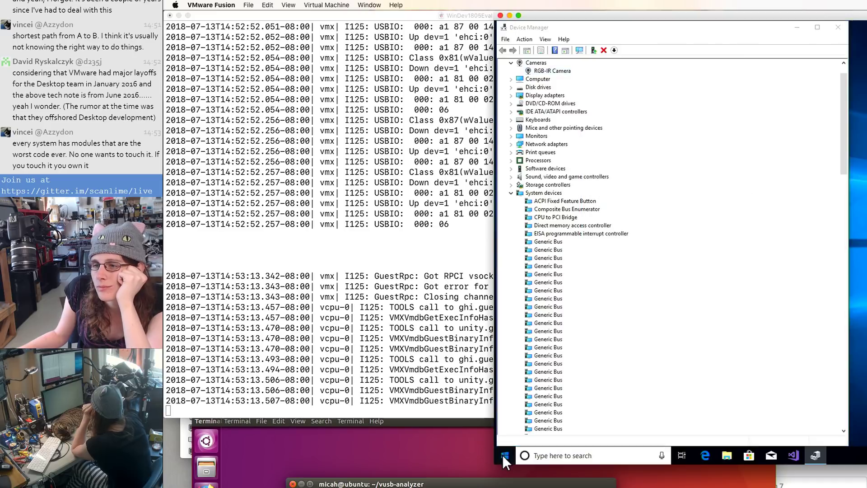
click(503, 455)
Step: Launch the Windows Camera app from Start search, keeping the log Terminal visible
text(camera)
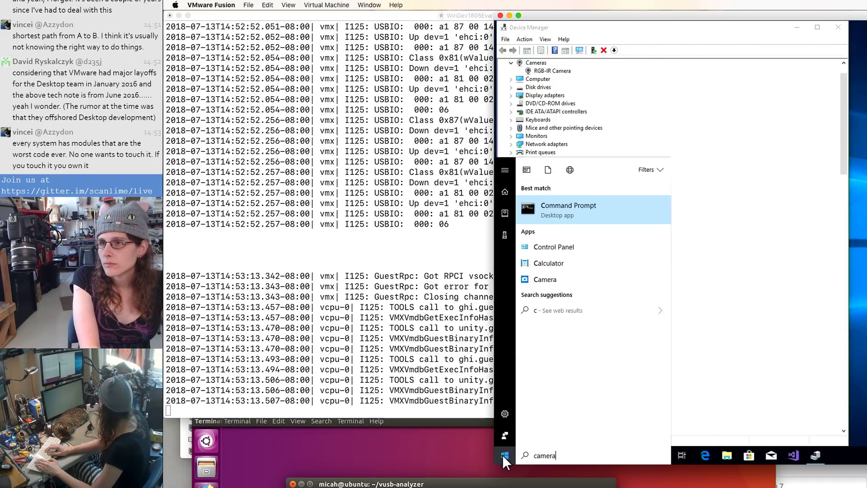
key(Return)
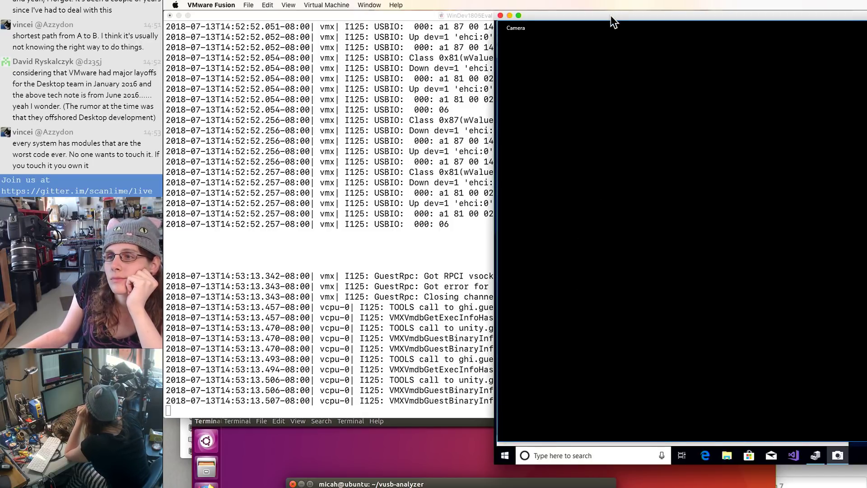
drag(611, 18, 565, 25)
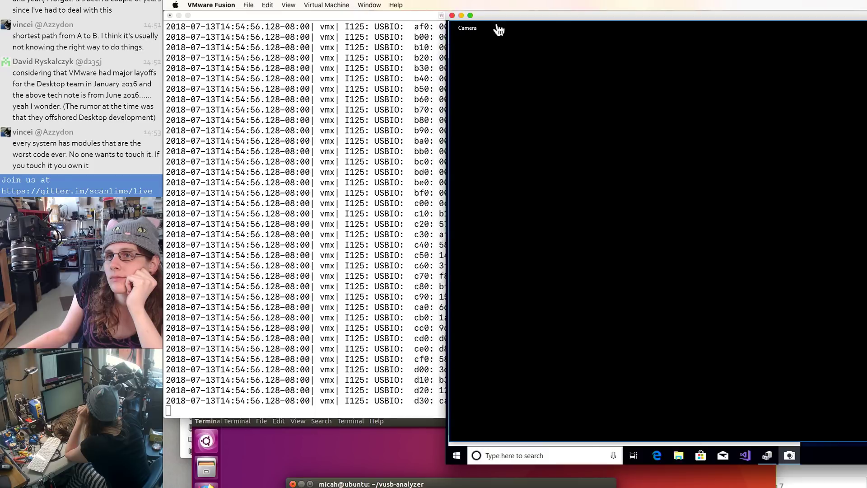
click(422, 18)
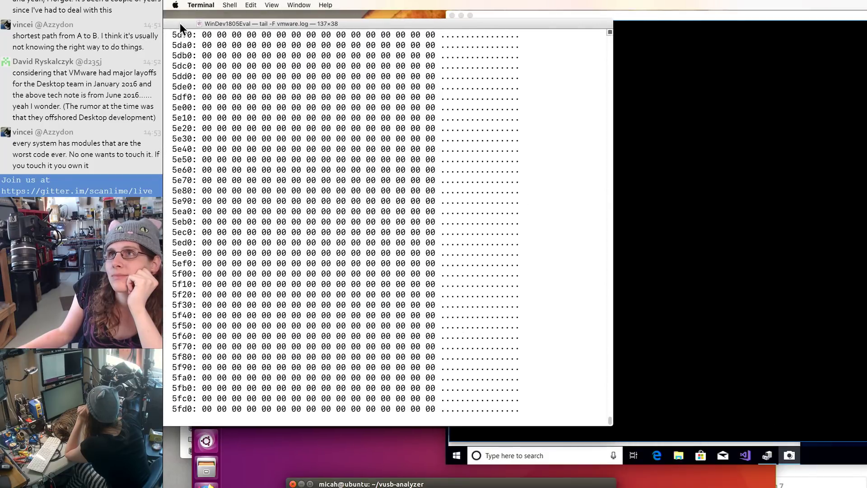
click(720, 21)
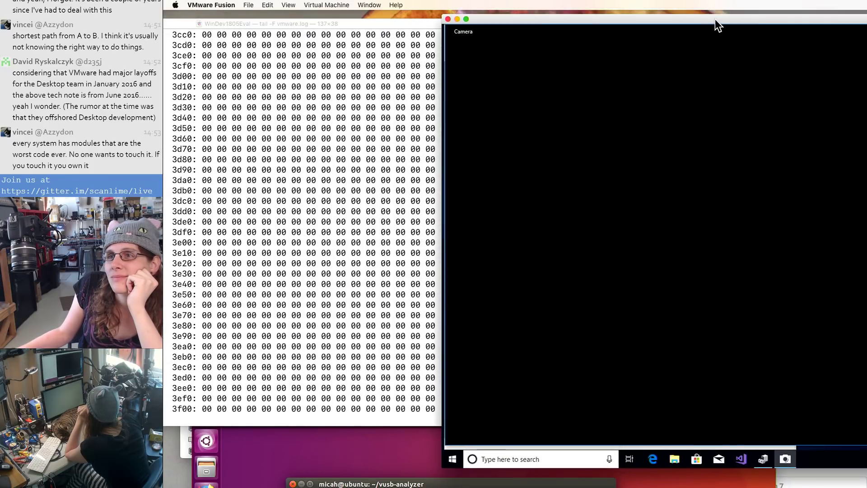
drag(719, 19, 720, 19)
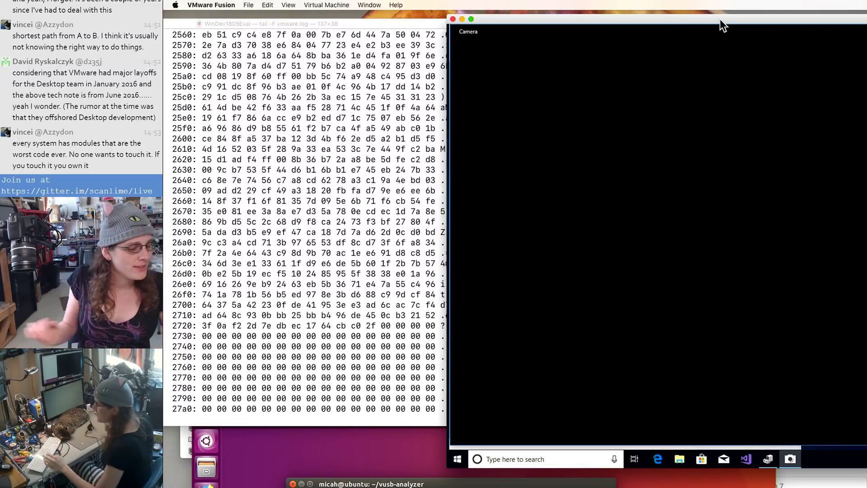
Step: Open Activity Monitor on the Mac through Spotlight
key(super+space)
text(ac)
key(Return)
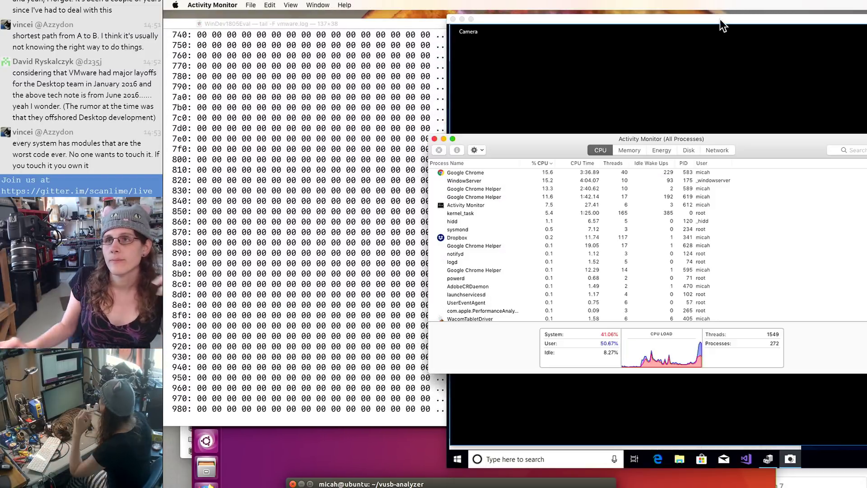
Step: Position Activity Monitor below the streaming Terminal log to watch CPU usage
drag(552, 151, 311, 221)
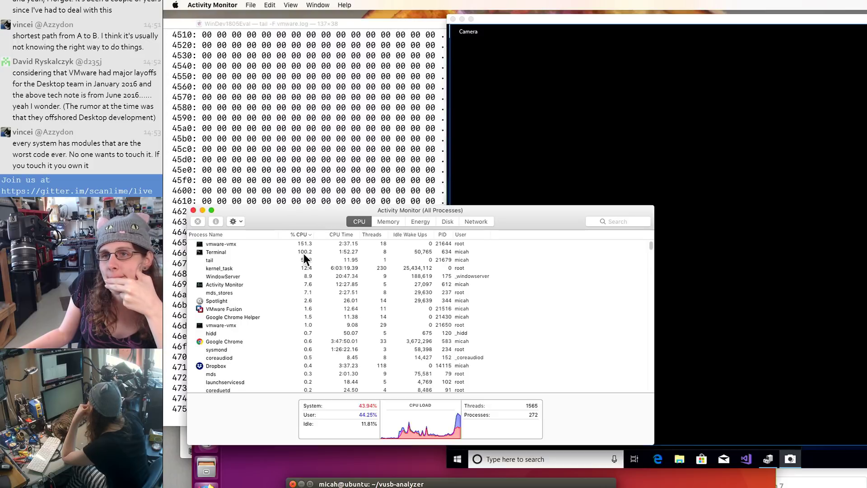
click(557, 109)
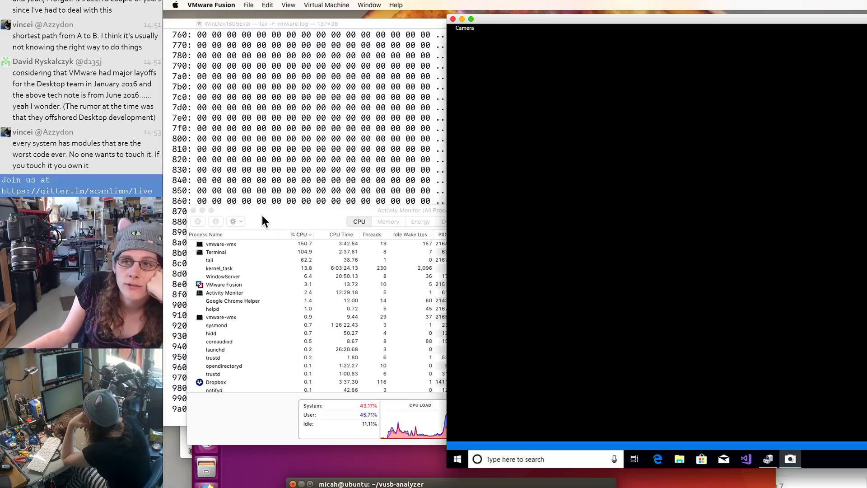
click(262, 216)
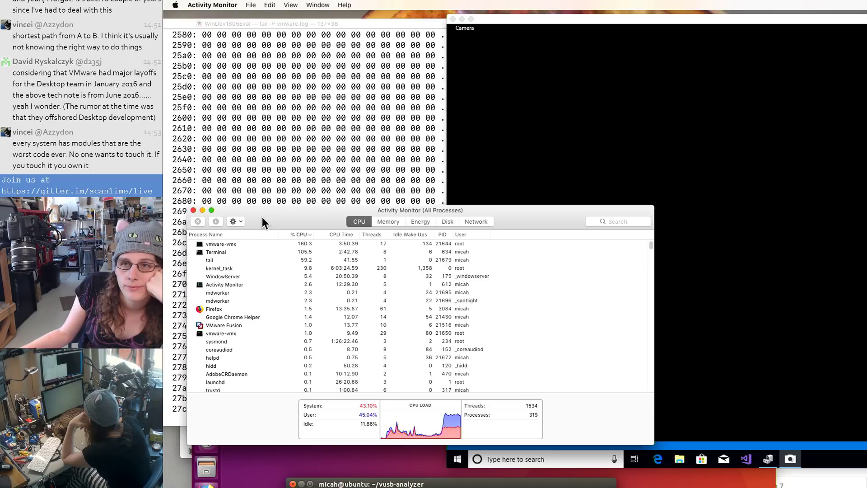
drag(262, 217, 254, 226)
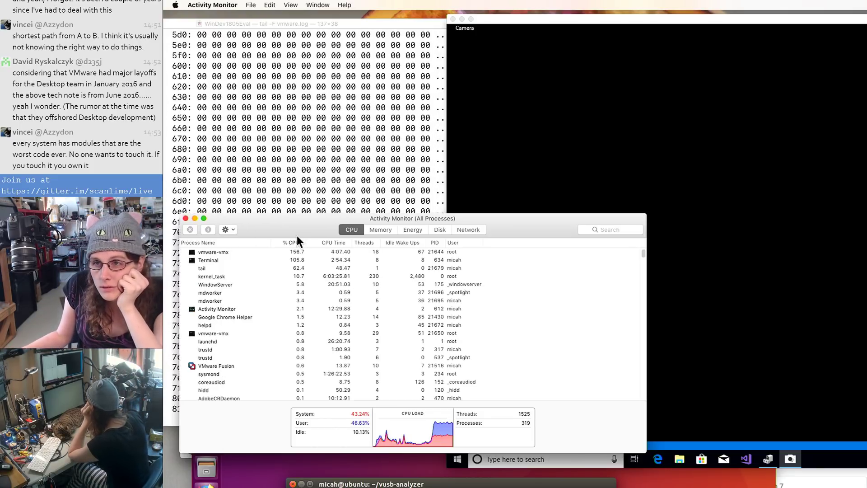
drag(297, 235, 300, 458)
Step: Stop the vmware.log tail with Ctrl+C and add blank shell prompts
click(323, 337)
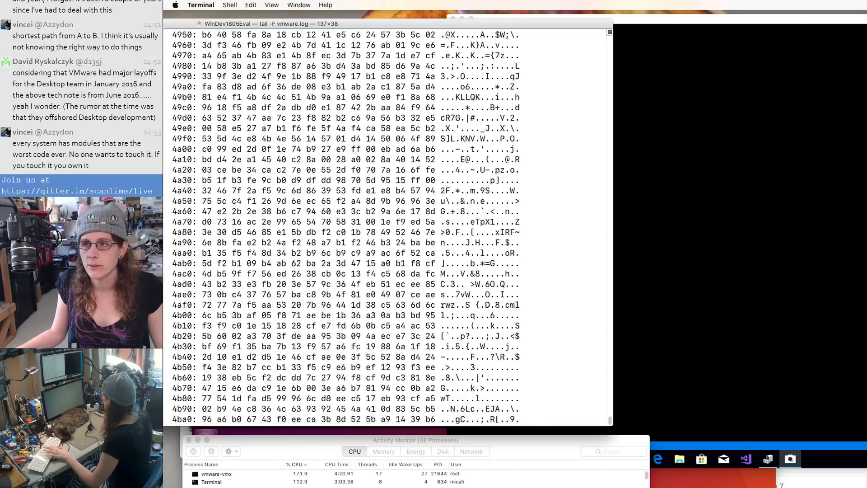
key(ctrl+c)
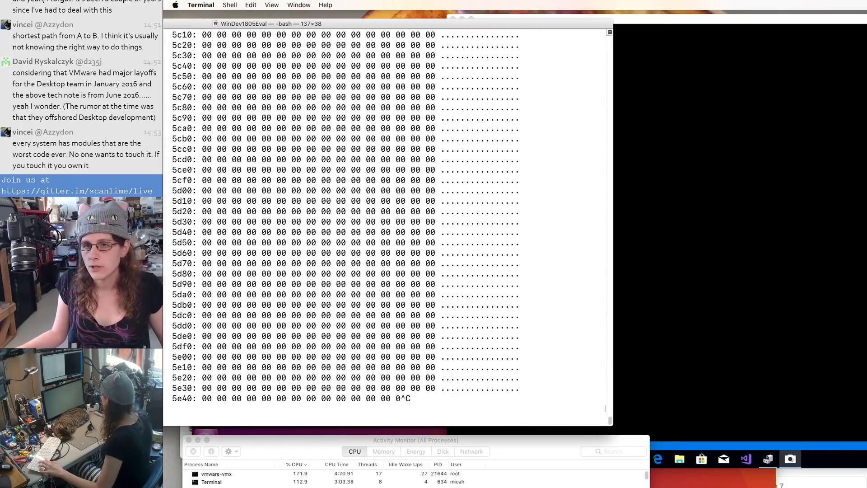
drag(329, 23, 441, 16)
key(Return)
key(Return)
key(Return)
key(Return)
drag(303, 439, 278, 469)
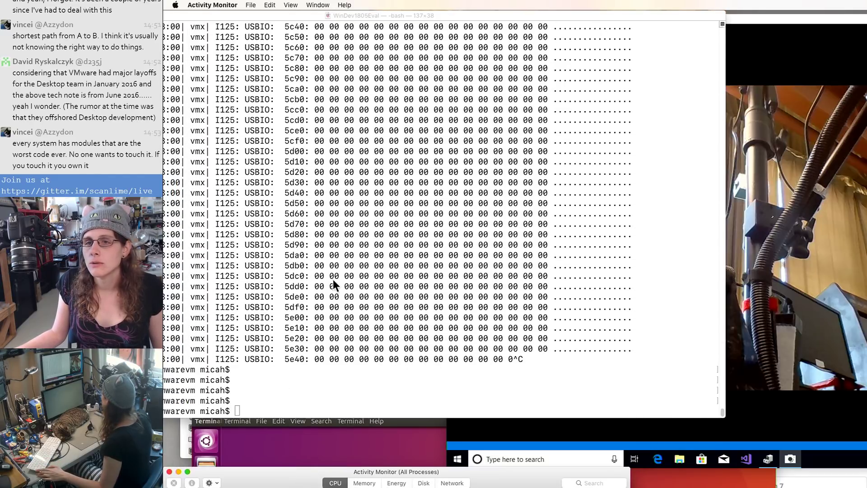
click(333, 280)
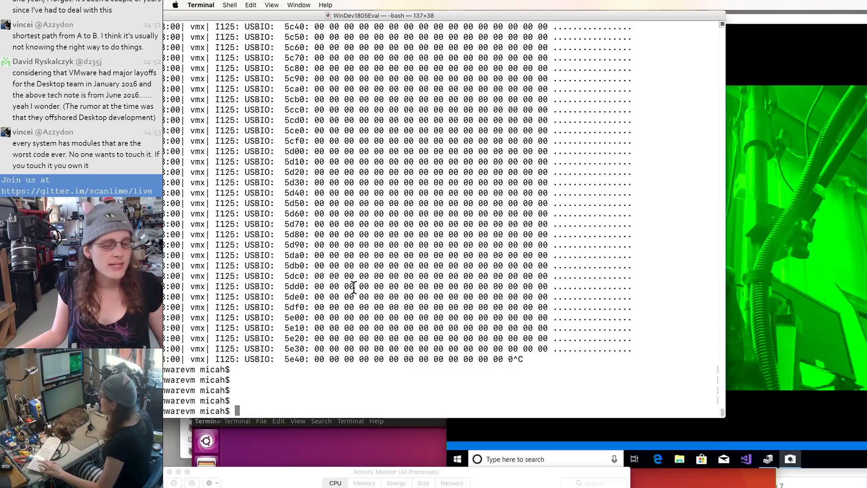
key(Return)
key(Return)
key(Return)
Step: Choose Virtual Machine > Suspend and shift the VM window slightly right
click(765, 19)
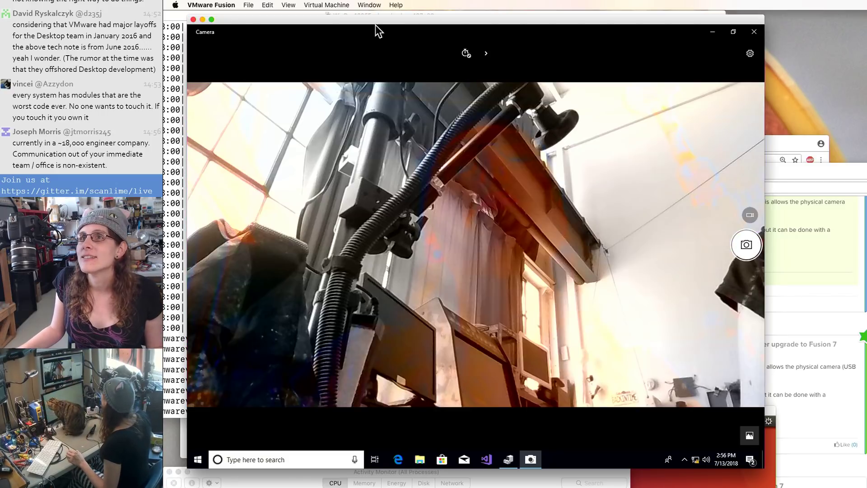
drag(337, 21, 406, 26)
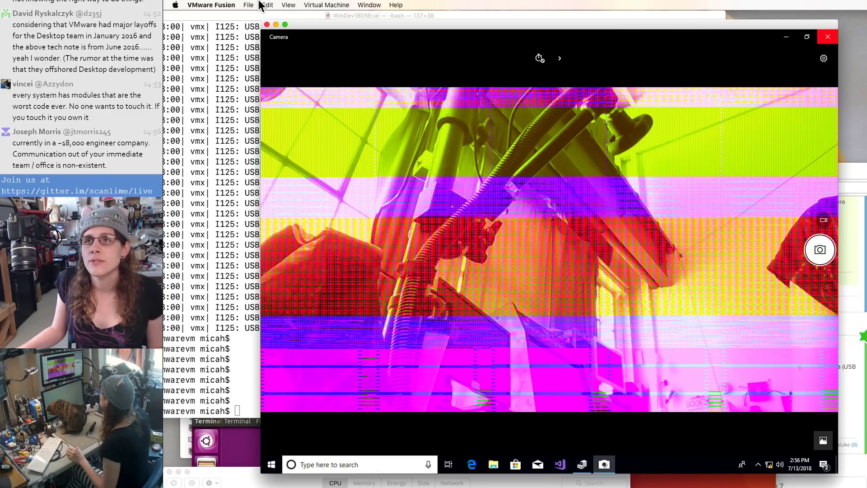
click(337, 5)
click(328, 30)
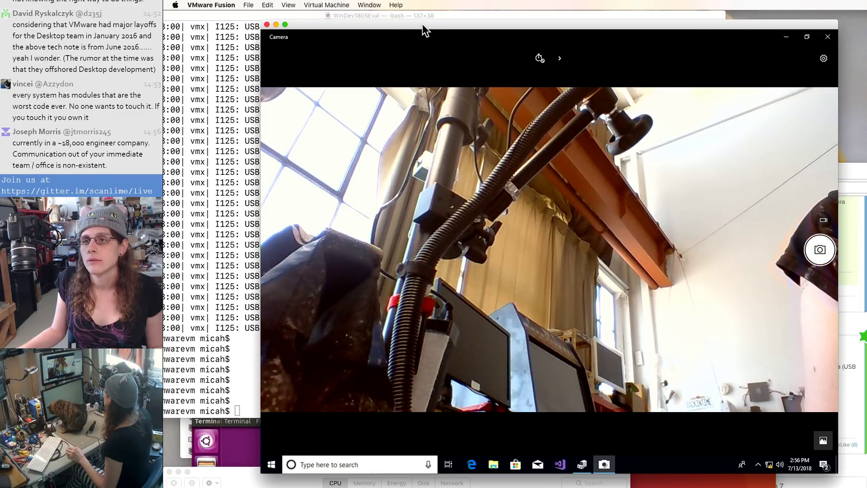
drag(422, 24, 451, 20)
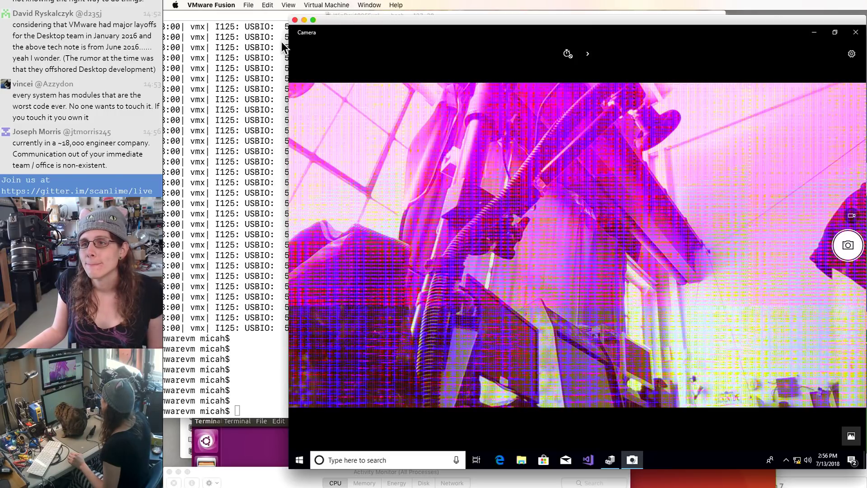
Step: Disconnect the Quanta RGB-IR Camera from the VM and request Suspend again
click(309, 5)
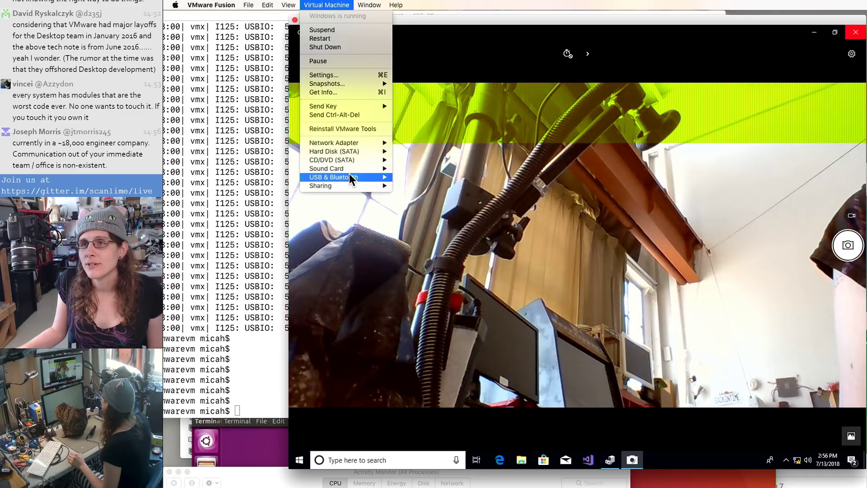
mouse_move(349, 177)
click(426, 198)
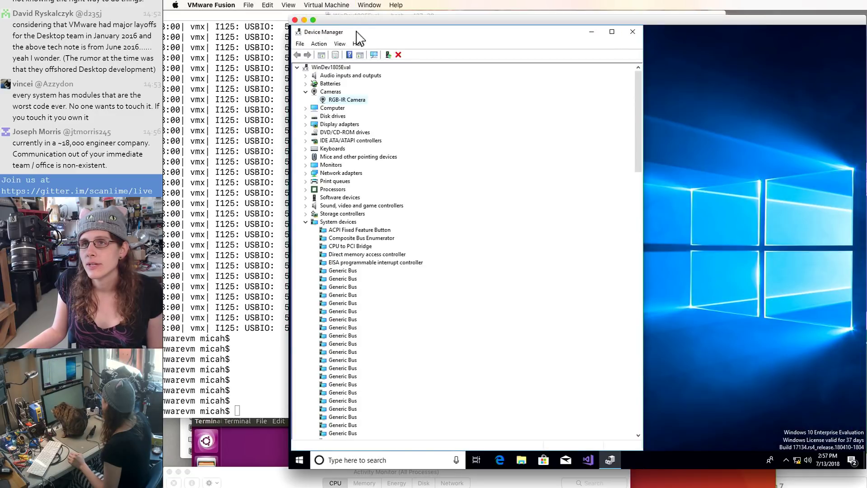
drag(357, 31, 462, 74)
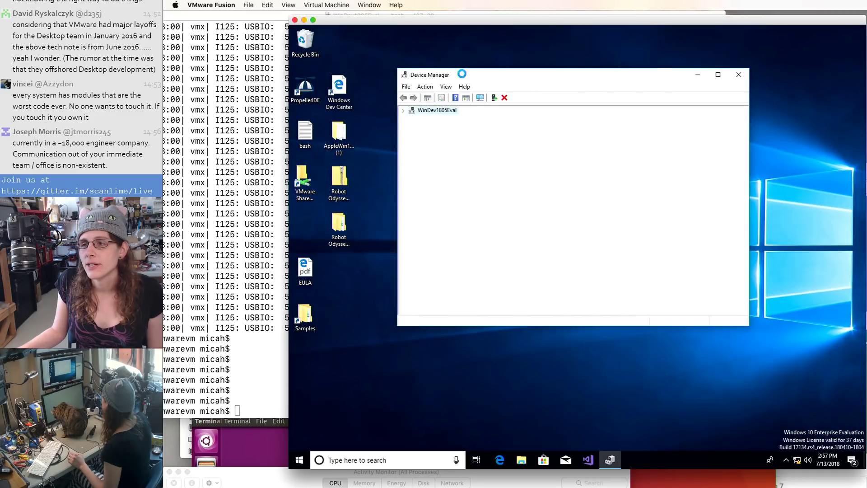
drag(475, 26, 463, 90)
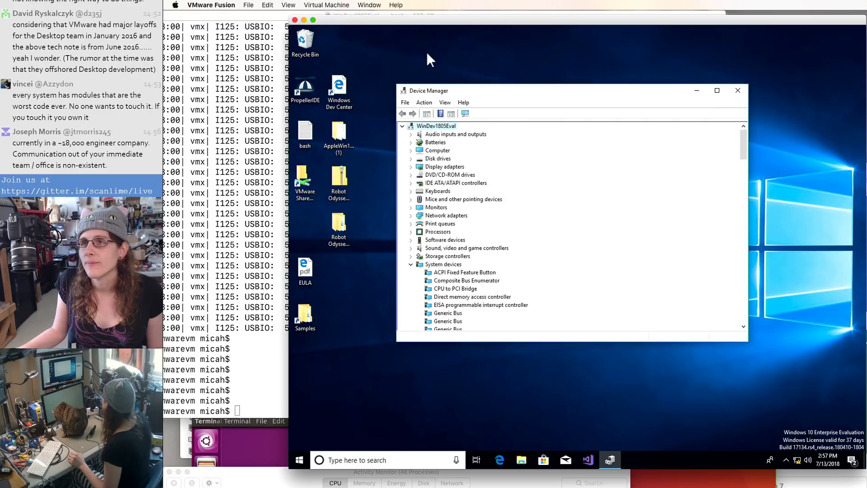
click(325, 6)
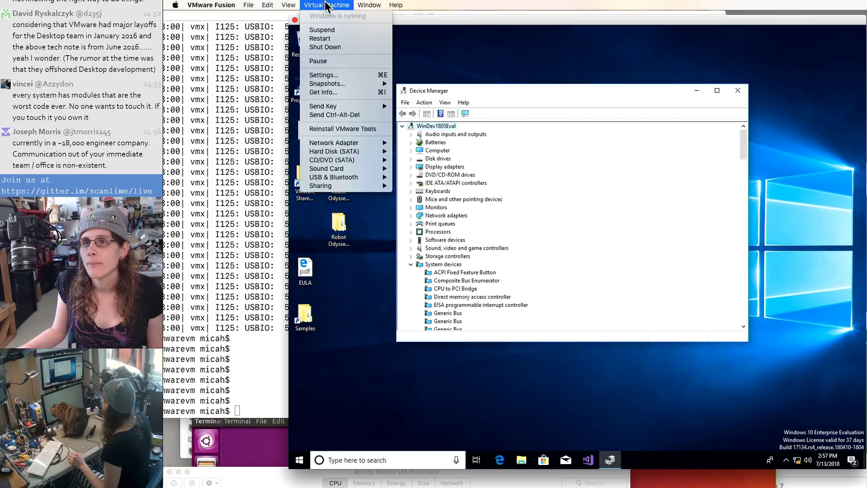
click(322, 31)
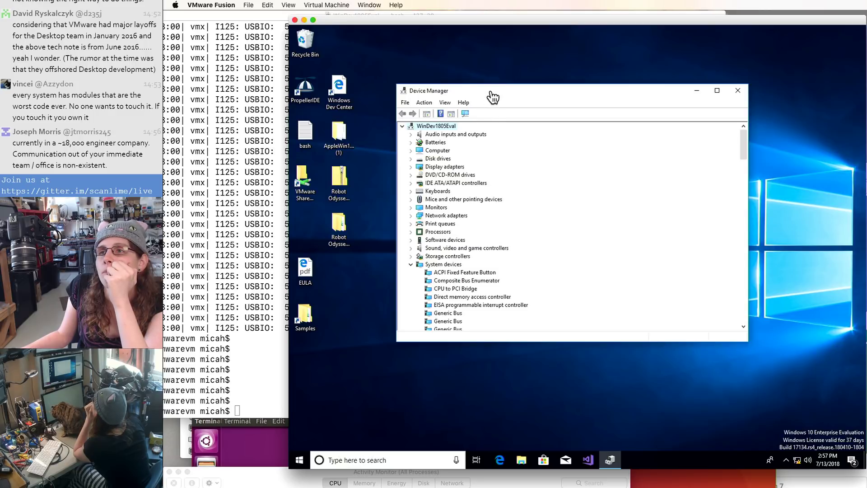
Step: Enlarge Device Manager and scroll to Universal Serial Bus controllers, then reveal Terminal
drag(492, 96, 521, 144)
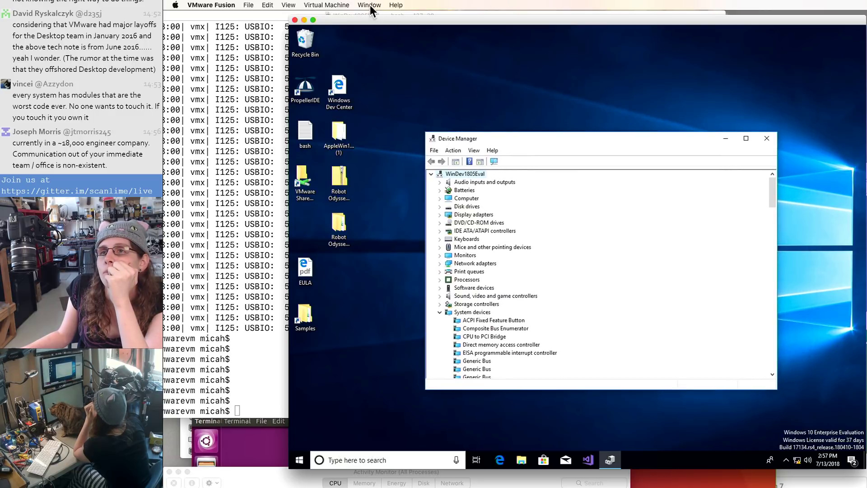
drag(370, 18, 244, 43)
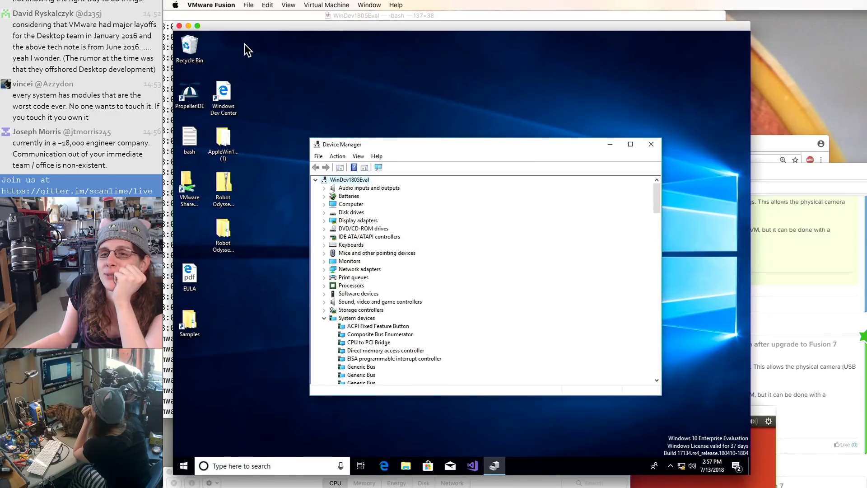
drag(444, 142, 374, 66)
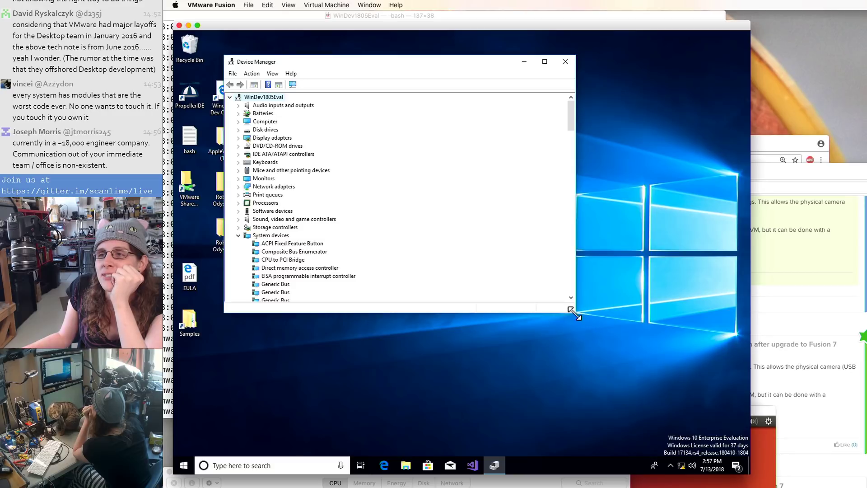
drag(575, 310, 668, 418)
drag(306, 60, 301, 54)
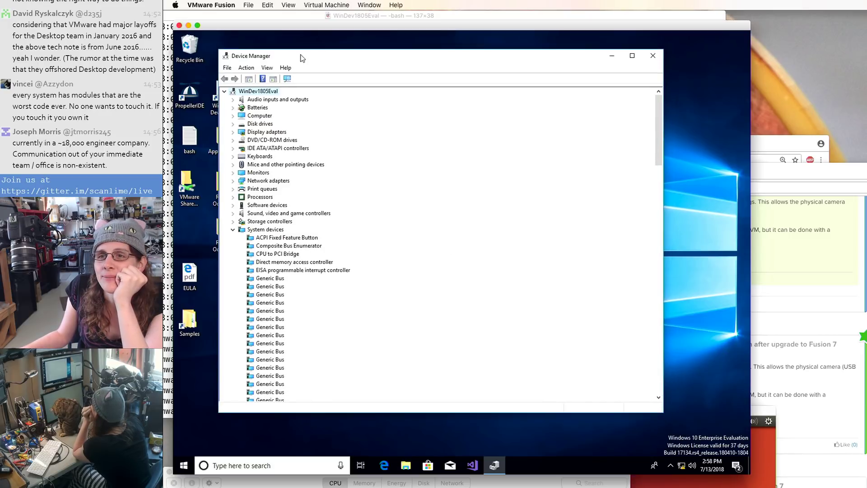
scroll(392, 255, down, 20)
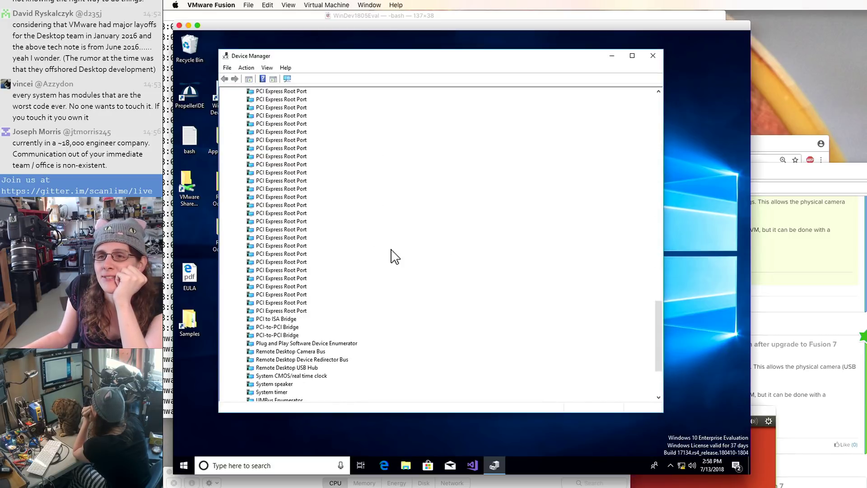
scroll(392, 250, up, 20)
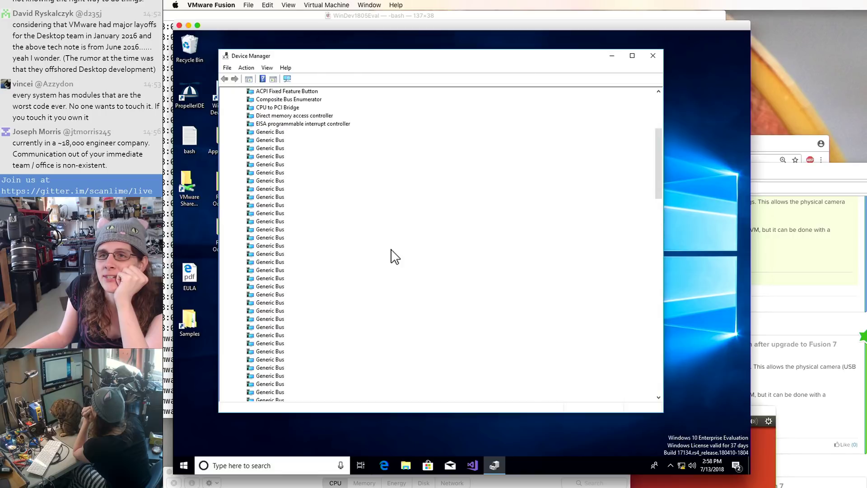
scroll(392, 256, down, 12)
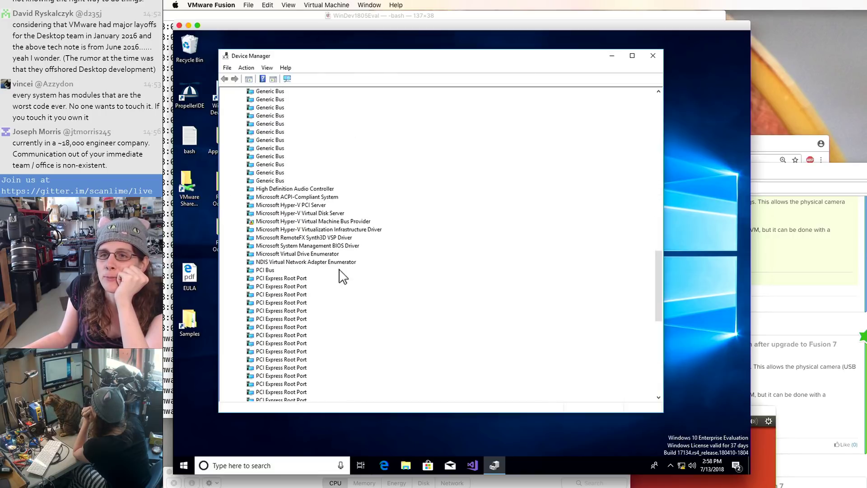
scroll(276, 230, down, 10)
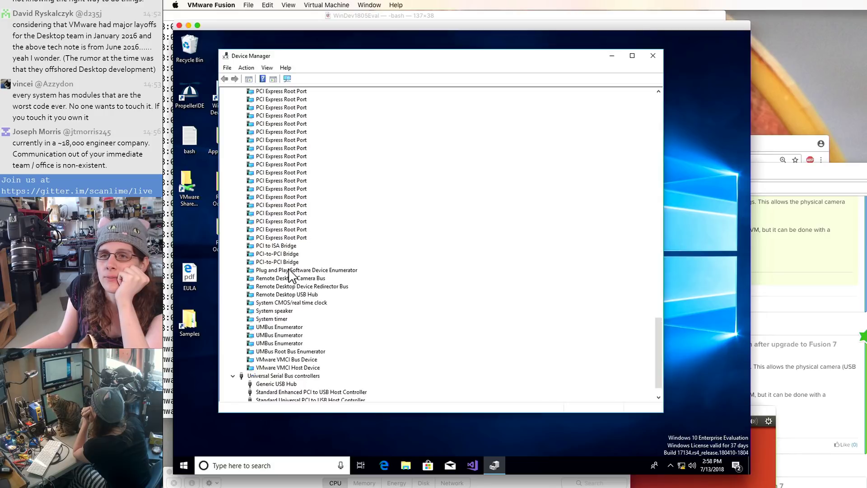
drag(272, 27, 399, 17)
Step: List vmx processes with ps waxuw | grep vmx and start tail -F vmware.log
click(256, 150)
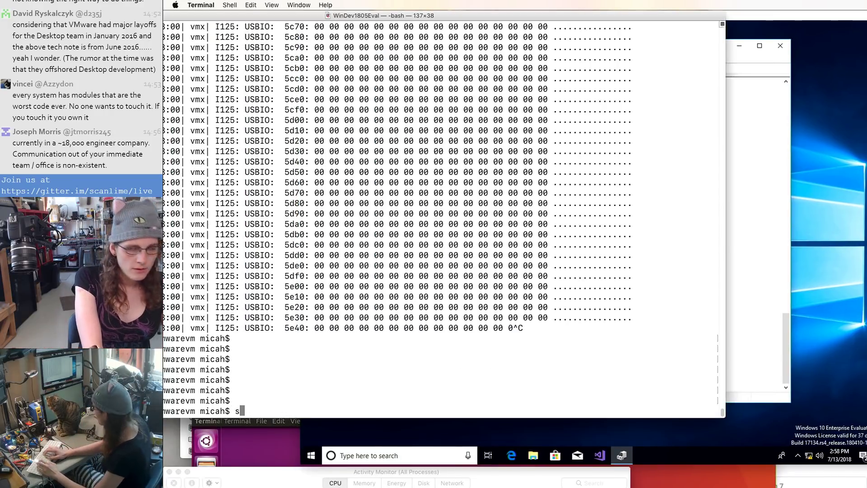
text(ps waxuw | grep vmx)
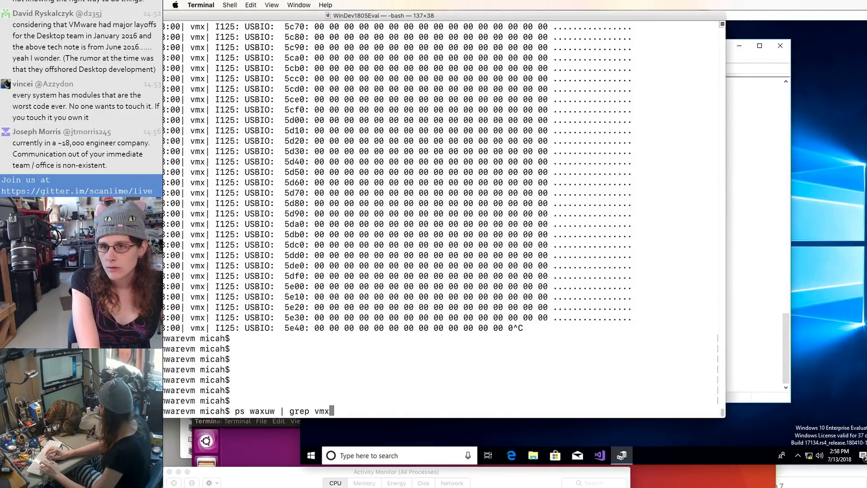
key(Return)
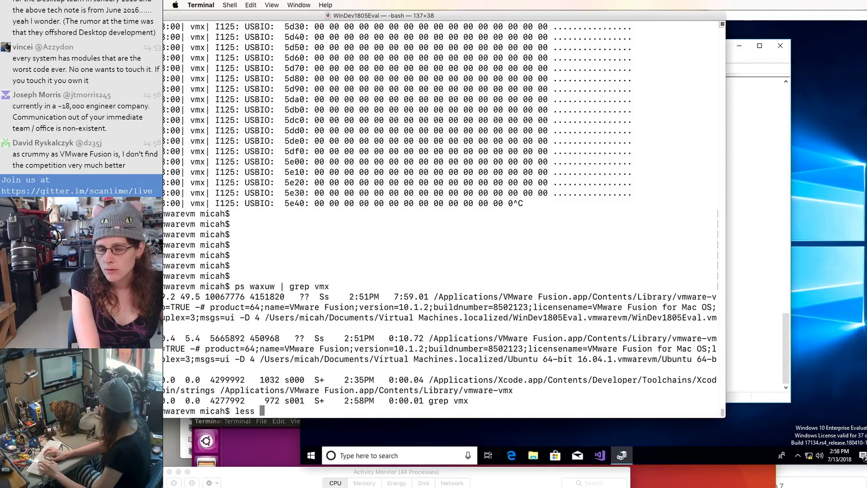
key(BackSpace)
key(Return)
text(ltai)
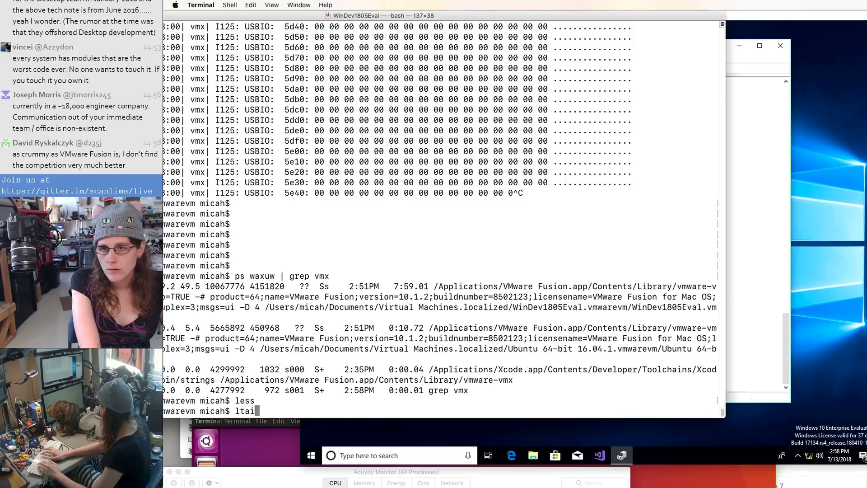
key(BackSpace)
key(BackSpace)
key(BackSpace)
key(BackSpace)
text(tail -F vmware.)
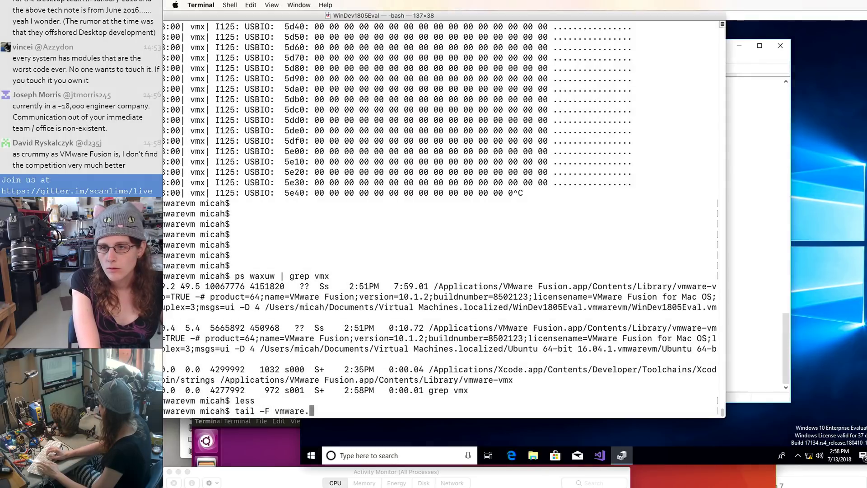
text(log)
key(Return)
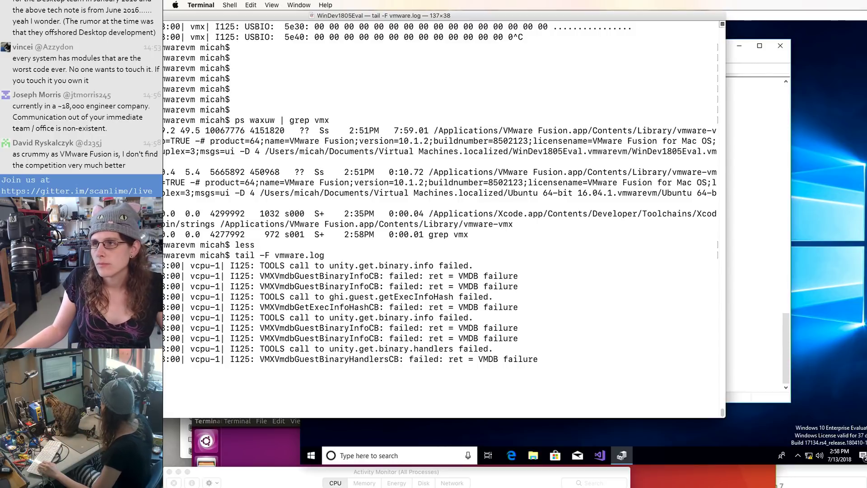
Step: Request Suspend for the Windows VM and watch the result in the log
click(763, 15)
click(370, 5)
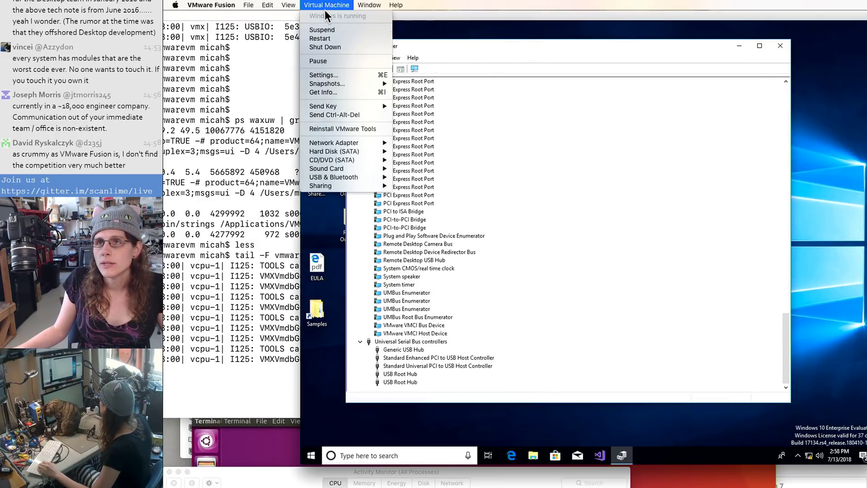
click(326, 31)
drag(348, 19, 632, 13)
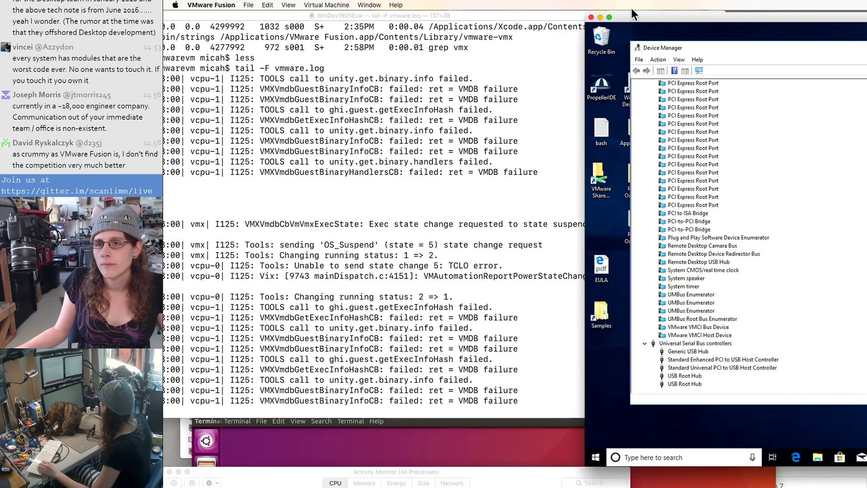
click(477, 280)
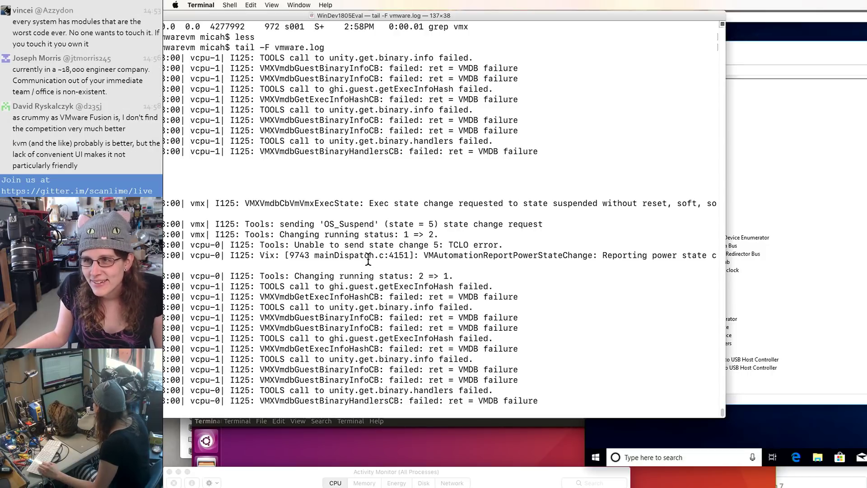
Step: Request Suspend a second time and check the log for the failed OS_Suspend
click(299, 5)
mouse_move(279, 5)
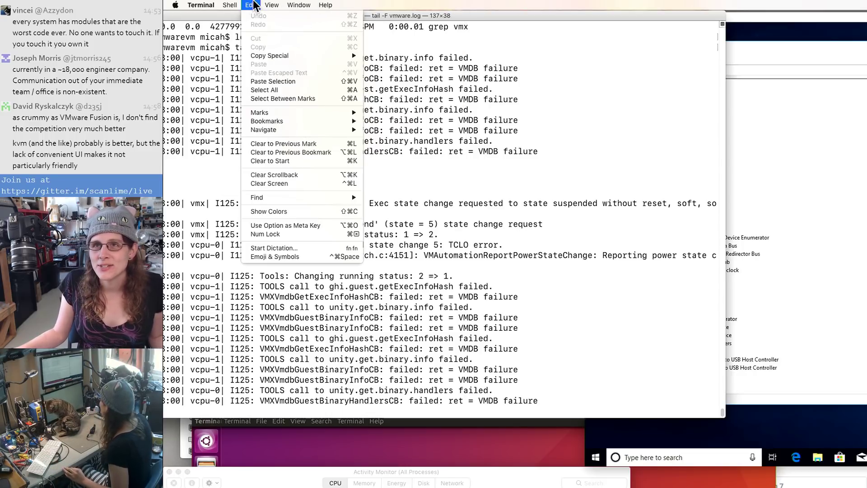
click(254, 4)
click(794, 176)
click(332, 6)
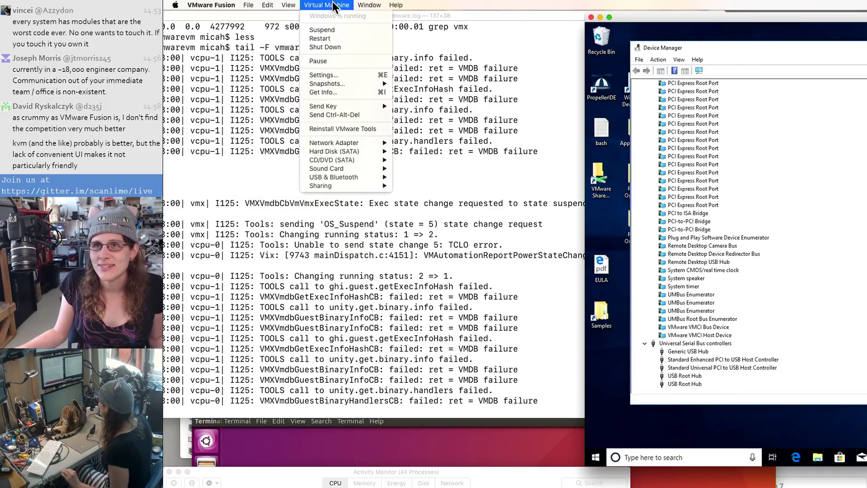
key(alt)
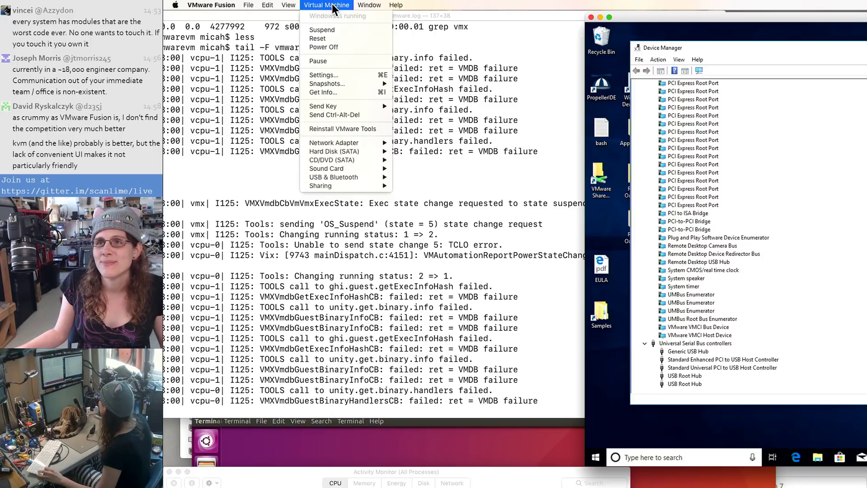
click(328, 31)
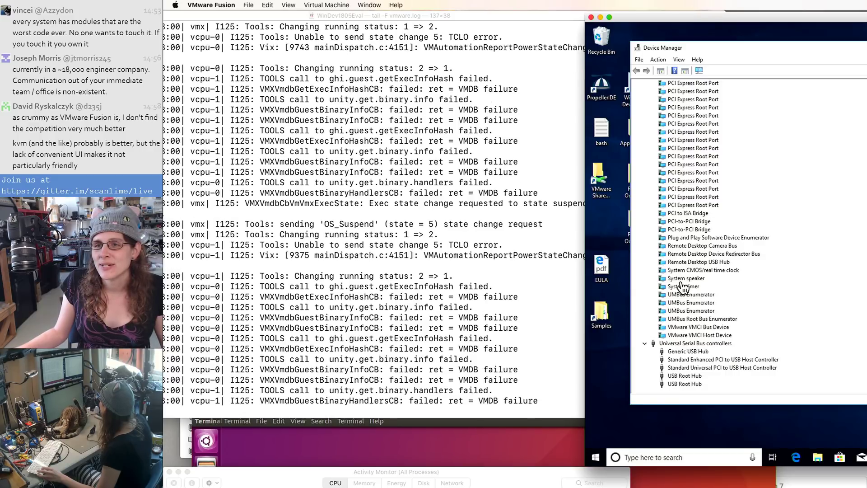
click(378, 312)
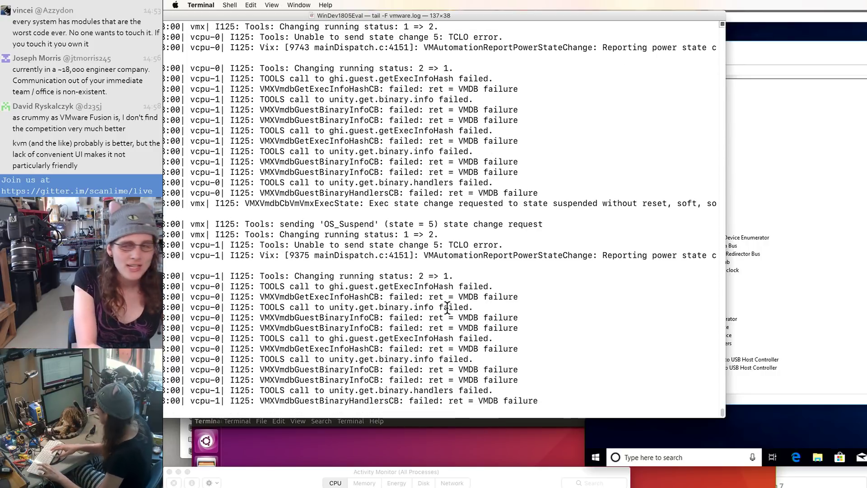
Step: Stop the log tail and search the full ps waxuw listing for vmx in less
key(ctrl+c)
key(Return)
key(Return)
double_click(388, 15)
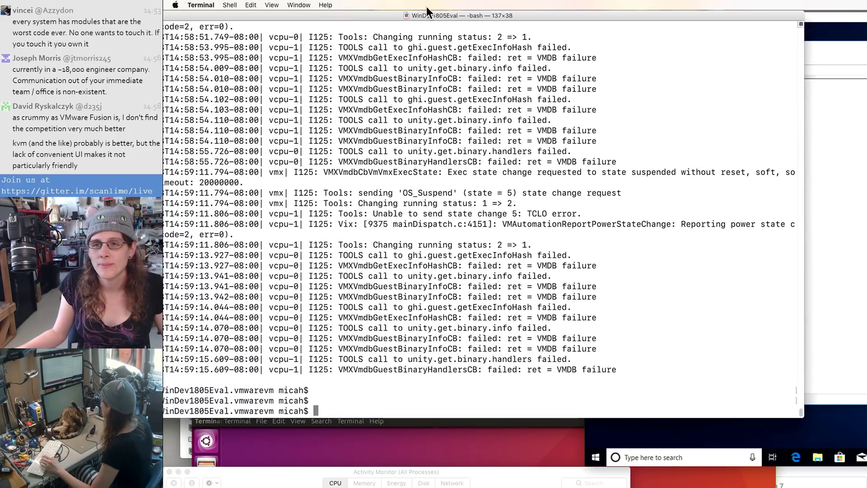
text(ps waxuw  g)
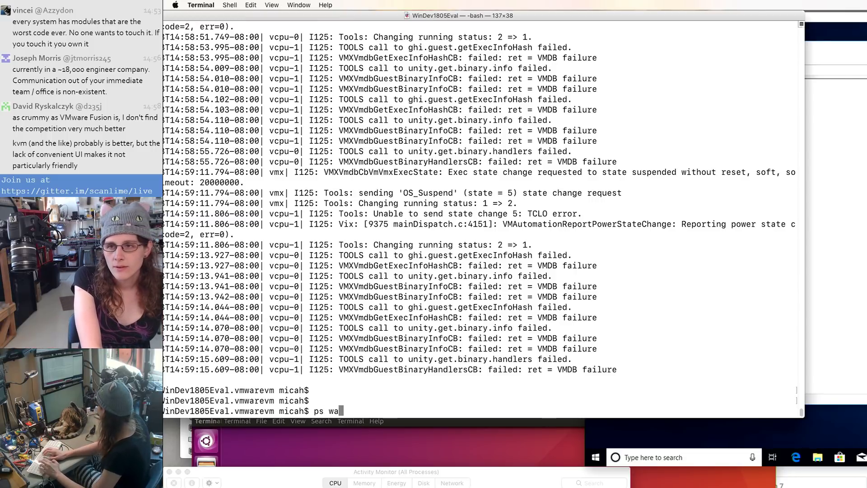
key(BackSpace)
key(BackSpace)
text(|)
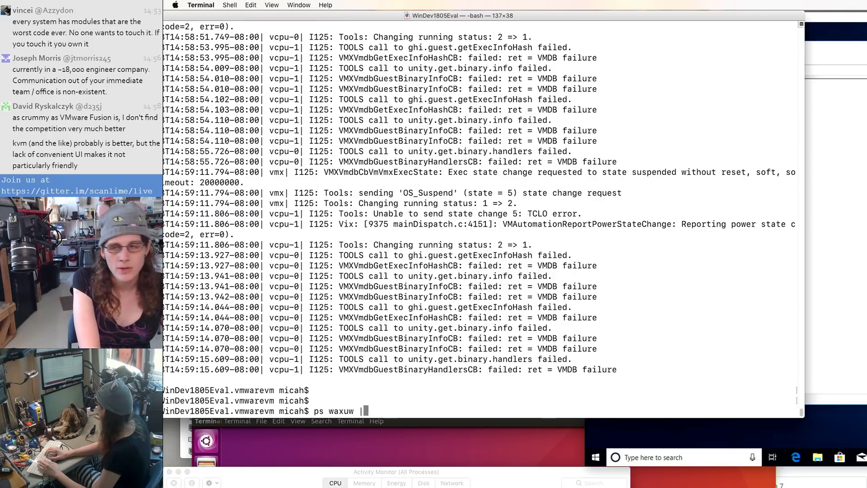
text( less)
key(Return)
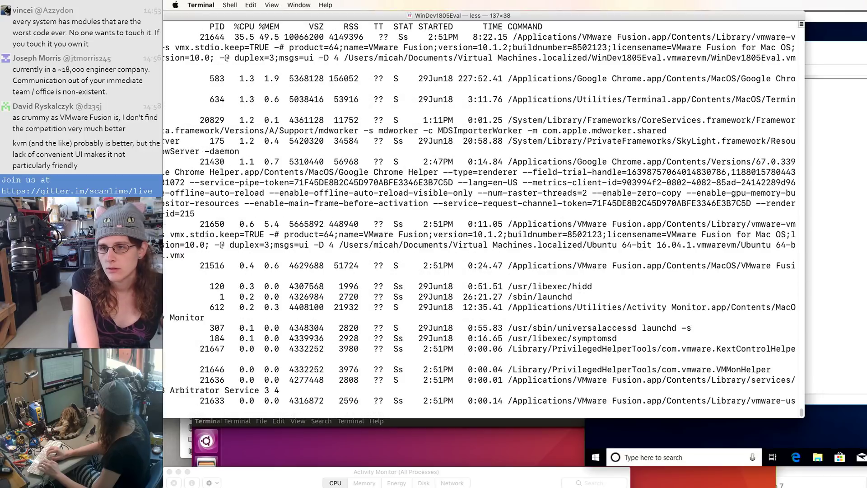
text(/vmx)
key(Return)
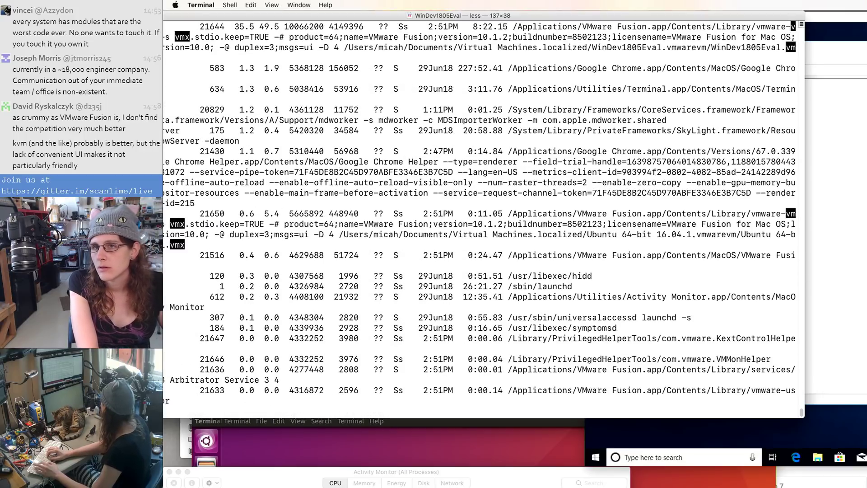
Step: Grep the vmx processes and force-kill 21644 with sudo kill -9, entering the admin password
text(qps waxiu)
key(BackSpace)
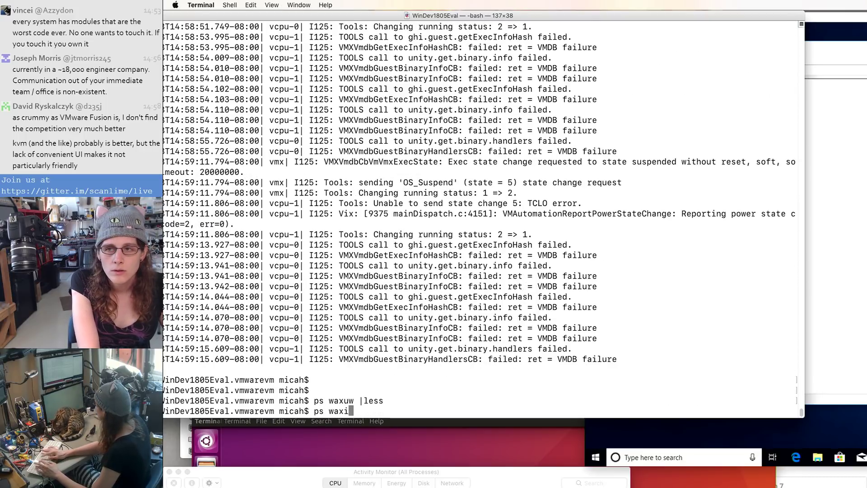
key(BackSpace)
text(uw | grep vmx)
key(Return)
text(ki)
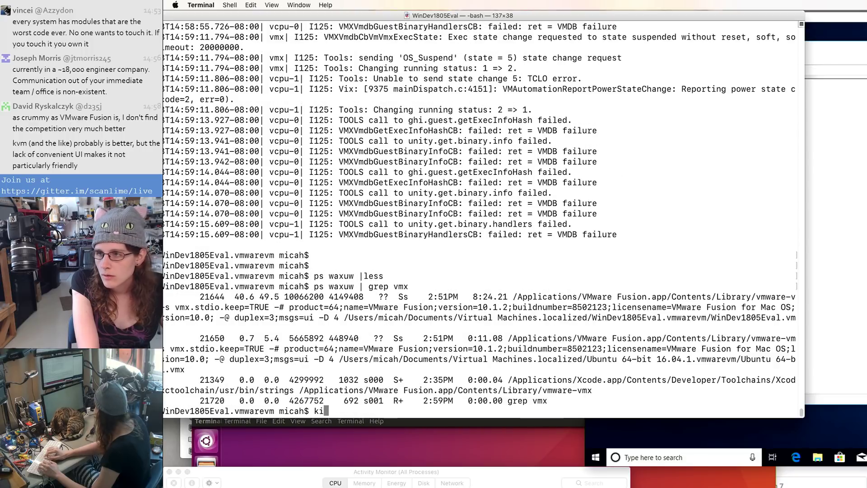
text(ll)
text(al)
key(BackSpace)
key(BackSpace)
key(BackSpace)
key(BackSpace)
key(BackSpace)
key(BackSpace)
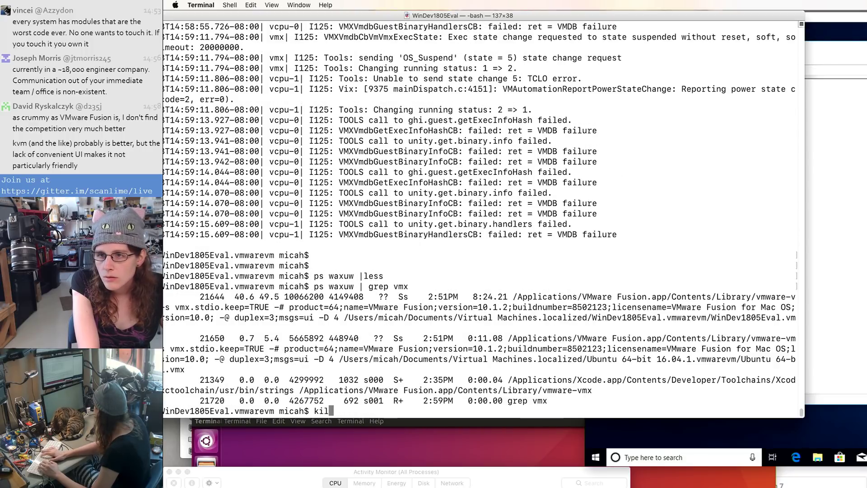
text(sudo k)
text(il)
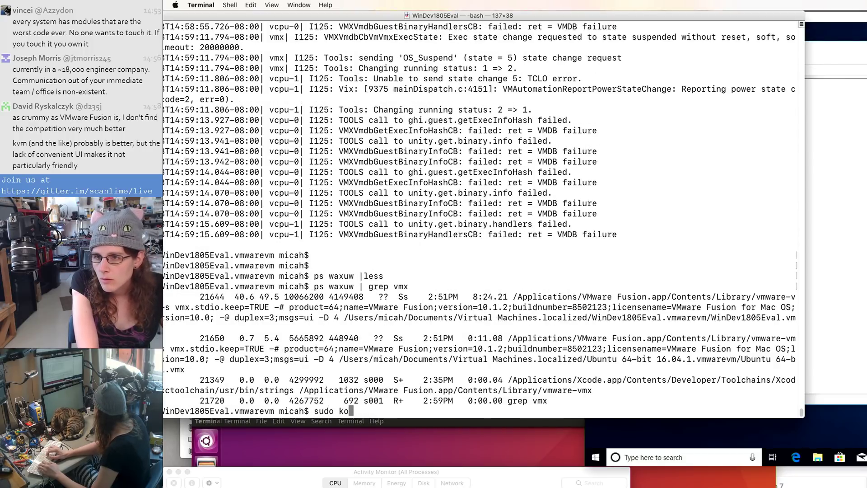
text(l -9 )
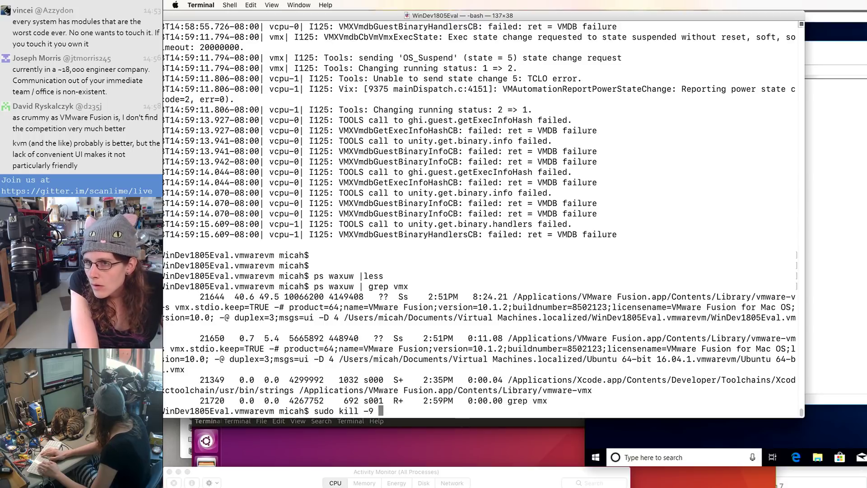
text(21644)
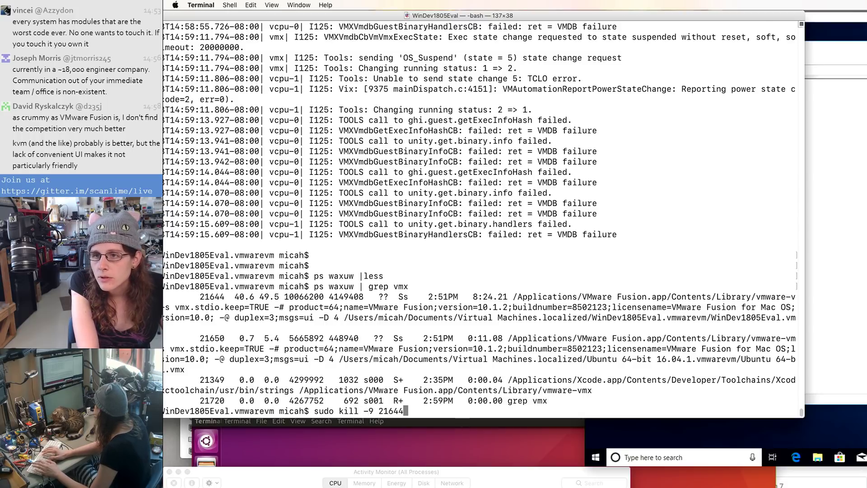
key(Return)
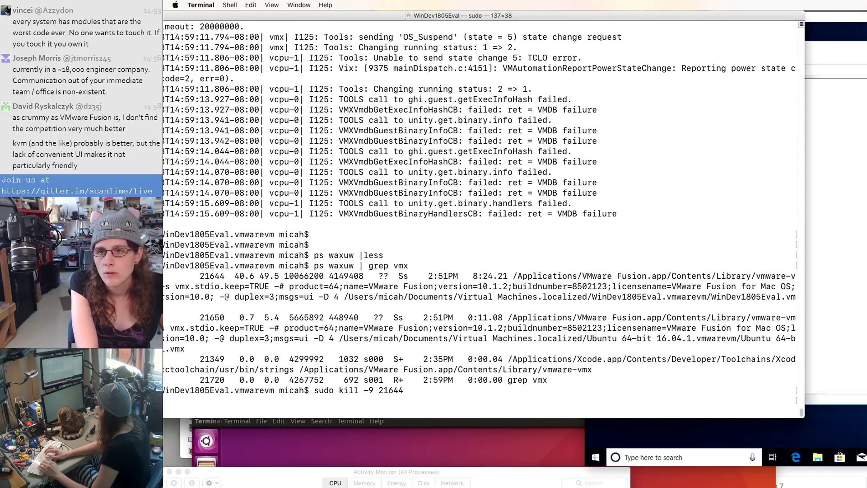
key(Return)
key(Return)
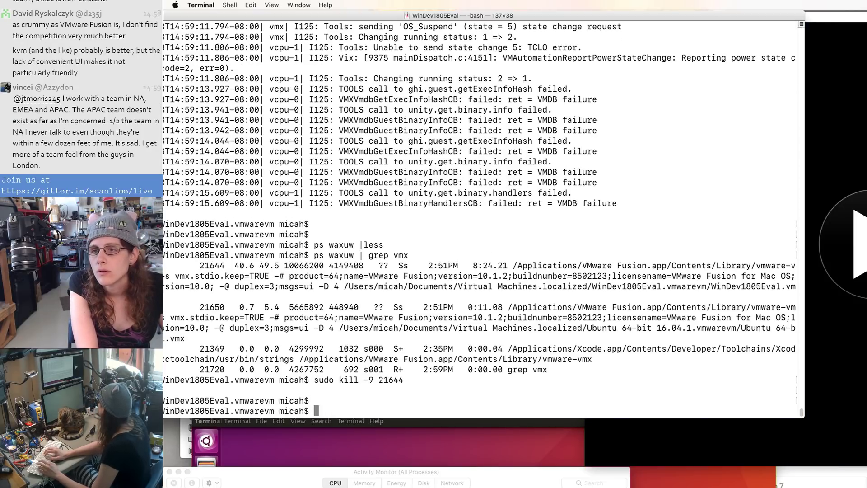
Step: Move the VM window aside and open the .vmx config with vim *.vmx
click(807, 104)
drag(635, 18, 632, 34)
click(272, 239)
text(vim *.vmx)
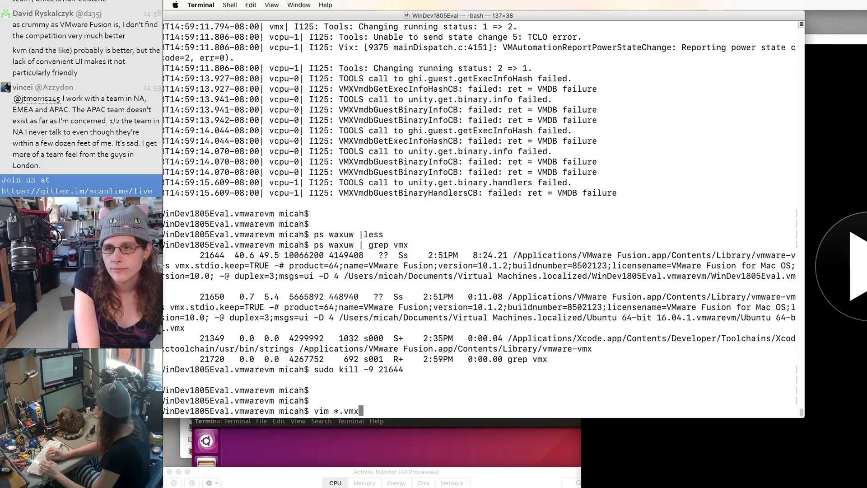
key(Return)
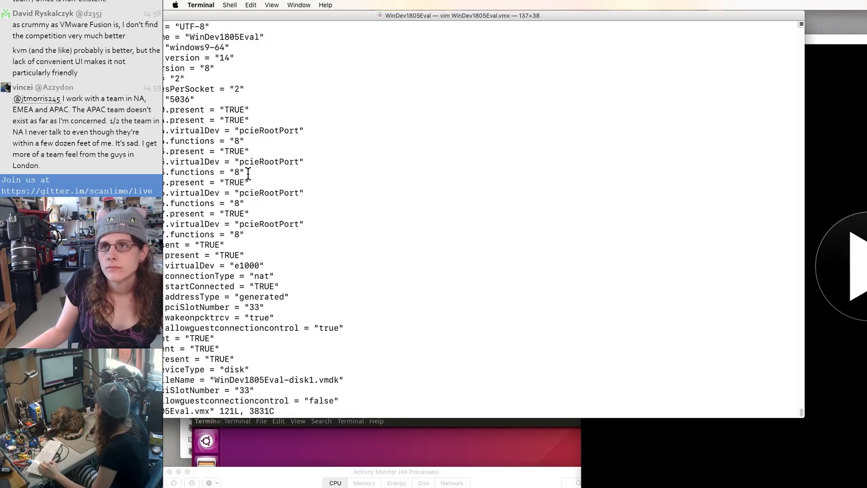
drag(223, 17, 332, 18)
Step: Replace usb.analyzer.maxLine's 8192 with 2 and save with :wq
key(ctrl+f)
key(ctrl+f)
key(ctrl+f)
key(ctrl+f)
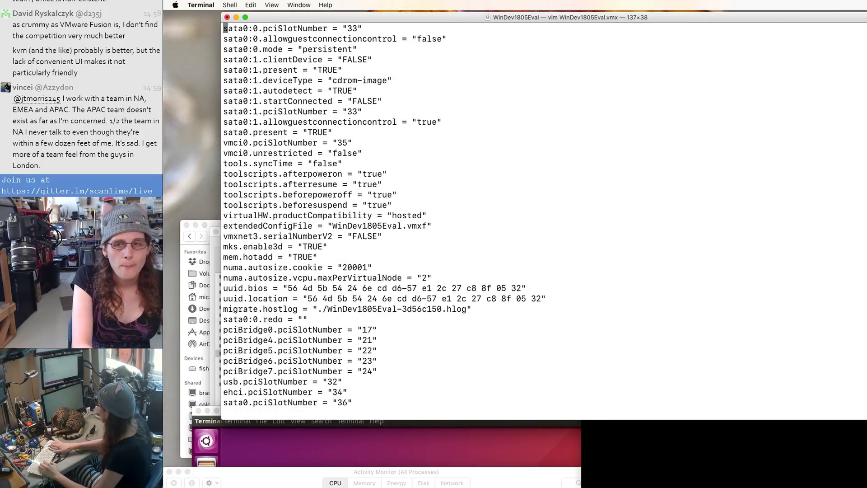
key(Up)
key(Up)
key(Up)
key(Up)
key(Up)
key(Up)
key(Up)
key(Up)
key(Up)
key(Up)
key(Up)
key(Up)
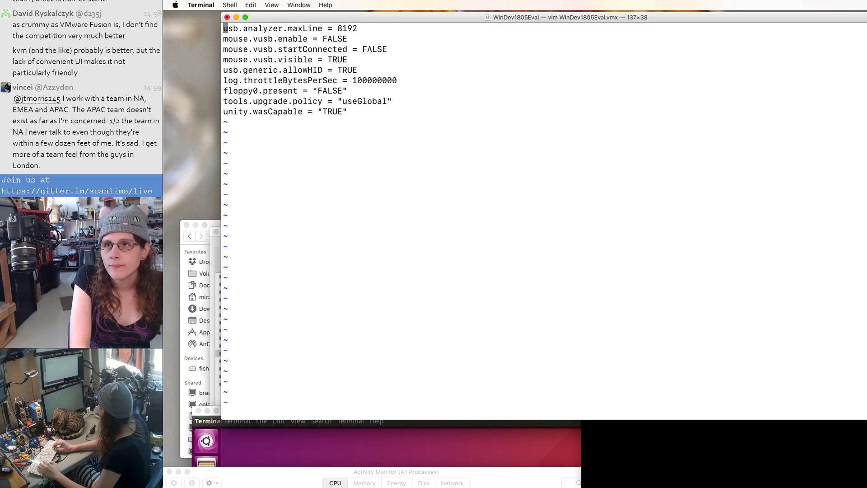
key(Down)
key(Down)
key(Down)
key(Down)
key(Right)
key(Right)
key(Right)
key(Right)
key(Right)
key(Right)
key(Right)
key(Right)
key(Right)
key(Right)
key(Right)
key(Right)
key(Right)
key(Right)
key(Right)
key(Right)
key(Right)
key(Right)
key(Right)
key(Right)
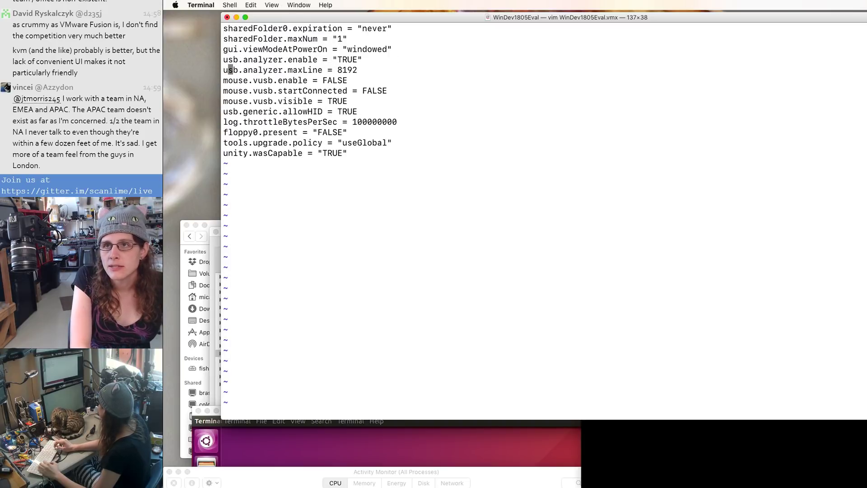
key(a)
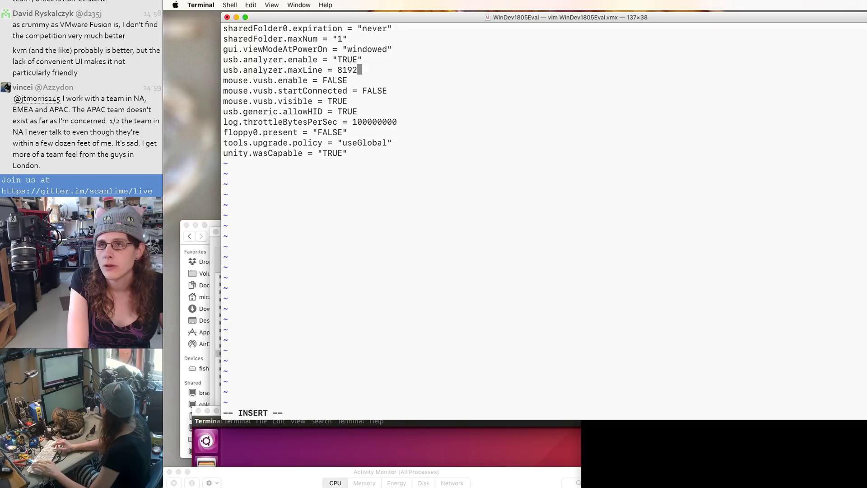
key(BackSpace)
key(BackSpace)
key(BackSpace)
key(BackSpace)
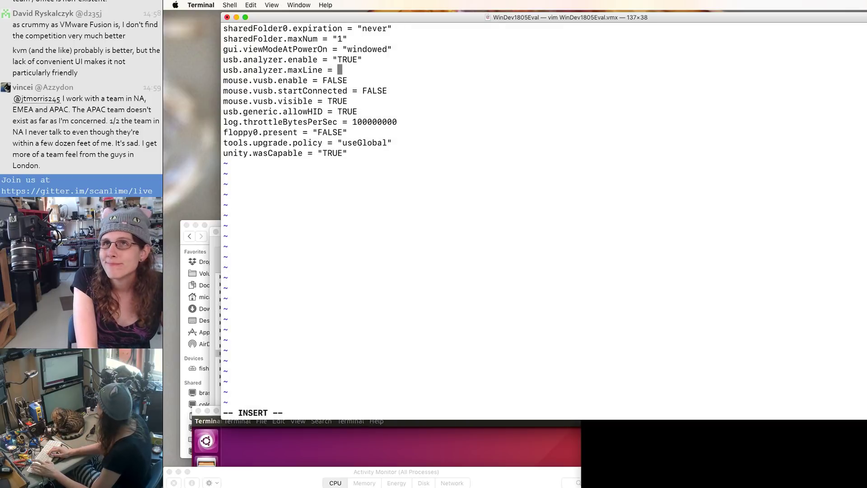
text(2)
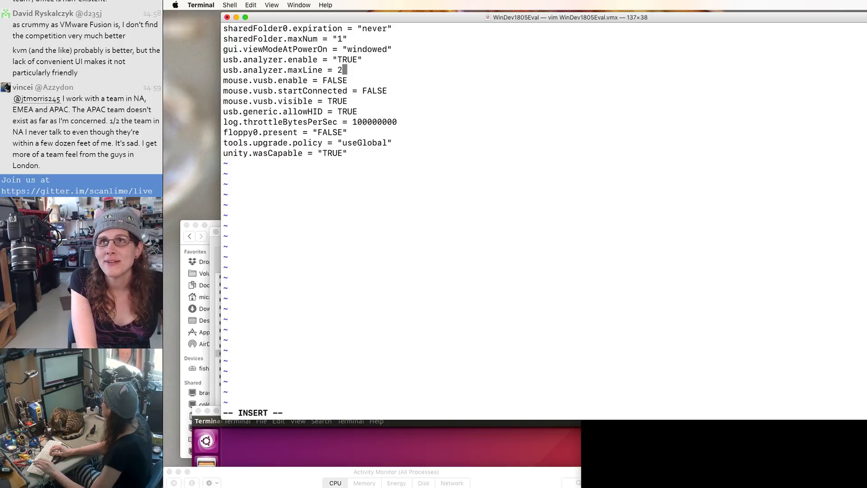
key(Escape)
text(:wq)
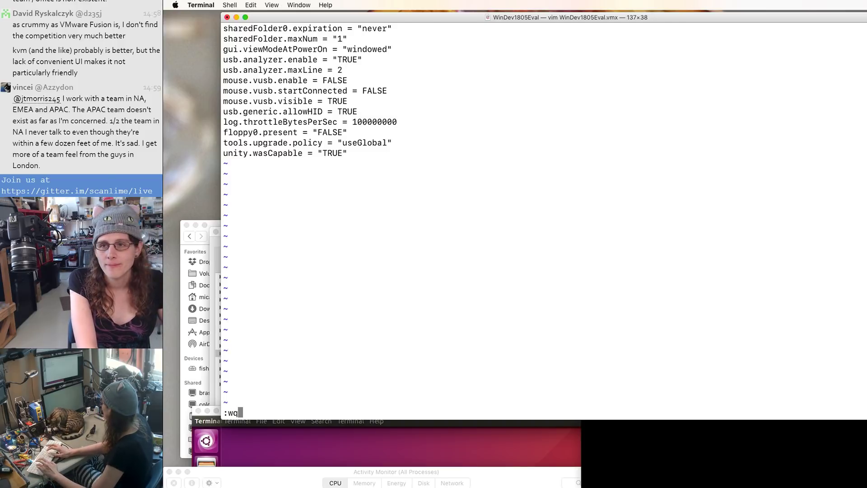
key(Return)
key(Return)
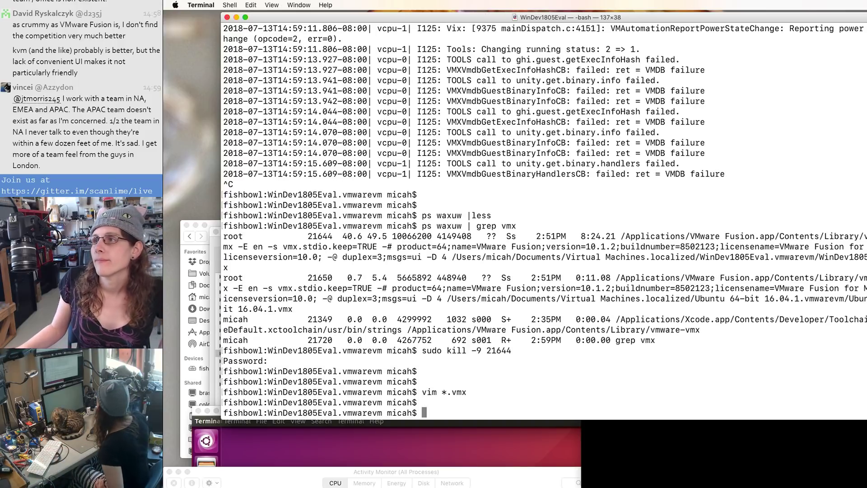
click(767, 453)
Step: Drag the WinDev1805Eval VM window toward the bottom right so the Terminal stays visible
drag(811, 39, 548, 9)
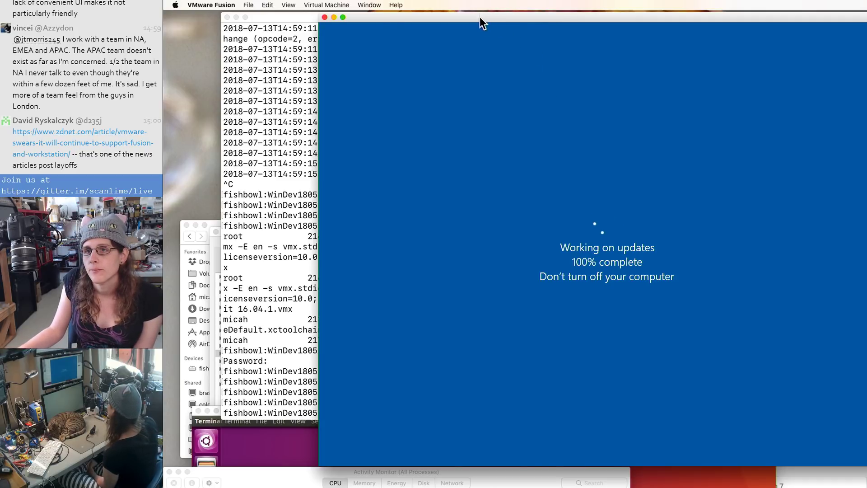
mouse_move(480, 18)
mouse_down()
mouse_move(556, 13)
mouse_move(440, 23)
mouse_move(467, 26)
mouse_up()
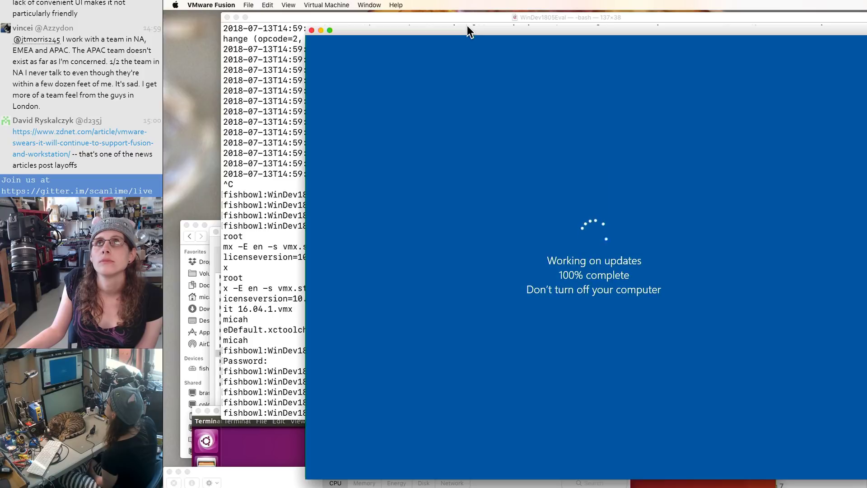
drag(467, 26, 476, 25)
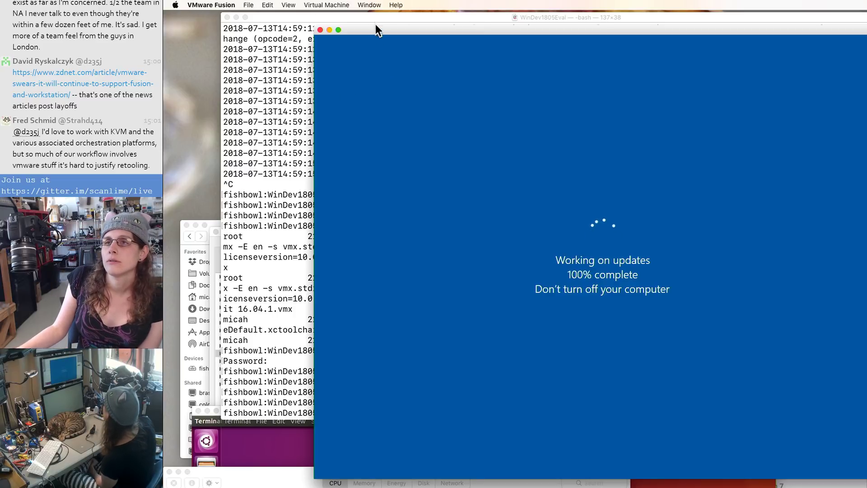
drag(375, 25, 609, 415)
Step: View the VM's .vmx configuration file in less and jump to its end
click(381, 298)
text(less)
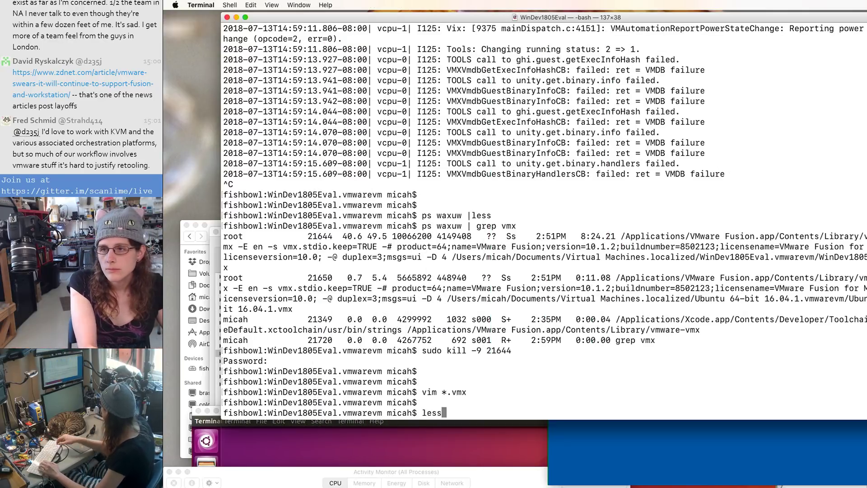
text( *.vmx)
key(Return)
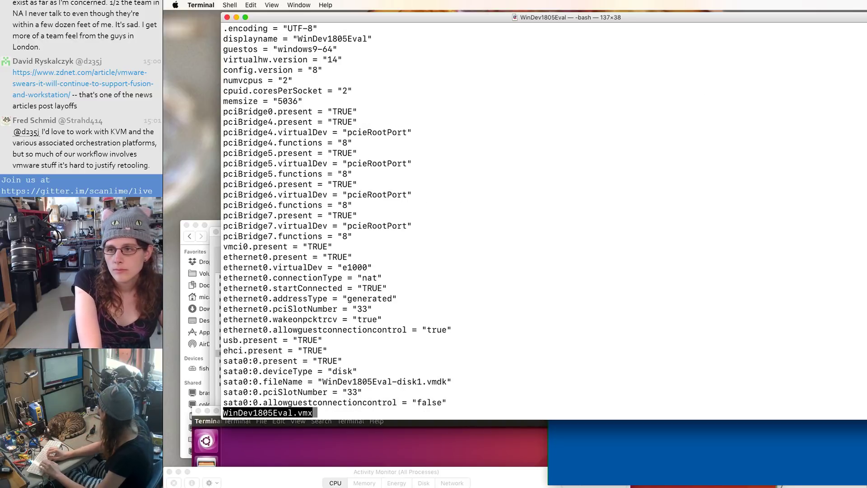
text(/)
key(BackSpace)
key(shift+g)
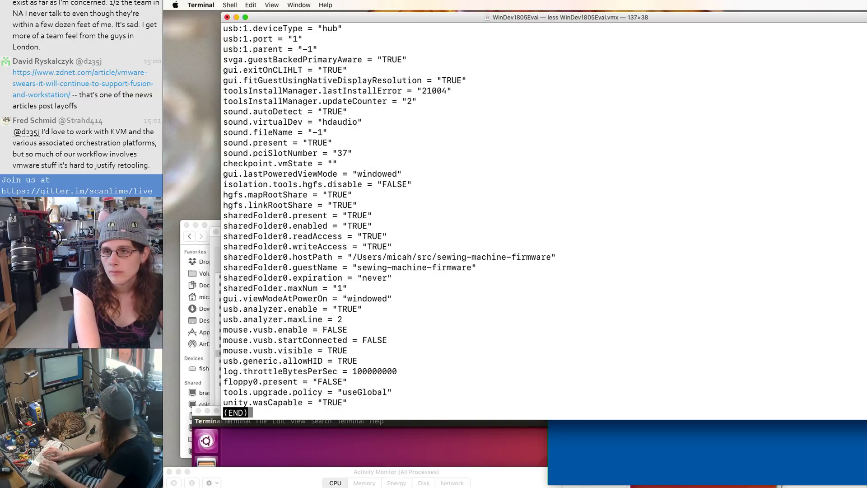
Step: Open vmware.log in less and search backward from the end for USBIO entries
text(qless vmware)
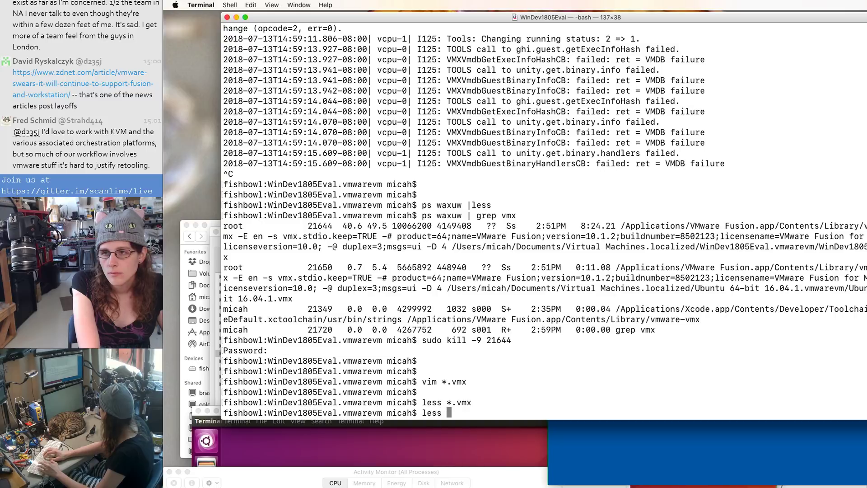
text(.log)
key(Return)
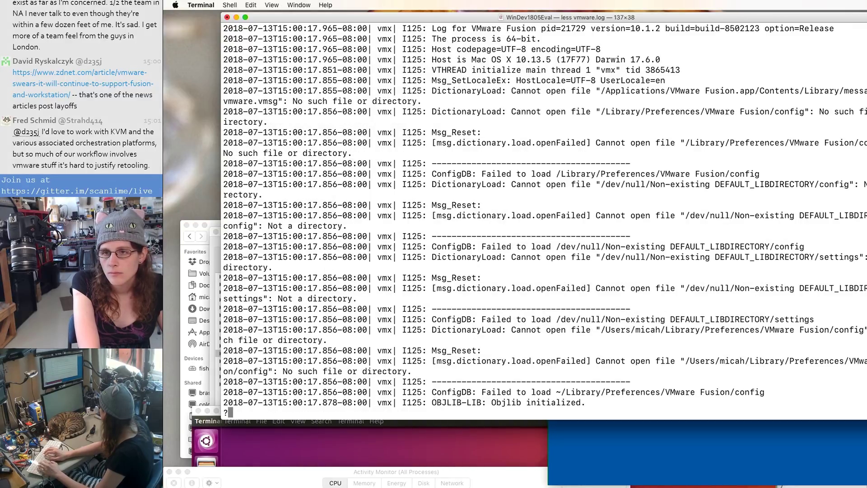
key(shift+g)
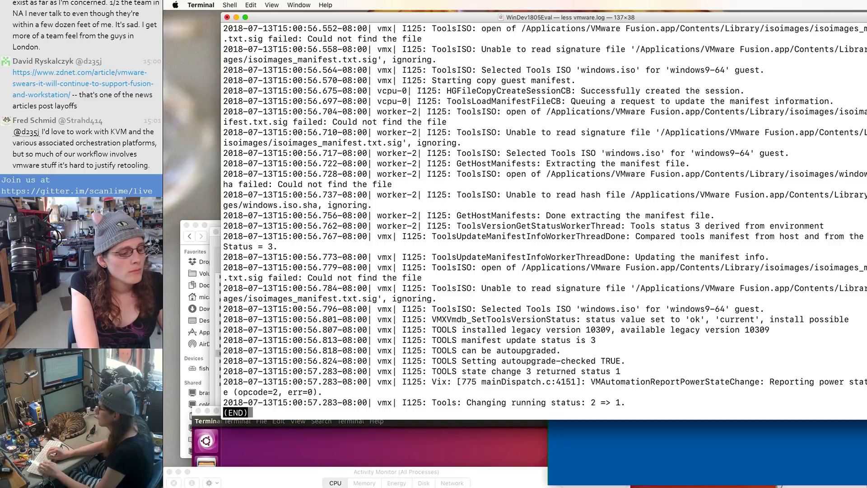
text(?USBIO)
key(Return)
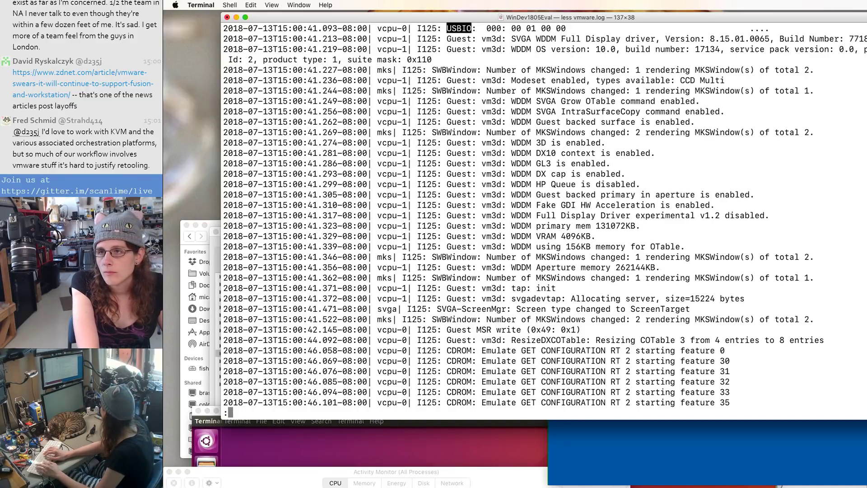
Step: Scroll back through the USBIO log lines to the USB descriptor requests
key(Up)
key(Up)
key(Up)
key(Up)
key(Up)
key(Up)
key(Up)
key(Up)
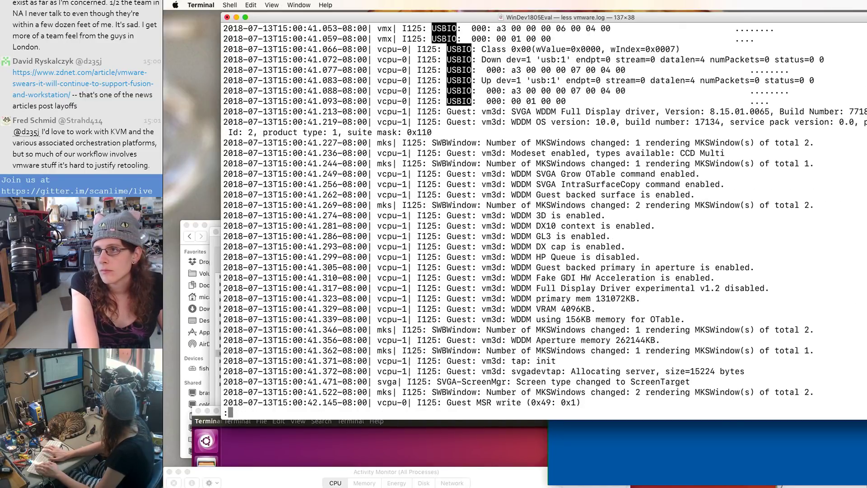
key(Up)
key(Up)
key(Up)
key(Up)
key(Up)
key(Up)
key(Up)
key(Up)
key(Up)
key(Up)
key(Up)
key(Up)
key(Up)
key(Up)
key(Up)
key(Up)
key(Up)
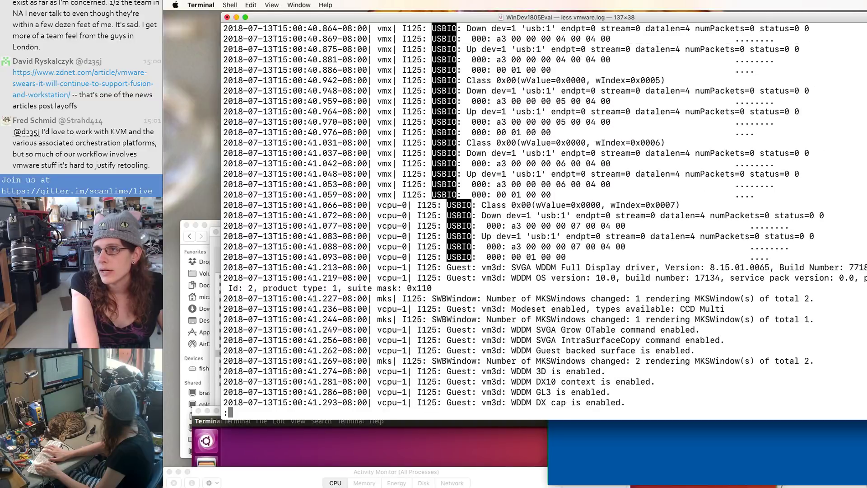
key(Up)
key(Up)
key(Up)
key(Up)
key(Up)
key(Up)
key(Up)
key(Up)
key(Up)
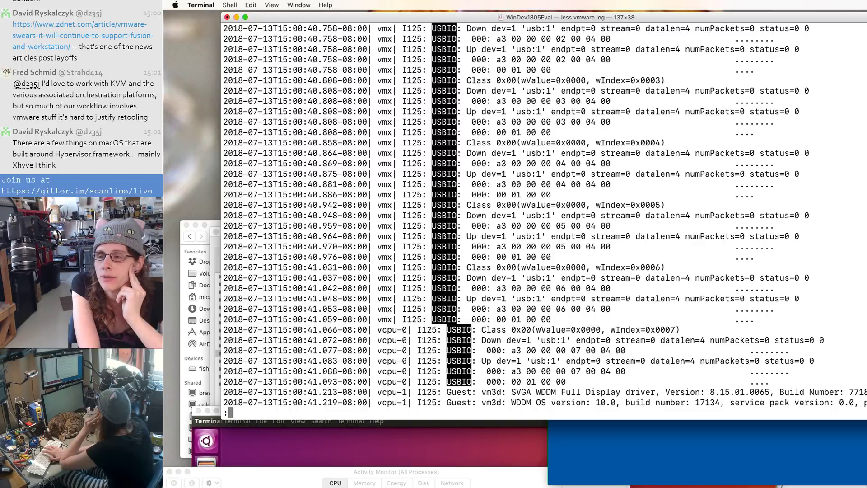
key(Up)
key(Up)
key(Up)
key(Up)
key(Up)
key(Up)
key(Up)
key(Up)
key(Up)
key(Up)
key(Up)
key(Up)
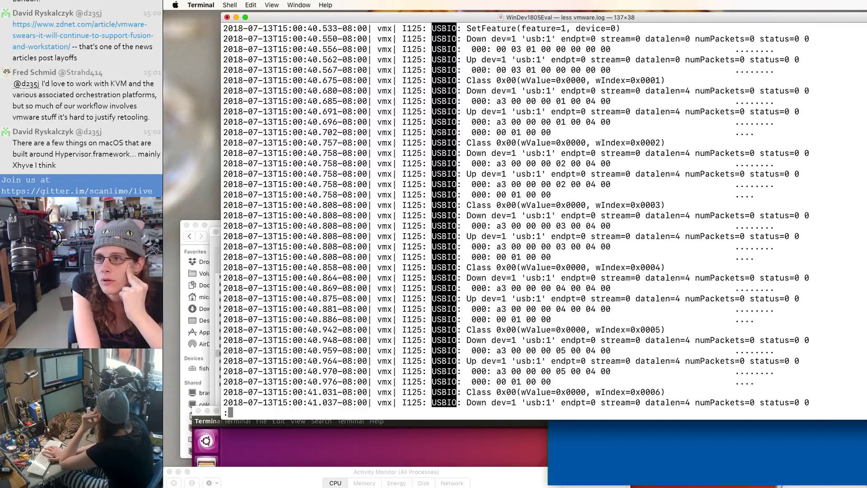
key(Up)
key(Up)
key(Up)
key(Up)
key(Up)
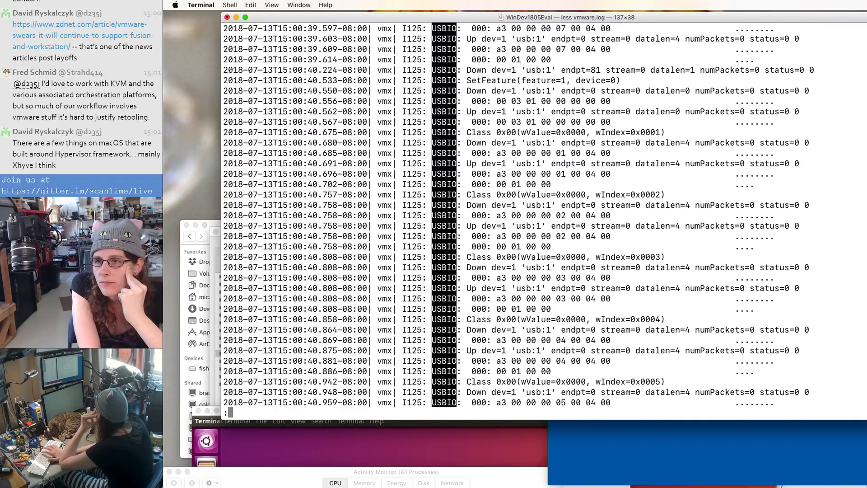
key(Up)
key(Up)
key(Up)
key(Up)
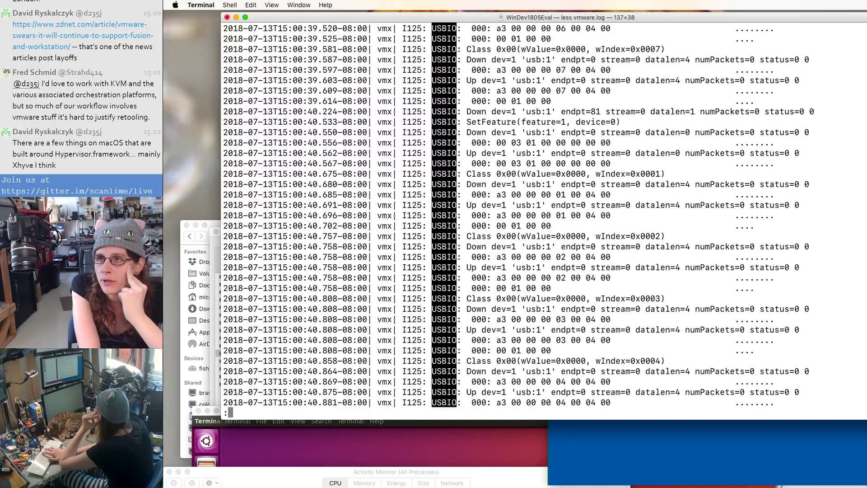
key(Up)
key(Up)
key(Up)
key(Up)
key(Up)
key(Up)
key(Up)
key(Up)
key(Up)
key(Up)
key(Up)
key(Up)
key(Up)
key(Up)
key(Up)
key(Up)
key(Up)
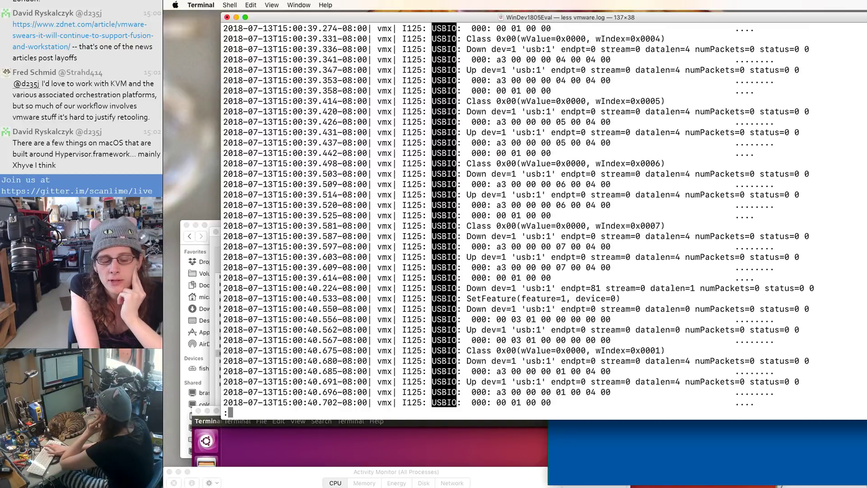
key(Up)
key(Up)
key(Up)
key(Up)
key(Up)
key(Up)
key(Up)
key(Up)
key(Up)
key(Up)
key(Up)
key(Up)
key(Up)
key(Up)
key(Up)
key(Up)
key(Up)
key(Up)
key(Up)
key(Up)
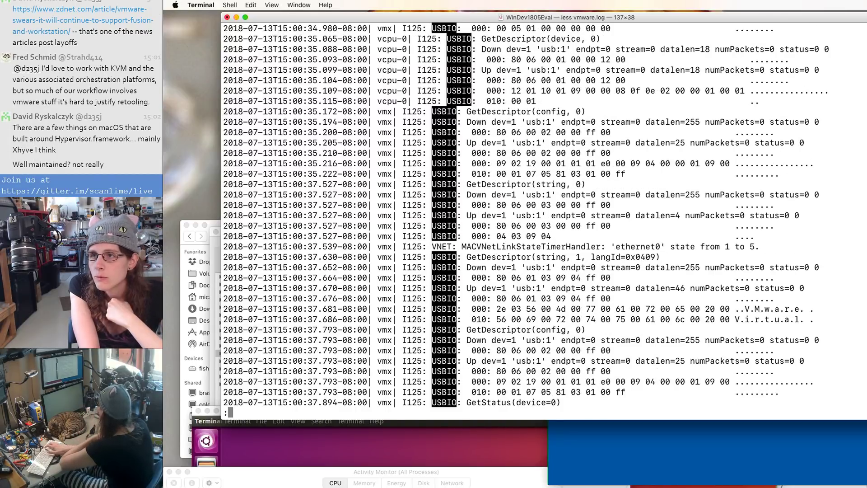
key(Down)
key(Down)
key(Down)
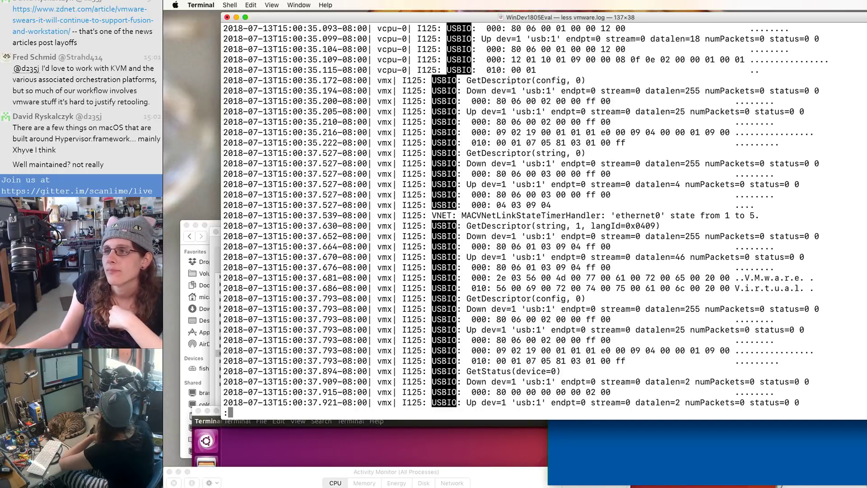
Step: Select the bytes spelling 'VMware Virtual', page around the USB entries, then quit less
drag(834, 285, 513, 266)
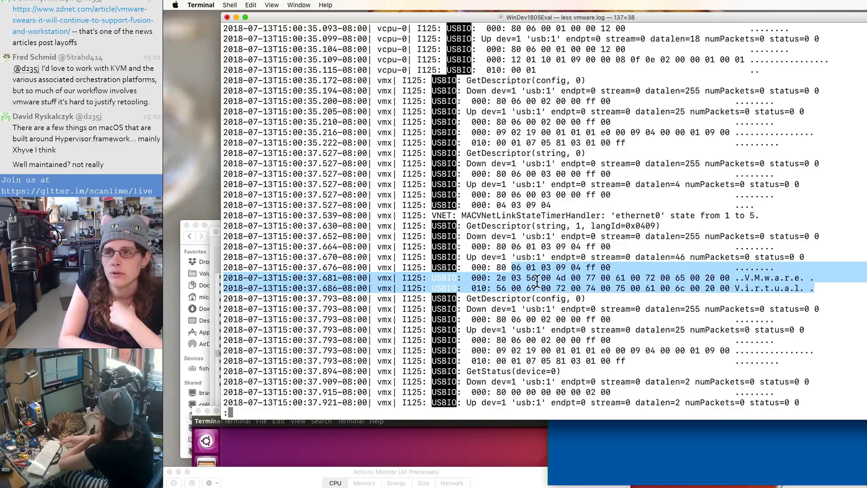
key(Up)
key(Up)
key(Up)
key(Up)
key(Up)
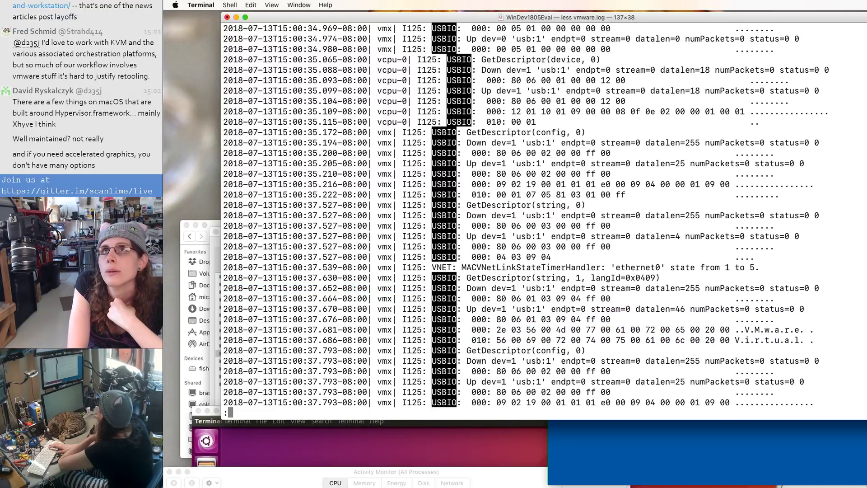
key(b)
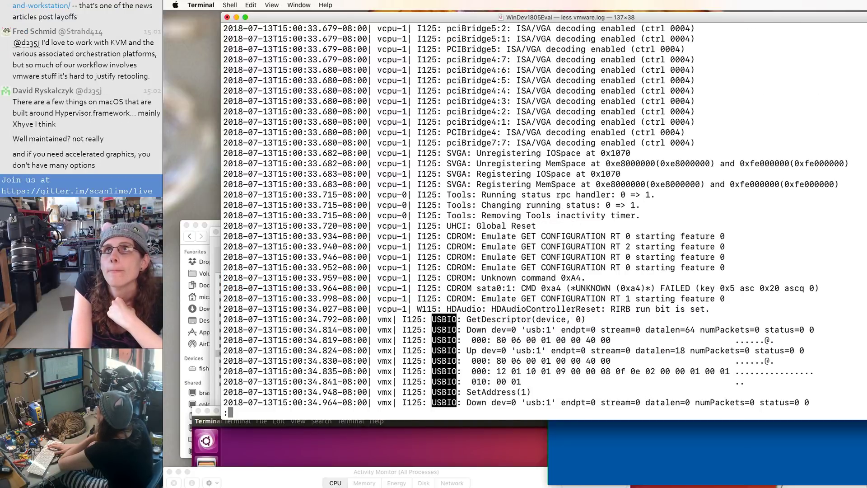
key(b)
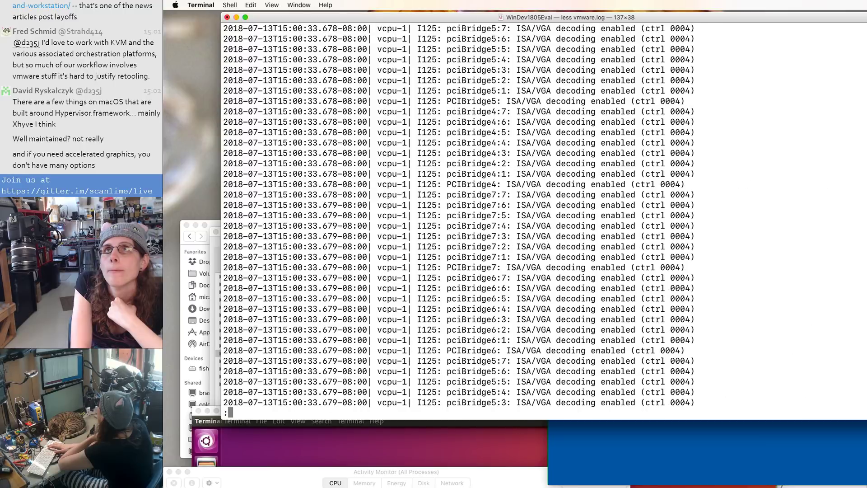
key(space)
key(space)
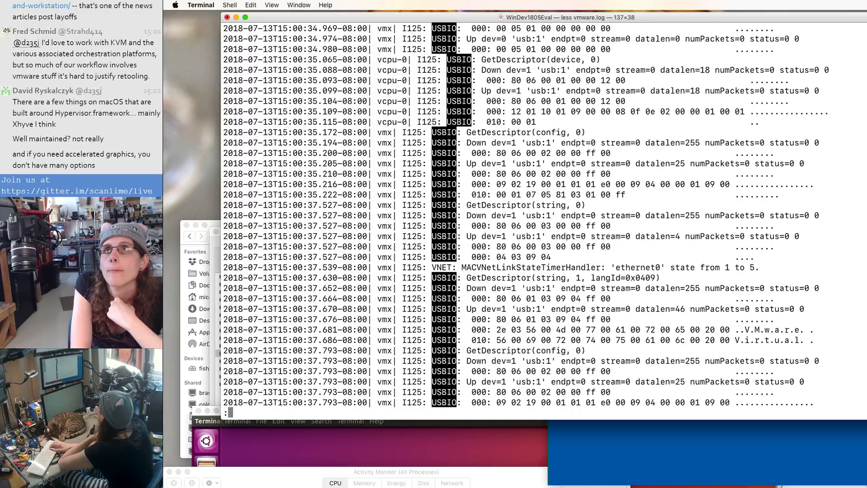
key(space)
key(space)
key(space)
key(space)
key(space)
key(space)
key(space)
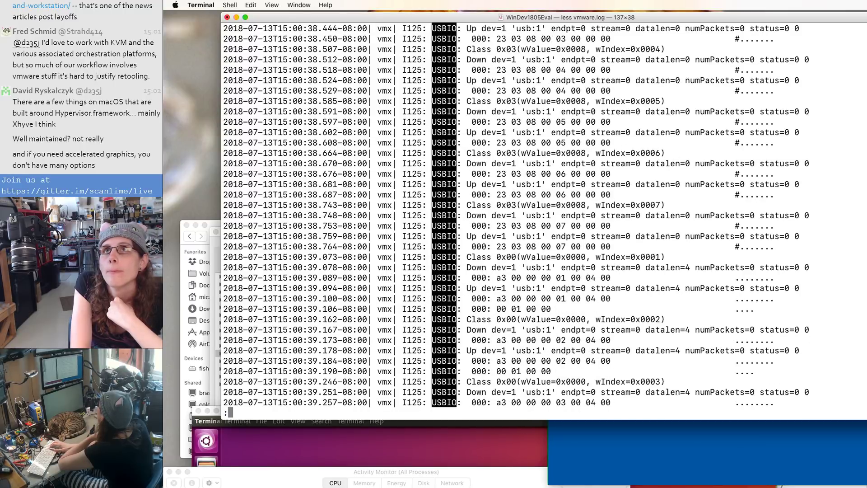
key(space)
key(space)
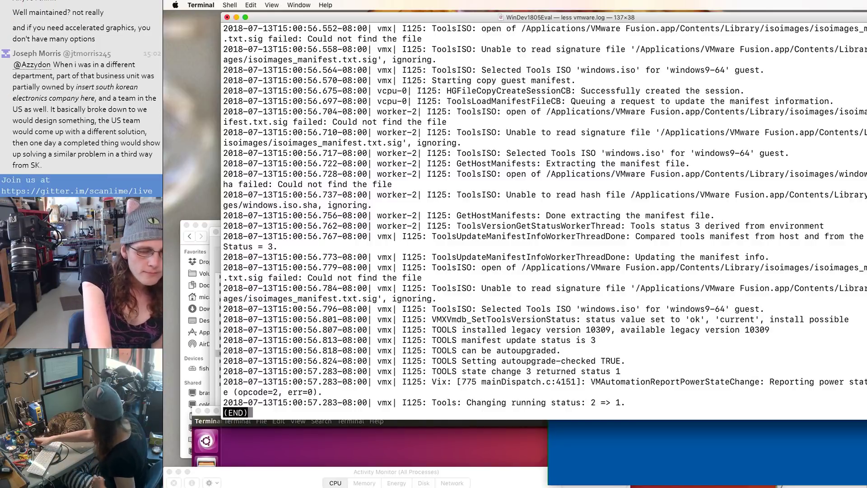
key(q)
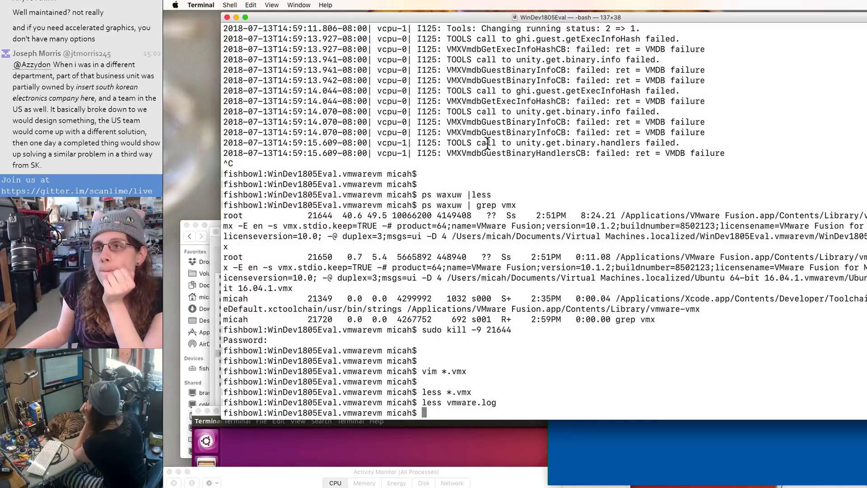
Step: Bring the WinDev1805Eval VM forward and drag it fully on screen while Windows reaches the desktop
click(813, 451)
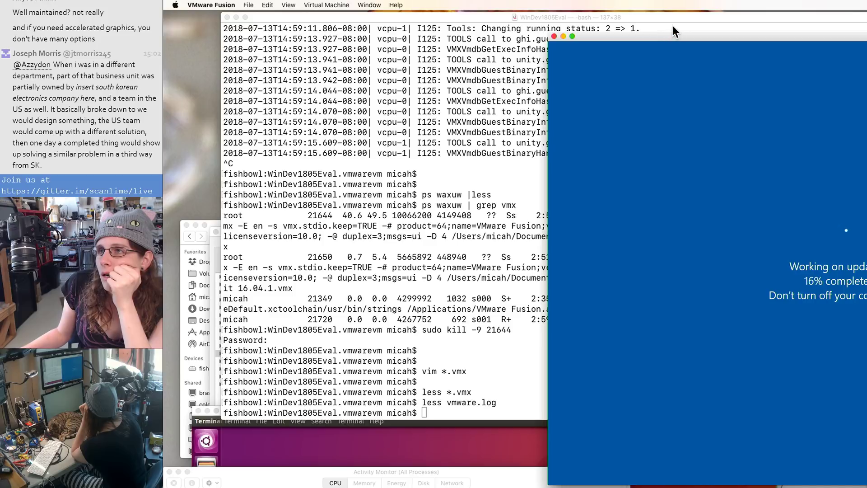
drag(672, 39, 479, 77)
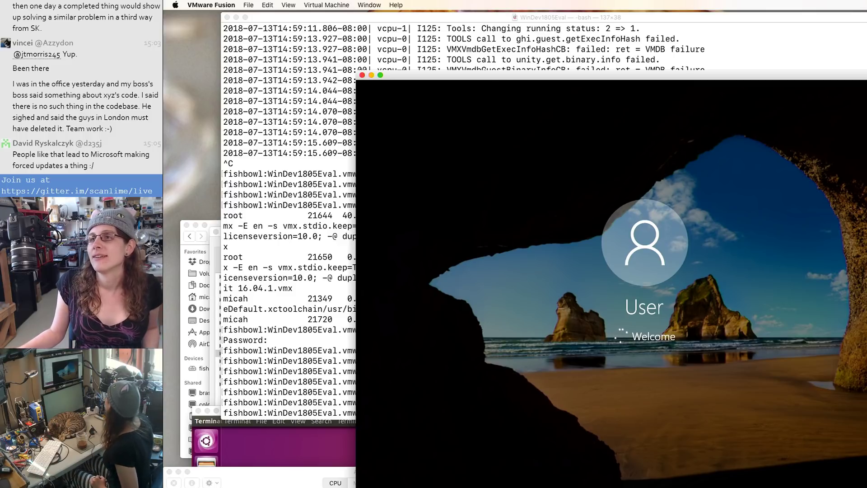
drag(501, 75, 492, 59)
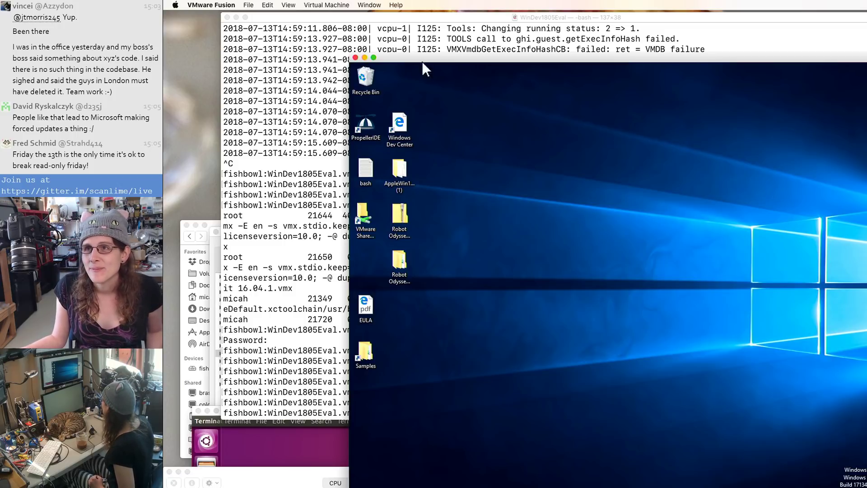
Step: Fit the VM window on screen and check the USB & Bluetooth device list without connecting anything
drag(422, 63, 347, 25)
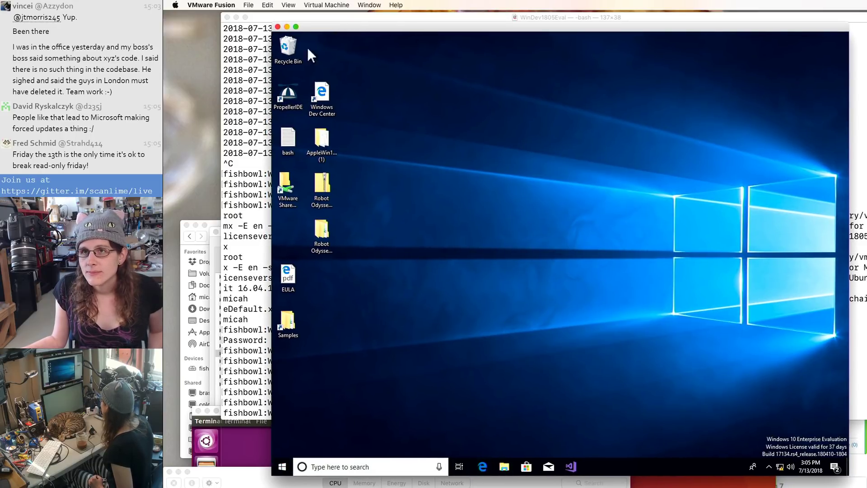
click(326, 5)
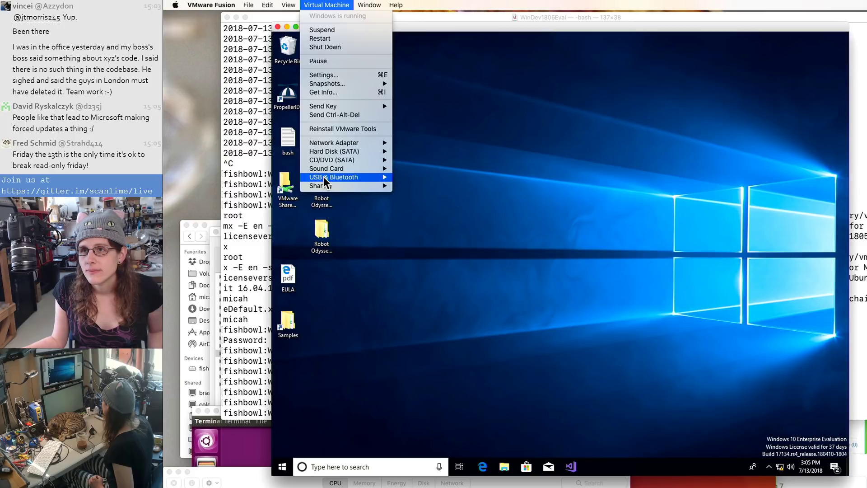
click(350, 176)
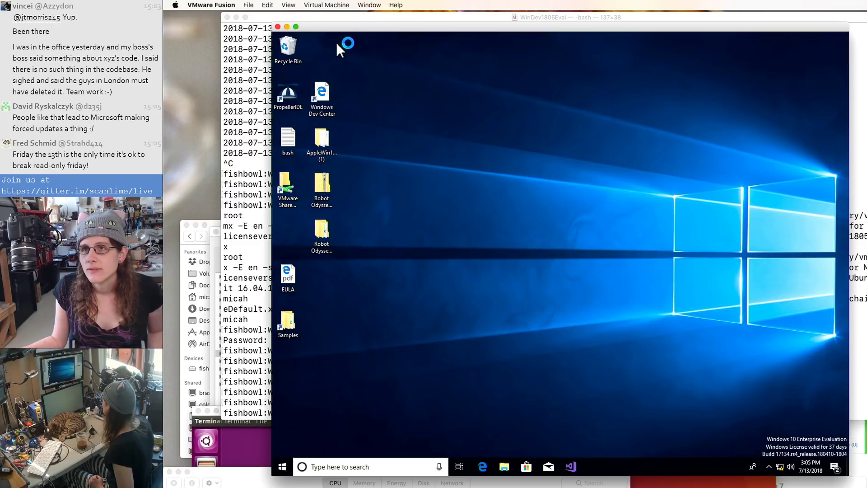
click(326, 5)
mouse_move(350, 171)
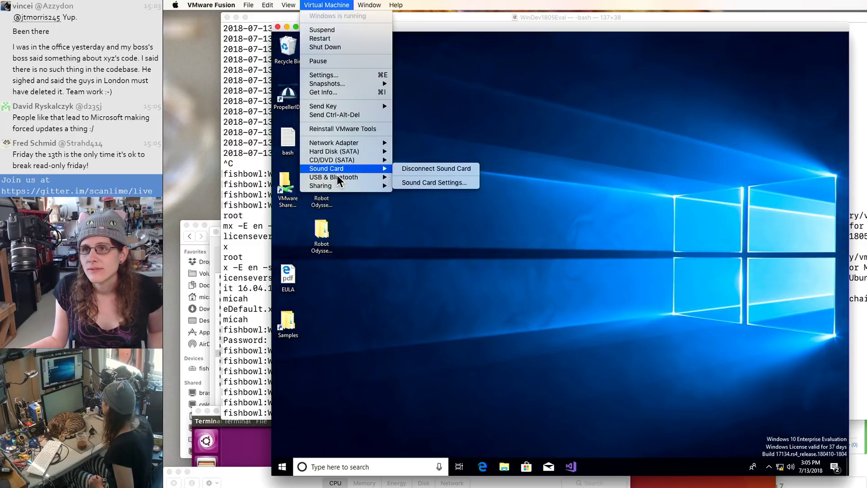
mouse_move(345, 178)
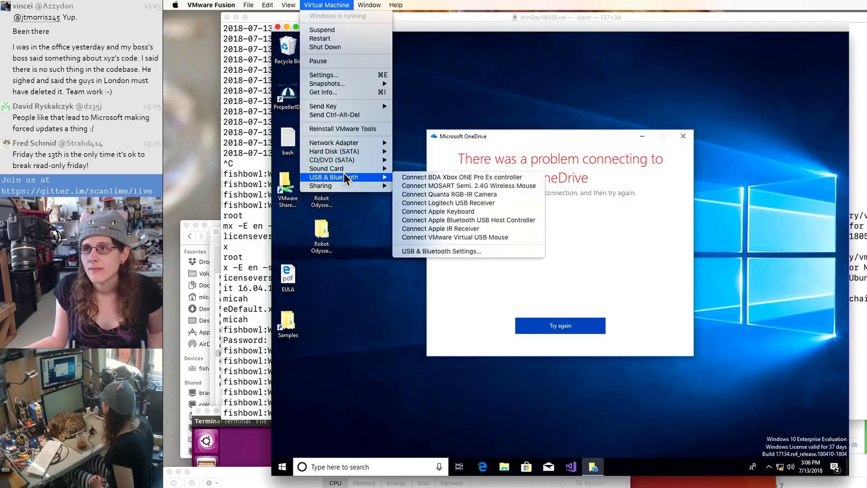
click(652, 221)
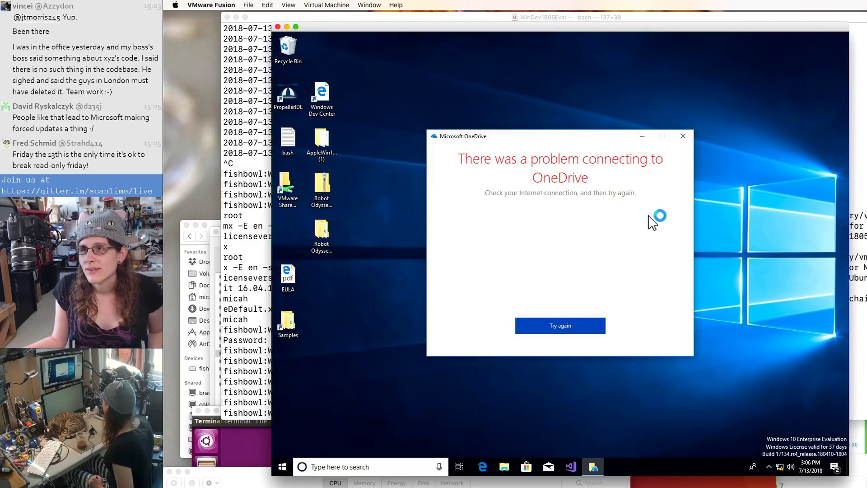
Step: Dismiss the OneDrive connection error and move the VM window up and right
click(683, 137)
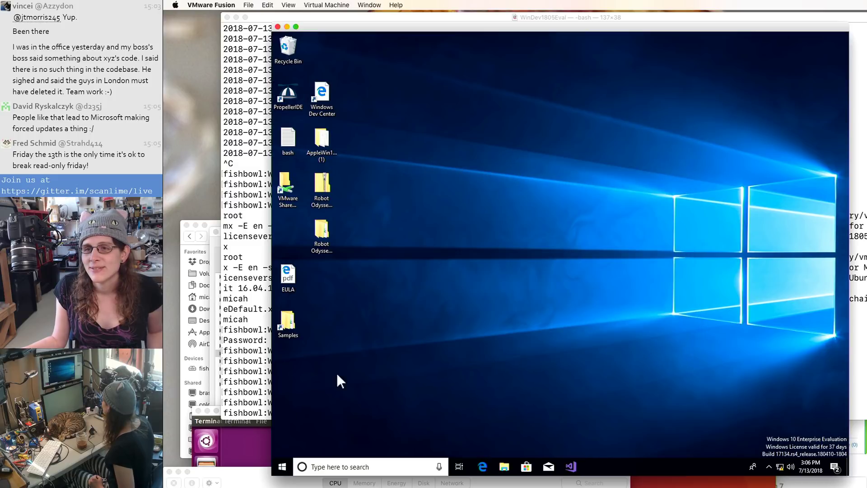
click(286, 5)
mouse_move(326, 4)
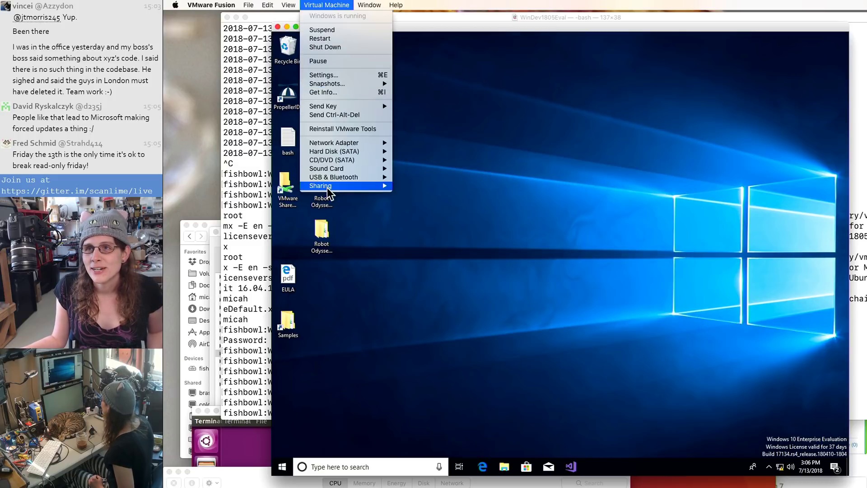
mouse_move(336, 180)
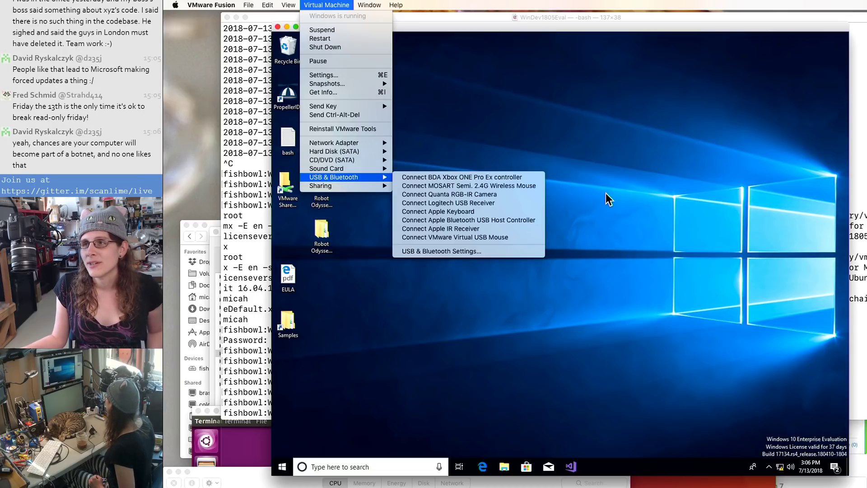
click(367, 24)
drag(368, 24, 379, 17)
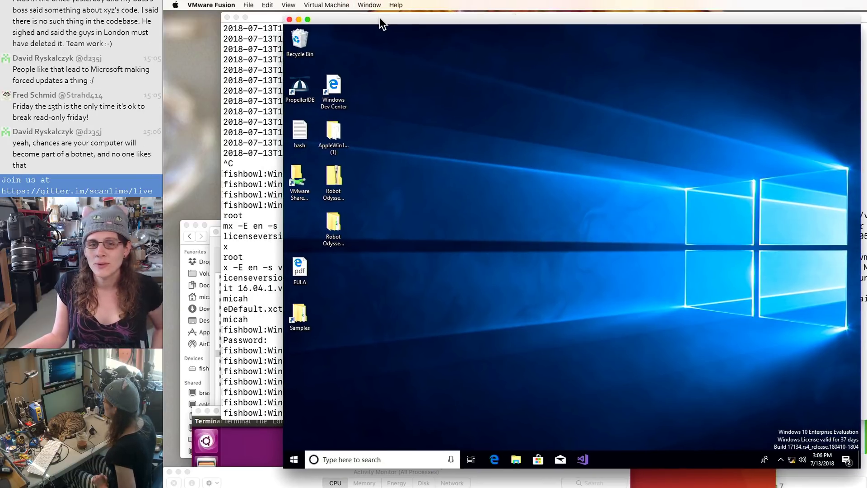
Step: Launch Activity Monitor on the Mac via Spotlight and move it to the top of the screen
key(super+space)
text(a)
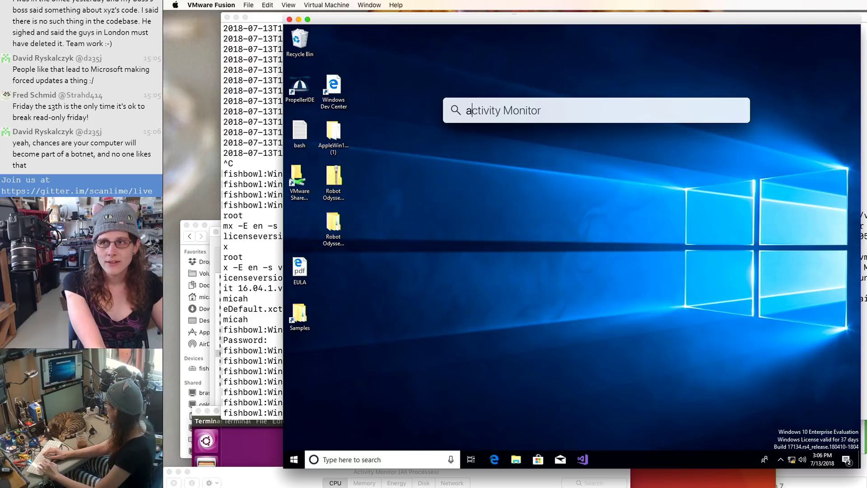
key(Return)
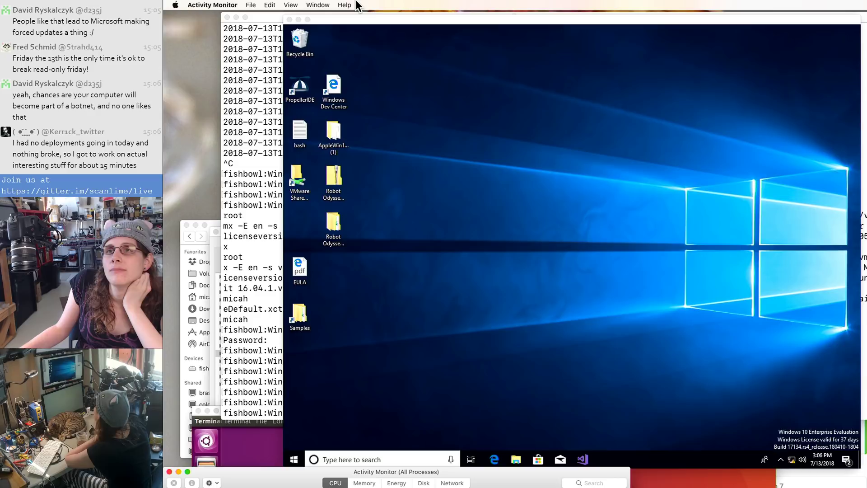
drag(508, 469, 533, 37)
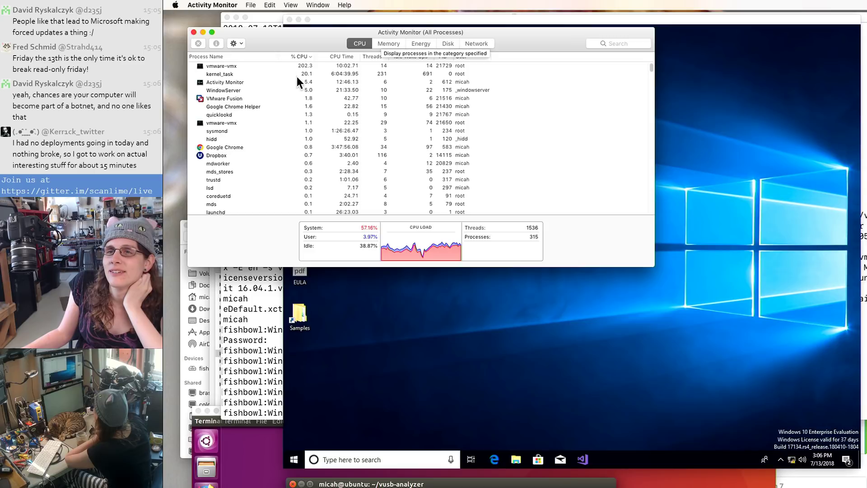
Step: Open Task Manager in the Windows VM by searching 'task' from Start
click(666, 417)
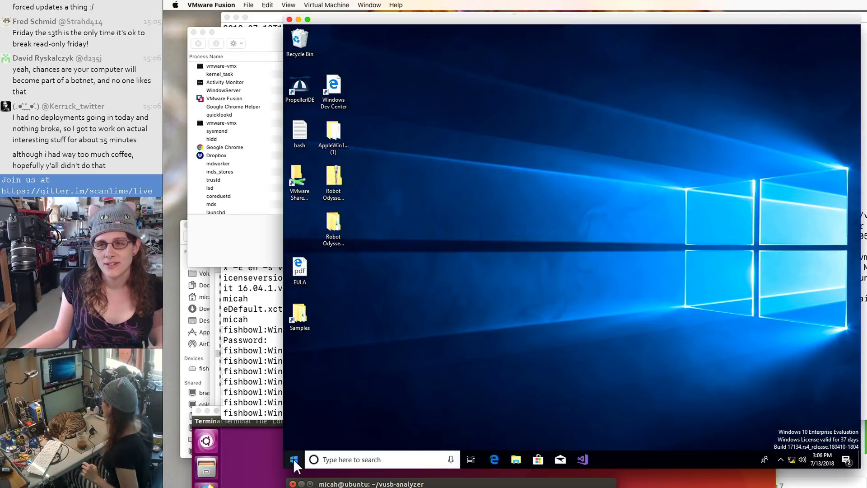
click(296, 459)
text(task)
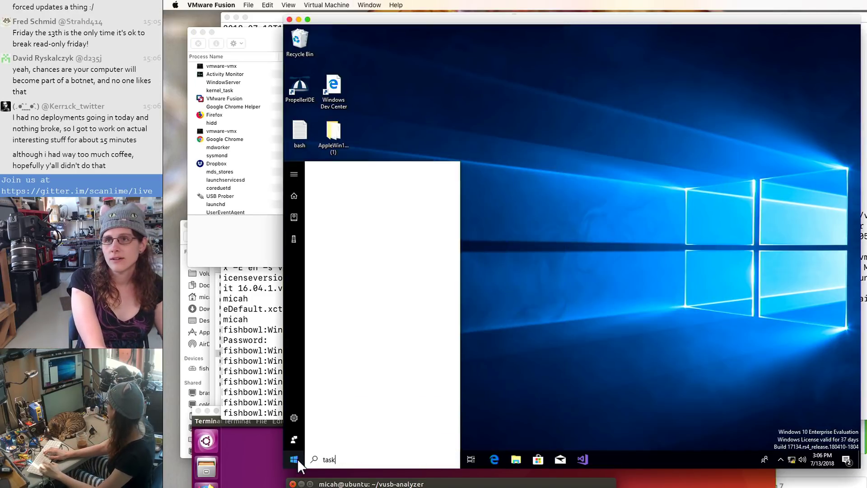
key(Return)
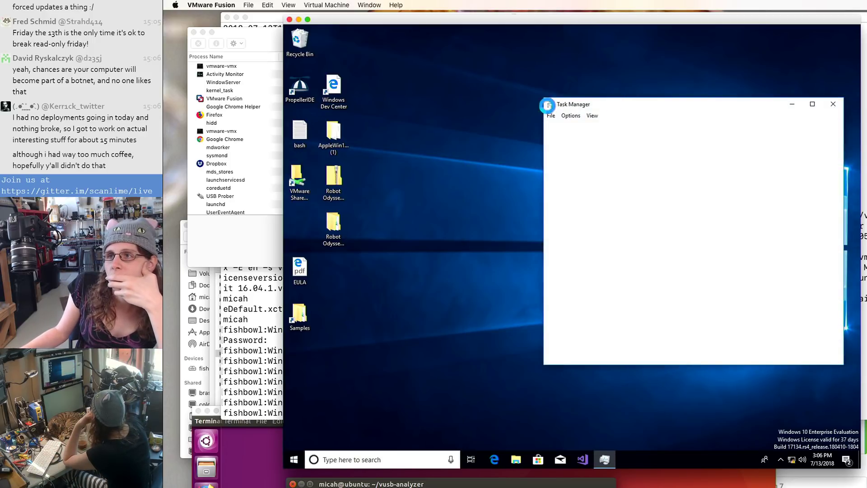
Step: Compare CPU load with Activity Monitor and rearrange Task Manager and the VM window to reveal Terminal
click(274, 158)
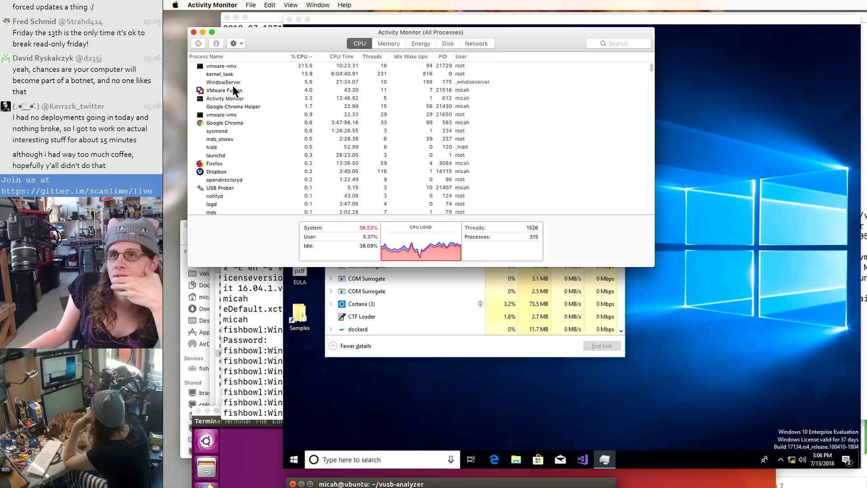
click(438, 353)
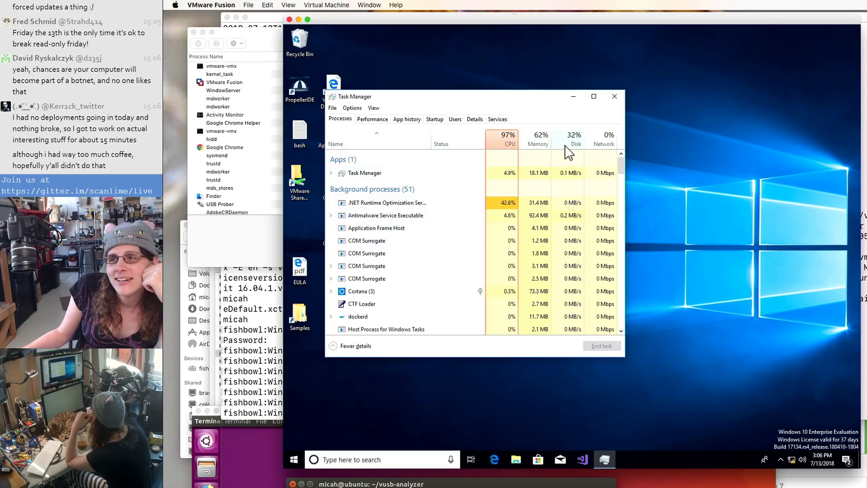
drag(504, 93, 711, 157)
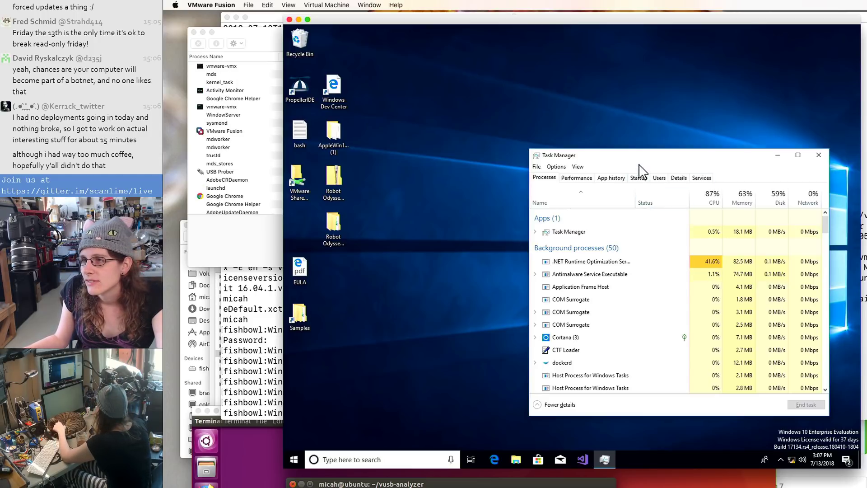
drag(647, 161, 576, 146)
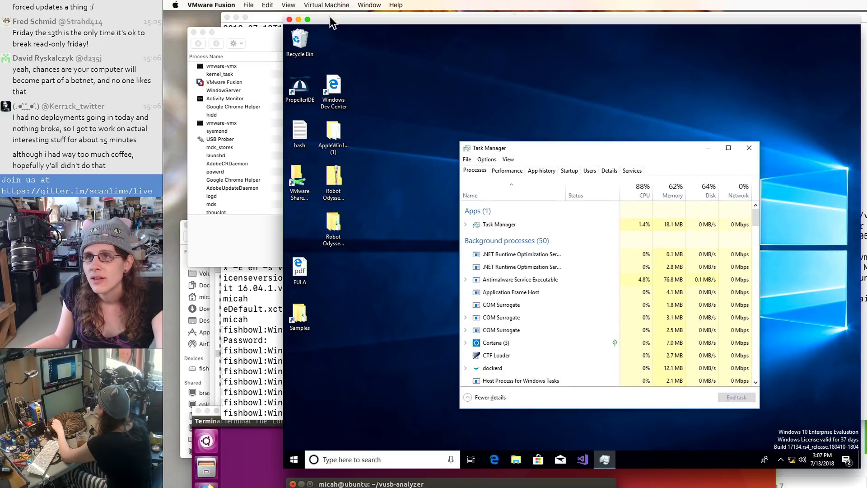
drag(325, 19, 433, 35)
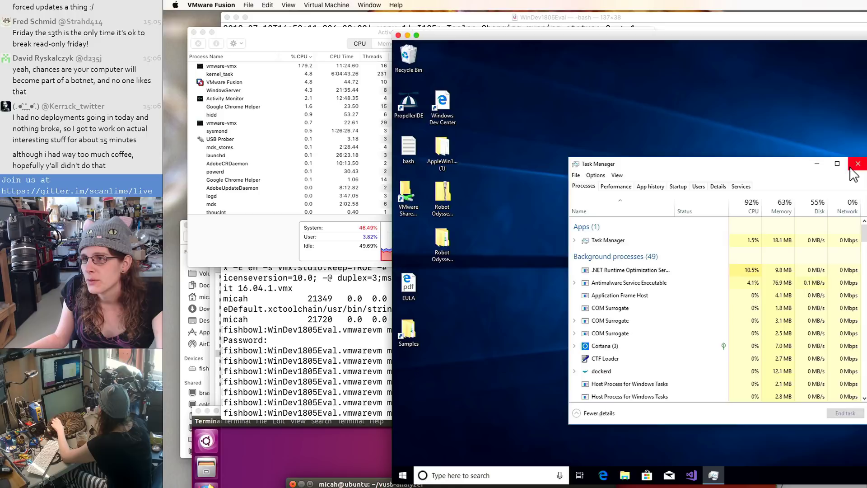
Step: Close Task Manager in the VM and shift the VM window further right
click(857, 163)
drag(453, 35, 479, 32)
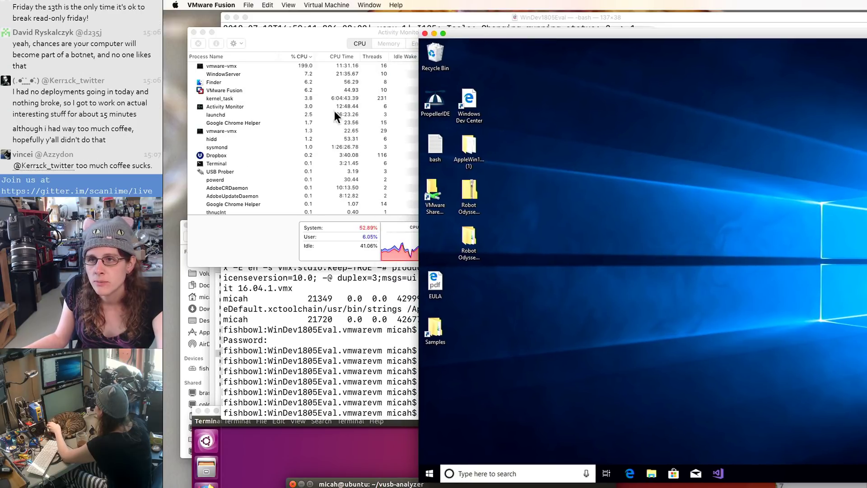
click(270, 245)
Step: Follow the log live with 'tail -F vmware.log' in Terminal and rearrange the windows
click(337, 346)
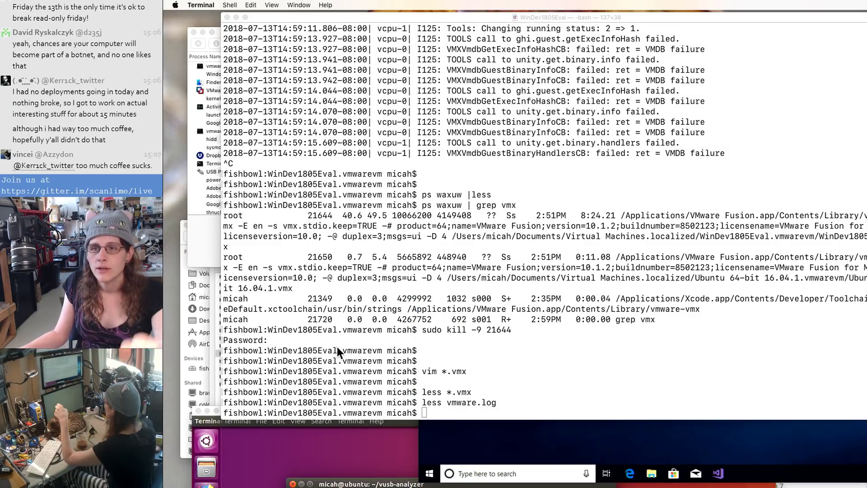
text(ta)
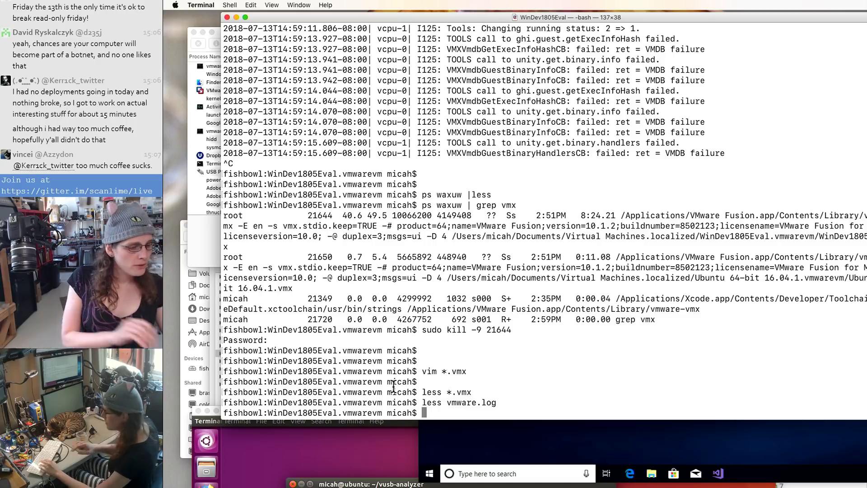
text(il -F vmware.)
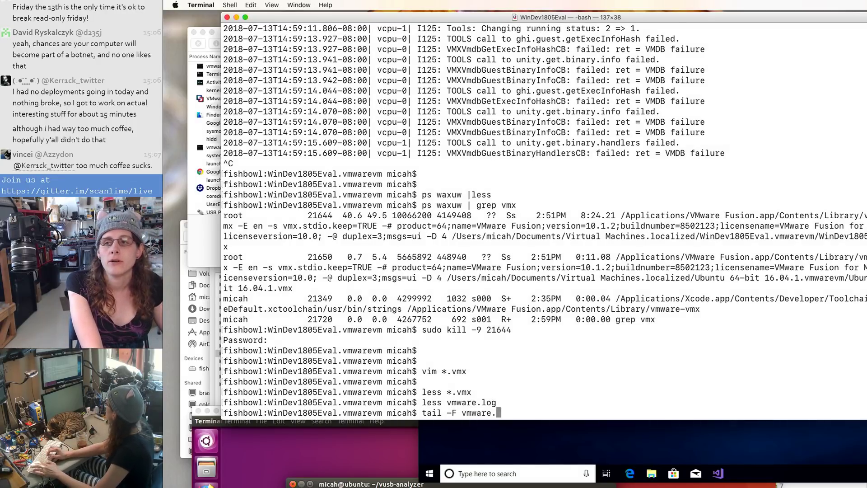
text(log)
key(Return)
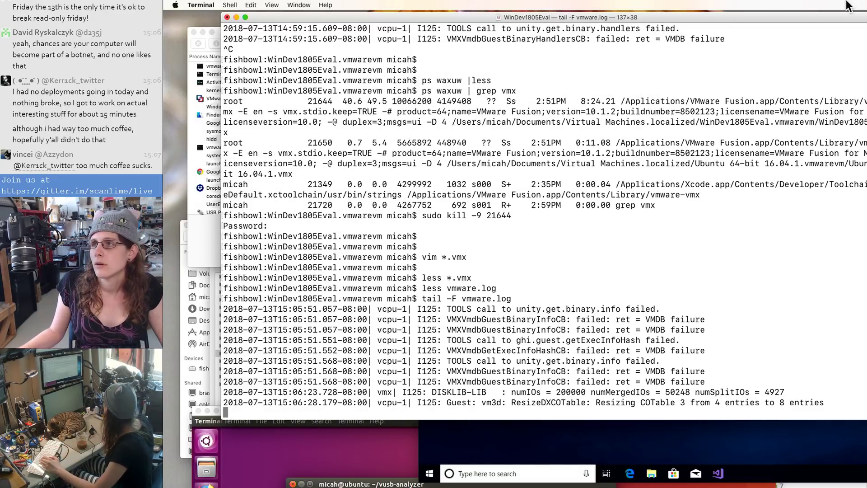
drag(851, 21, 790, 78)
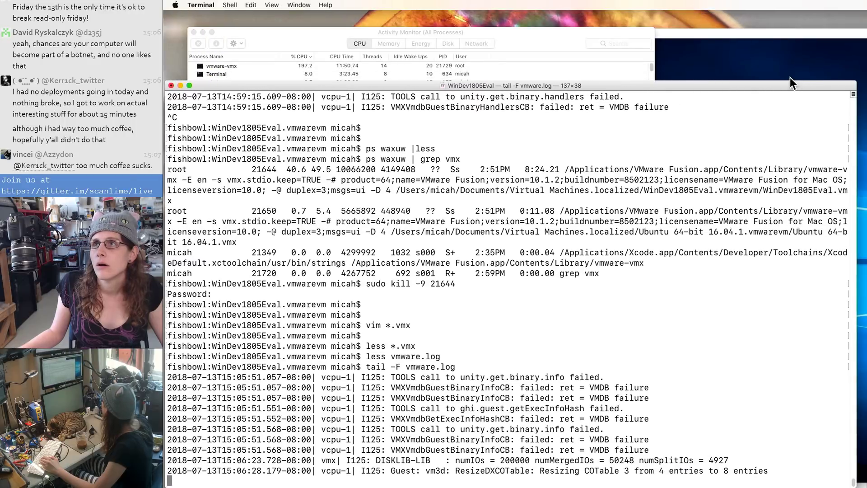
drag(866, 33, 746, 2)
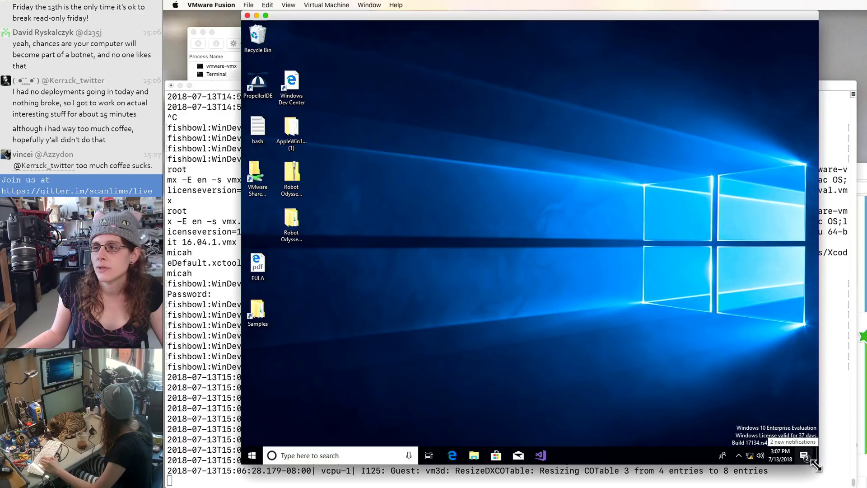
Step: Shrink the VM window, move it left, and connect the Quanta RGB Camera through Virtual Machine > USB & Bluetooth
drag(730, 361, 719, 342)
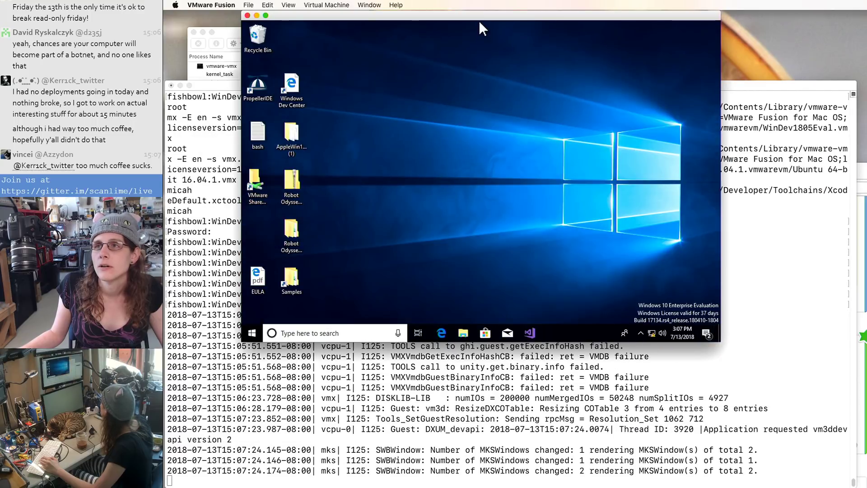
drag(479, 21, 437, 18)
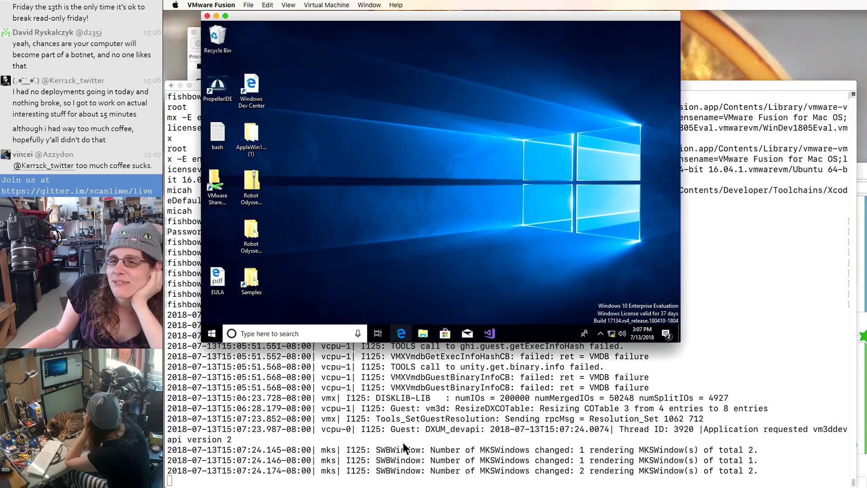
click(327, 5)
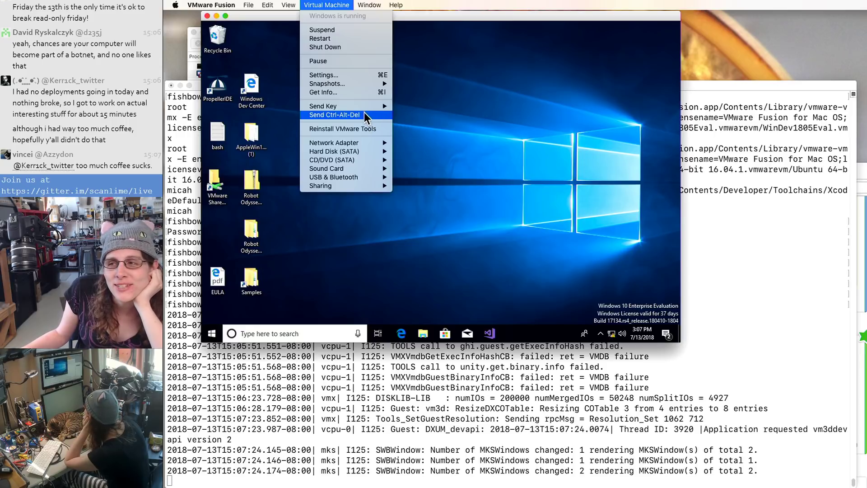
mouse_move(366, 87)
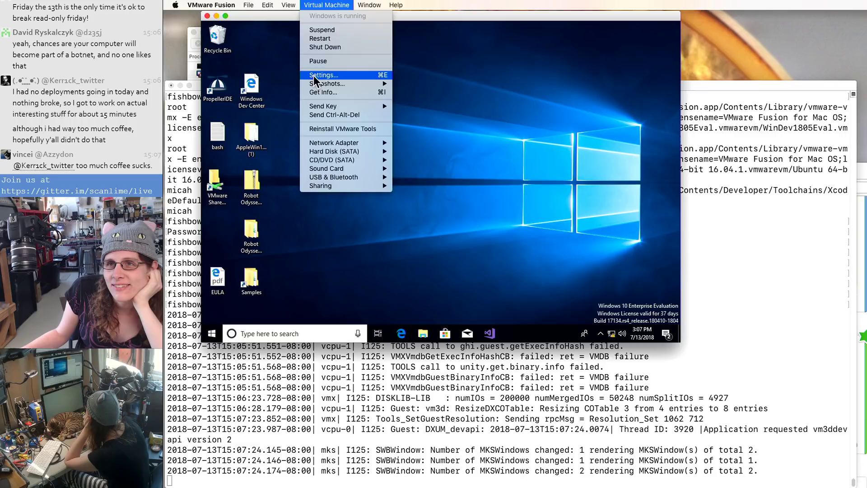
mouse_move(321, 180)
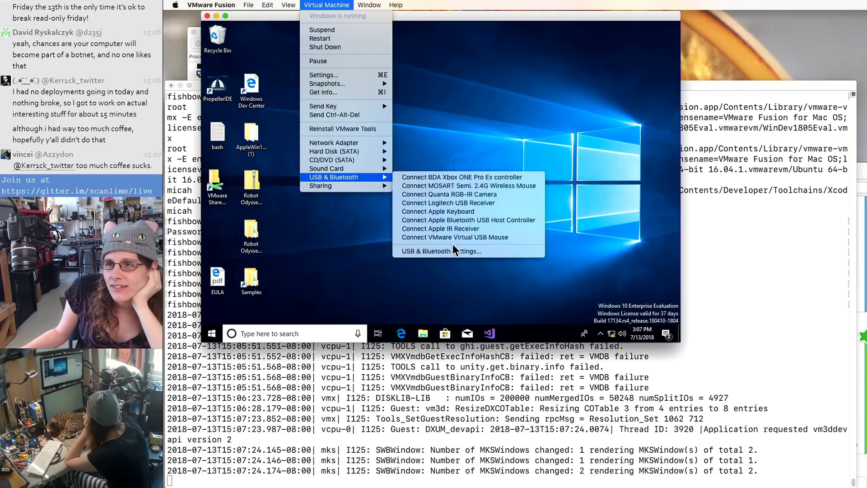
click(469, 194)
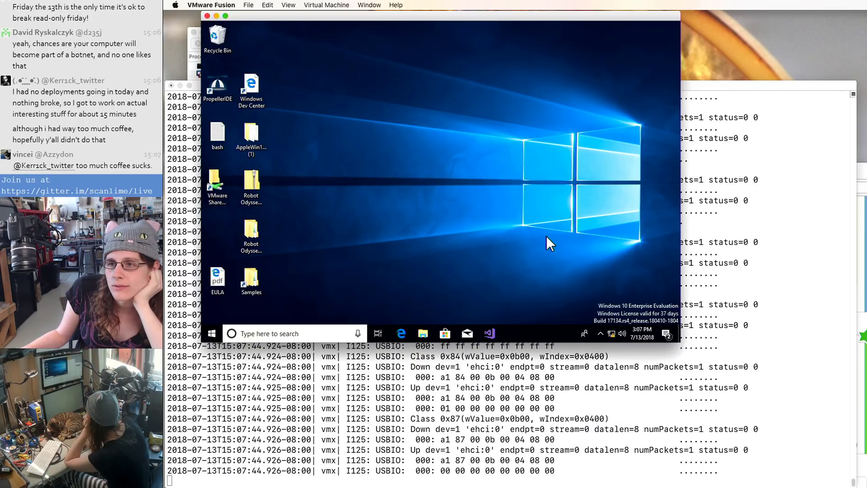
Step: Launch the Windows Camera app by searching 'camera' and decline its location-access request
click(210, 331)
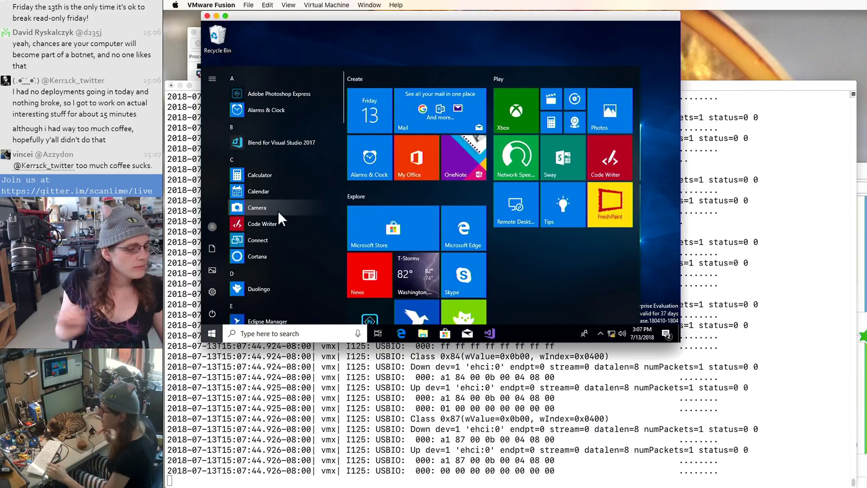
text(camera)
key(Return)
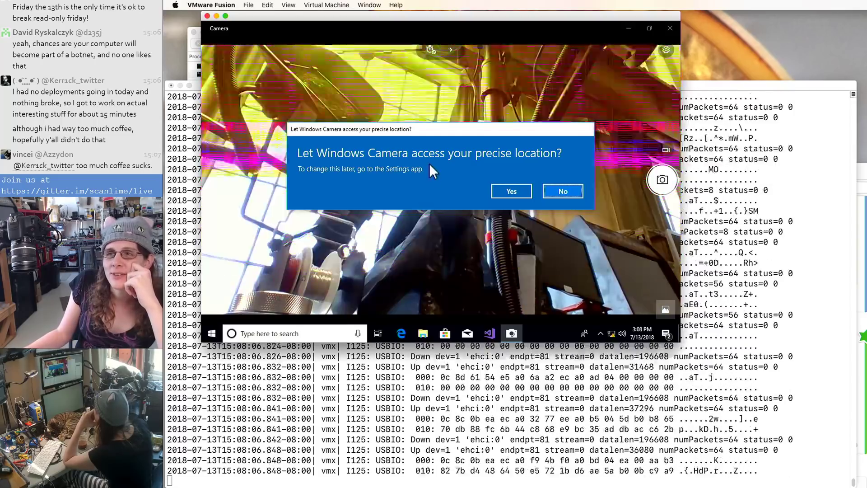
click(562, 190)
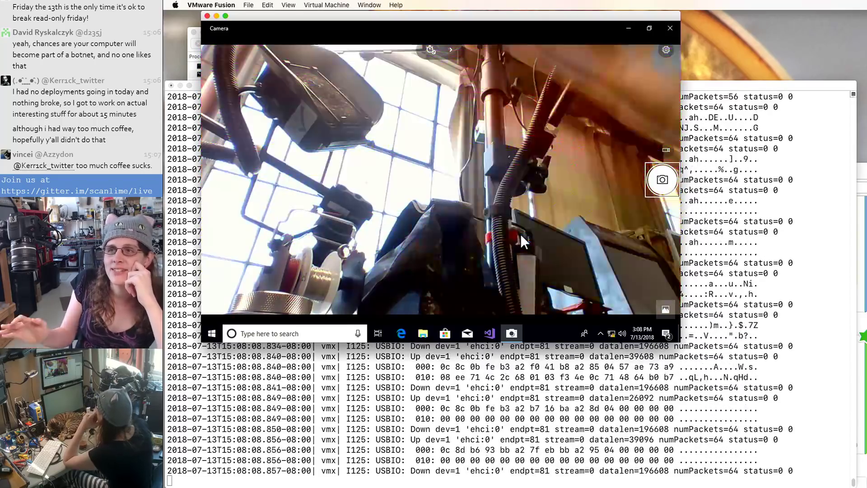
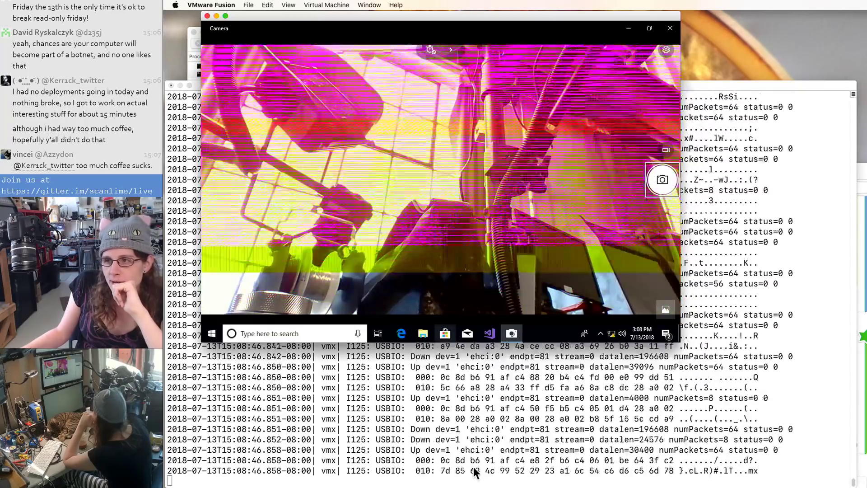
Step: Stop the vmware.log tail in Terminal, then restore and shrink the guest's Camera app window
click(462, 389)
key(ctrl+c)
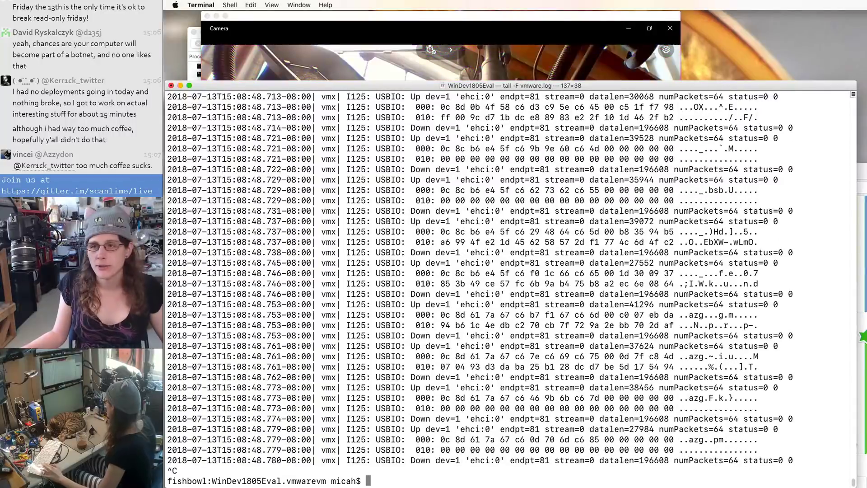
key(Return)
key(Return)
key(Return)
click(381, 16)
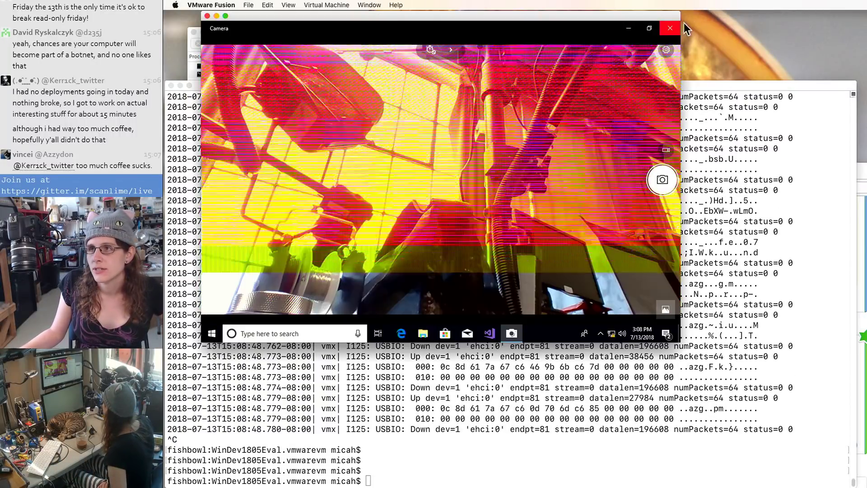
click(650, 28)
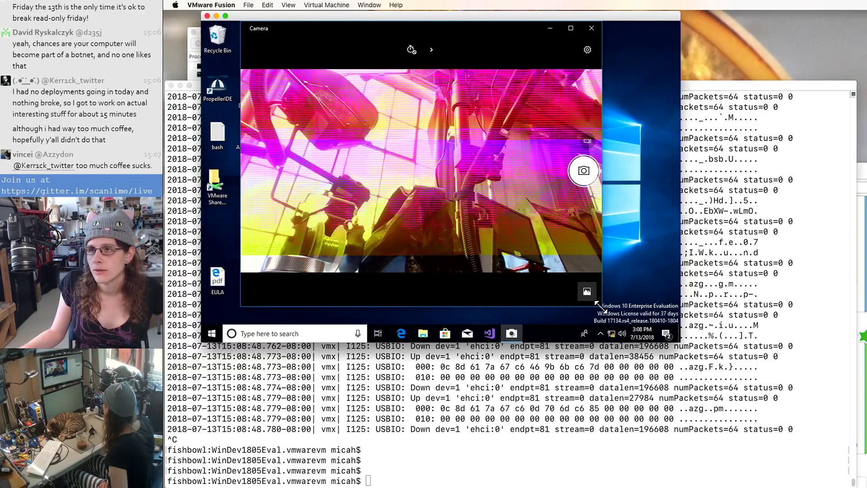
drag(596, 305, 528, 288)
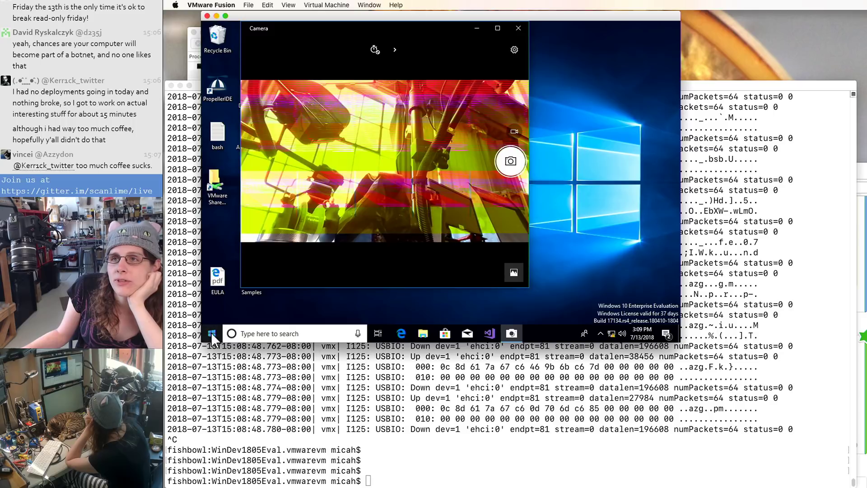
Step: Close the Camera app and shut down the Windows guest from the Virtual Machine menu
click(514, 30)
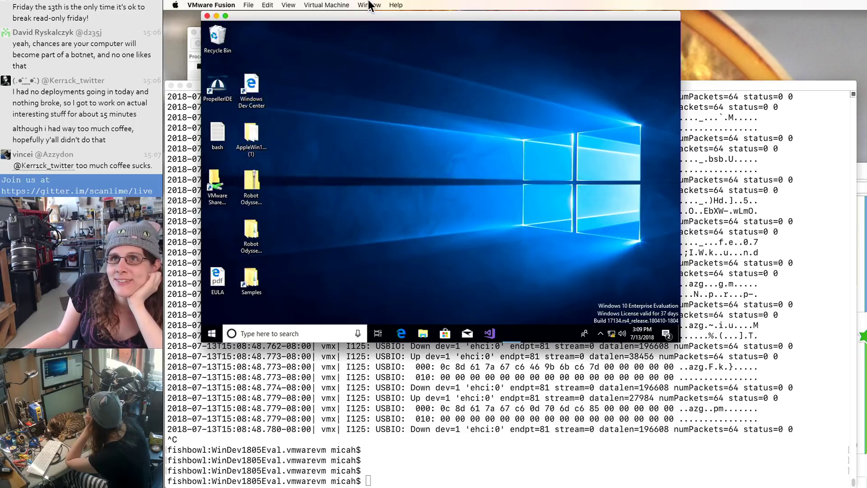
click(351, 5)
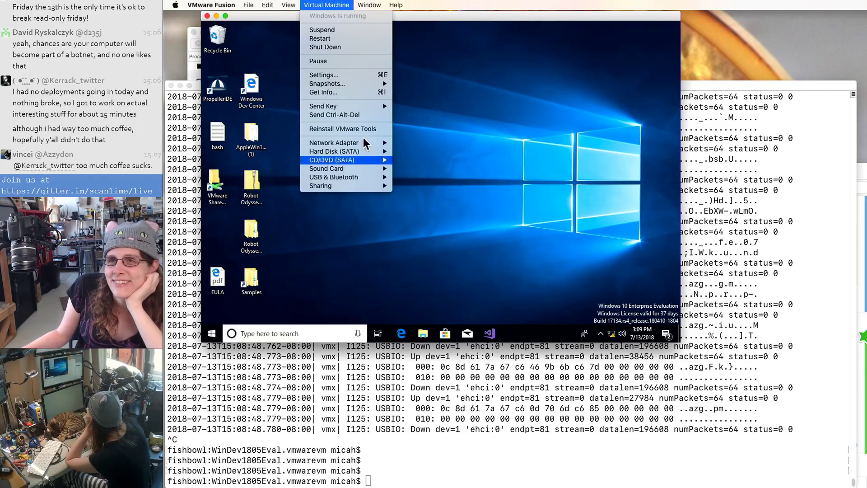
click(316, 47)
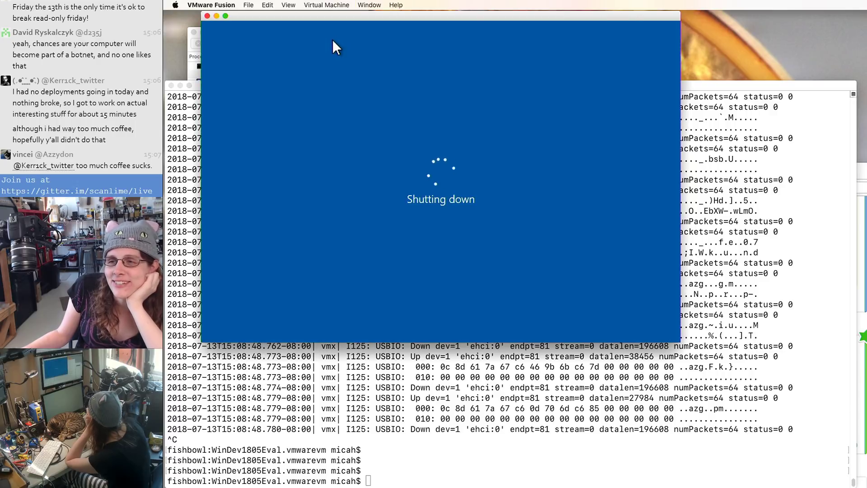
click(356, 5)
mouse_move(352, 5)
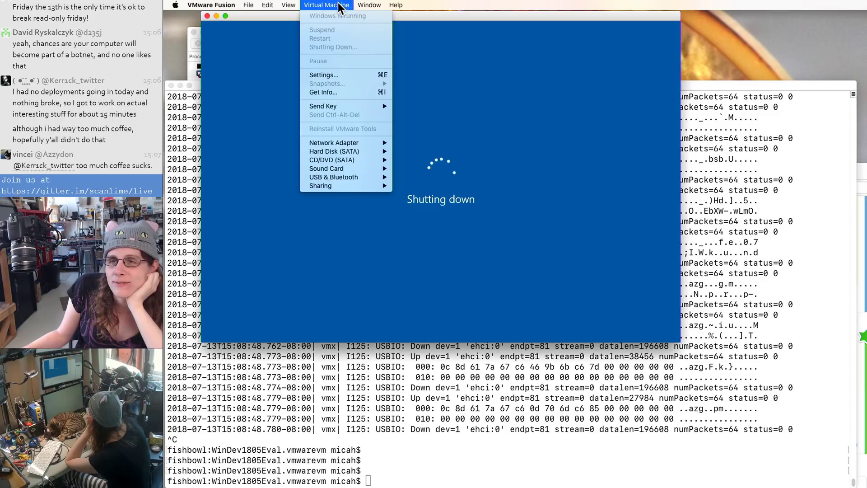
click(343, 5)
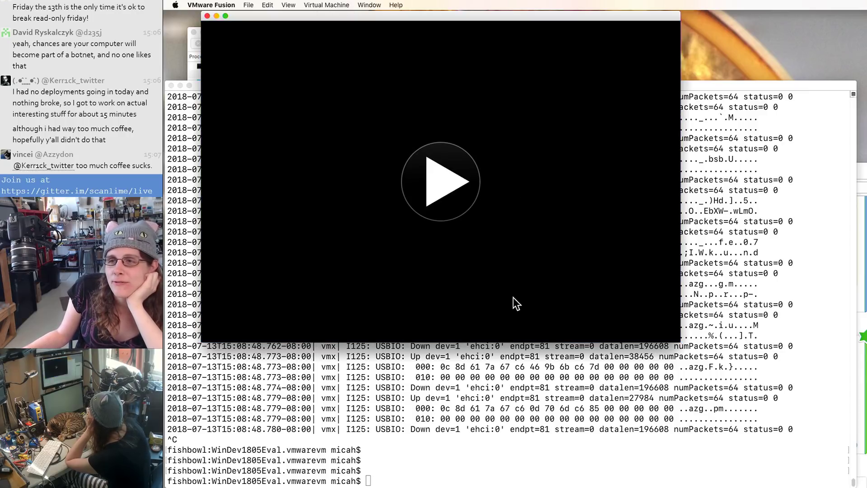
Step: Shorten the Terminal window from its top and bring the powered-off VM forward
click(519, 411)
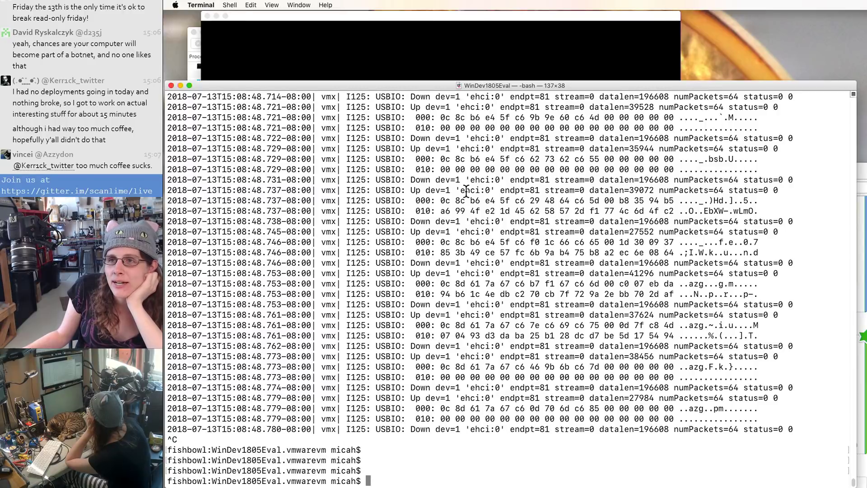
drag(443, 83, 455, 135)
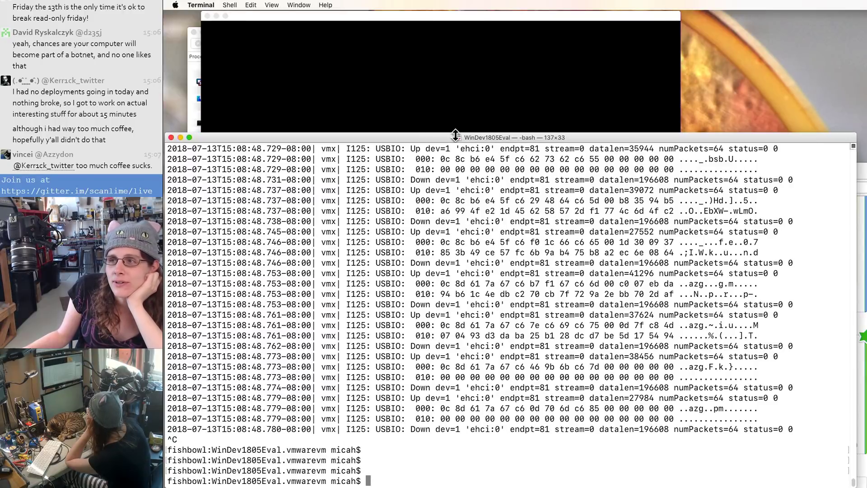
click(416, 99)
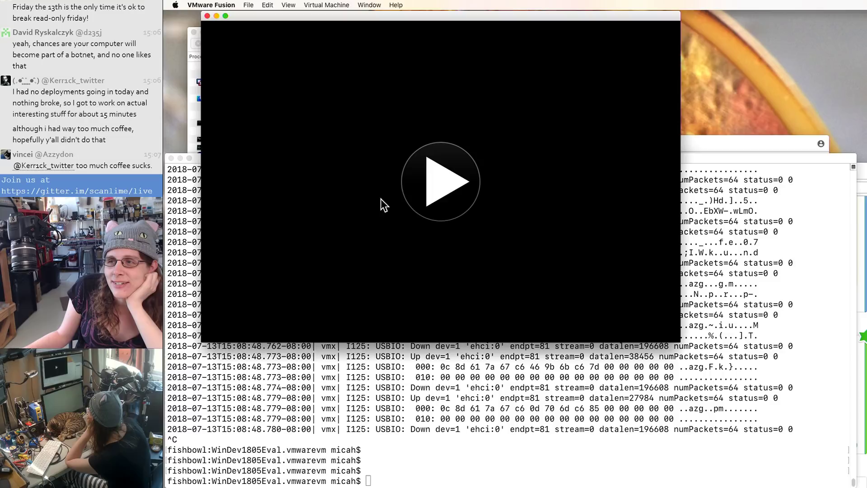
click(326, 5)
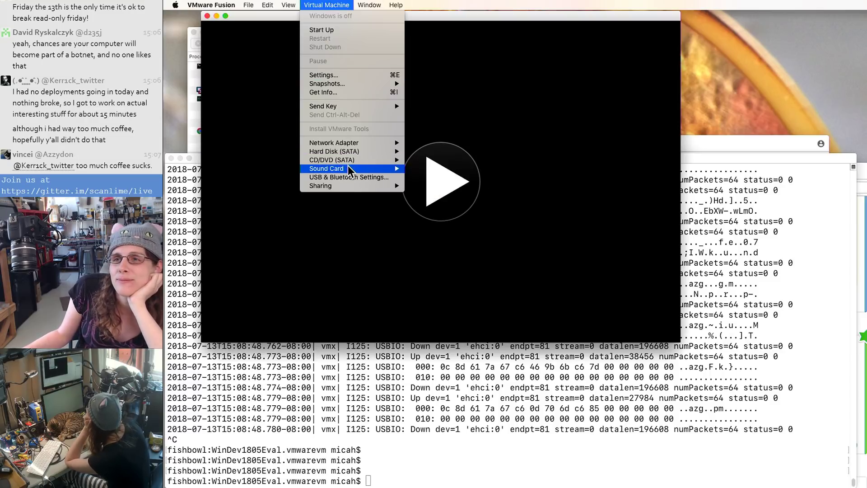
Step: Under Advanced USB options, switch USB Compatibility from USB 2.0 to USB 3.0, then close settings
mouse_move(350, 170)
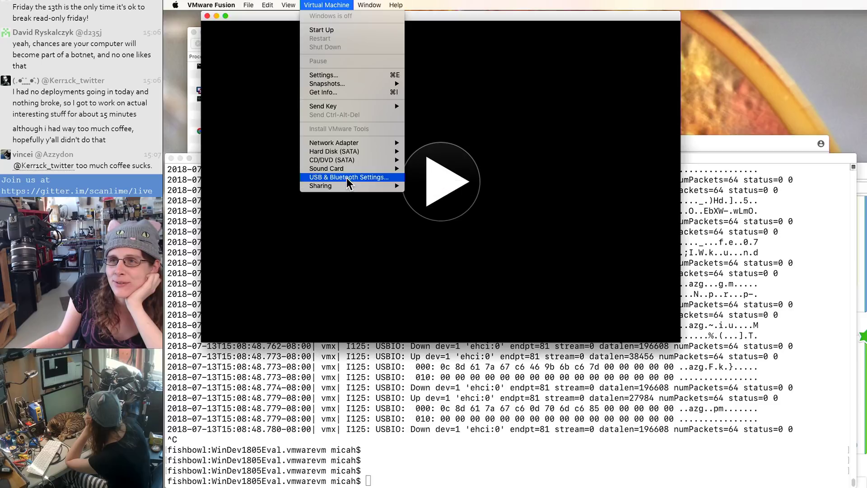
click(348, 178)
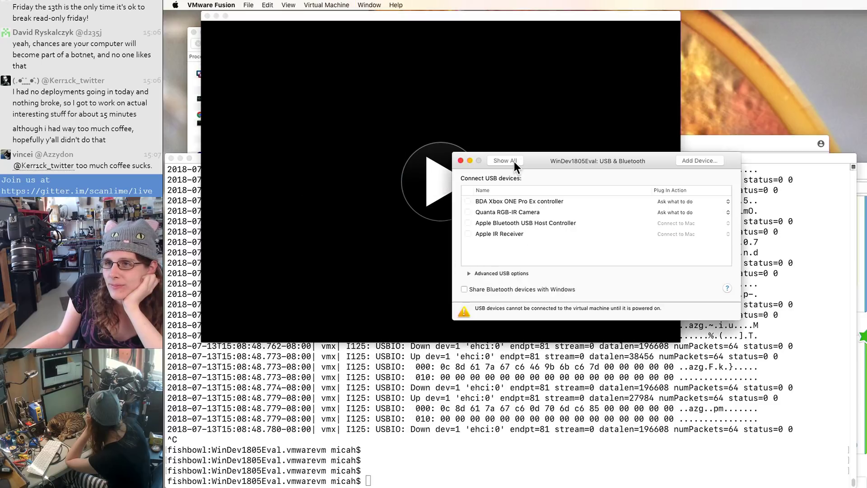
click(514, 161)
drag(562, 157, 442, 156)
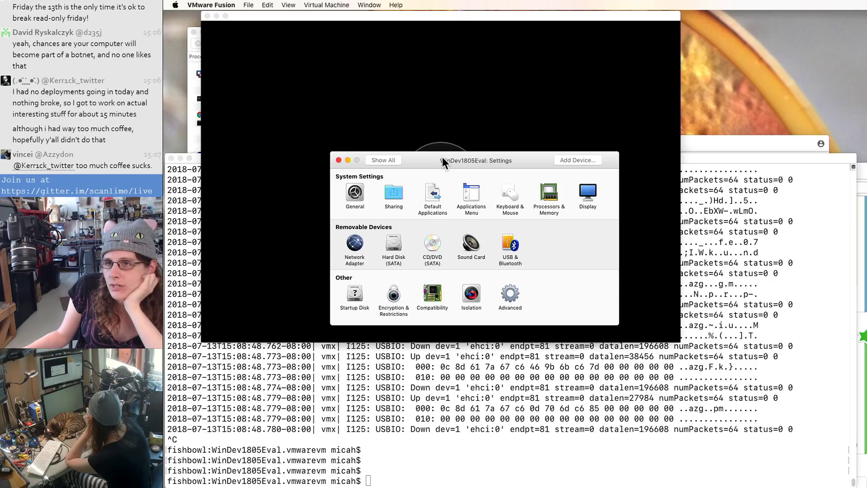
click(510, 246)
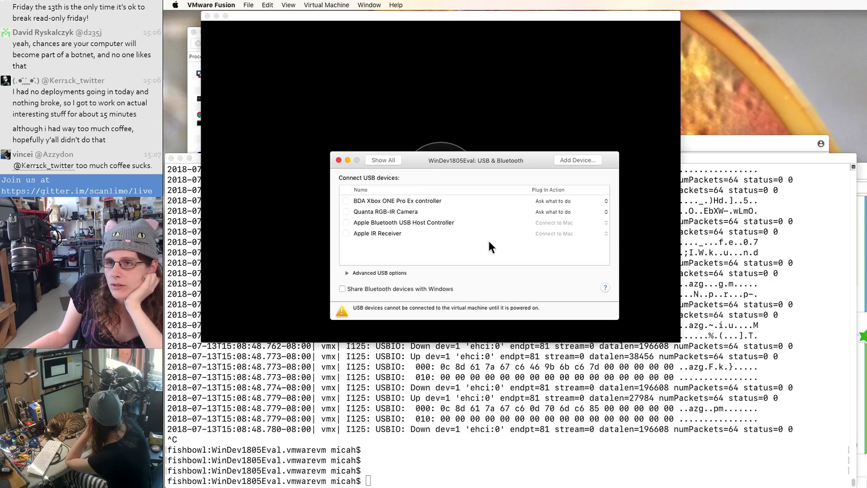
click(345, 273)
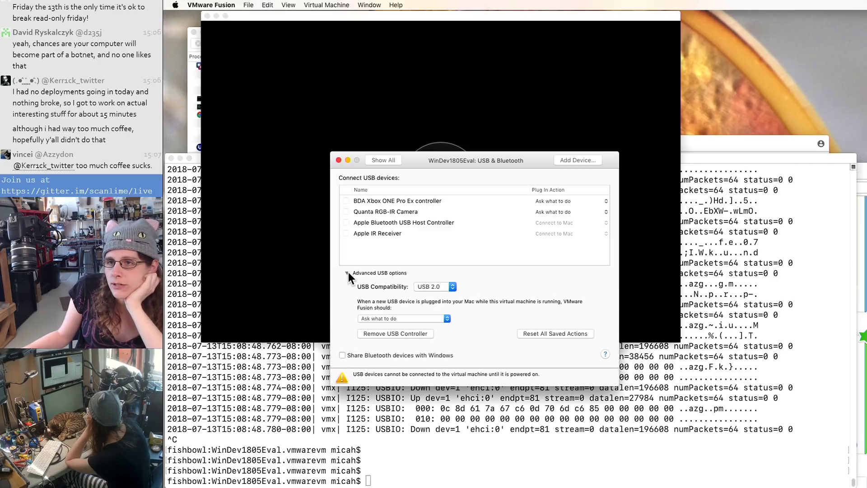
click(437, 295)
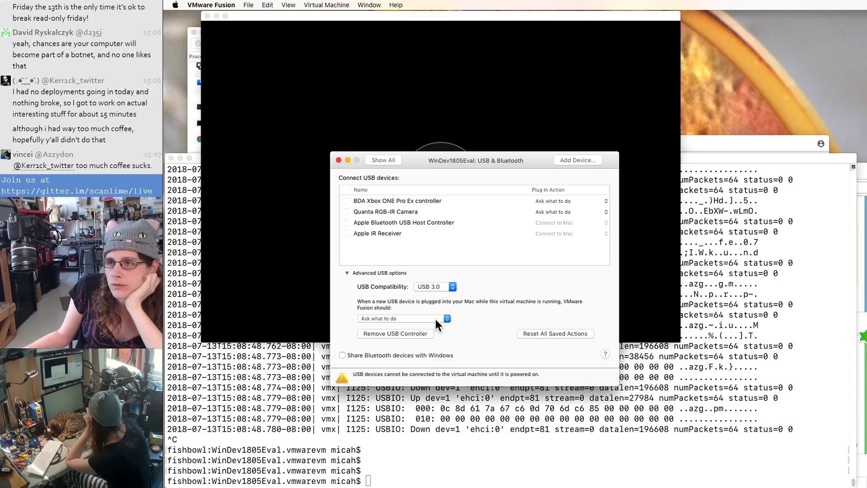
click(441, 286)
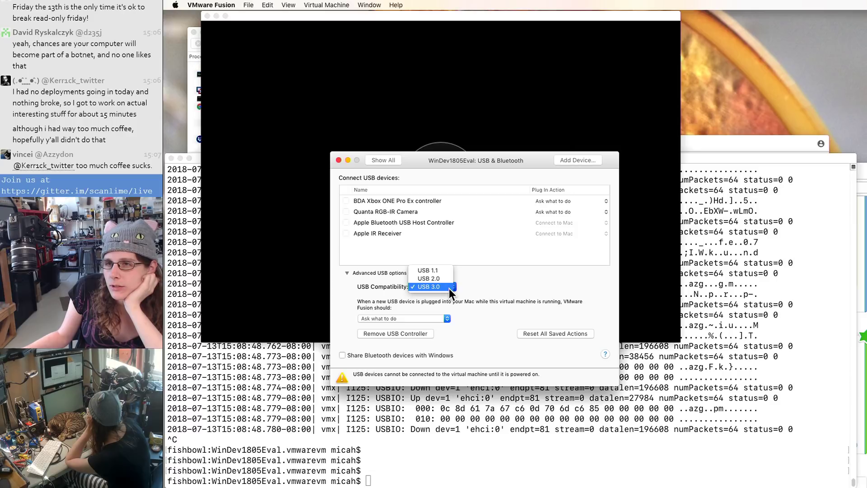
click(478, 289)
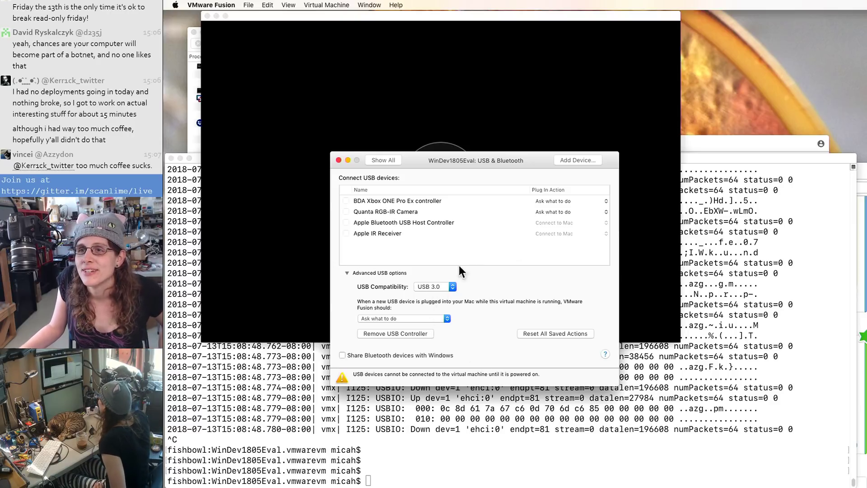
click(338, 159)
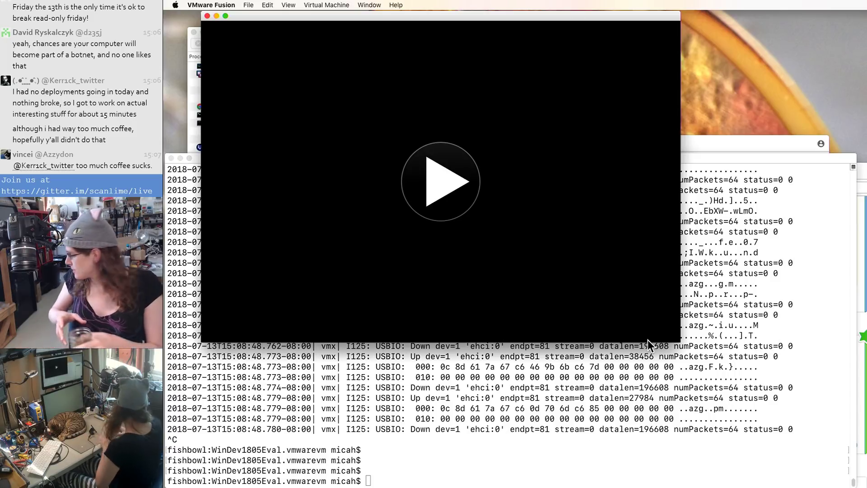
Step: Bring up the less pager of vusb strings, move it left and page forward
key(super+Tab)
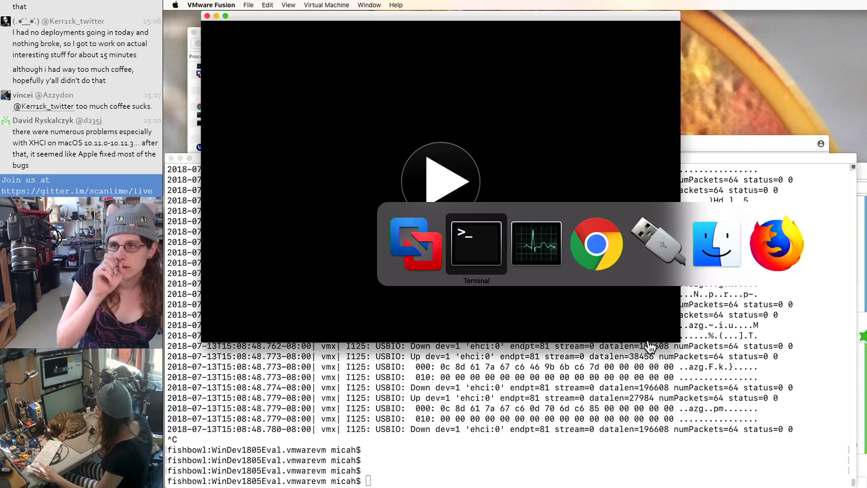
key(super+grave)
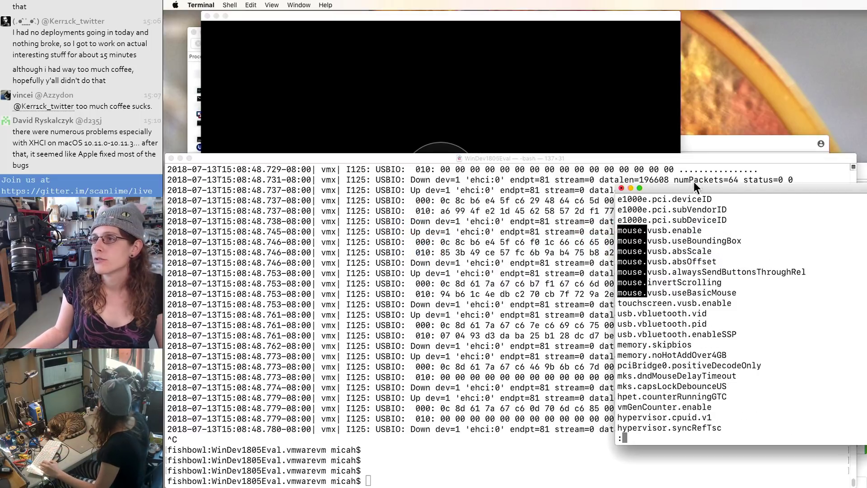
drag(696, 189, 423, 110)
key(space)
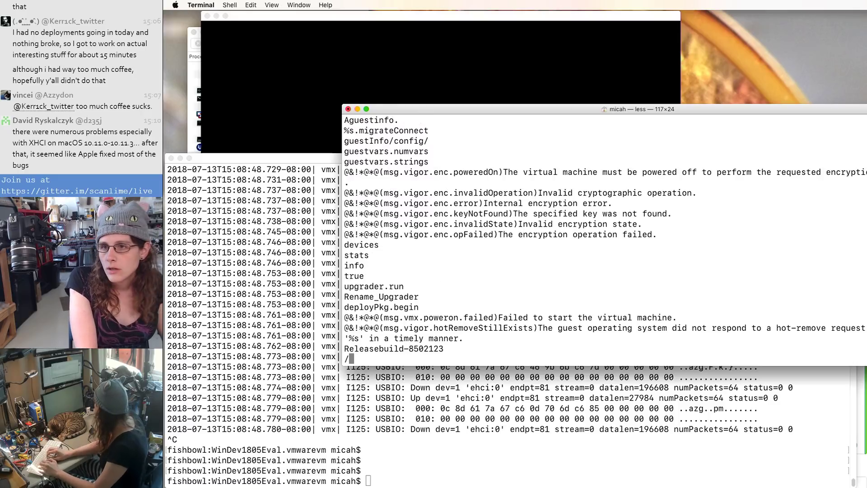
click(353, 42)
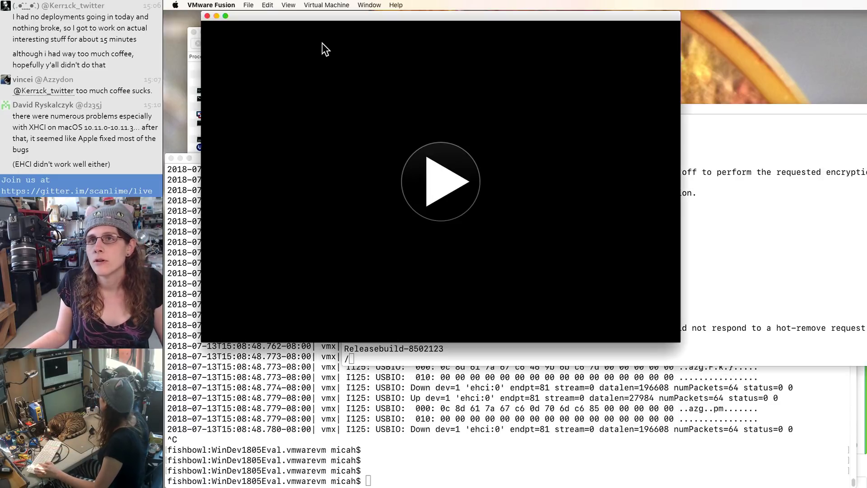
click(328, 5)
click(776, 267)
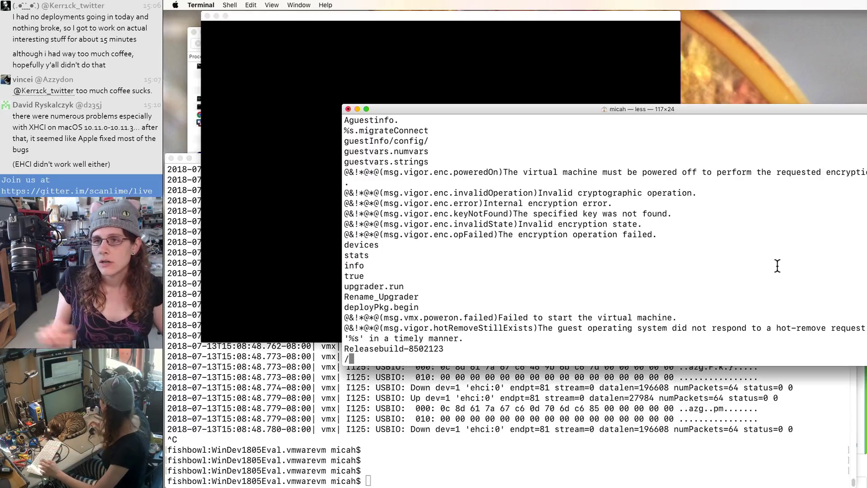
Step: Search the strings listing for 'ehci' and cycle through its matches
text(/qf)
key(BackSpace)
key(BackSpace)
text(ehci)
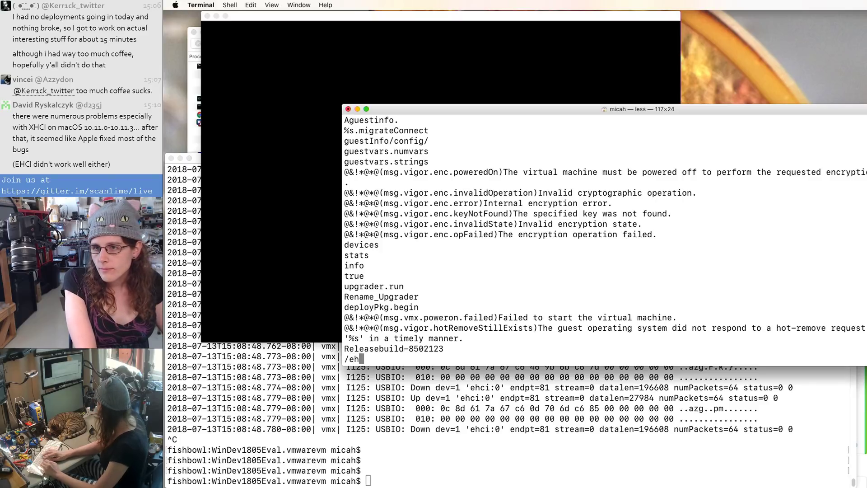
key(Return)
key(Return)
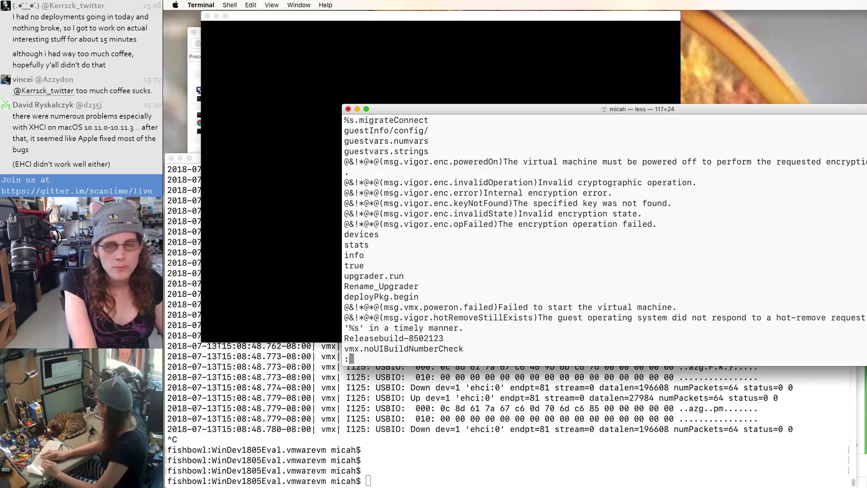
text(hq?ehci)
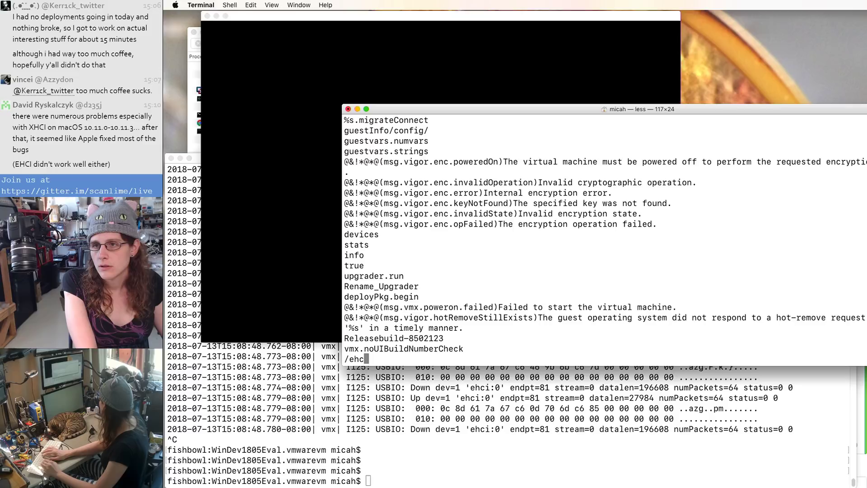
key(Return)
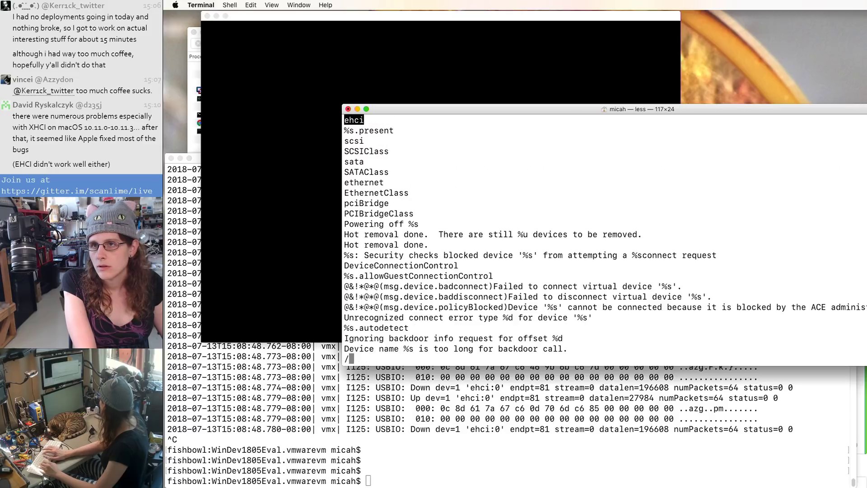
key(BackSpace)
key(Up)
key(Up)
key(Up)
key(Up)
key(N)
key(N)
key(N)
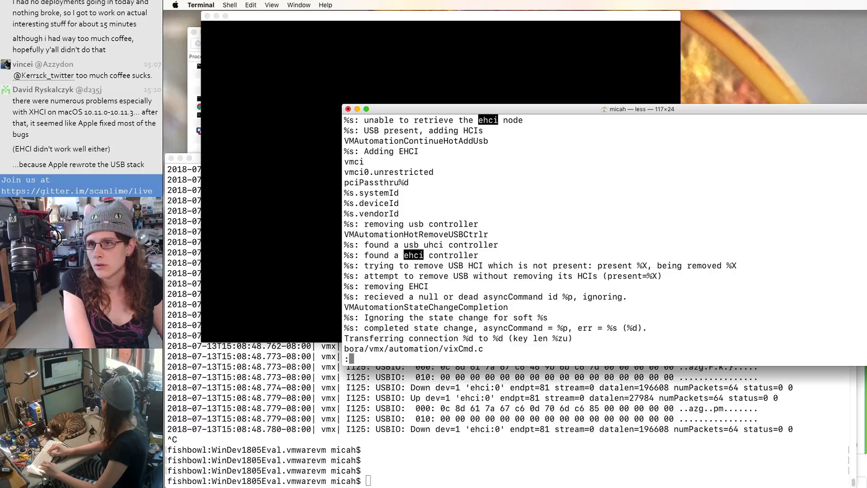
Step: Search for 'uhci' to show usb.uhci.present and uhci.numPorts, then move the pager aside
text(/uhci/)
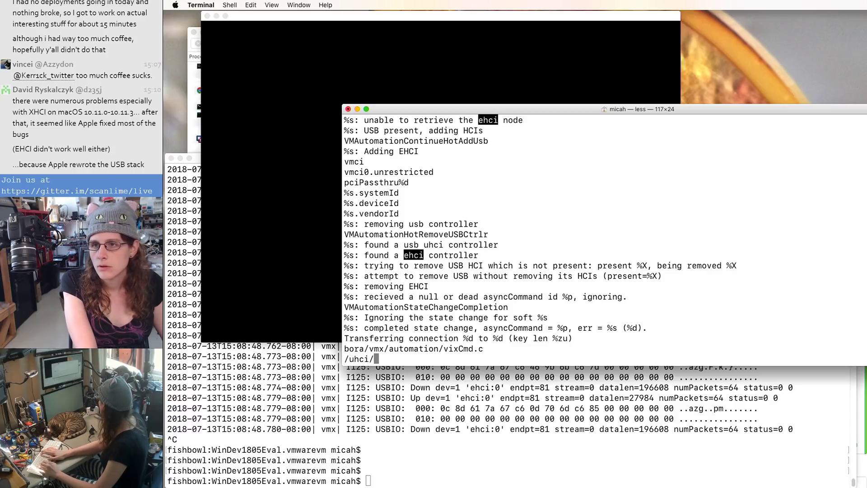
key(Return)
key(Return)
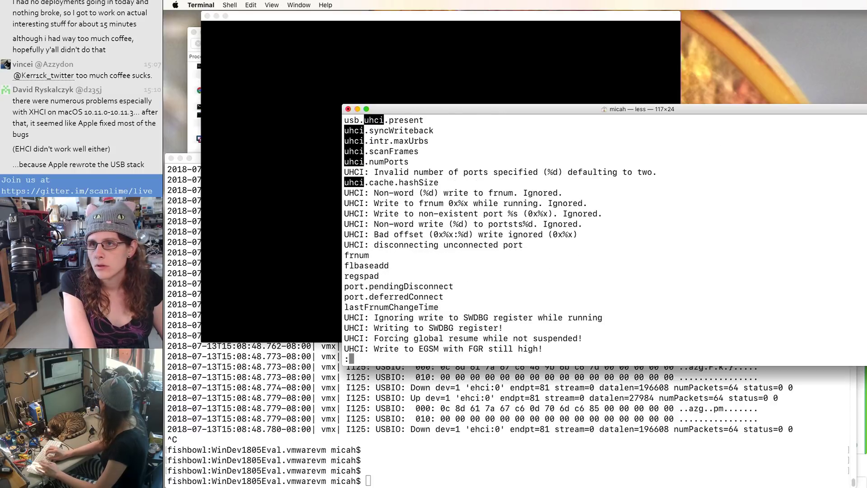
key(Up)
key(Up)
key(Up)
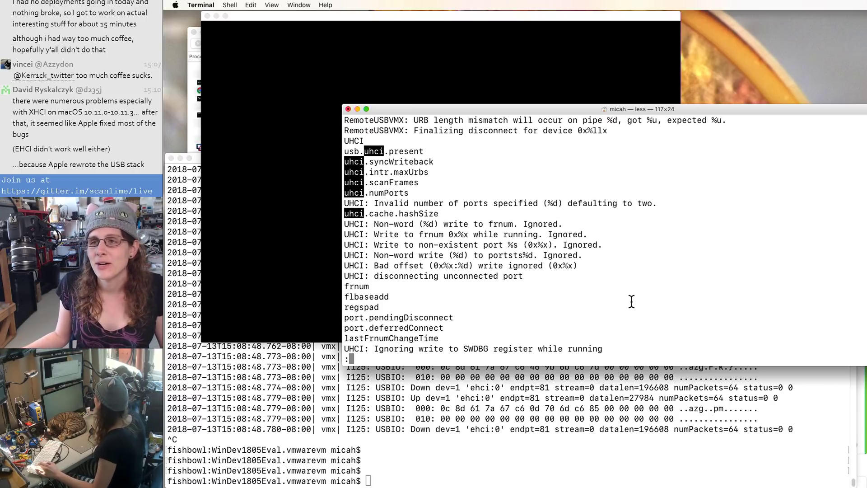
drag(475, 109, 523, 66)
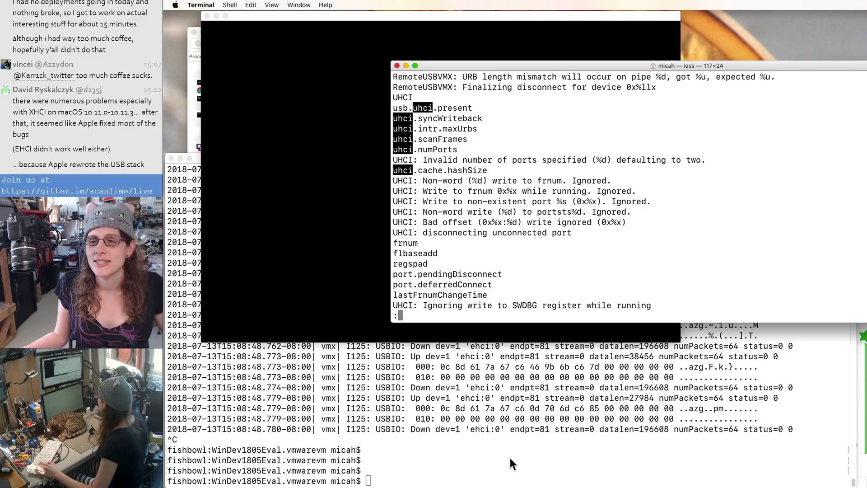
Step: List the VM folder with 'ls -l' and open WinDev1805Eval.vmx in vim
click(509, 455)
text(ls -l)
key(Return)
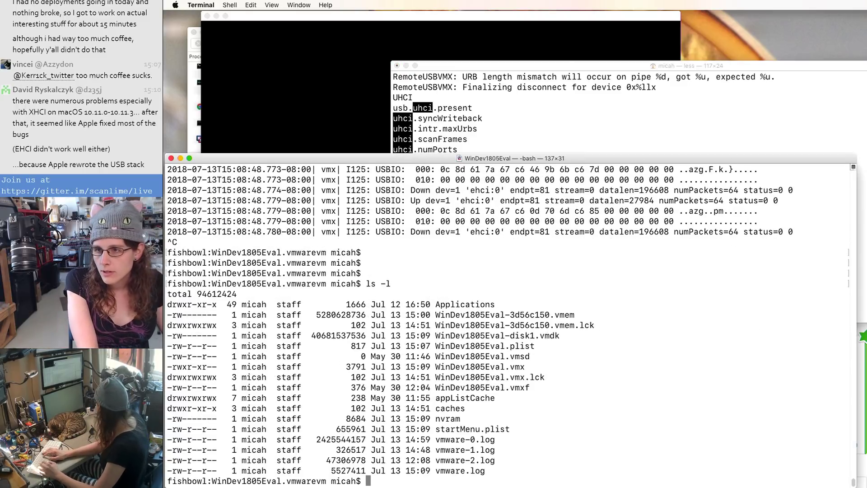
text(vim WinDev1805Eval.vmx)
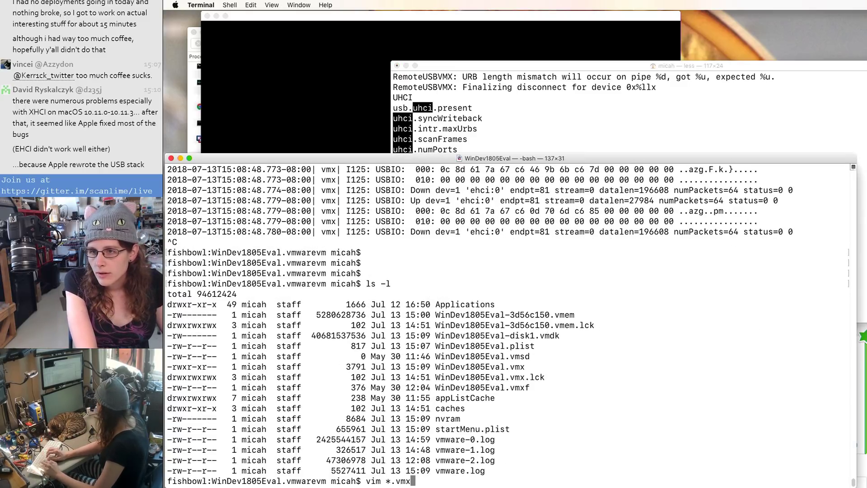
key(Return)
Step: Search the config for present, uhci and ehci settings and move to the usb.present line
text(/present)
key(Return)
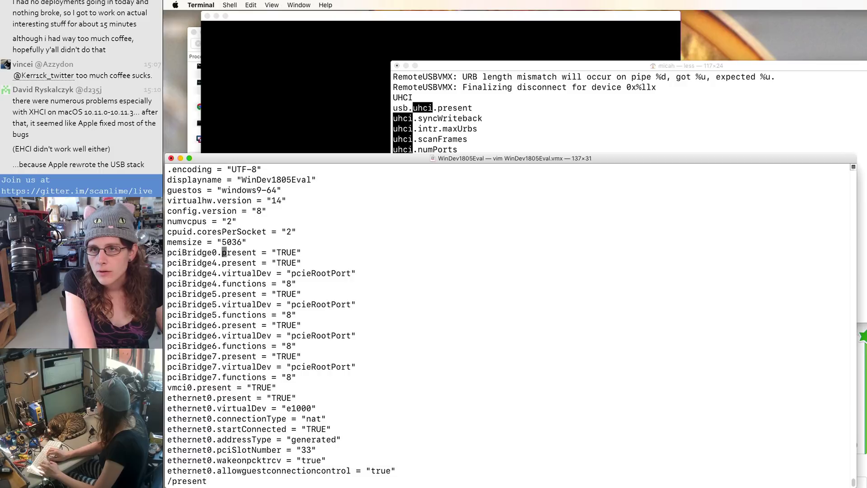
text(/uhci)
key(Return)
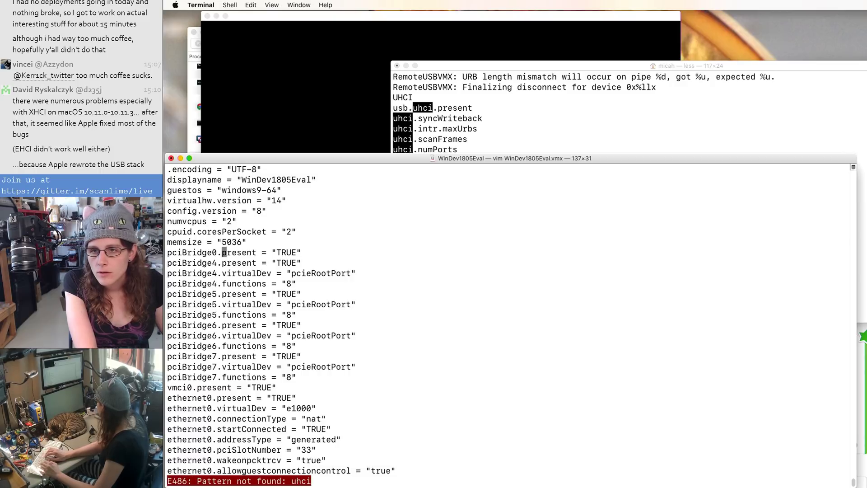
text(/ehci)
key(Return)
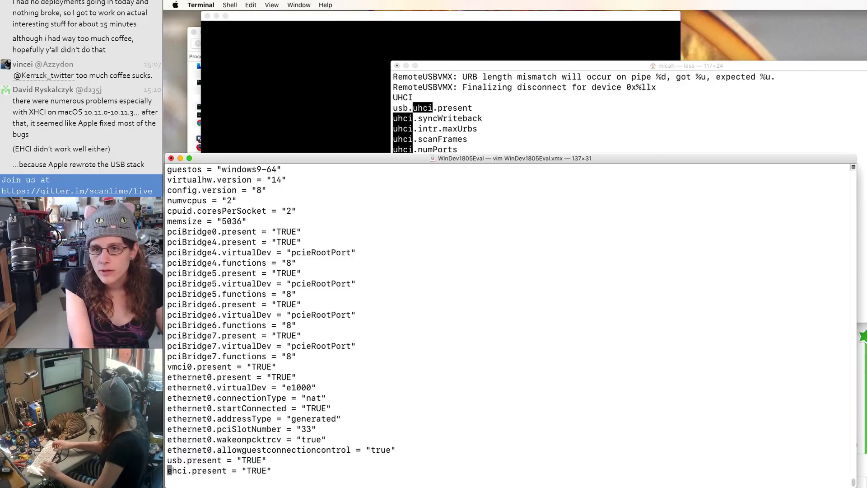
key(Down)
key(Down)
key(Down)
key(Down)
key(Down)
key(Up)
key(Up)
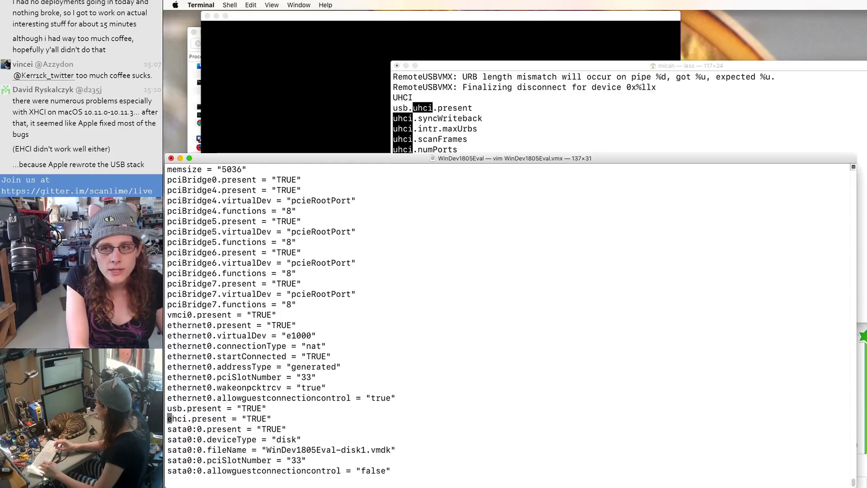
key(Down)
key(Down)
key(Down)
key(Down)
key(Down)
key(Down)
key(Down)
key(Down)
key(Down)
key(Down)
key(Down)
key(Down)
key(Down)
key(Down)
key(Down)
key(Down)
key(Down)
key(Down)
key(Down)
key(Down)
key(Down)
key(Down)
key(Down)
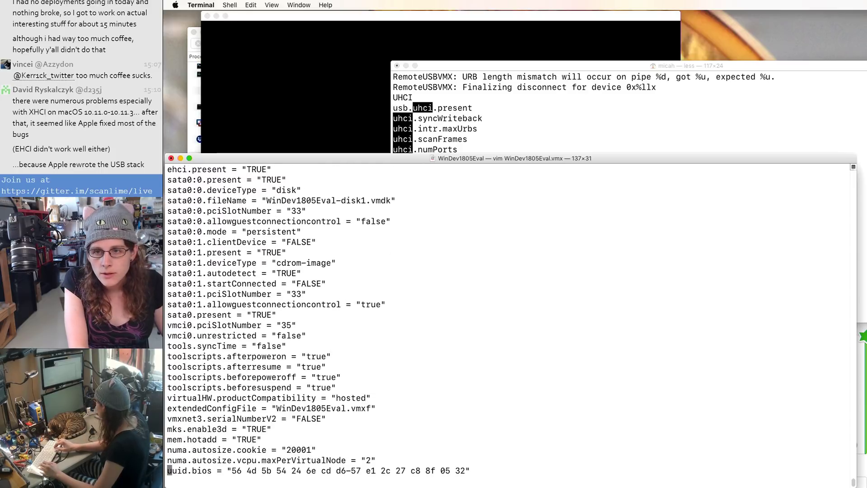
key(Up)
key(Up)
key(Up)
key(Up)
key(Up)
key(Up)
key(Up)
key(Up)
key(Up)
key(Up)
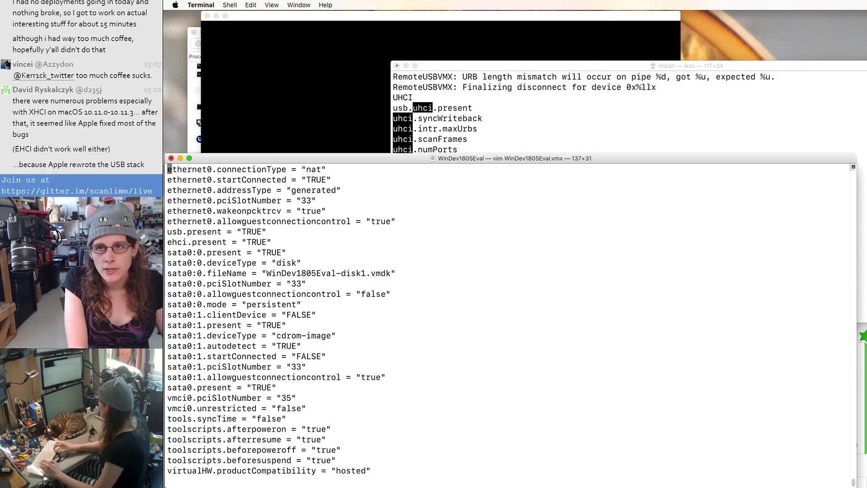
key(Down)
key(Down)
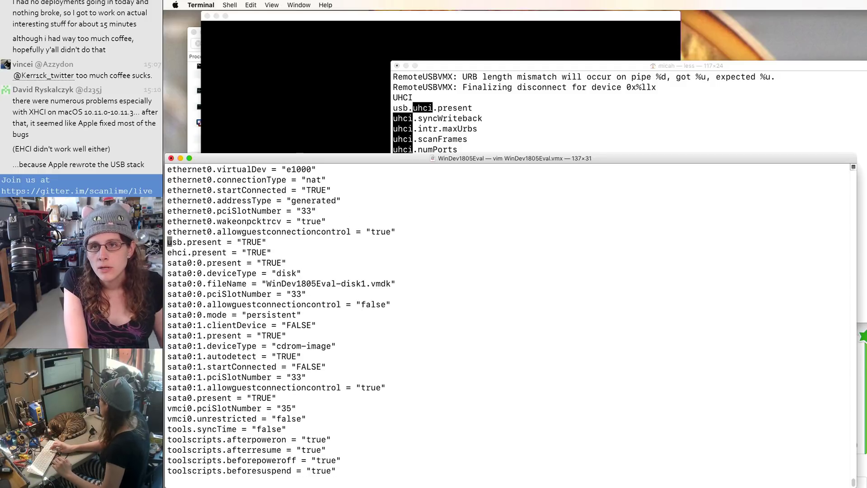
Step: Add a new line usb.uhci.present = "FALSE" below usb.present
text(O)
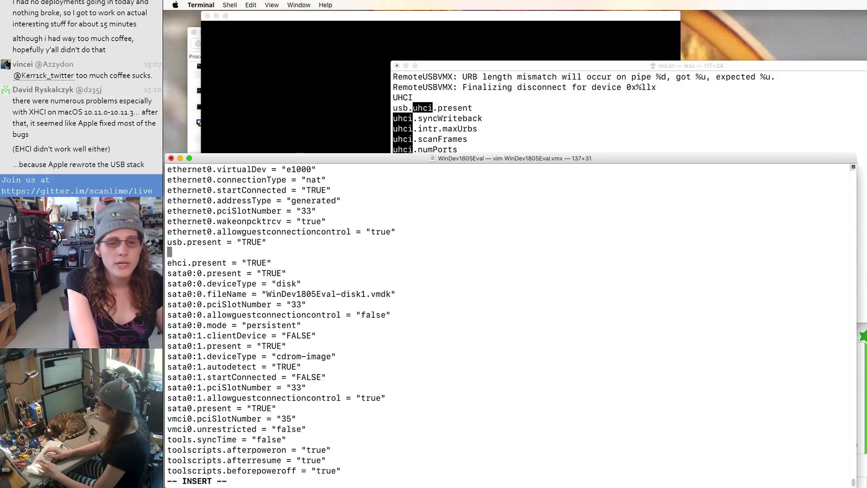
text(usb.uhci.prset)
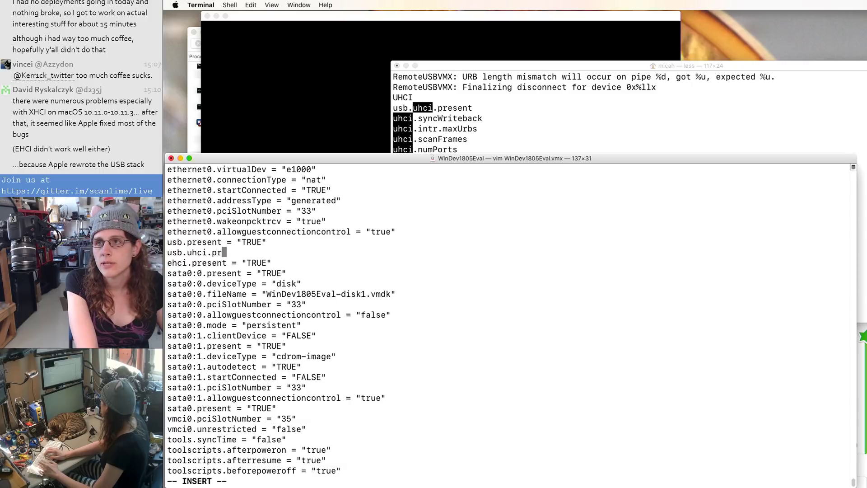
key(BackSpace)
key(BackSpace)
key(BackSpace)
text(ese)
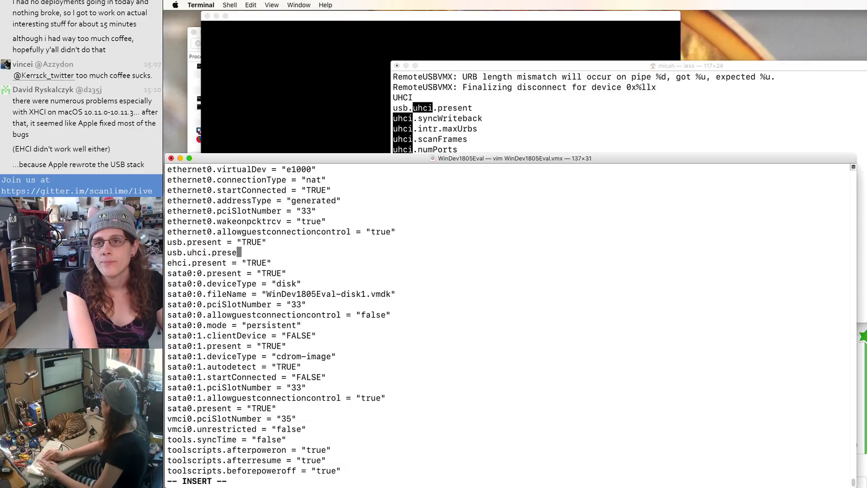
text(nt = "FLAS)
key(BackSpace)
key(BackSpace)
key(BackSpace)
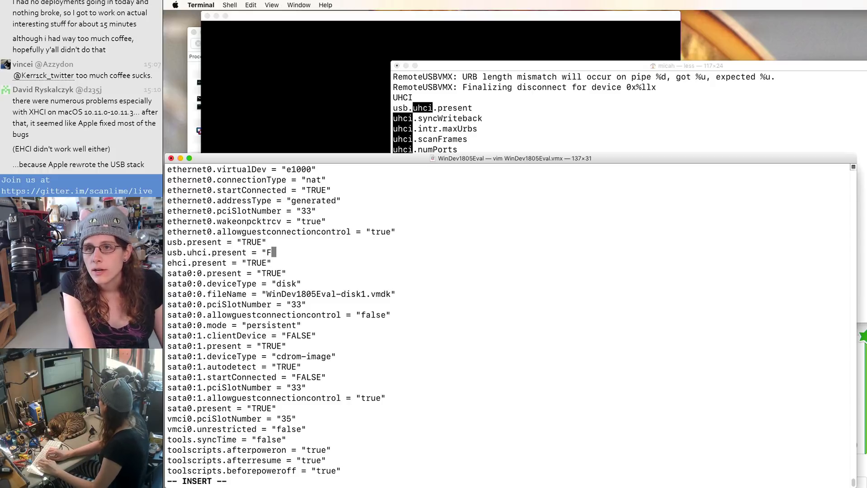
text(ALSE")
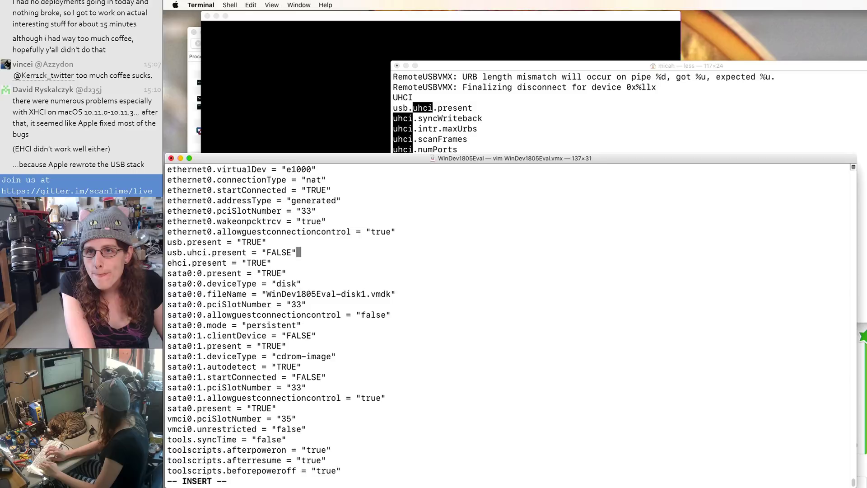
key(Return)
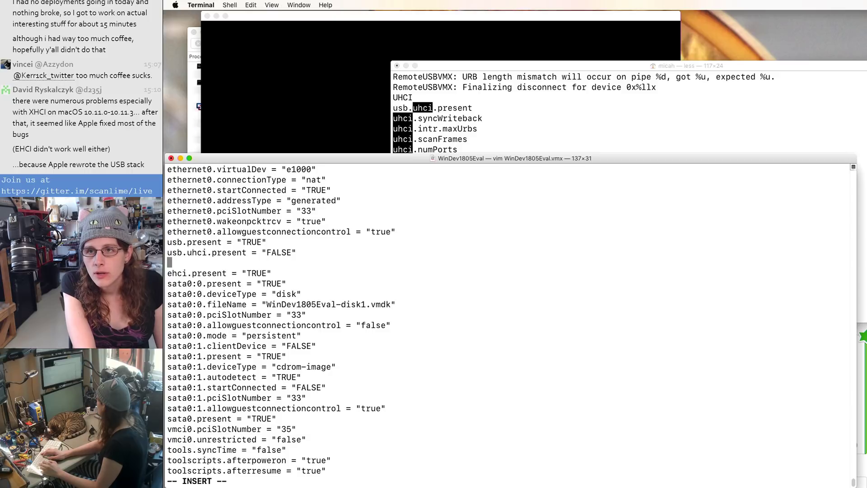
key(BackSpace)
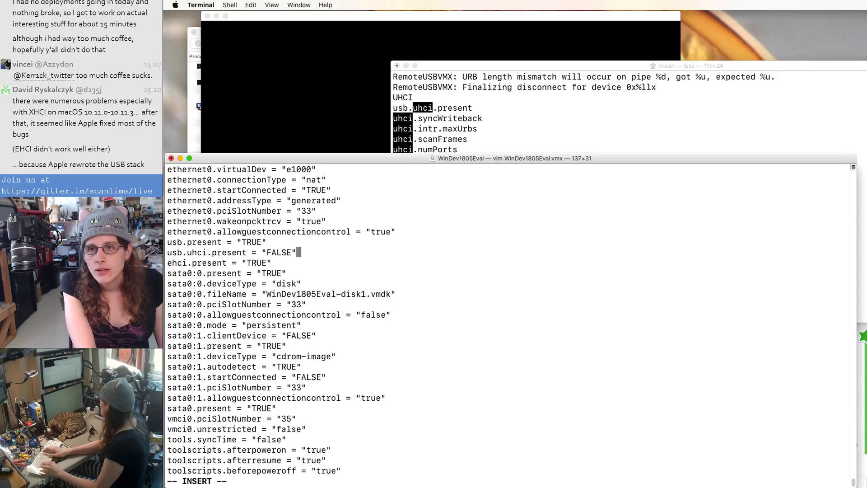
Step: Change the ehci.present value from TRUE to FALSE
key(Down)
key(Left)
key(BackSpace)
key(BackSpace)
key(BackSpace)
key(BackSpace)
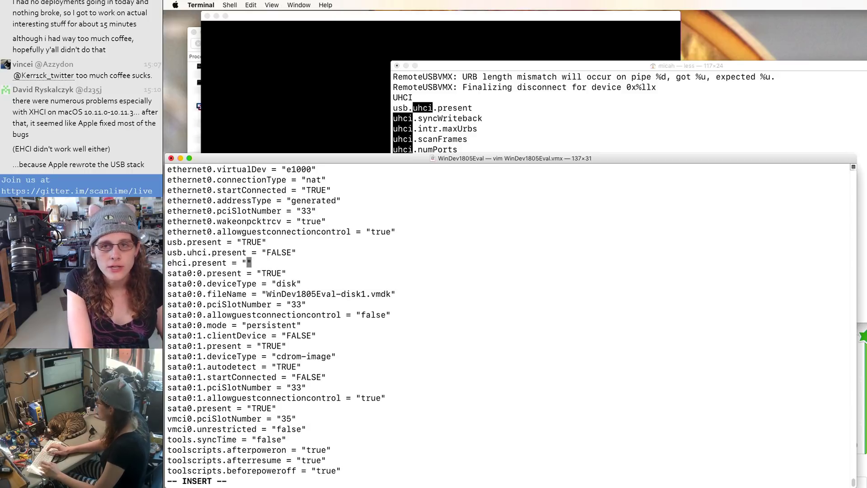
text(FALSE)
key(Escape)
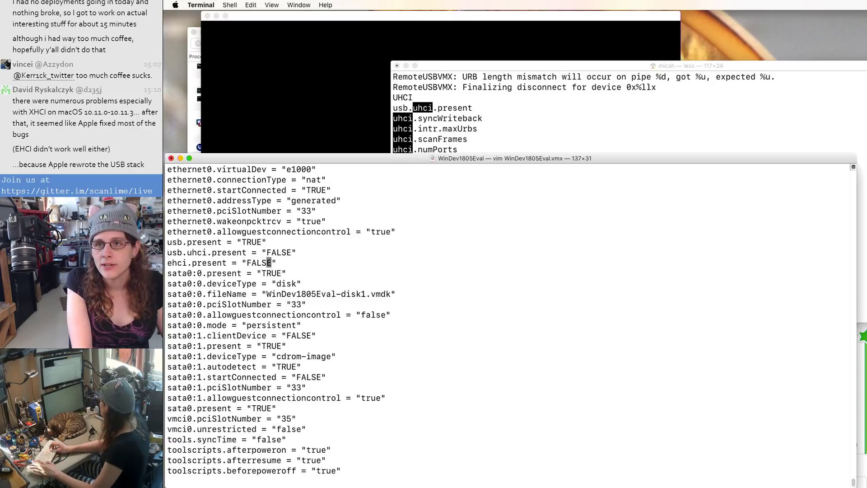
key(Down)
key(Down)
key(Down)
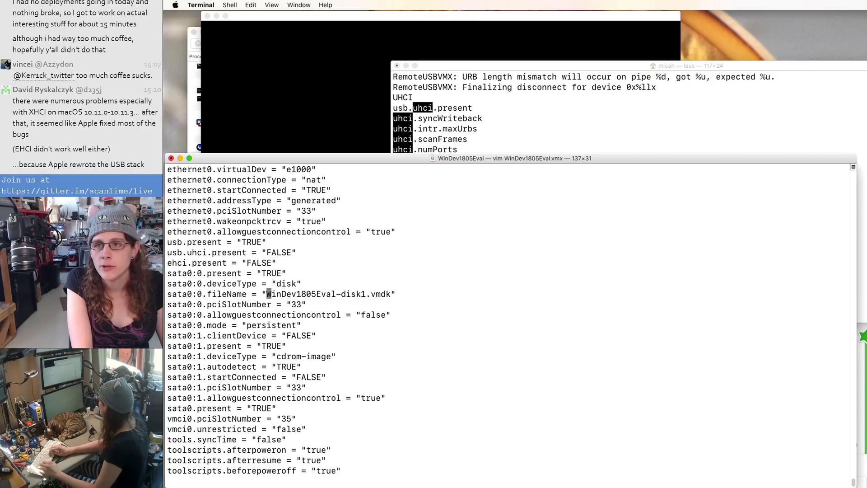
Step: Check the usb_xhci.present line near floppy0.present, then quit vim with ':q'
text(/xhci)
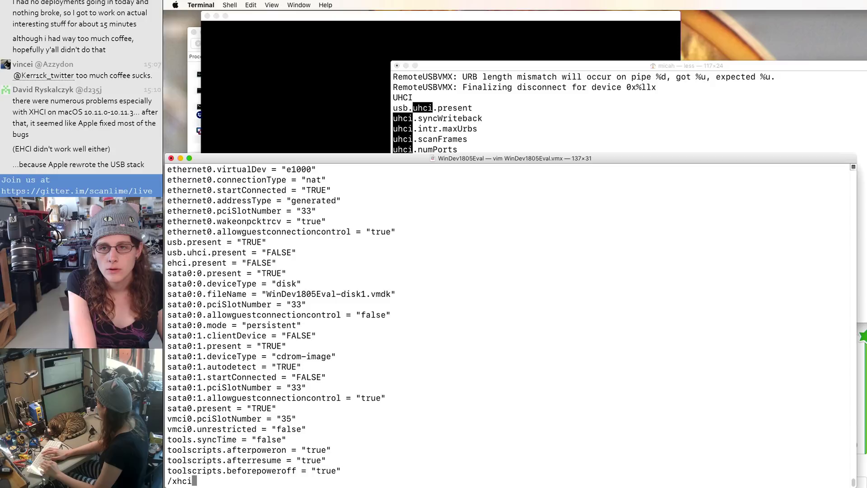
key(Return)
key(Up)
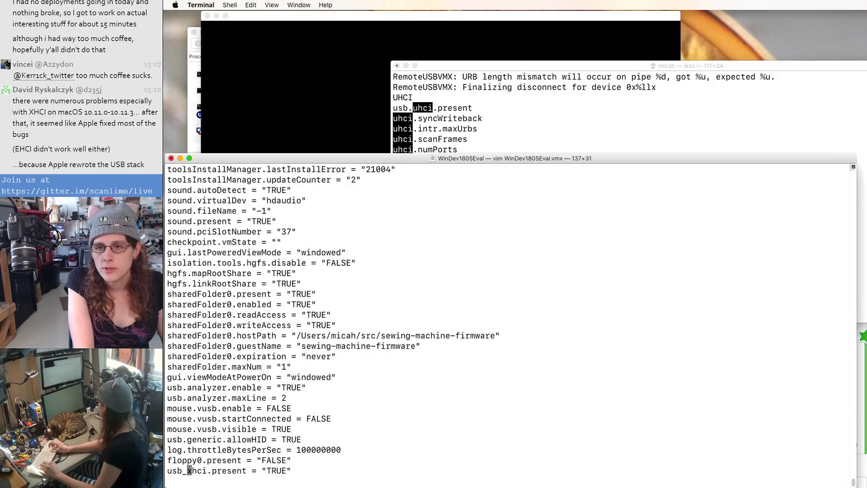
key(Down)
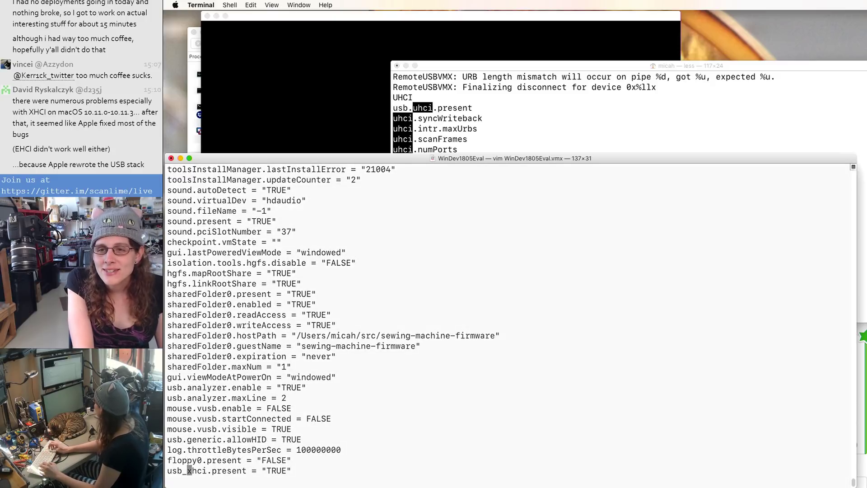
key(Up)
key(Down)
key(Up)
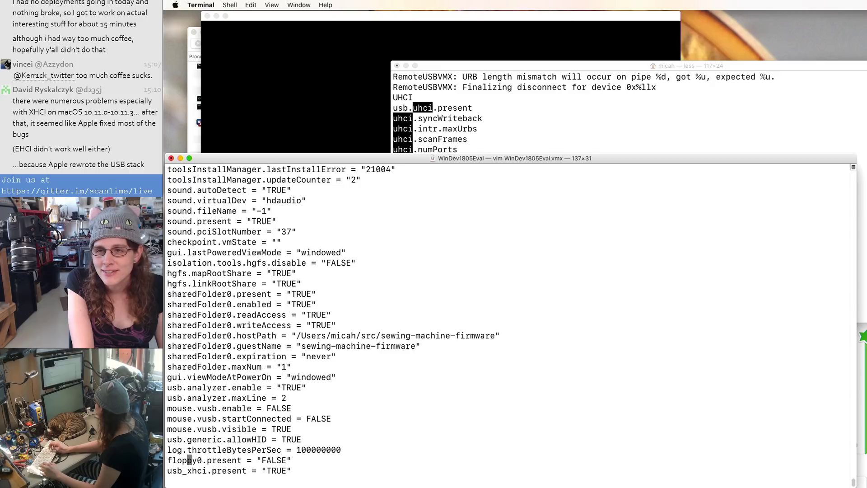
key(Down)
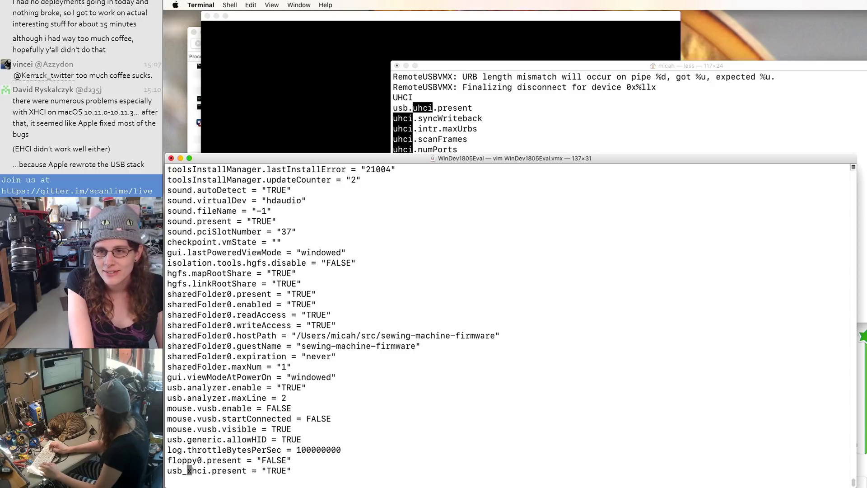
key(Up)
key(Up)
key(Up)
key(Up)
key(Up)
text(:q)
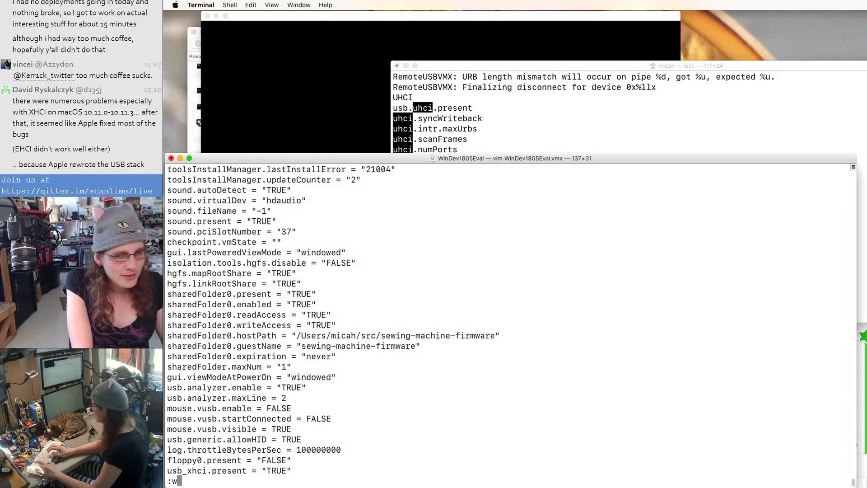
key(Return)
key(Return)
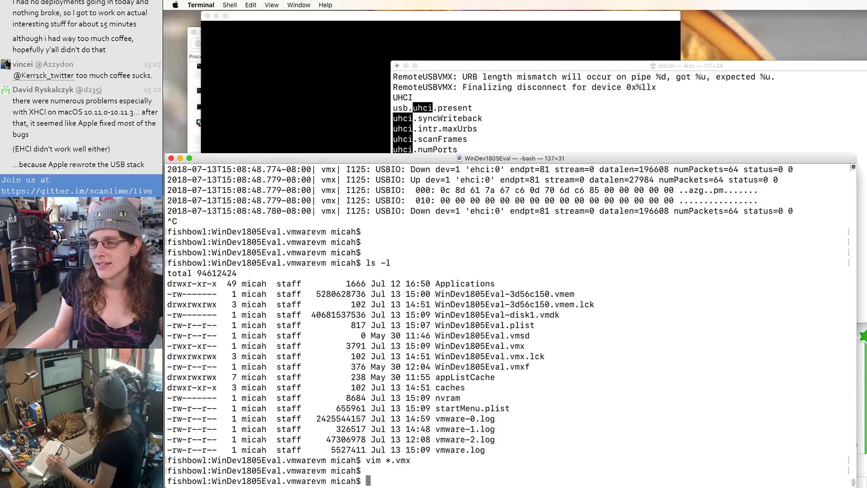
Step: Power on the Windows VM, wait for sign-in, and close the OneDrive connection error
click(323, 115)
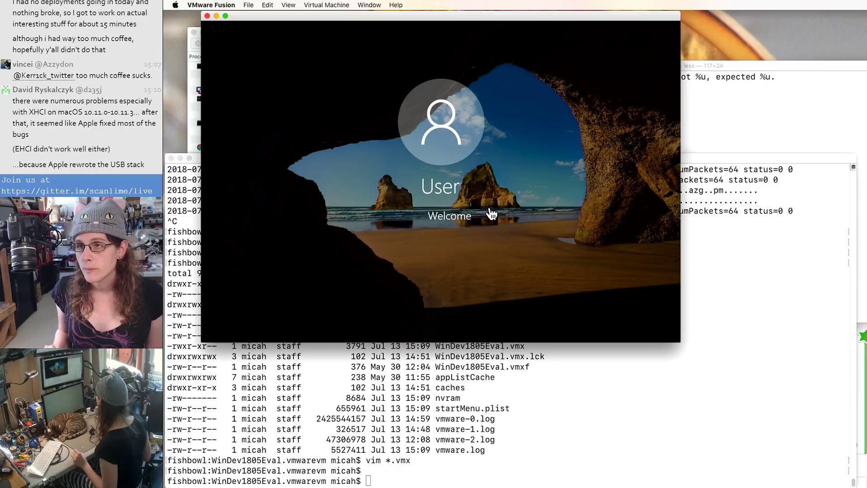
click(535, 378)
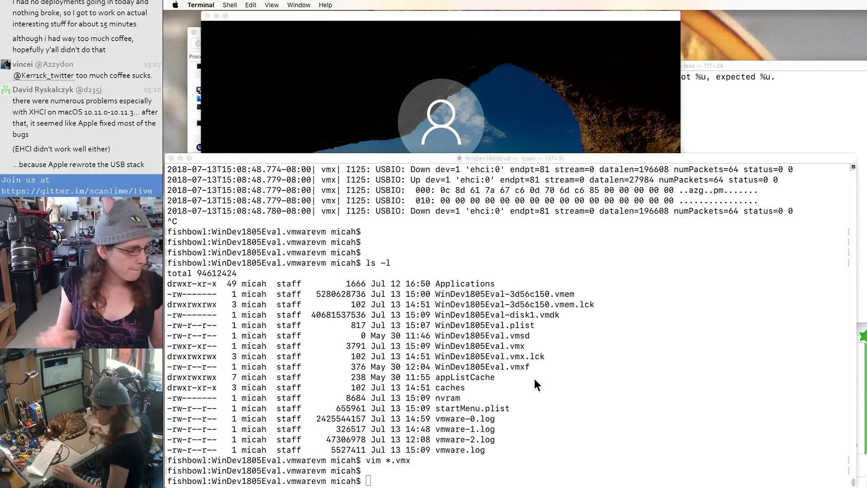
key(Return)
key(Return)
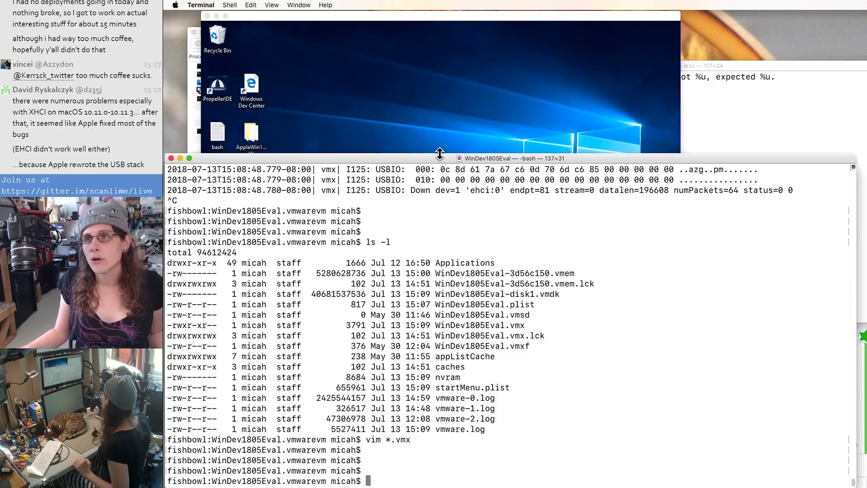
mouse_move(439, 158)
mouse_down()
mouse_move(443, 125)
mouse_move(440, 155)
mouse_up()
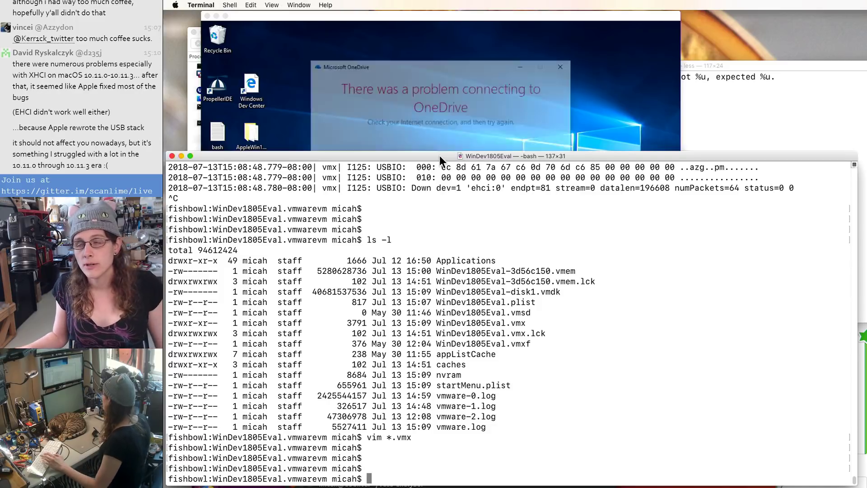
click(418, 143)
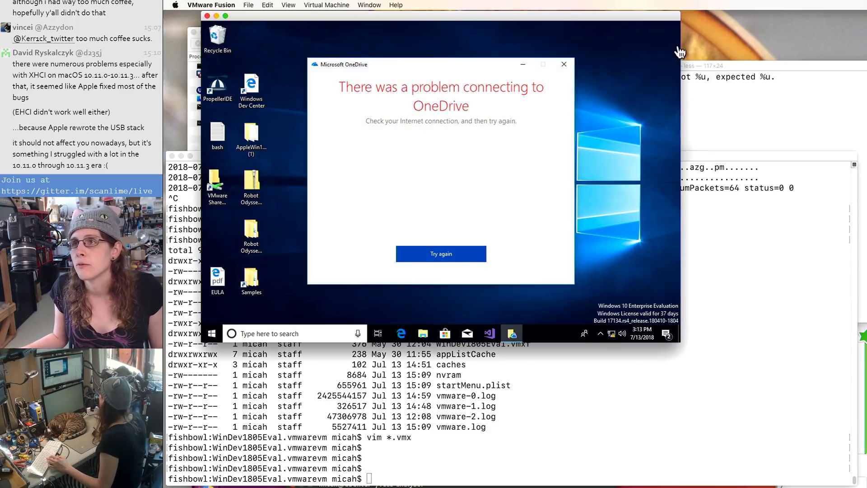
click(563, 64)
click(620, 410)
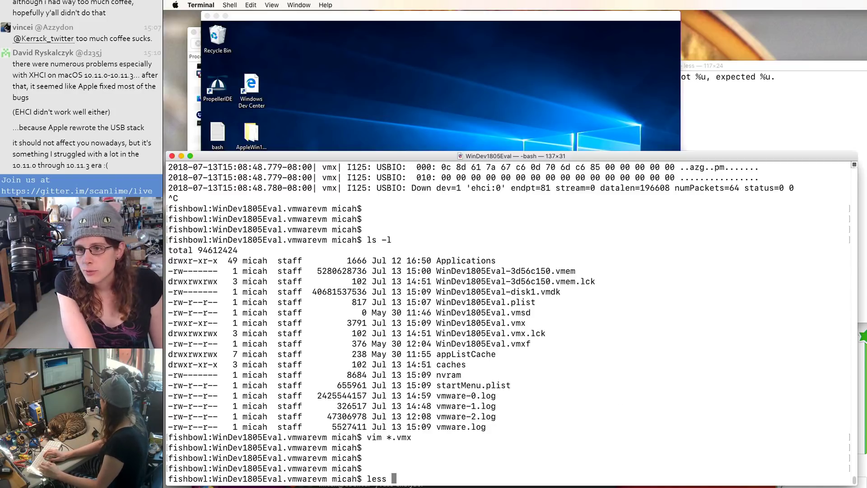
text(vmware)
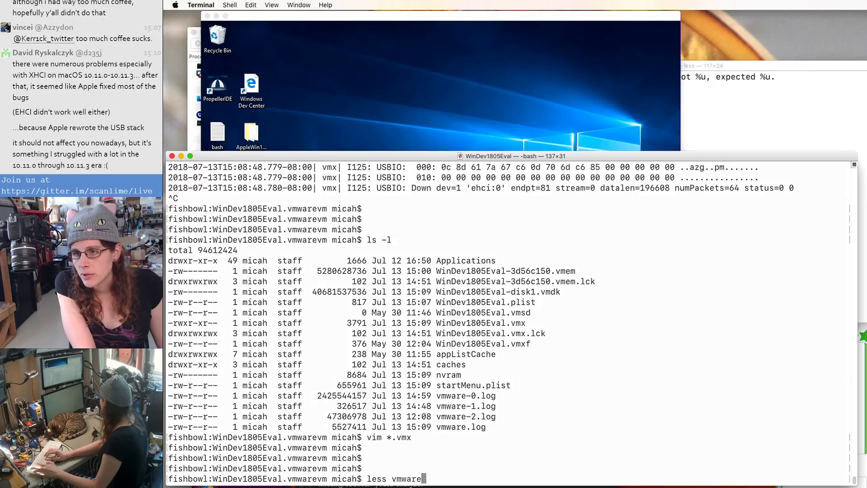
key(Tab)
key(Tab)
text(.)
key(Return)
key(shift+g)
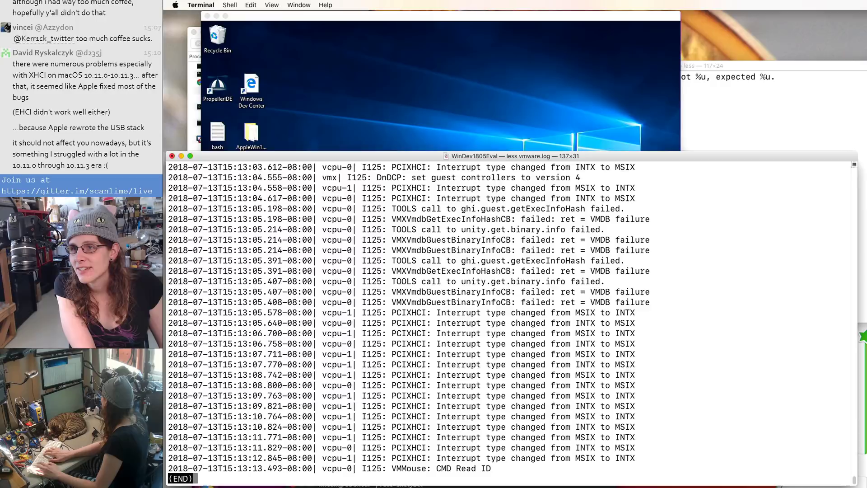
key(q)
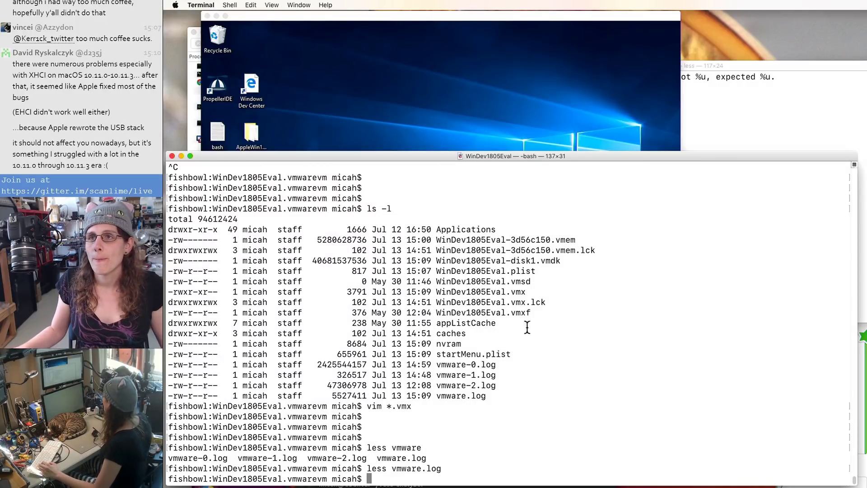
Step: Launch Device Manager in the guest by searching 'devicemgr' from Start
click(387, 122)
click(206, 338)
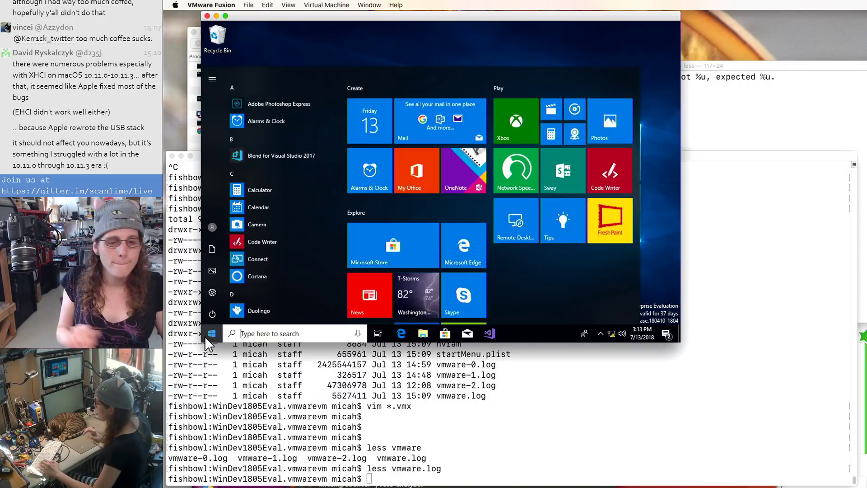
text(device)
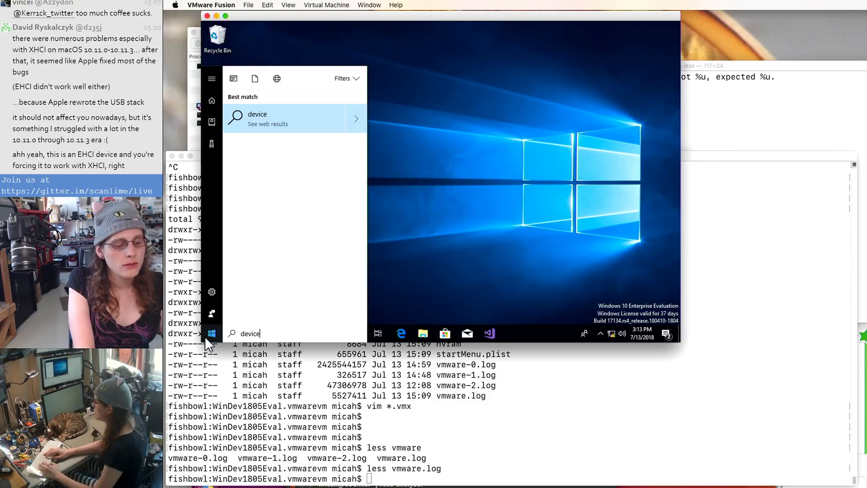
text(mgr)
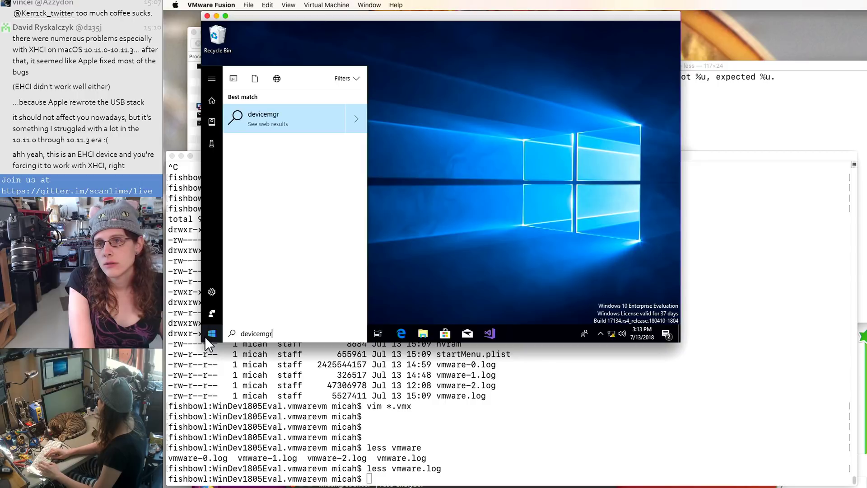
key(Return)
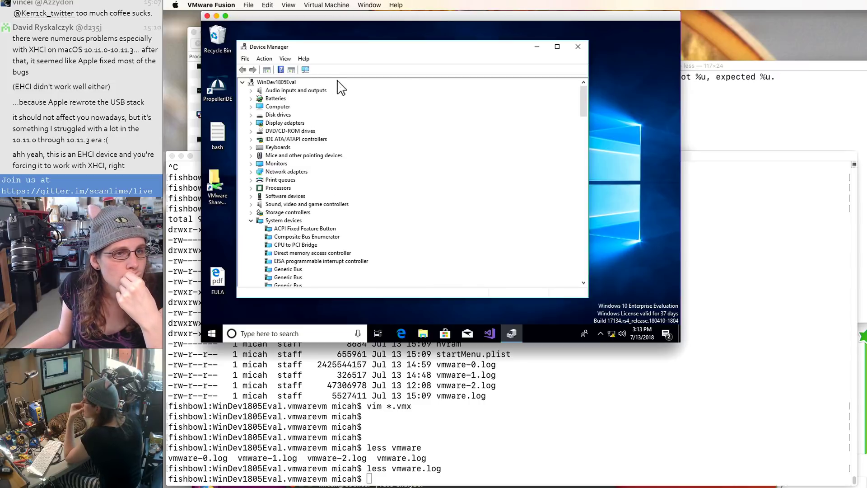
Step: Expand the Storage controllers category in Device Manager
scroll(352, 264, down, 2)
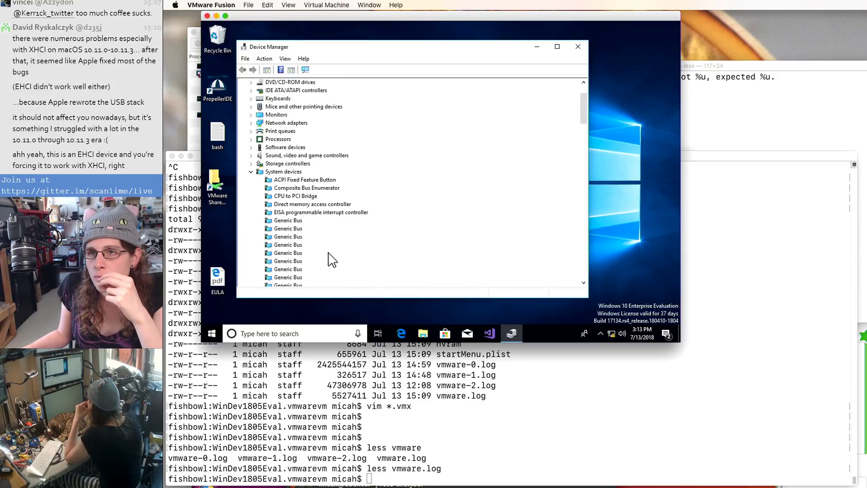
click(251, 164)
click(251, 163)
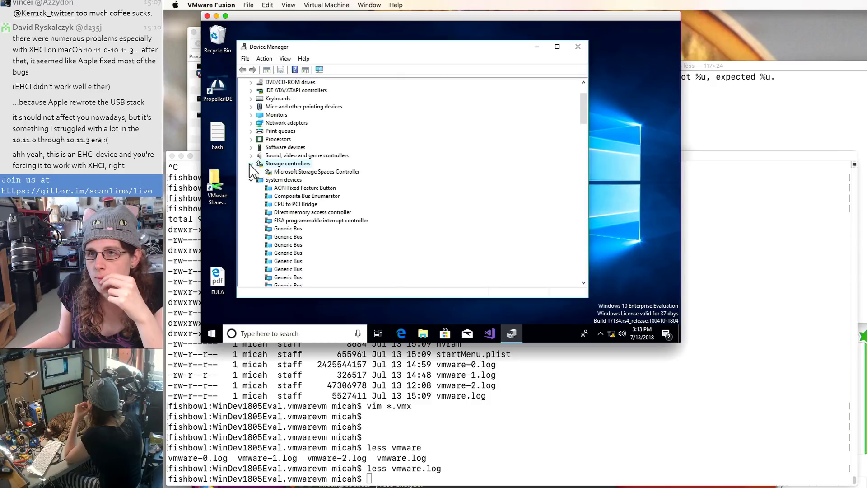
scroll(280, 185, down, 15)
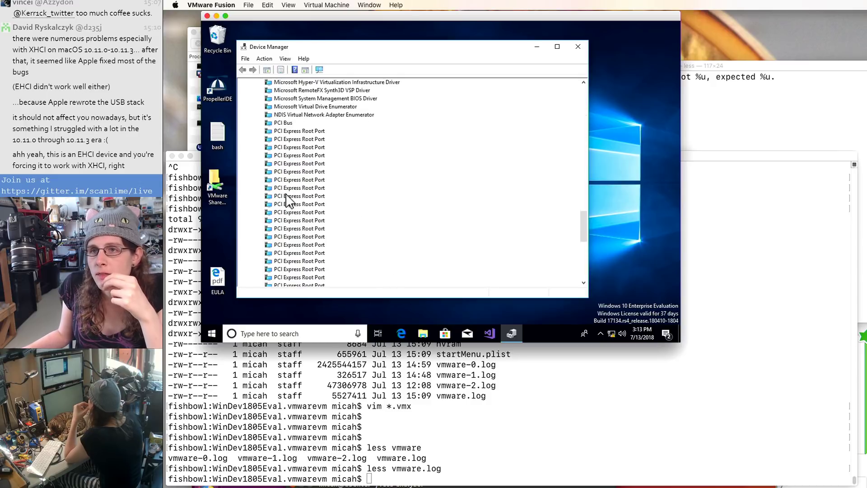
scroll(286, 195, down, 3)
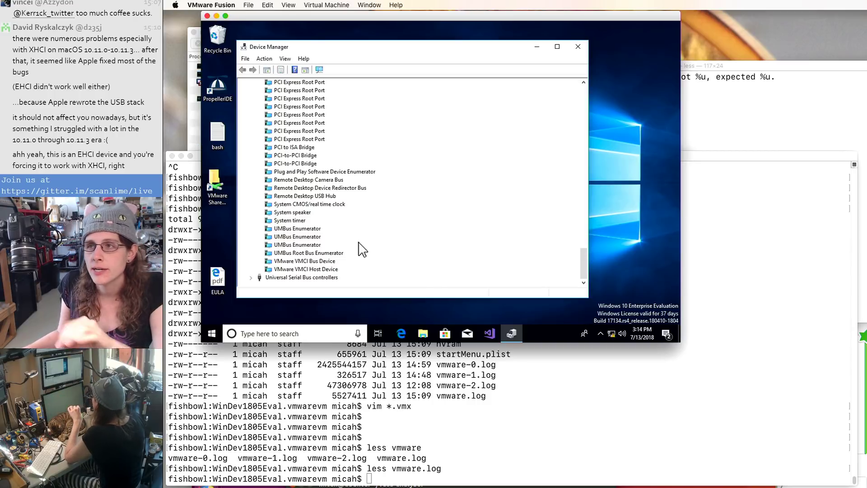
scroll(361, 249, up, 5)
scroll(361, 248, up, 10)
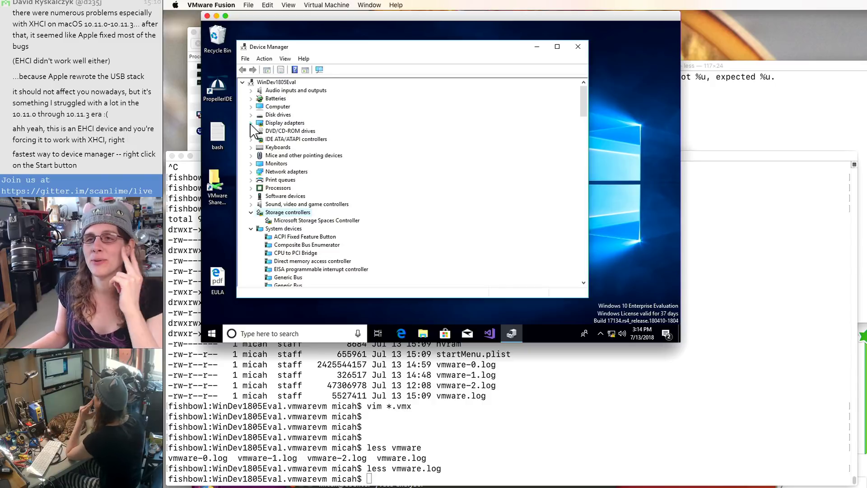
Step: Expand Universal Serial Bus controllers to show the Standard USB 3.0 eXtensible Host Controller
scroll(344, 219, down, 1)
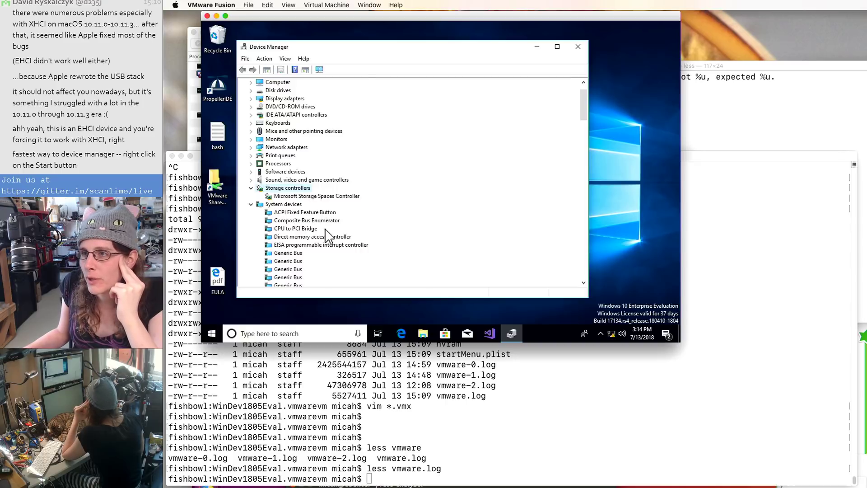
scroll(334, 232, down, 20)
scroll(334, 232, down, 5)
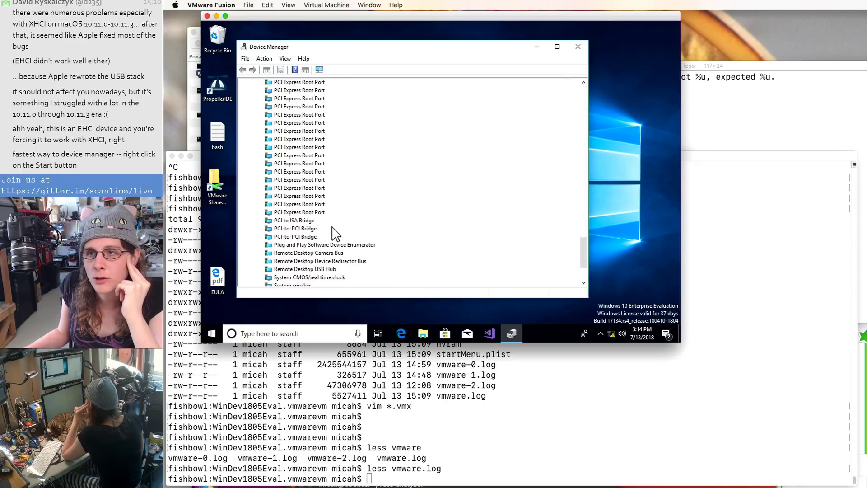
scroll(335, 232, up, 12)
scroll(334, 232, down, 3)
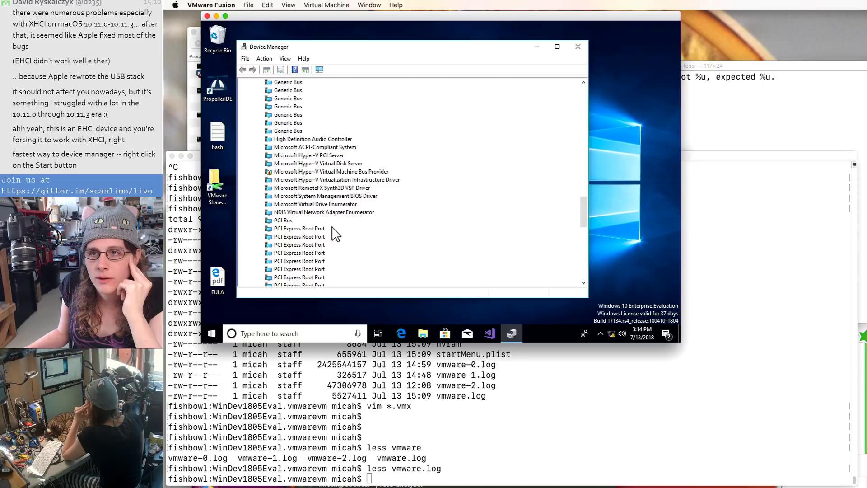
scroll(348, 265, down, 10)
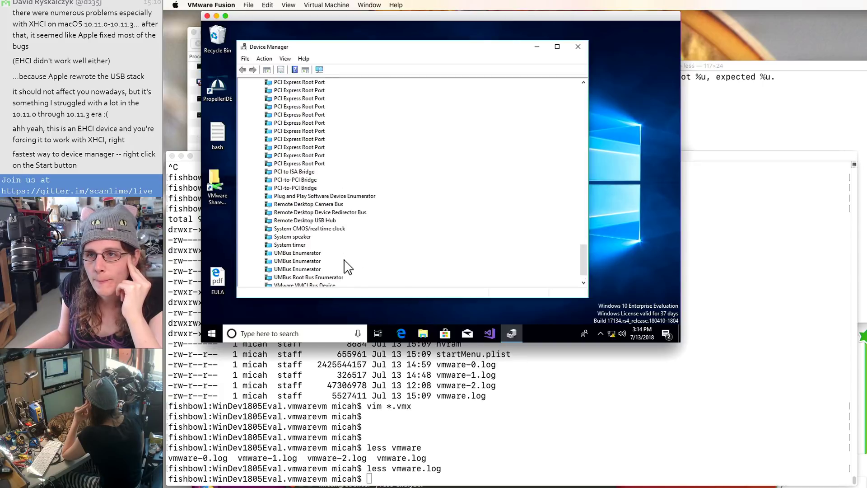
click(251, 278)
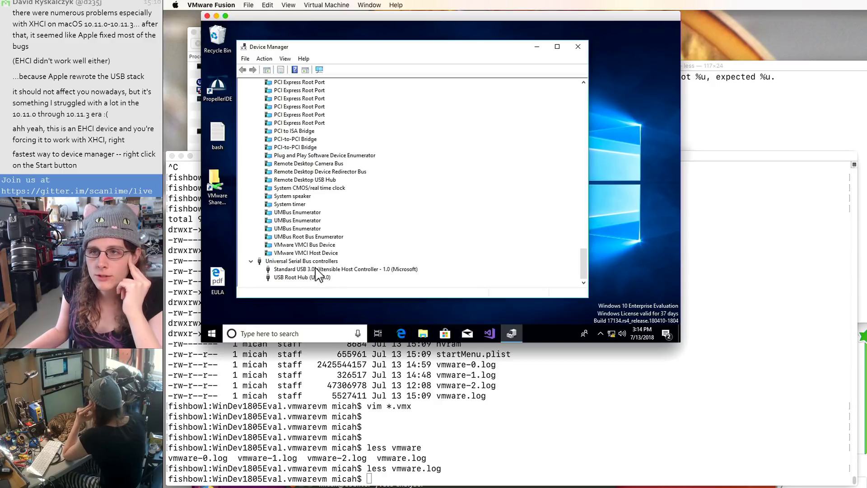
click(326, 5)
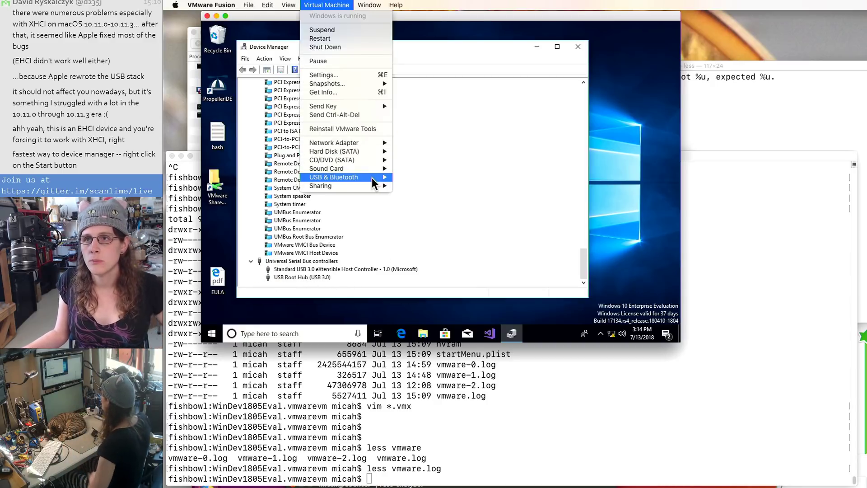
Step: Connect the RGB-IR camera to the VM, expand Cameras in Device Manager, then return to Terminal
mouse_move(374, 178)
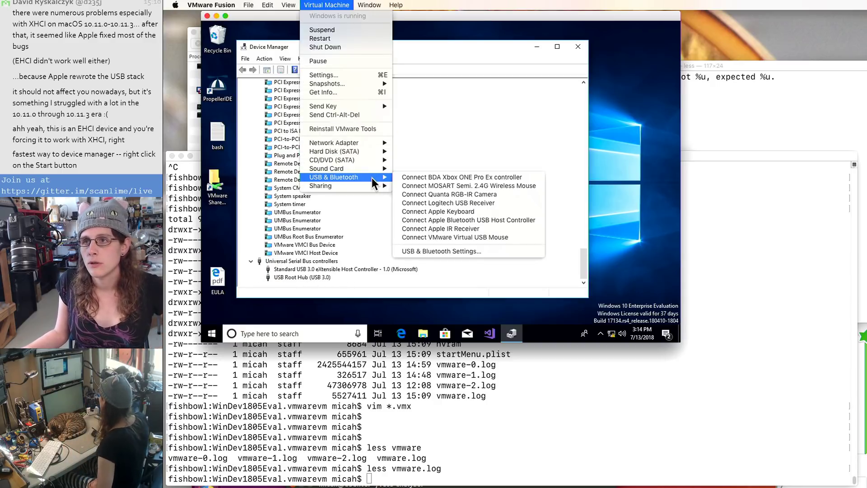
click(462, 191)
drag(267, 24, 390, 39)
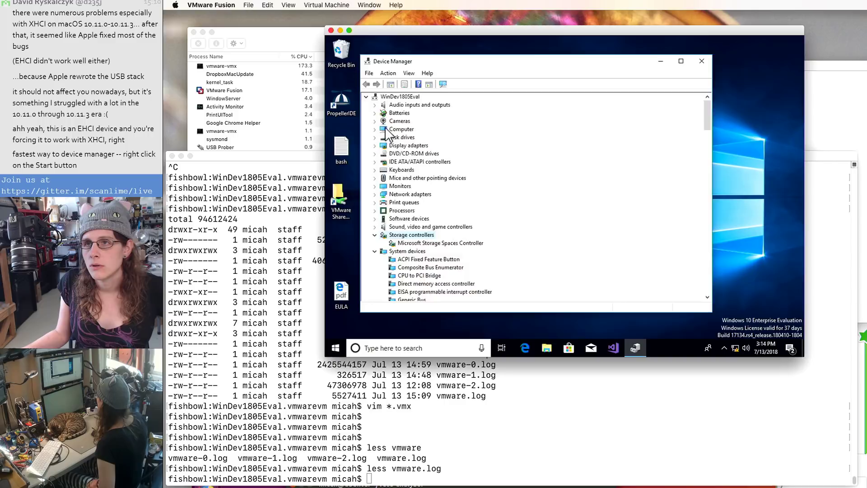
click(374, 121)
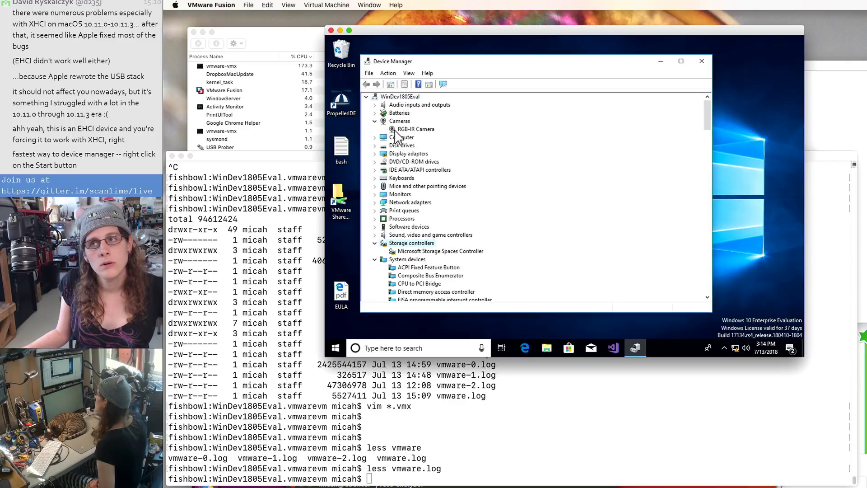
drag(403, 30, 321, 23)
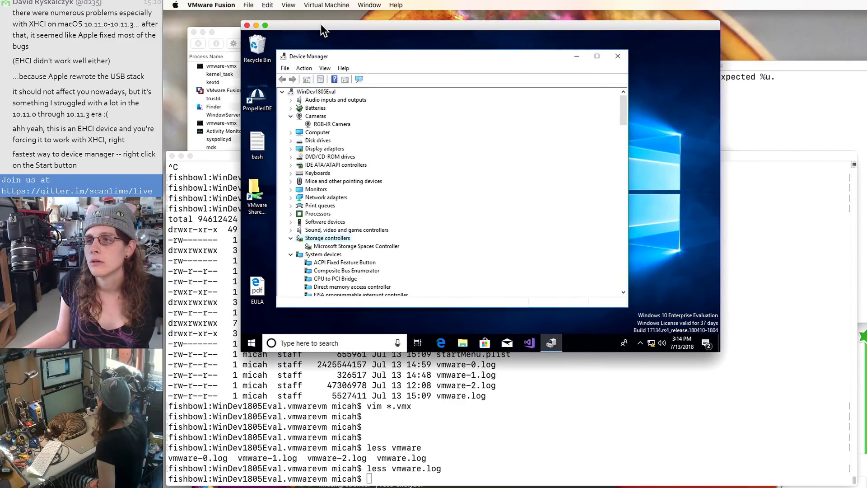
click(256, 343)
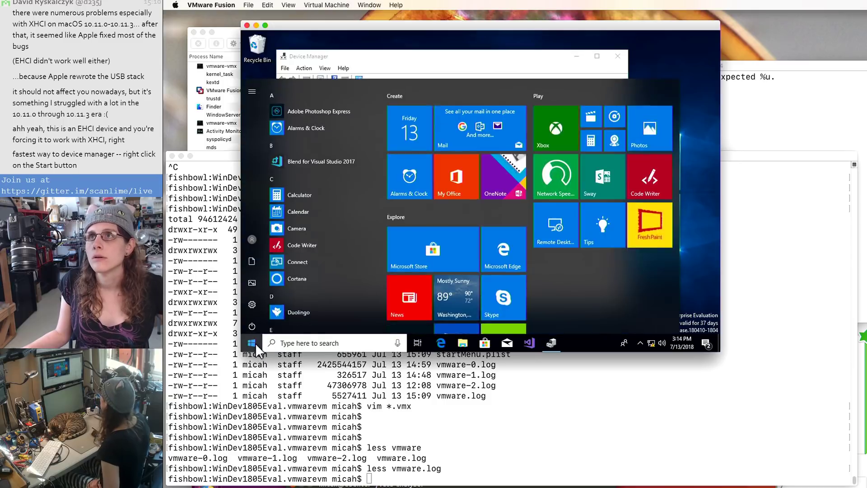
click(311, 479)
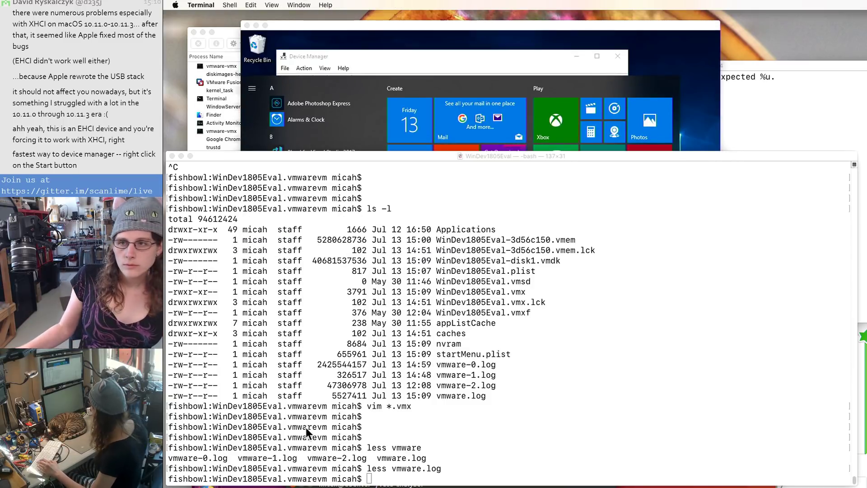
Step: Run 'tail -F vmware.log' to stream the usb_xhci log lines live
click(380, 423)
text(tail -F vmware.log)
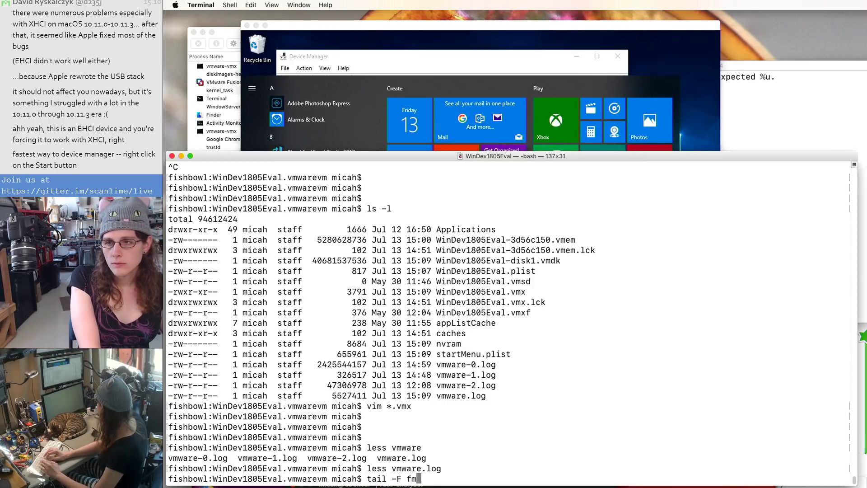
key(Return)
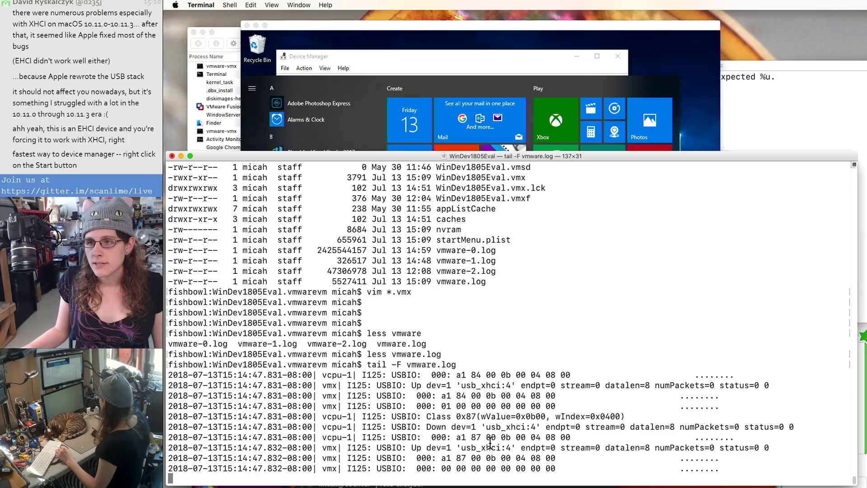
Step: Launch the Windows Camera app by searching 'camera' in the guest
click(441, 42)
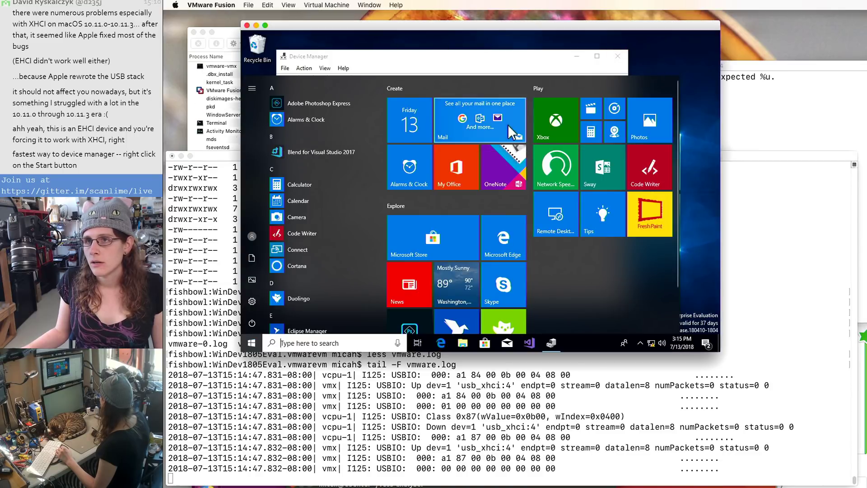
text(camer)
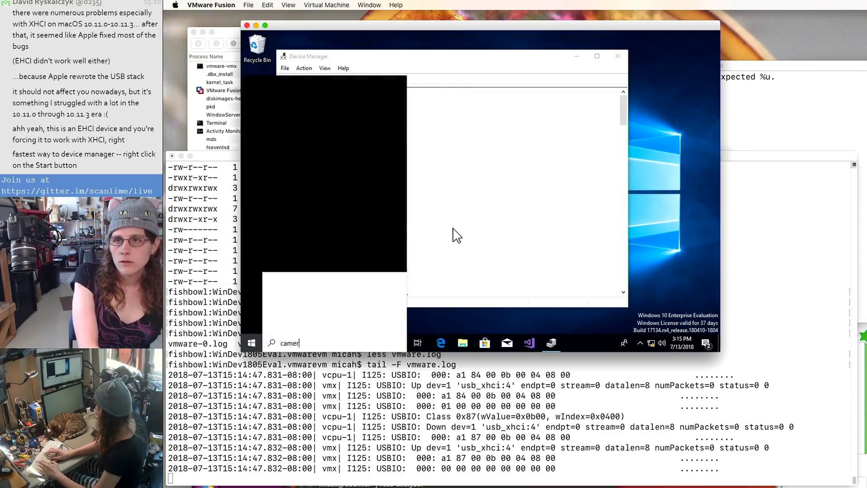
text(a)
key(Return)
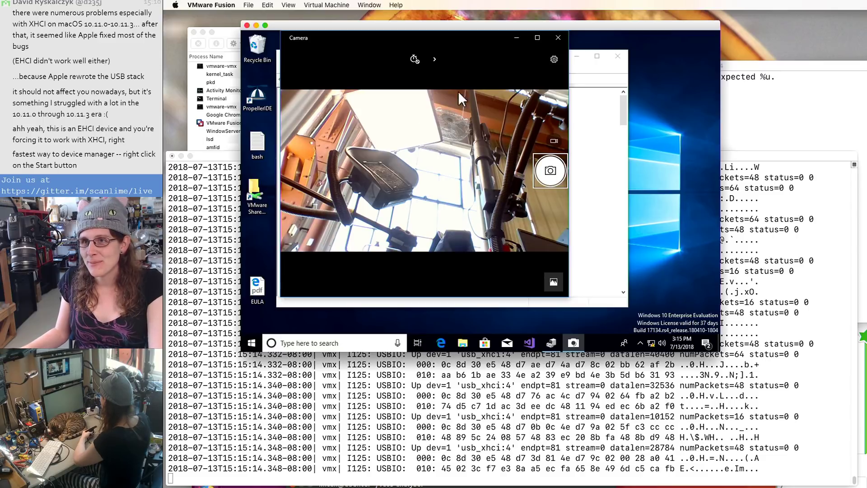
click(431, 449)
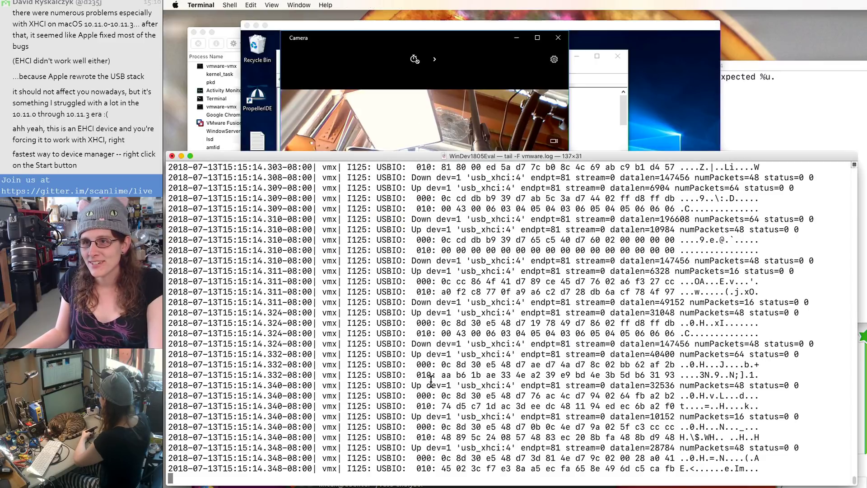
click(403, 85)
Step: Maximize, restore and resize the Camera window to rescale the IR camera preview
click(536, 37)
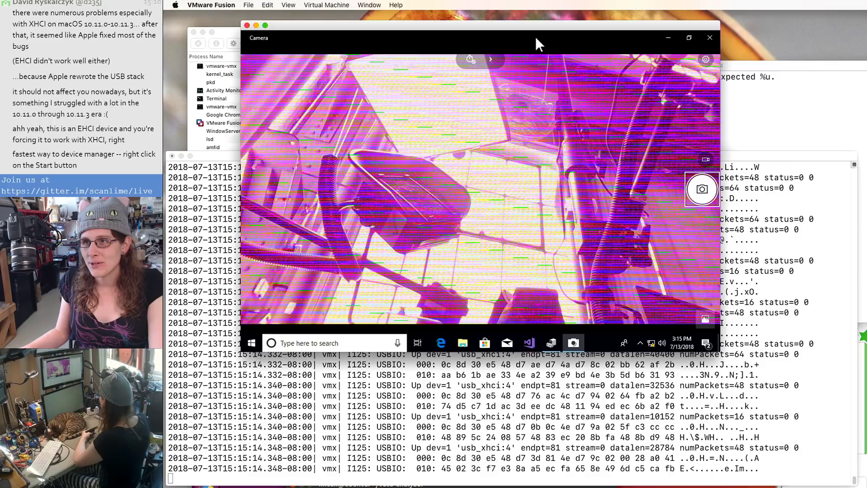
click(695, 39)
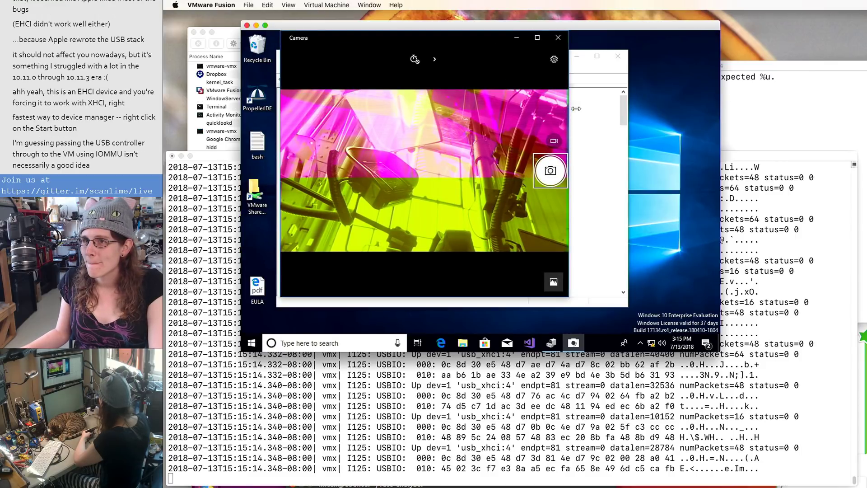
drag(576, 108, 669, 184)
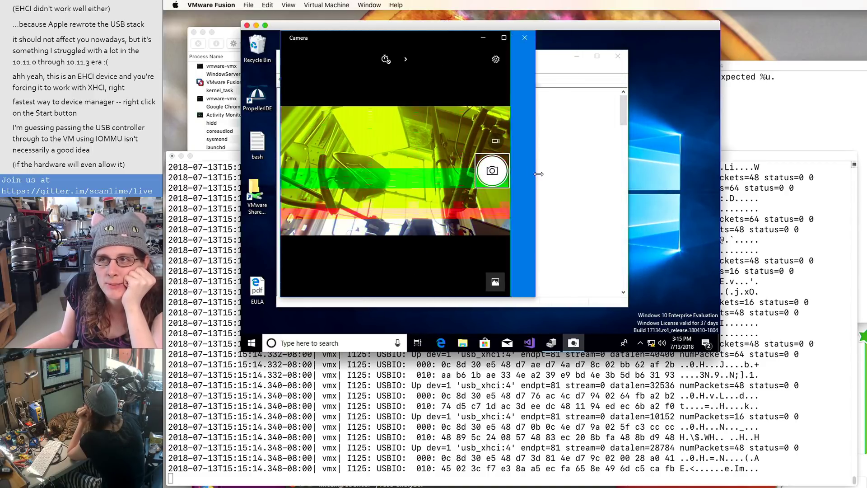
drag(629, 172, 640, 172)
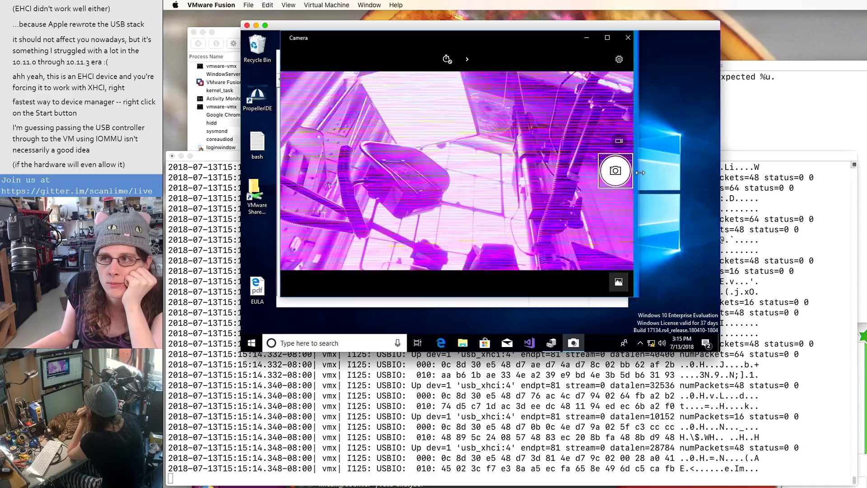
drag(671, 175, 622, 177)
Step: Close the Camera app and relaunch it by searching 'camera' from the Start menu
click(613, 39)
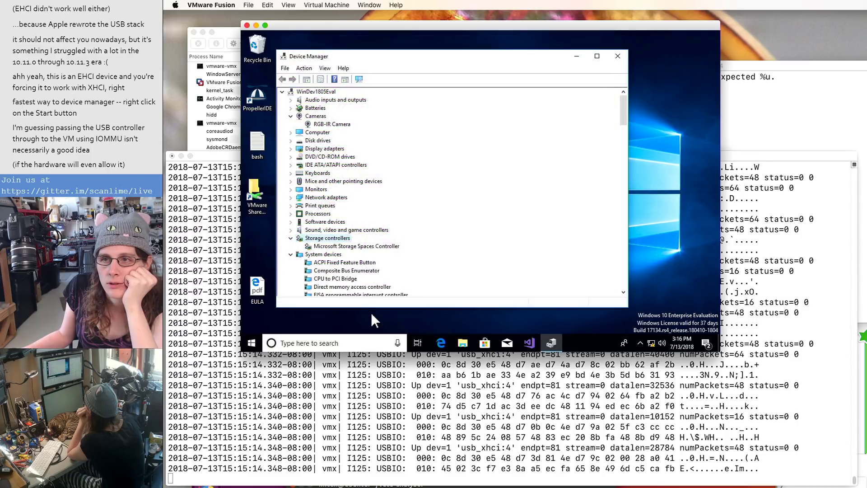
right_click(256, 341)
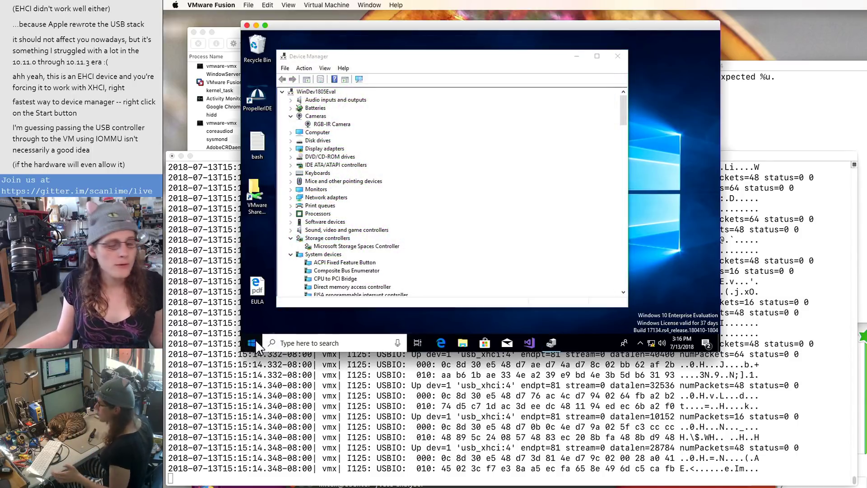
click(256, 339)
text(camera)
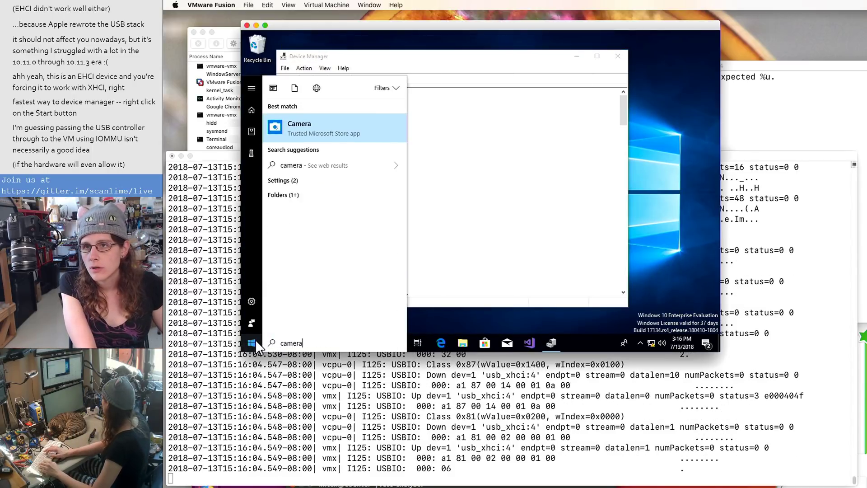
key(Return)
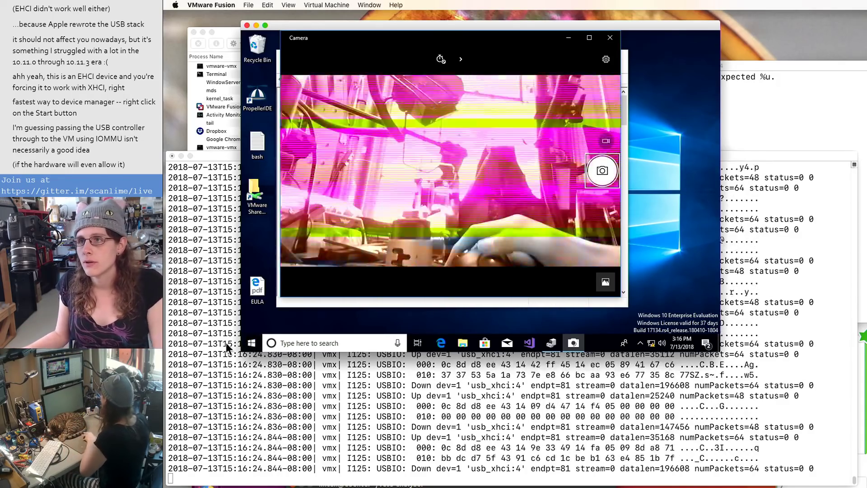
Step: Search 'hello' to open Sign-in options, widen Settings, and review the Windows Hello section
click(251, 343)
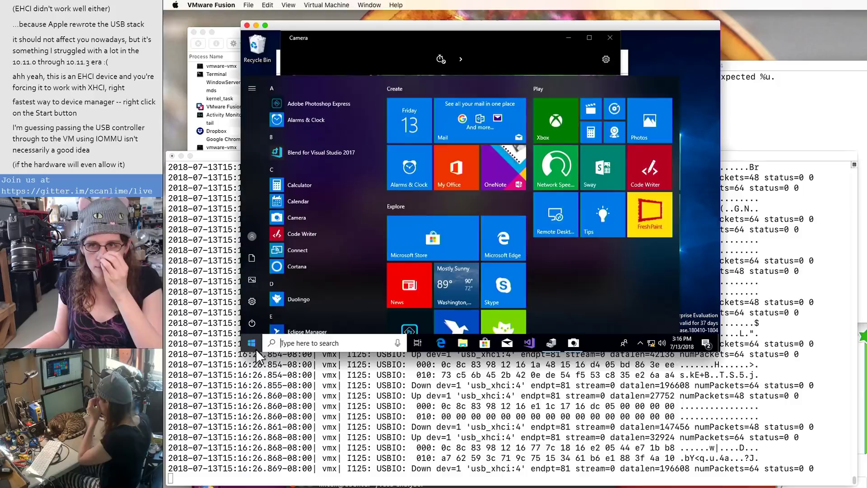
text(hello)
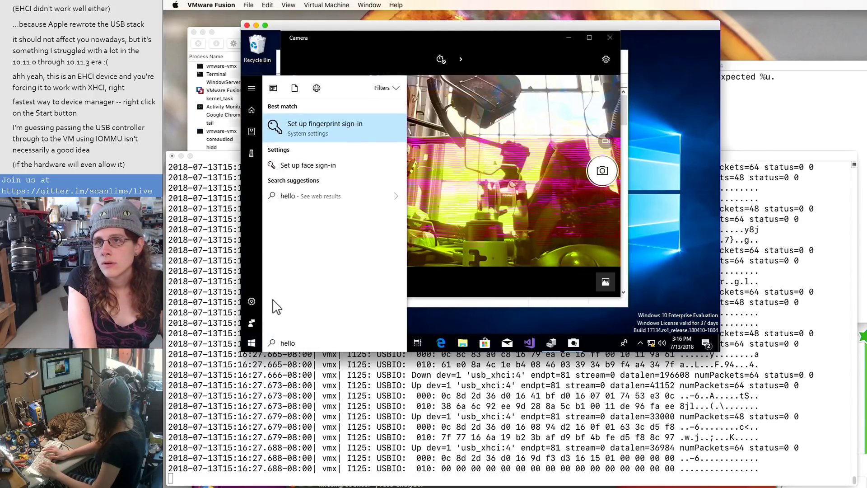
key(Return)
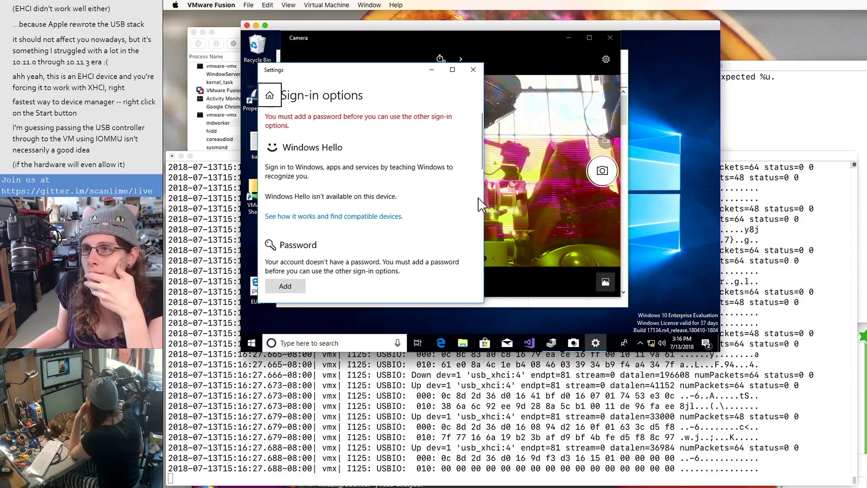
drag(482, 197, 578, 203)
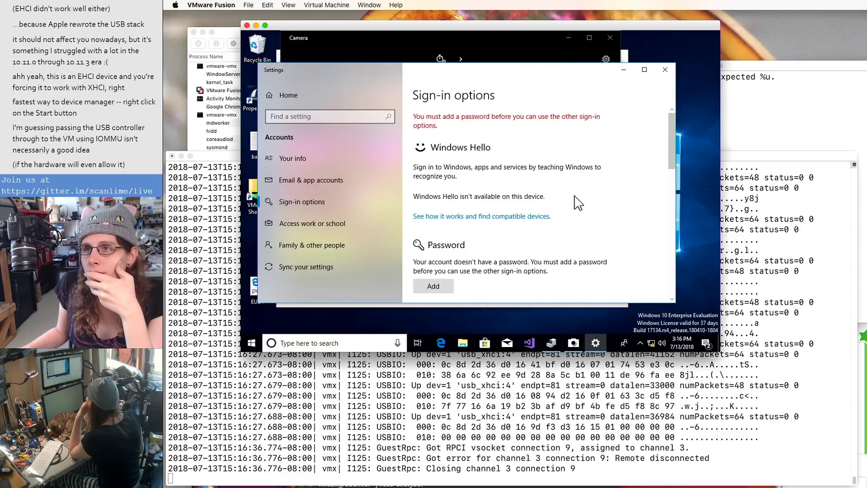
scroll(483, 199, down, 5)
scroll(481, 195, up, 5)
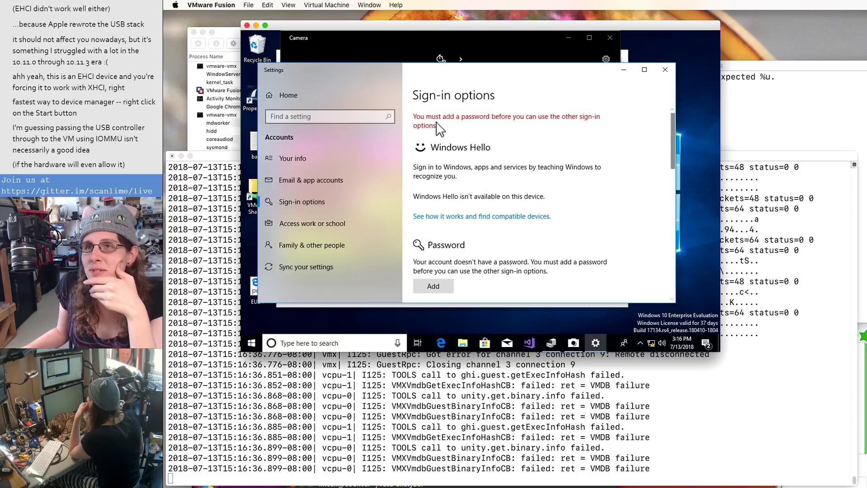
scroll(463, 210, down, 2)
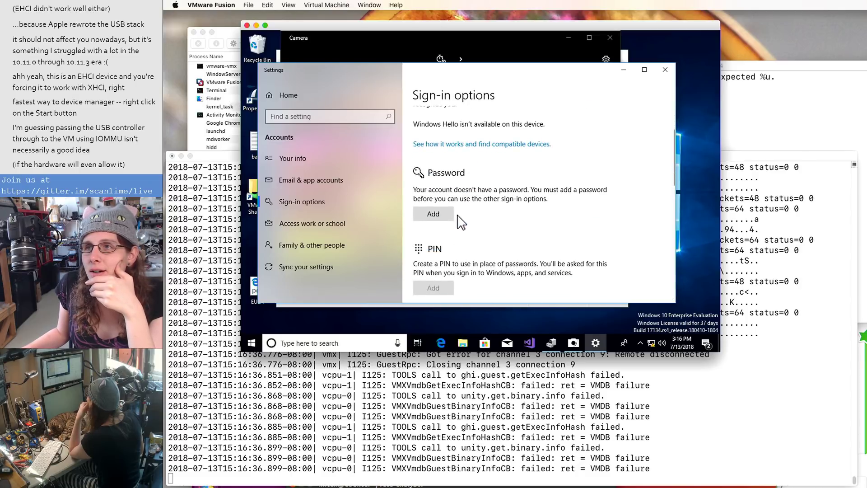
scroll(456, 210, down, 1)
scroll(443, 190, down, 5)
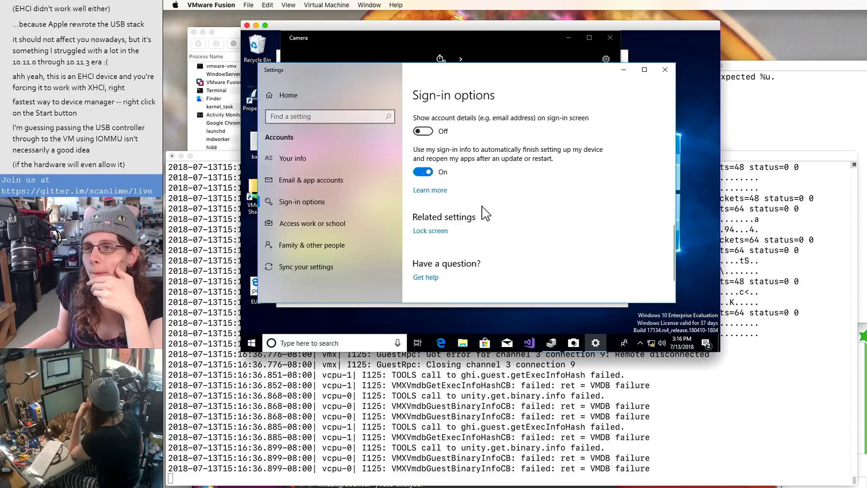
scroll(447, 198, up, 6)
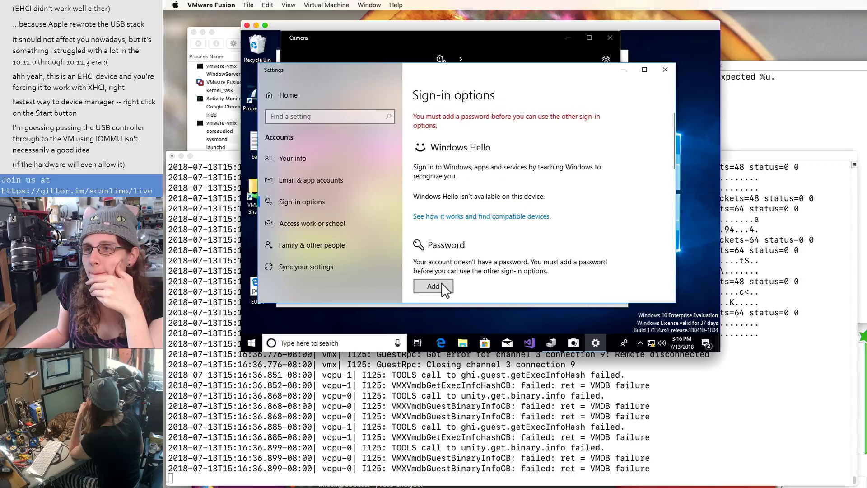
Step: Add an account password, entering it twice, with the password hint replaced by 'cat'
click(440, 283)
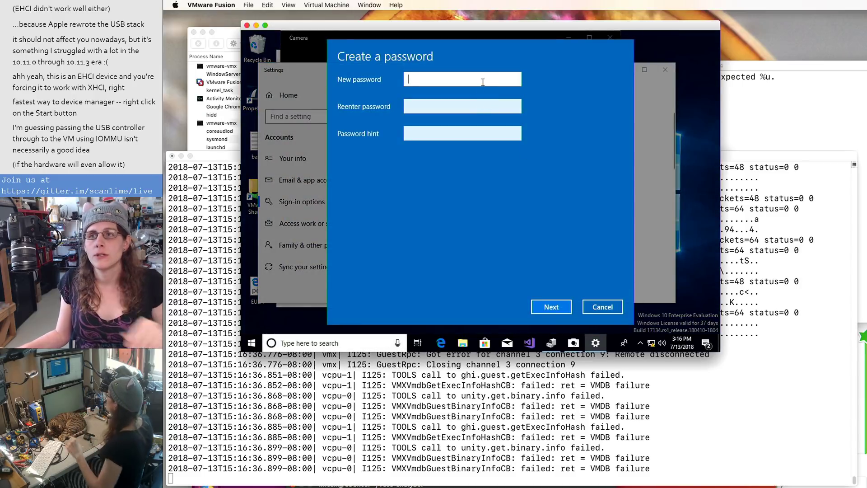
text(••••)
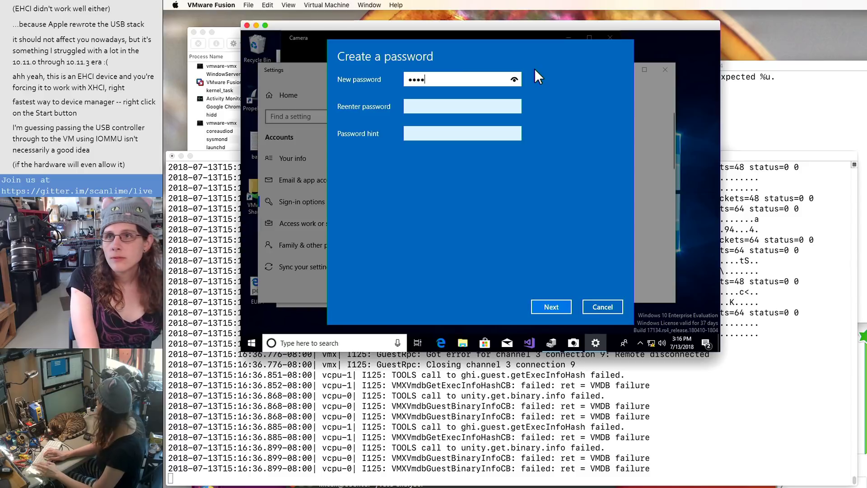
key(Tab)
text(••••)
key(Tab)
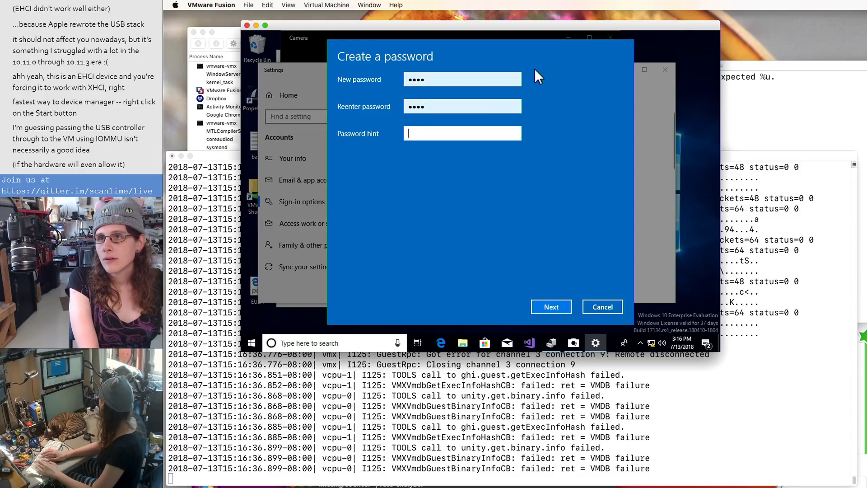
text(tuco)
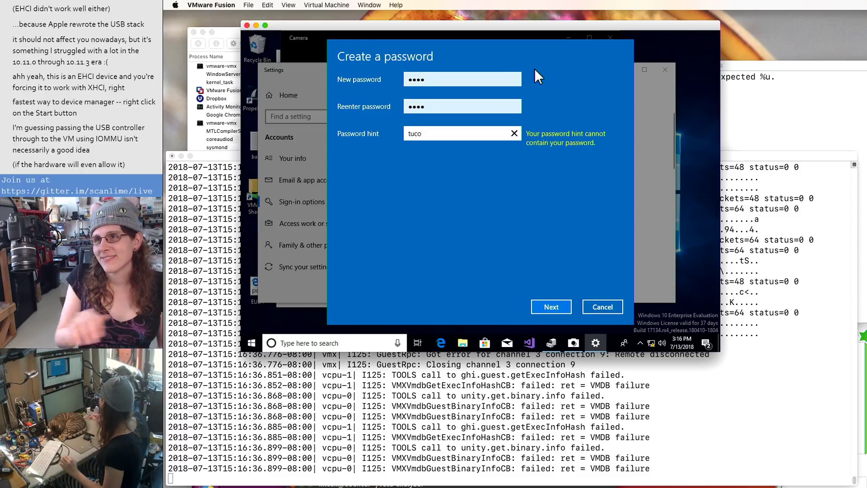
double_click(491, 132)
text(cat)
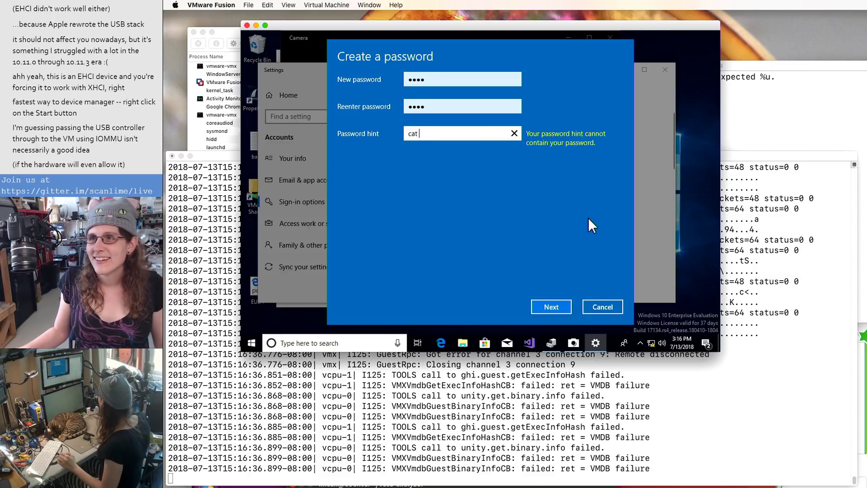
click(563, 309)
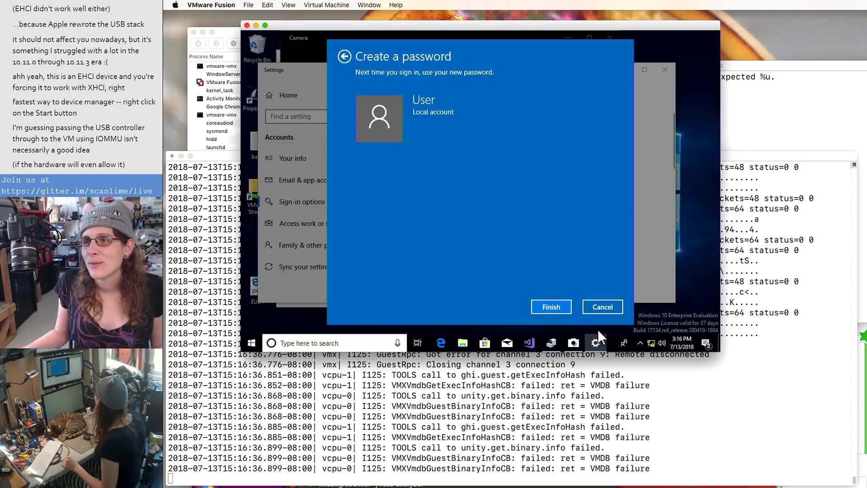
Step: Complete the password wizard and review the updated Sign-in options, including PIN and picture password
click(560, 305)
scroll(600, 216, down, 5)
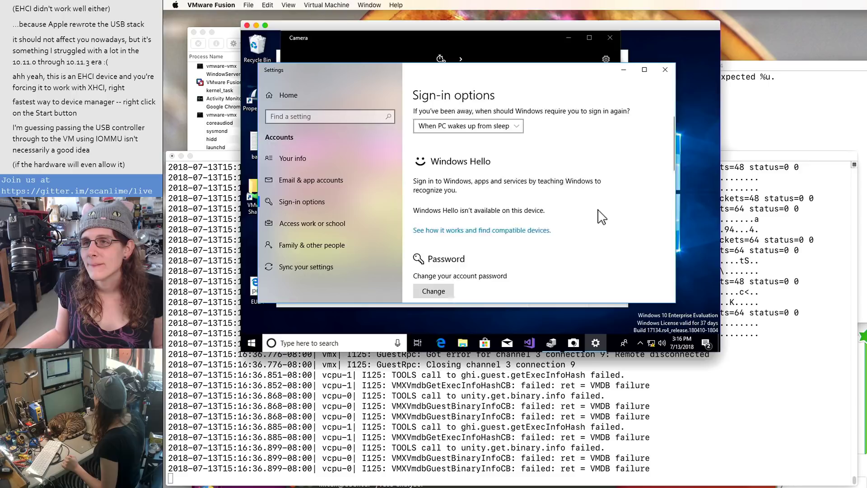
scroll(601, 217, down, 10)
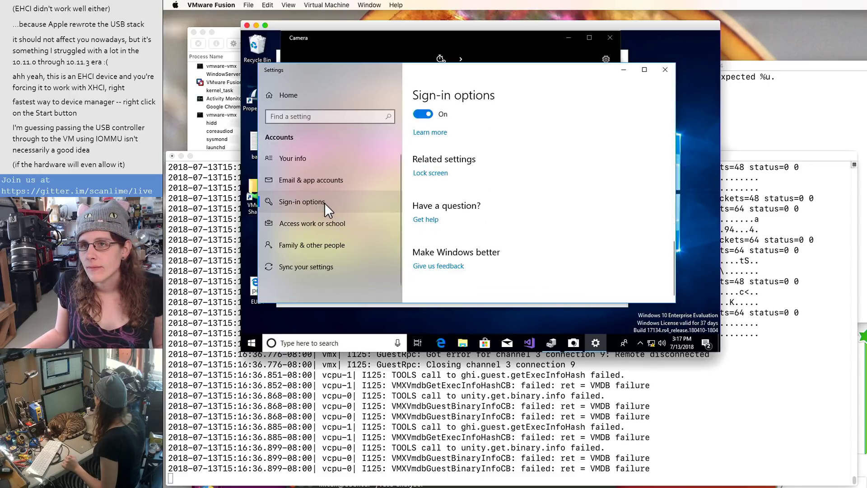
scroll(488, 191, up, 8)
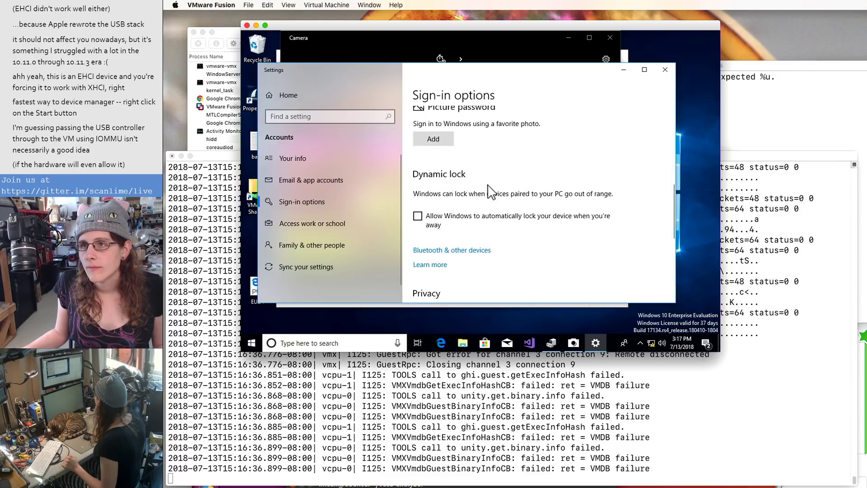
scroll(481, 206, up, 1)
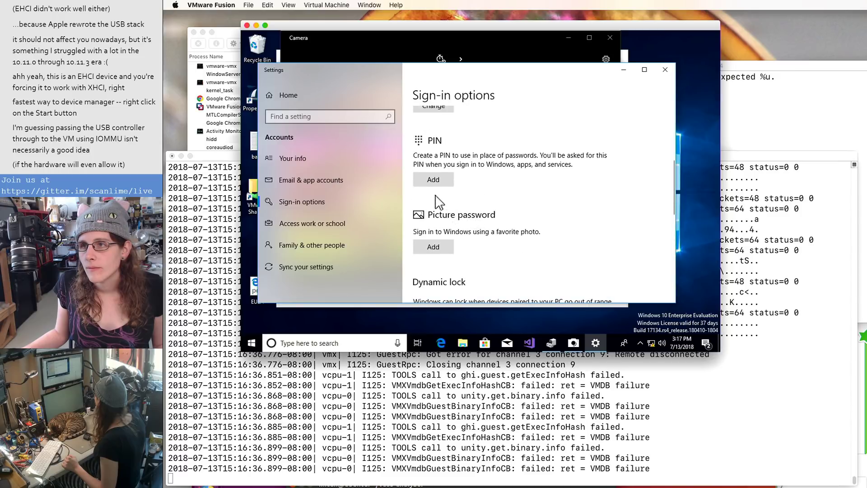
scroll(439, 208, up, 5)
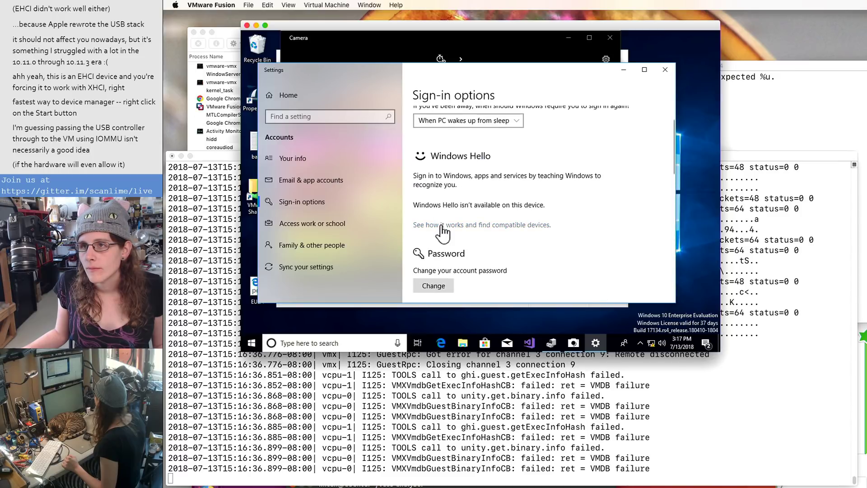
Step: Open the Windows Hello compatible-devices help link, then close the offline Edge page
click(511, 226)
click(522, 293)
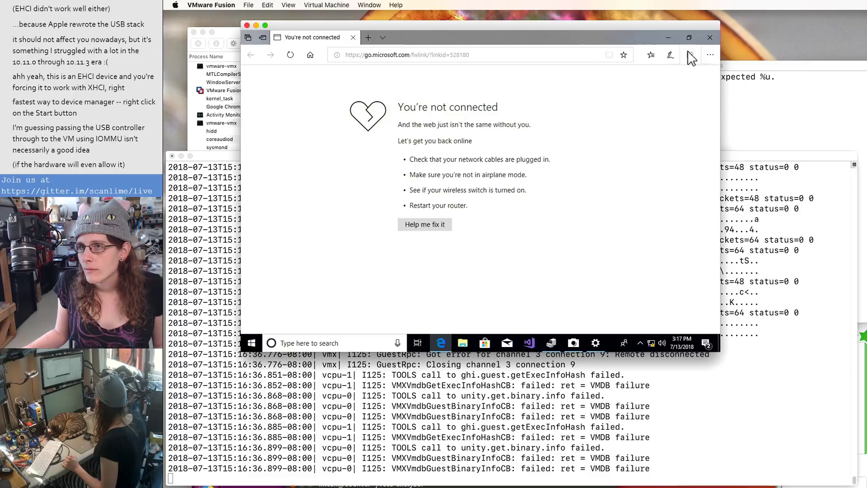
click(710, 38)
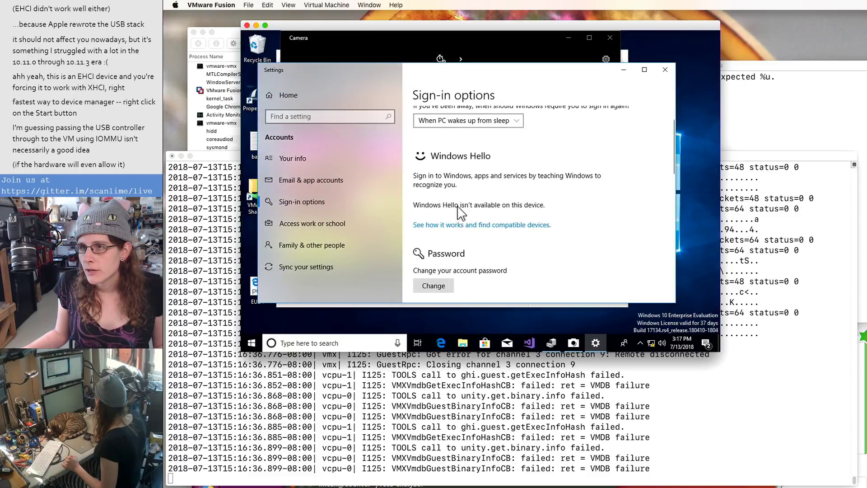
Step: Move the Settings window aside and close the Camera app behind it
scroll(459, 203, up, 2)
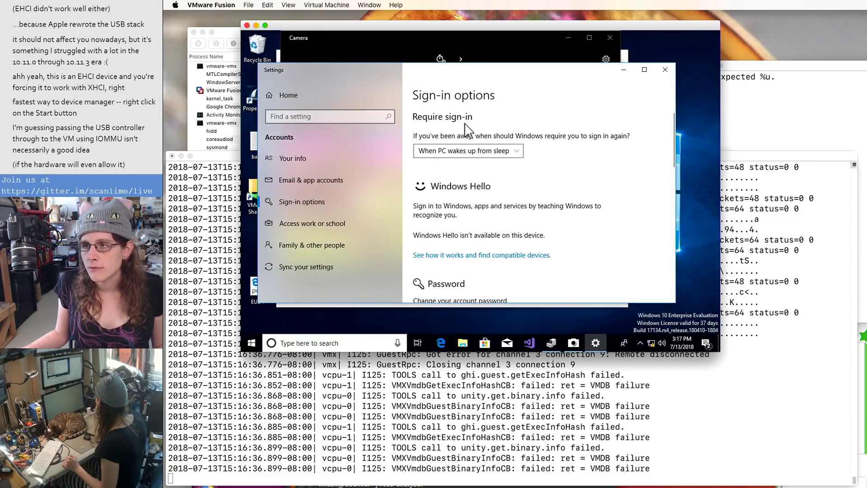
drag(473, 75, 522, 34)
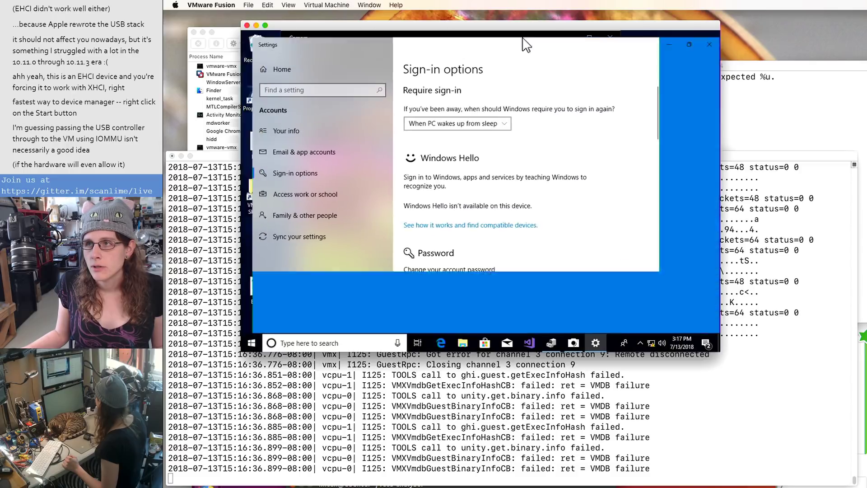
drag(576, 39, 584, 64)
click(611, 37)
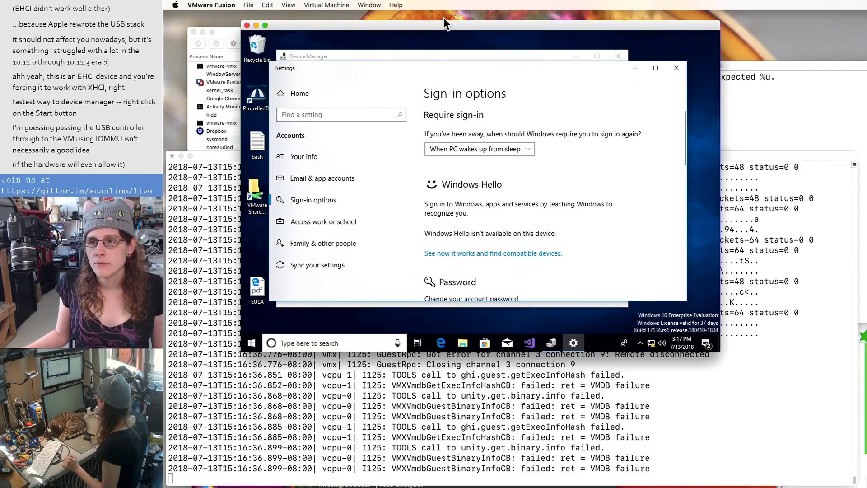
Step: Connect the Logitech USB Receiver and the Quanta RGB-IR Camera via USB & Bluetooth
click(314, 5)
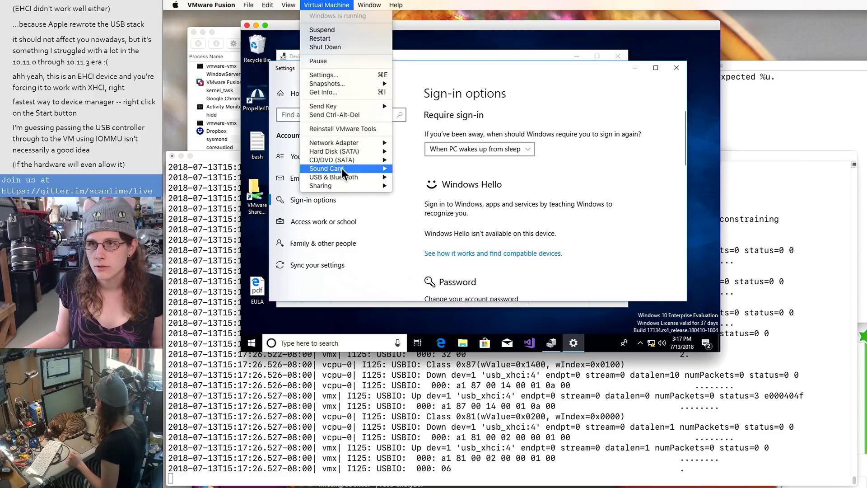
mouse_move(343, 177)
click(427, 203)
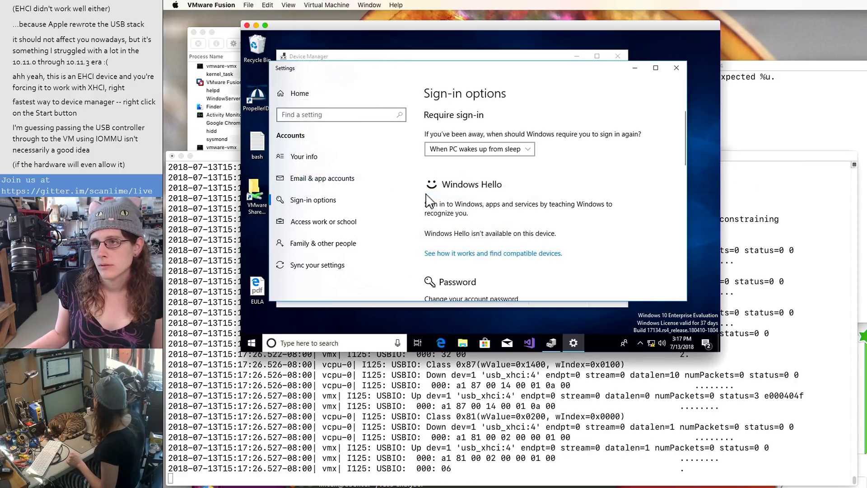
click(323, 5)
mouse_move(375, 177)
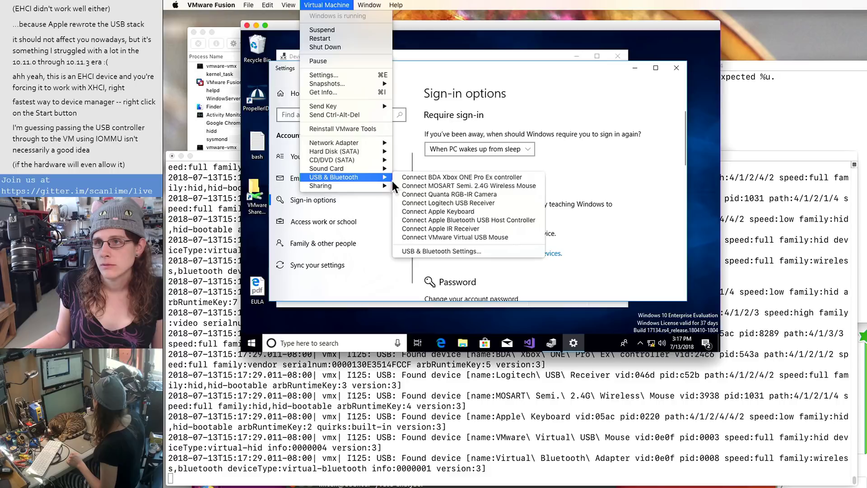
click(441, 194)
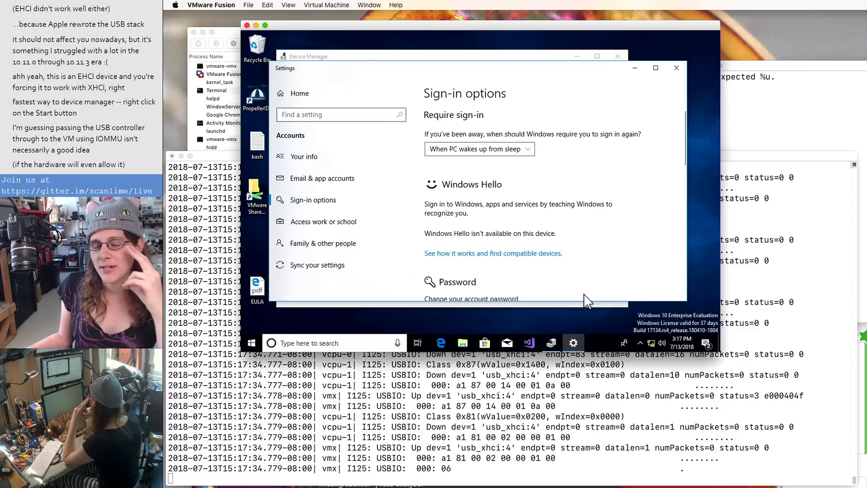
Step: Scroll through Sign-in options to recheck whether Windows Hello face sign-in is now available
scroll(564, 205, down, 15)
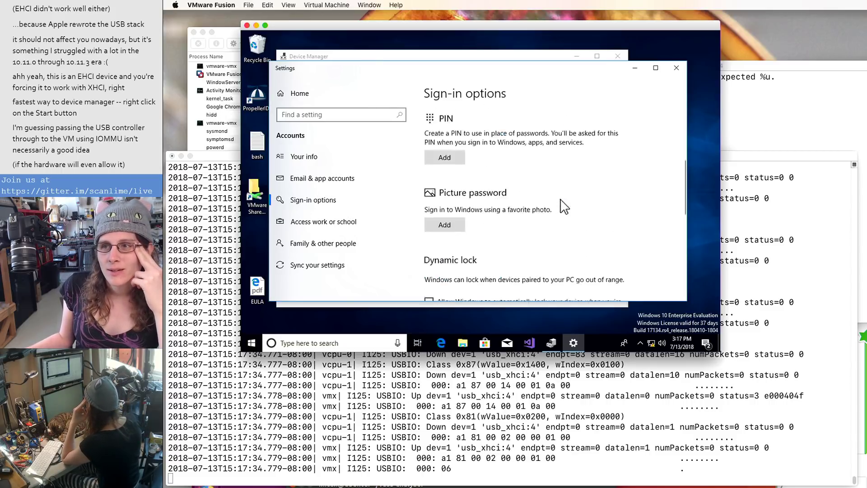
scroll(640, 254, up, 15)
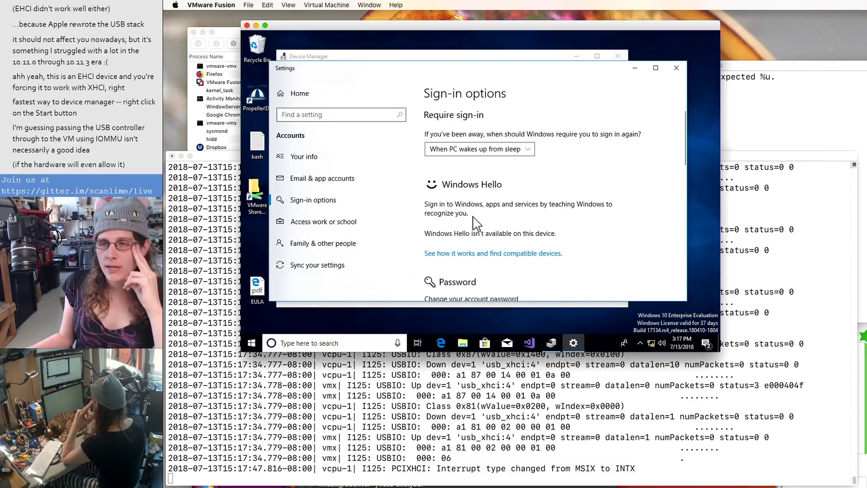
scroll(512, 237, down, 6)
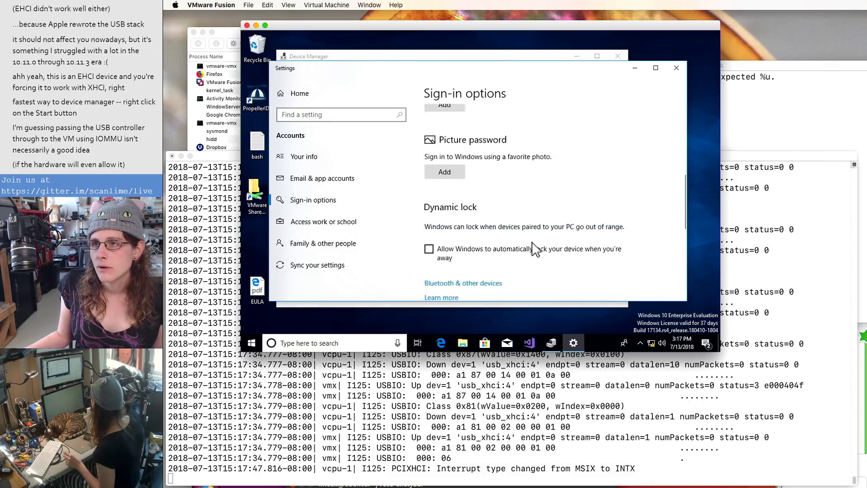
scroll(533, 248, up, 6)
scroll(555, 173, down, 5)
scroll(556, 173, up, 2)
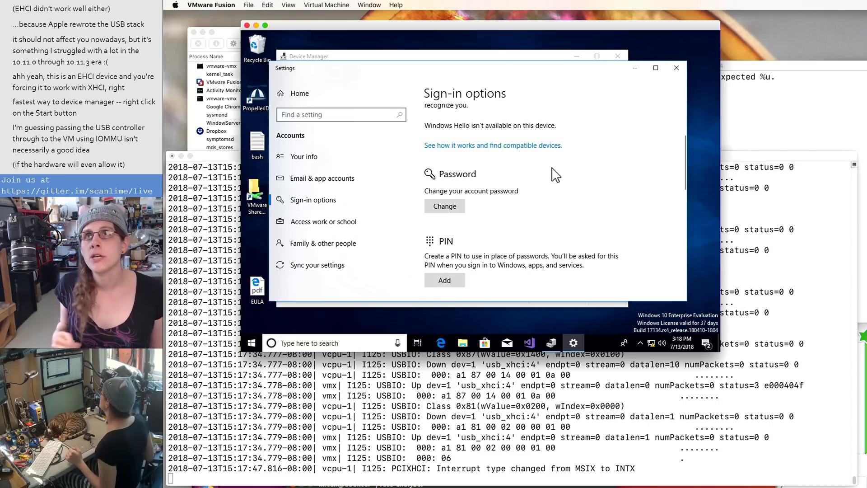
scroll(582, 235, up, 1)
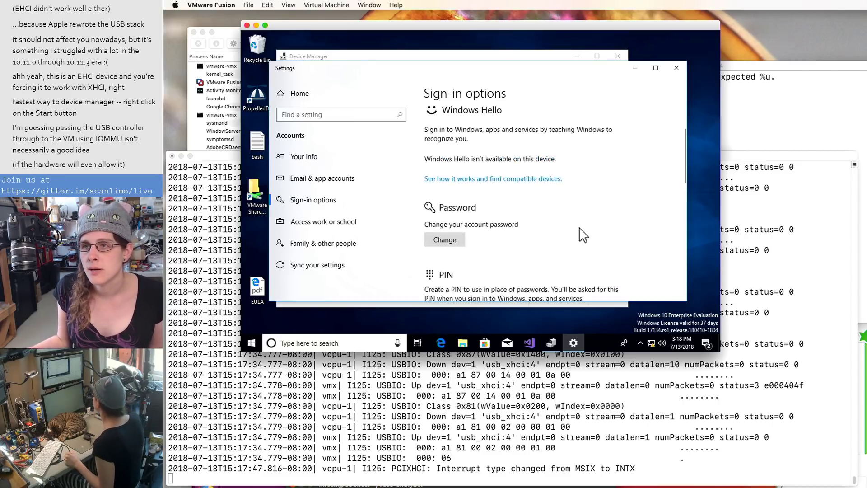
scroll(582, 234, down, 4)
scroll(580, 233, up, 4)
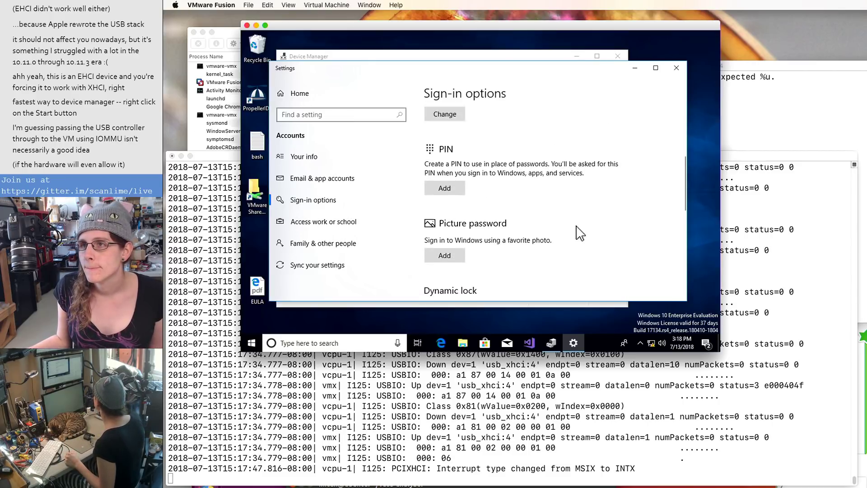
Step: Close Settings, check the RGB-IR Camera device options, and shut down the Windows VM
click(680, 68)
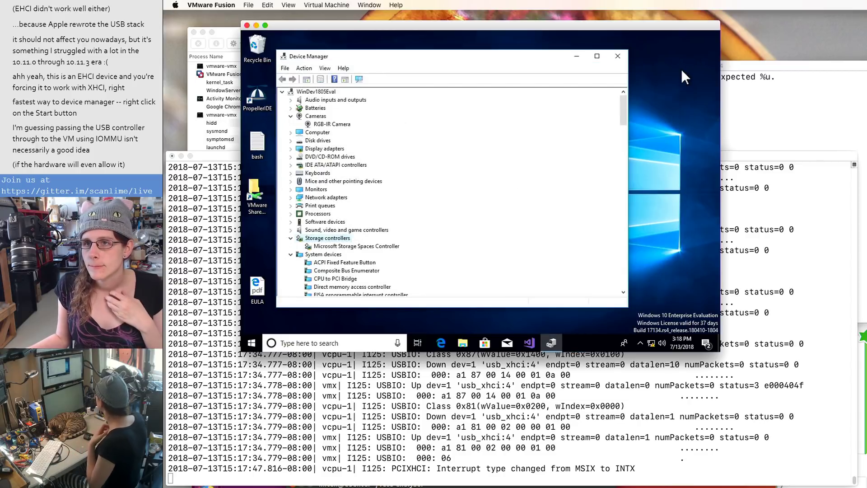
right_click(339, 128)
click(326, 5)
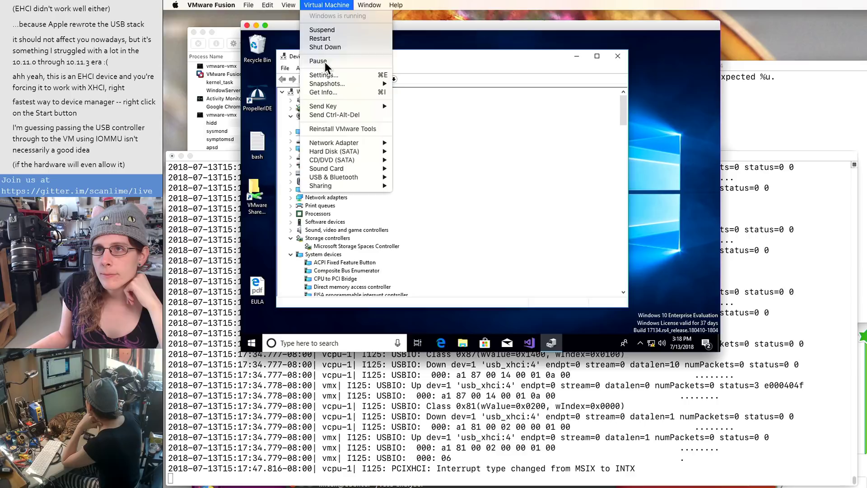
click(332, 47)
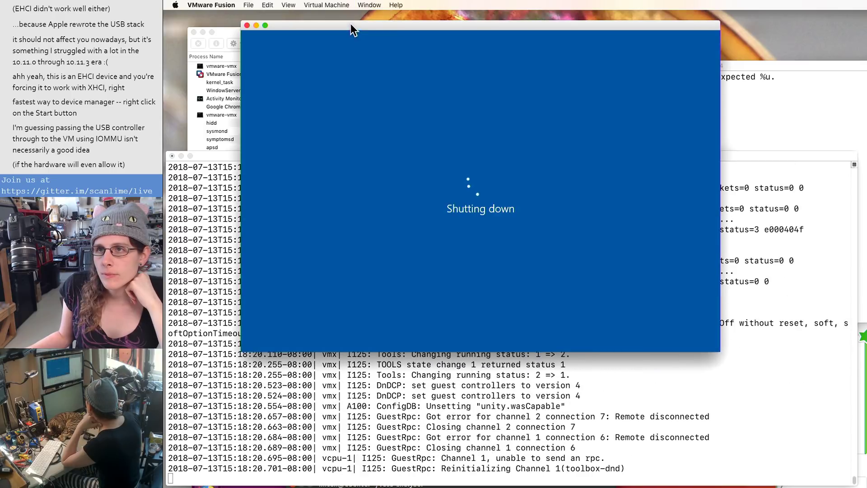
drag(352, 26, 434, 37)
click(431, 54)
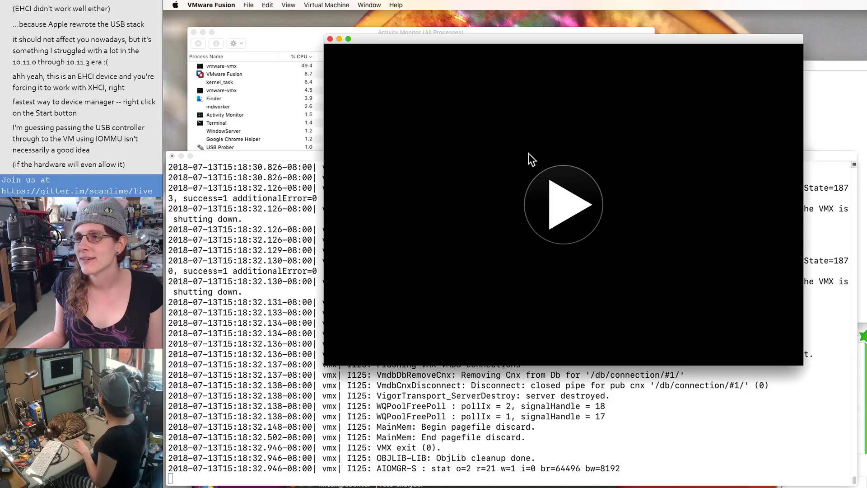
Step: In a new Terminal tab, list the VM folder and open the .vmx file in vim
click(403, 428)
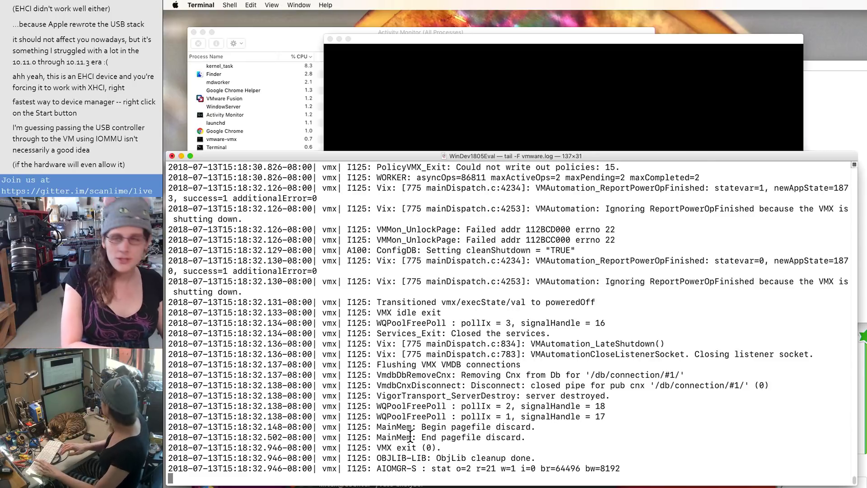
key(super+t)
text(ls -l)
key(Return)
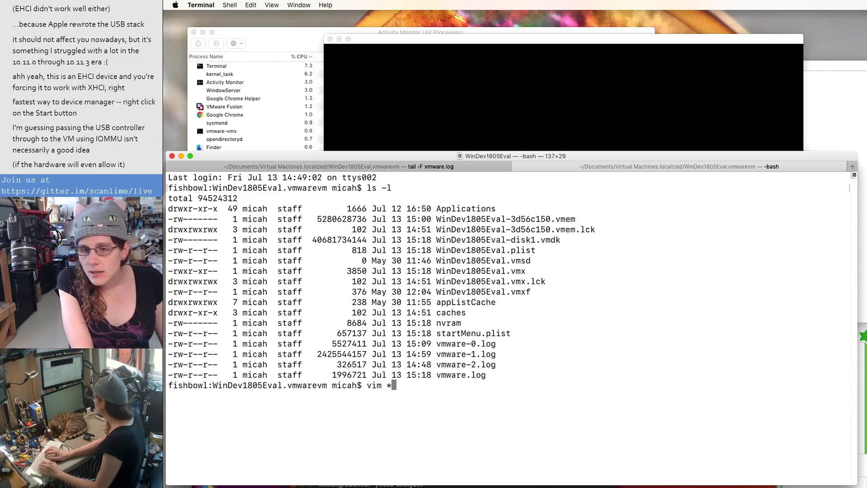
text(vim *.vmx)
key(Return)
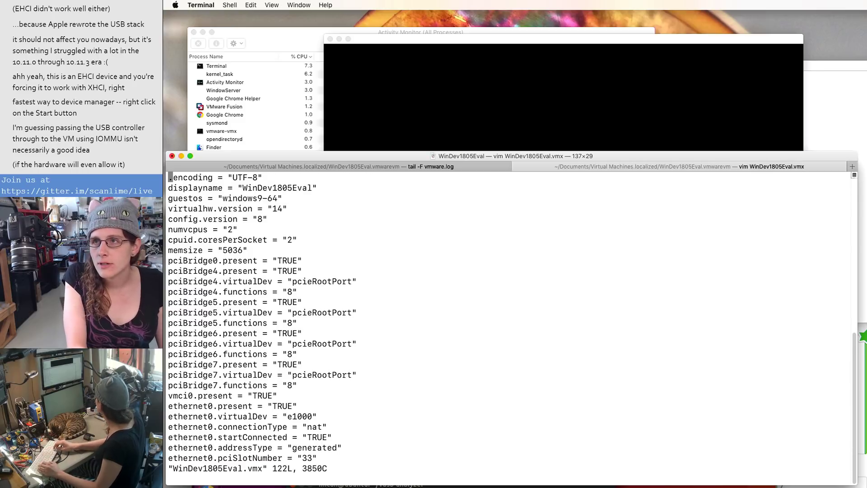
Step: Delete the usb_xhci lines near the end of WinDev1805Eval.vmx
key(Page_Down)
key(Page_Down)
key(Page_Down)
key(Page_Down)
key(Page_Down)
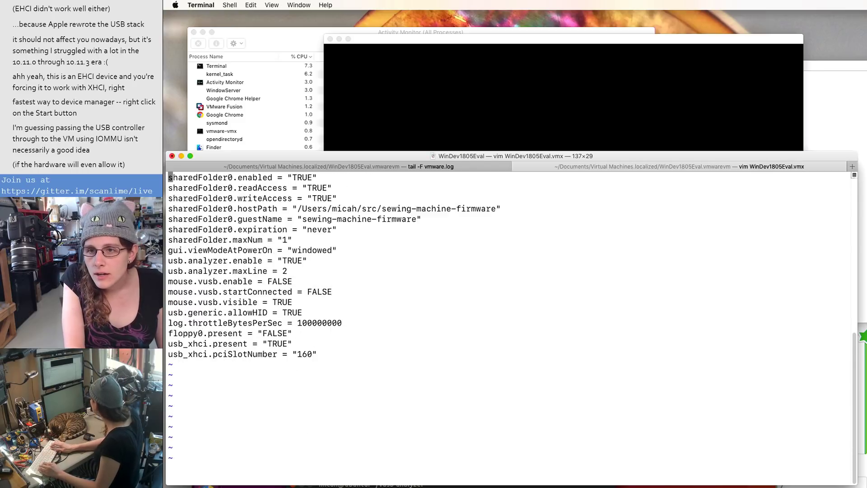
key(Up)
key(Up)
key(Up)
key(Up)
key(Up)
key(Up)
key(Up)
key(Up)
key(Up)
key(Up)
key(Up)
key(Up)
key(Up)
key(Up)
key(Up)
key(Up)
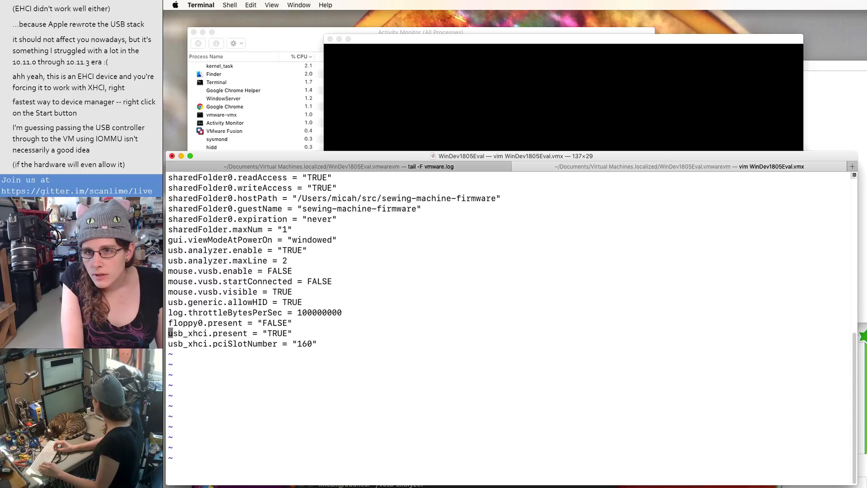
key(d)
key(d)
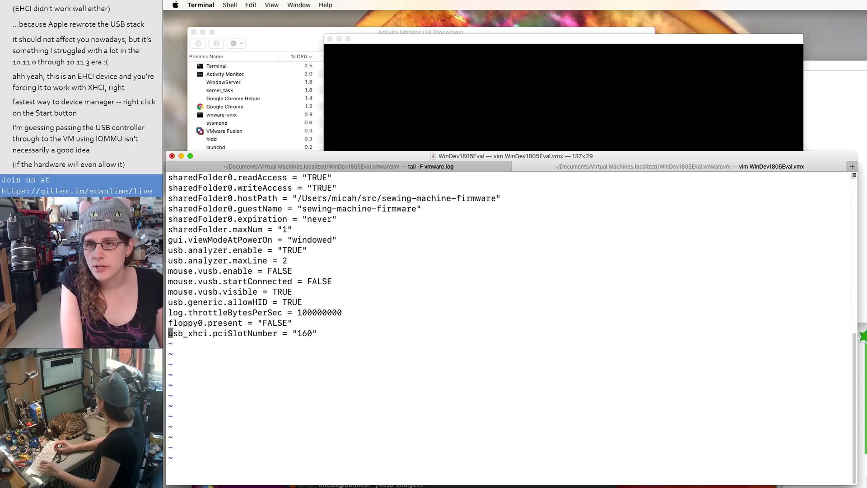
key(d)
key(d)
key(d)
key(d)
text(q)
key(Return)
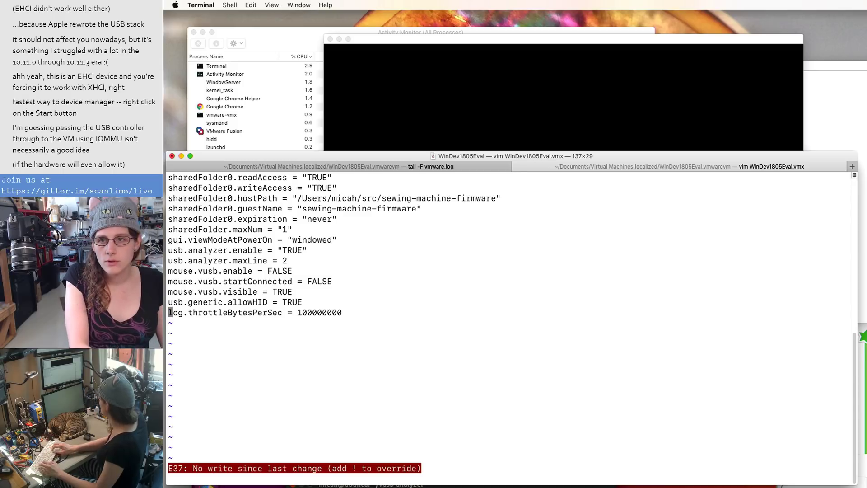
key(u)
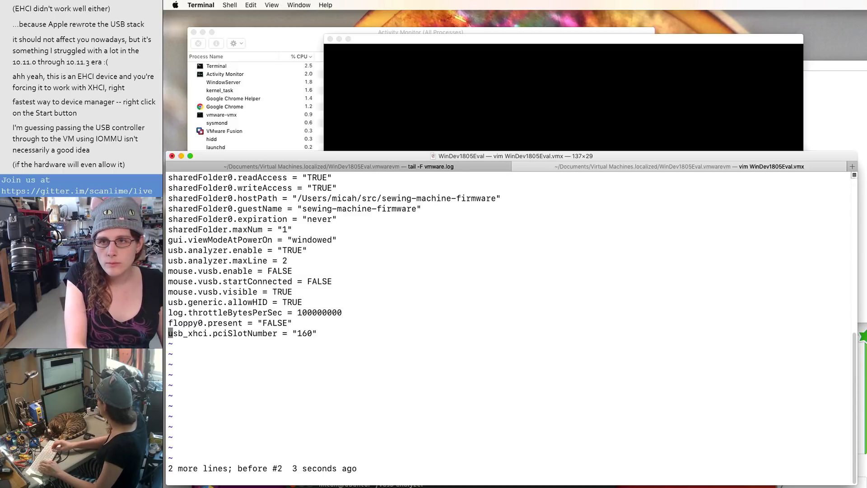
key(d)
key(d)
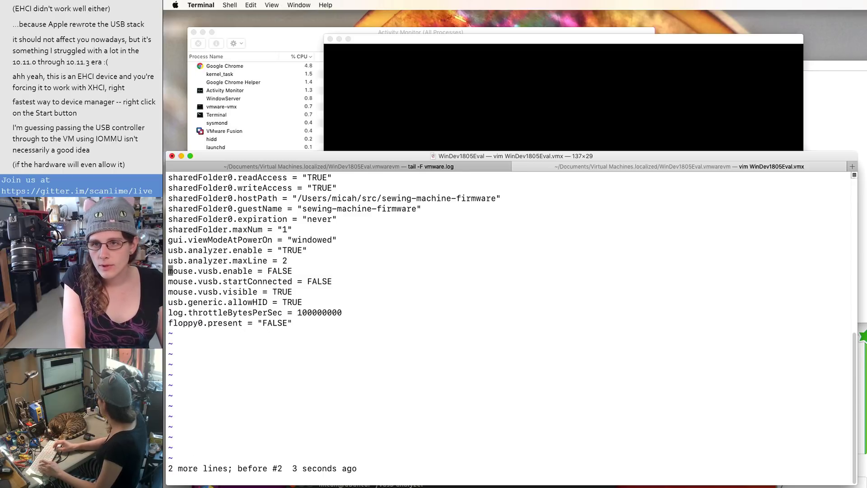
Step: Change ehci.present to "TRUE" and delete the usb.uhci.present line
key(k)
key(k)
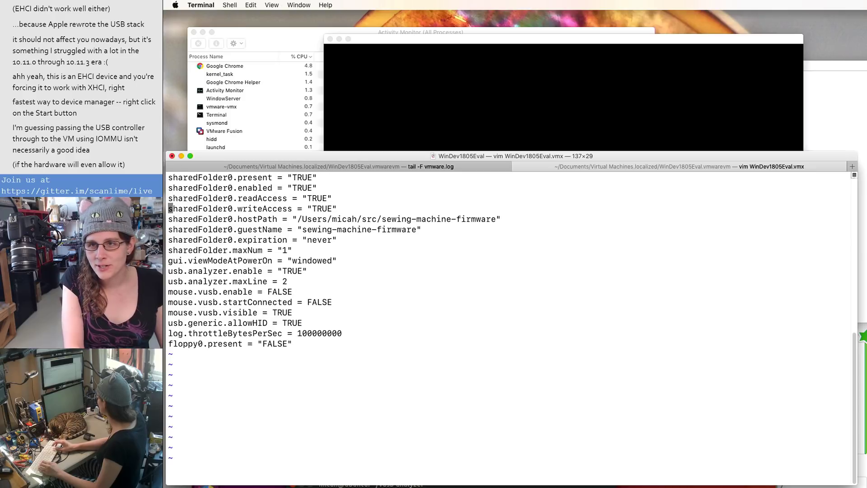
key(j)
key(j)
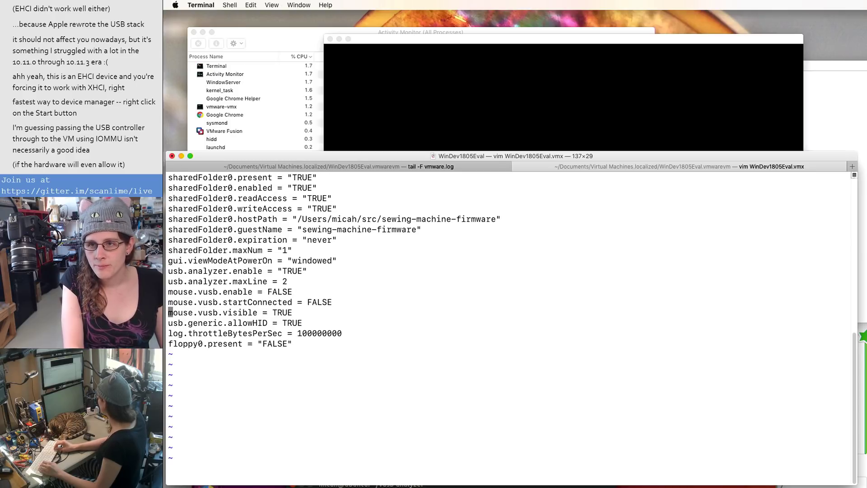
key(k)
key(k)
key(ctrl+b)
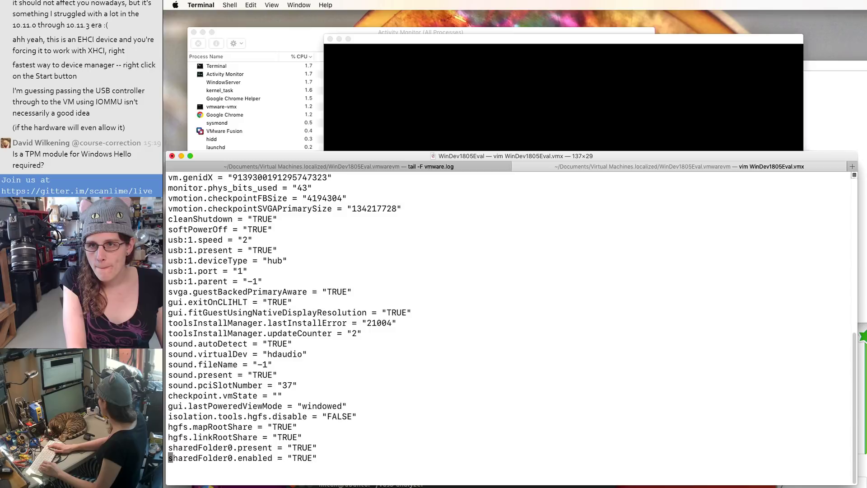
key(ctrl+b)
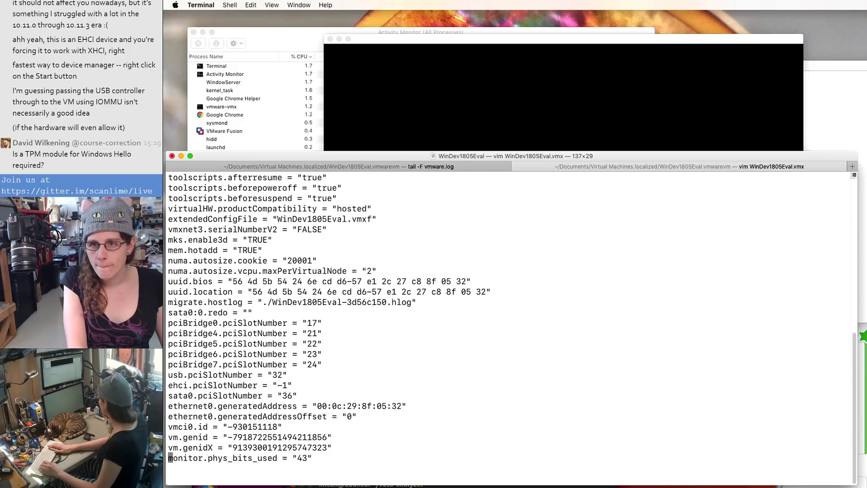
key(ctrl+b)
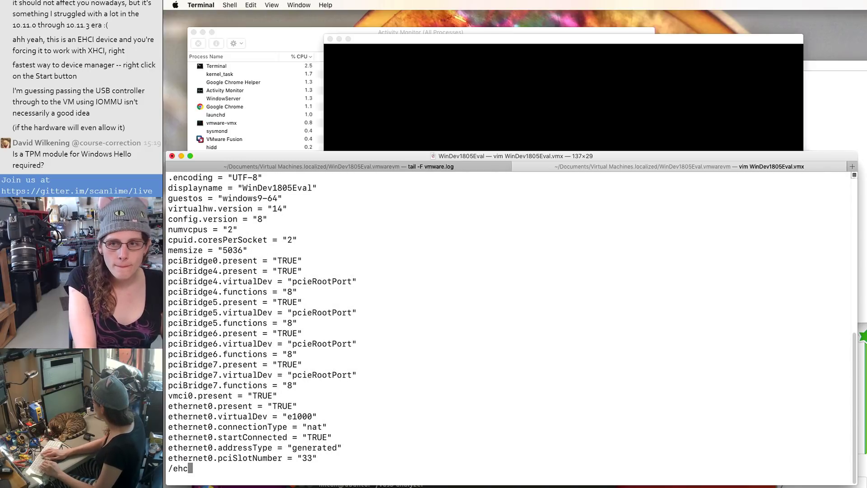
key(Return)
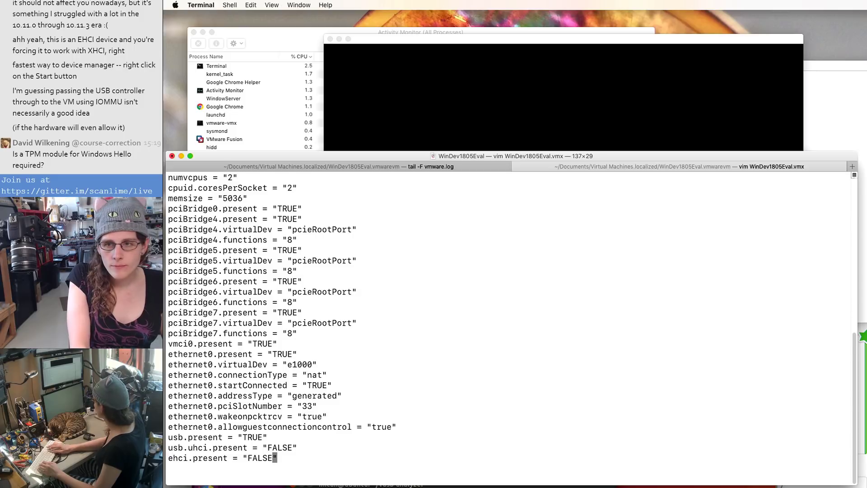
key(i)
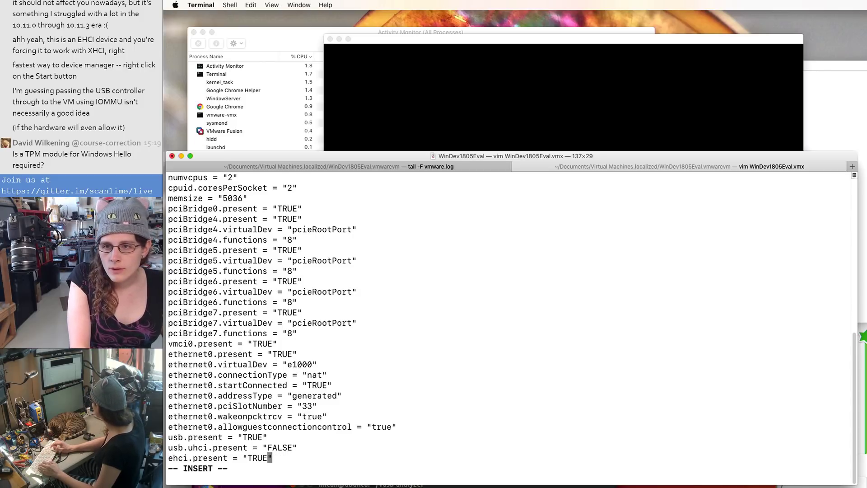
key(d)
key(d)
key(j)
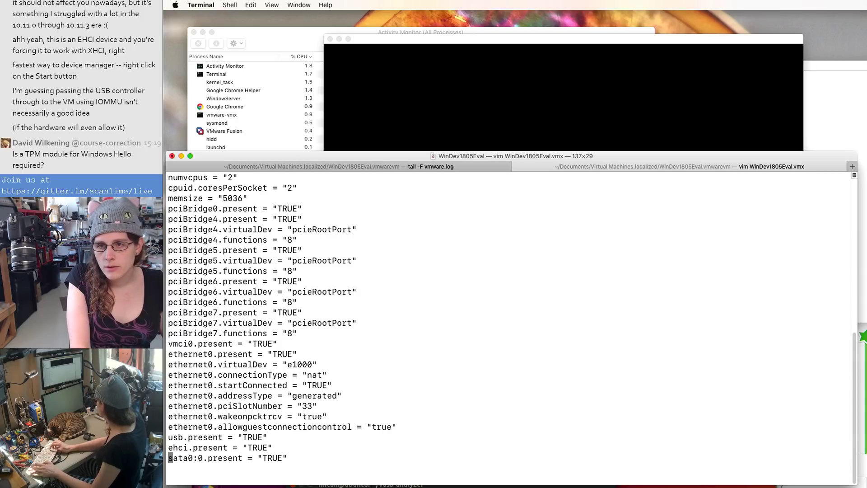
key(ctrl+e)
Step: Save the .vmx file with :wq and return to the virtual machine window
text(q)
key(Return)
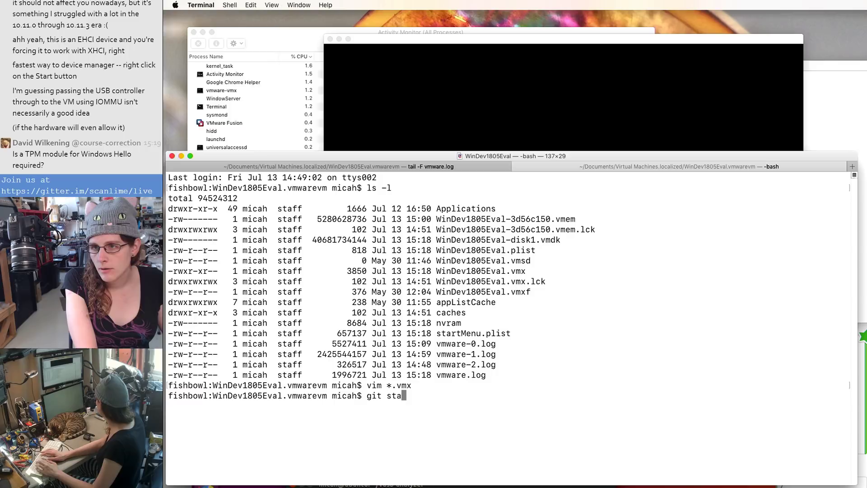
key(BackSpace)
key(BackSpace)
key(BackSpace)
key(BackSpace)
key(BackSpace)
key(BackSpace)
key(BackSpace)
key(Return)
key(Return)
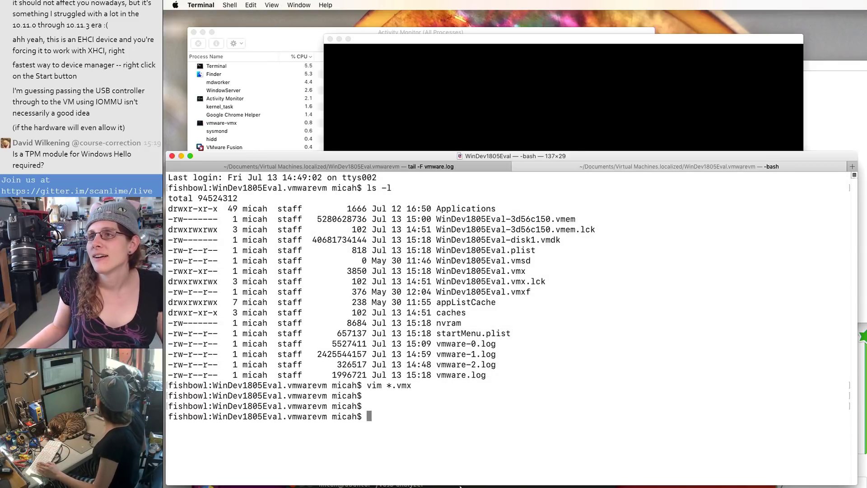
click(526, 109)
Step: Power on the Windows VM and sign in with the account password
click(563, 197)
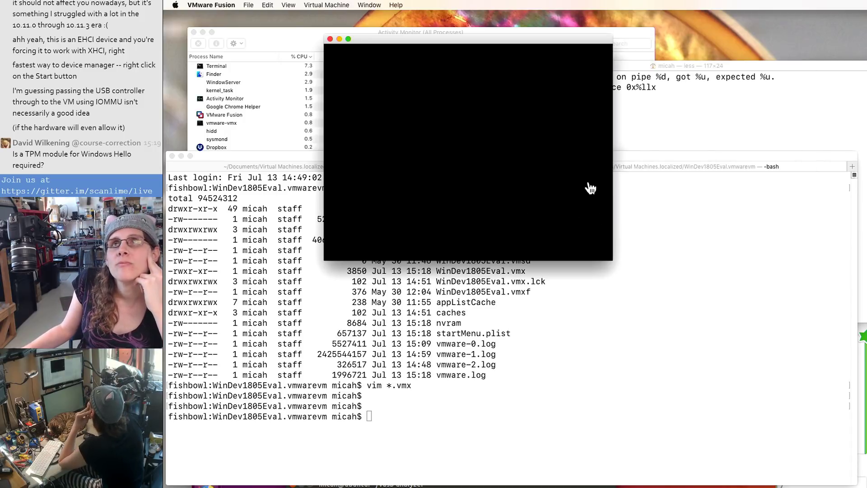
drag(517, 39, 535, 35)
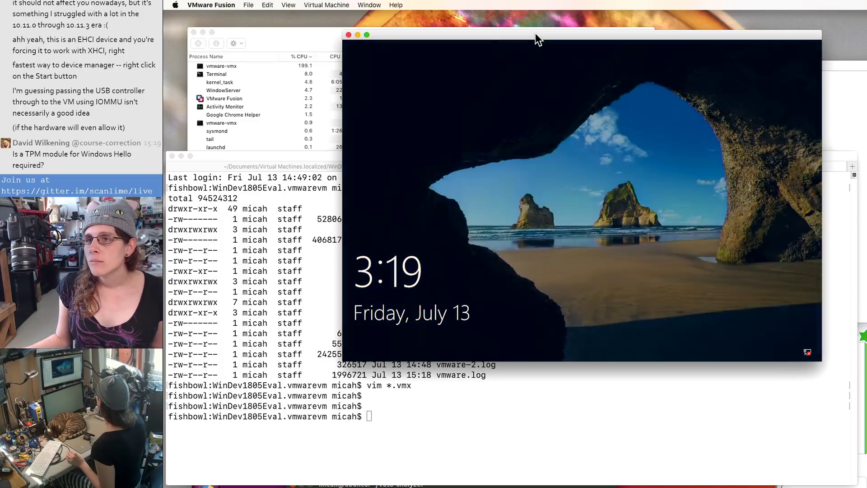
drag(535, 35, 507, 42)
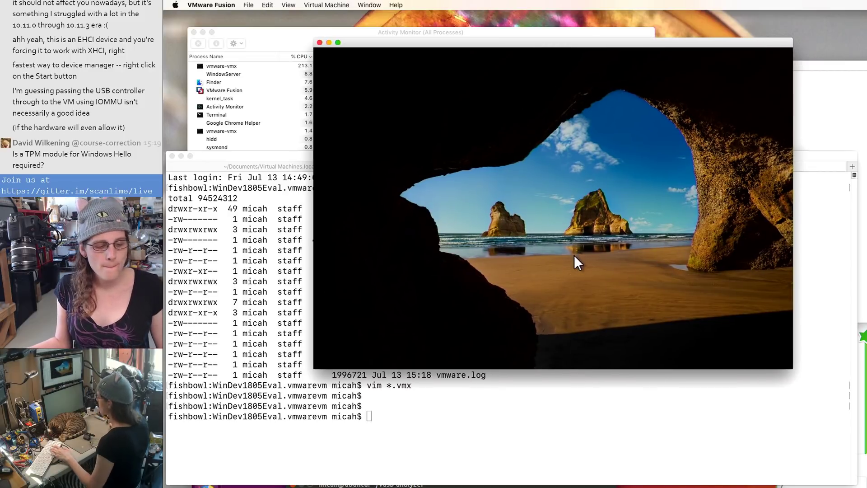
click(574, 254)
click(577, 268)
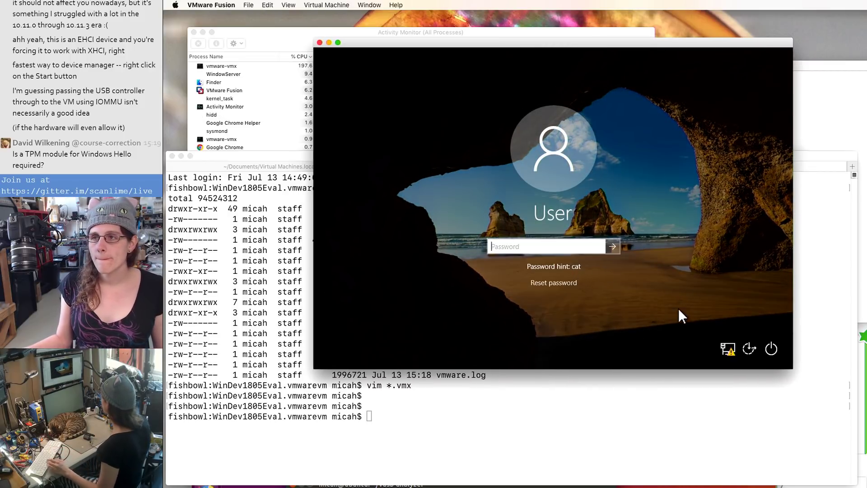
text(c)
text(••)
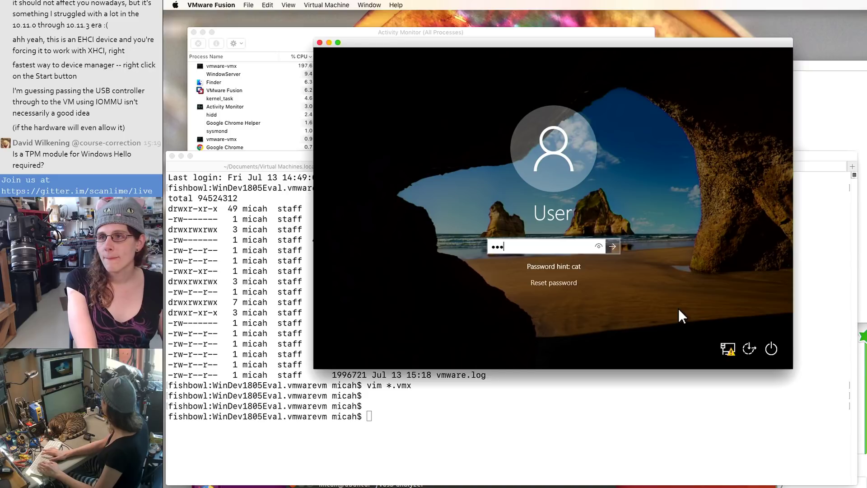
key(BackSpace)
key(BackSpace)
key(BackSpace)
text(••••)
key(Return)
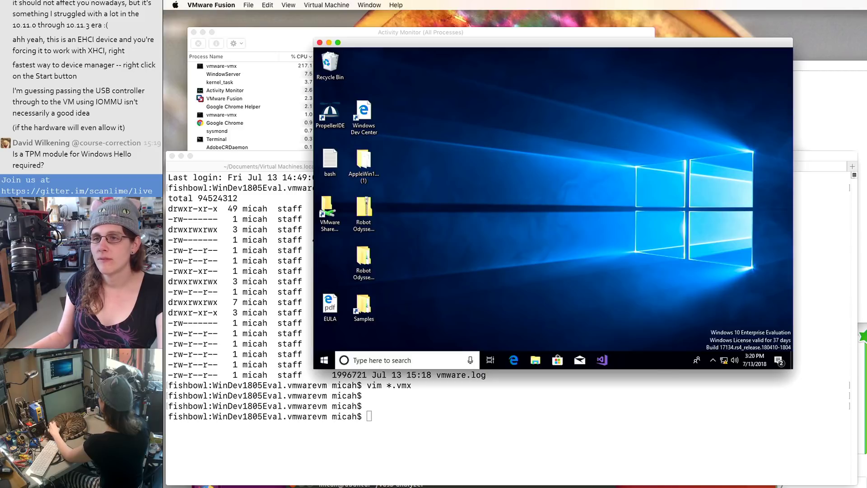
Step: Connect the Quanta RGB-IR Camera to the VM, then bring Terminal forward
click(308, 6)
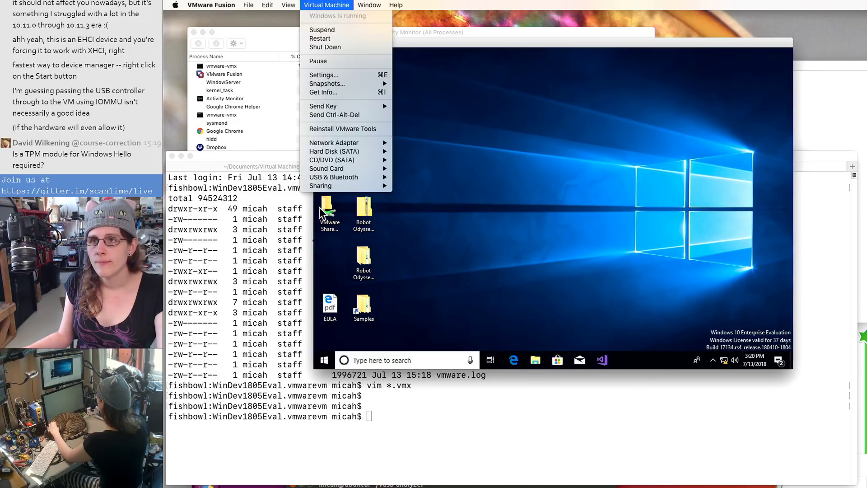
mouse_move(343, 177)
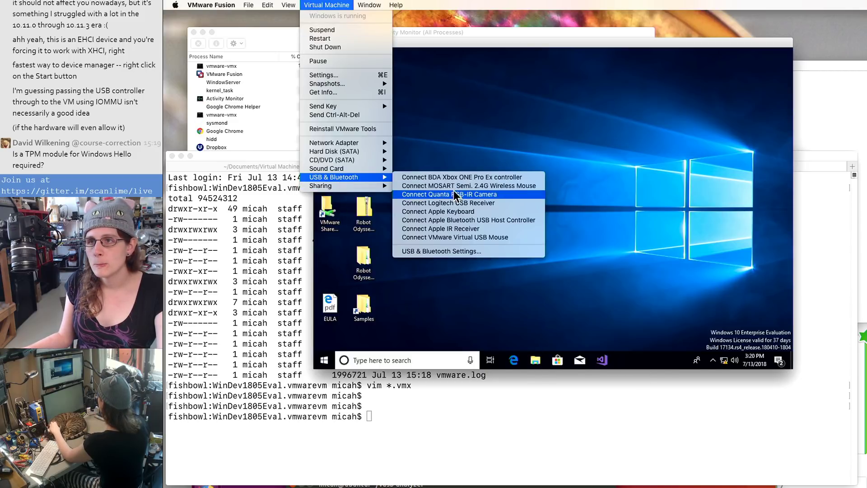
click(453, 194)
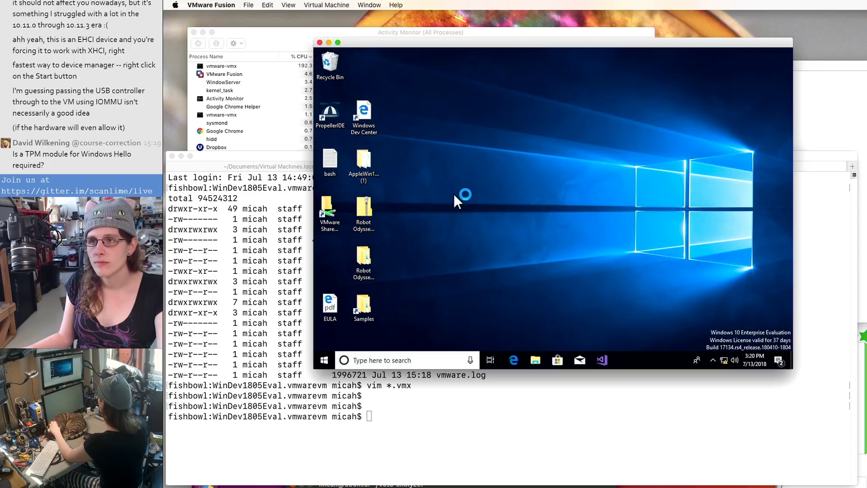
click(281, 412)
Step: Run tail -F vmware.log to stream new log entries live
key(Up)
key(Up)
key(Up)
key(Up)
key(Up)
key(Up)
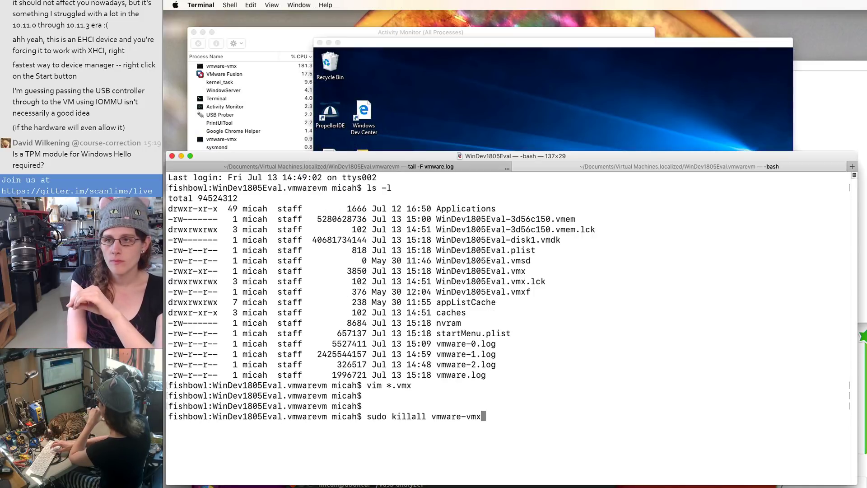
key(Up)
key(Up)
key(Up)
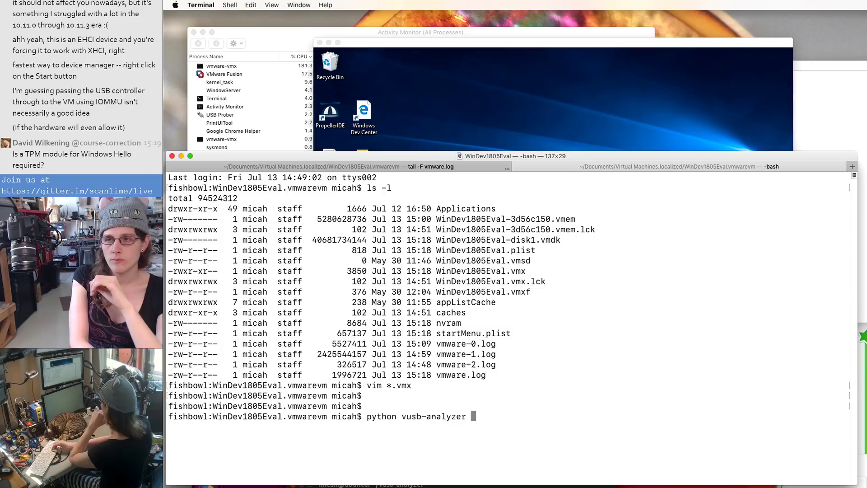
key(Down)
key(Down)
key(Down)
key(Down)
key(Down)
key(Down)
key(Down)
key(Down)
key(Down)
key(Down)
text(tail)
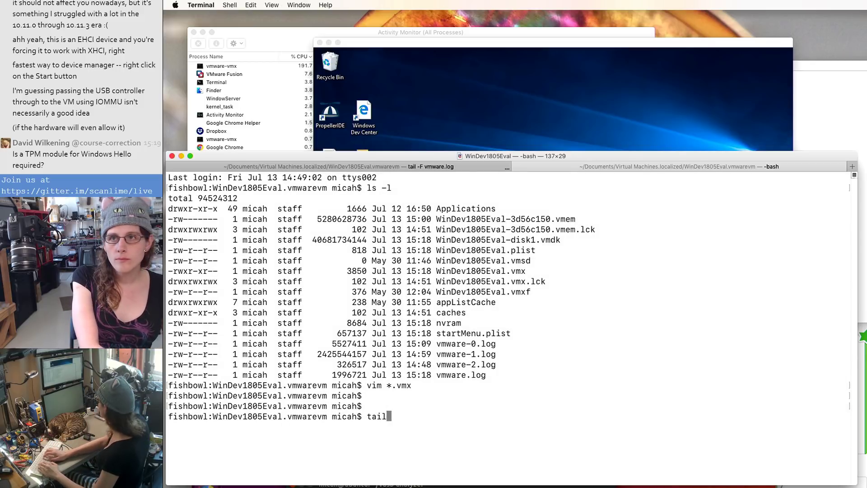
text( -F vmware.log)
key(Return)
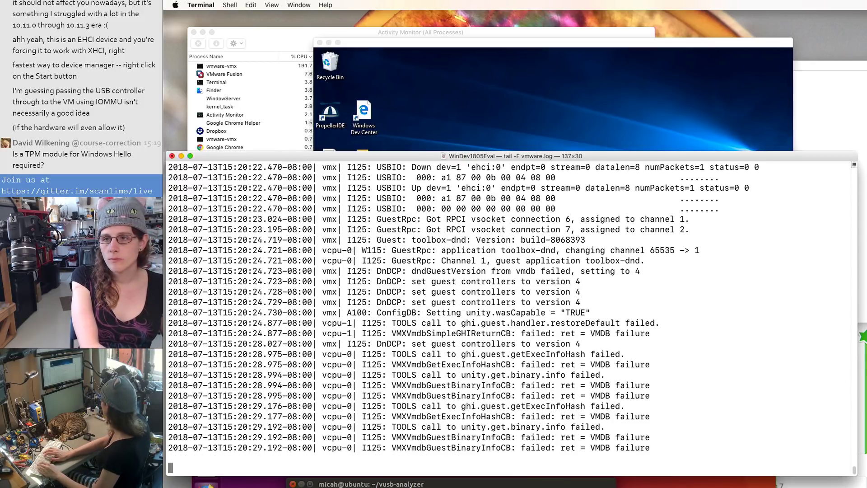
Step: Bring the Windows VM forward, close its menu unused, and dismiss the OneDrive connection error
click(436, 56)
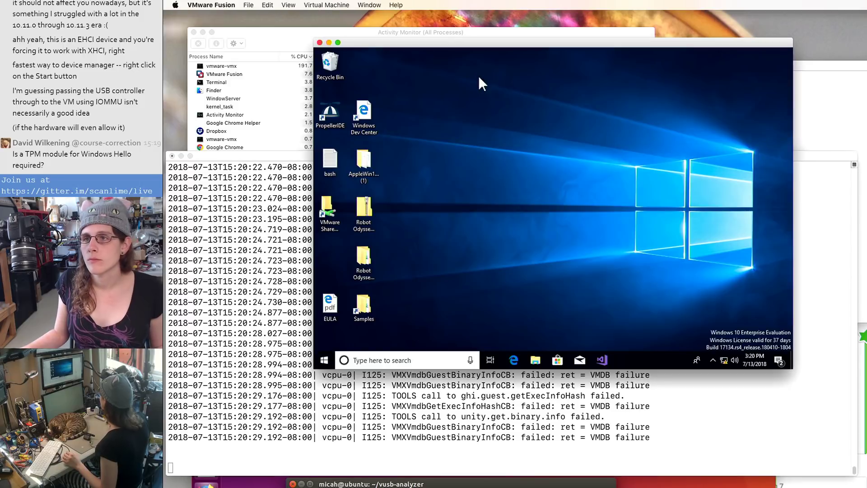
click(326, 5)
mouse_move(354, 180)
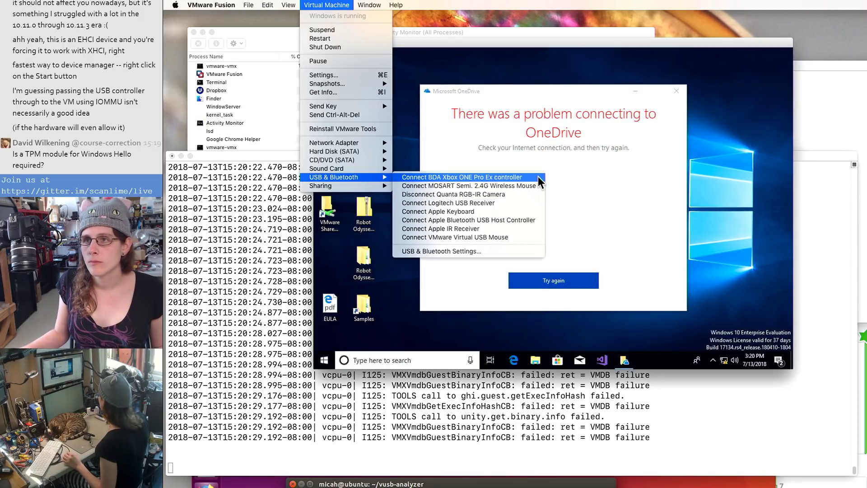
click(771, 130)
click(676, 91)
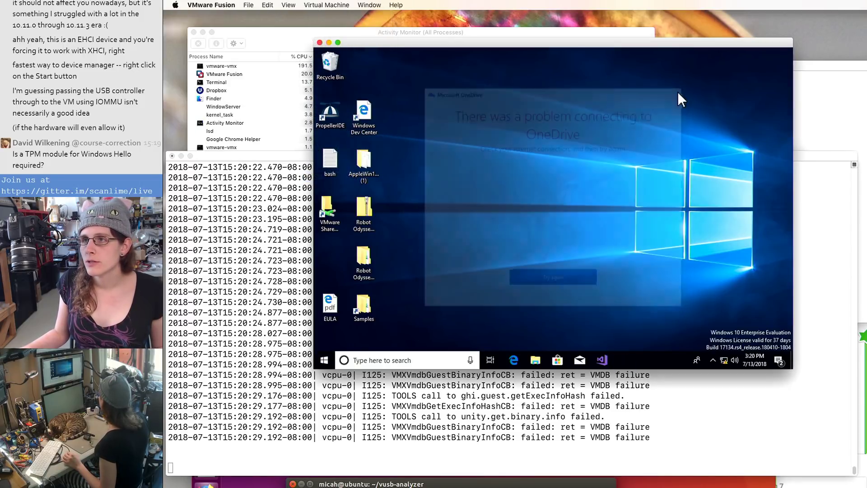
Step: Launch the Camera app from a 'camera' search, view the webcam feed, close it, and reopen Start
click(328, 359)
text(camera)
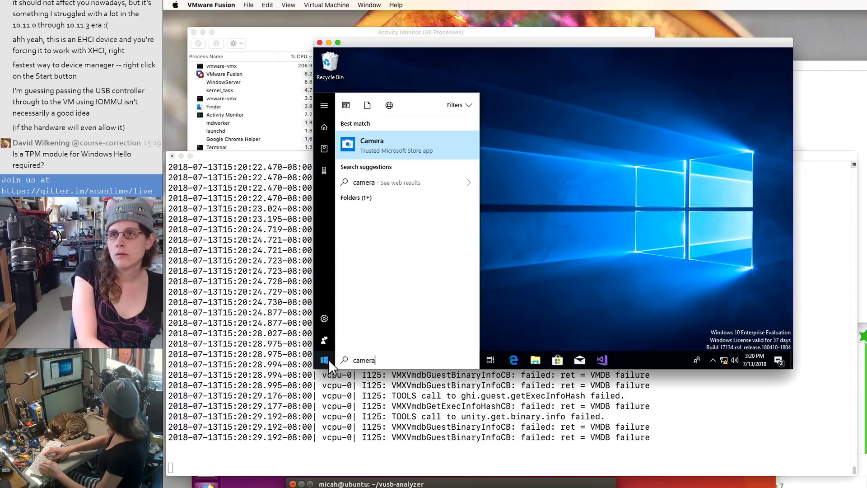
key(Return)
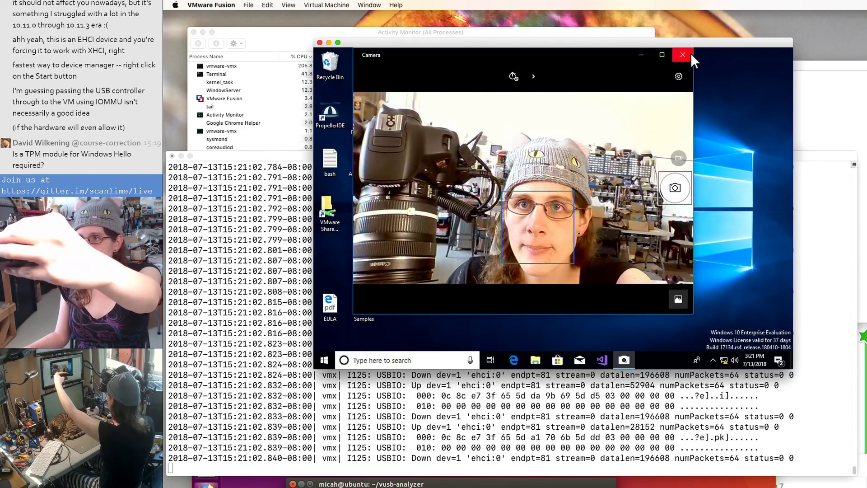
click(688, 54)
click(331, 360)
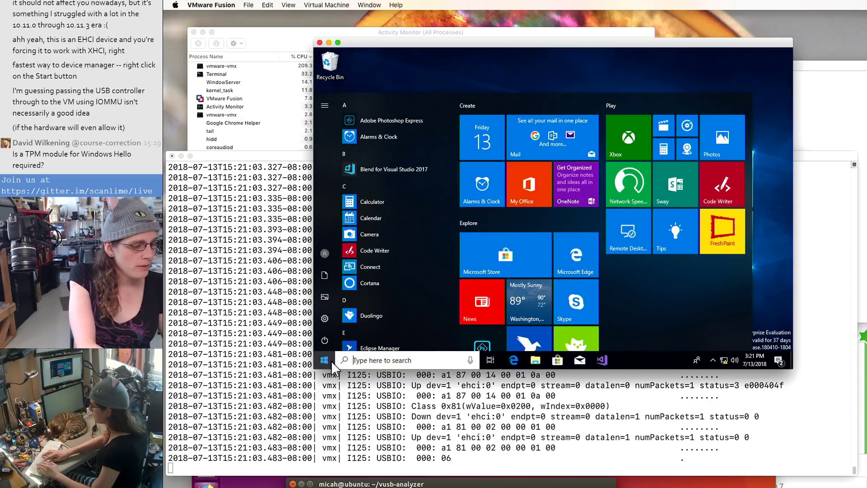
Step: Search 'hello', open Set up face sign-in, and follow the 'find compatible devices' help link
text(hello)
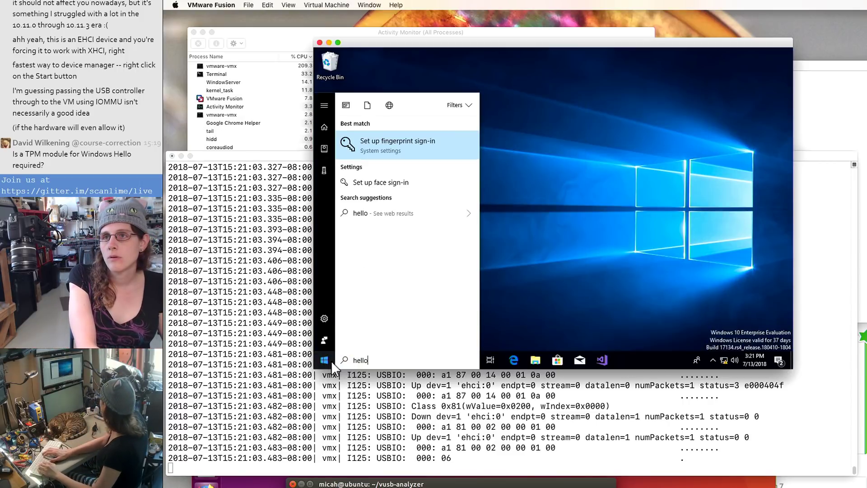
key(BackSpace)
key(Down)
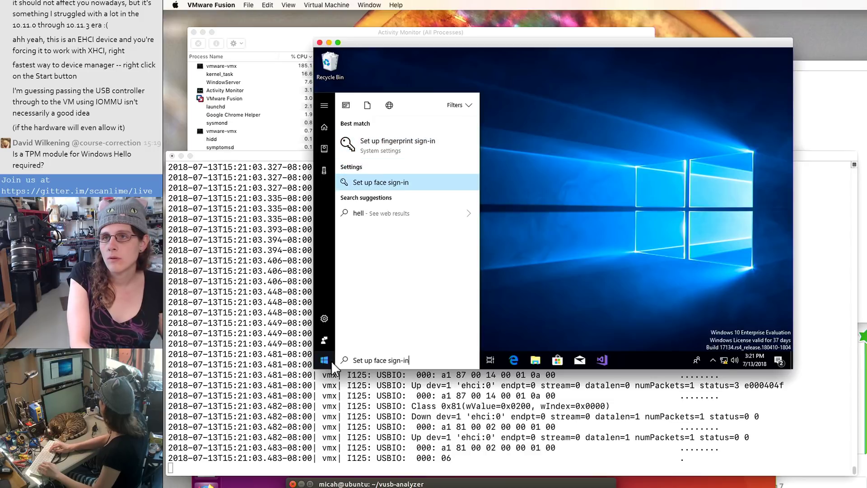
key(Return)
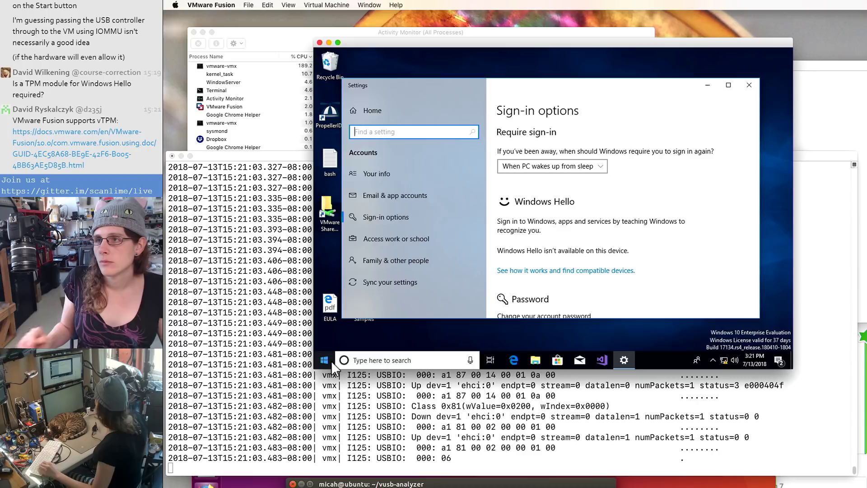
click(585, 270)
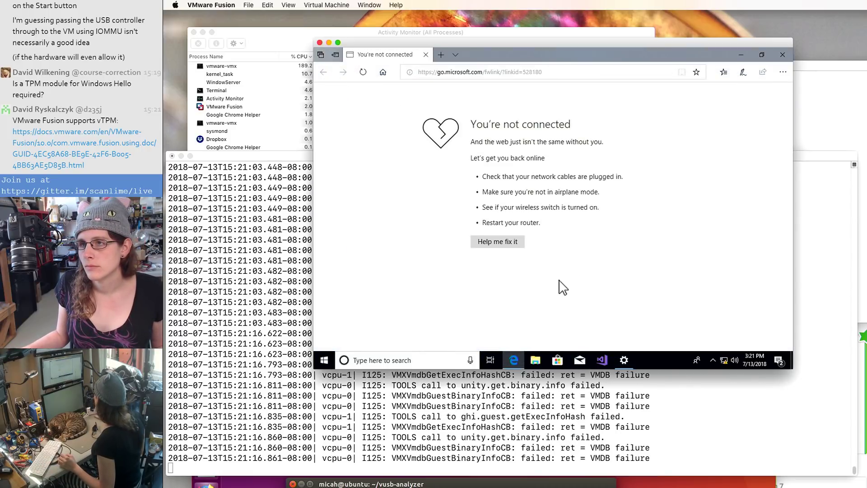
Step: Close the not-connected Edge page and disconnect the VM's network adapter
click(785, 53)
click(326, 5)
mouse_move(346, 145)
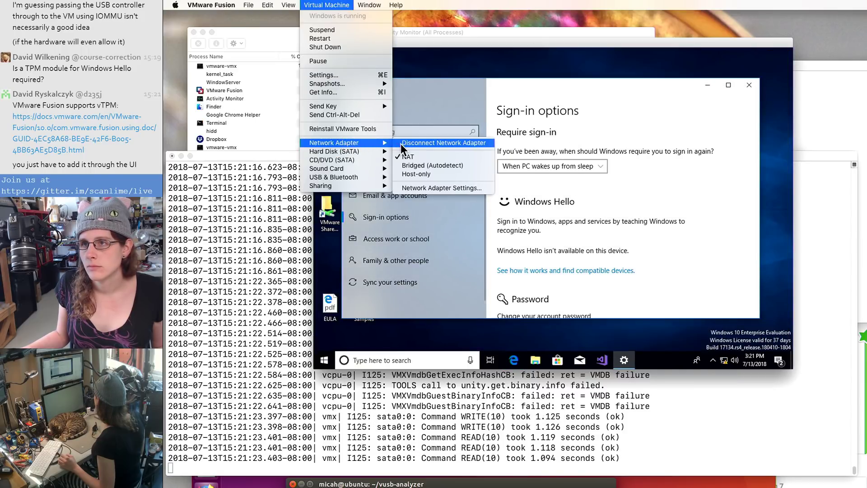
click(434, 143)
Step: Reconnect the VM's network adapter and reopen the compatible-devices help page
click(326, 5)
mouse_move(330, 149)
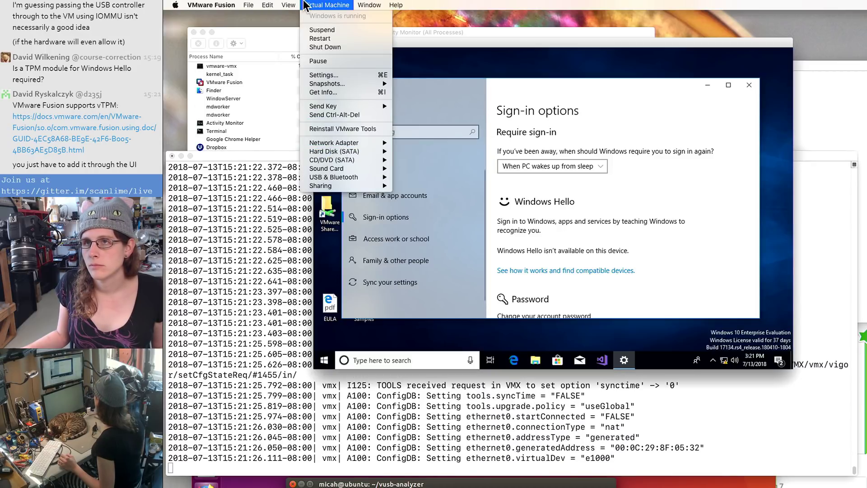
click(305, 5)
click(305, 6)
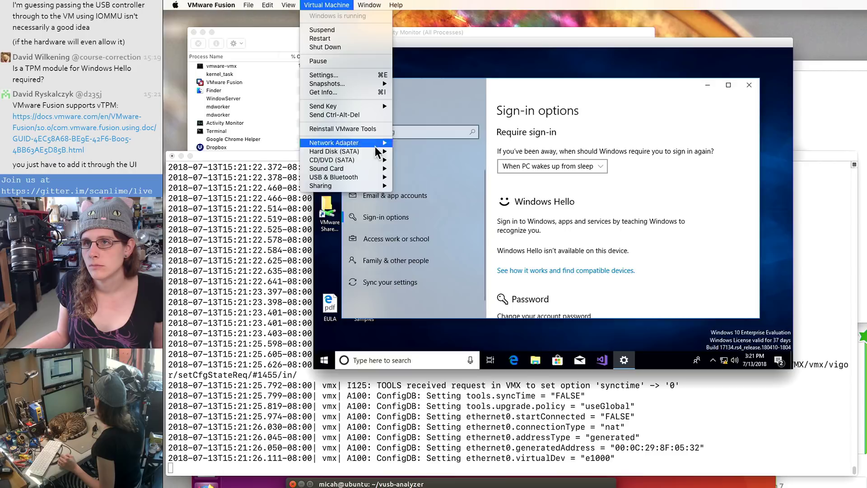
mouse_move(377, 147)
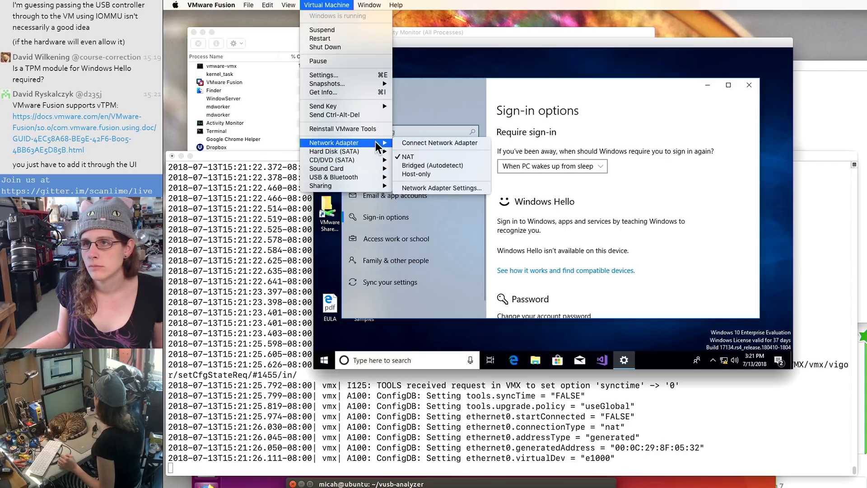
click(423, 142)
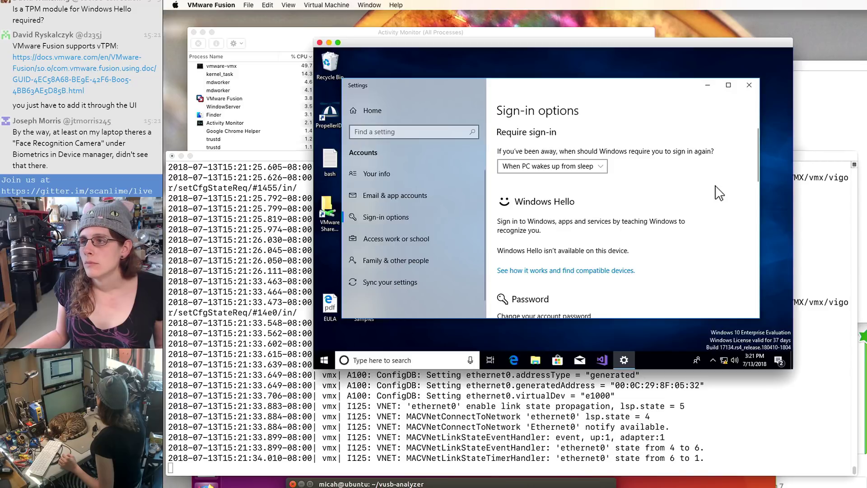
click(550, 271)
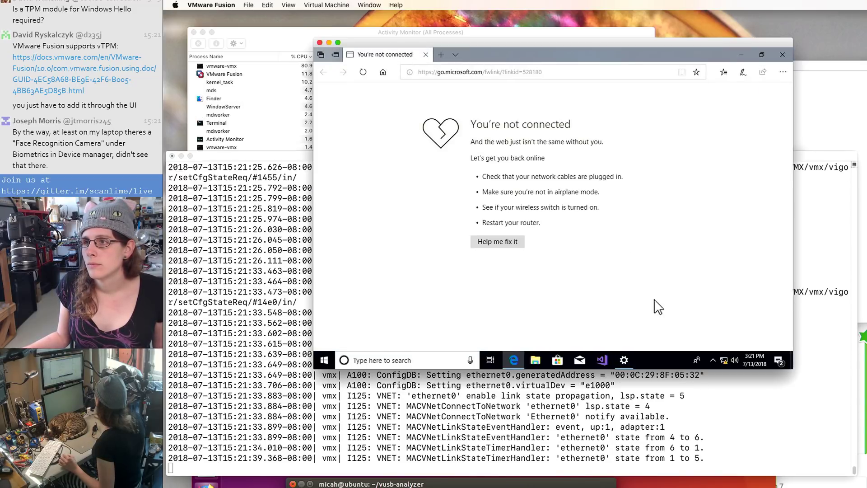
Step: Run the Windows network troubleshooter, then check the Ubuntu VM's terminal output before returning to Windows
right_click(722, 357)
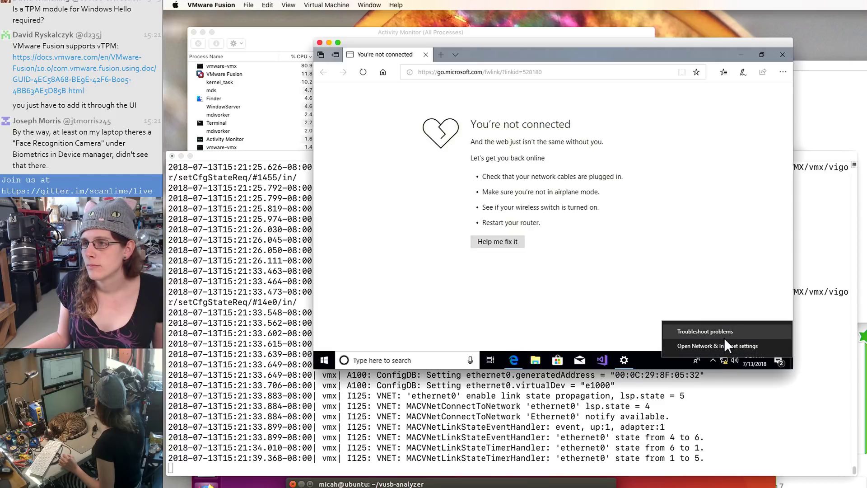
click(723, 337)
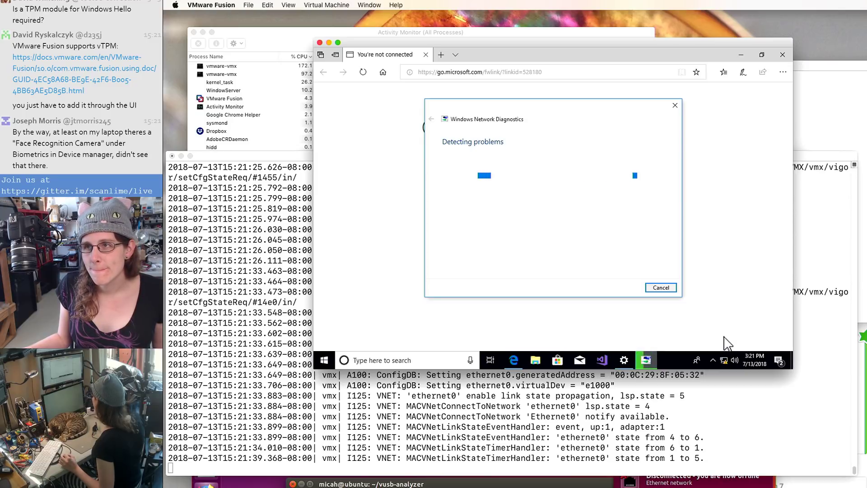
click(362, 479)
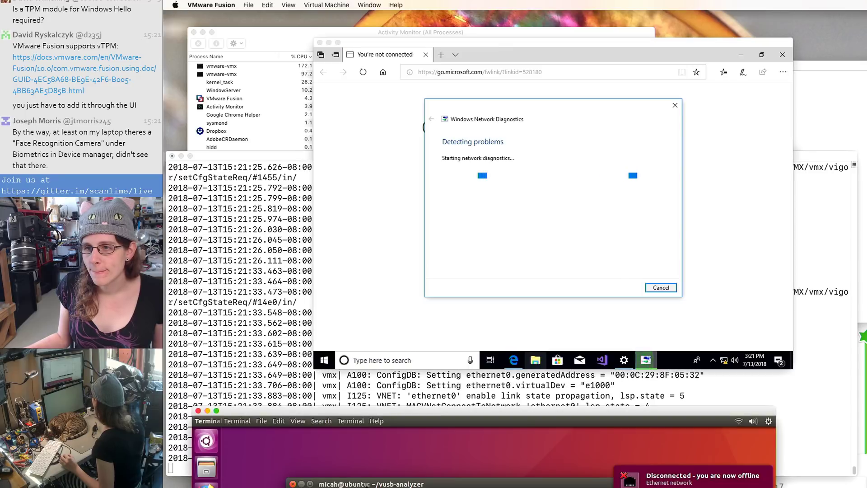
drag(367, 419, 362, 334)
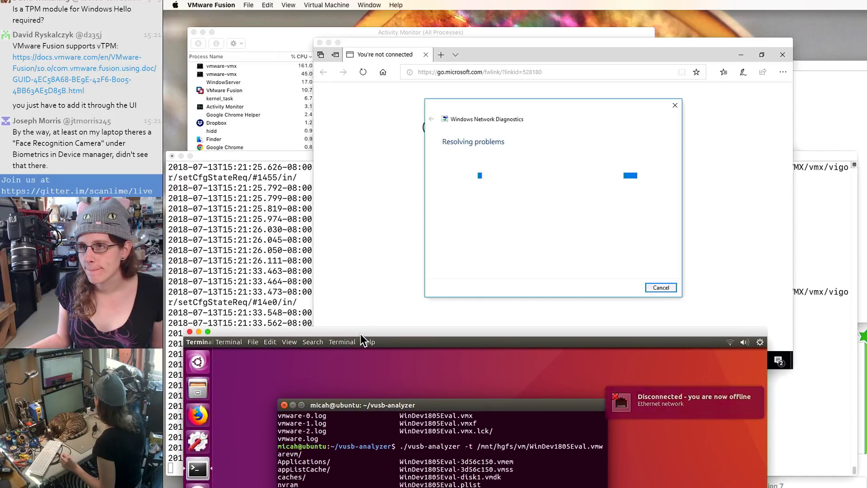
drag(360, 334, 371, 344)
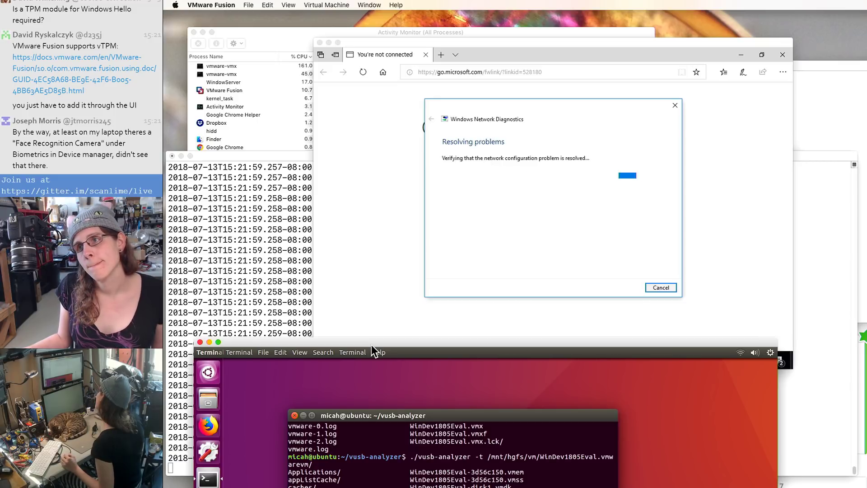
drag(371, 344, 383, 464)
click(440, 88)
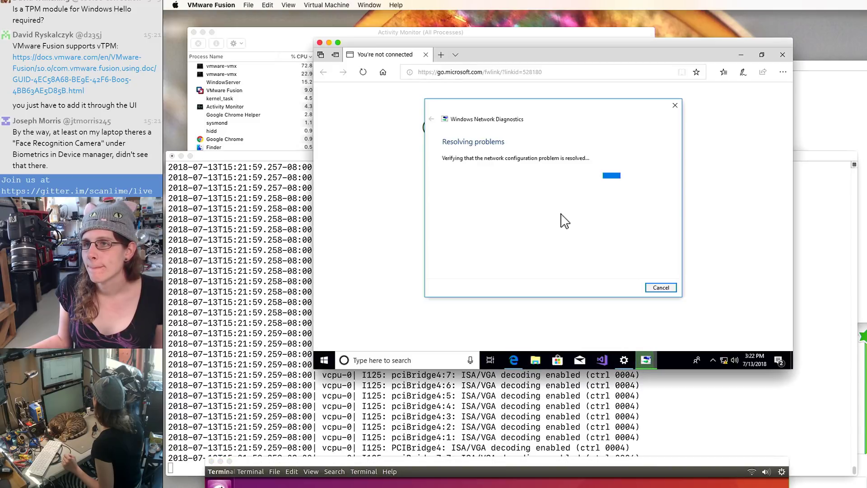
Step: Open Network & Internet's Ethernet page, close the diagnostics results, and show all network adapters
right_click(720, 357)
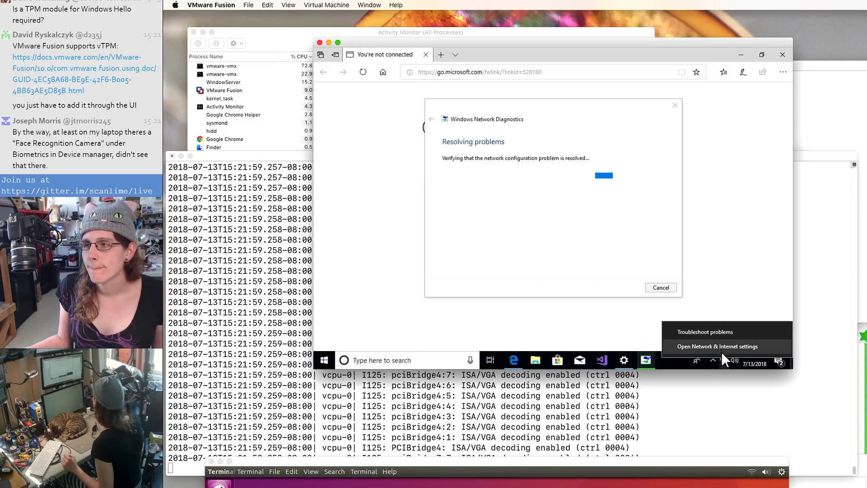
click(719, 347)
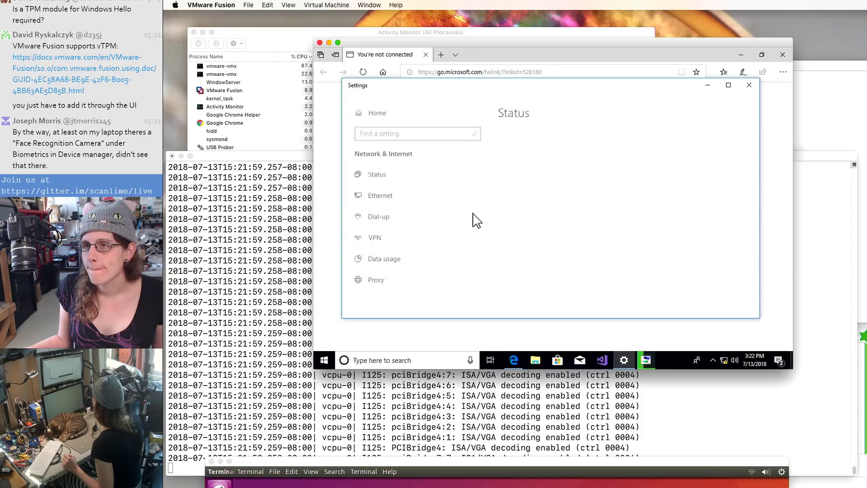
scroll(524, 253, down, 2)
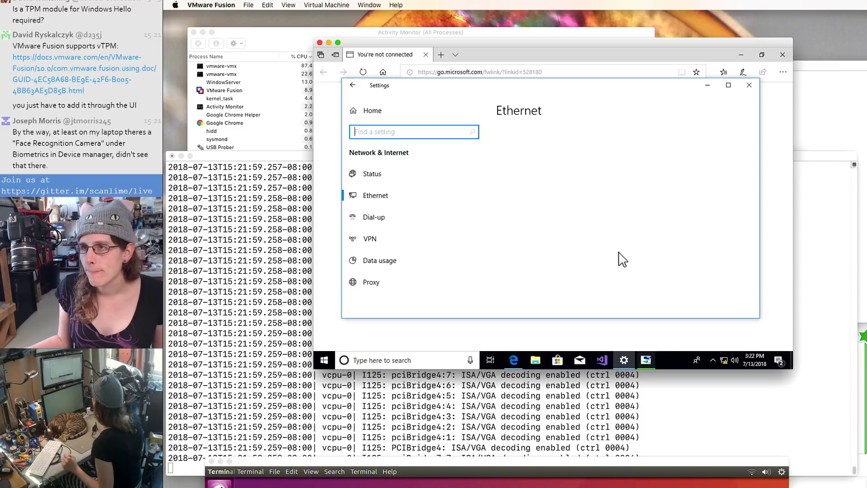
scroll(562, 220, down, 4)
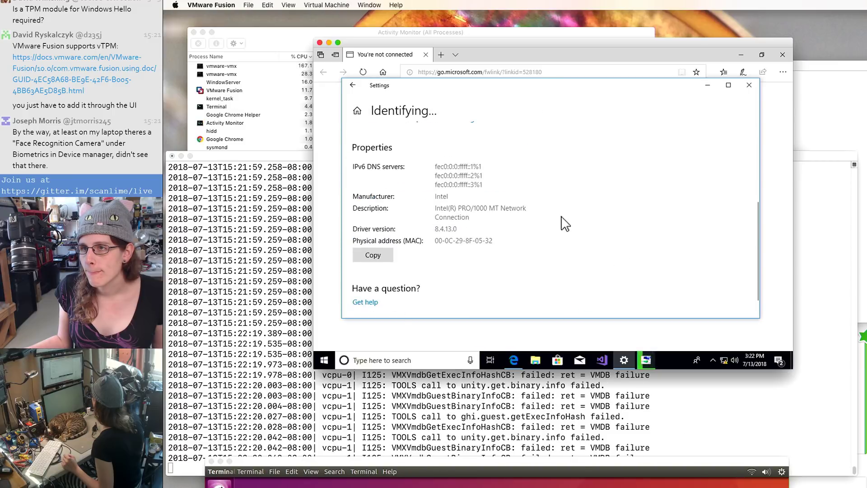
scroll(578, 240, up, 3)
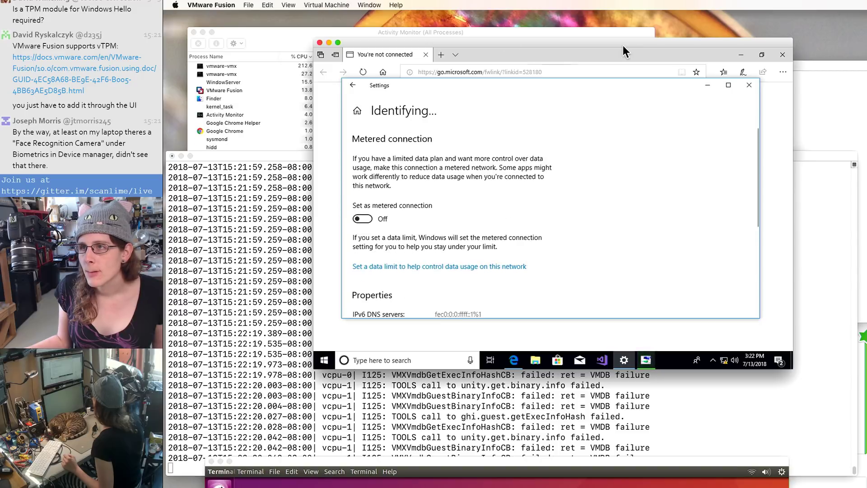
click(352, 86)
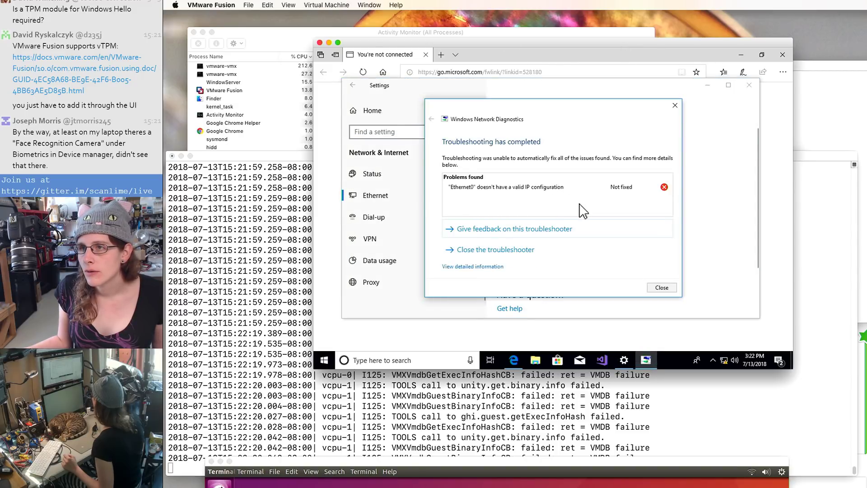
click(662, 288)
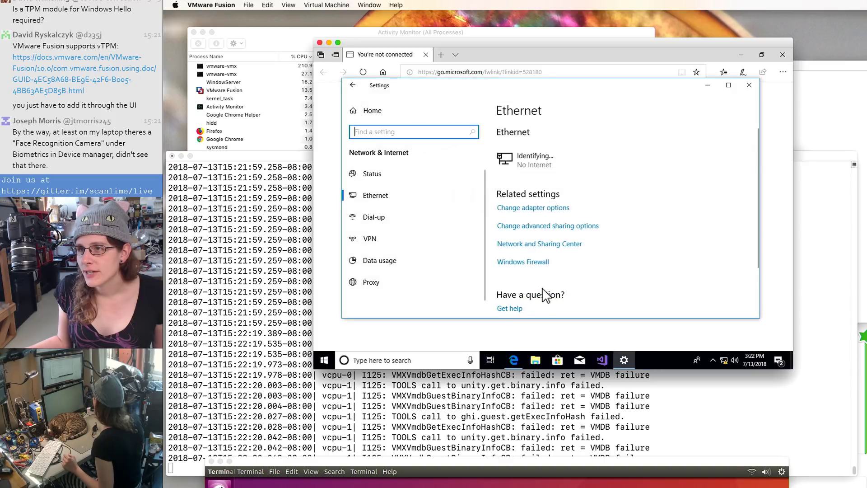
scroll(519, 296, down, 2)
scroll(559, 181, up, 2)
click(554, 211)
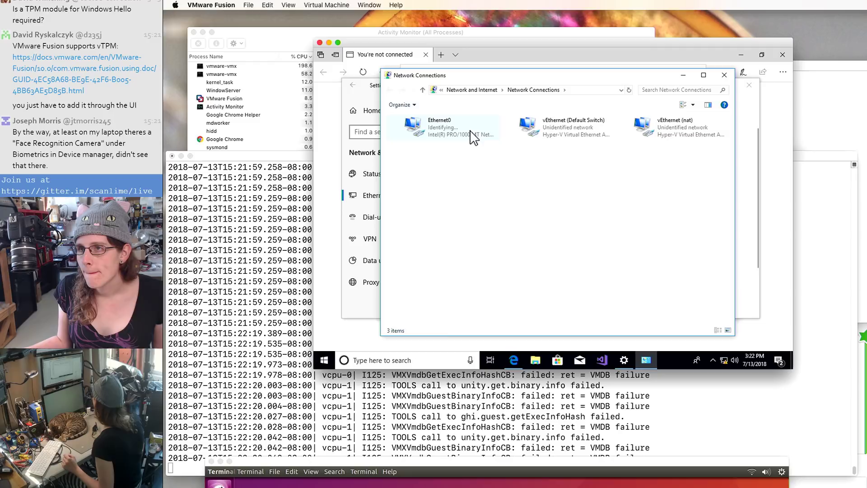
Step: Open the Ethernet0 adapter's Properties from the Network Connections list
click(459, 134)
right_click(452, 135)
click(474, 220)
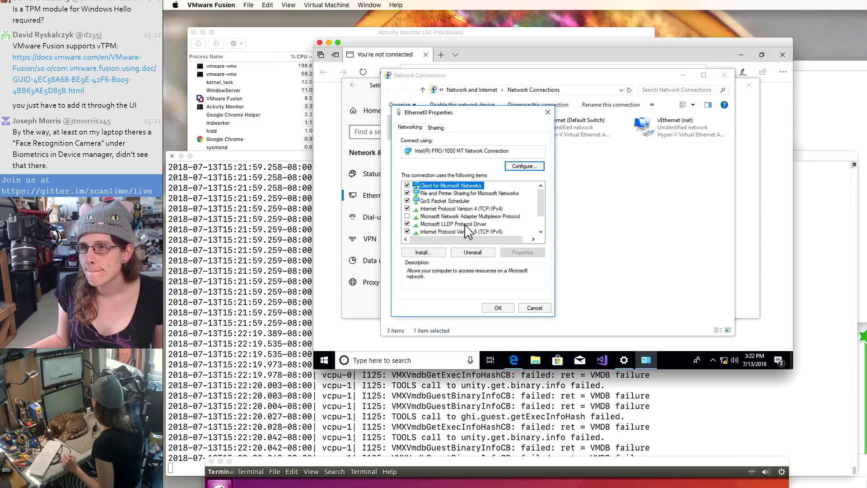
scroll(444, 207, down, 1)
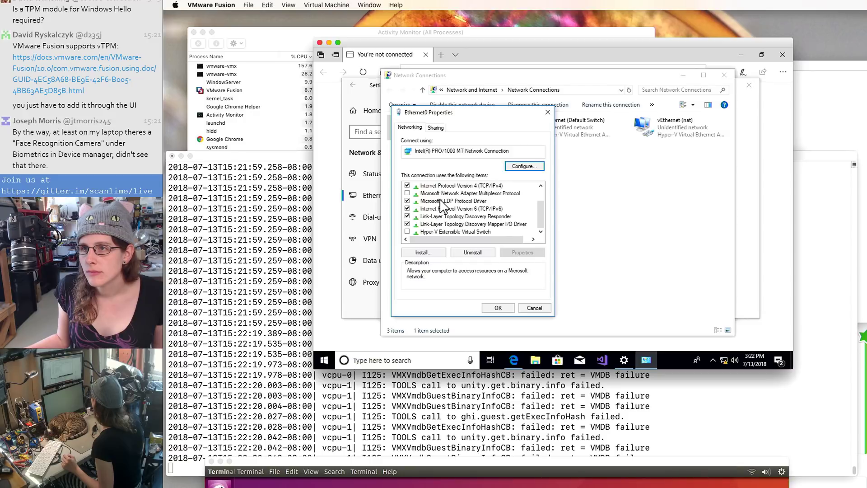
scroll(440, 200, up, 1)
scroll(449, 229, down, 1)
Step: Inspect the IPv4 settings and Alternate Configuration, cancel without changes, and reopen Start search
click(474, 185)
click(520, 252)
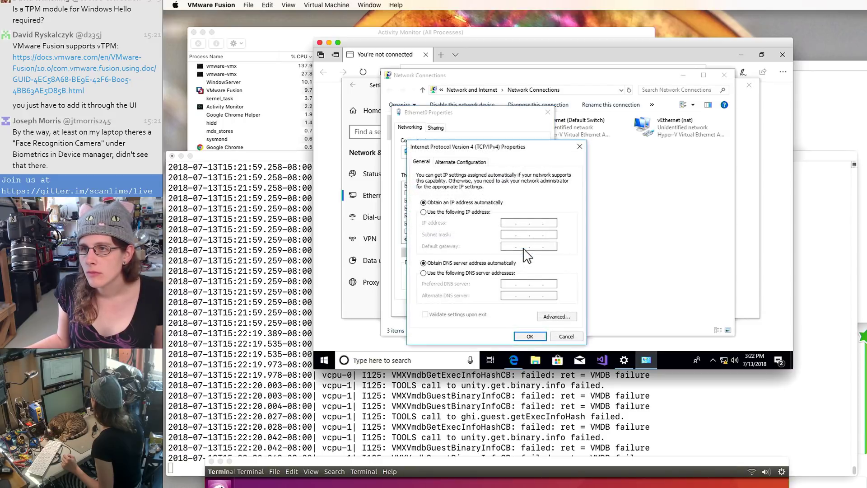
click(450, 162)
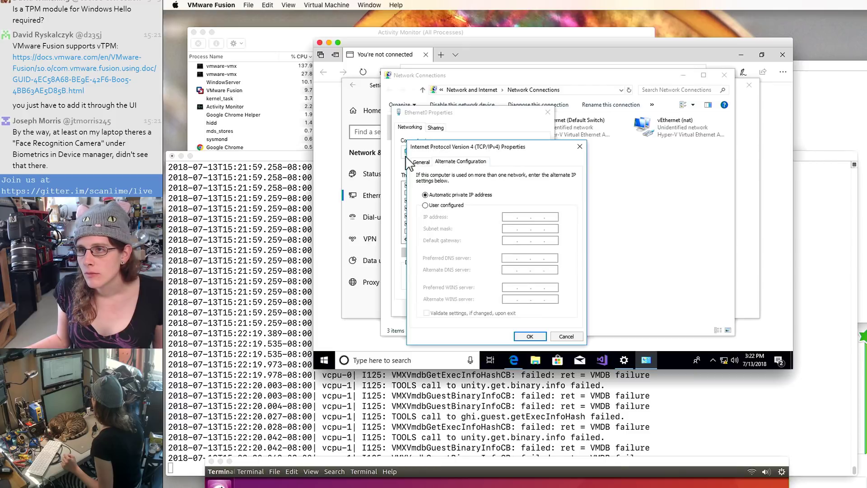
click(566, 336)
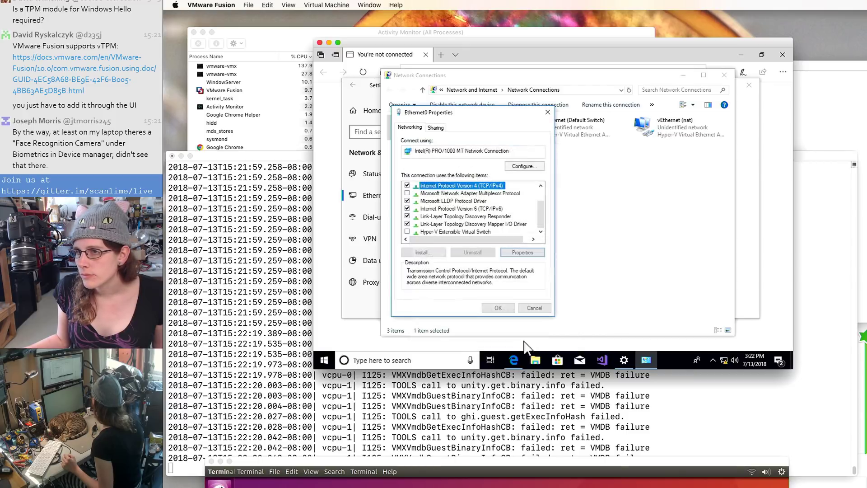
click(319, 363)
Step: Open Command Prompt via 'cmd' and run ipconfig, showing only the 169.254.134.124 autoconfiguration address
text(cmd)
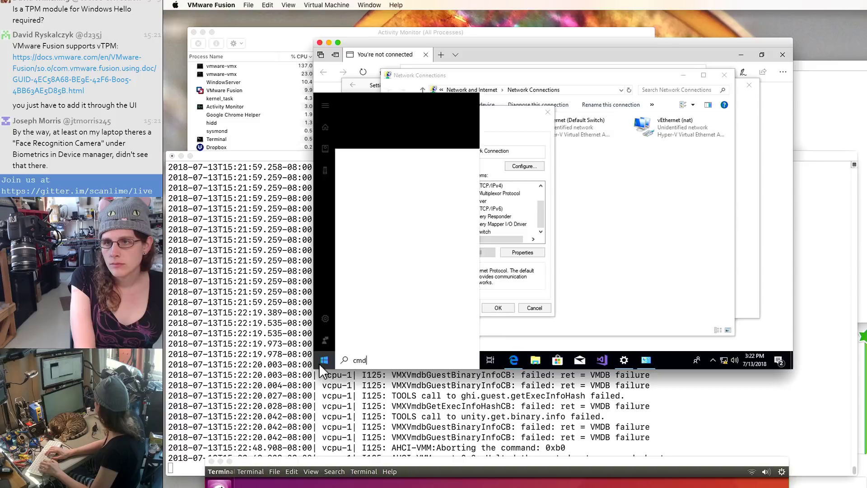
key(Return)
text(o)
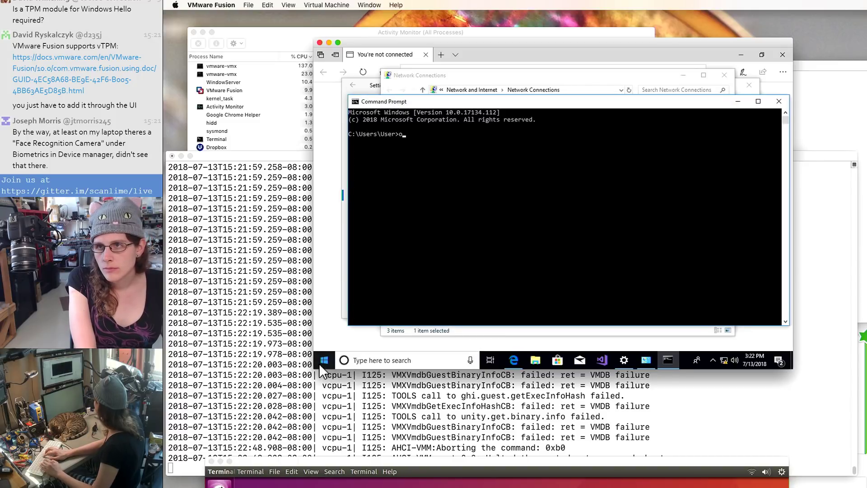
text(ipcon)
key(BackSpace)
key(BackSpace)
key(BackSpace)
key(BackSpace)
key(BackSpace)
key(BackSpace)
text(ipco)
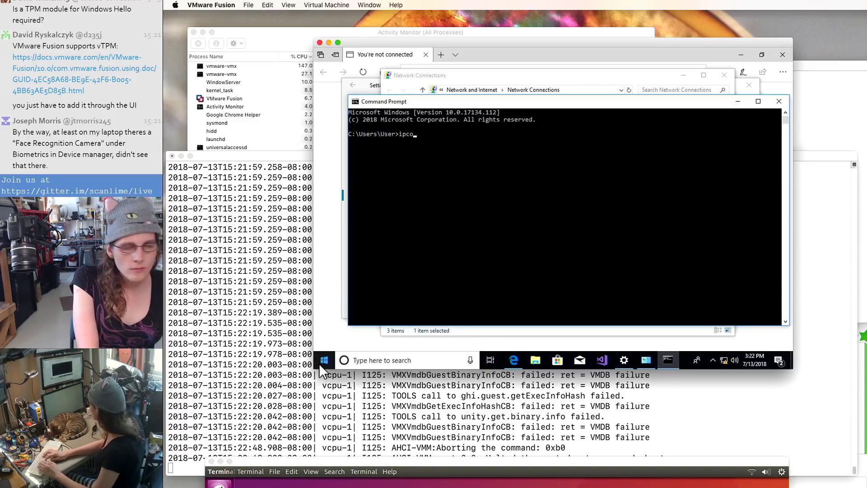
text(nfig)
key(Return)
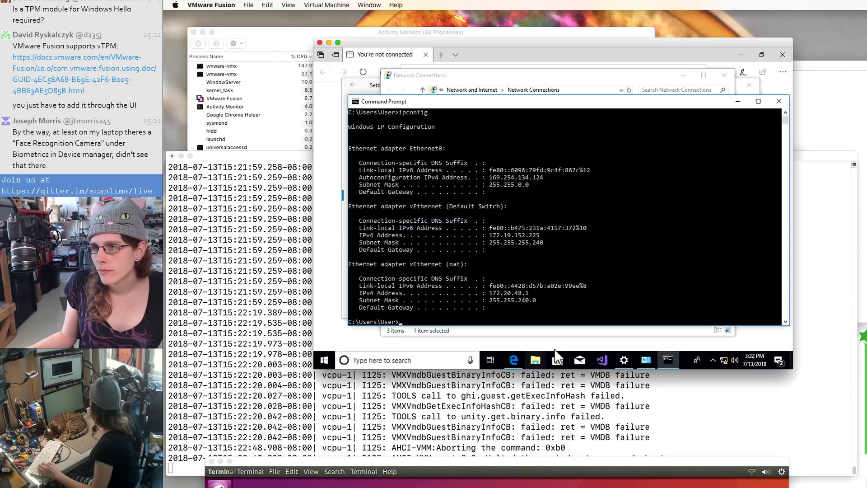
scroll(641, 229, down, 1)
scroll(641, 229, up, 1)
scroll(641, 229, down, 1)
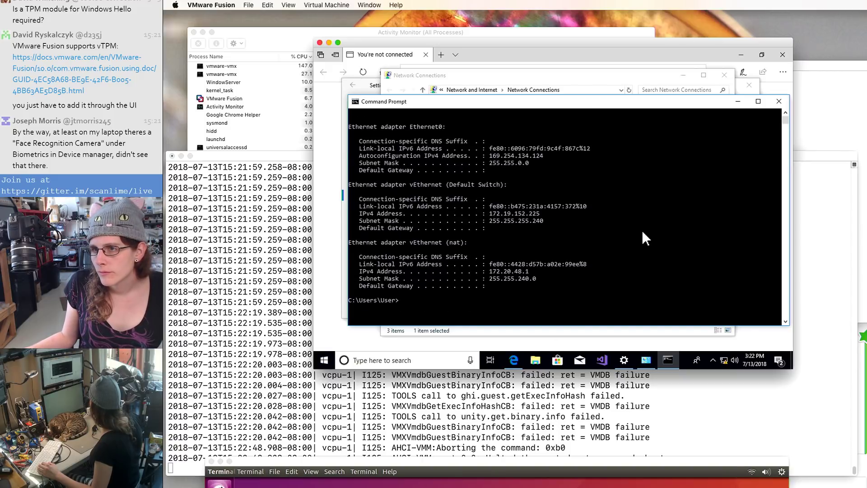
Step: Ping 10.0.0.1, then stop the failing ping with Ctrl+C
text(ping 10.0.0.1)
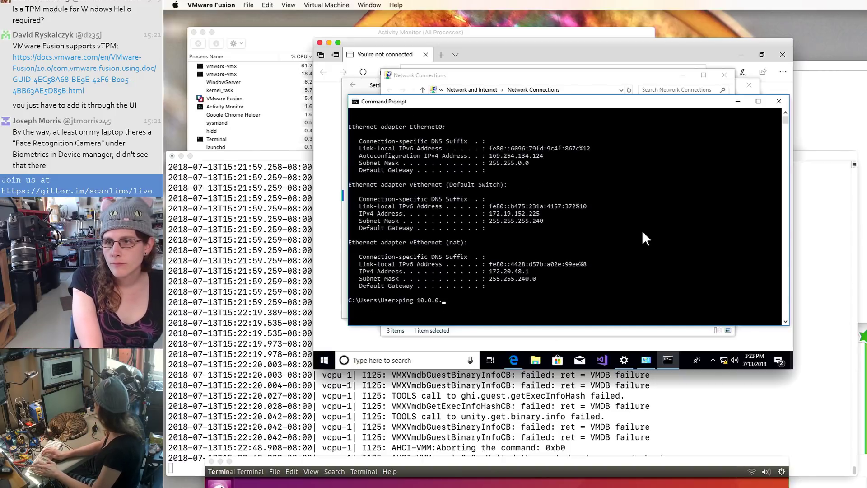
key(Return)
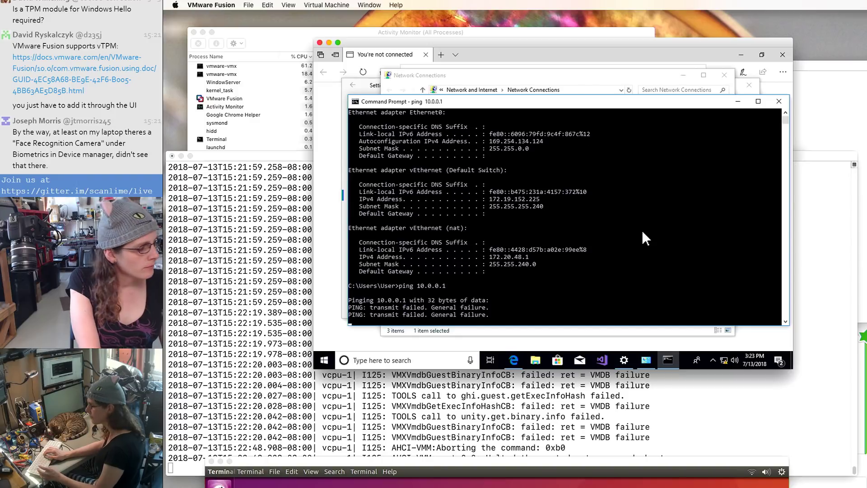
key(ctrl+c)
key(Return)
key(Return)
key(Return)
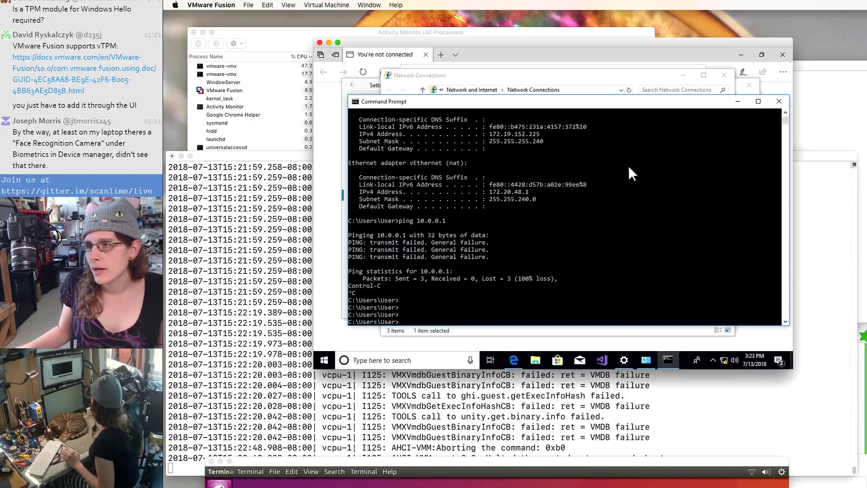
Step: Close Command Prompt, Ethernet0 Properties and Network Connections, then lower the Settings window slightly
click(777, 103)
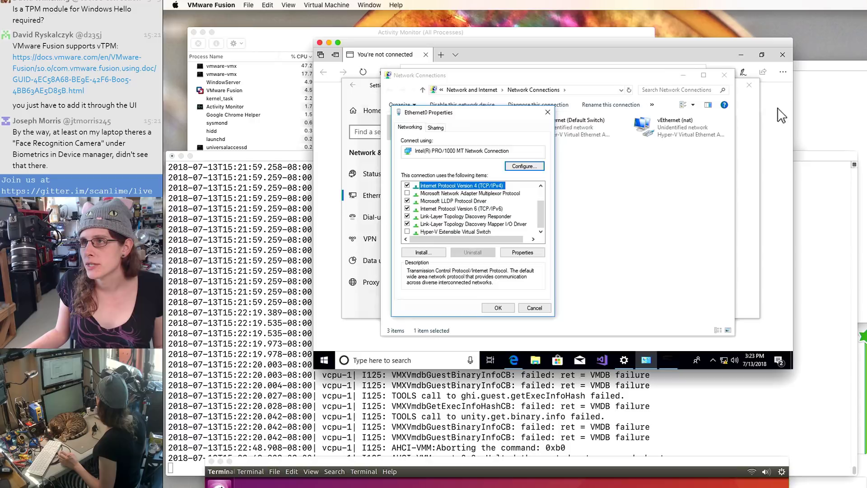
click(548, 112)
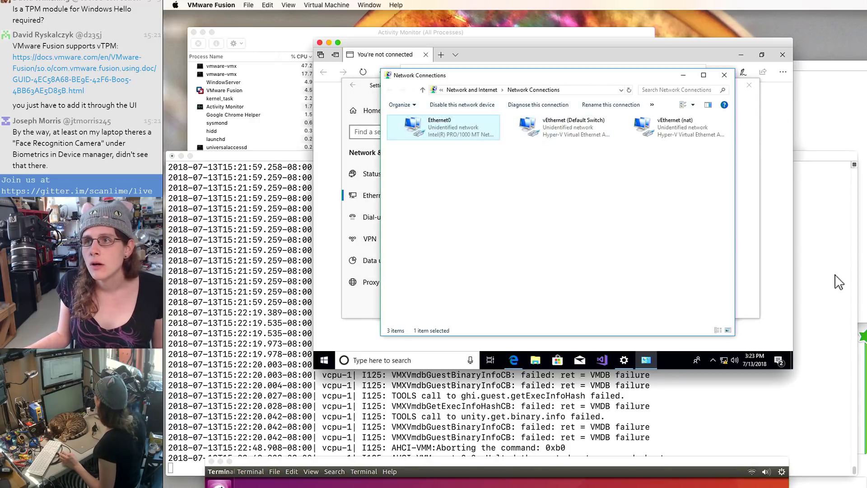
click(724, 75)
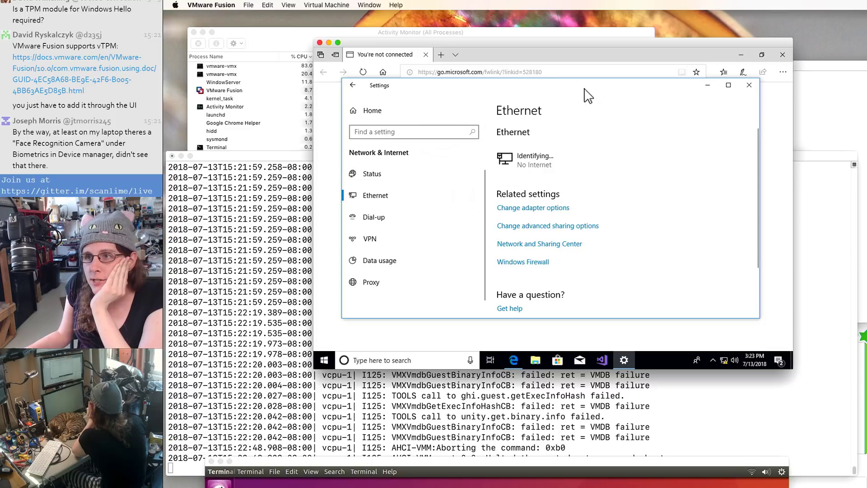
drag(584, 89, 580, 101)
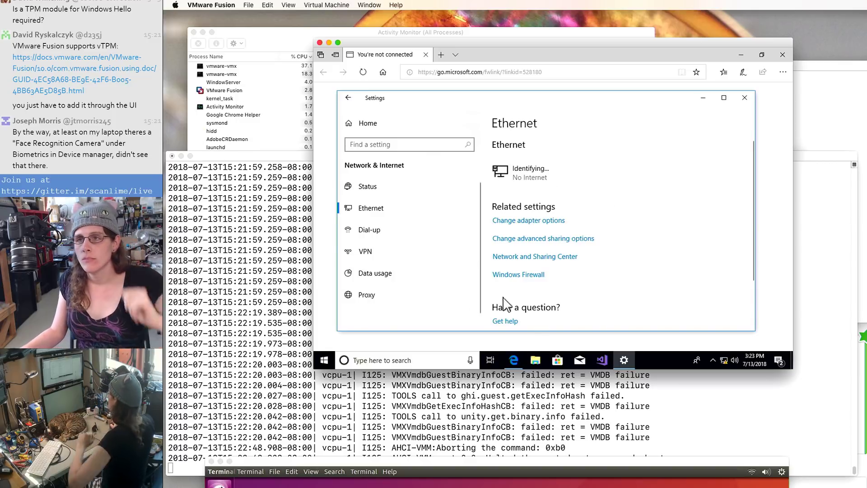
Step: Close the Windows VM window to suspend it, then move the Ubuntu VM window up
click(320, 42)
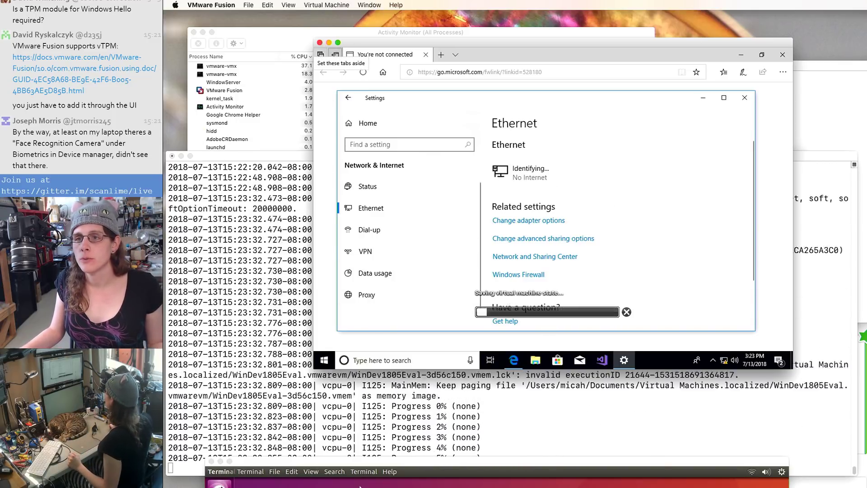
drag(370, 459, 554, 330)
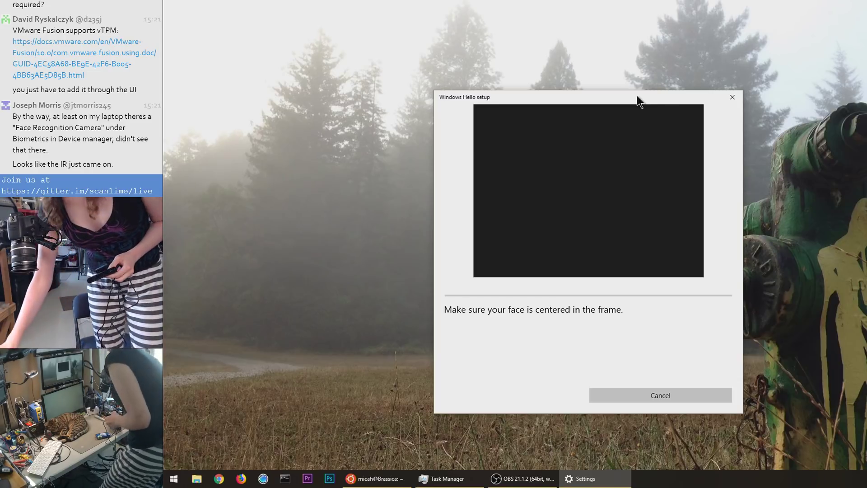
Step: Cancel the Windows Hello face setup, then search Start for 'data center' and dismiss the search
click(691, 395)
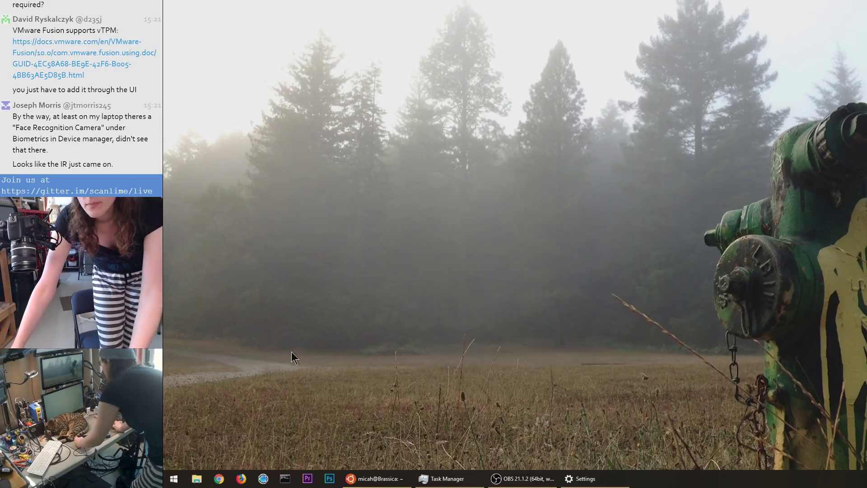
click(173, 479)
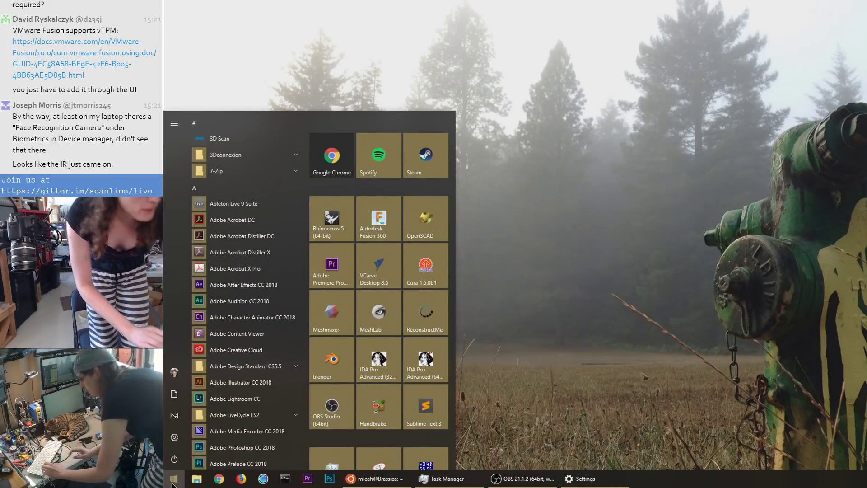
text(data center)
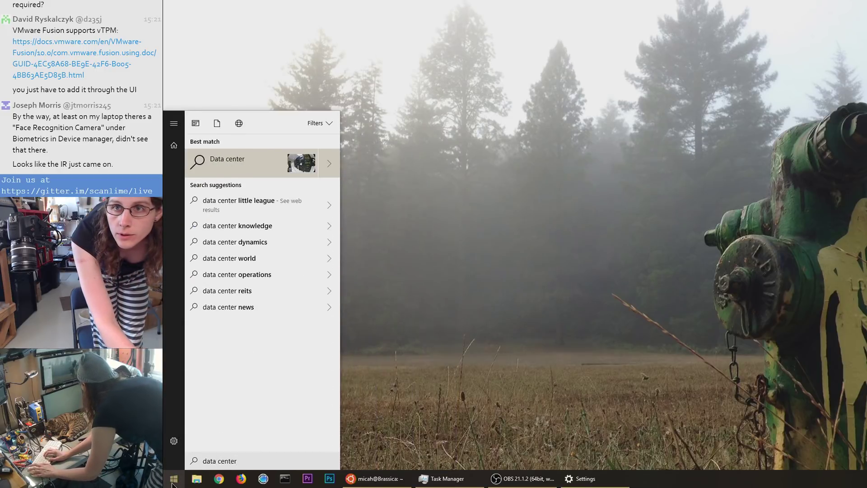
key(Escape)
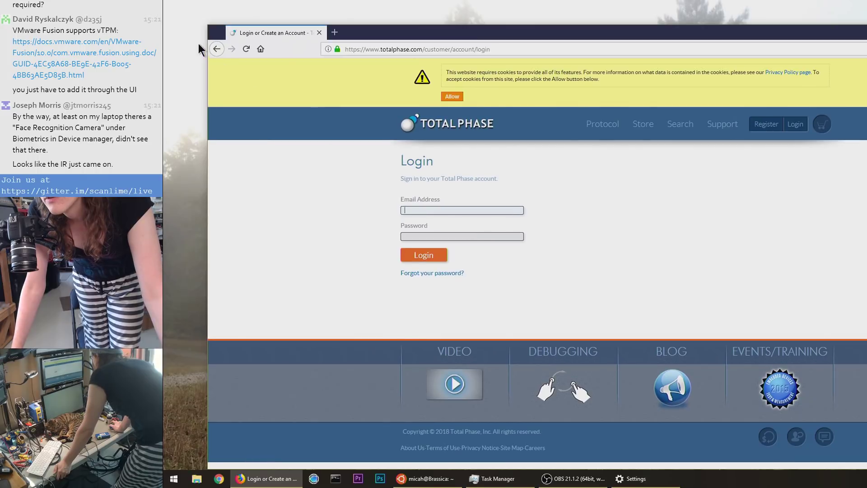
Step: Go back to the Data Center Software page and choose the v6.73 download link under Download Software Here
click(211, 49)
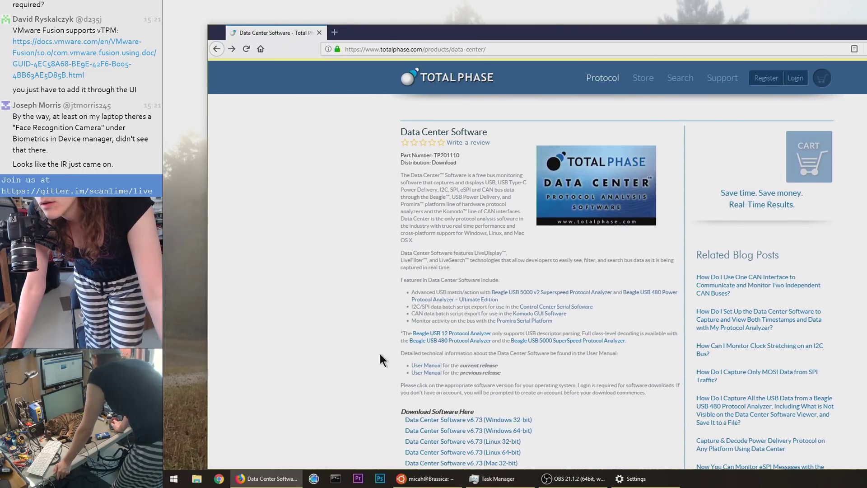
scroll(513, 372, down, 3)
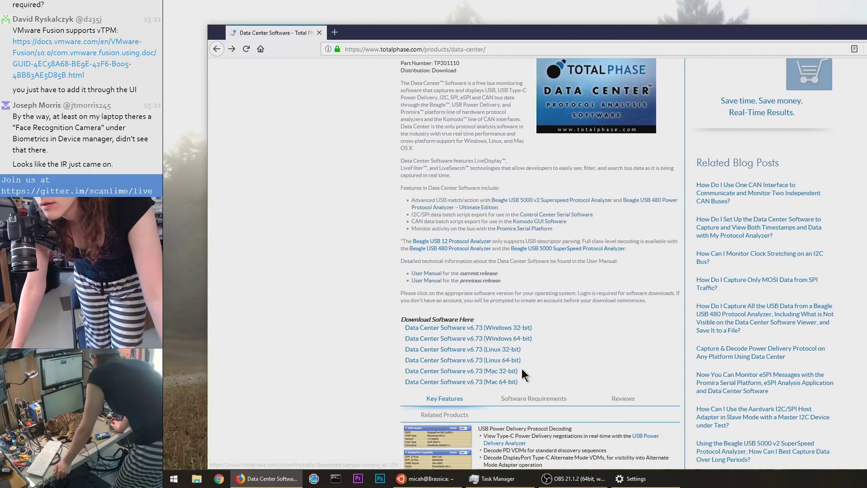
scroll(521, 361, down, 1)
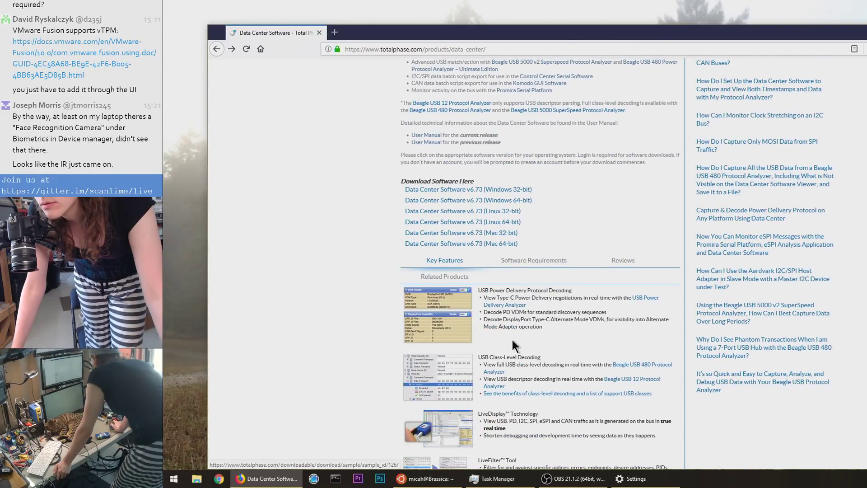
scroll(496, 262, down, 1)
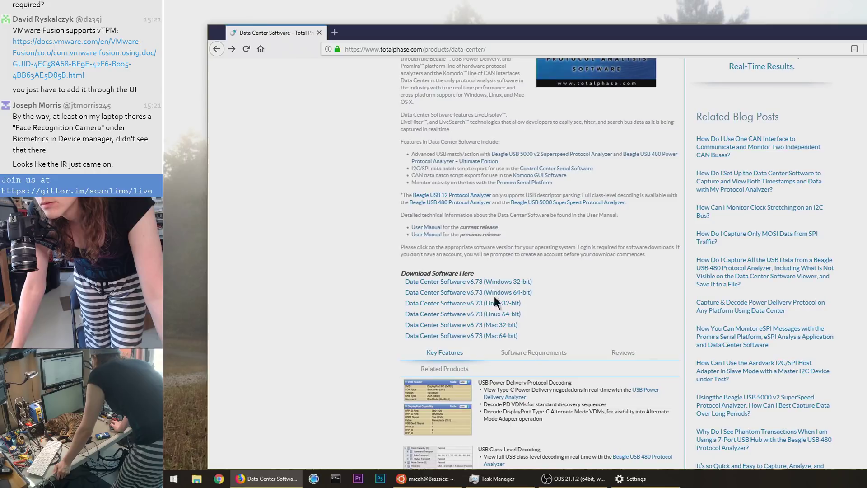
click(497, 297)
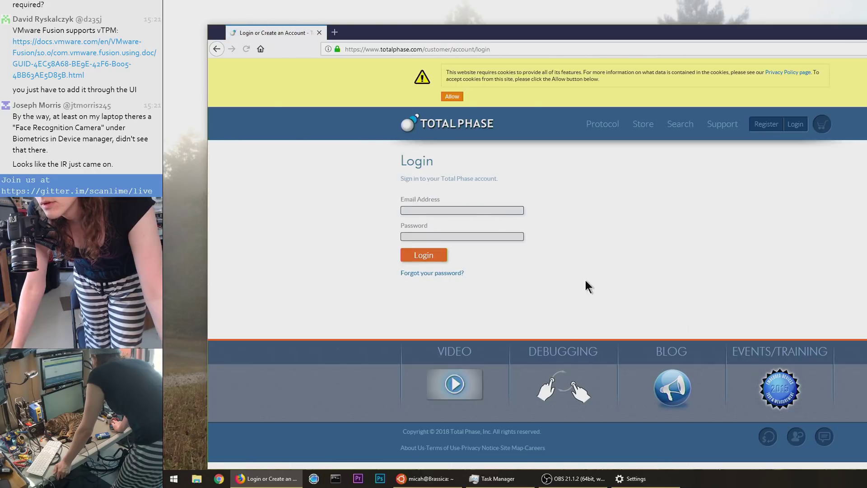
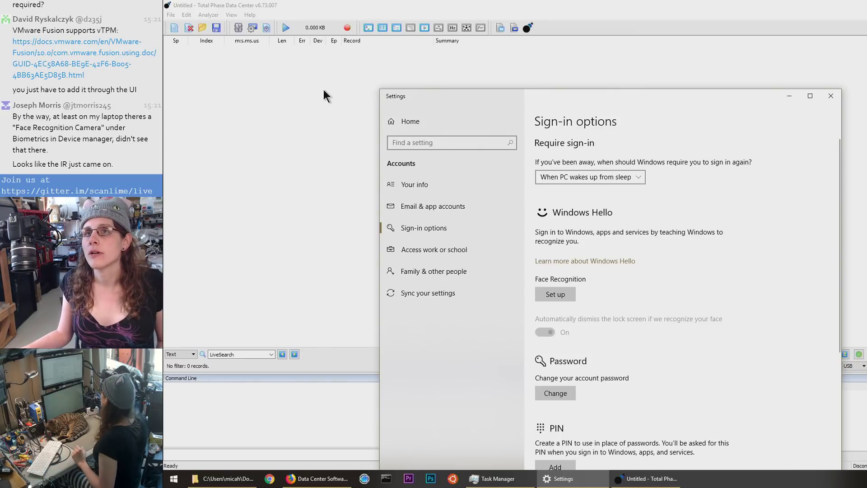
Step: Connect the Beagle USB analyzer through Analyzer > Connect to Analyzer, then start the capture
click(324, 89)
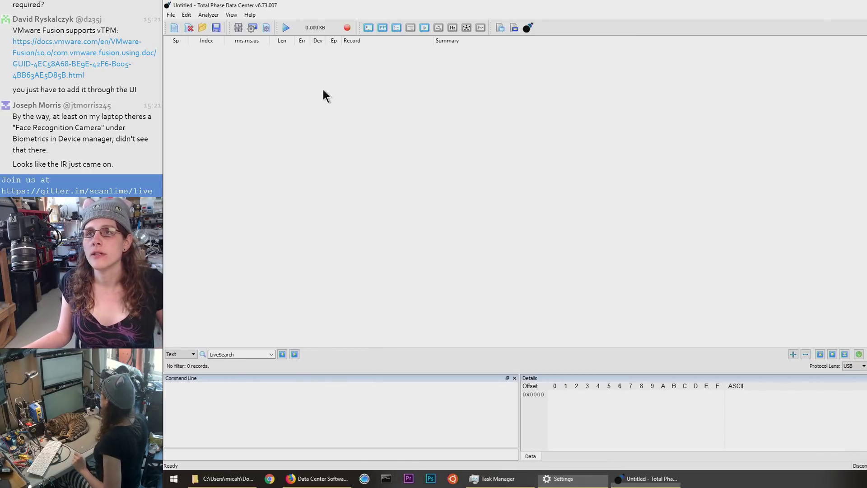
click(288, 29)
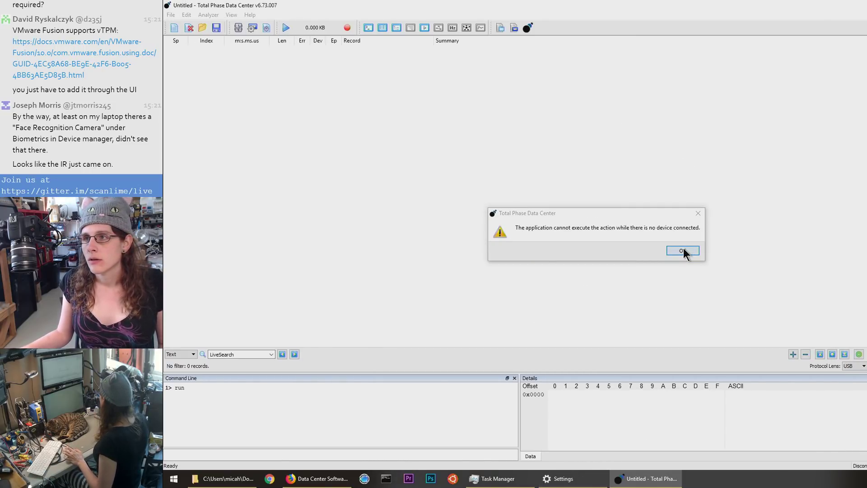
click(683, 250)
click(211, 16)
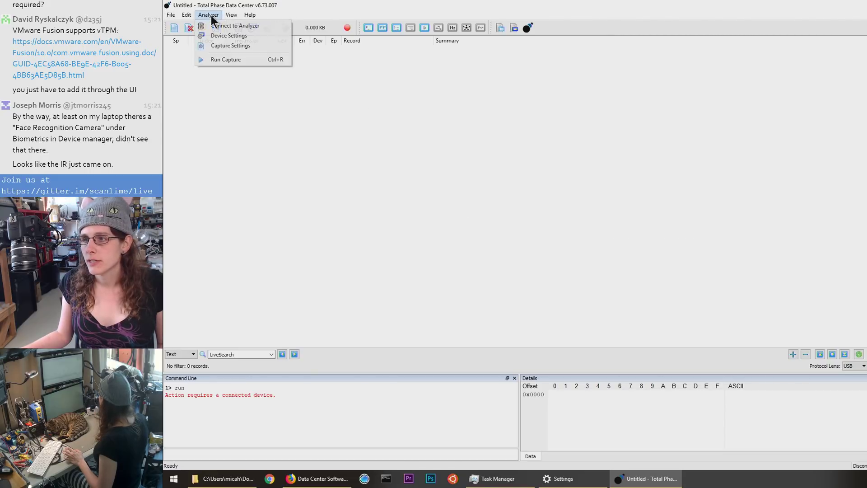
click(223, 26)
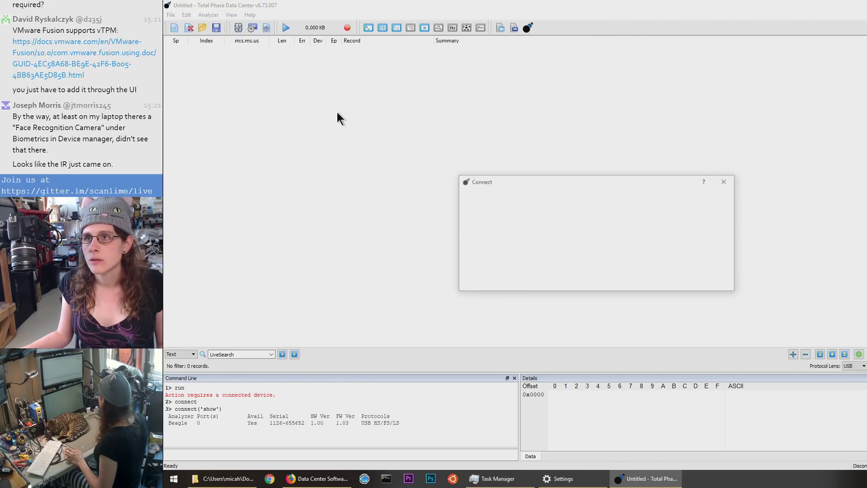
click(682, 281)
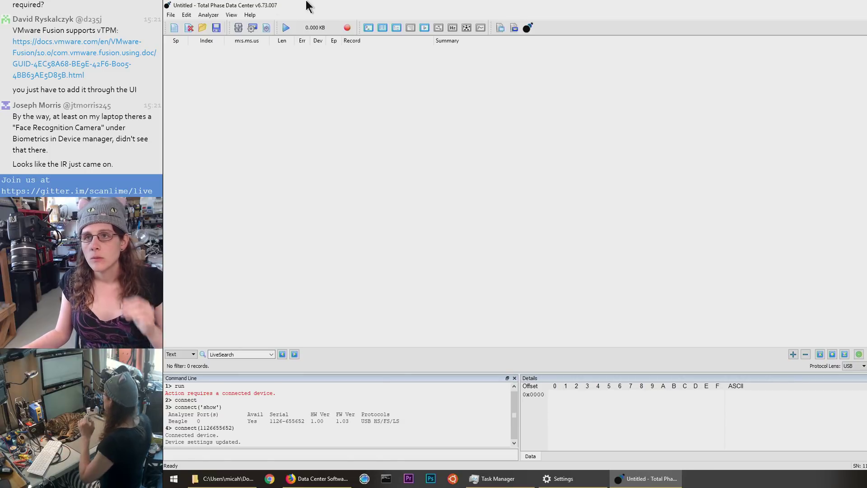
click(207, 17)
click(205, 18)
click(287, 28)
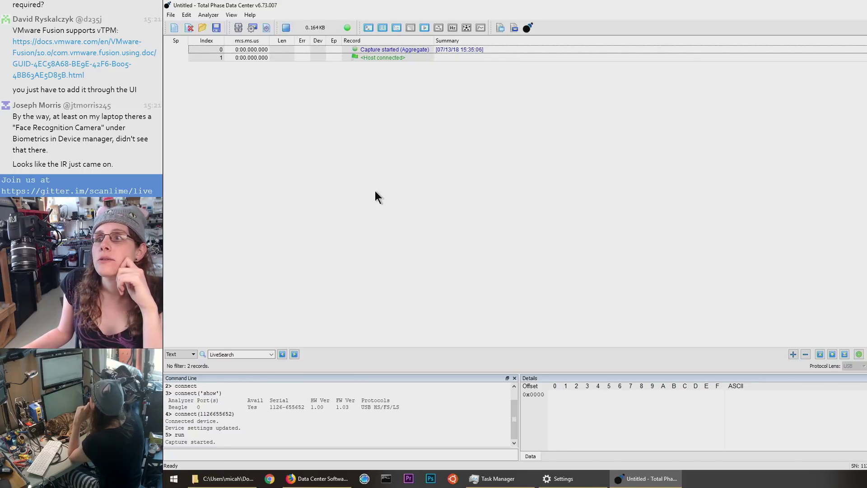
Step: Scroll back through the Extension Unit Get Cur/Set Cur requests, then return to the newest records
mouse_move(552, 482)
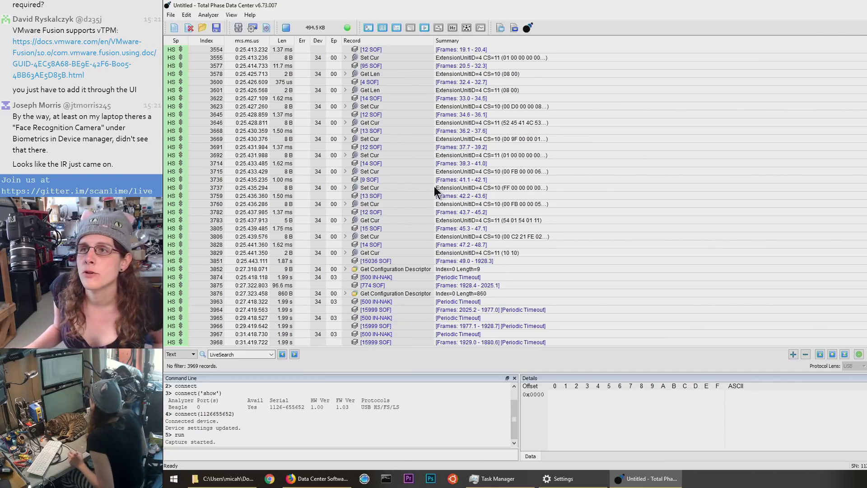
scroll(680, 235, up, 20)
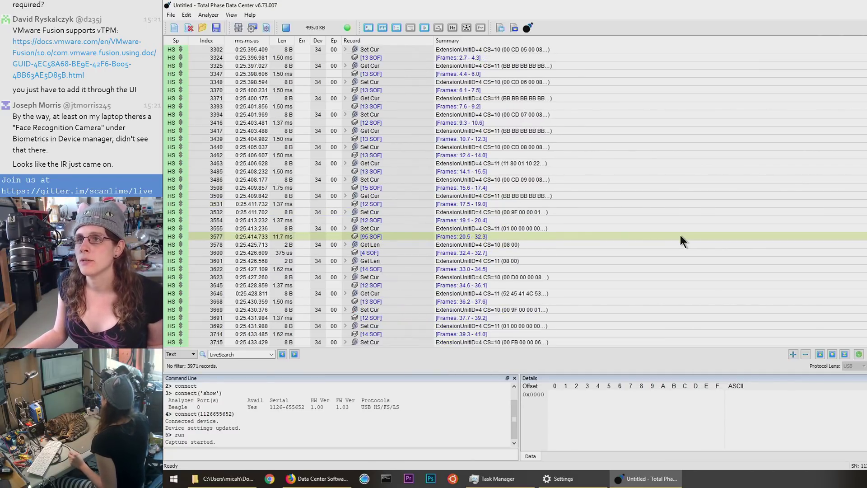
scroll(680, 235, up, 17)
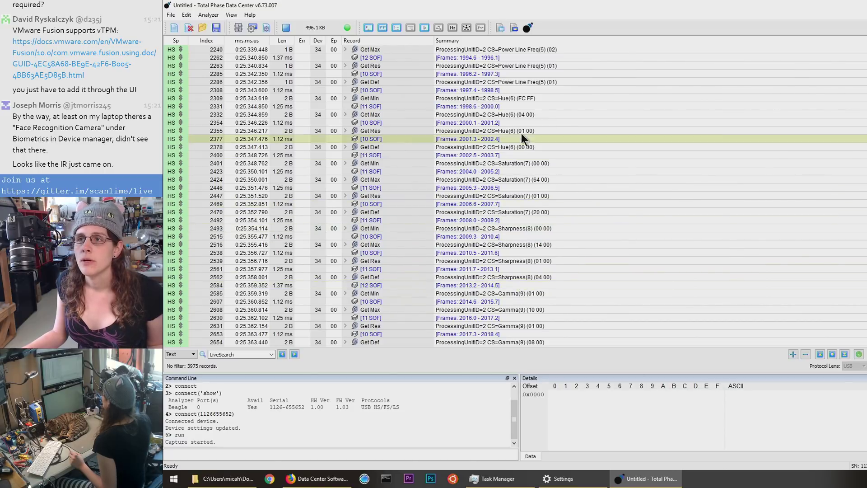
scroll(522, 127, up, 9)
scroll(523, 113, up, 5)
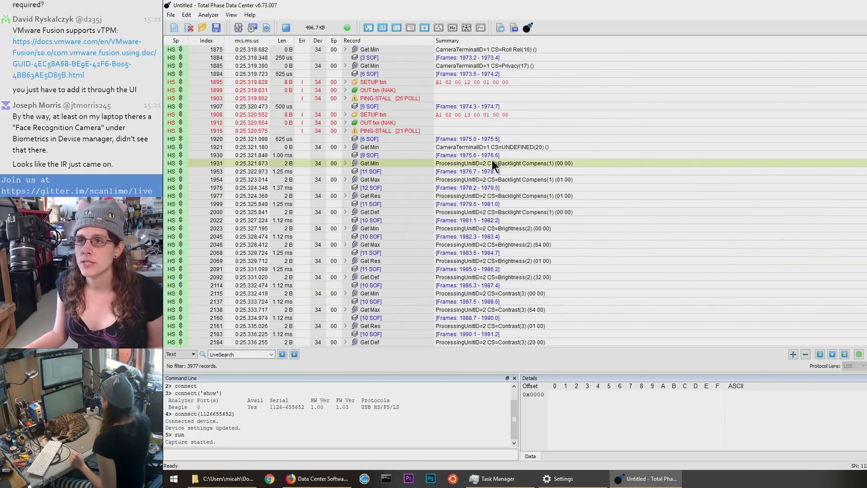
scroll(504, 190, up, 2)
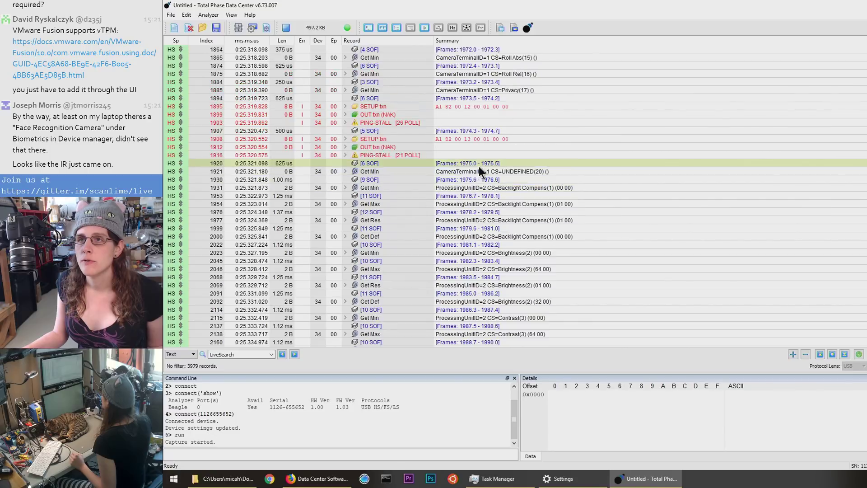
scroll(502, 218, up, 6)
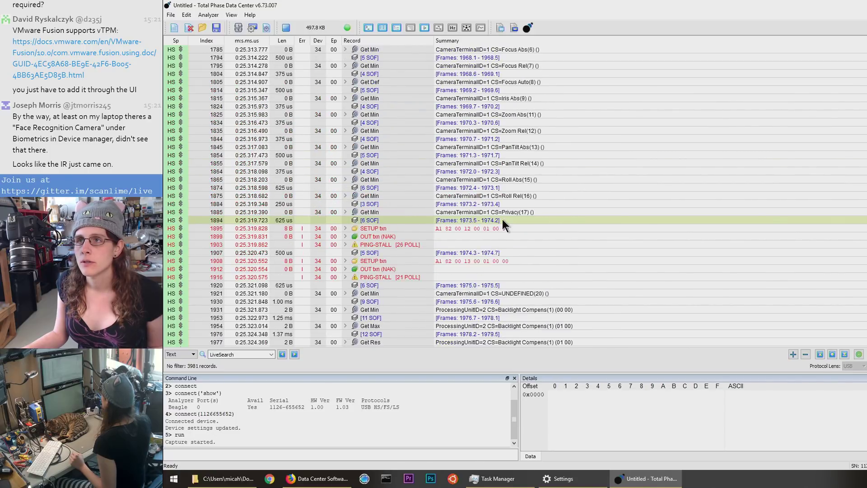
scroll(502, 219, down, 20)
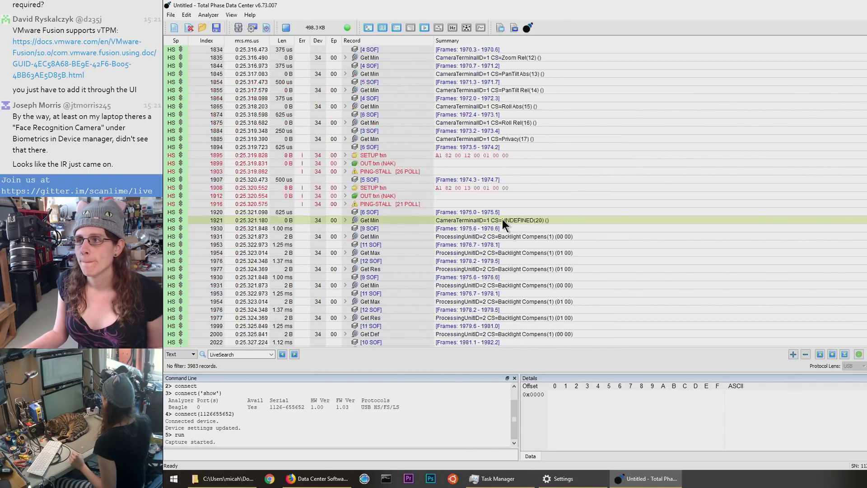
scroll(502, 219, down, 20)
scroll(515, 194, down, 20)
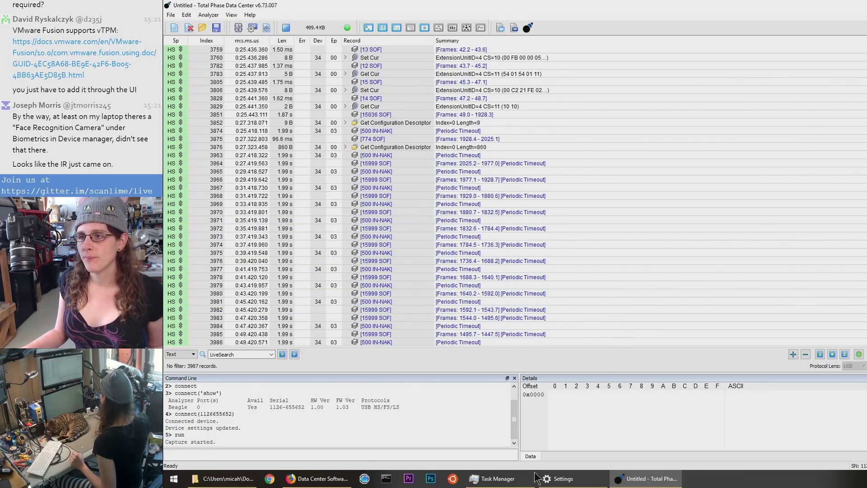
Step: Start Windows Hello face recognition setup and dismiss the camera error that appears
click(566, 483)
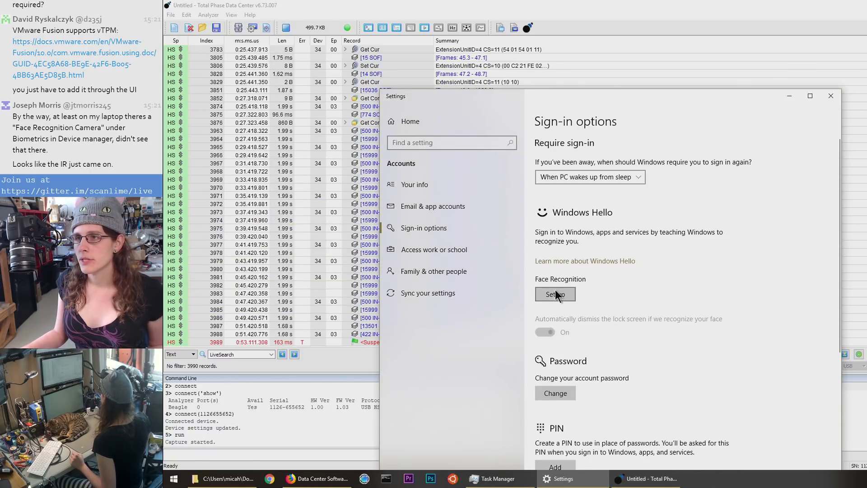
click(554, 291)
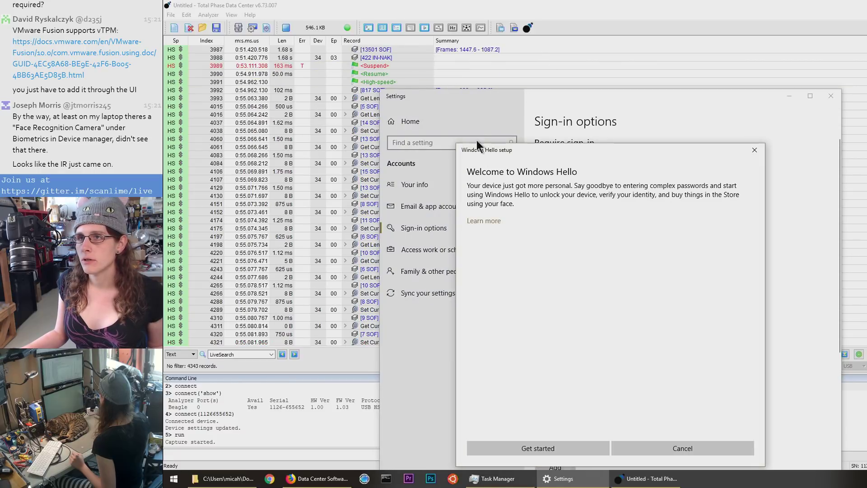
drag(532, 150, 430, 74)
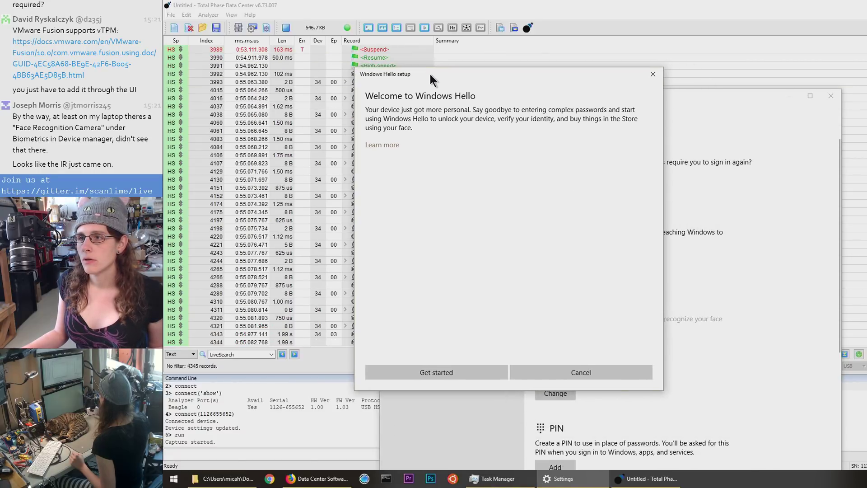
click(430, 374)
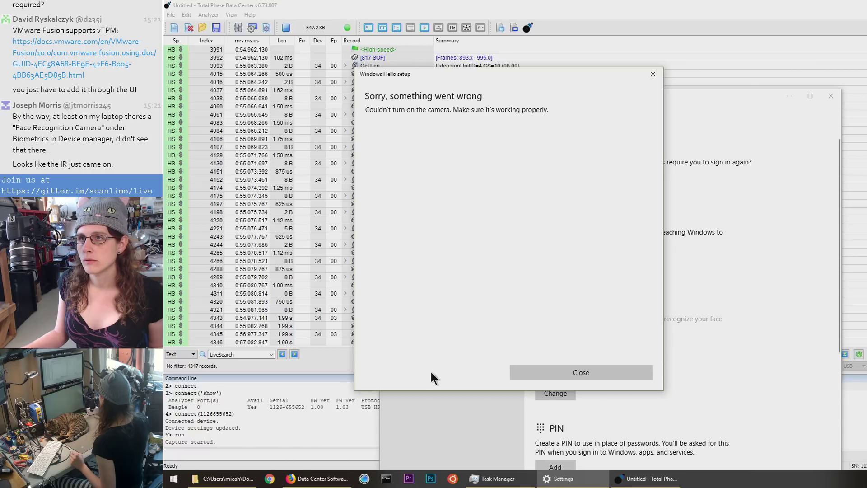
key(Escape)
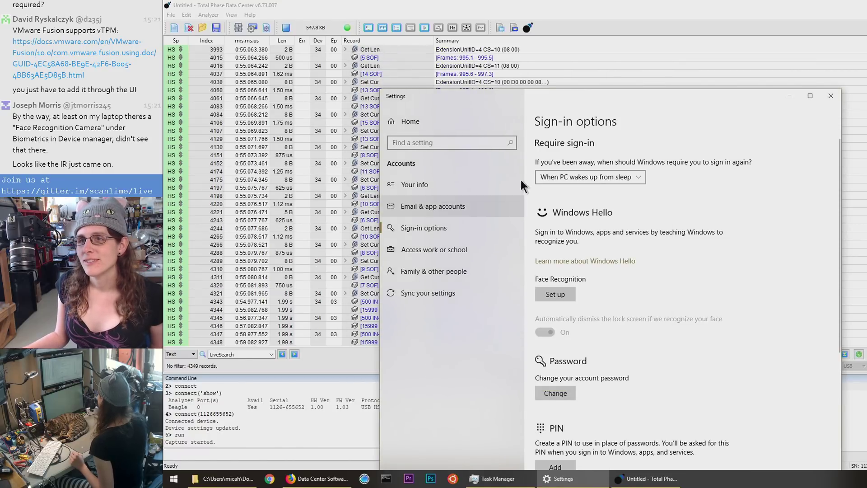
Step: Restart face setup with Get started so the IR camera streams, then return to Data Center
drag(545, 97, 693, 140)
click(720, 337)
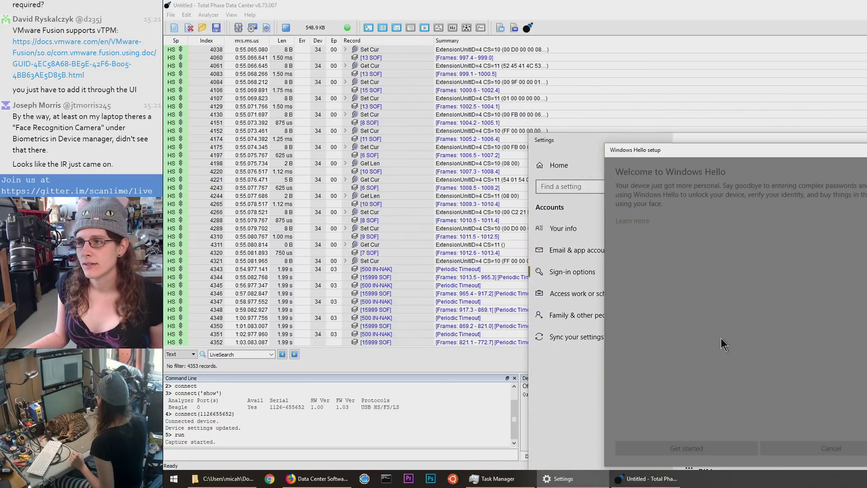
click(715, 448)
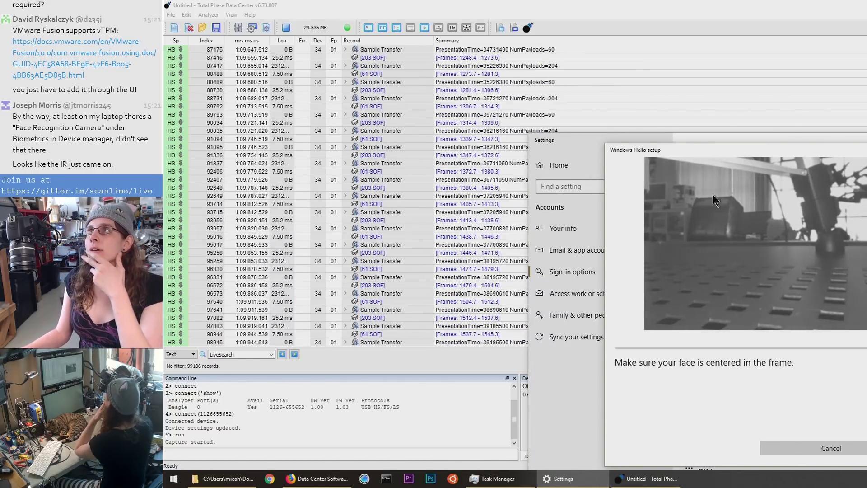
drag(728, 145, 563, 155)
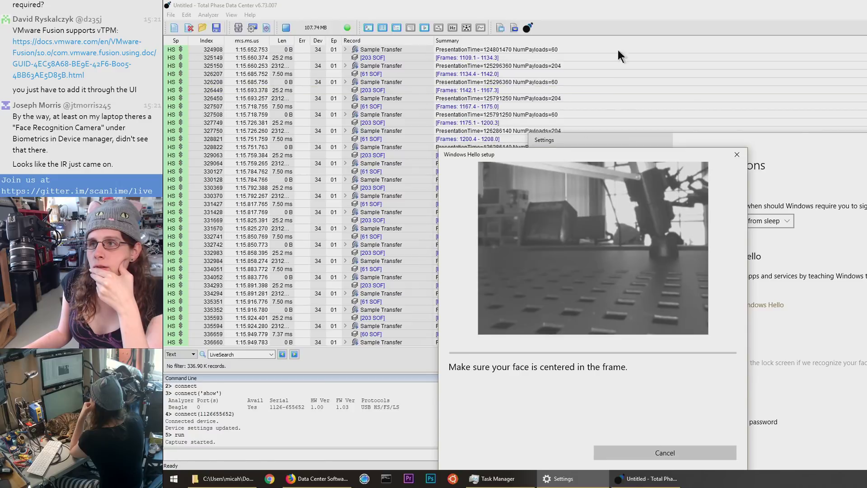
click(617, 49)
drag(866, 336, 866, 72)
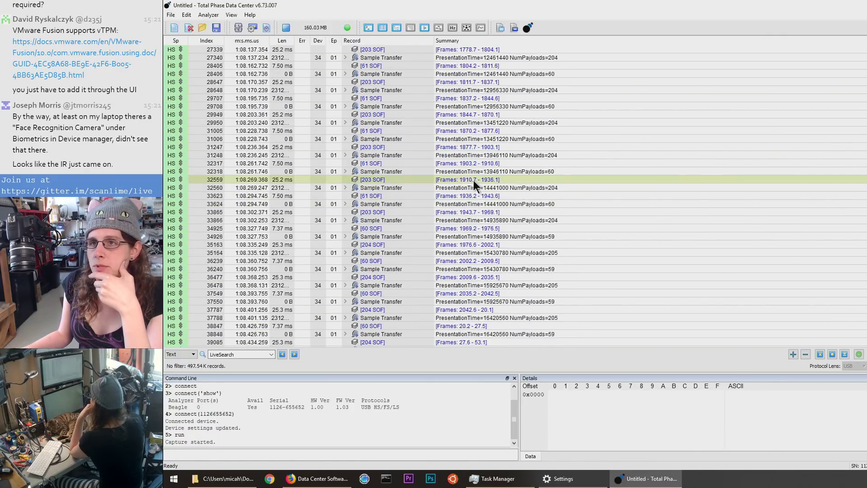
Step: Expand sample transfer 32560 and inspect the bytes of payload transfers 32583 and 32589
click(459, 186)
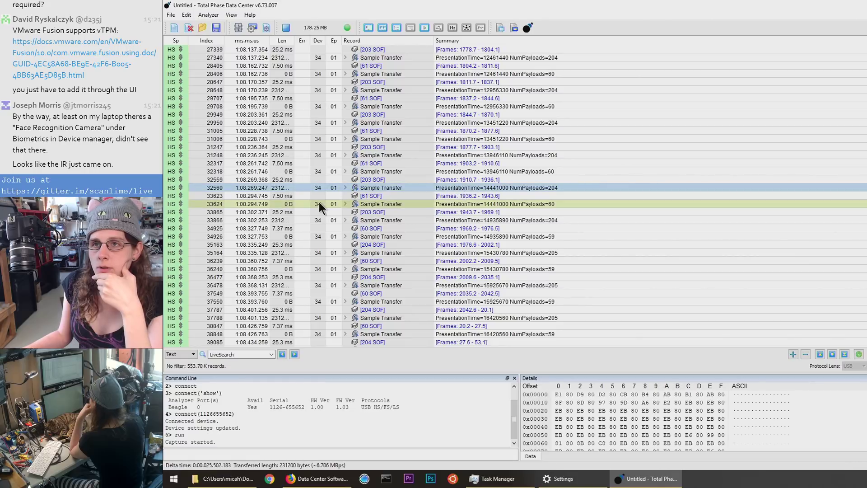
click(345, 187)
scroll(422, 245, down, 1)
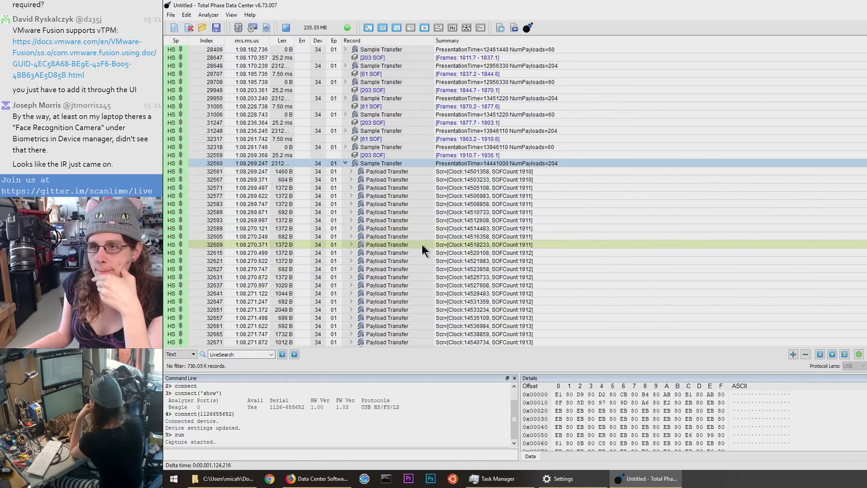
scroll(422, 244, down, 5)
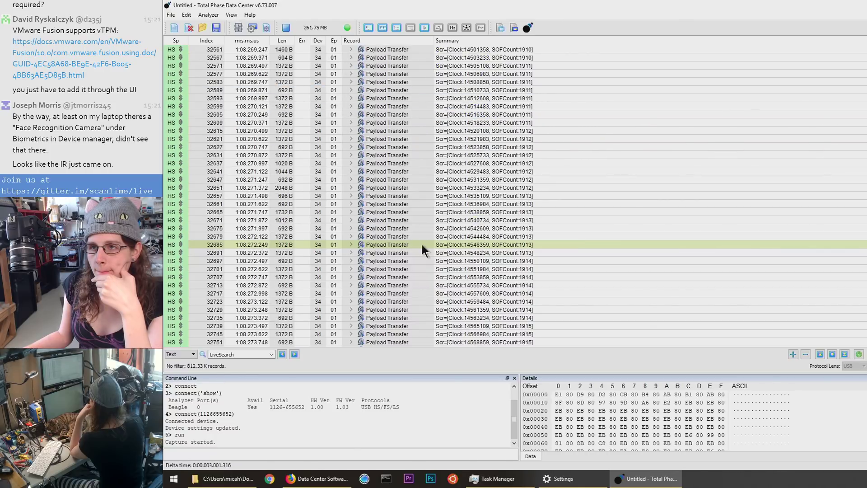
scroll(422, 244, up, 6)
click(419, 228)
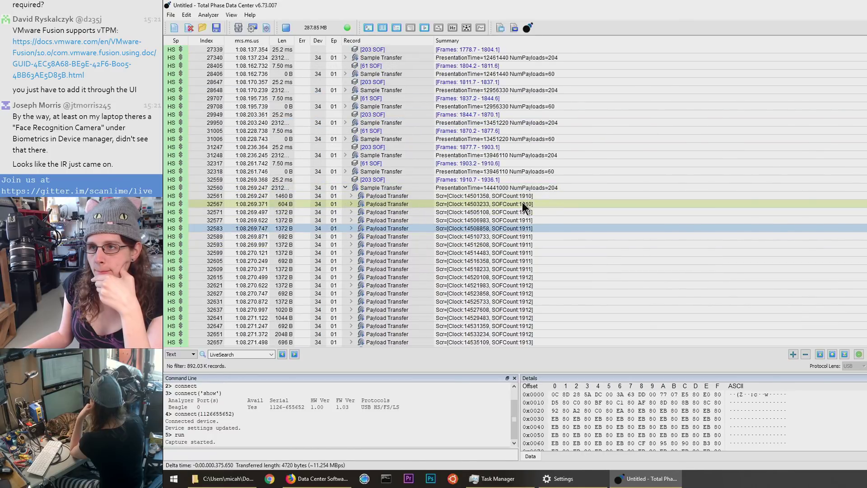
click(502, 233)
scroll(502, 232, up, 4)
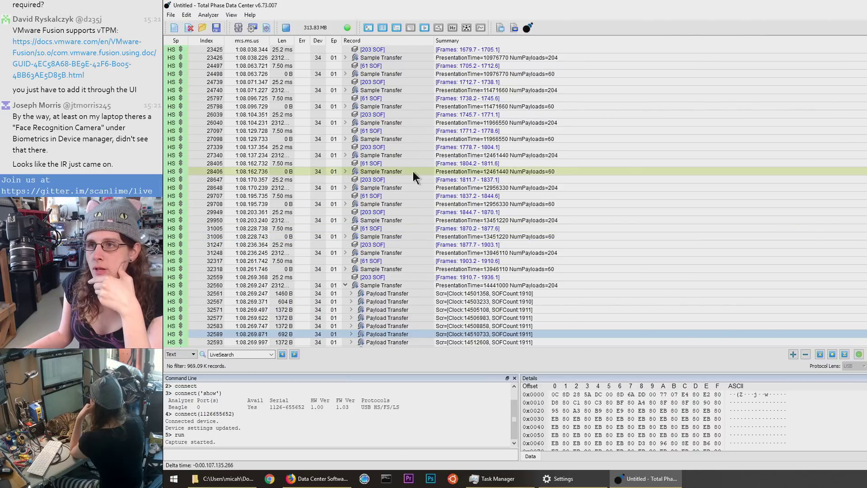
Step: Select the frame-marker records 28647 and 32559
click(434, 180)
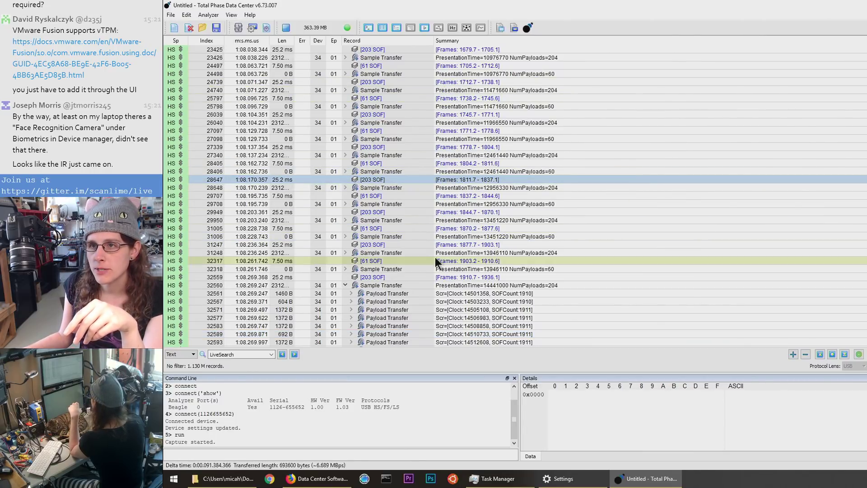
click(447, 280)
scroll(451, 257, down, 5)
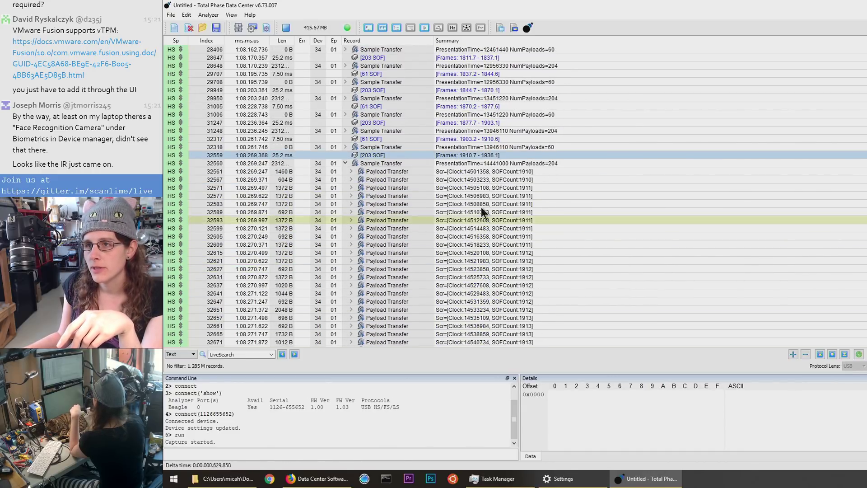
scroll(451, 244, down, 2)
Step: Step through payload records 32637 to 32657, then back up to record 32627
click(469, 237)
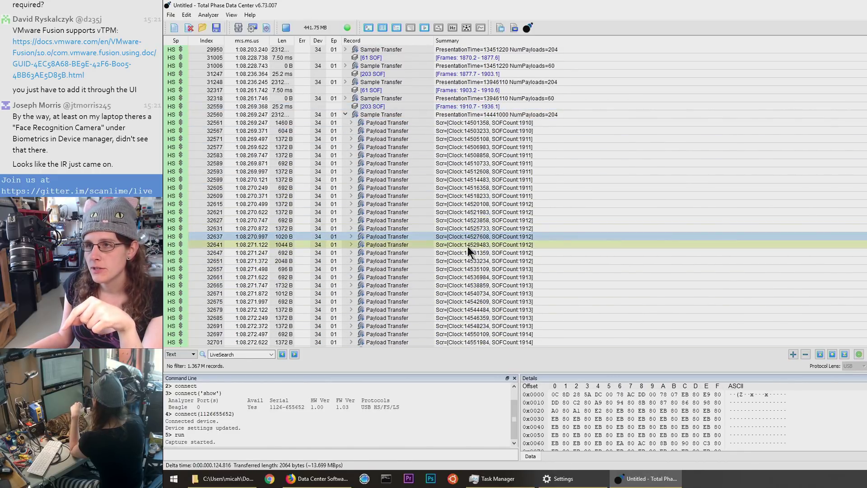
click(467, 245)
click(467, 253)
click(465, 269)
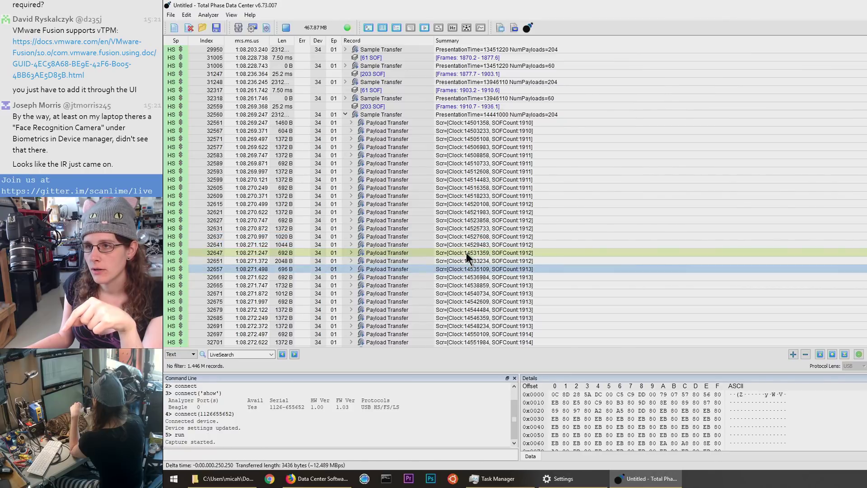
click(466, 252)
click(466, 244)
click(467, 236)
click(469, 228)
click(471, 220)
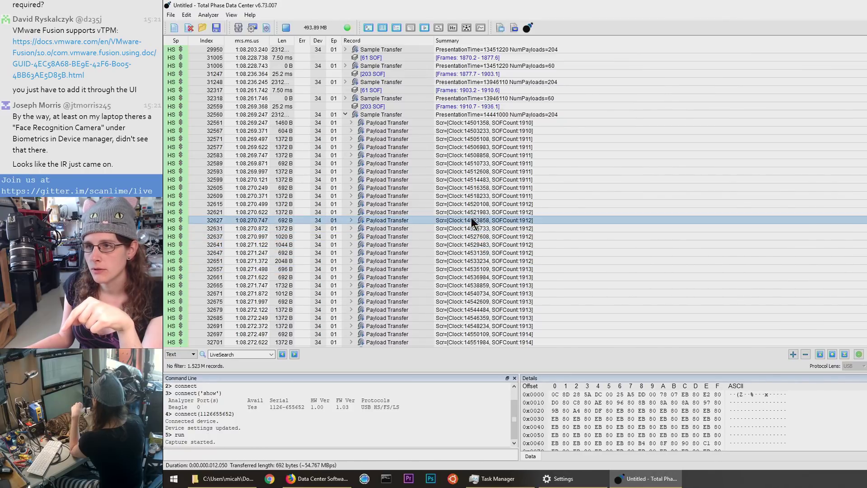
Step: Measure the time and byte span between payload records 32621 and 32631
shift+click(487, 229)
click(486, 229)
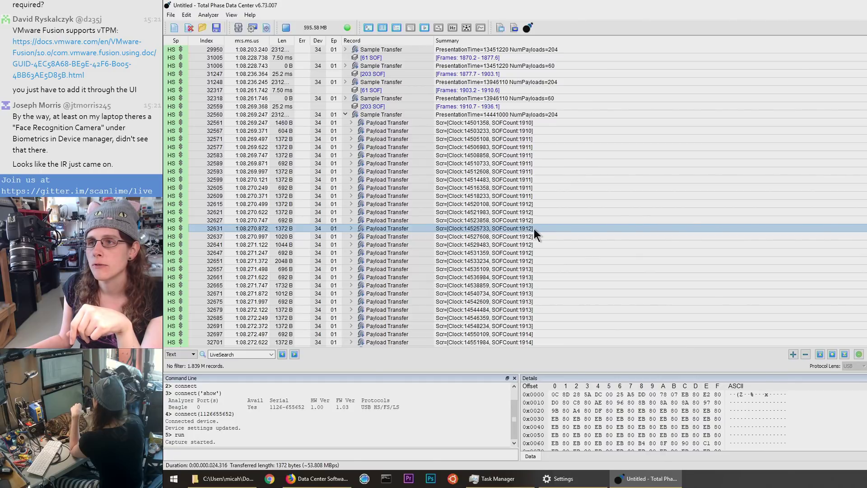
shift+click(525, 214)
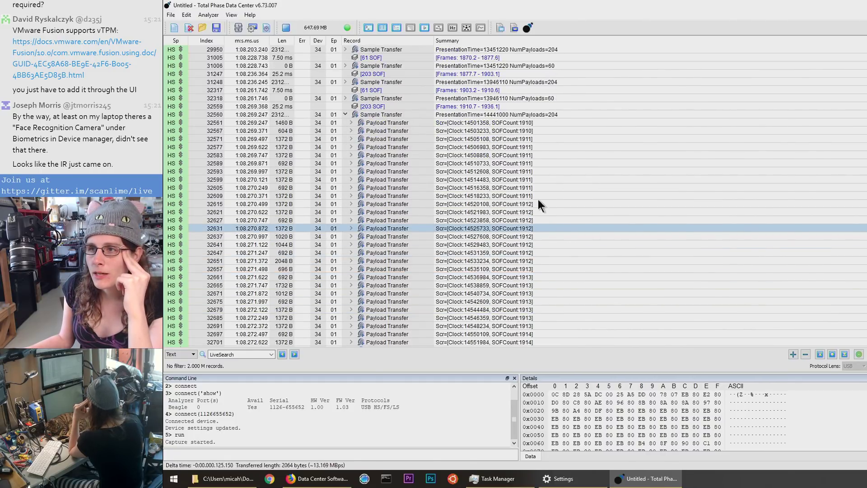
scroll(516, 293, down, 4)
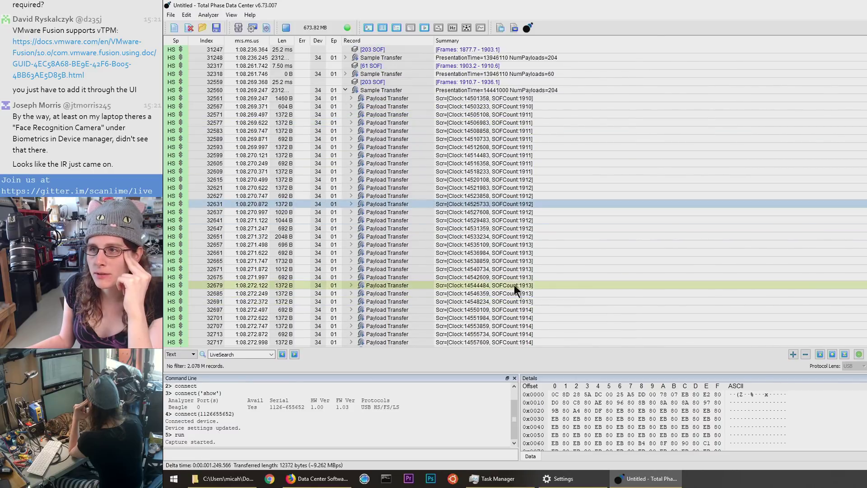
scroll(521, 262, up, 2)
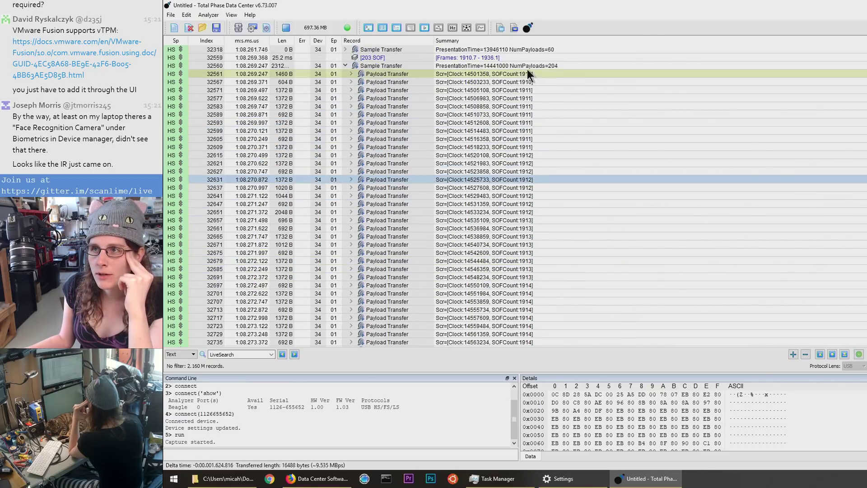
Step: Browse the first payload records from 32571 through 32583 to 32609
click(532, 74)
click(533, 82)
click(532, 92)
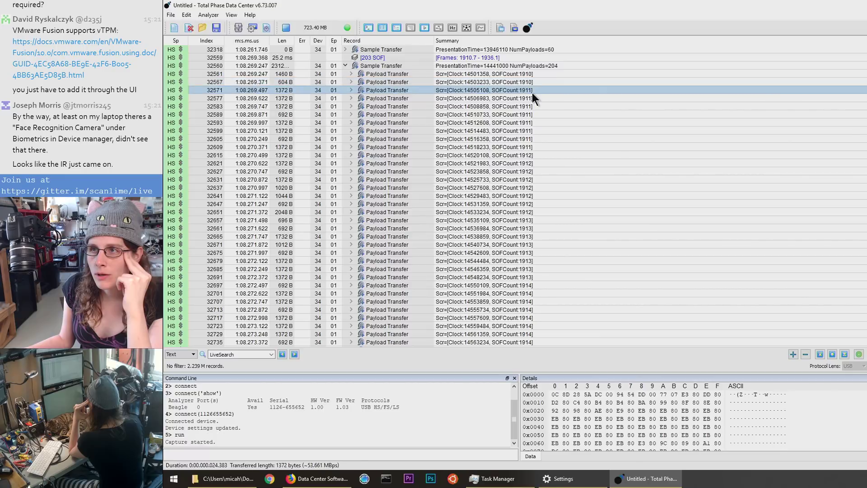
click(530, 106)
click(535, 146)
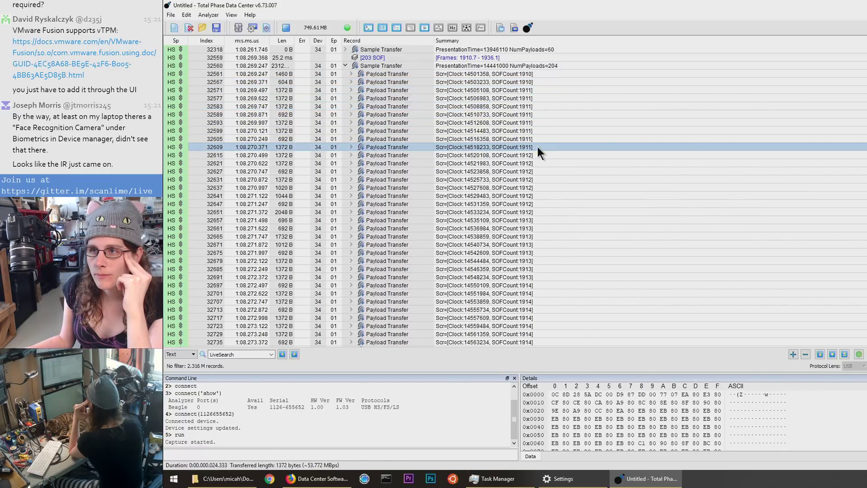
drag(537, 147, 513, 276)
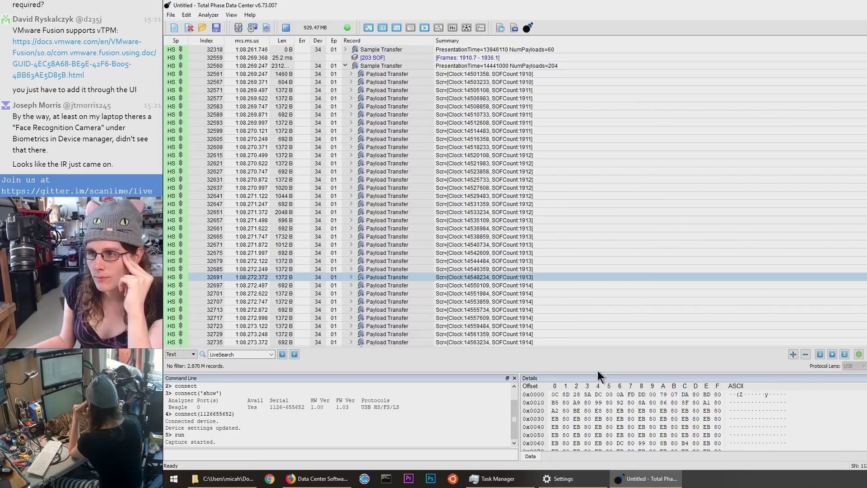
Step: Drag the splitter up to enlarge the Details and command line panes
drag(597, 371, 608, 177)
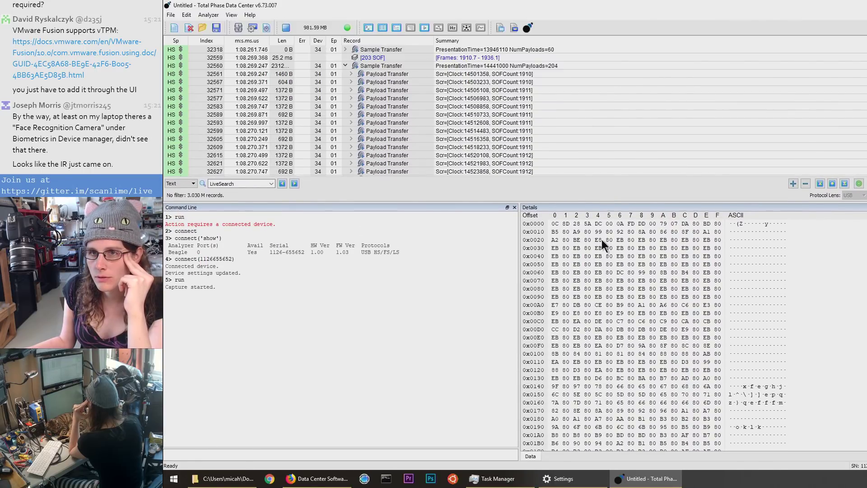
scroll(616, 396, down, 19)
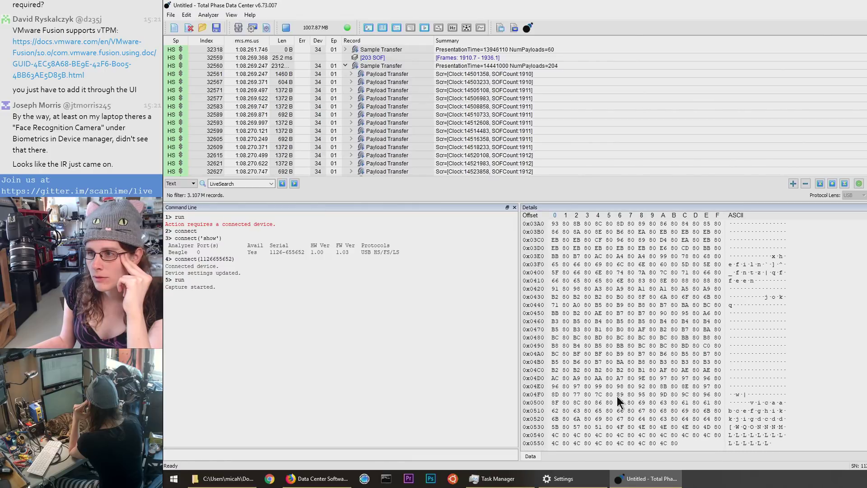
scroll(617, 397, up, 5)
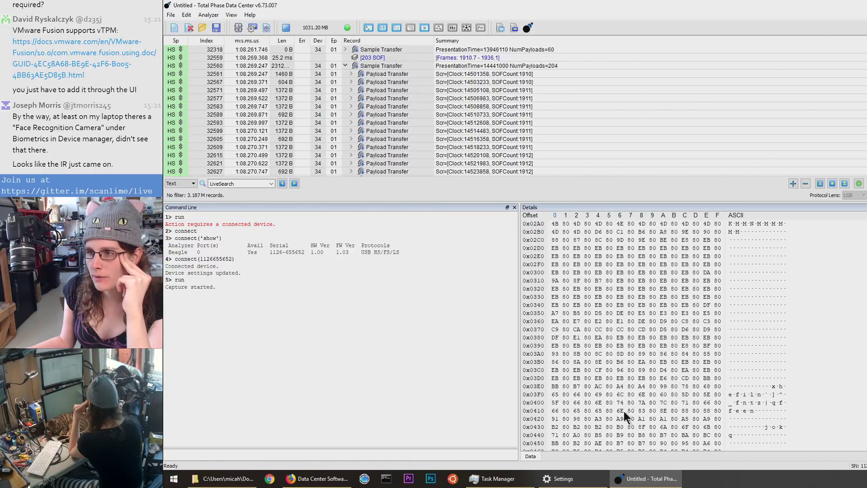
scroll(649, 415, down, 5)
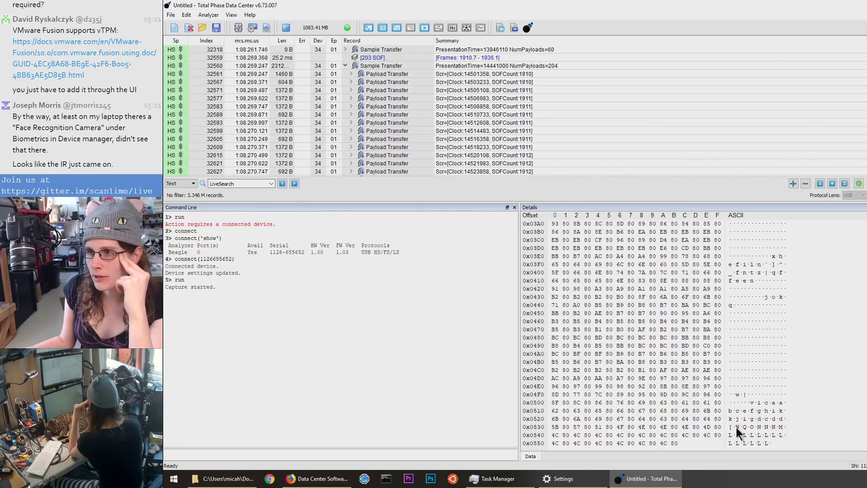
Step: Inspect payload records 32605, 32577, 32621 and the 1020 B record 32637
click(476, 136)
click(483, 99)
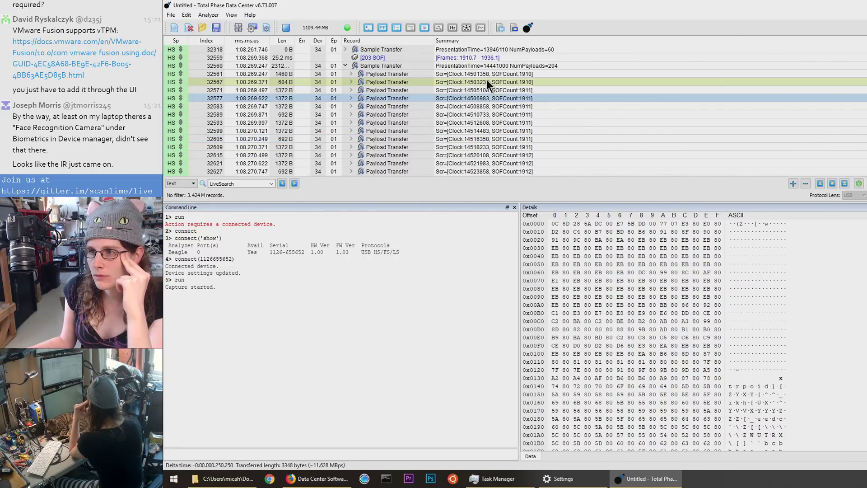
click(477, 164)
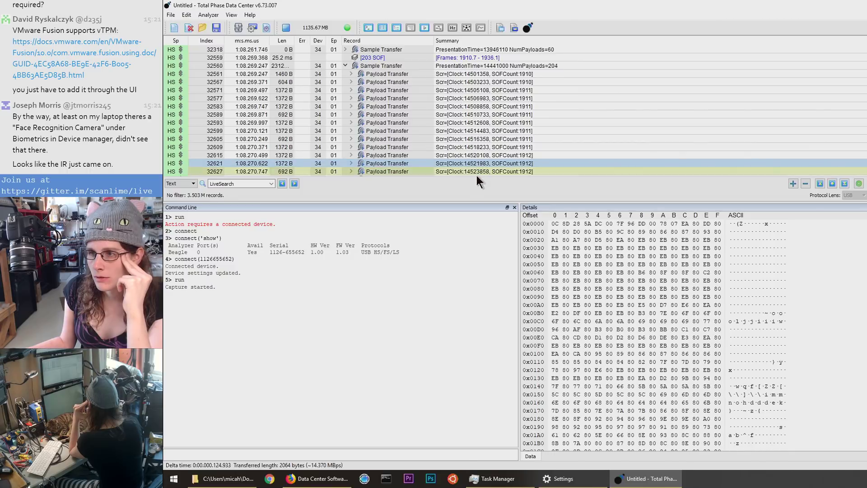
scroll(476, 167, down, 3)
click(487, 112)
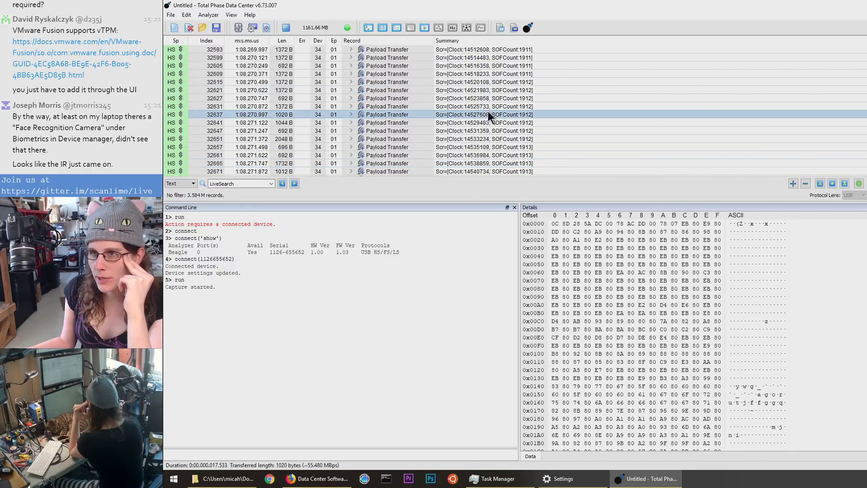
click(486, 90)
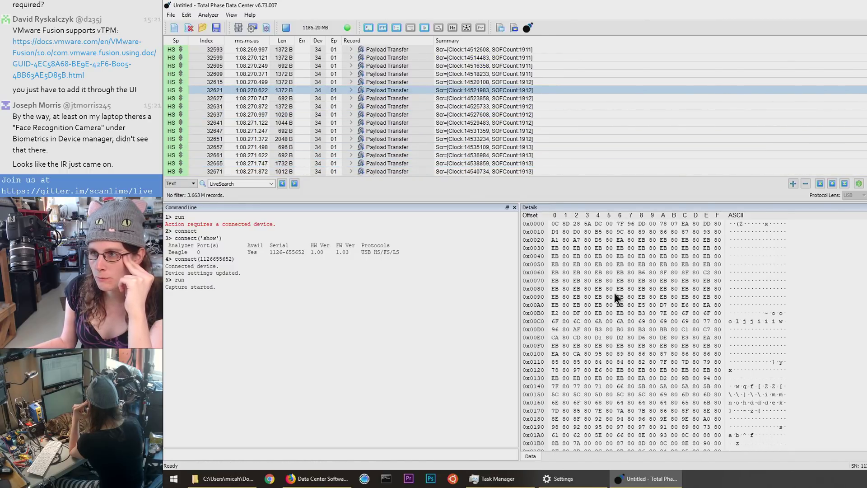
Step: Scroll through record 32621's hex dump, then inspect payload record 32651
click(632, 366)
scroll(633, 366, down, 15)
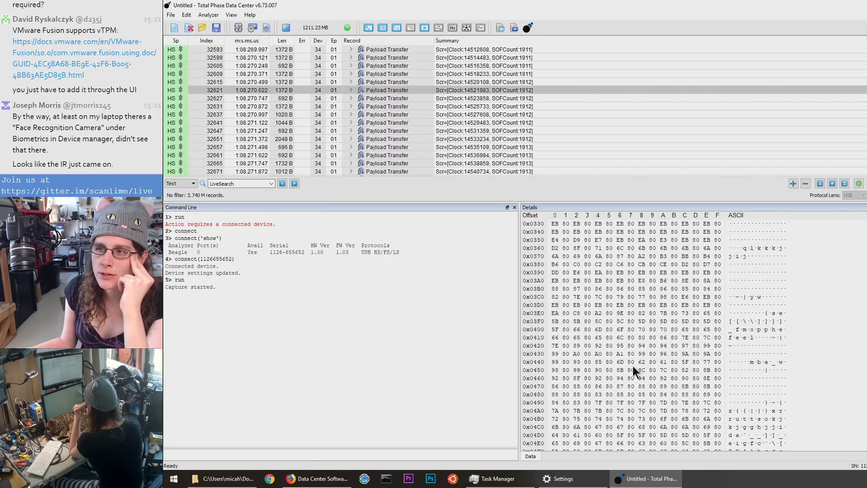
scroll(600, 420, up, 15)
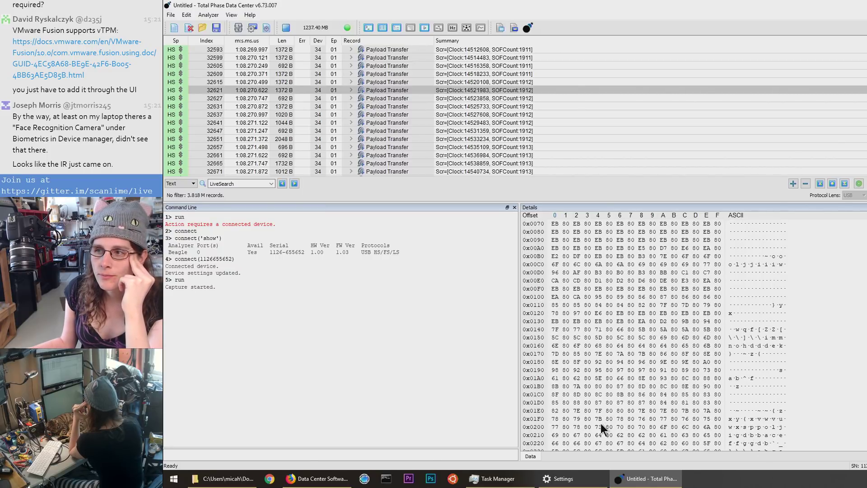
scroll(623, 394, down, 15)
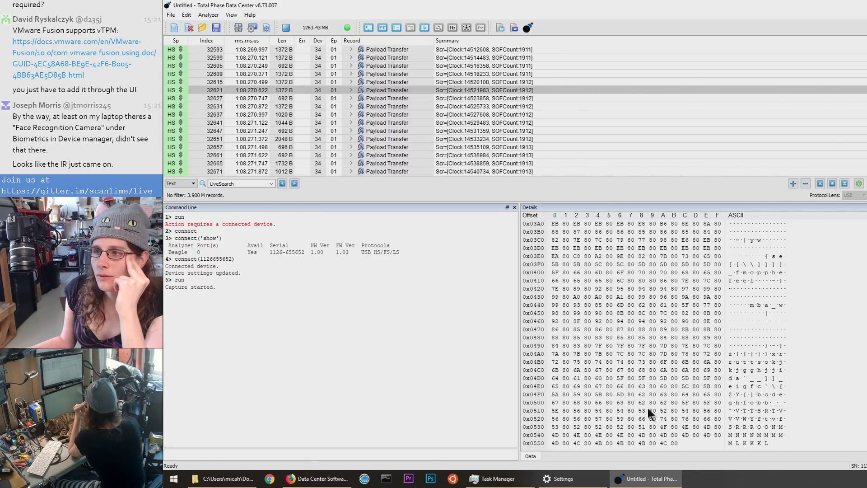
scroll(648, 442, up, 15)
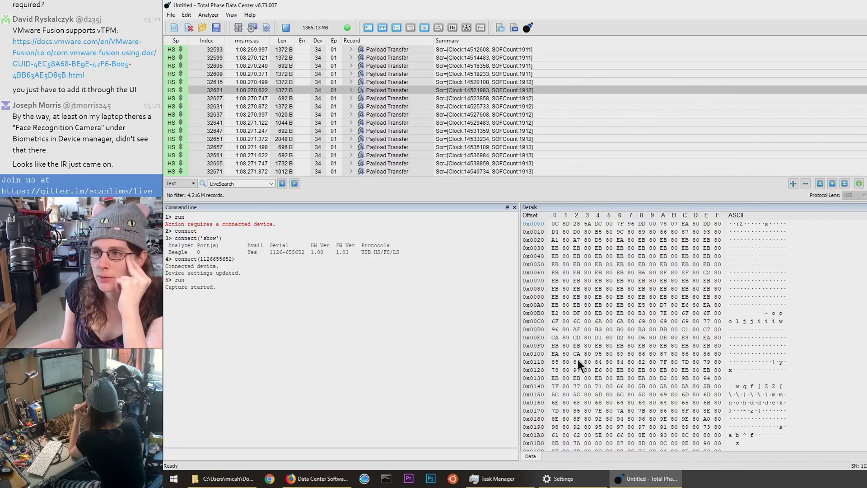
click(464, 139)
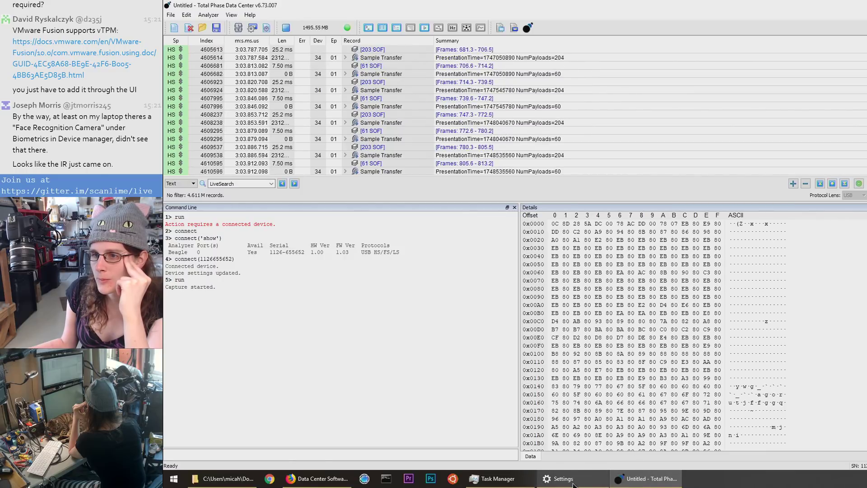
Step: Scroll and drag the record list down to the newest live Sample Transfer records and their hex bytes
drag(866, 168, 866, 52)
scroll(633, 118, up, 10)
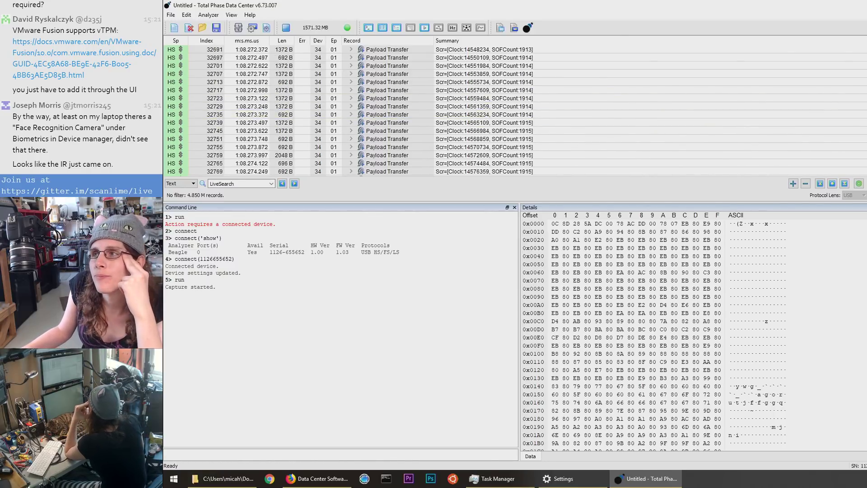
drag(866, 51, 866, 50)
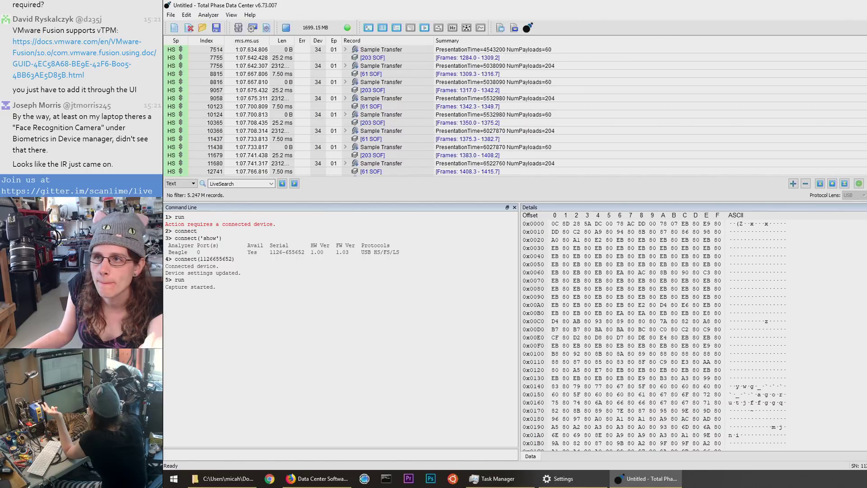
scroll(515, 111, up, 3)
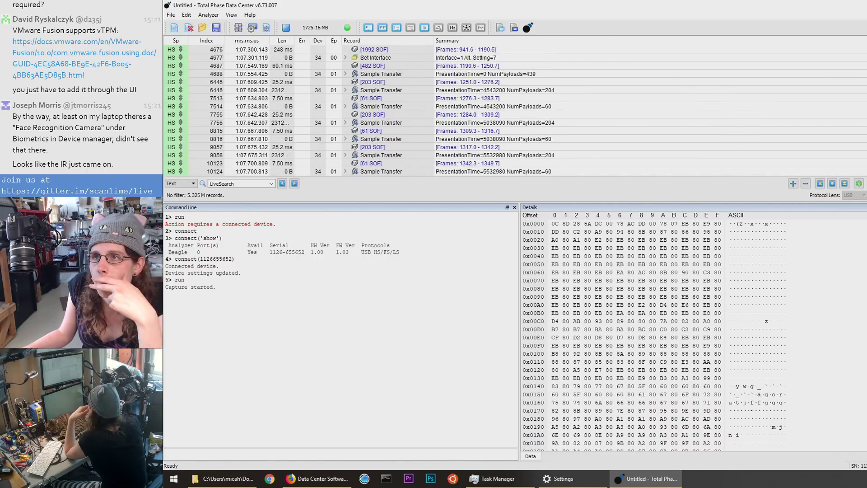
scroll(514, 110, up, 4)
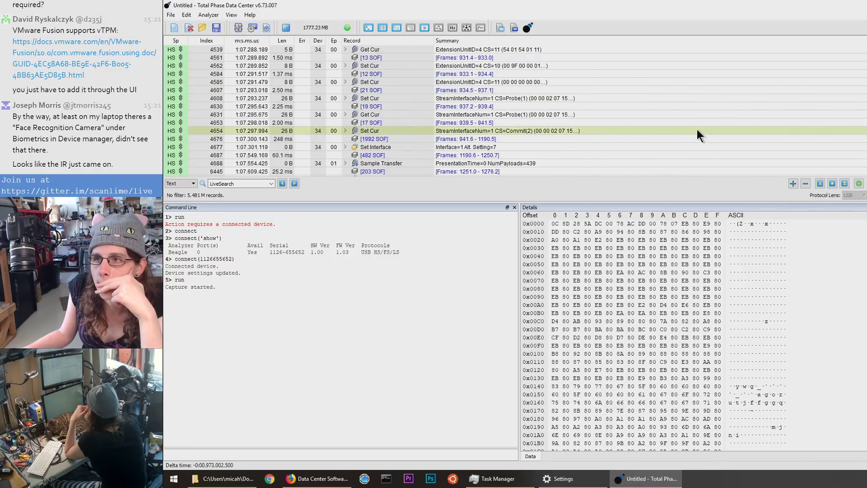
scroll(707, 136, up, 1)
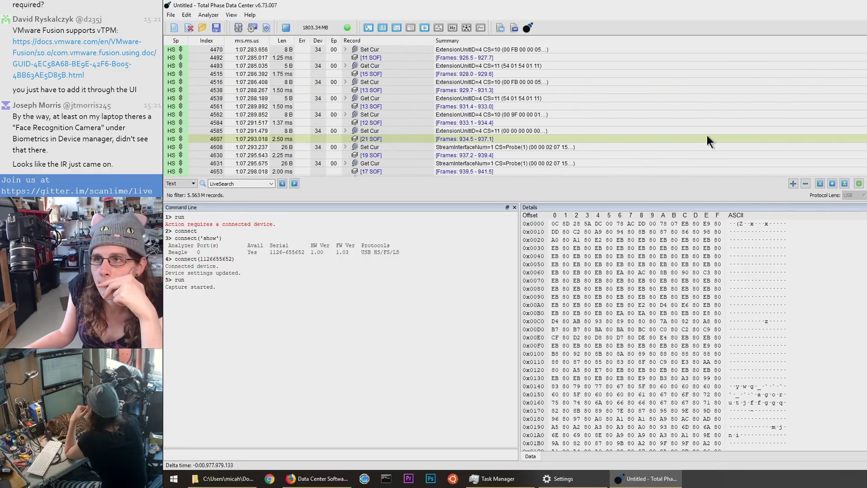
scroll(707, 136, up, 2)
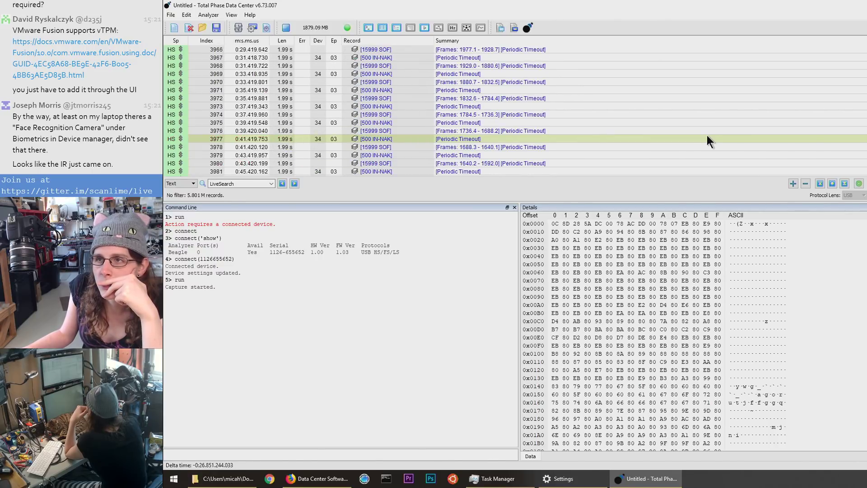
scroll(707, 136, down, 20)
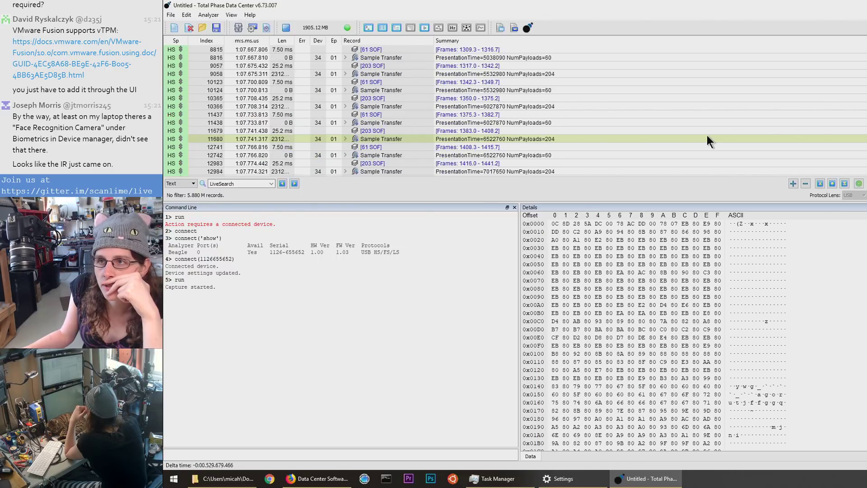
scroll(705, 139, down, 10)
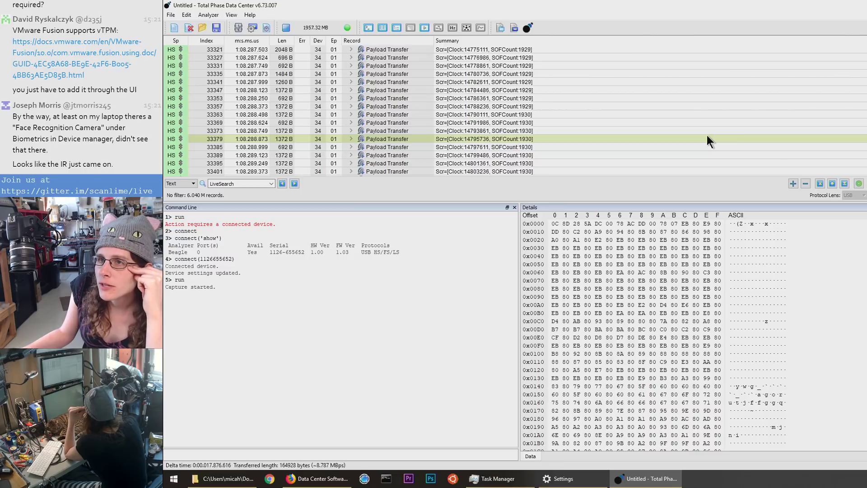
scroll(706, 134, down, 5)
drag(866, 49, 866, 70)
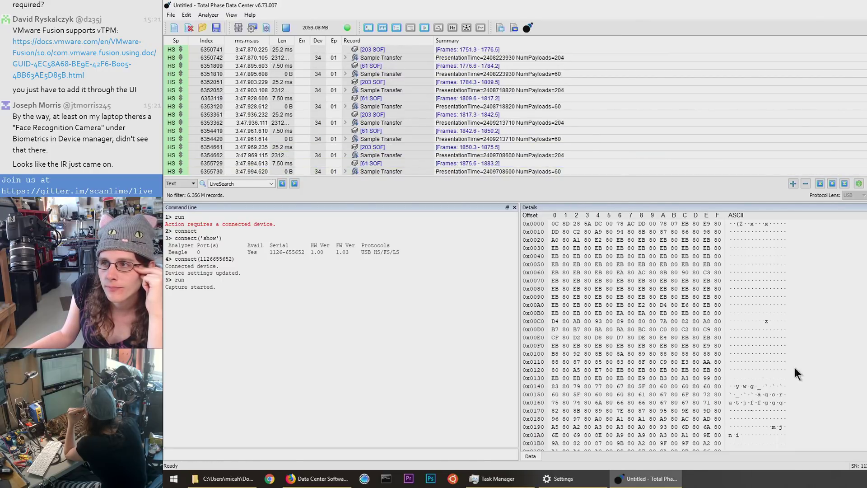
scroll(822, 374, down, 10)
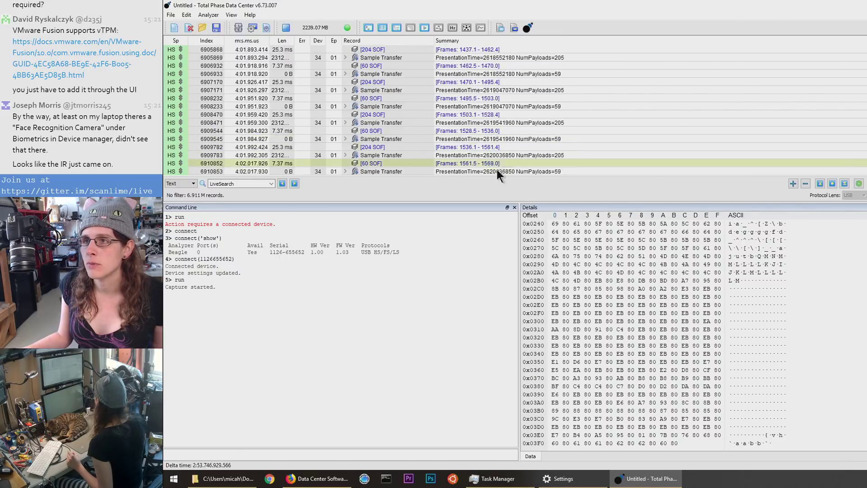
Step: Show a Sample Transfer's payload bytes in the hex Details pane, then raise the Windows Hello setup
click(510, 172)
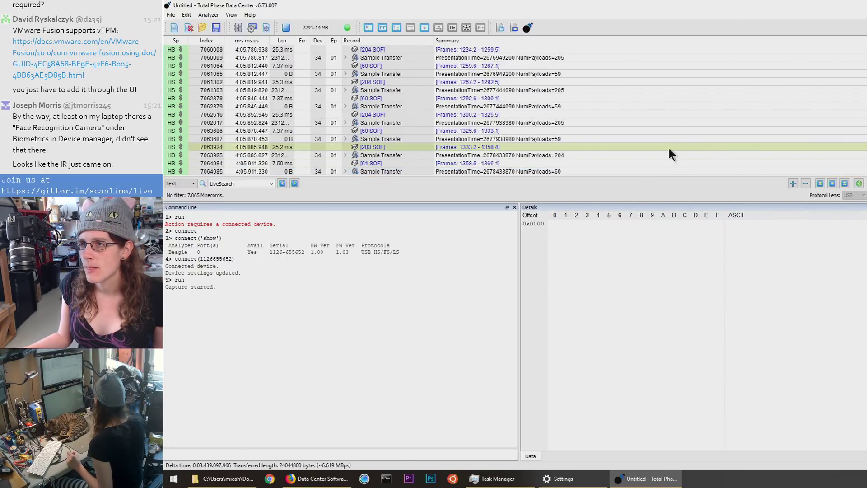
click(653, 157)
scroll(764, 390, down, 20)
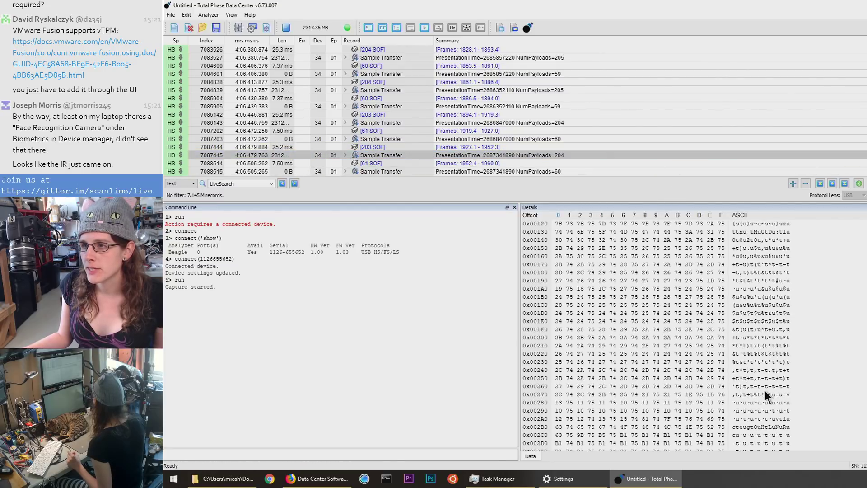
scroll(764, 390, down, 20)
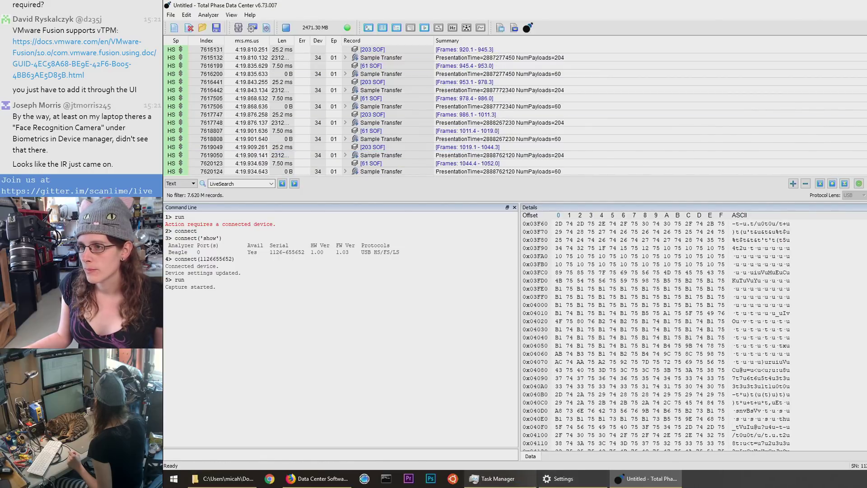
click(557, 478)
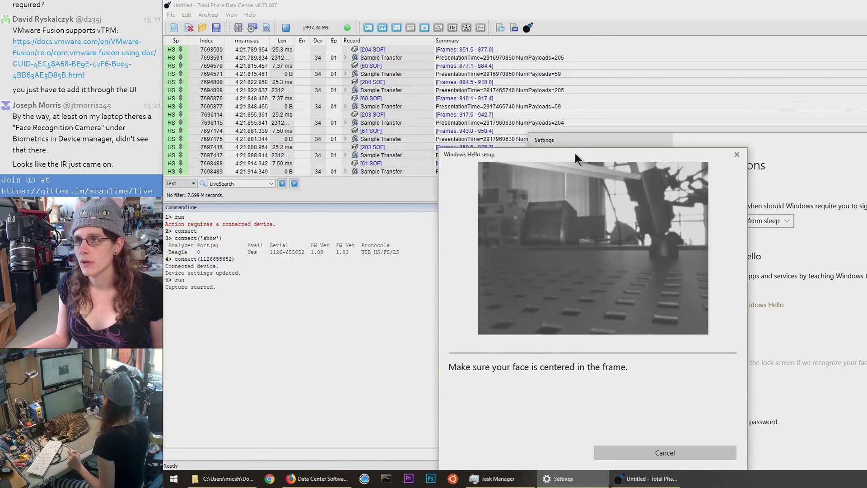
Step: Cancel Windows Hello face setup, move Settings aside, and return to the Data Center capture
drag(575, 154, 463, 67)
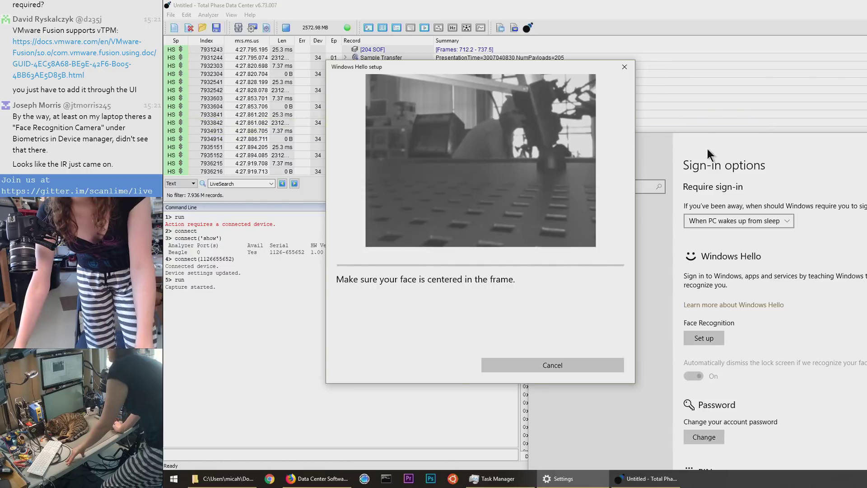
click(582, 363)
drag(705, 142, 853, 342)
click(591, 190)
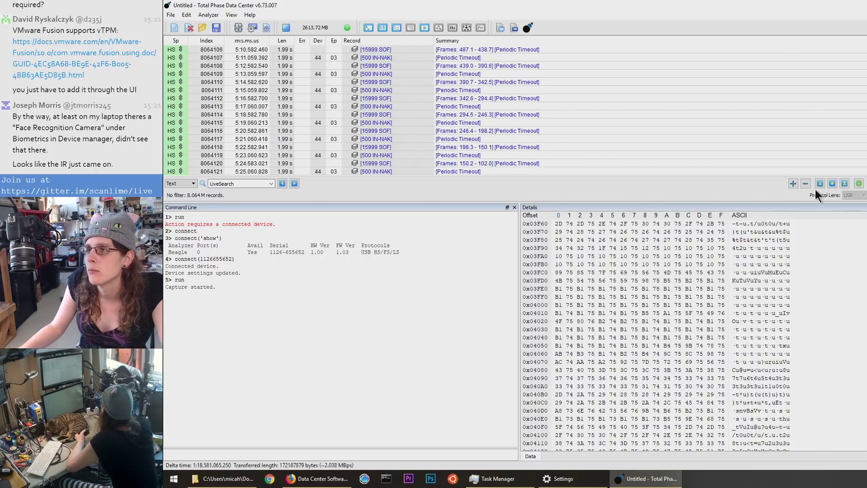
Step: Select a Periodic Timeout record, then start face recognition setup and watch the capture
click(669, 85)
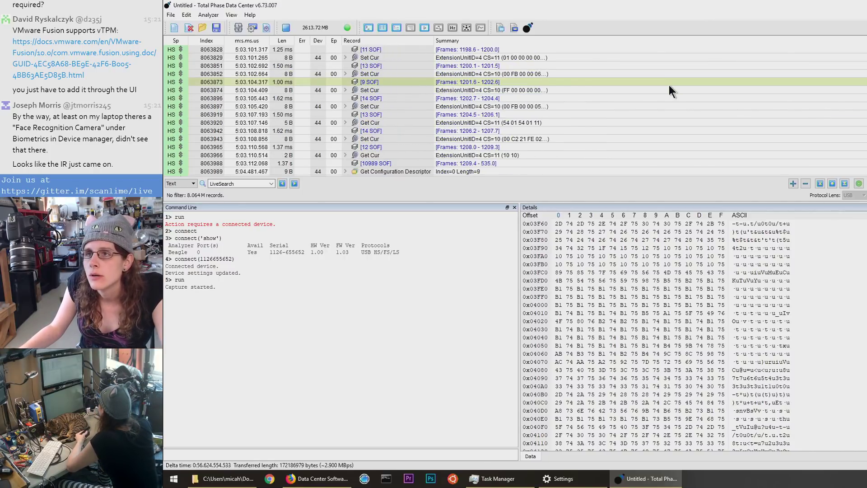
scroll(668, 85, down, 4)
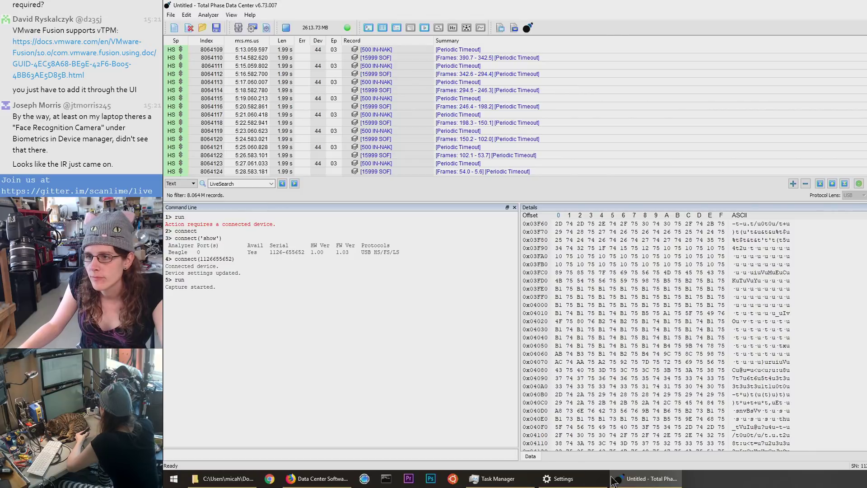
click(582, 481)
drag(853, 353, 521, 122)
click(497, 321)
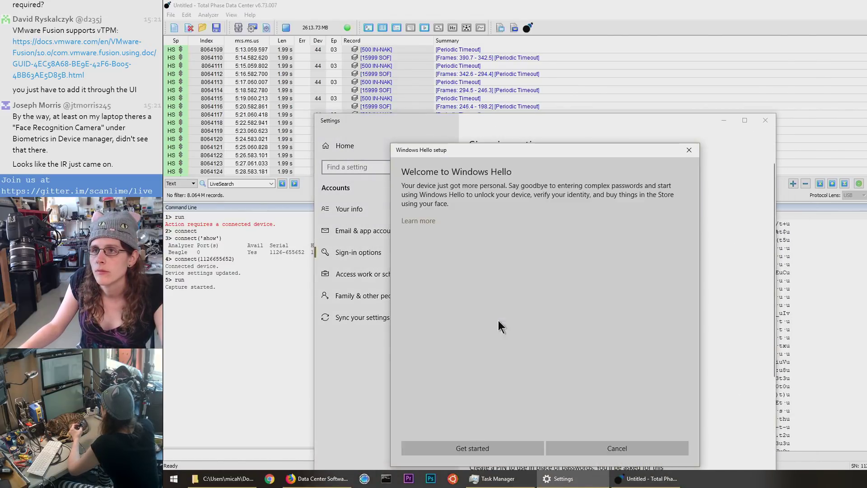
click(522, 446)
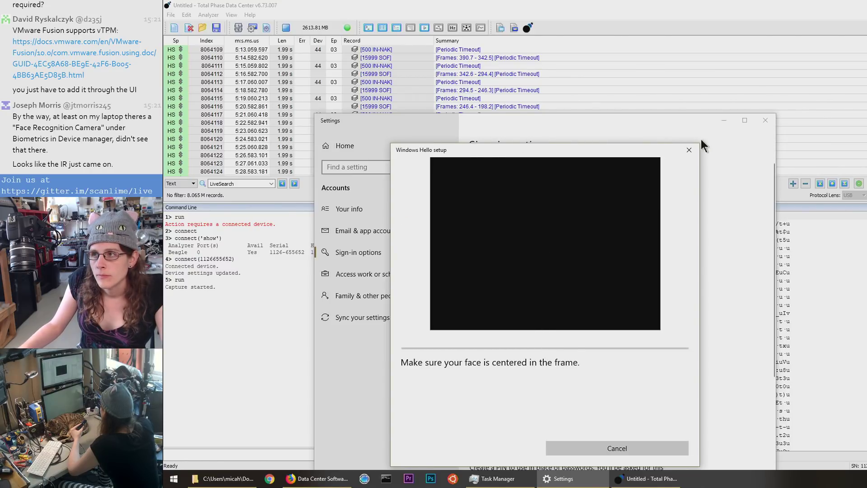
click(865, 149)
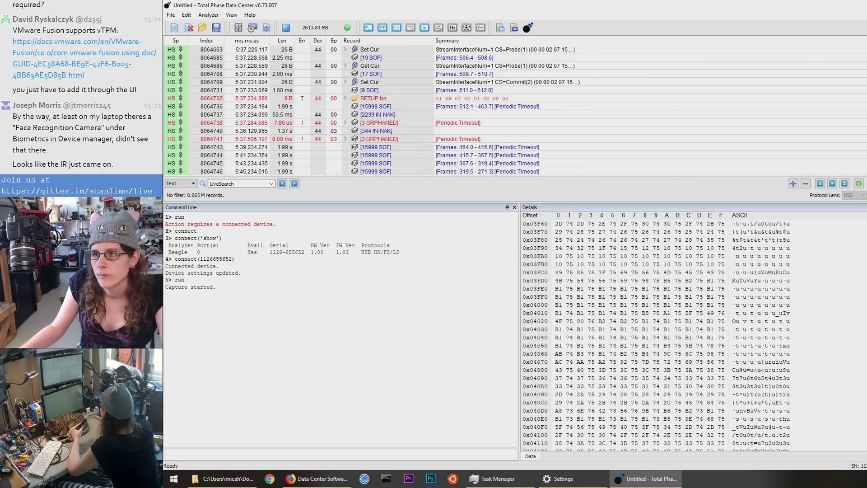
Step: Cancel face setup, start it again, and move the setup and Settings windows aside
click(572, 480)
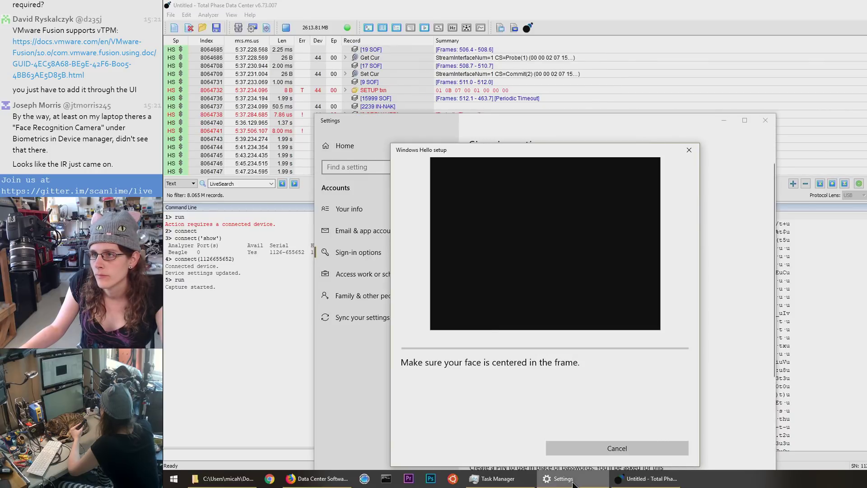
click(596, 448)
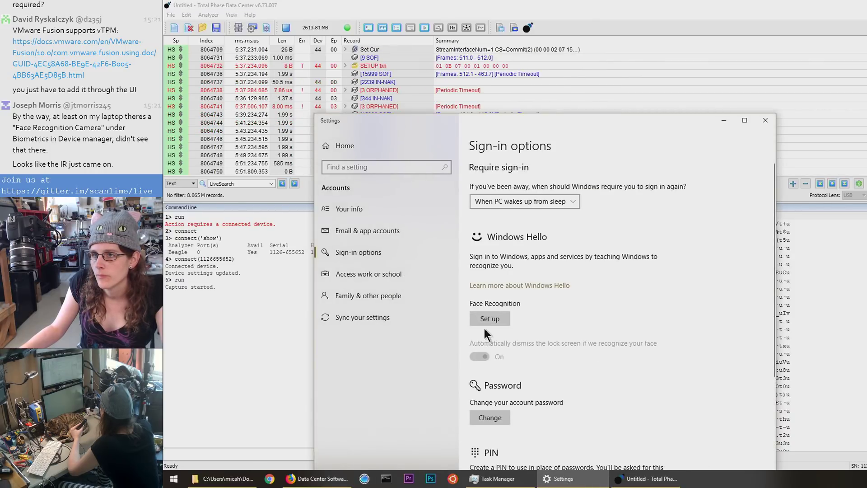
click(488, 322)
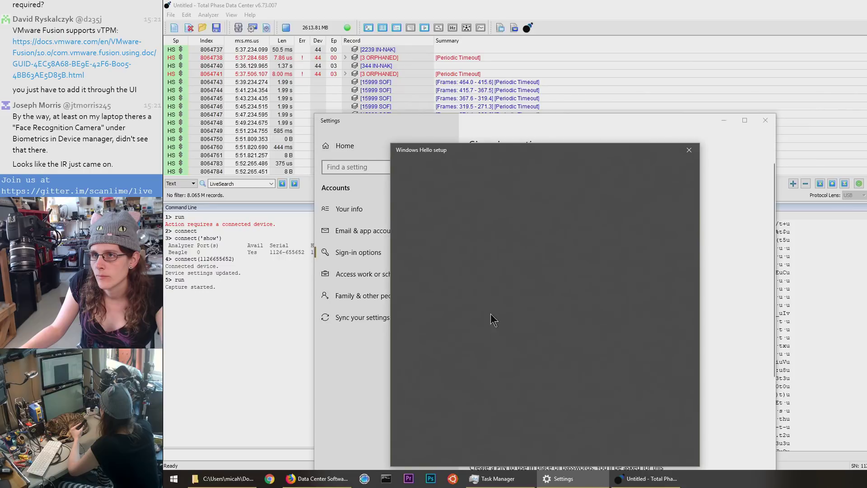
drag(496, 150, 595, 84)
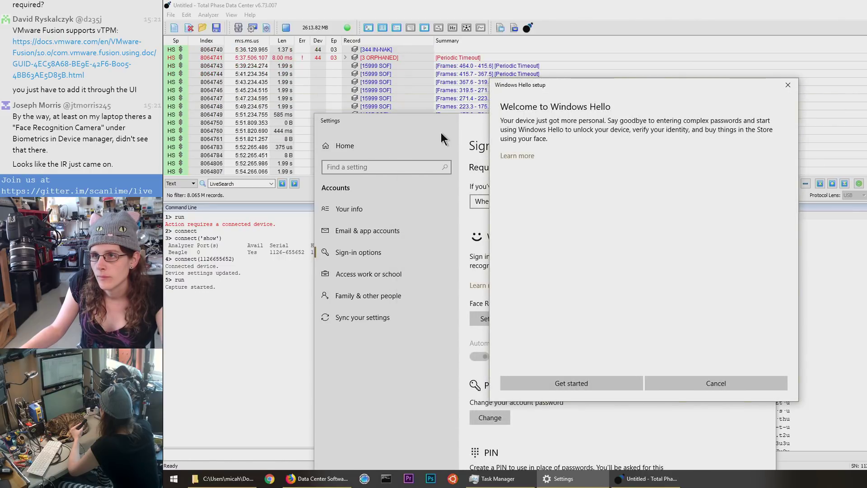
click(558, 383)
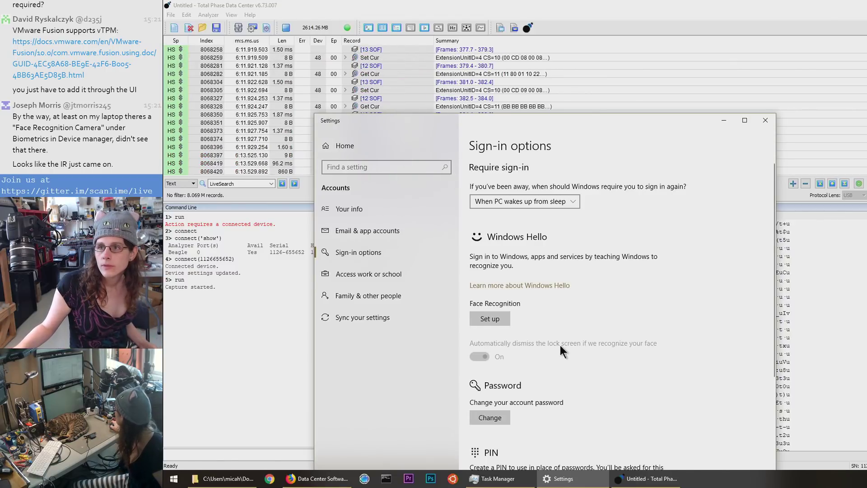
drag(570, 125, 615, 46)
Step: Restart face recognition setup with Get started twice, then check the Data Center capture
click(533, 248)
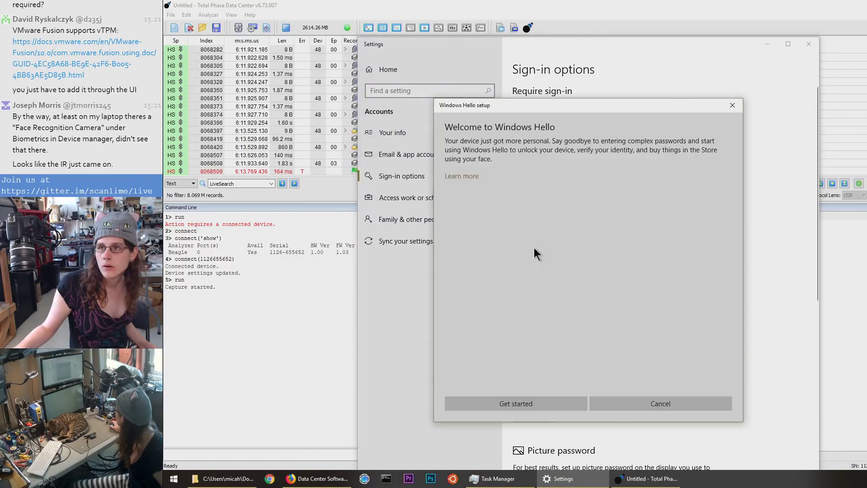
click(511, 403)
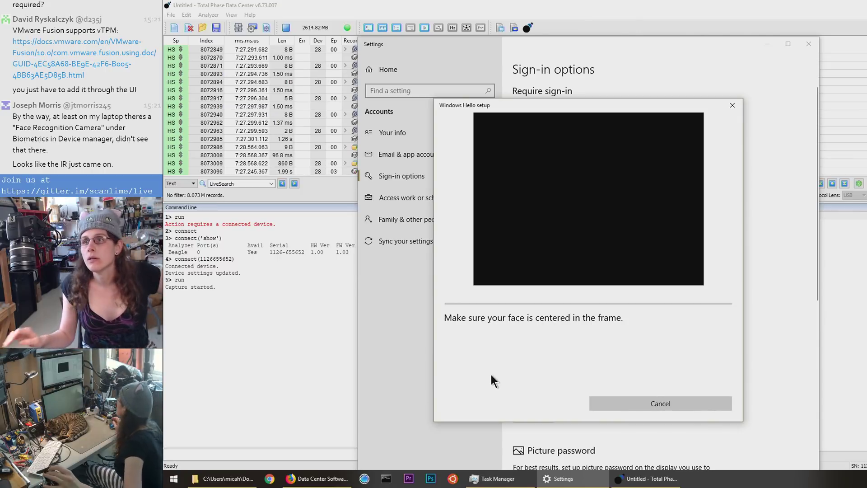
click(532, 242)
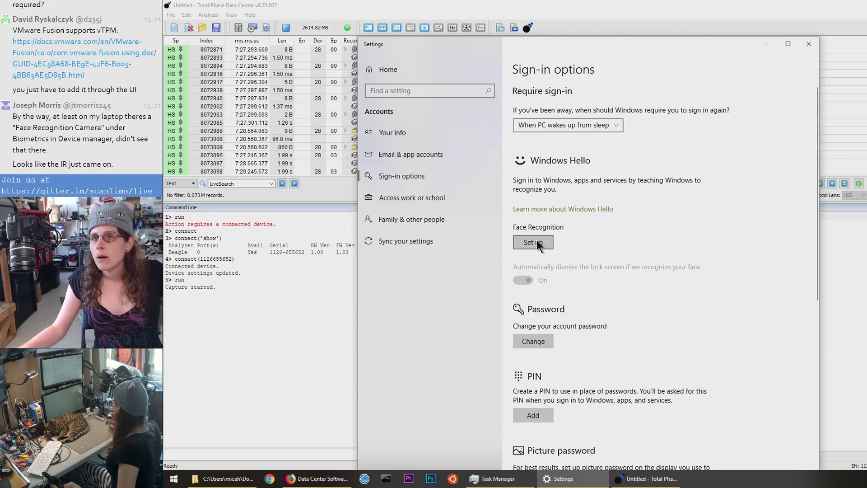
click(535, 405)
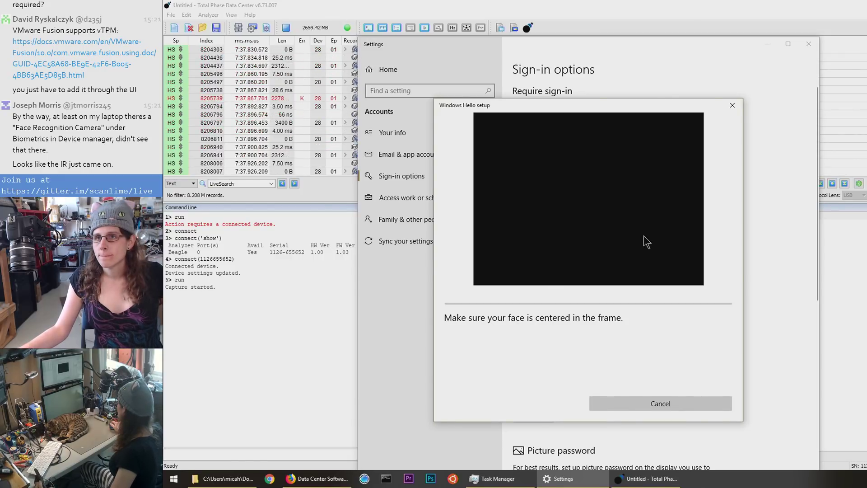
click(406, 7)
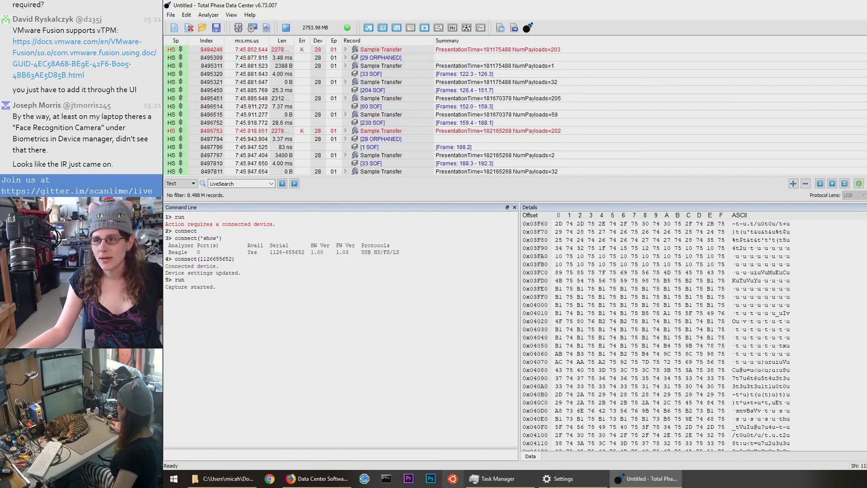
Step: Retry setup until the grayscale IR preview appears, then cancel it and move Settings to the bottom-right
click(587, 484)
click(684, 407)
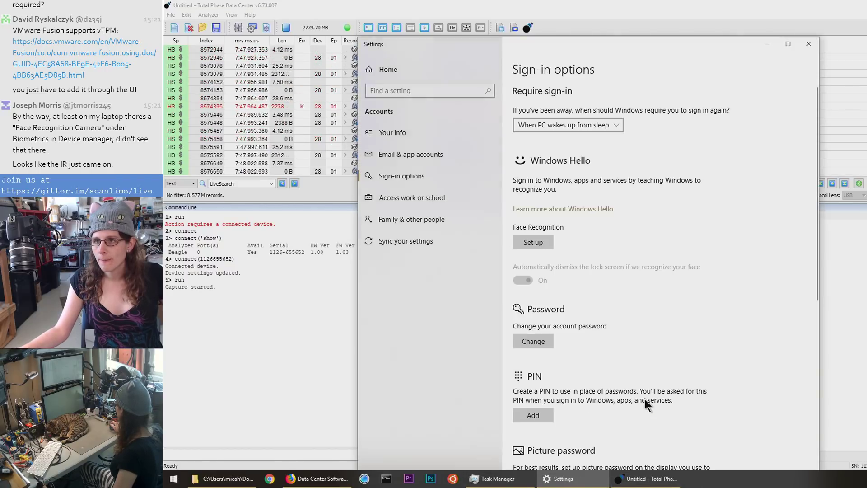
click(527, 244)
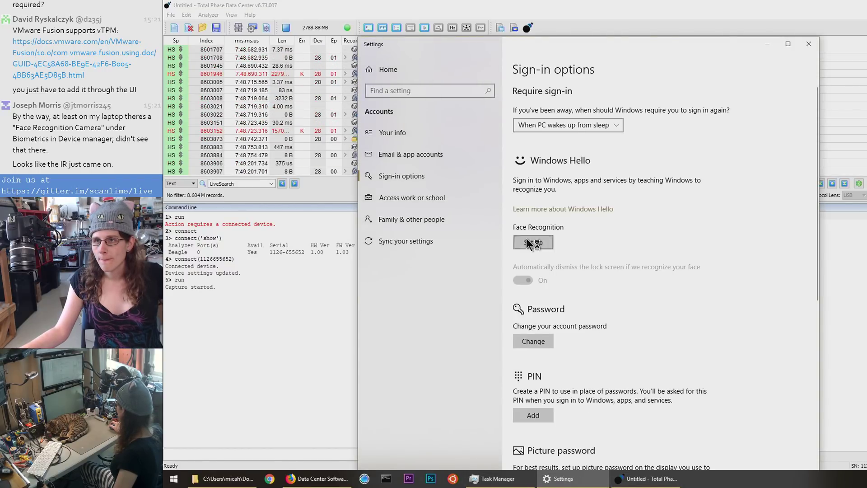
click(524, 404)
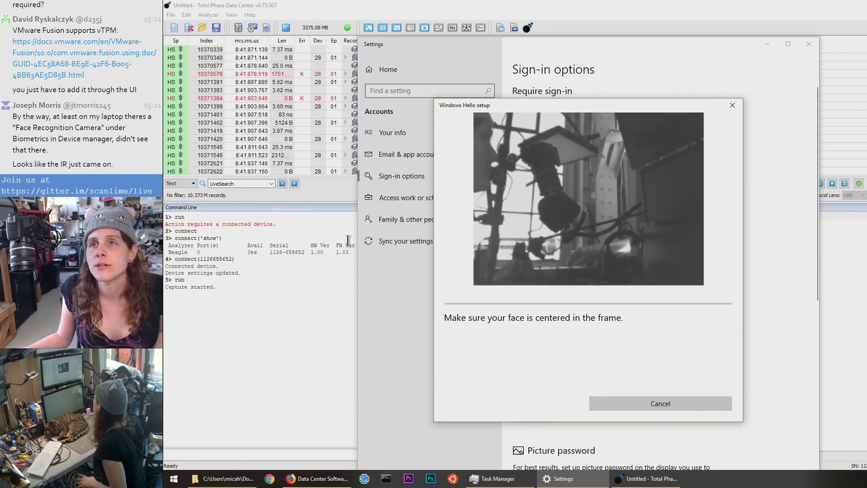
click(624, 403)
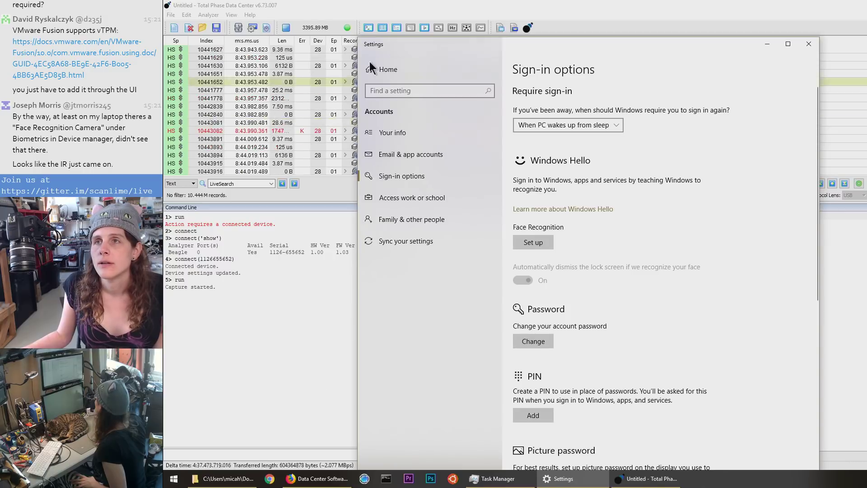
drag(437, 47, 539, 326)
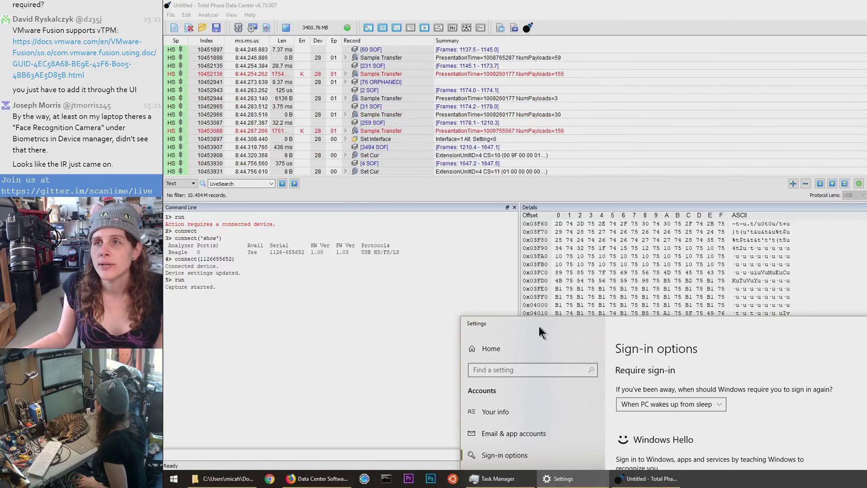
Step: Stop the live USB capture at about 10.454M records using the toolbar Stop button
click(284, 29)
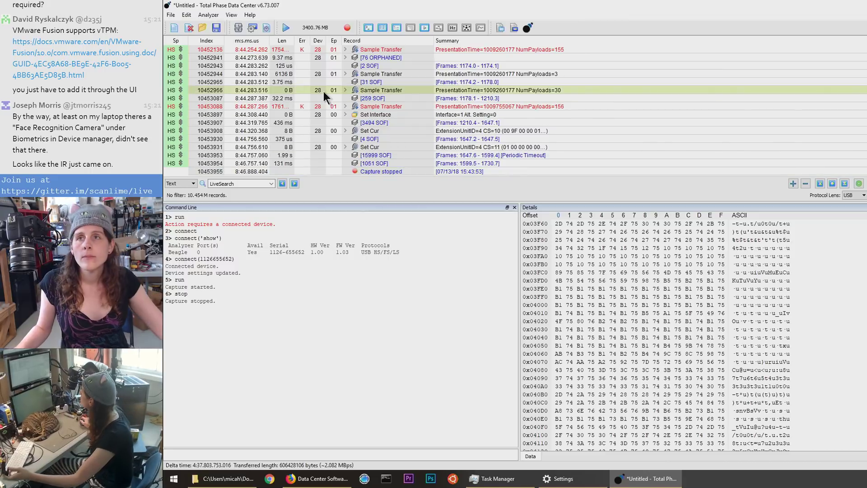
Step: Stop the old capture, clear its records after confirming the discard, and start a fresh capture
click(286, 27)
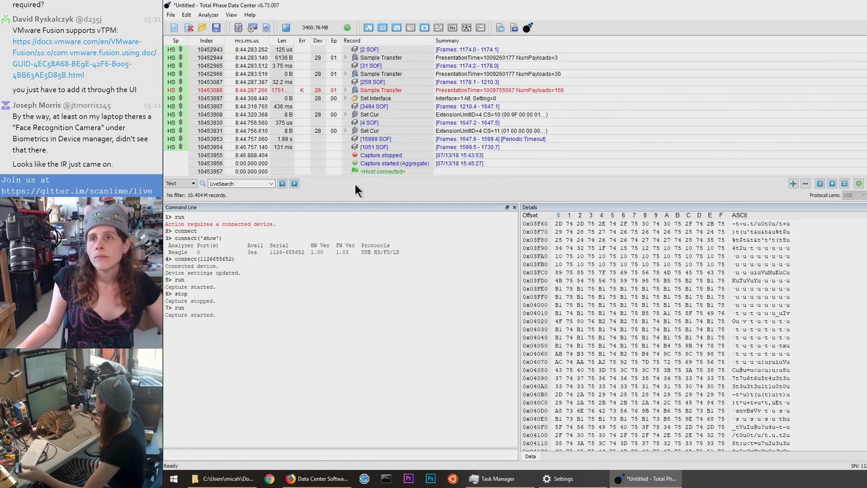
click(389, 80)
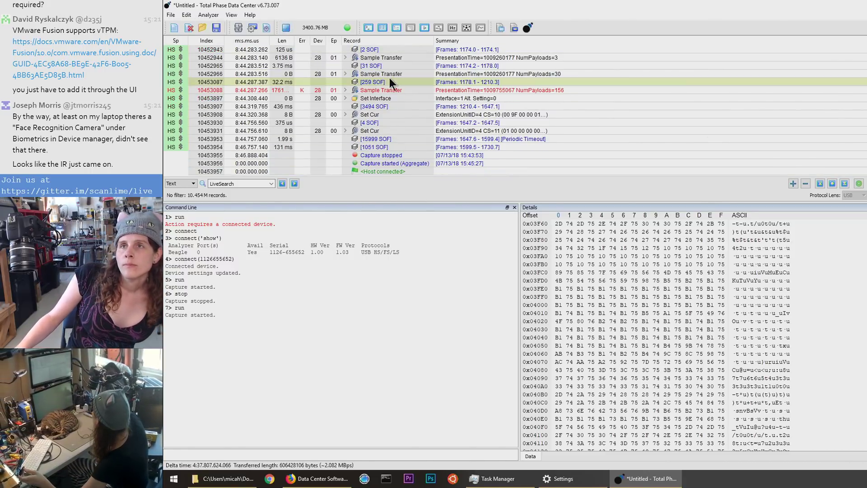
click(188, 28)
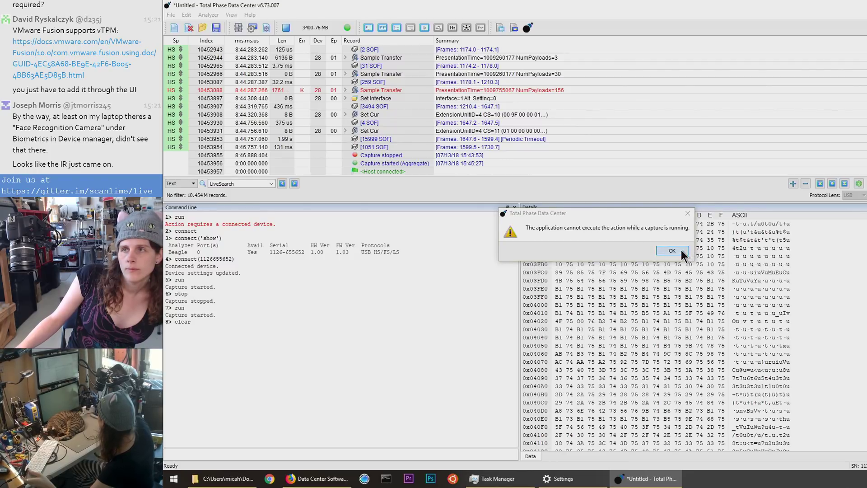
click(672, 250)
click(282, 30)
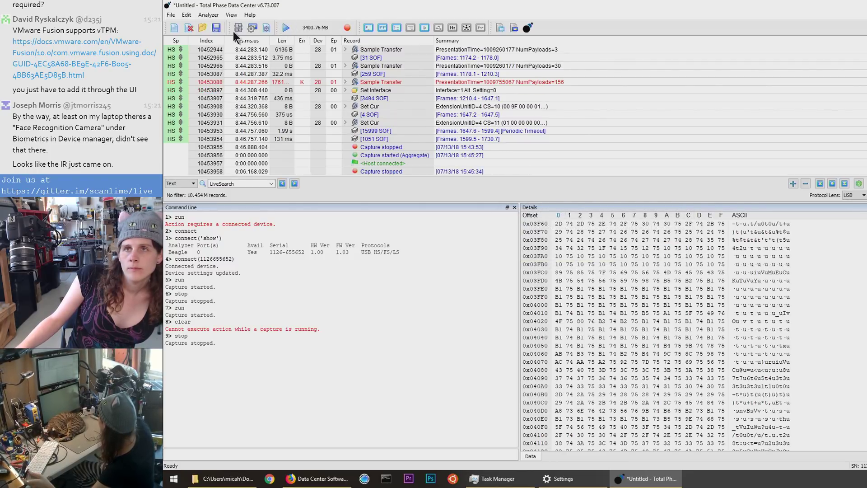
click(189, 28)
click(578, 259)
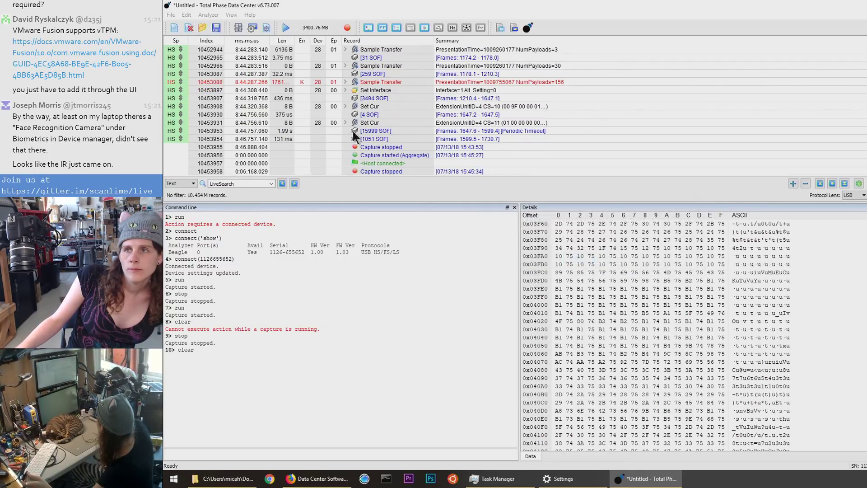
click(189, 28)
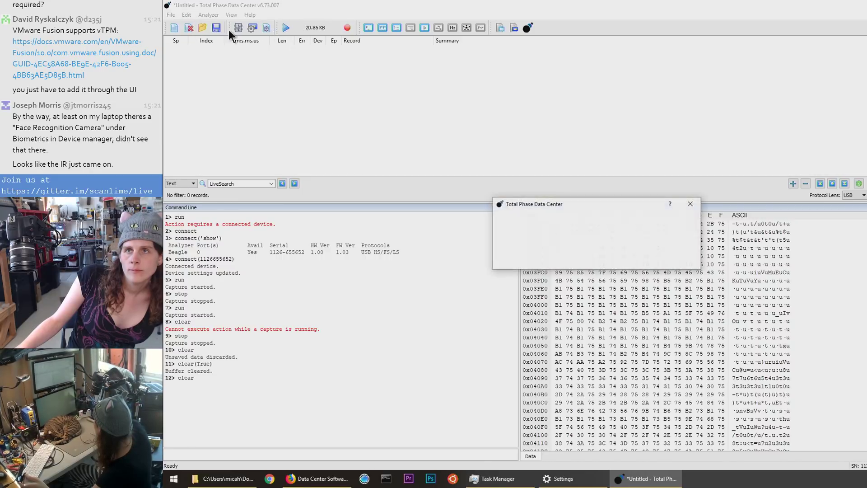
click(566, 256)
click(286, 27)
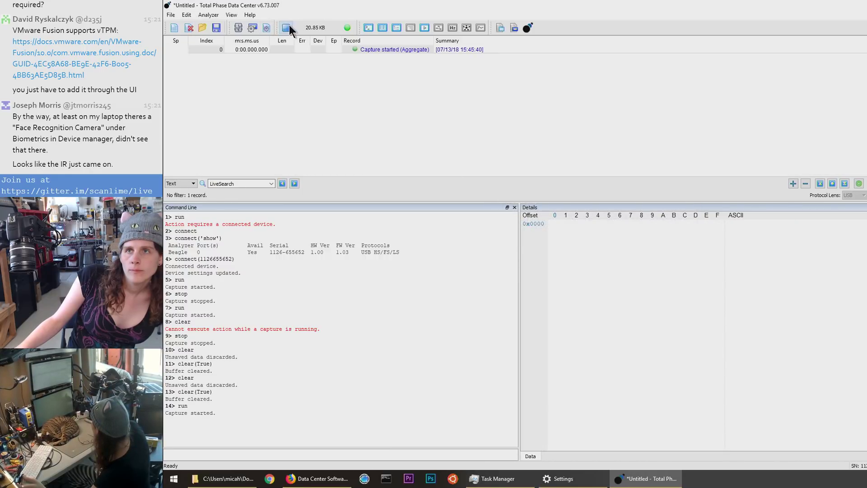
Step: Start Face Recognition setup in Windows sign-in options twice, closing the camera error each time
click(559, 478)
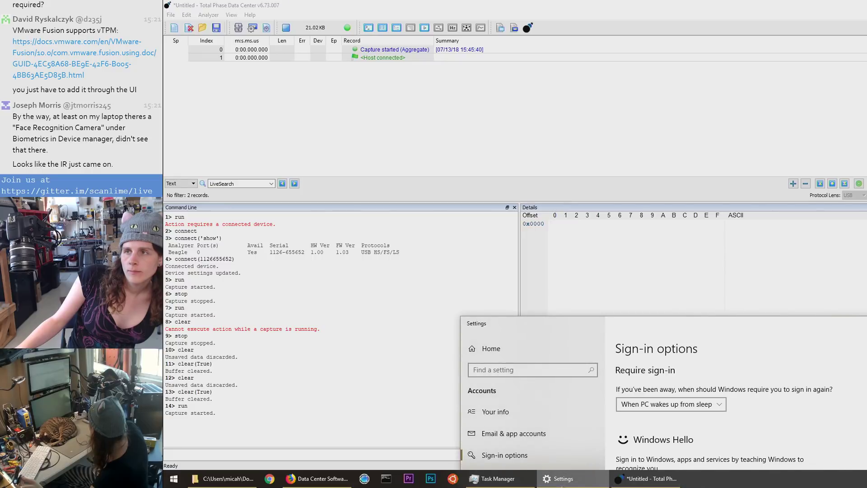
drag(658, 328, 565, 93)
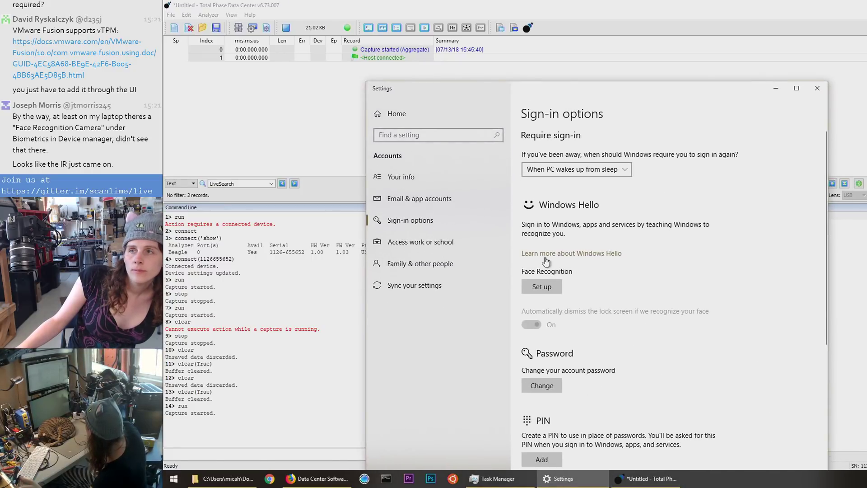
click(541, 285)
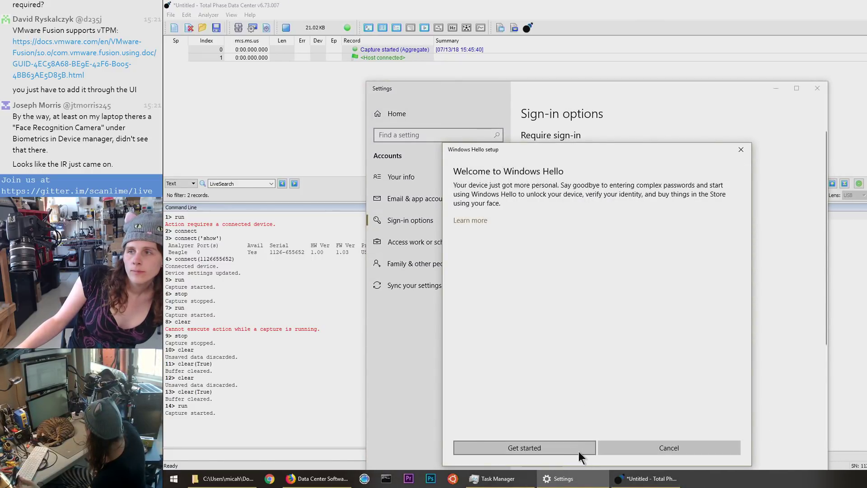
click(577, 448)
click(617, 448)
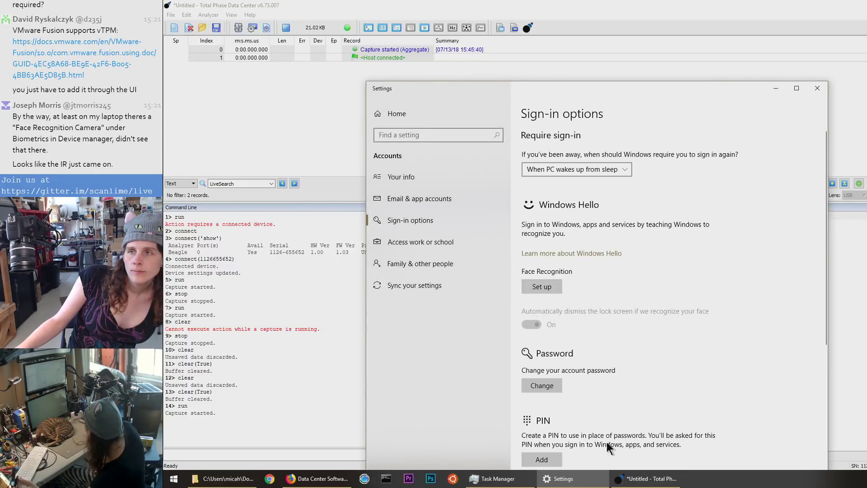
click(548, 285)
click(521, 443)
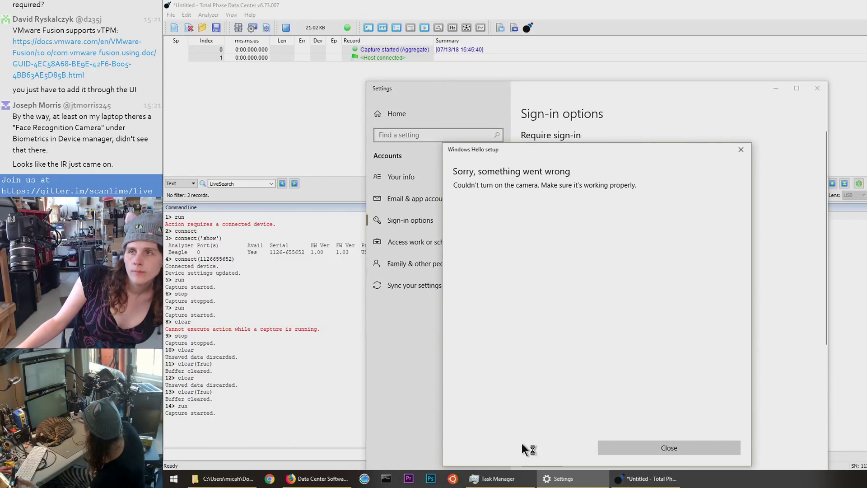
click(623, 449)
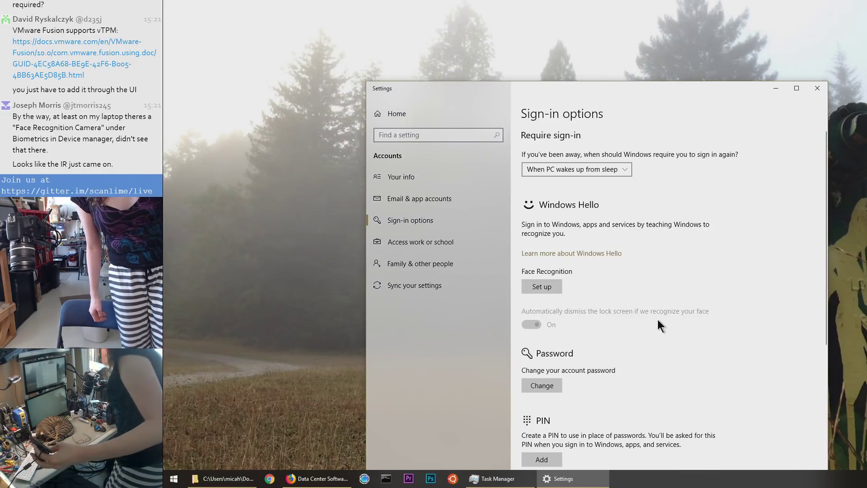
click(542, 286)
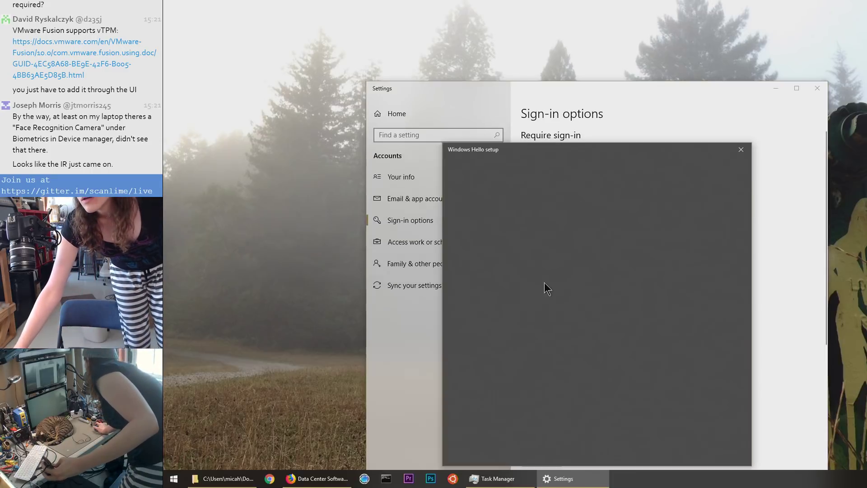
click(550, 449)
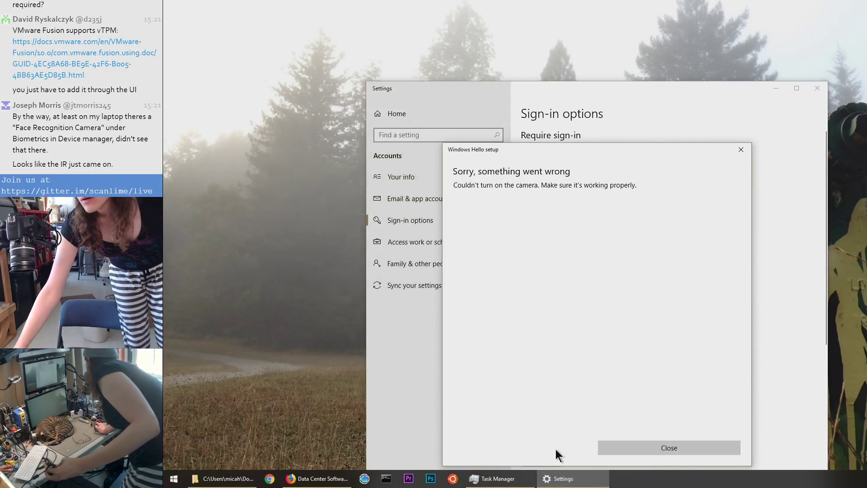
click(671, 445)
drag(717, 89, 776, 90)
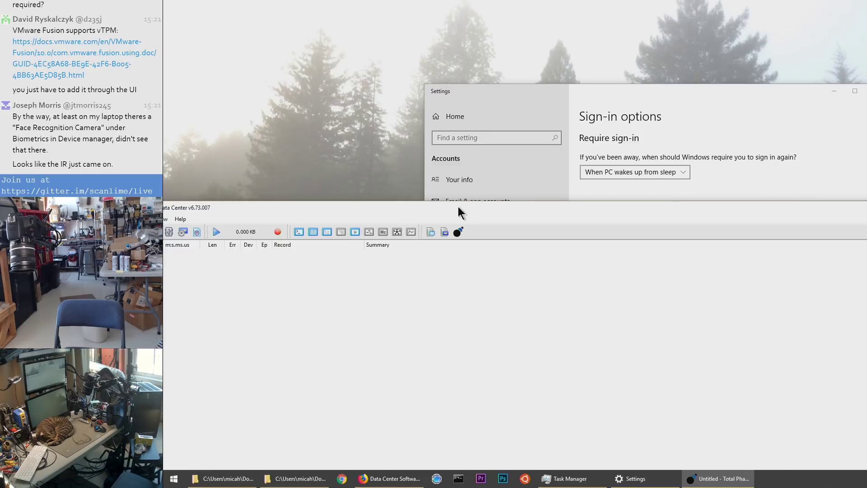
Step: Maximize Data Center, dismiss the no-device warning, connect the Beagle analyzer and run the capture
double_click(458, 207)
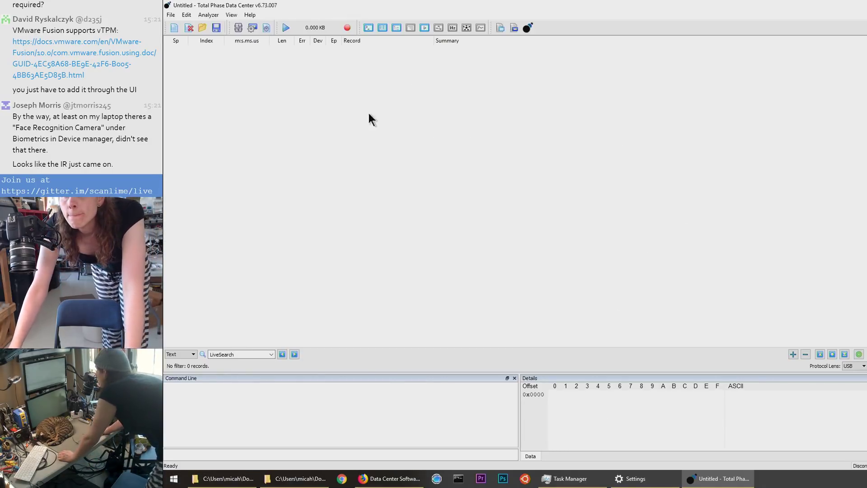
click(285, 27)
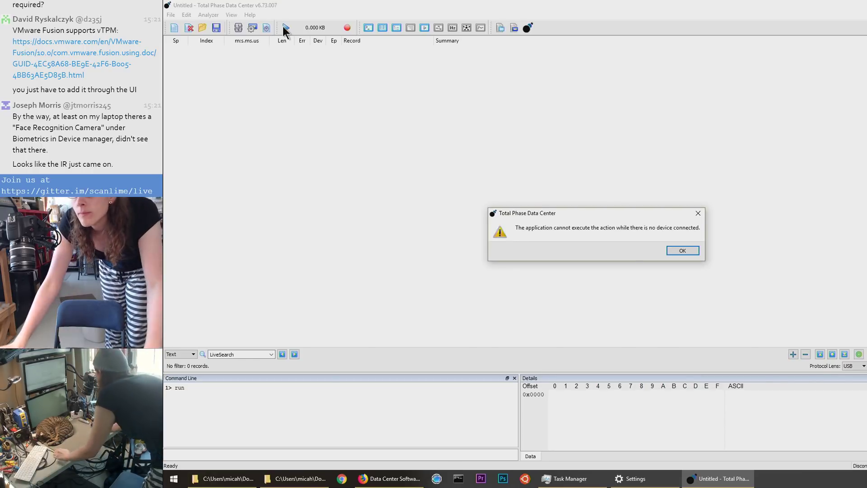
click(682, 250)
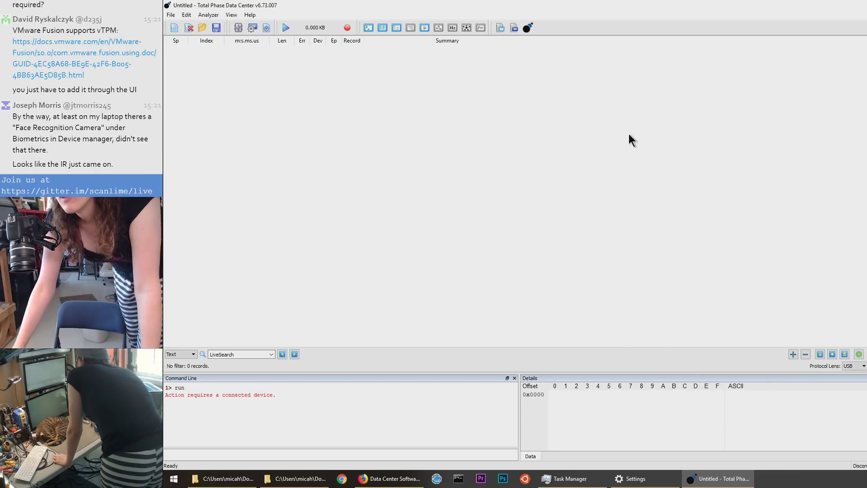
click(239, 28)
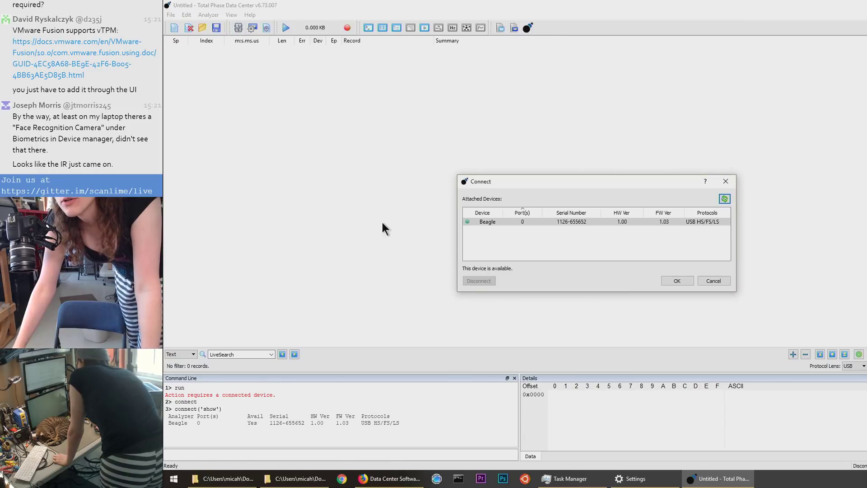
double_click(515, 221)
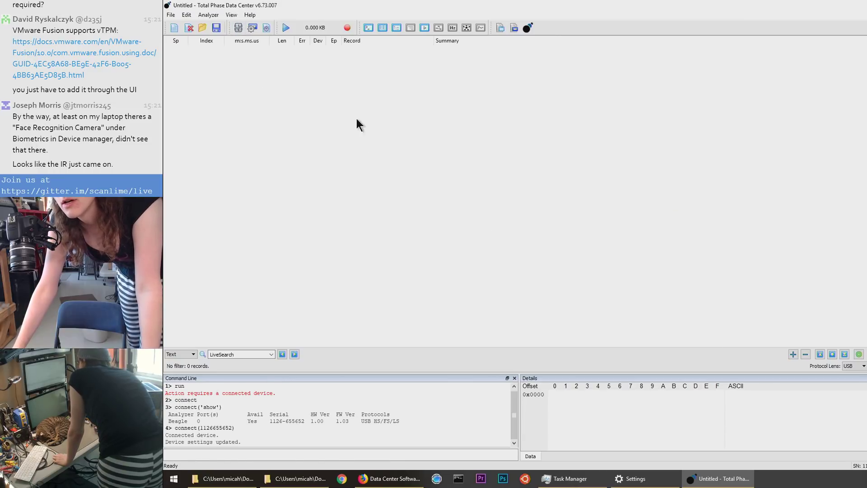
click(282, 28)
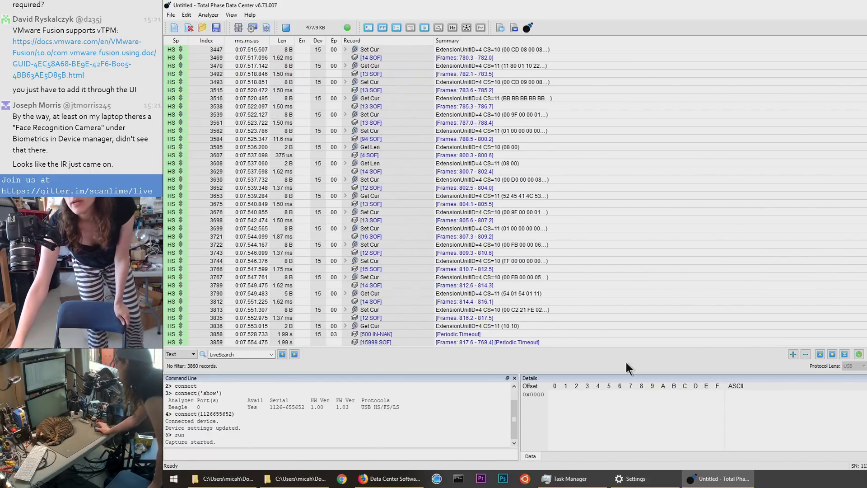
click(632, 478)
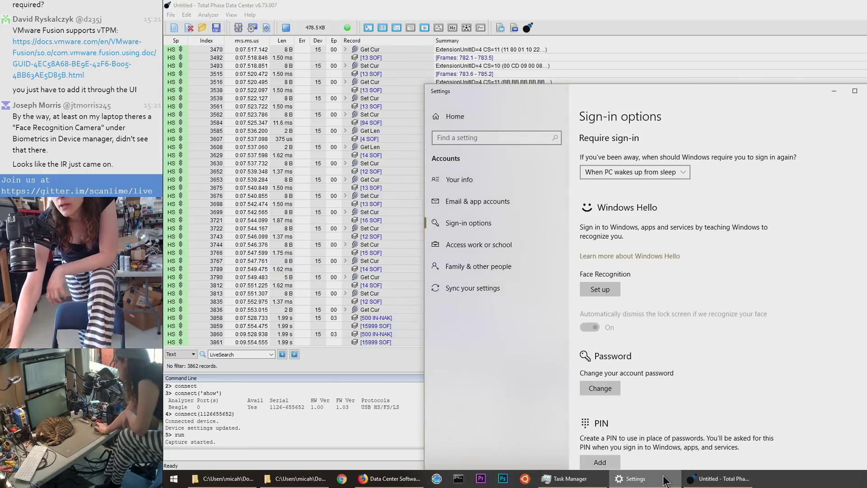
click(606, 291)
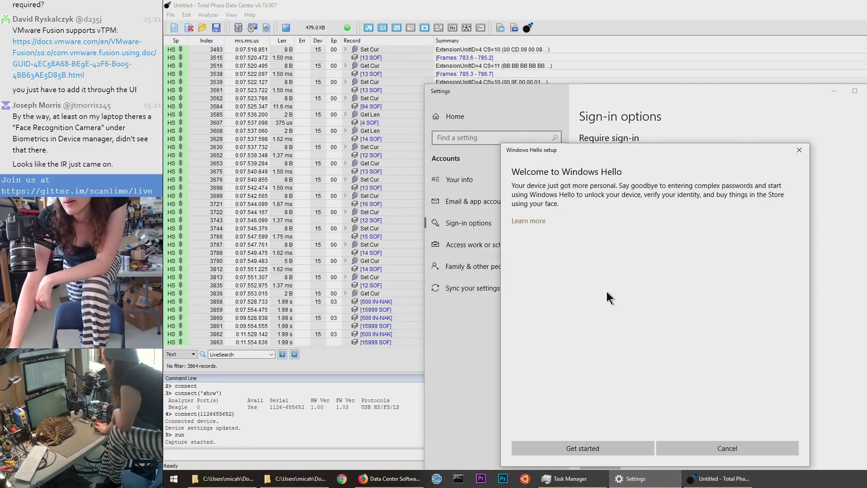
click(633, 454)
key(Return)
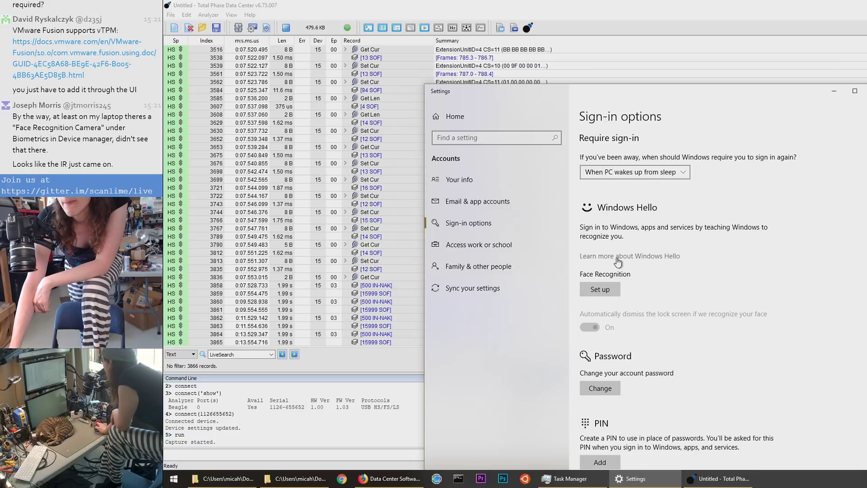
click(605, 291)
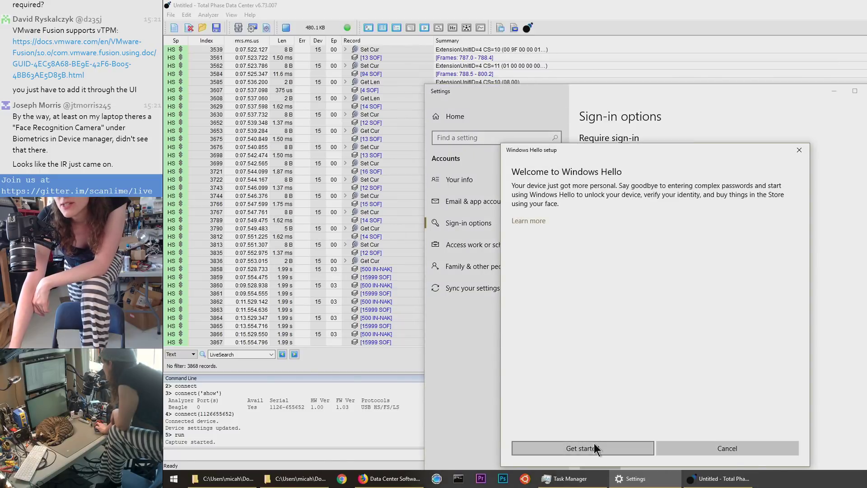
click(594, 444)
click(674, 447)
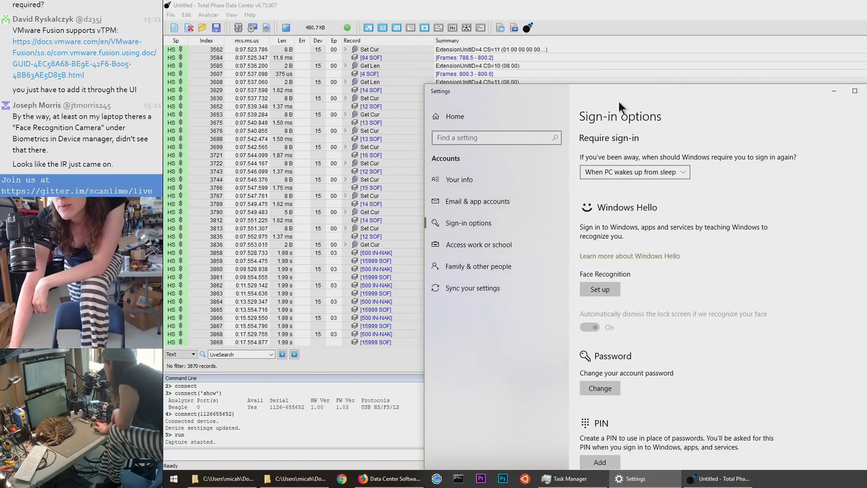
drag(790, 91, 821, 418)
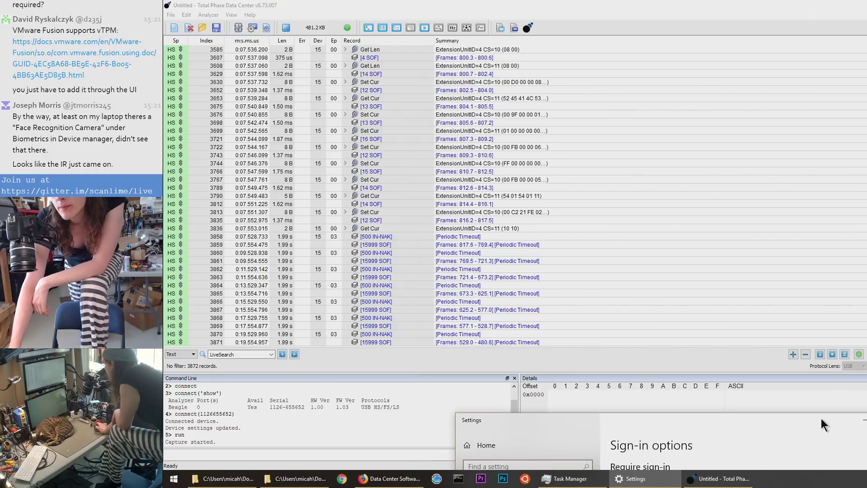
click(174, 479)
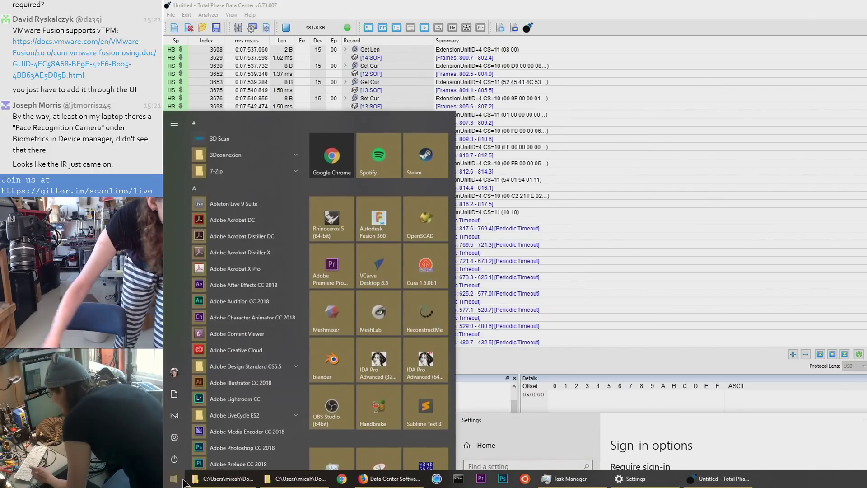
click(183, 481)
text(camera)
key(Return)
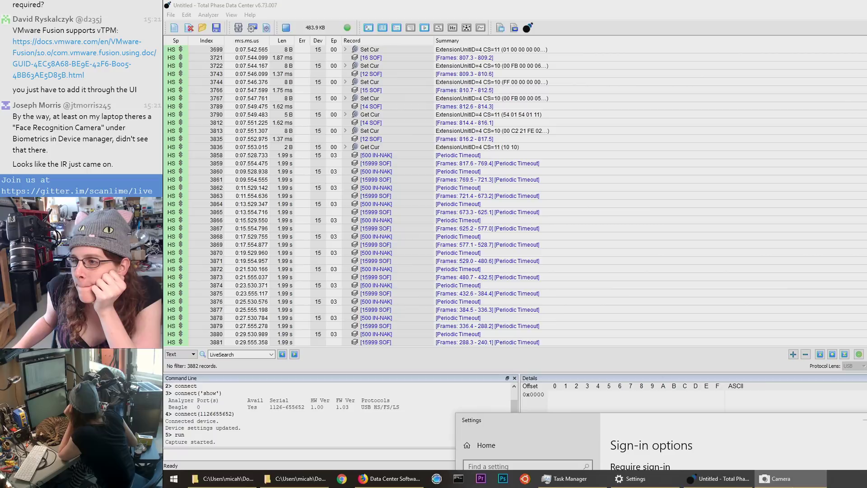
Step: Bring Camera forward, restore and move its window off the capture list, then close it
click(793, 483)
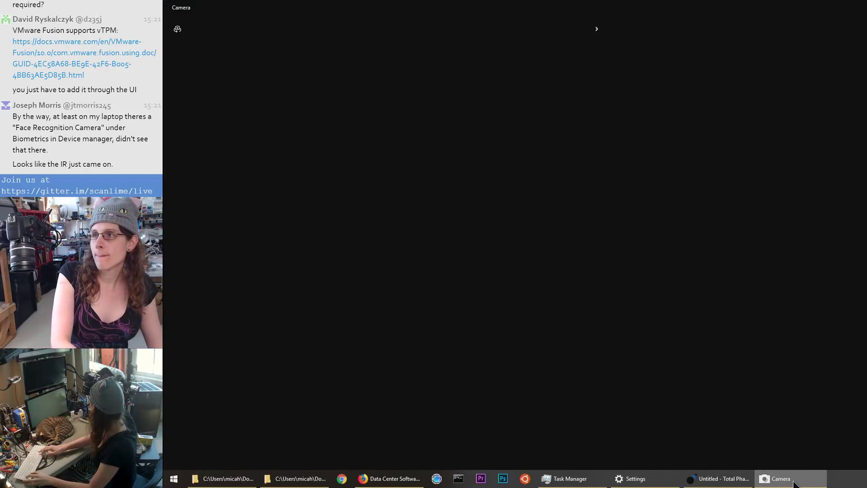
double_click(612, 5)
drag(575, 32, 662, 41)
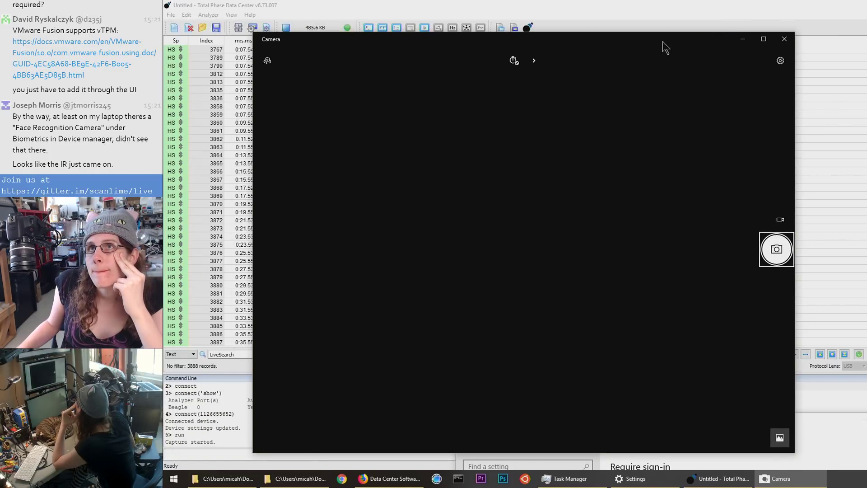
click(784, 39)
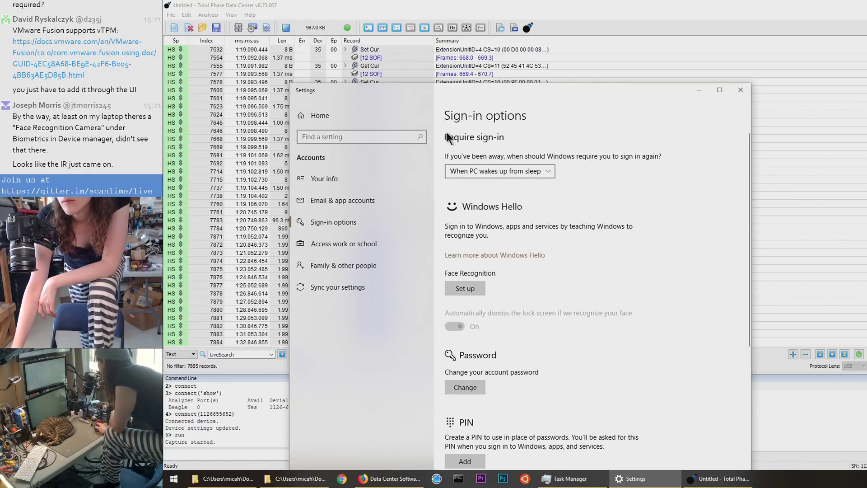
Step: Launch Face Recognition setup, begin Windows Hello enrollment, and move its dialog up-left
click(467, 290)
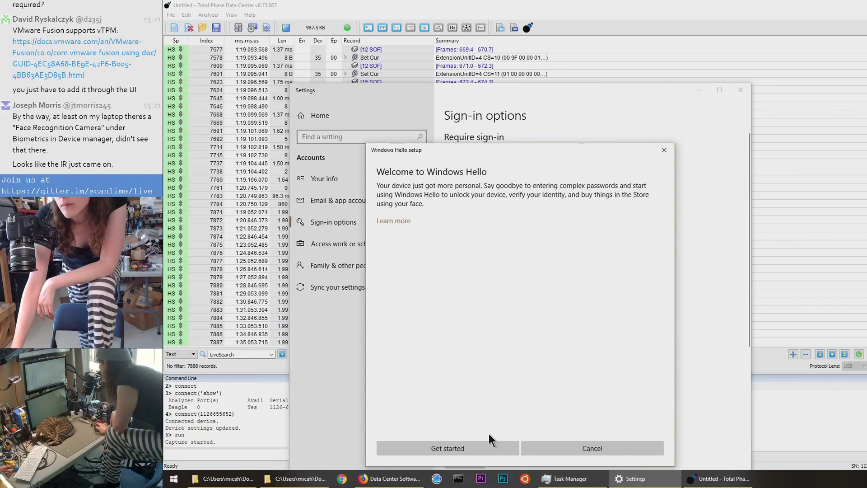
click(482, 448)
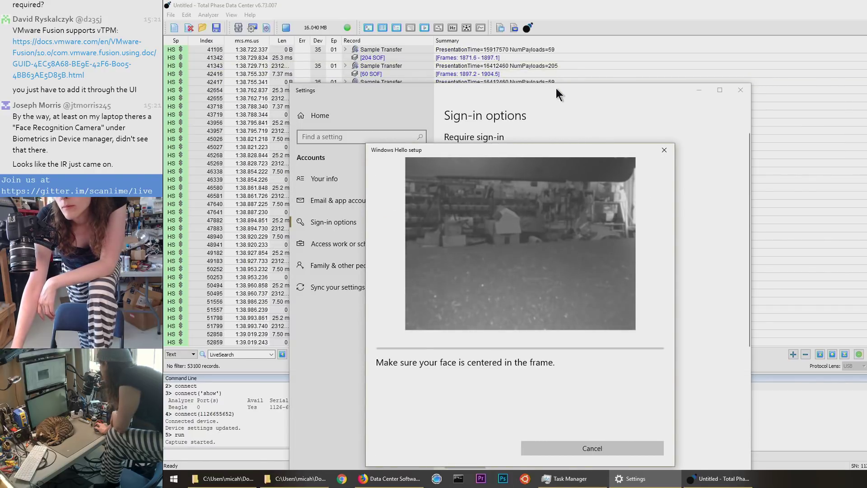
drag(623, 139, 592, 77)
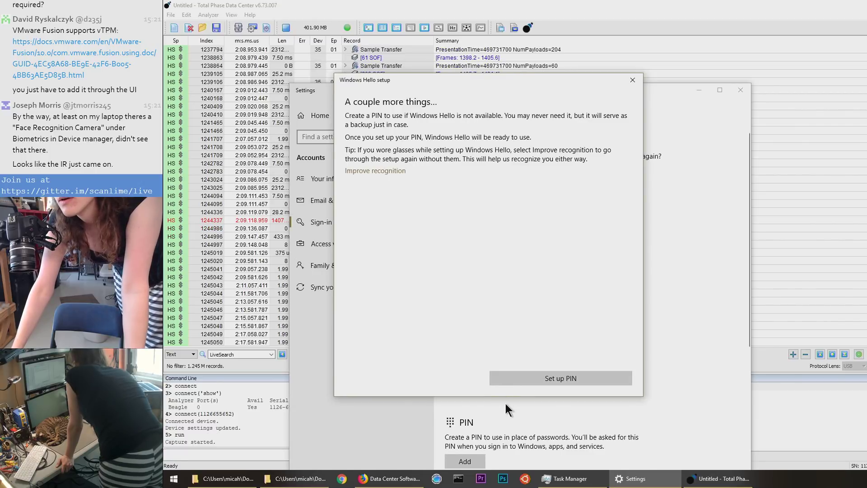
Step: Run the Improve recognition rescan after the face scan, then continue to Set up PIN
click(399, 177)
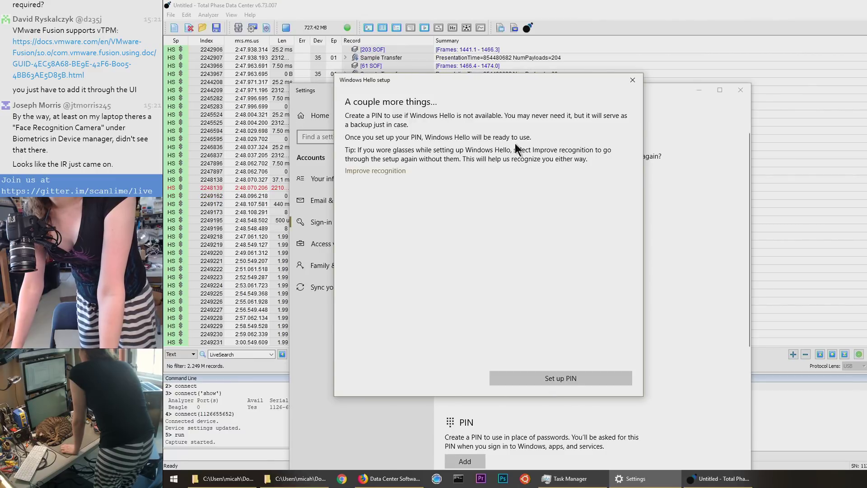
click(565, 376)
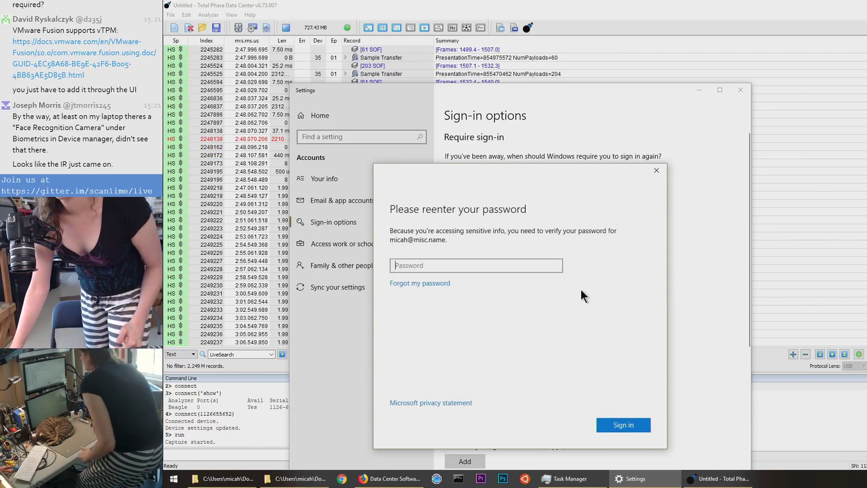
Step: Close the password re-entry prompt, drag Settings down, and bring the capture list forward
click(658, 175)
scroll(581, 187, down, 3)
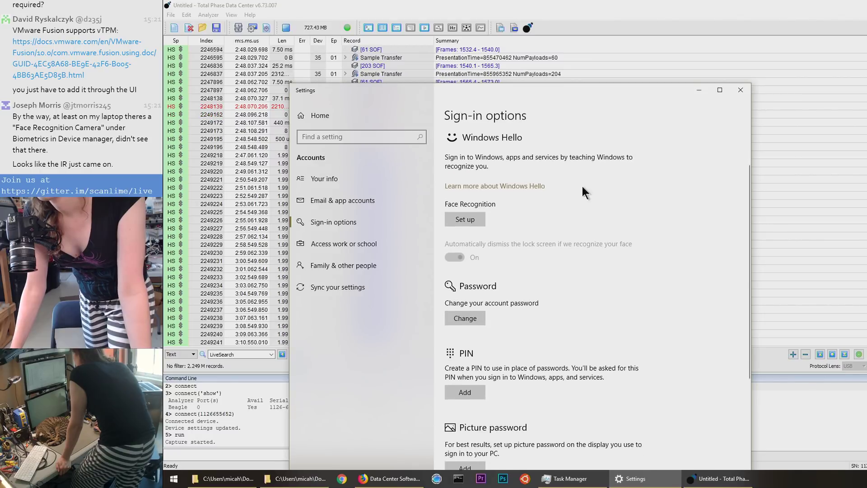
scroll(565, 150, up, 3)
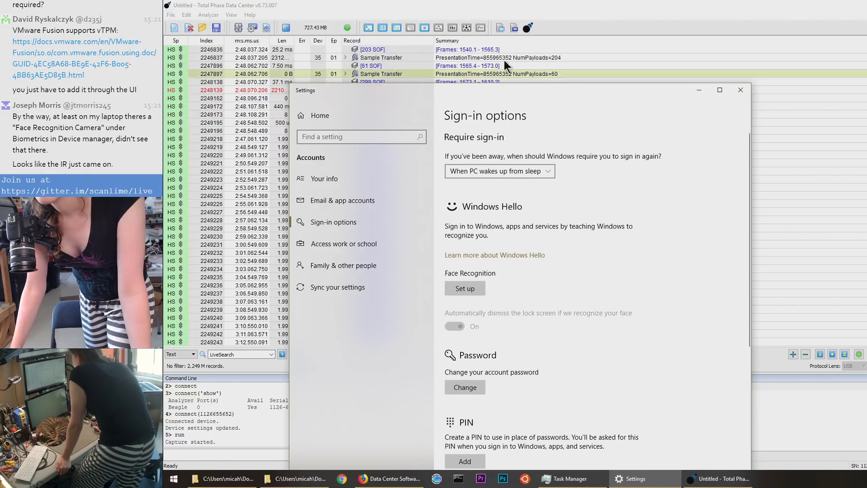
drag(499, 92, 593, 456)
click(678, 225)
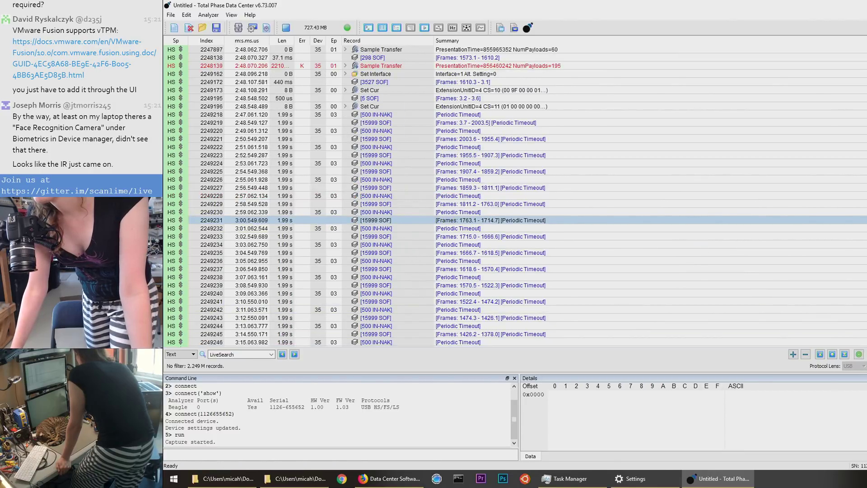
Step: Expand Sample Transfer 2218091, select Payload Transfer 2218138, and enlarge the hex Details pane
scroll(515, 196, down, 1)
scroll(514, 196, up, 20)
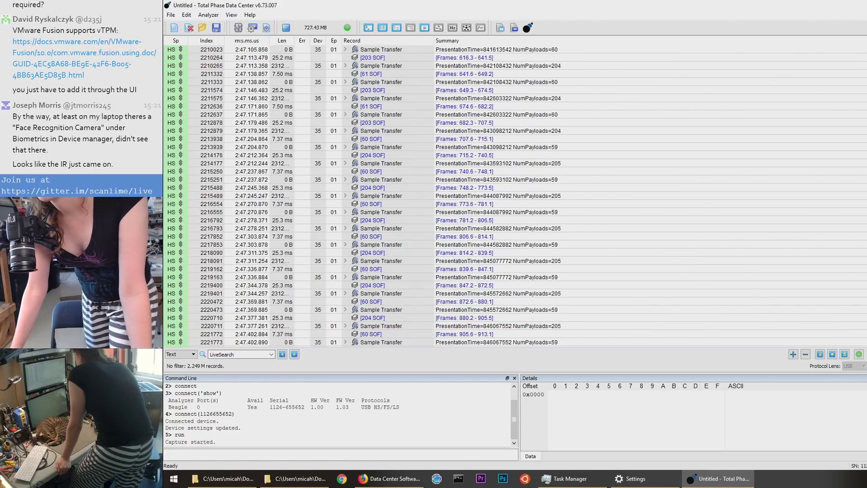
click(524, 244)
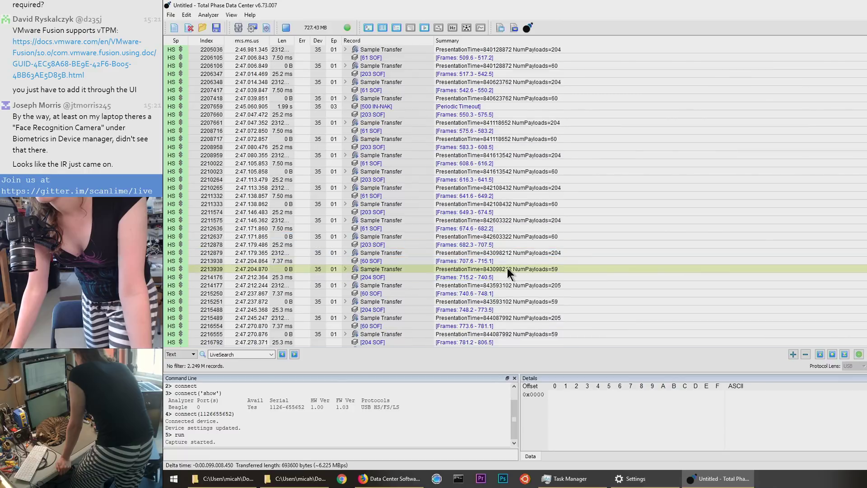
scroll(507, 267, down, 4)
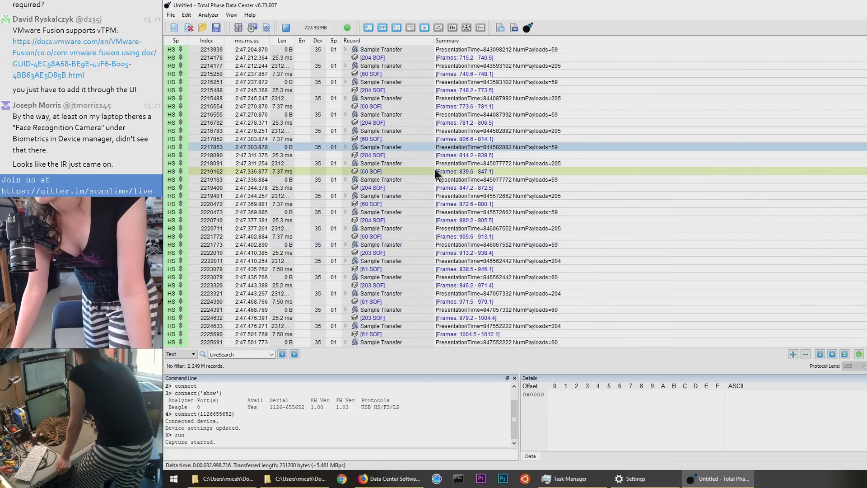
click(345, 163)
click(583, 244)
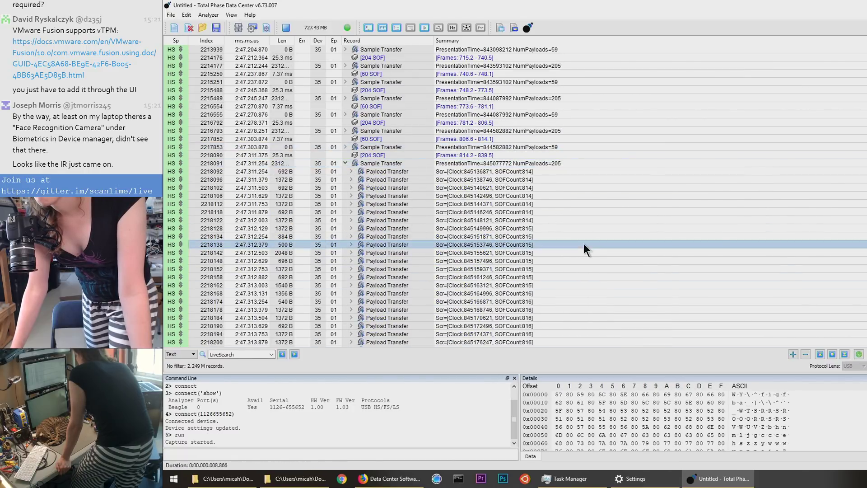
scroll(663, 244, up, 5)
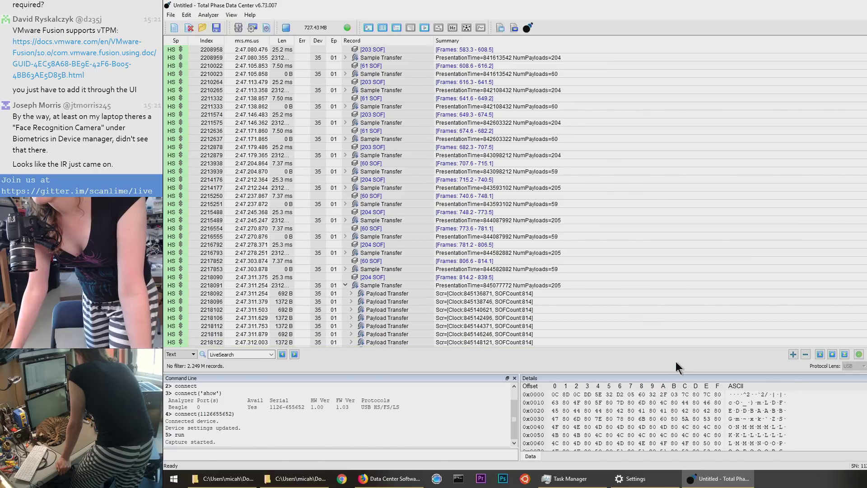
drag(673, 373, 670, 158)
scroll(616, 121, up, 7)
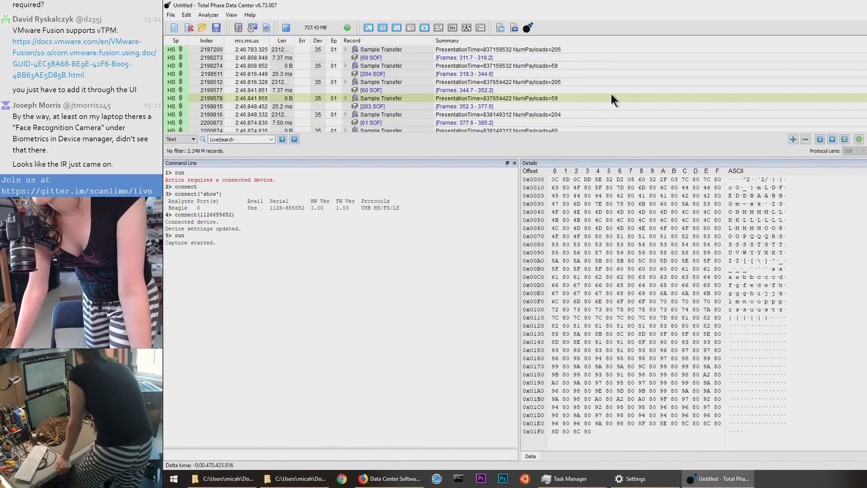
Step: Compare Sample Transfer rows 2194360, 2185442 and 2182582, ending on record 2181524
click(610, 95)
scroll(611, 94, up, 5)
click(611, 94)
click(611, 93)
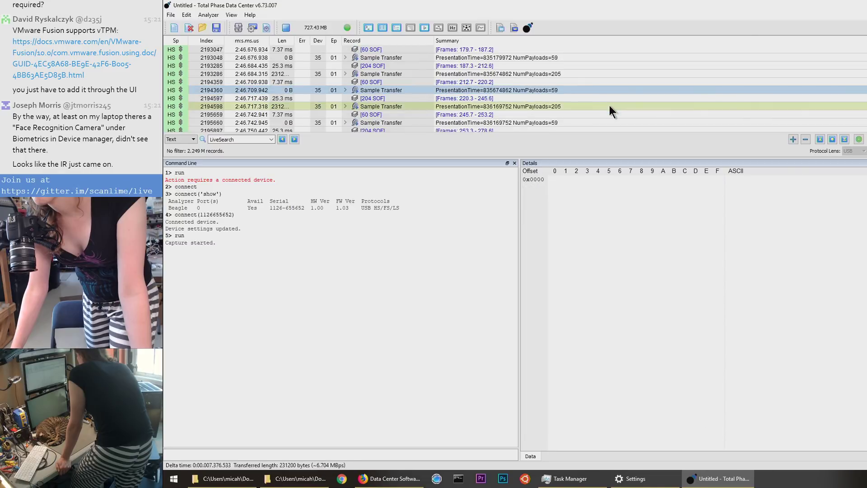
click(609, 104)
scroll(609, 105, up, 5)
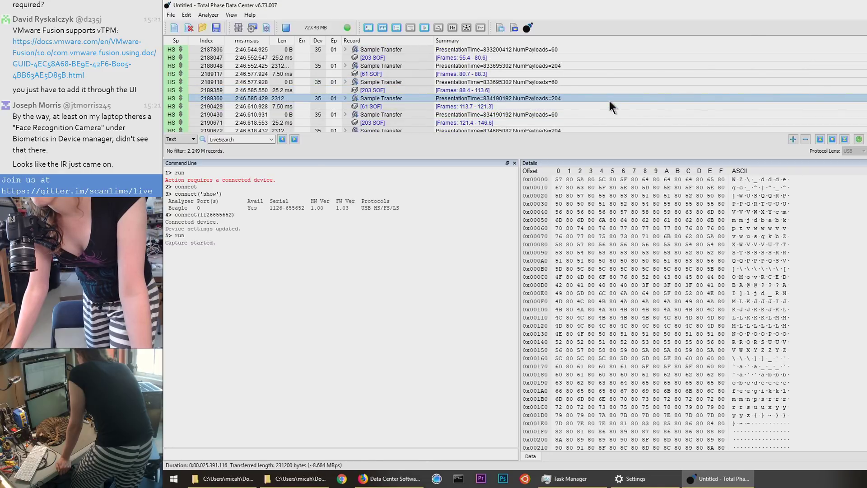
scroll(608, 113, up, 2)
scroll(608, 114, up, 2)
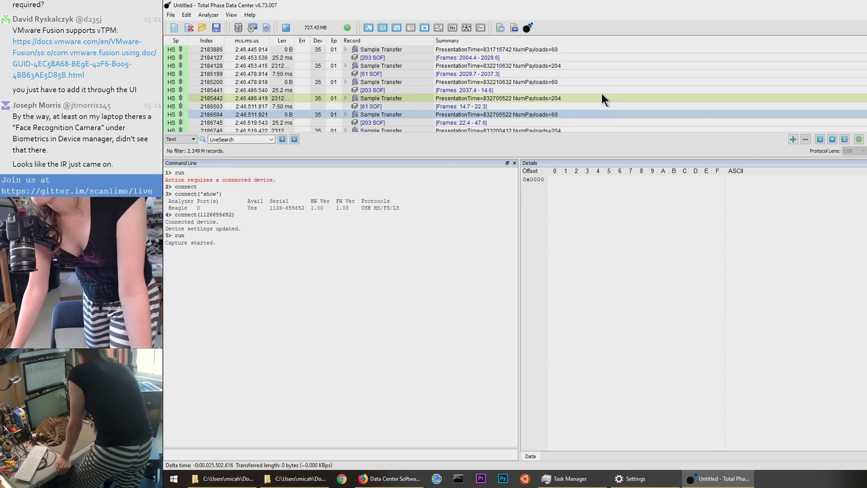
click(602, 97)
scroll(601, 97, up, 5)
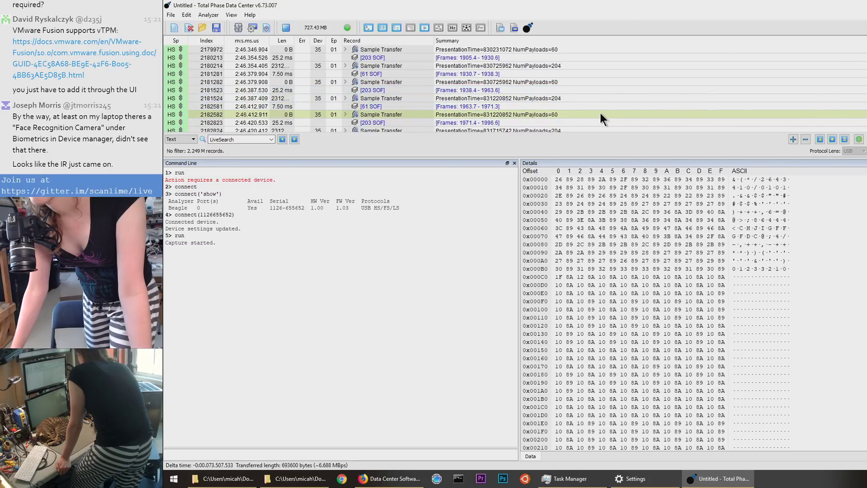
click(599, 114)
click(601, 97)
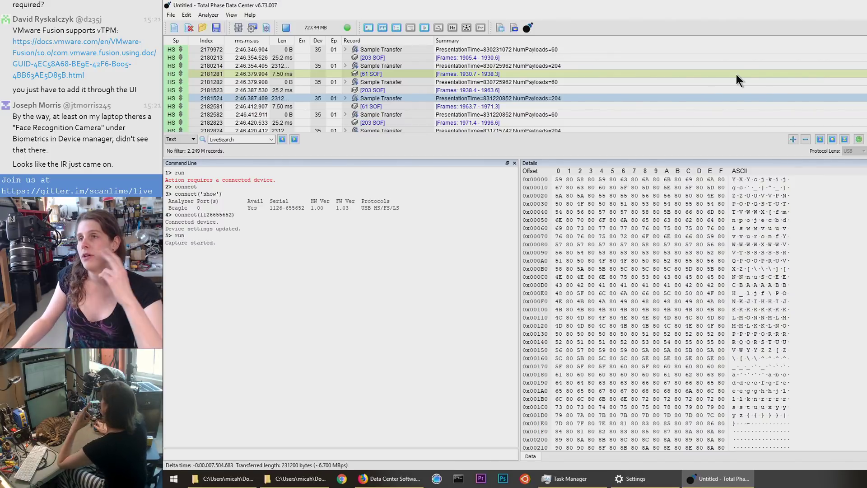
Step: Scroll through the full hex dump of transfer 2181524 in the Details pane
click(855, 256)
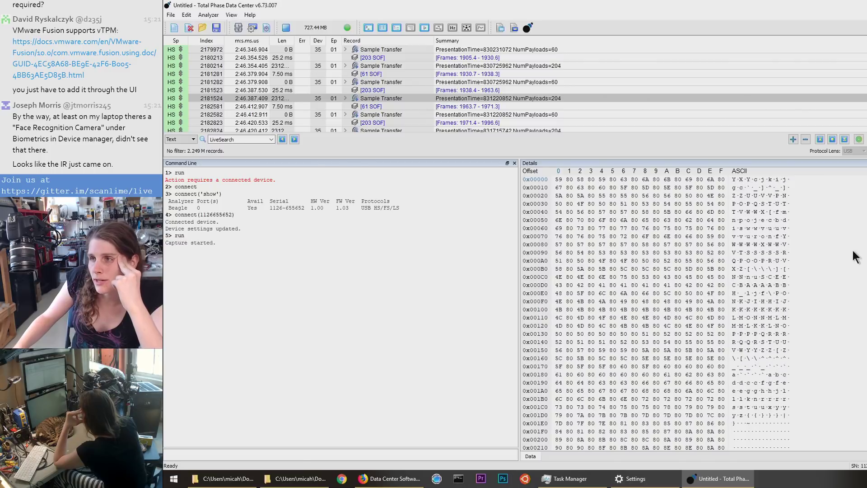
scroll(856, 257, down, 20)
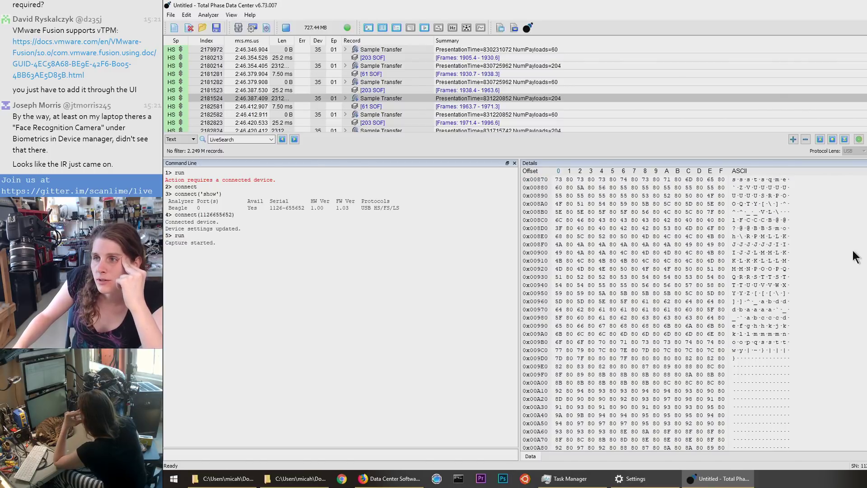
scroll(855, 256, down, 20)
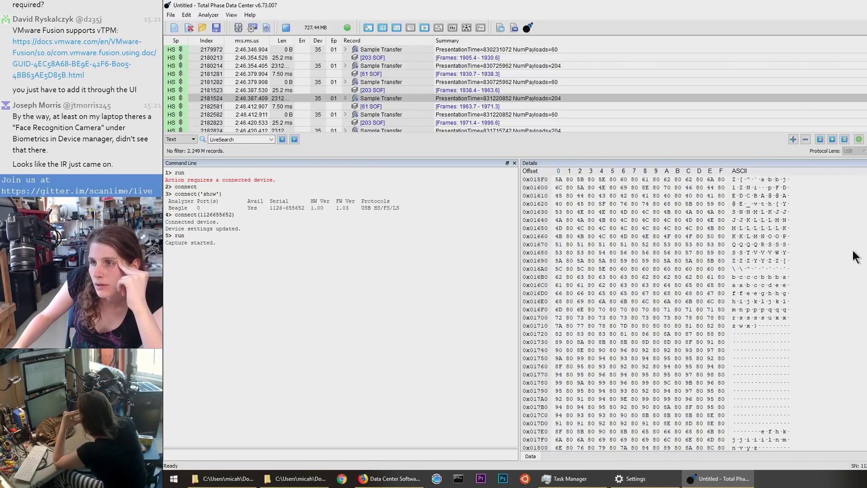
scroll(862, 240, down, 14)
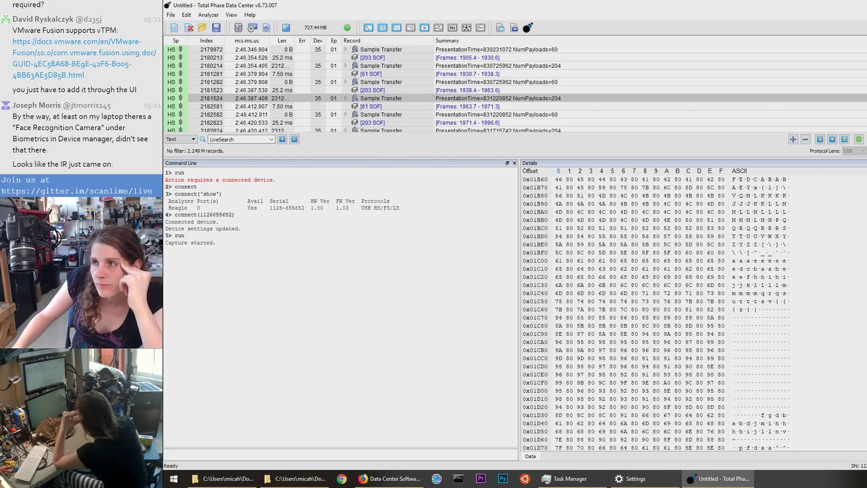
drag(866, 190, 843, 175)
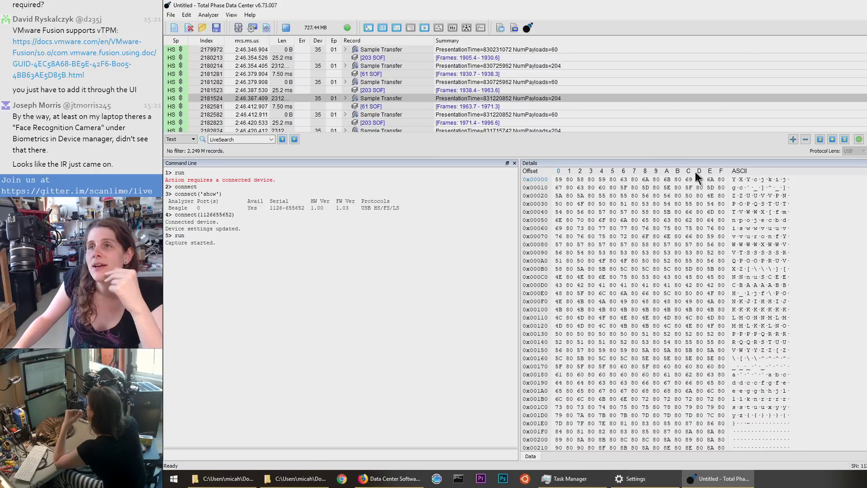
Step: Enlarge the packet list again and compare neighbouring Sample Transfer records' raw data
drag(483, 156, 492, 362)
click(521, 240)
scroll(521, 240, down, 20)
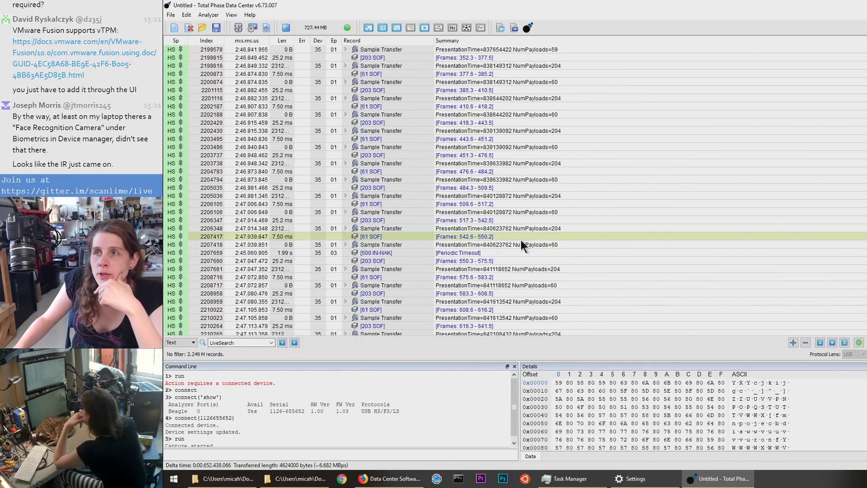
scroll(521, 240, up, 8)
click(537, 158)
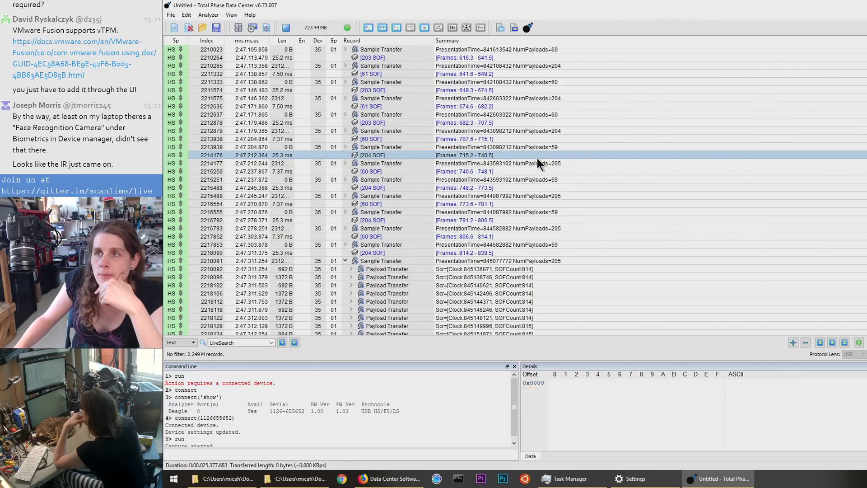
click(537, 163)
click(538, 148)
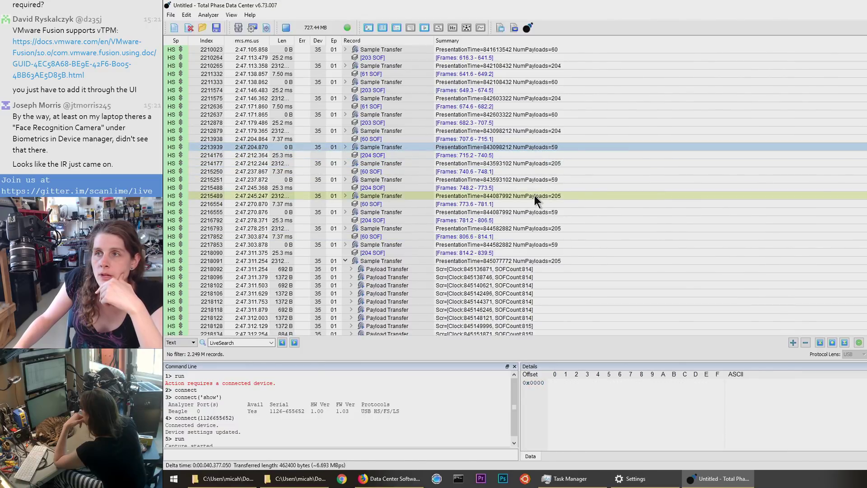
click(533, 194)
click(535, 180)
click(537, 164)
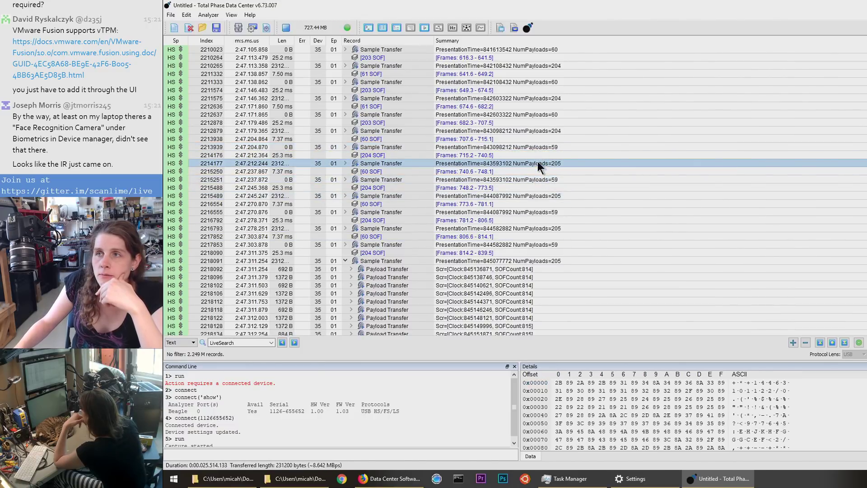
Step: Compare the 59-payload and 205-payload samples, ending on sample 2214177's raw data
click(557, 180)
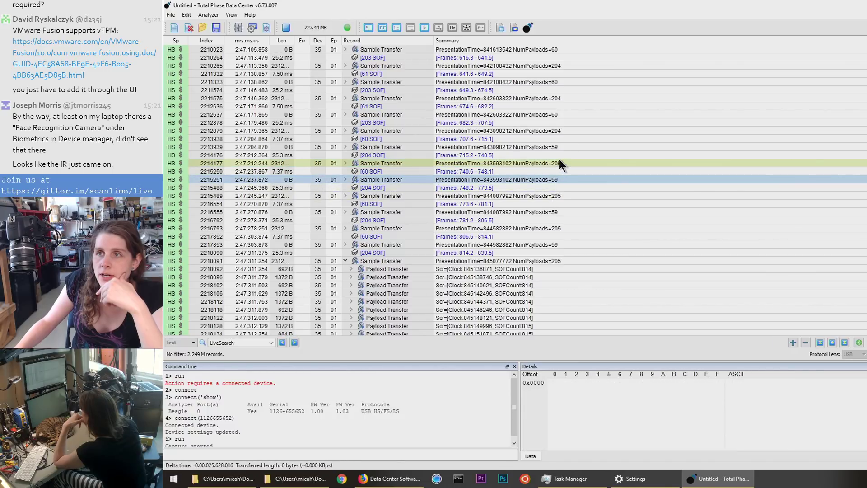
click(557, 164)
click(558, 147)
click(560, 131)
click(551, 140)
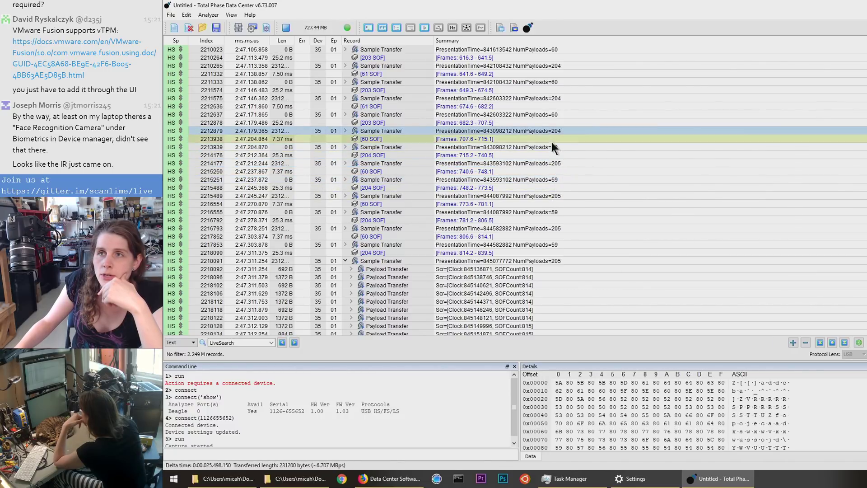
click(545, 147)
click(487, 165)
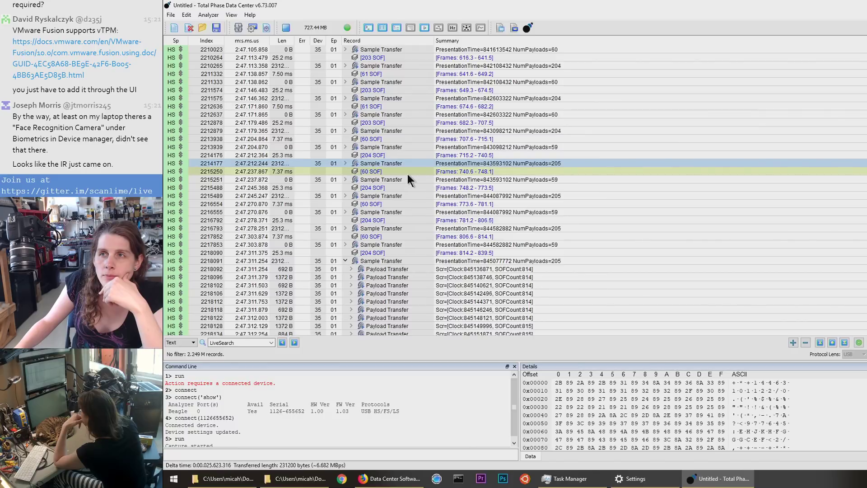
Step: Expand Sample Transfers 2214177 and 2213939 into their Payload Transfer records
click(343, 163)
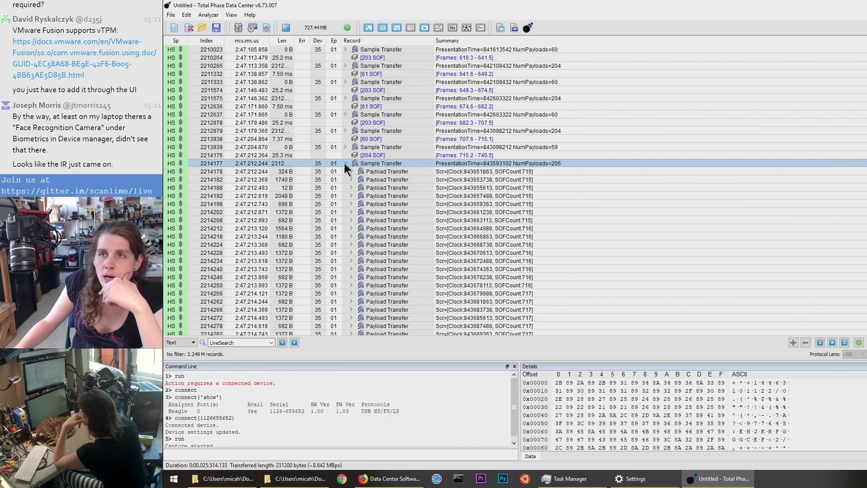
click(346, 146)
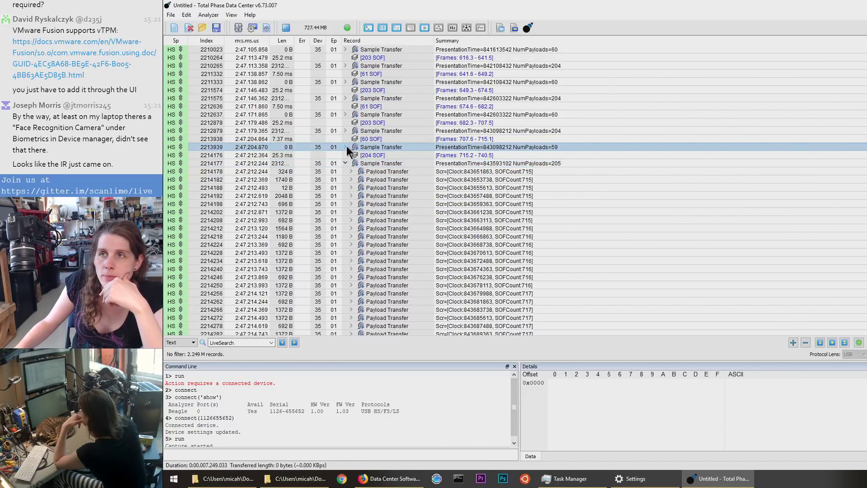
click(338, 141)
click(342, 147)
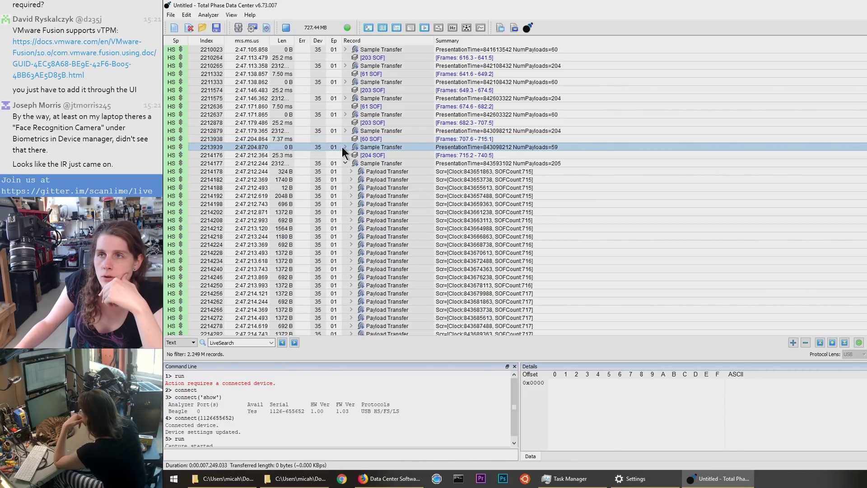
click(346, 146)
Step: Browse the bytes of payload transfers 2214152 through 2214178 within sample 2214177
scroll(491, 244, down, 4)
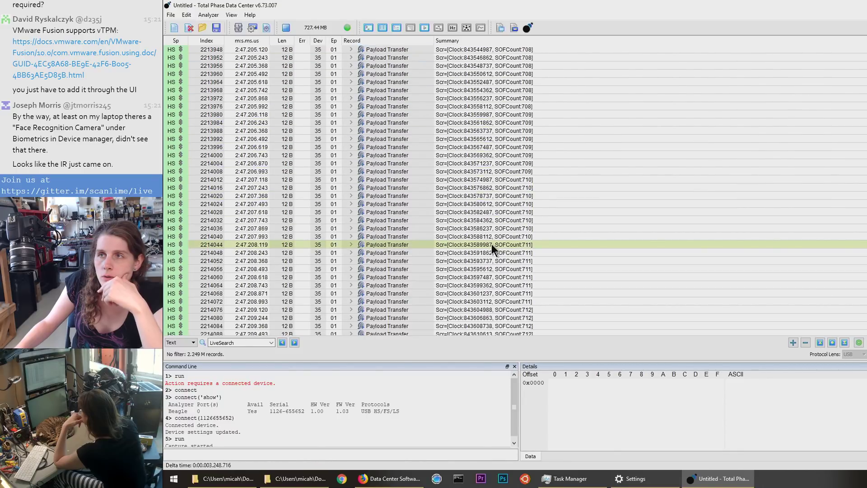
scroll(491, 244, down, 10)
click(480, 139)
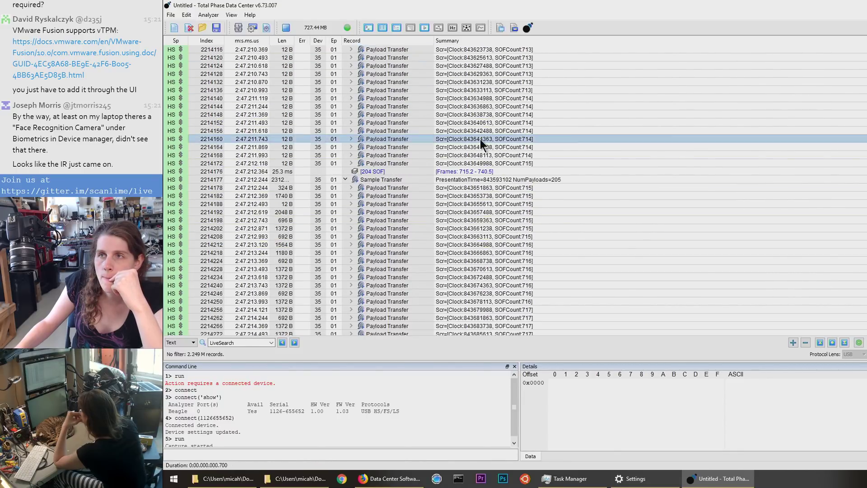
click(462, 125)
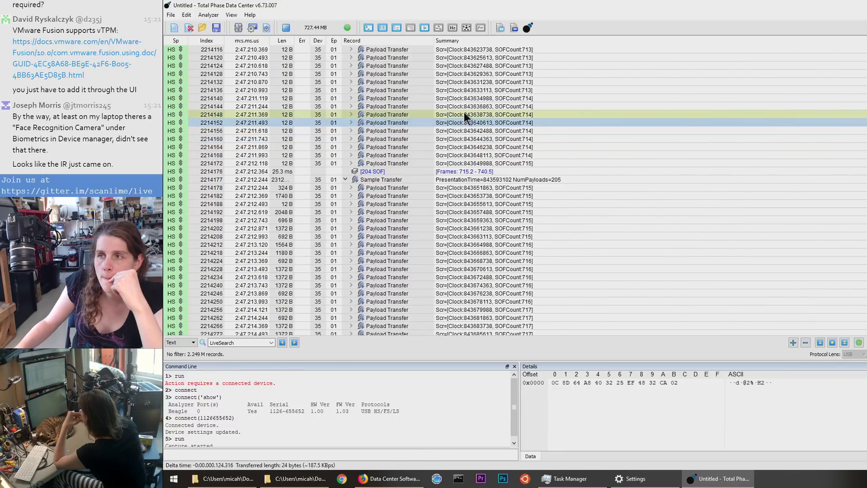
click(468, 156)
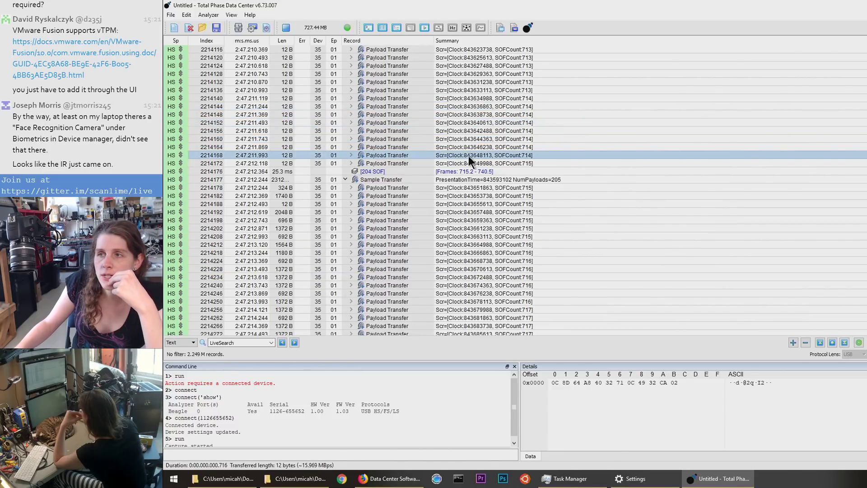
click(472, 124)
scroll(472, 120, down, 2)
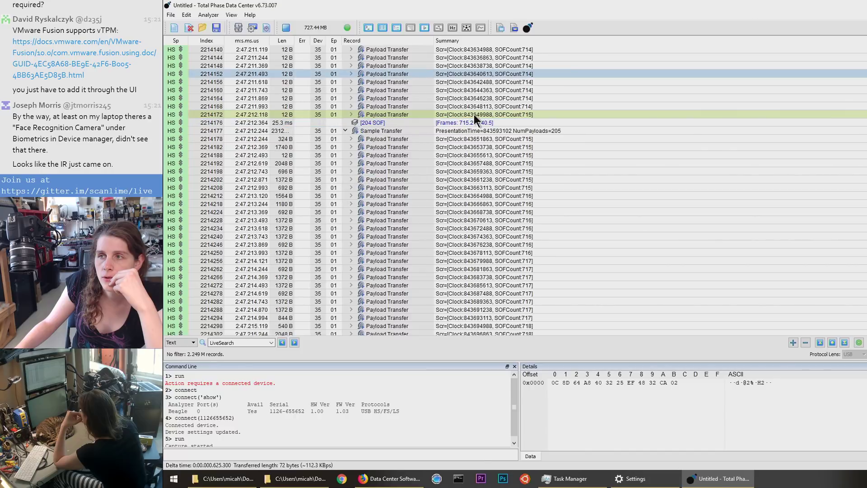
click(472, 130)
click(469, 153)
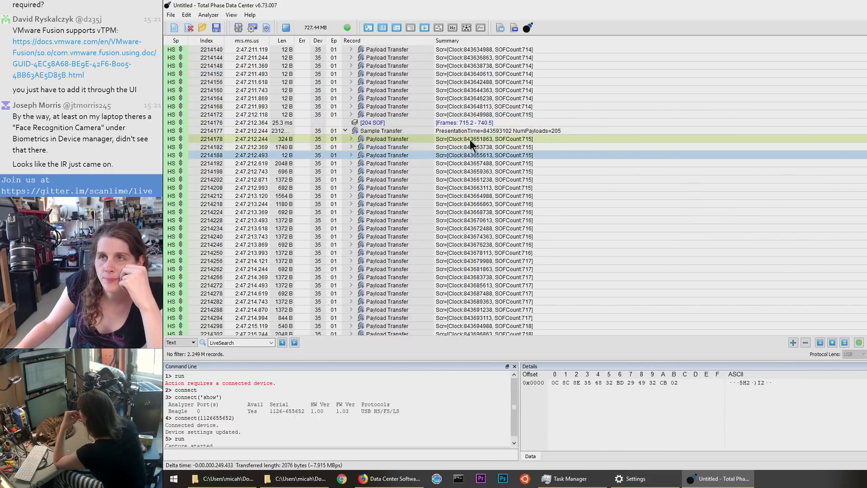
click(469, 139)
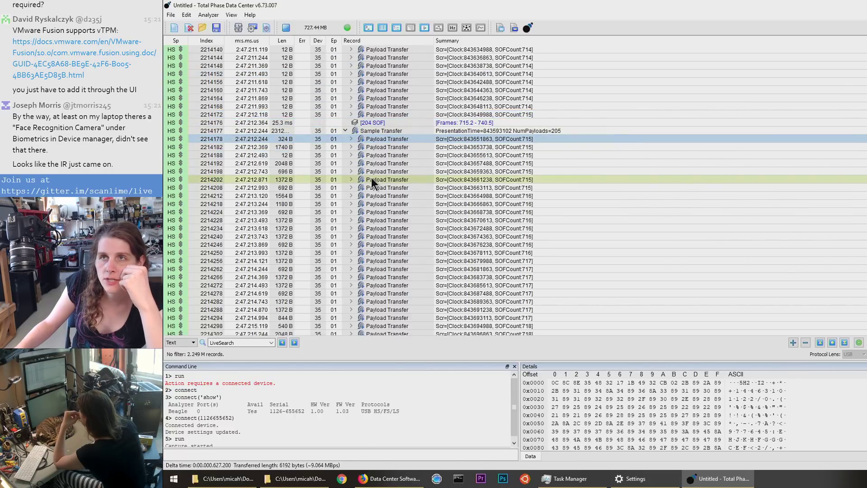
Step: Expand sample 2219163, view payload 2219164 and its IN transaction, then re-expand 2218091
scroll(318, 187, down, 12)
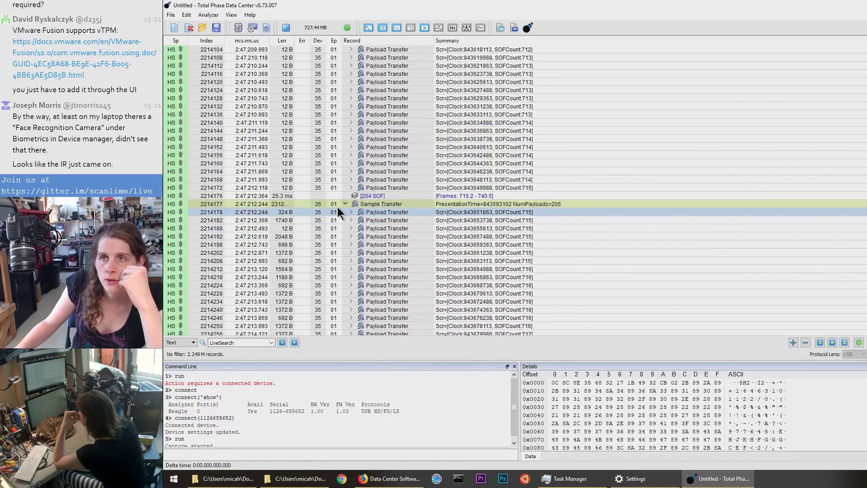
scroll(338, 212, down, 20)
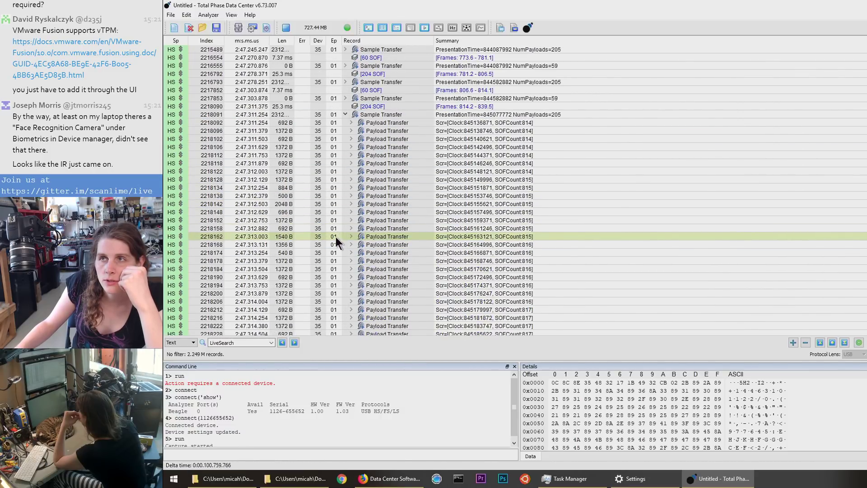
click(348, 114)
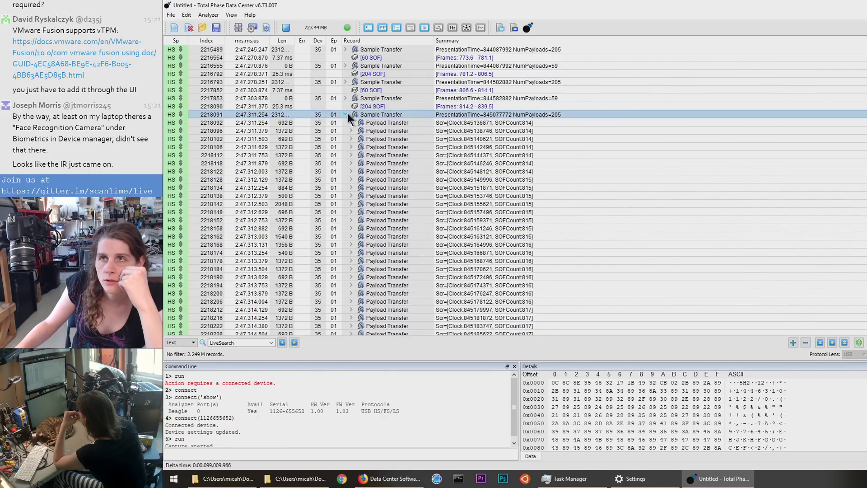
click(346, 114)
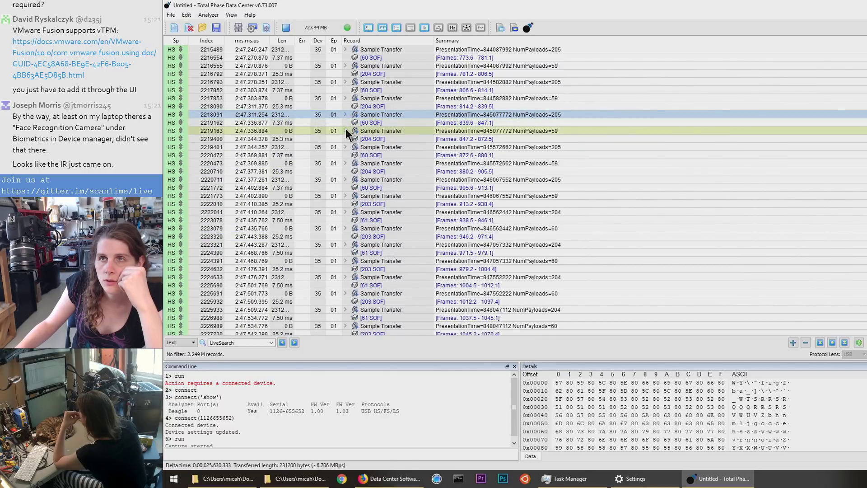
click(345, 129)
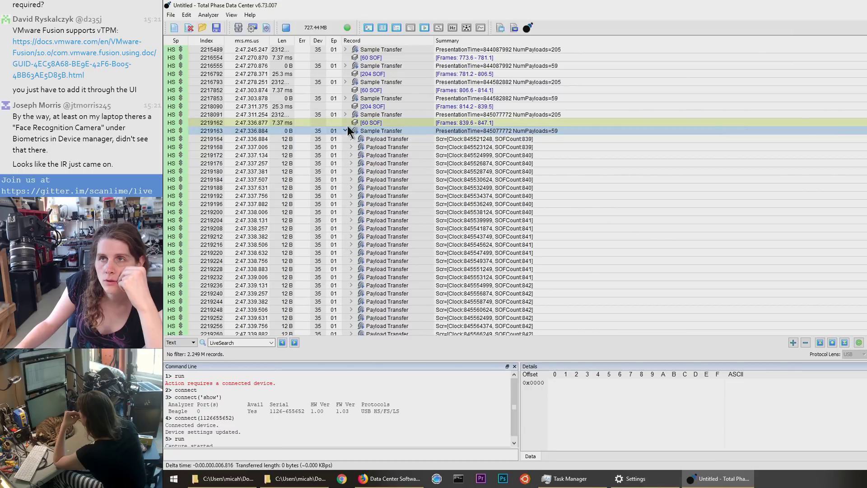
click(469, 140)
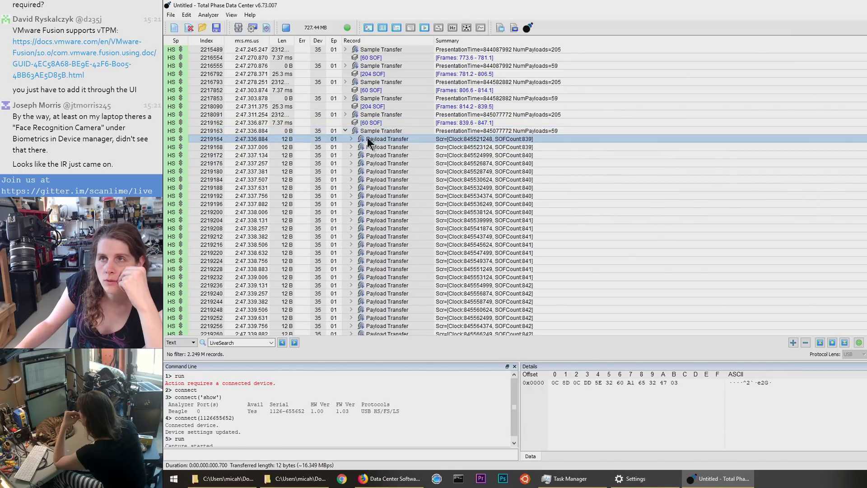
click(350, 139)
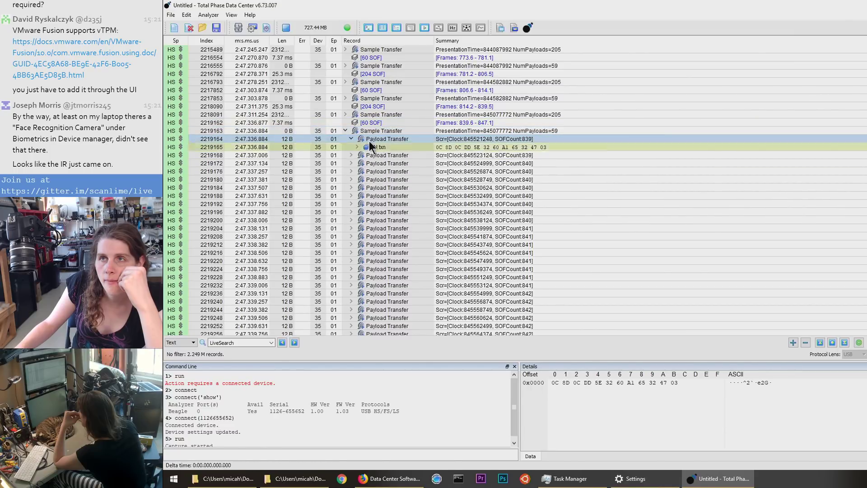
click(344, 114)
click(351, 122)
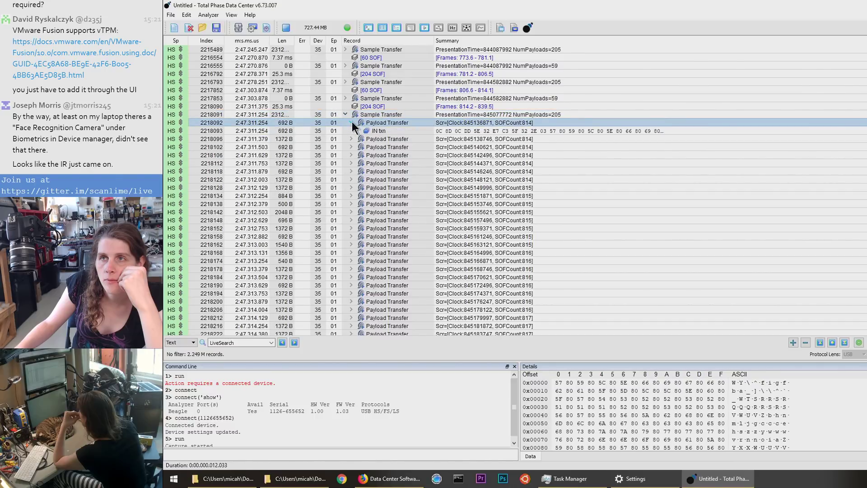
Step: View IN transaction 2219165 and drill into payloads 2219168 and 2219172's IN and DATA0 packets
scroll(395, 159, down, 15)
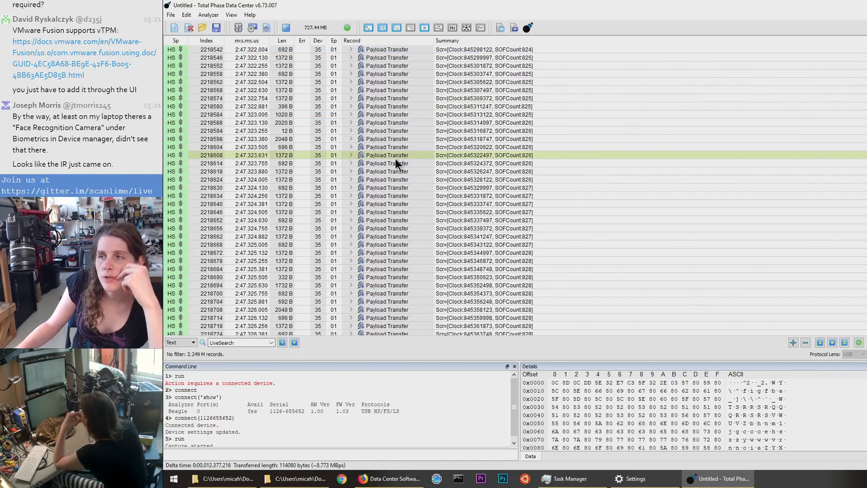
scroll(395, 159, down, 13)
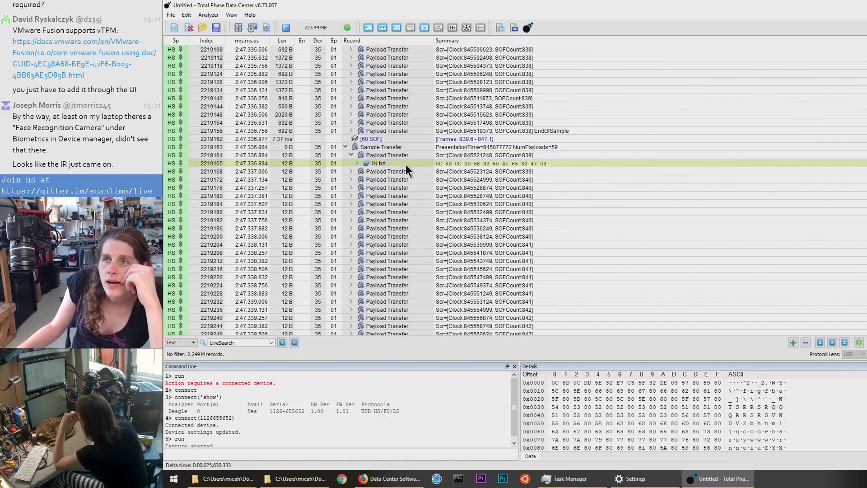
click(411, 162)
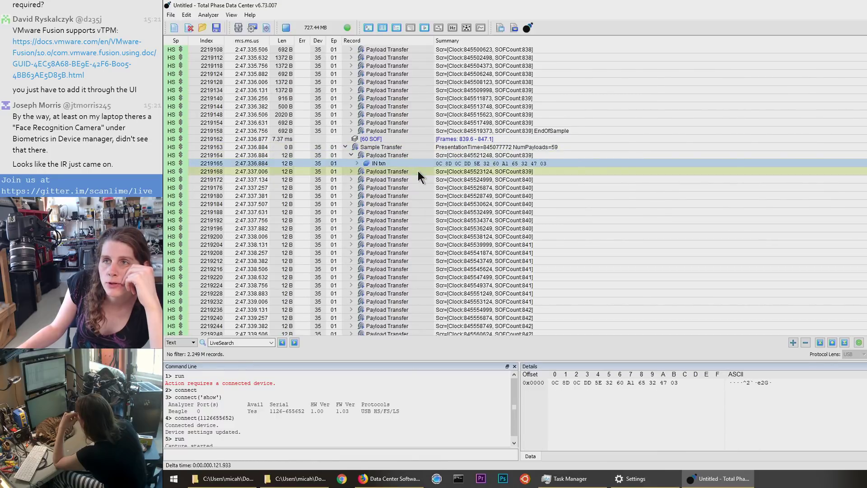
click(350, 172)
click(353, 177)
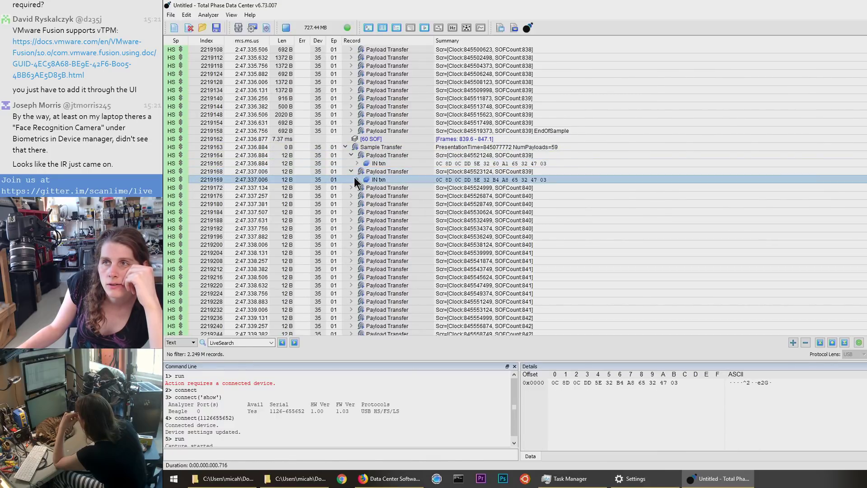
click(347, 186)
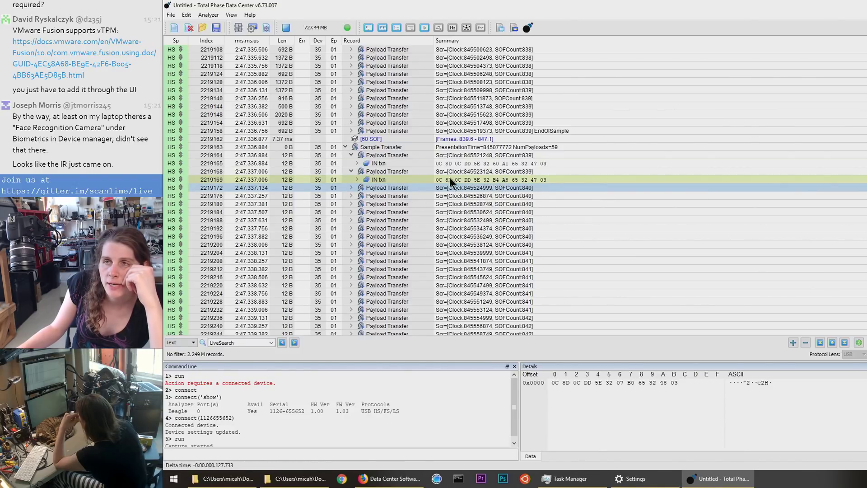
click(350, 188)
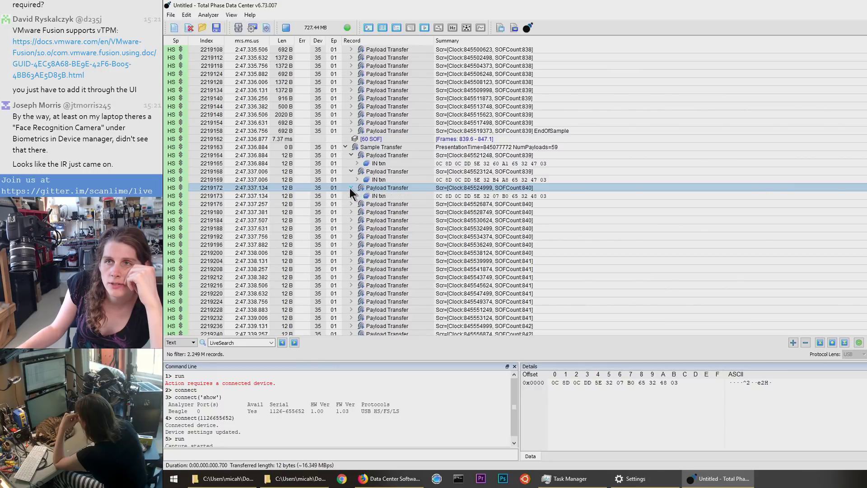
click(356, 196)
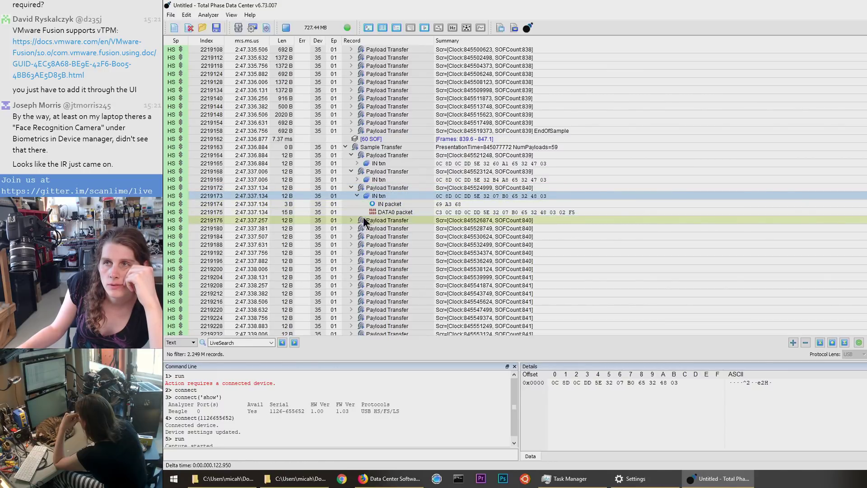
Step: Show the 231,200-byte hex data of 205-payload Sample Transfer 2215489
scroll(362, 220, down, 1)
scroll(362, 220, up, 20)
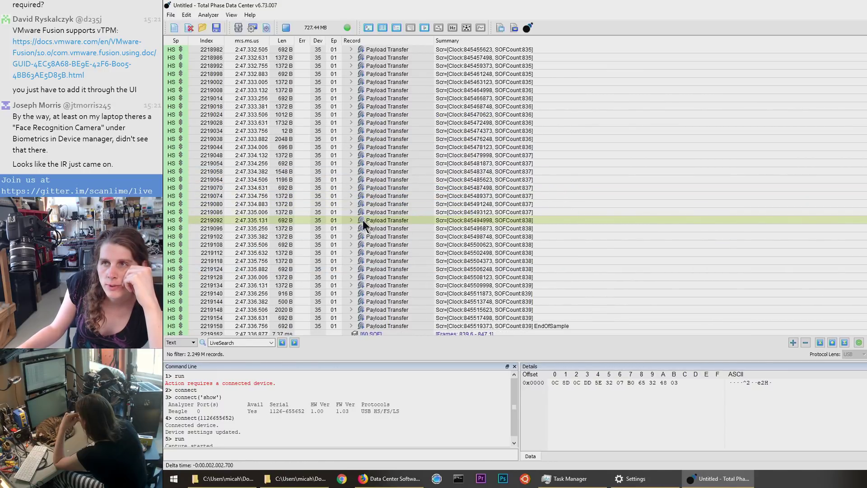
scroll(391, 229, up, 20)
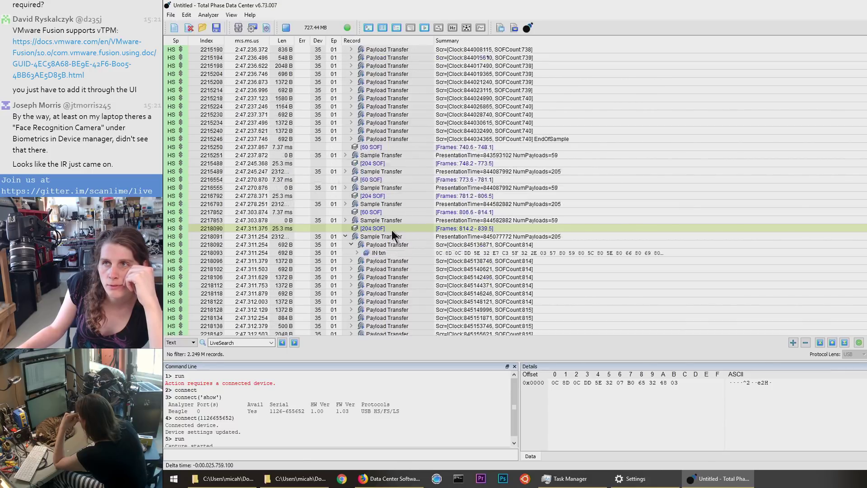
click(391, 220)
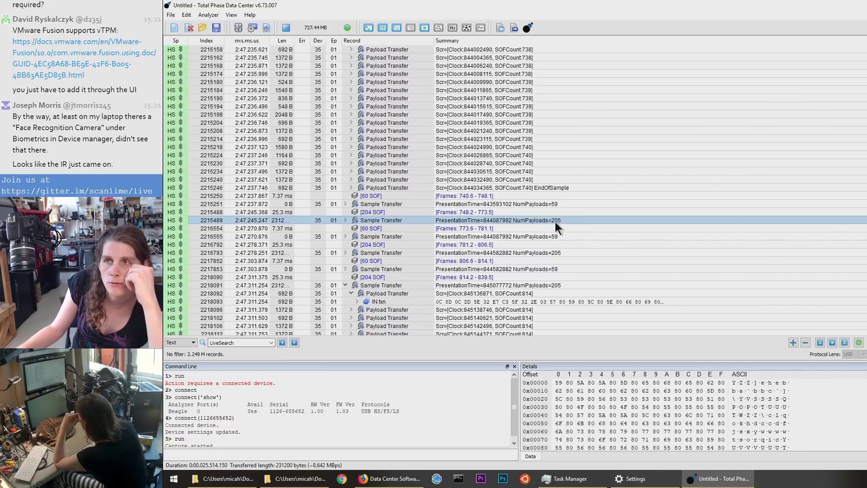
Step: Expand Sample Transfer 2215489 and view payload transfers 2215490 through 2215514 in hex
click(345, 219)
scroll(422, 230, down, 6)
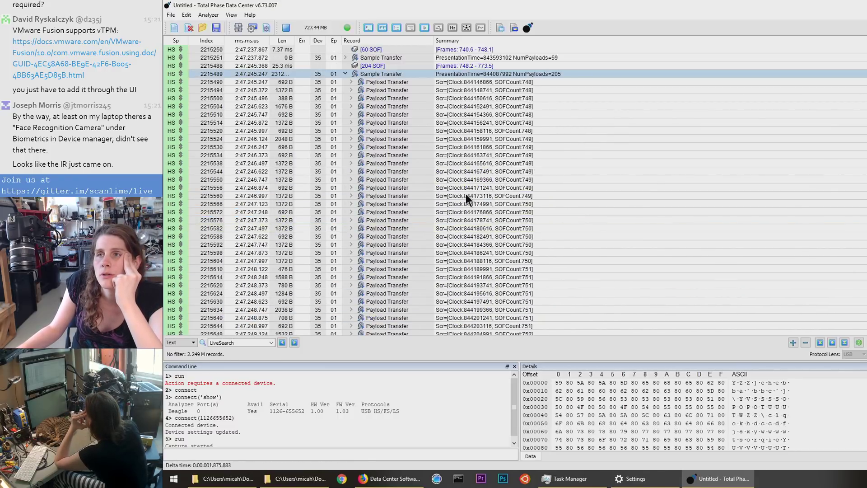
click(515, 82)
click(515, 88)
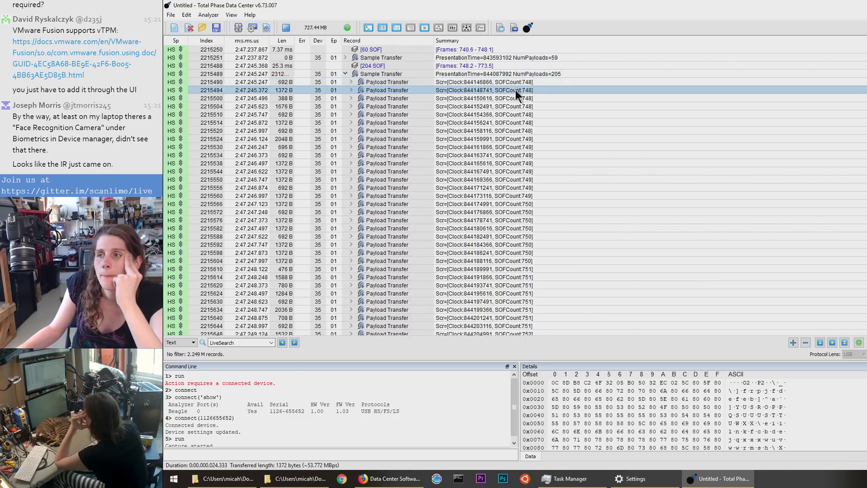
click(514, 97)
click(513, 105)
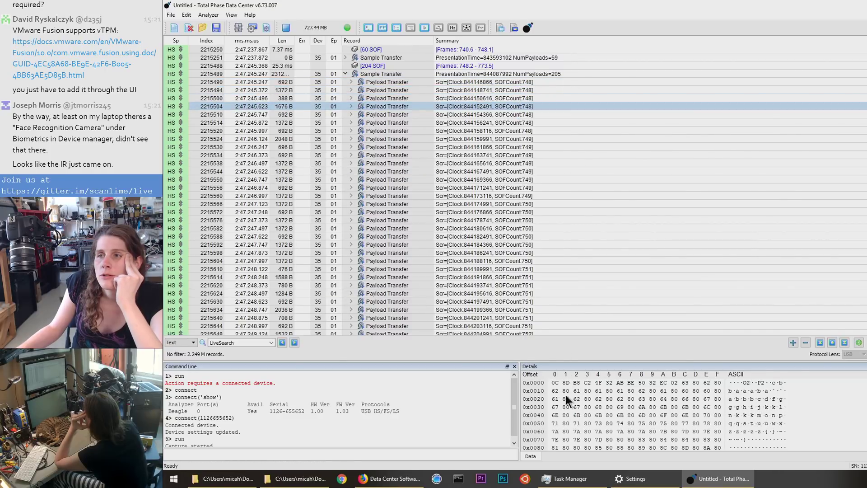
ctrl+click(489, 121)
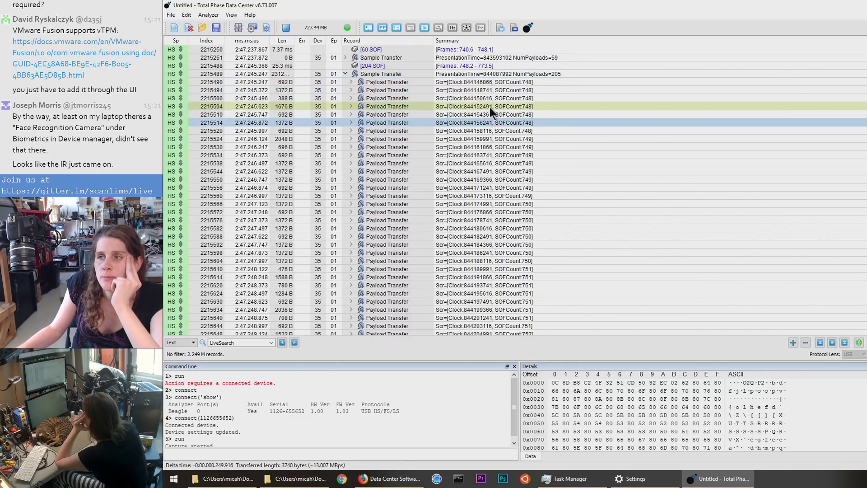
Step: Compare the hex bytes of payload transfers 2215504 through 2215544 against each other
click(489, 107)
click(489, 121)
click(487, 135)
click(485, 150)
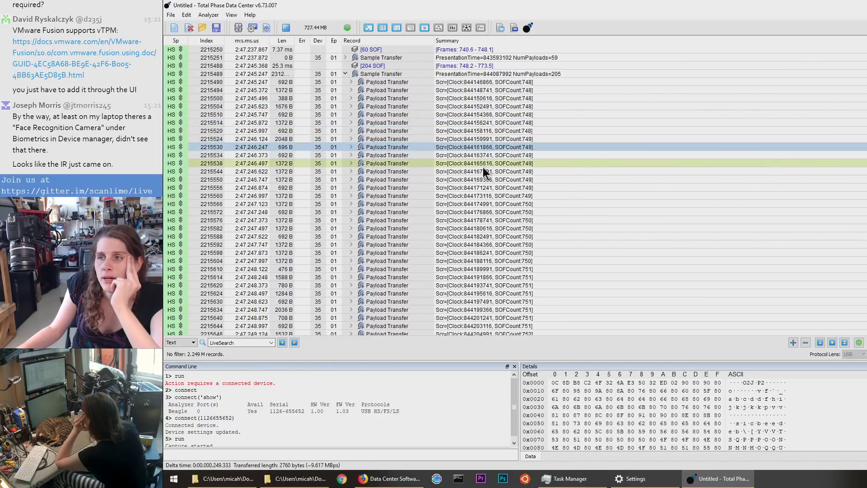
click(483, 170)
click(526, 132)
click(529, 112)
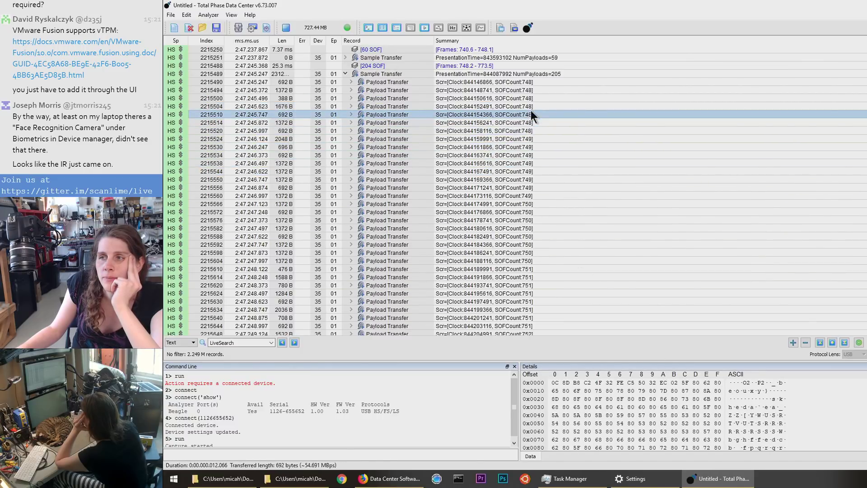
click(528, 137)
click(526, 155)
click(528, 139)
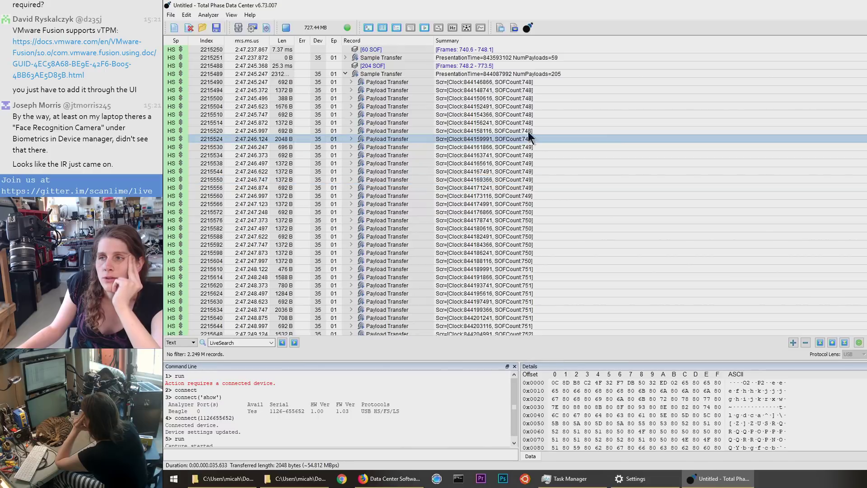
click(531, 107)
click(529, 131)
click(527, 155)
Step: Recheck earlier payloads against transfers 2215550, 2215556 and 2215560
click(526, 179)
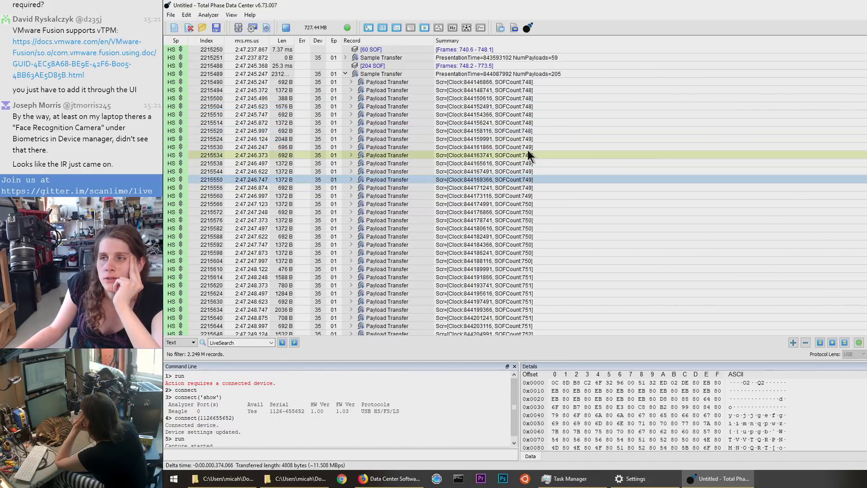
click(527, 147)
click(531, 122)
click(535, 99)
click(524, 186)
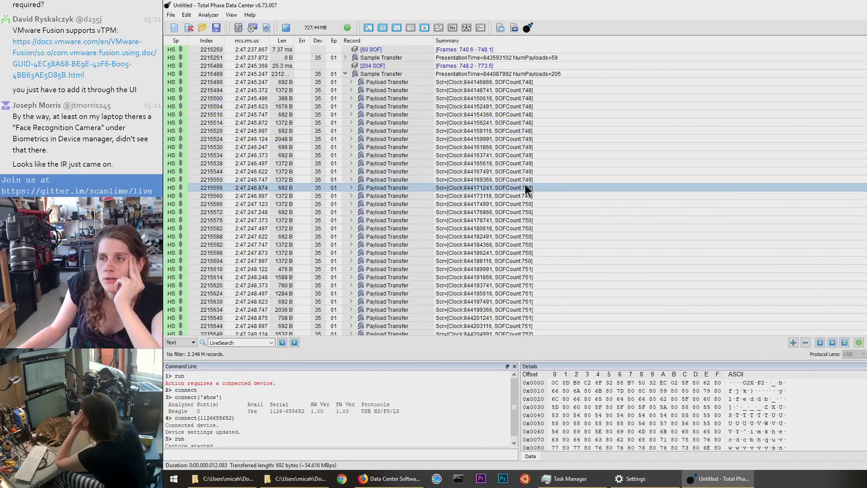
click(528, 148)
click(534, 114)
click(535, 88)
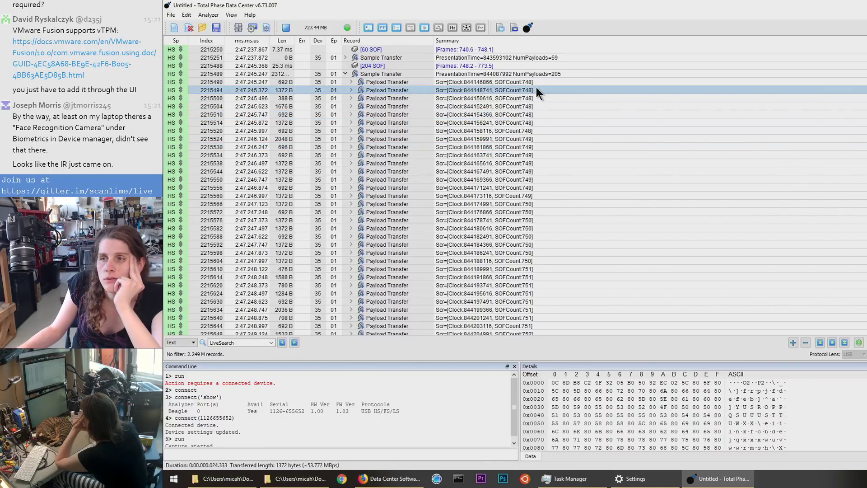
click(530, 131)
click(526, 154)
click(523, 194)
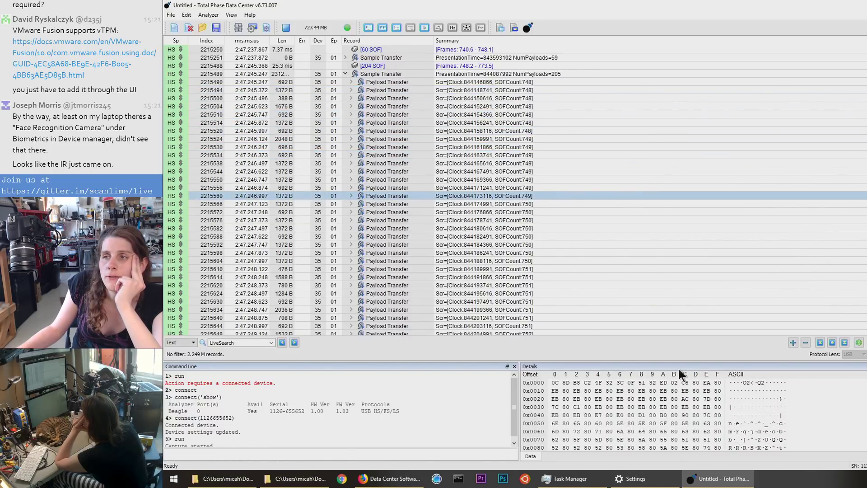
Step: Inspect payload transfers further down the list, including 2215598, 2215614, 2215630 and 2215610
click(528, 204)
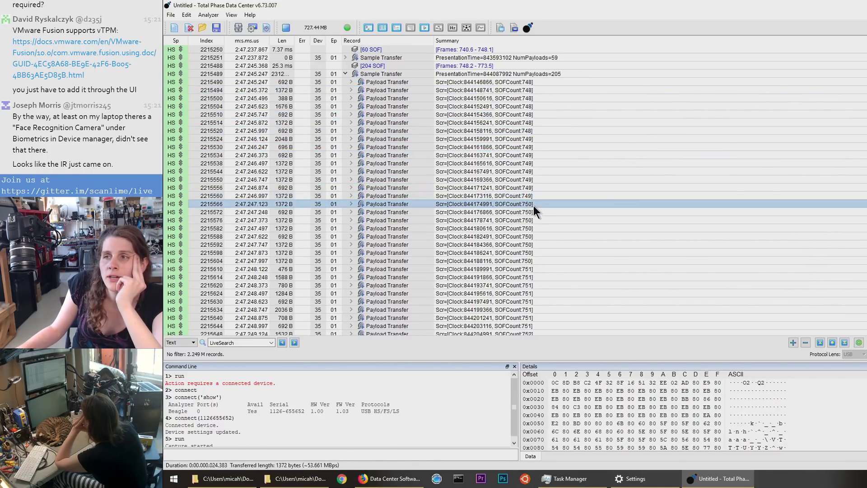
click(533, 220)
click(531, 252)
click(532, 275)
click(530, 299)
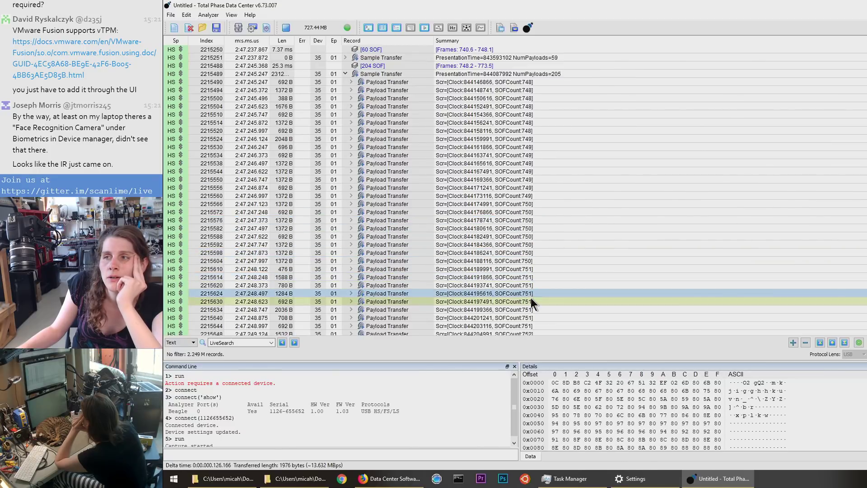
click(533, 270)
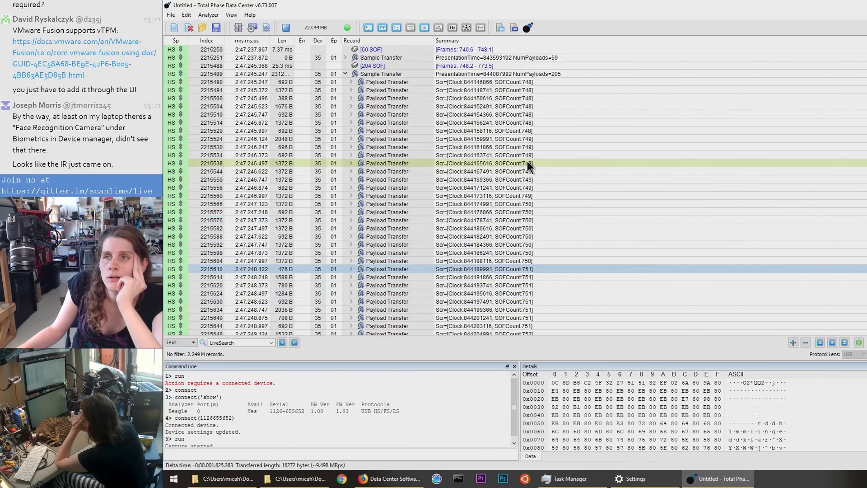
Step: Export Sample Transfer 2215489's binary data as packet.bin on the Desktop
right_click(453, 74)
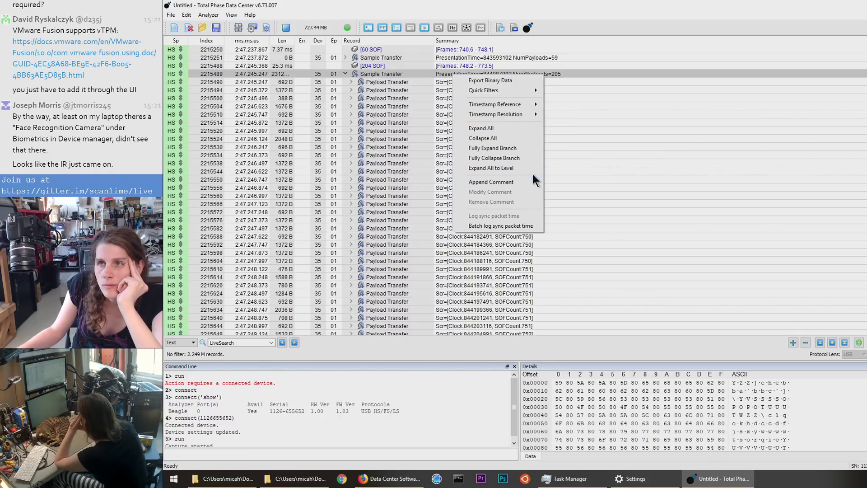
click(503, 80)
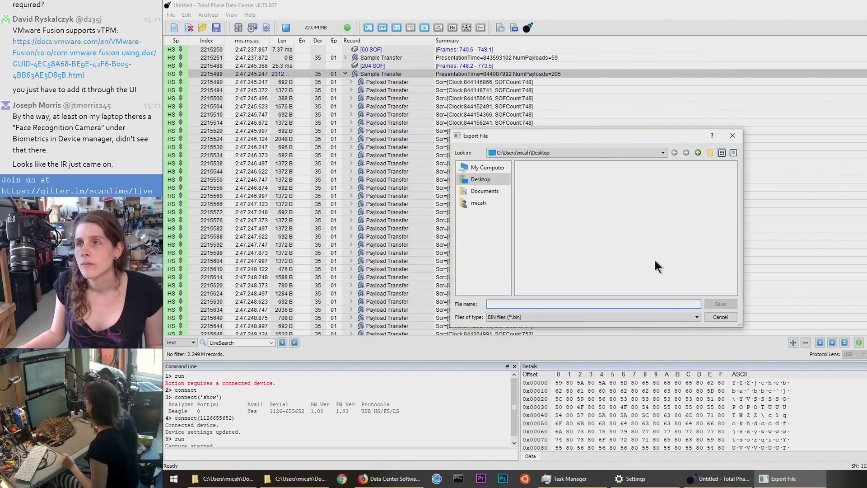
text(yuvframe)
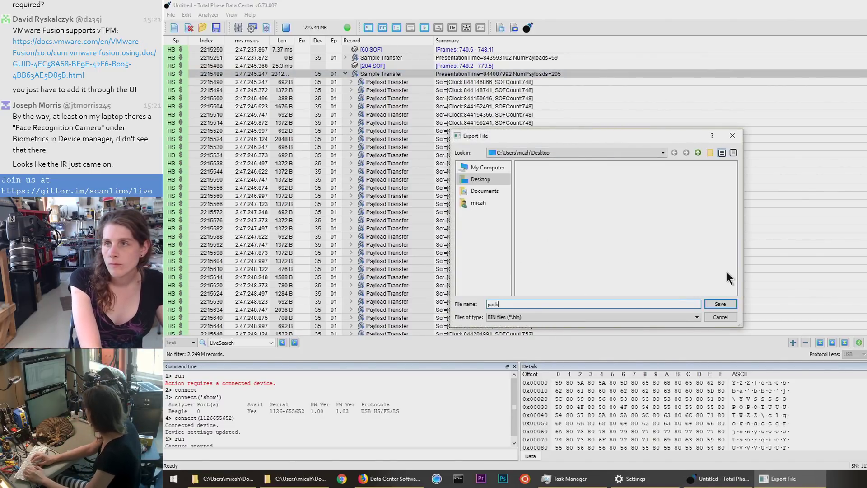
key(Return)
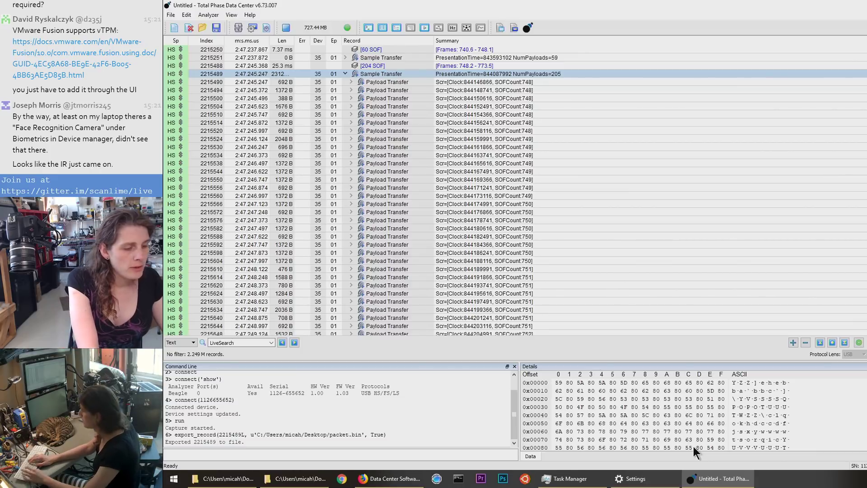
key(super)
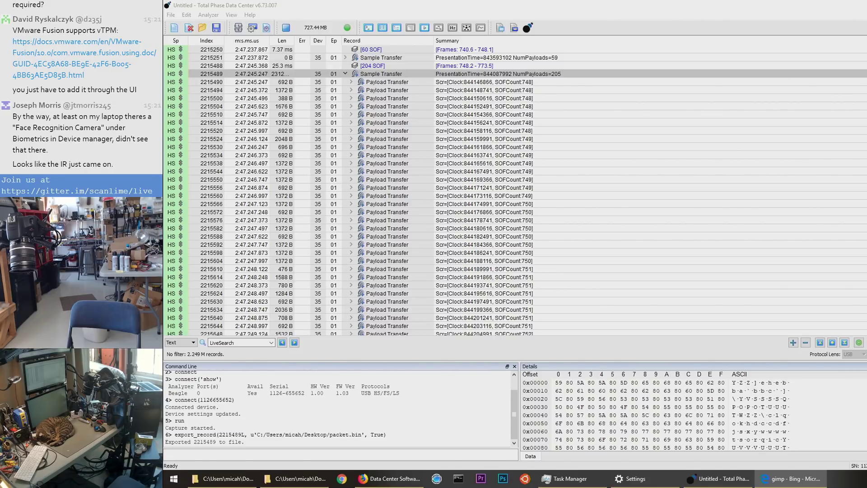
Step: Drag the Edge 'gimp - Bing' search window into view over Data Center
drag(163, 61, 163, 142)
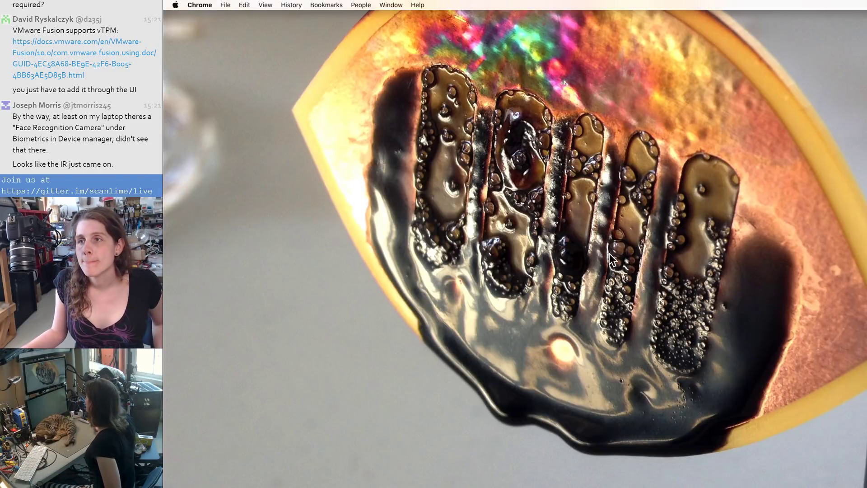
Step: Launch Terminal, change into Dropbox and list its contents
key(super+space)
text(term)
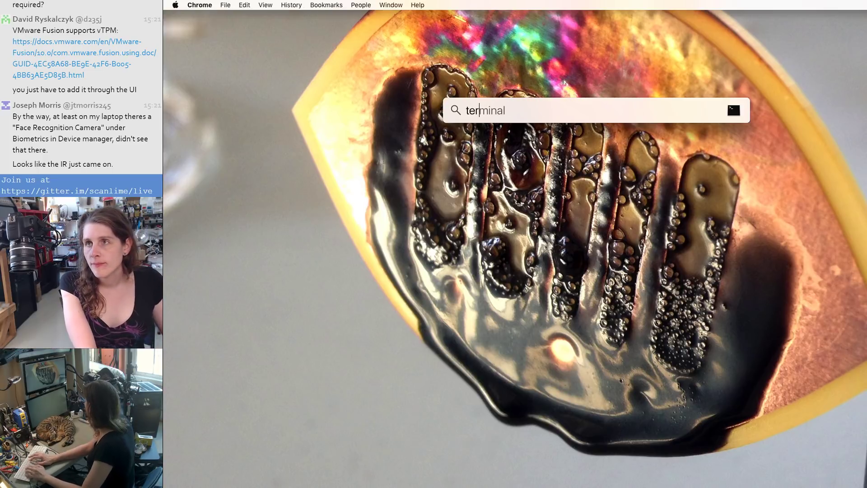
key(Return)
text(cd Dropbox/)
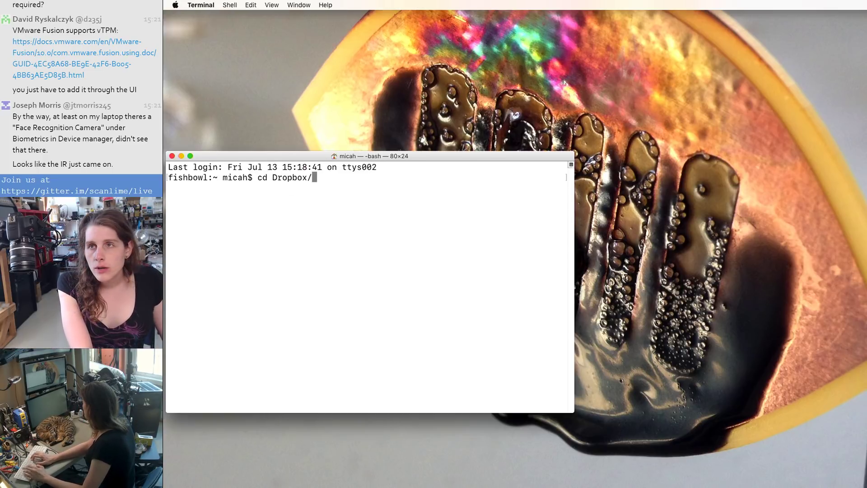
key(Return)
text(;s =;)
key(BackSpace)
key(BackSpace)
key(BackSpace)
key(BackSpace)
text(ls -l)
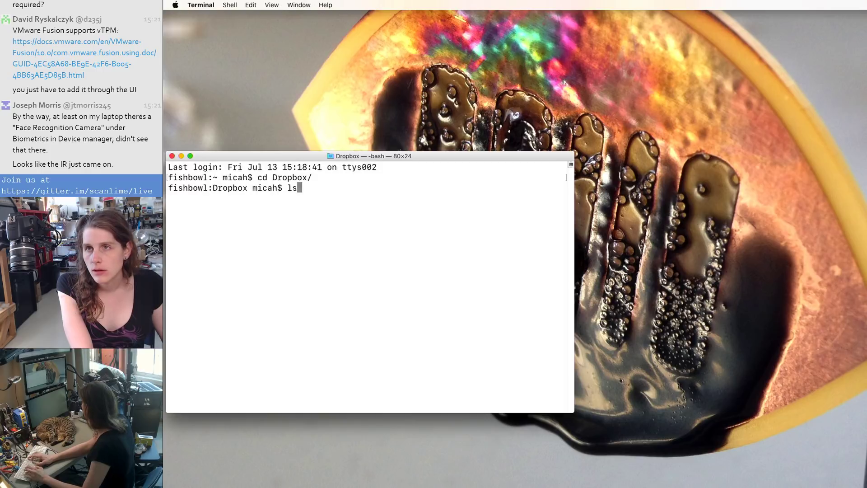
key(Return)
Step: Move into the fishbowl folder, list it, and view packet.bin with 'xxd | less'
text(cd f)
key(Tab)
key(Return)
text(ls -l)
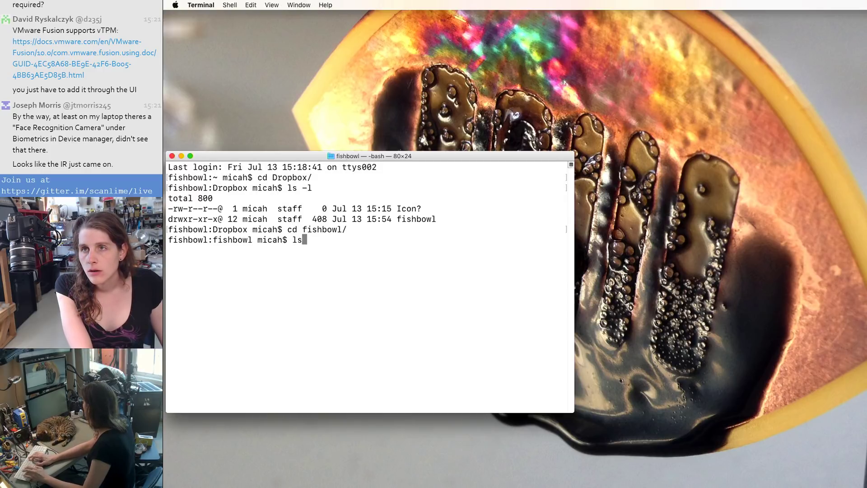
key(Return)
text(xxd pa)
key(Tab)
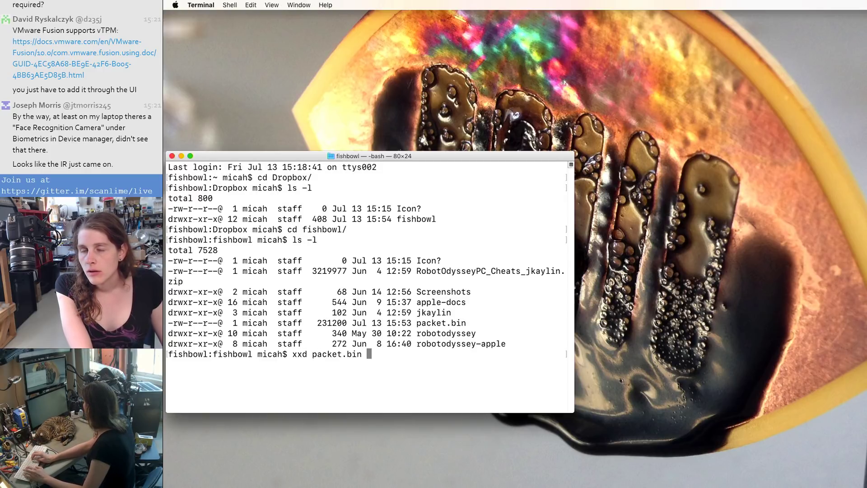
text(| less)
key(Return)
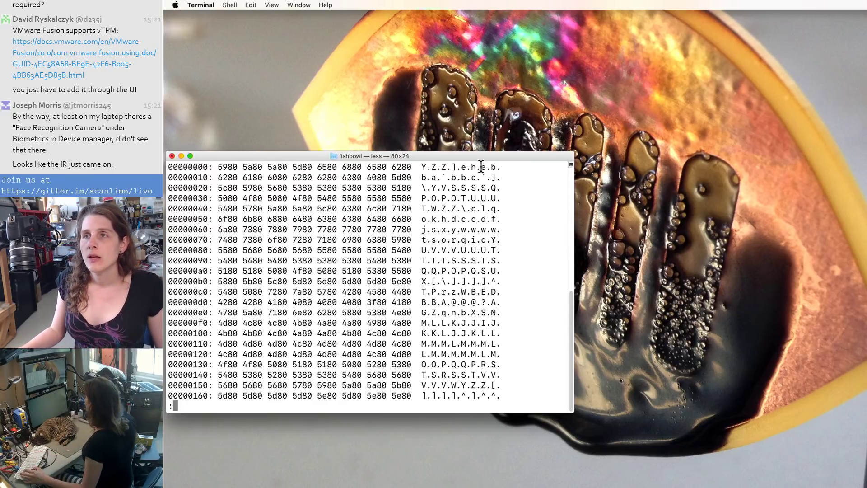
Step: Move and enlarge the Terminal window, then page through the hex dump to its end
drag(504, 154, 521, 72)
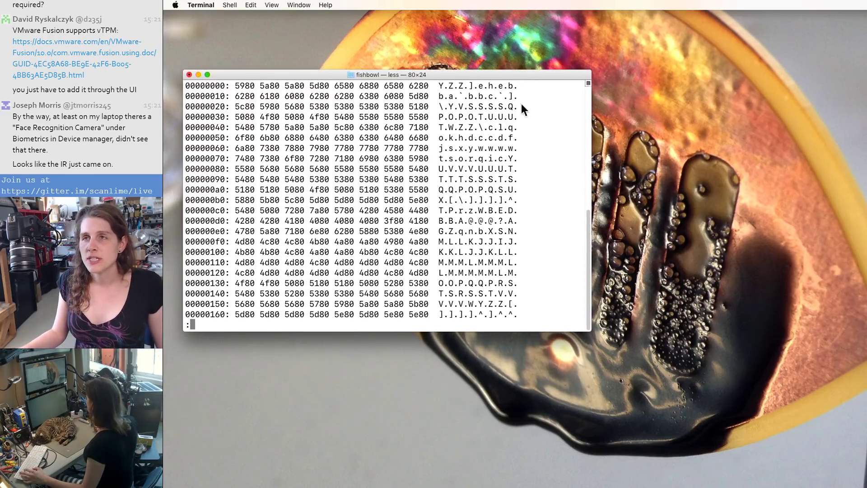
drag(596, 334, 866, 487)
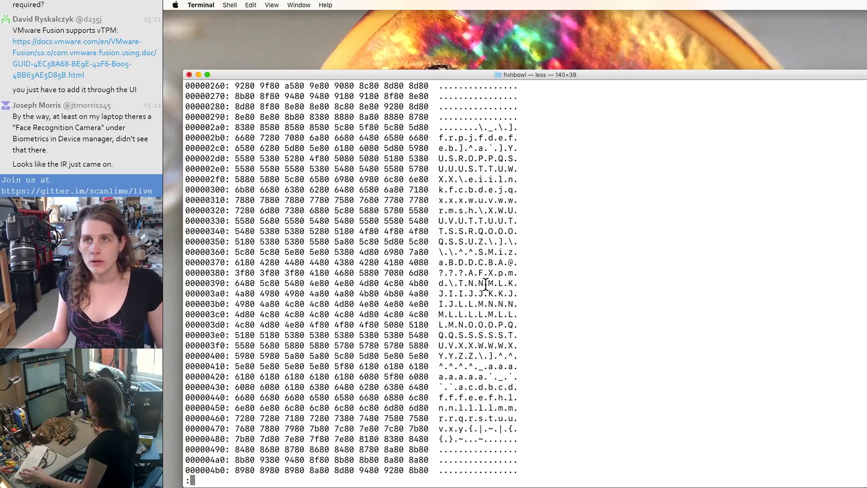
key(space)
key(space)
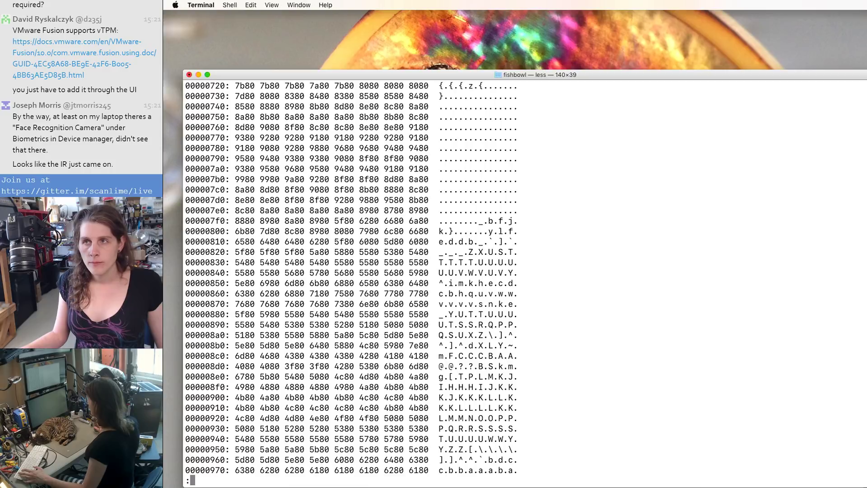
scroll(381, 211, up, 20)
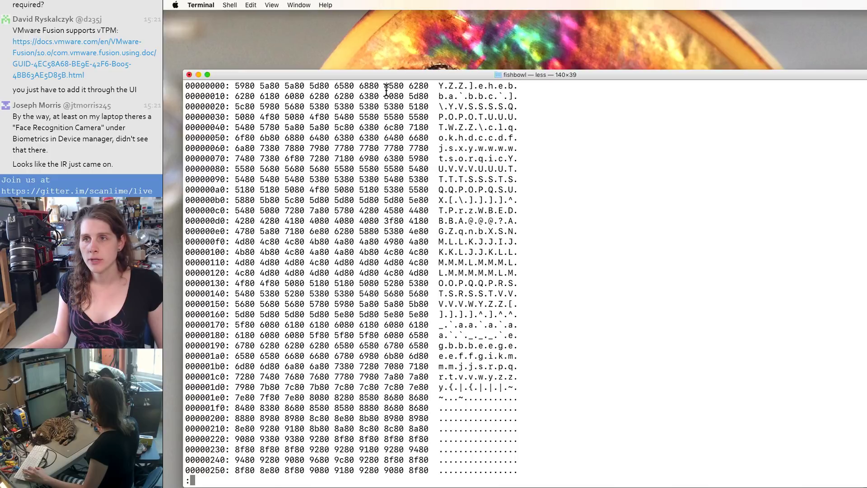
key(space)
key(space)
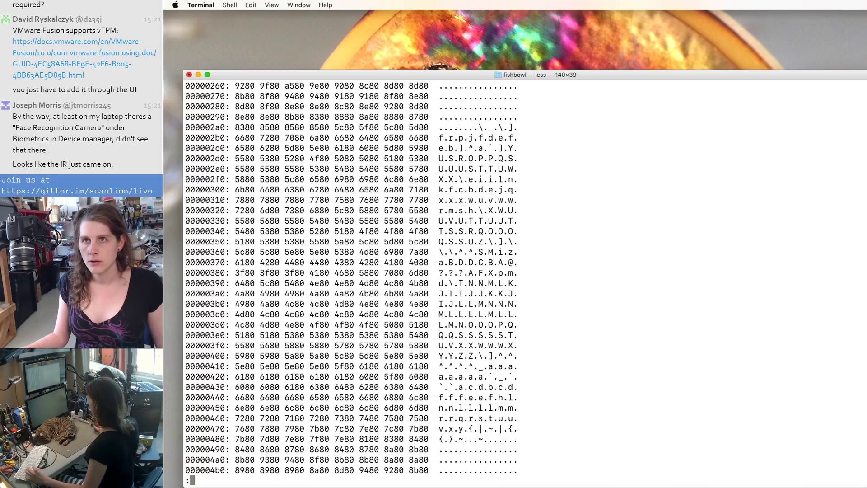
key(space)
key(space)
key(space)
key(space)
key(space)
key(space)
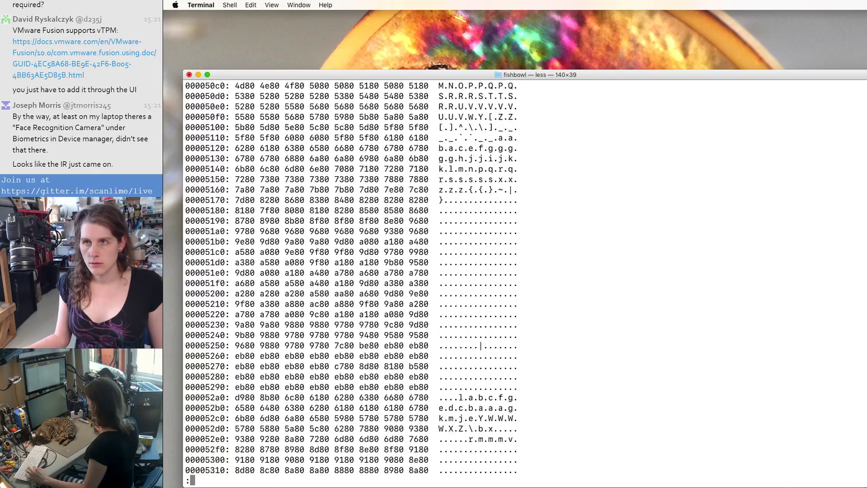
key(space)
key(space)
key(space)
key(space)
key(space)
key(space)
key(space)
key(space)
key(space)
key(space)
key(space)
key(space)
key(space)
key(space)
key(space)
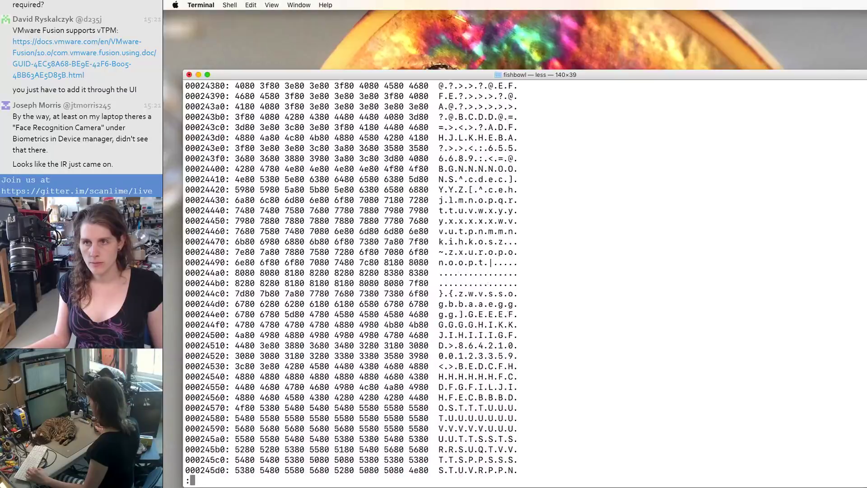
key(space)
key(space)
key(space)
key(space)
key(space)
key(space)
key(space)
key(space)
key(space)
key(space)
key(space)
key(space)
key(space)
key(space)
key(space)
key(space)
key(space)
key(space)
key(space)
key(space)
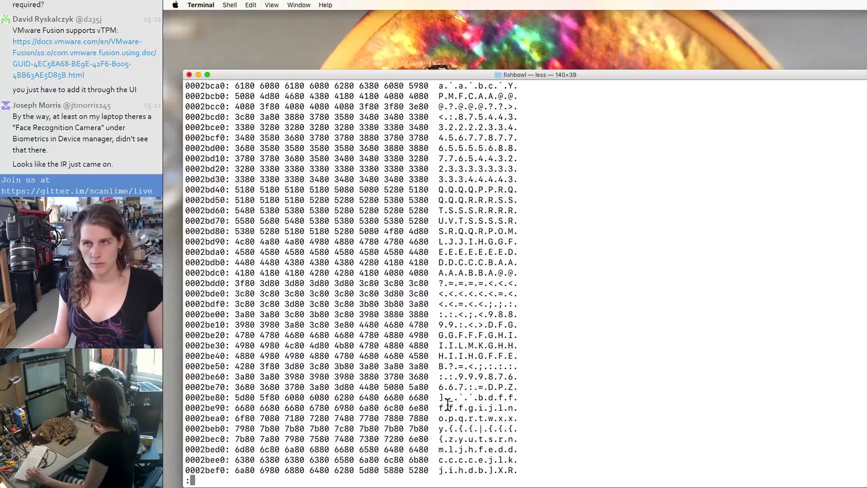
key(space)
key(space)
key(space)
key(space)
key(space)
key(space)
key(space)
key(space)
key(space)
key(space)
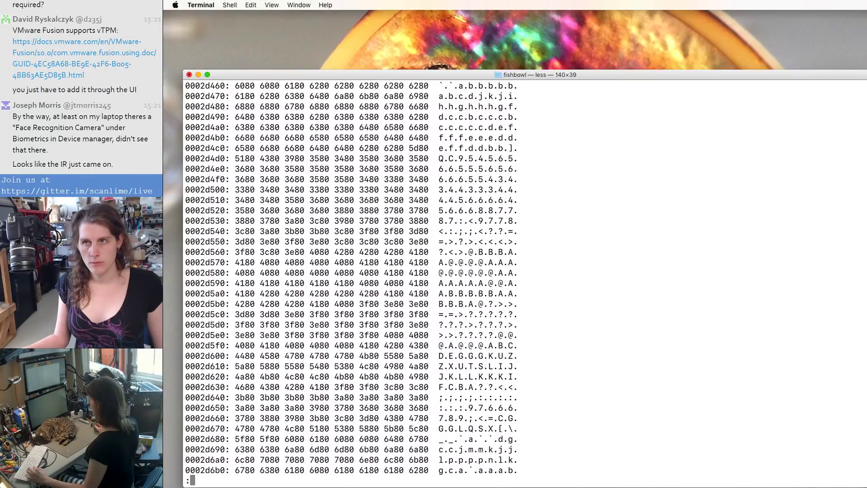
key(space)
key(space)
key(space)
key(space)
key(space)
key(space)
key(space)
key(space)
key(space)
key(space)
key(space)
key(space)
key(space)
key(space)
key(space)
key(space)
key(space)
key(space)
key(space)
key(space)
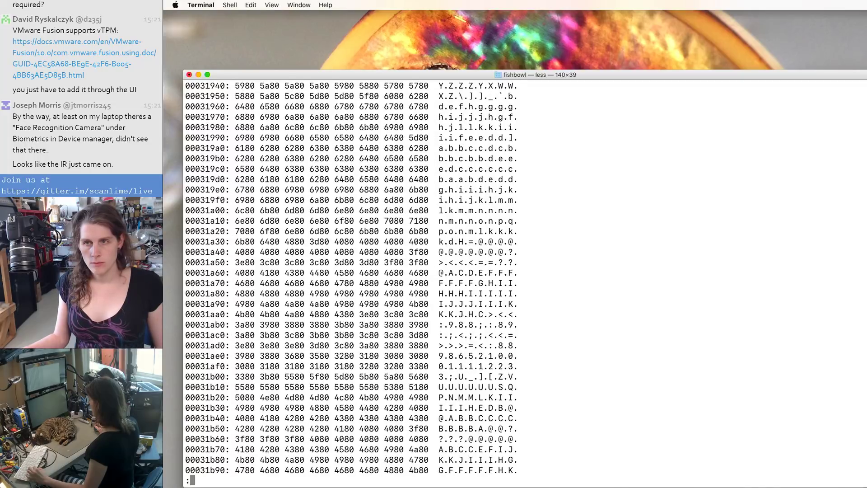
key(space)
key(space)
key(space)
key(space)
key(space)
key(space)
key(space)
key(space)
key(space)
key(space)
key(space)
key(space)
key(space)
key(space)
key(space)
key(space)
key(space)
key(space)
key(space)
key(space)
key(space)
key(space)
key(space)
key(space)
key(space)
key(space)
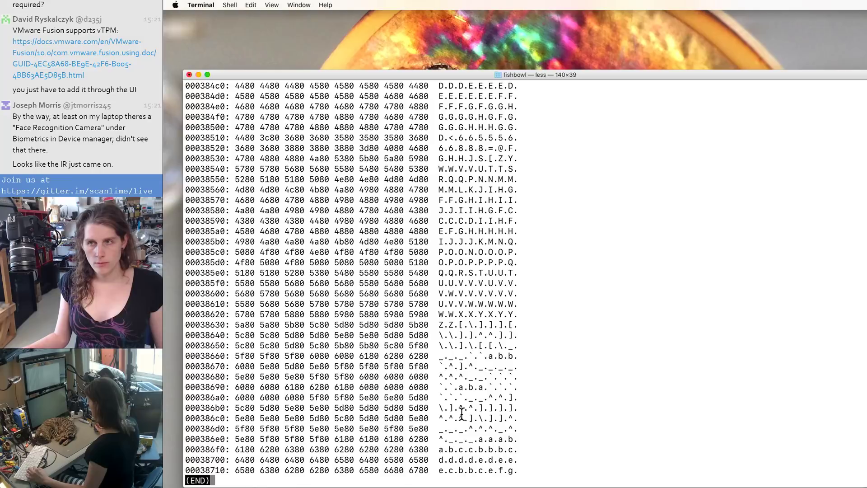
Step: Quit less back to the shell prompt and launch GIMP from Spotlight
key(q)
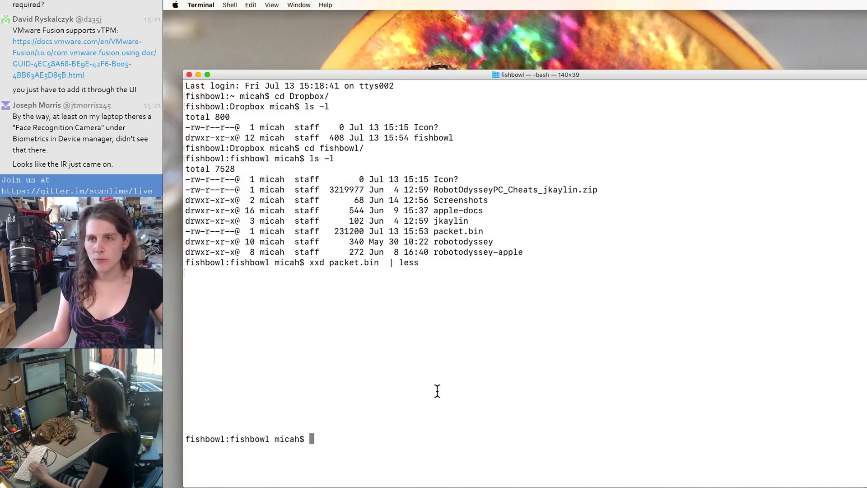
key(Return)
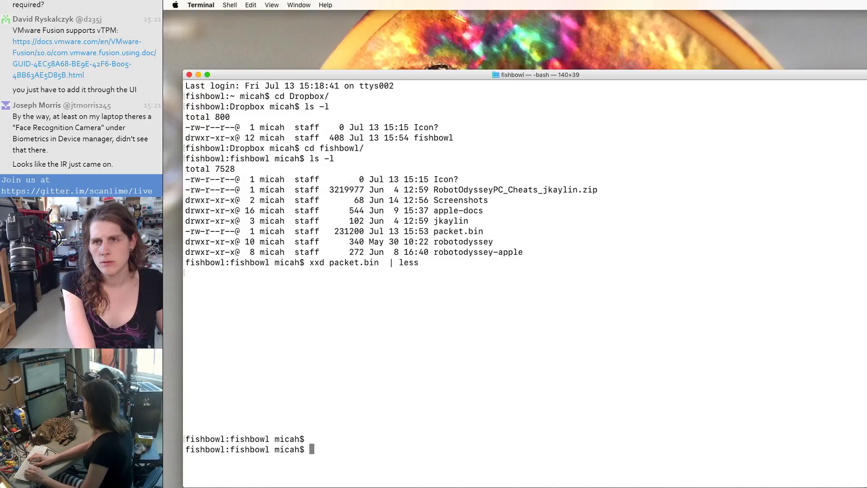
key(super+space)
text(gimp)
key(Return)
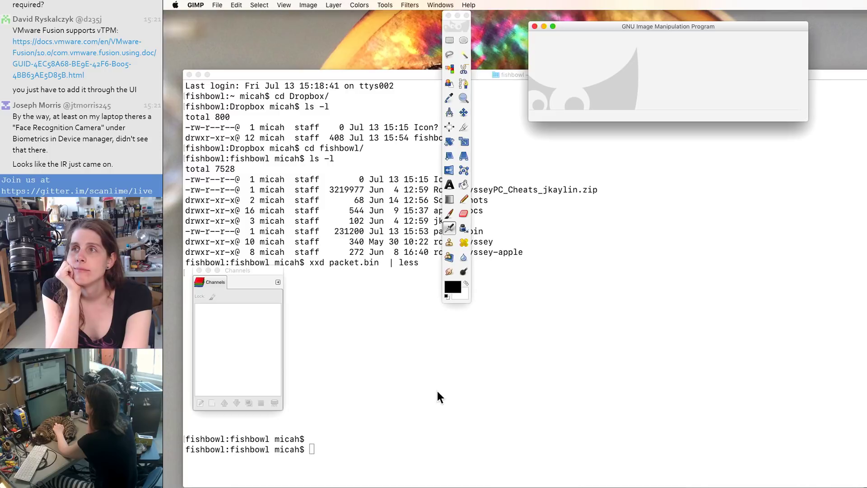
Step: Open GIMP's Open Image dialog and navigate from home into Dropbox/fishbowl
click(233, 4)
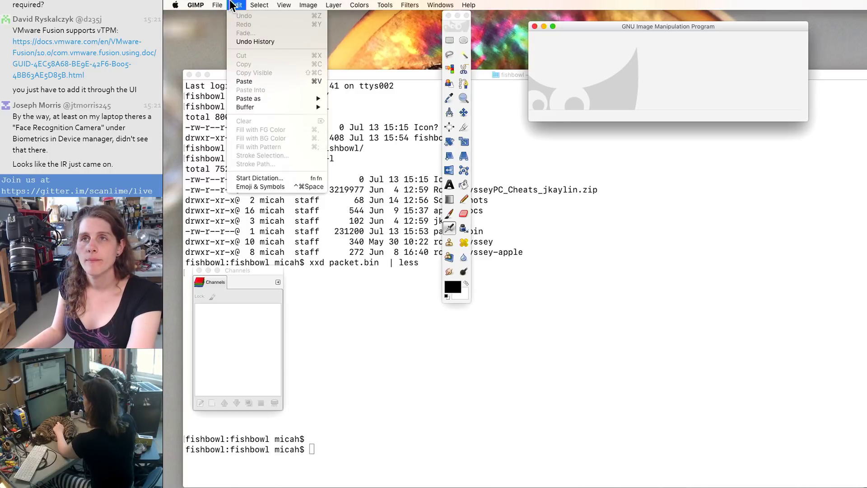
mouse_move(220, 5)
click(226, 33)
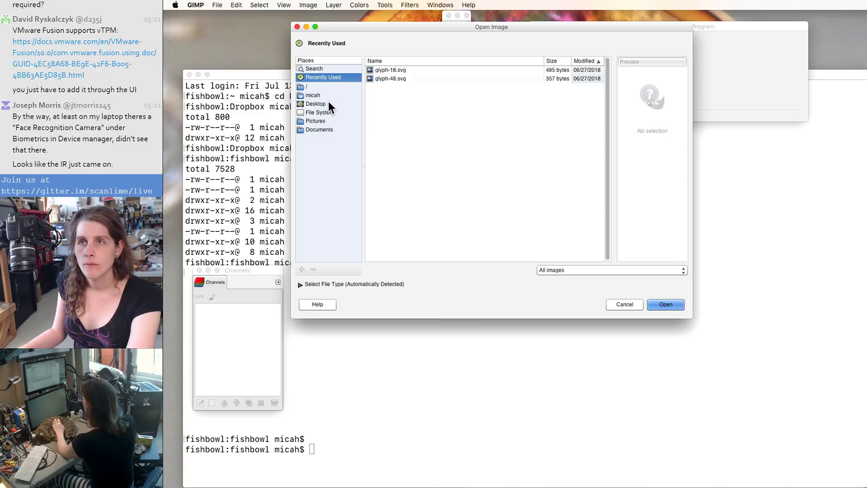
click(329, 96)
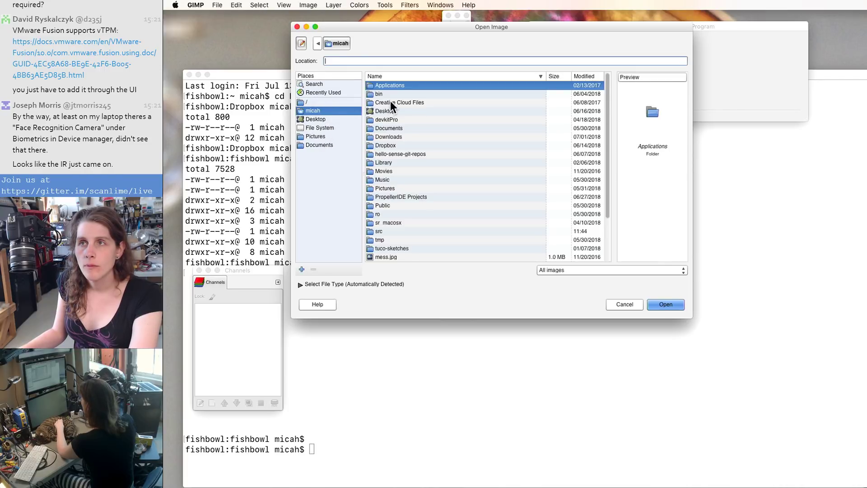
double_click(393, 143)
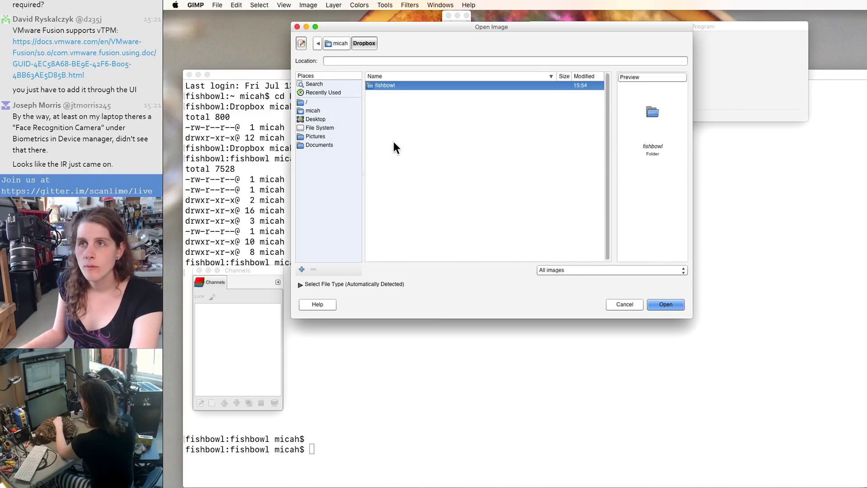
double_click(401, 88)
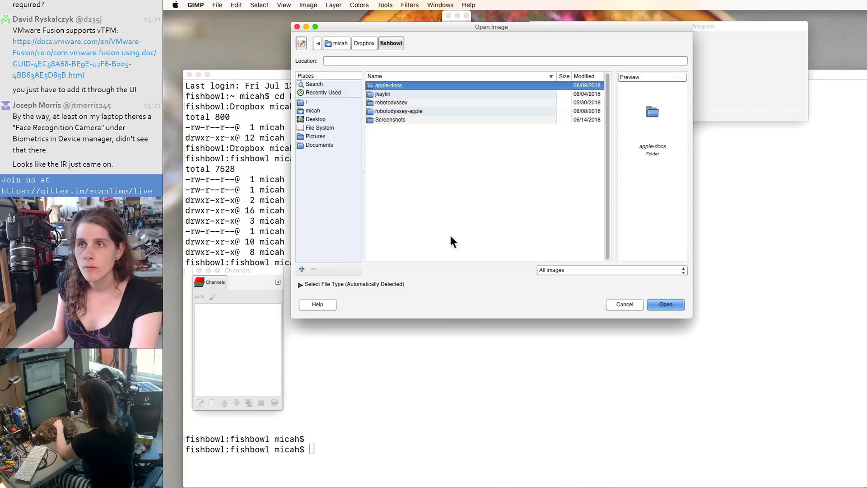
Step: Pick raw image data in the file-type filter list
click(625, 269)
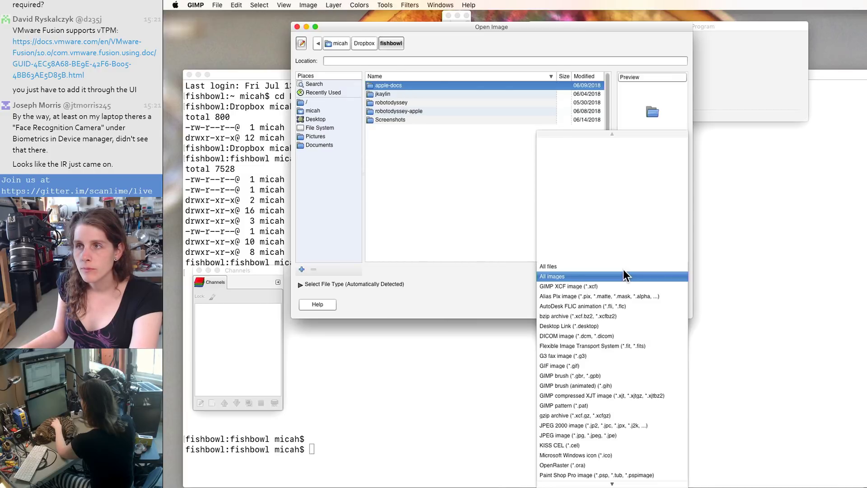
click(602, 270)
click(577, 270)
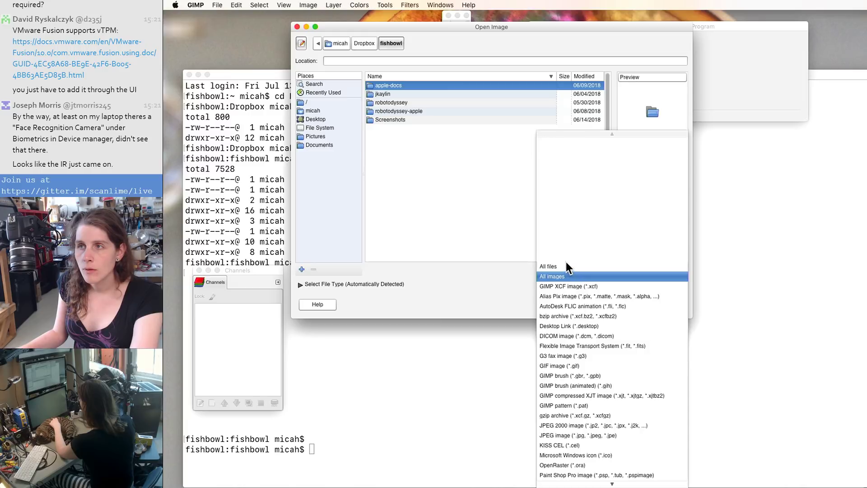
click(553, 266)
click(554, 268)
mouse_move(589, 484)
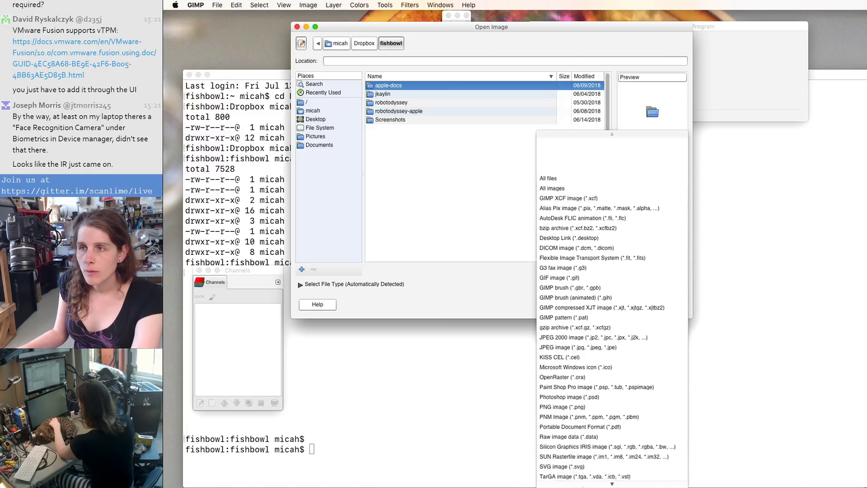
click(580, 394)
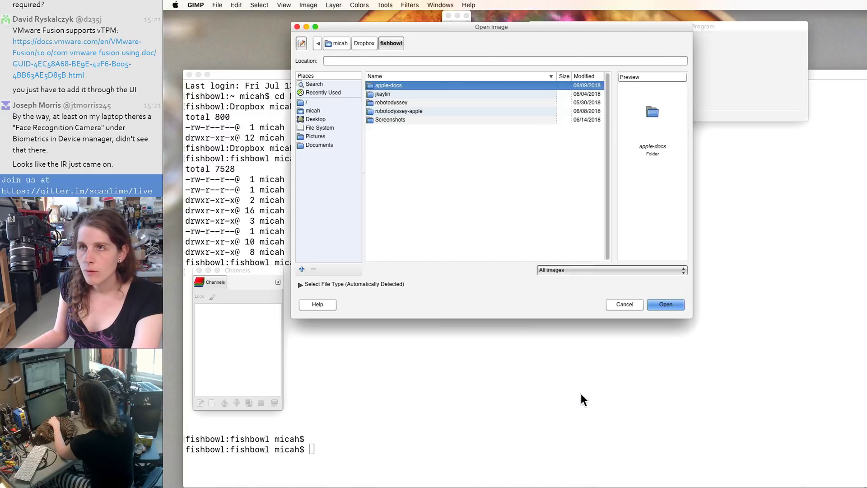
Step: Choose Raw image data as the file type and reset the filter to All images
click(402, 286)
scroll(459, 258, down, 10)
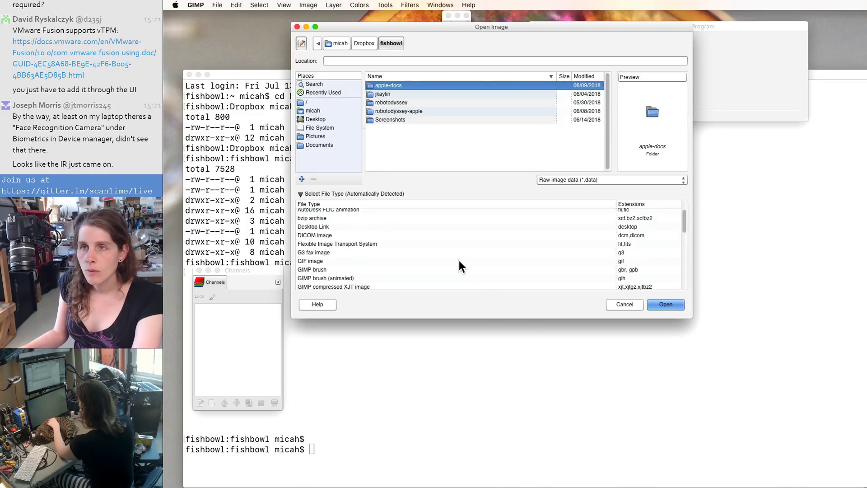
click(396, 240)
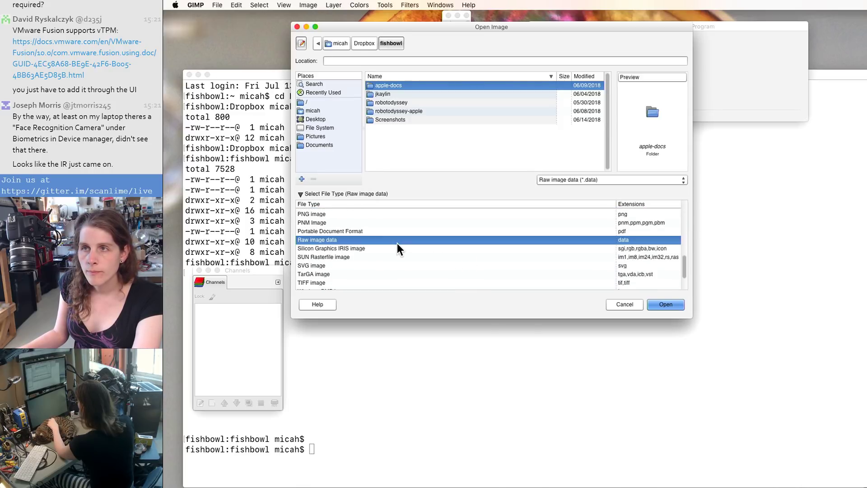
click(556, 181)
mouse_move(570, 10)
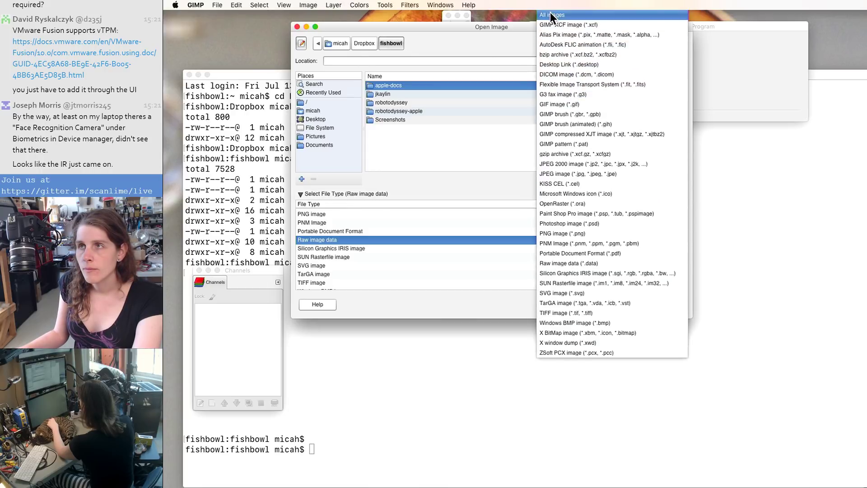
click(551, 14)
Step: Switch the filter to show all files and open packet.bin as raw image data
scroll(575, 181, down, 3)
scroll(575, 180, up, 4)
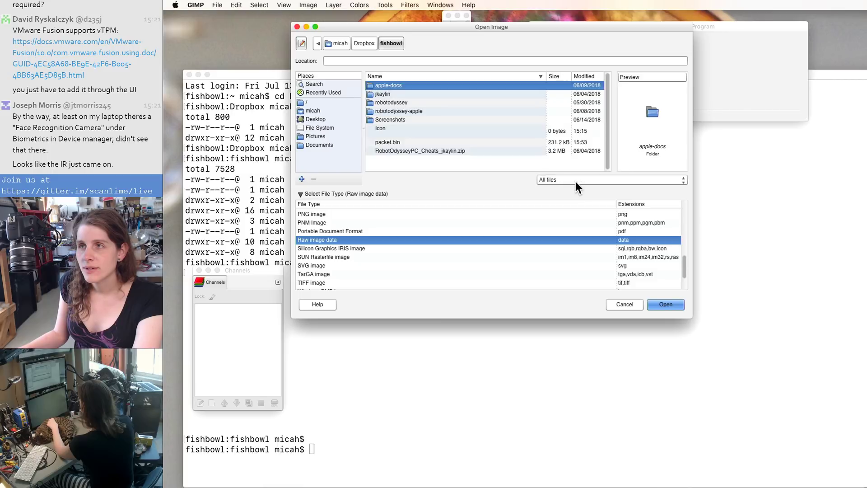
scroll(575, 181, down, 1)
scroll(575, 181, up, 1)
click(575, 181)
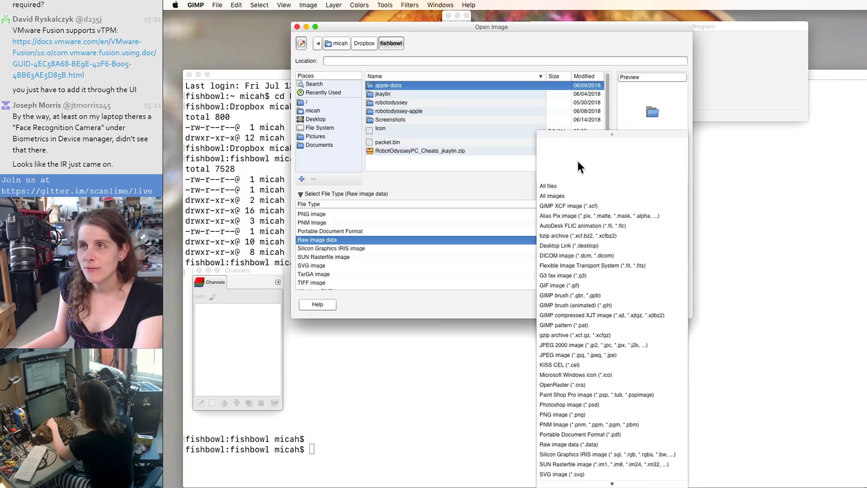
click(559, 195)
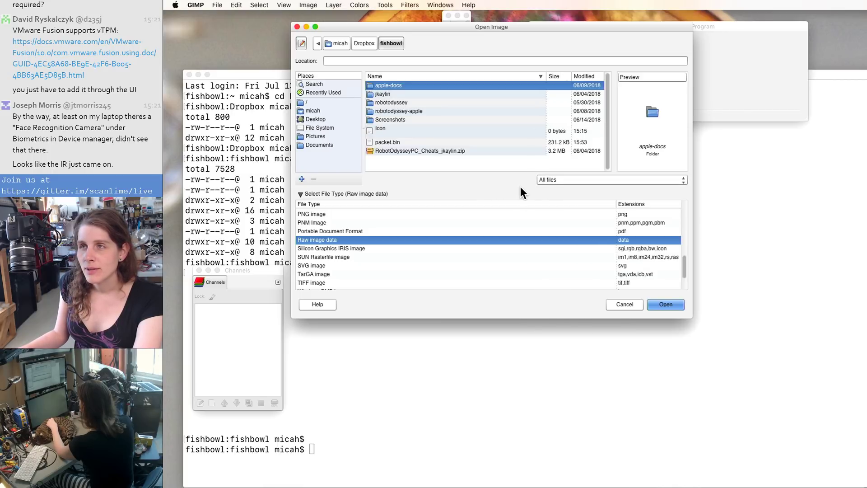
click(565, 180)
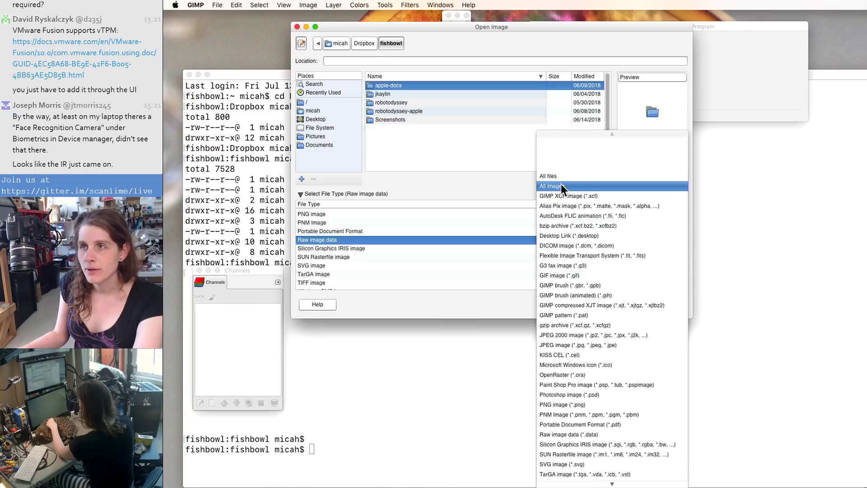
click(562, 178)
click(559, 184)
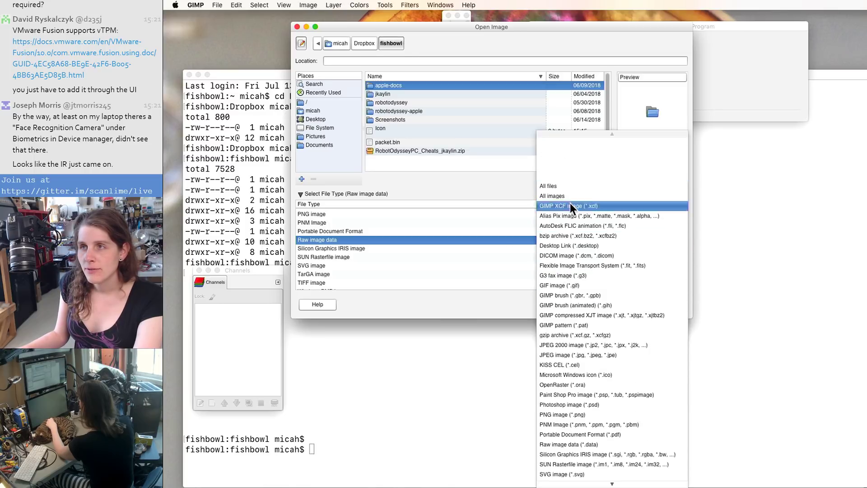
click(550, 187)
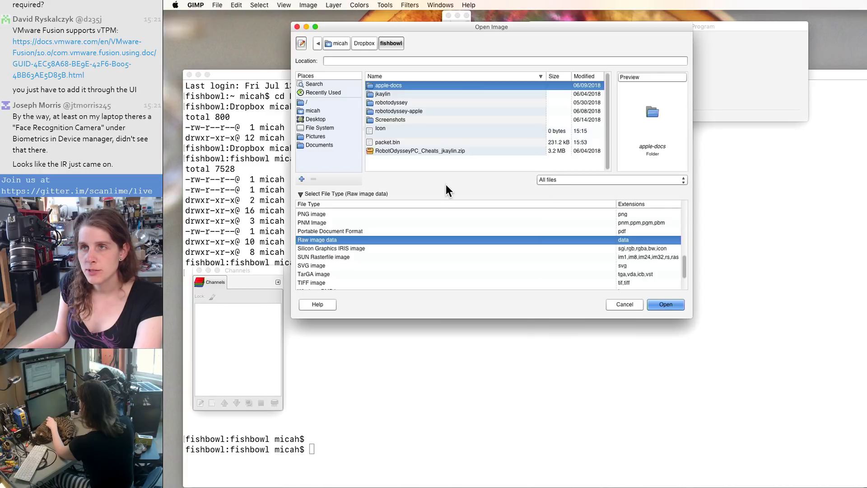
double_click(424, 140)
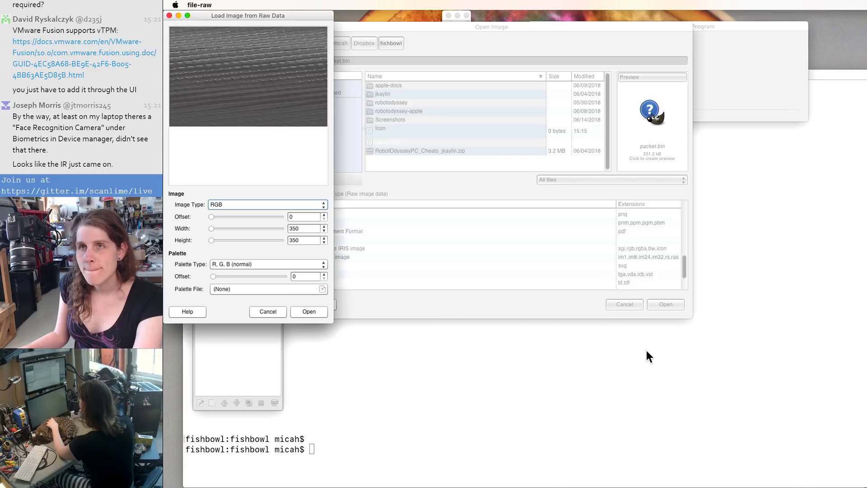
Step: Move and enlarge the raw data dialog, then set the image width to 320
drag(285, 18, 439, 68)
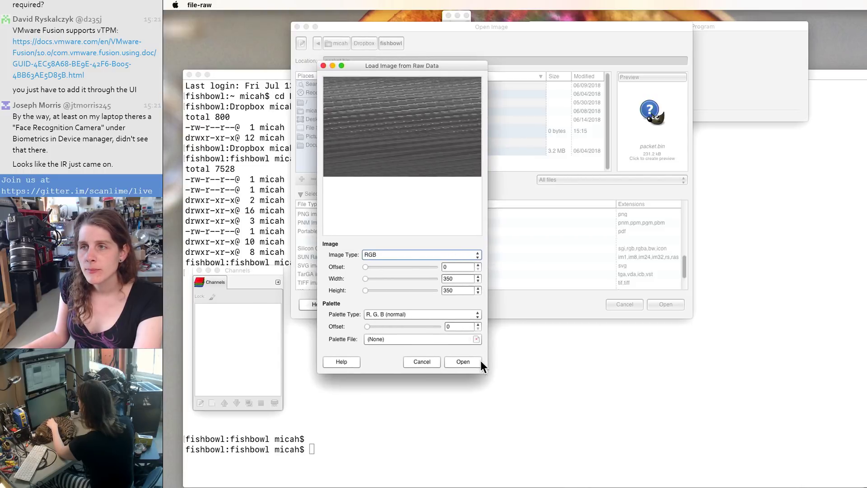
drag(488, 374, 591, 450)
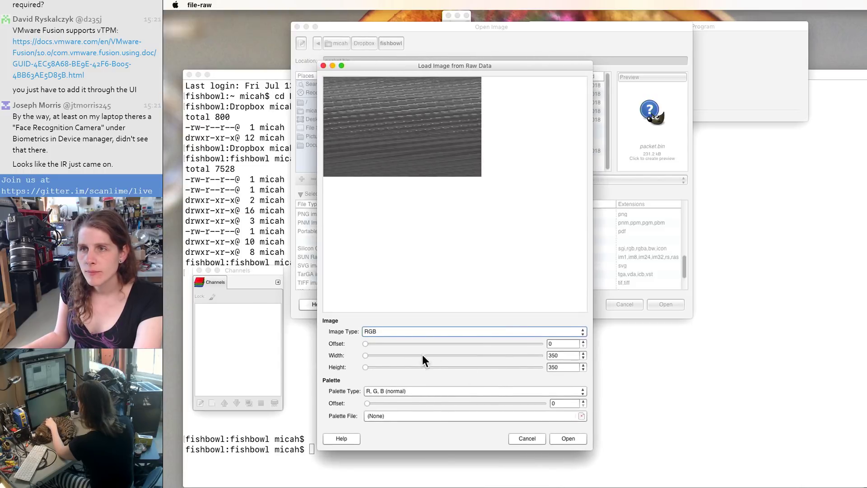
drag(365, 356, 366, 356)
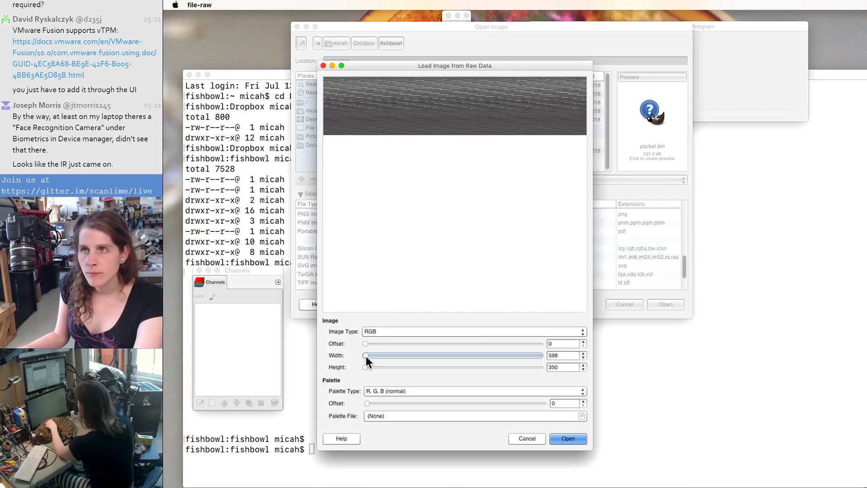
double_click(568, 356)
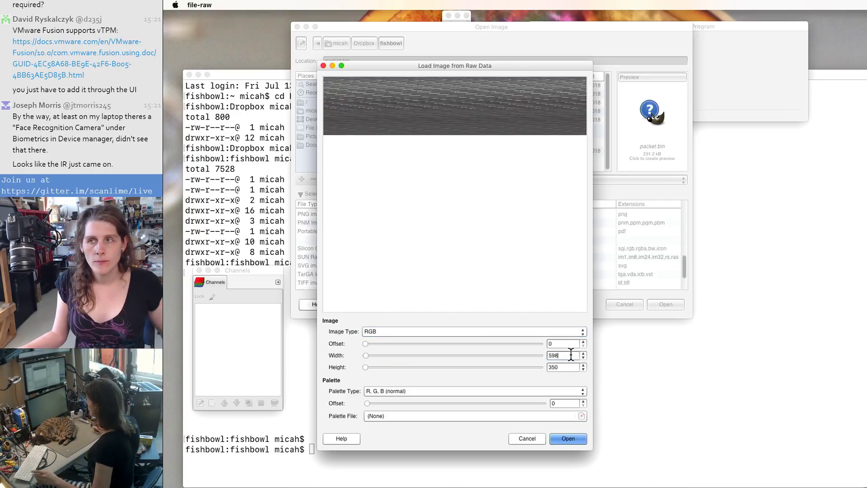
text(320)
key(Tab)
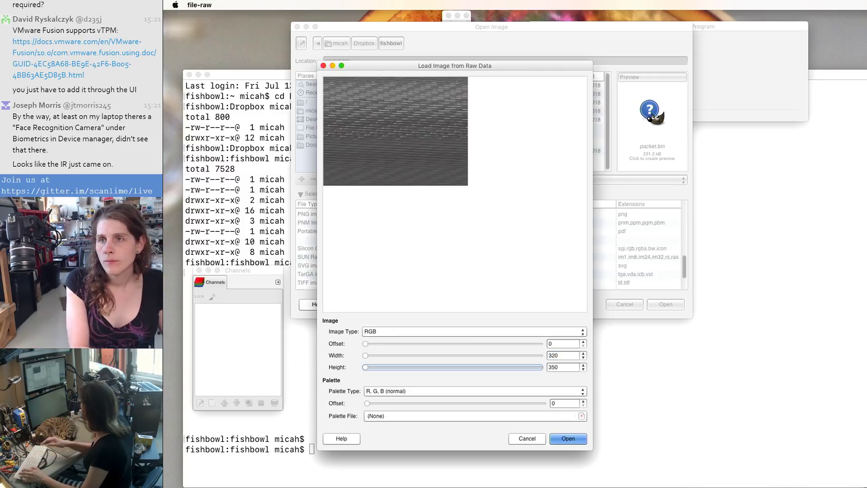
click(435, 329)
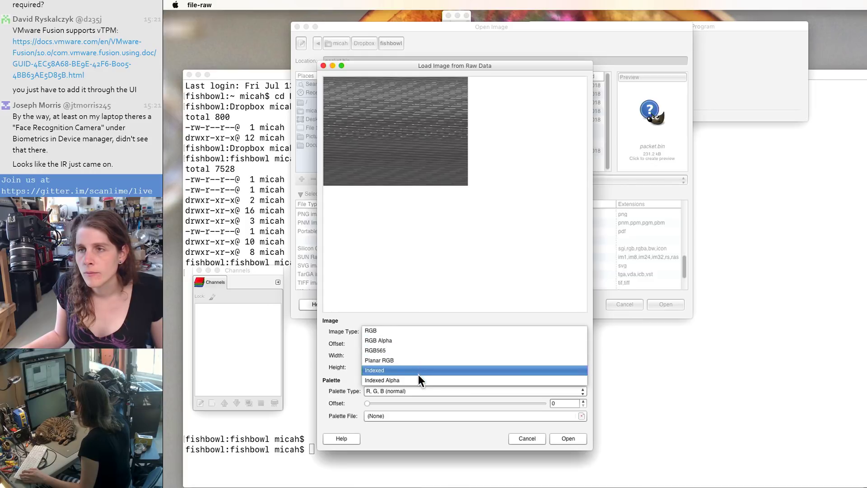
Step: Step through RGB, RGB Alpha, RGB565, Planar RGB, Indexed and Indexed Alpha on the preview
click(421, 334)
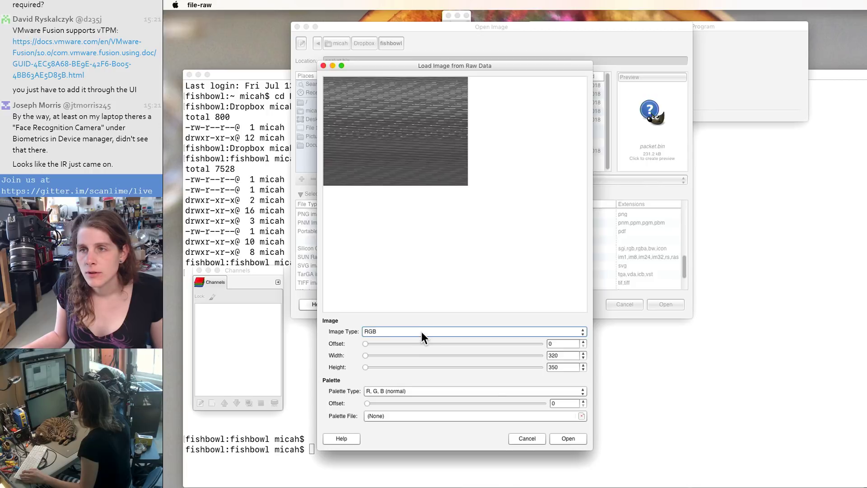
click(421, 331)
key(Down)
key(Return)
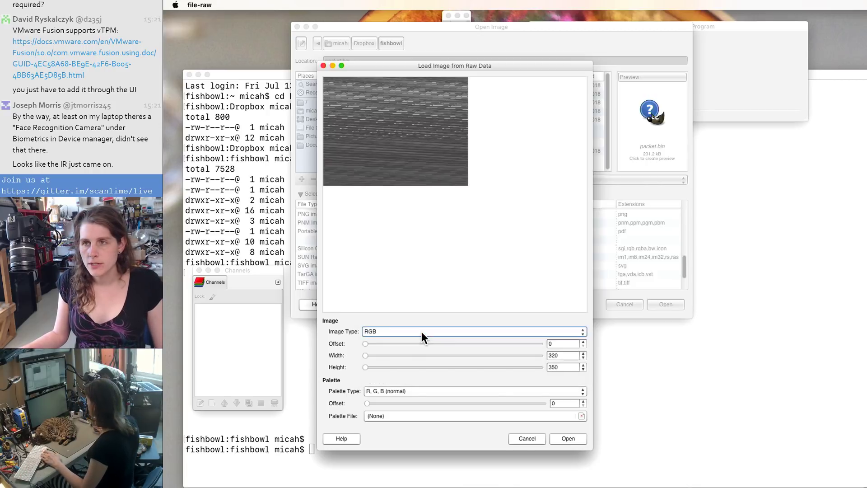
key(Down)
key(Down)
key(Down)
key(Down)
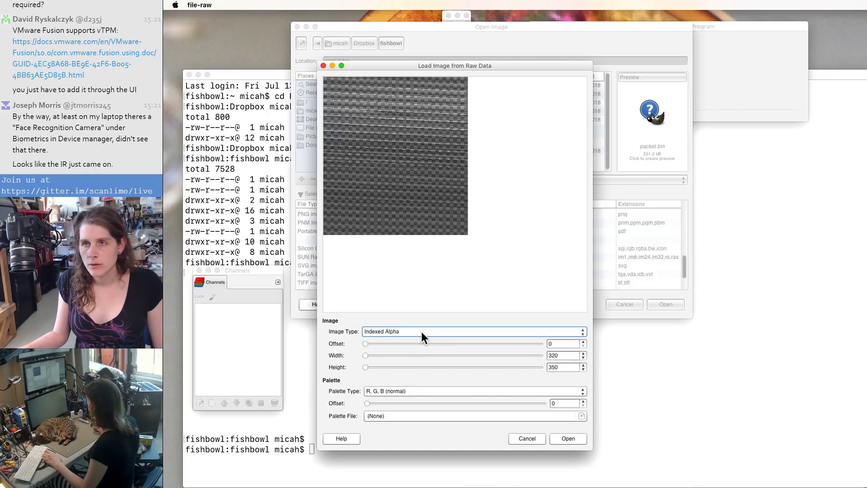
key(Up)
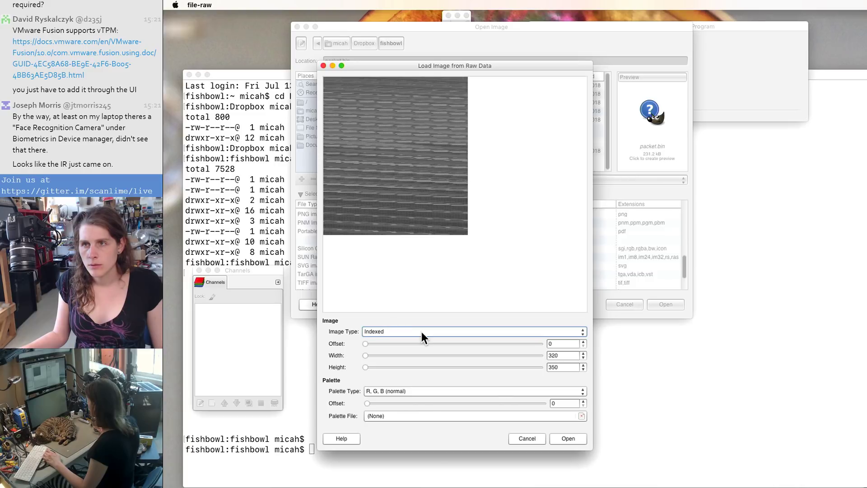
key(Up)
key(Up)
key(Up)
key(Up)
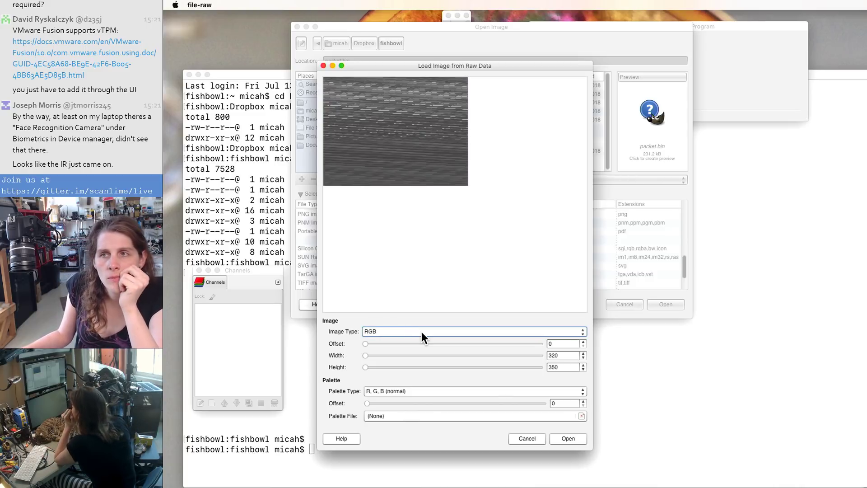
key(Down)
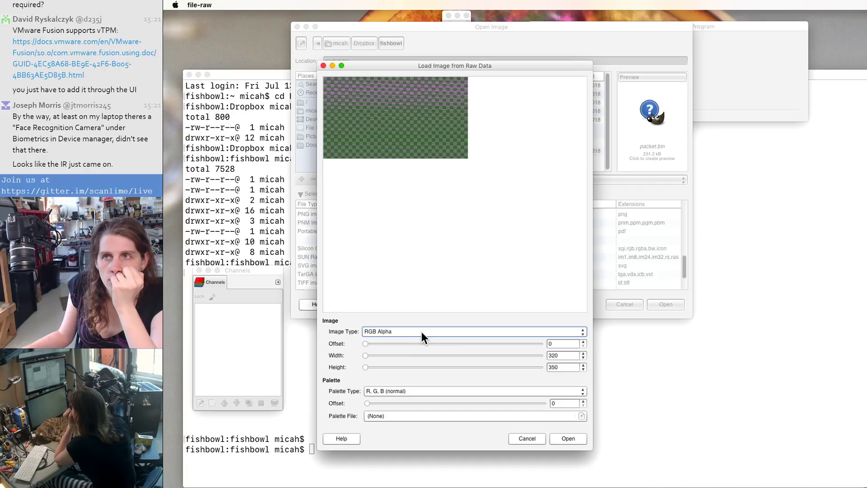
key(Down)
key(Down)
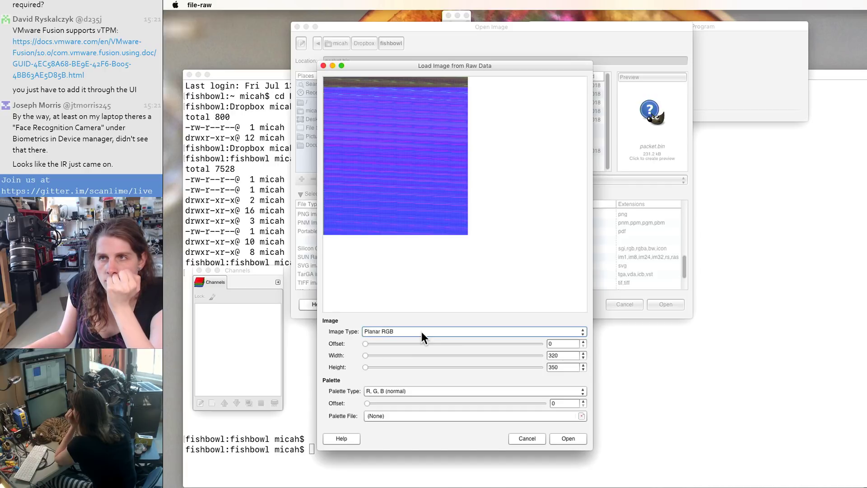
key(Down)
key(Down)
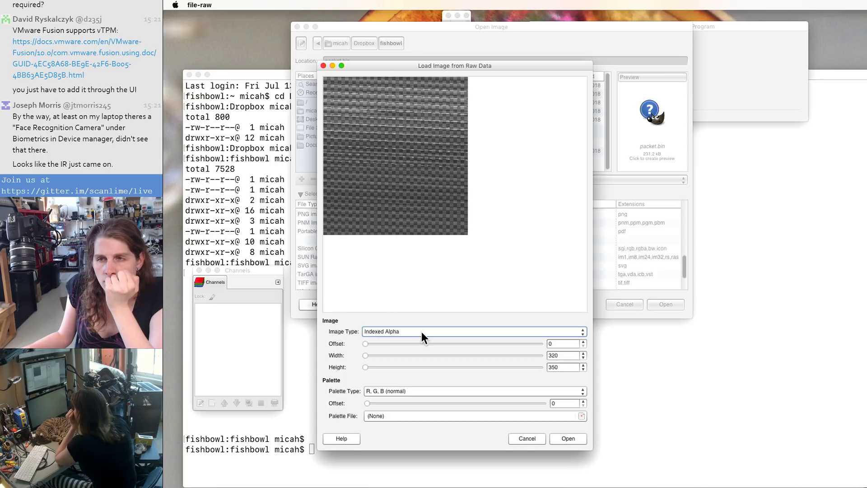
key(Up)
key(Up)
key(Up)
key(Up)
key(Up)
key(Up)
key(Down)
key(Down)
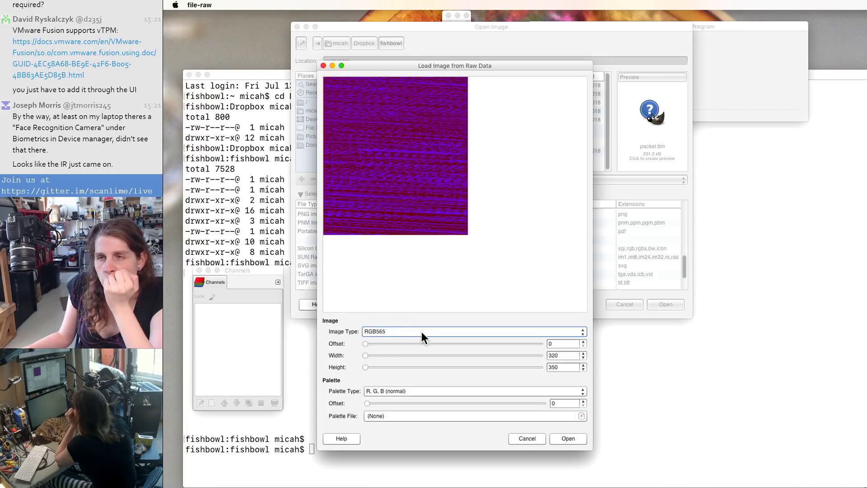
key(Down)
key(Down)
key(Down)
key(Down)
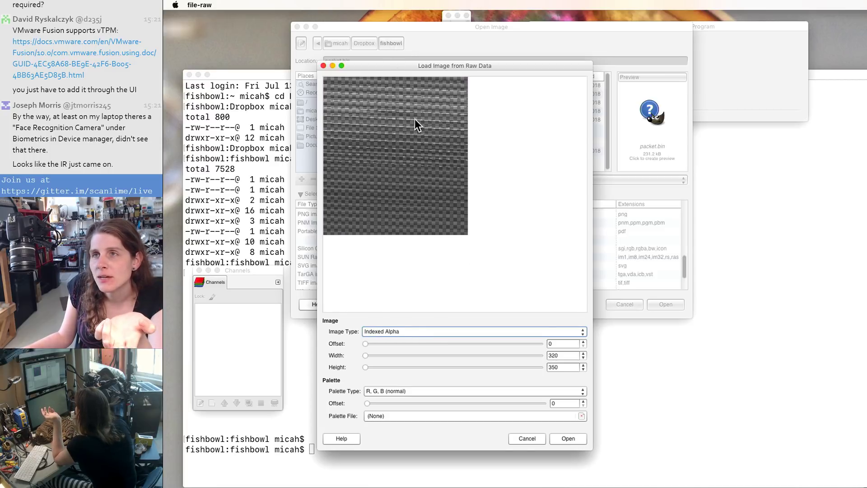
Step: Pick the final indexed image type from the dropdown and keep the offset at 0
click(451, 331)
click(451, 331)
click(451, 331)
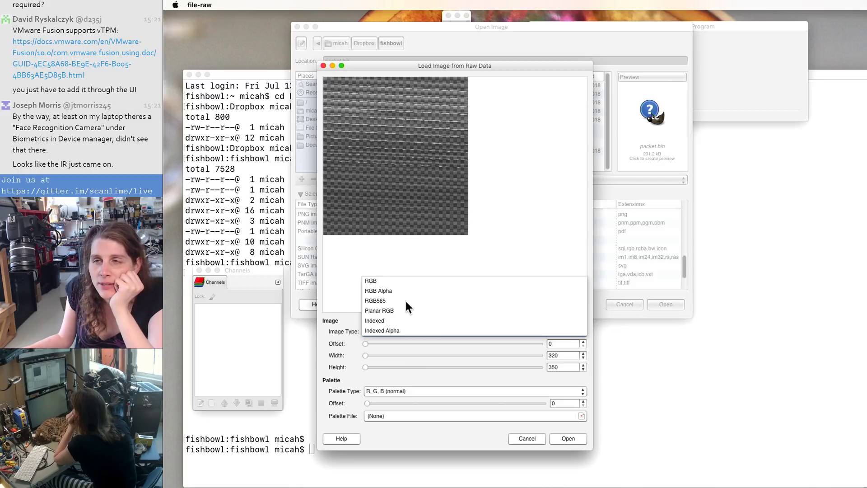
click(391, 322)
scroll(392, 332, down, 1)
scroll(392, 332, up, 3)
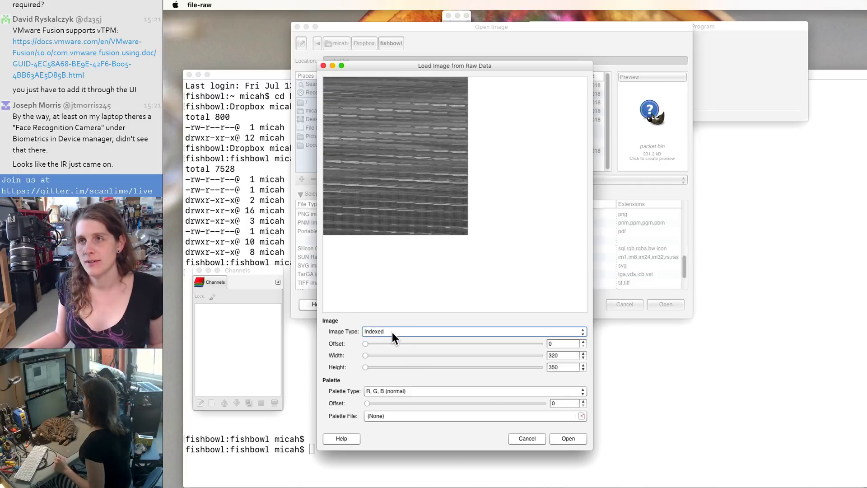
scroll(395, 332, up, 2)
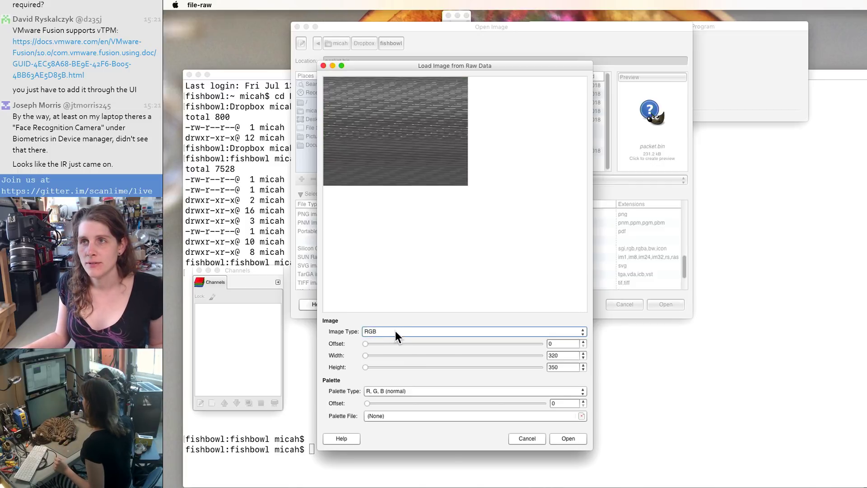
scroll(395, 331, down, 5)
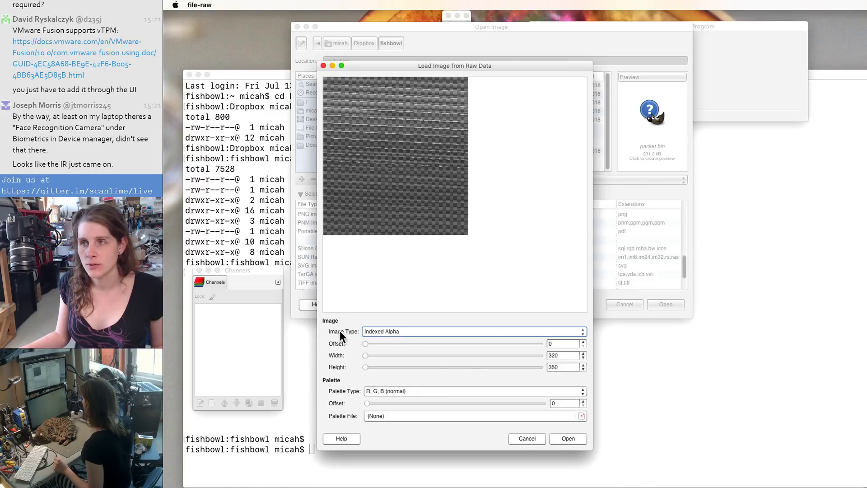
drag(365, 343, 329, 350)
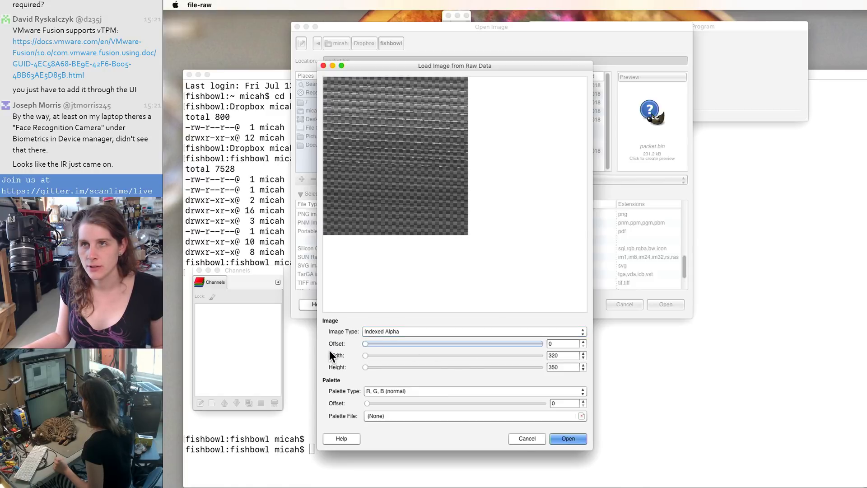
click(396, 390)
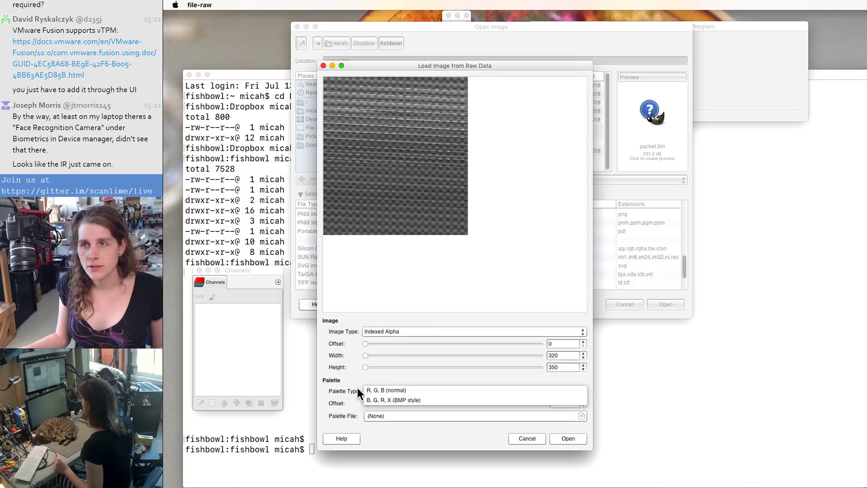
Step: Try the palette options: R, G, B (normal) order, shifted offset, and the palette file chooser (dismissed)
click(367, 390)
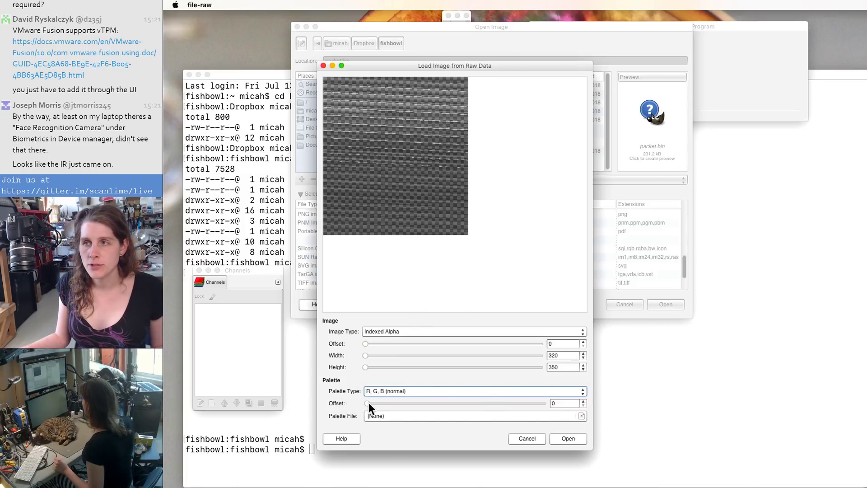
drag(368, 402, 382, 405)
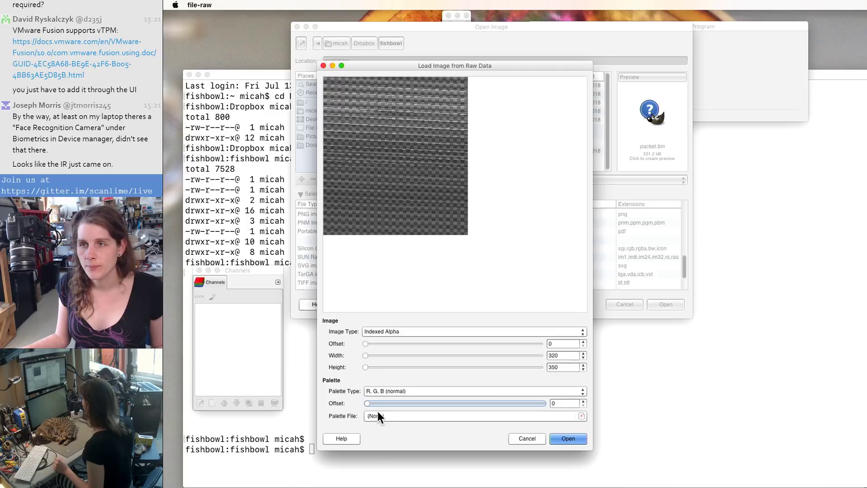
click(377, 413)
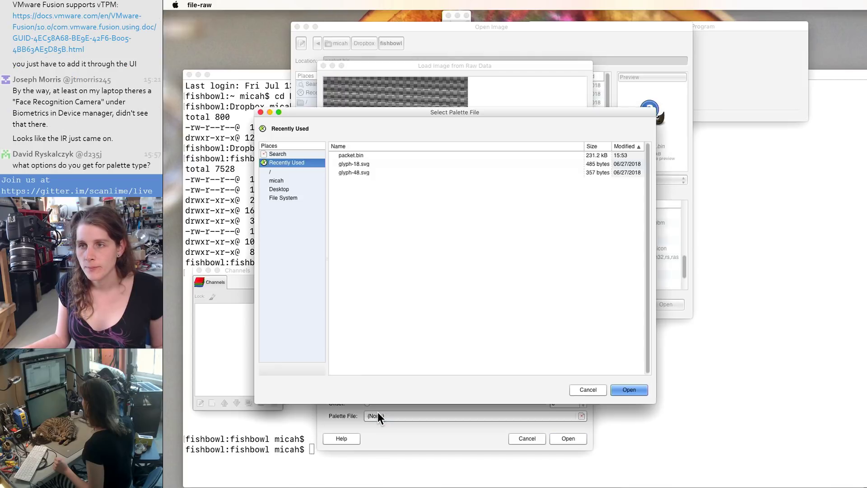
click(587, 390)
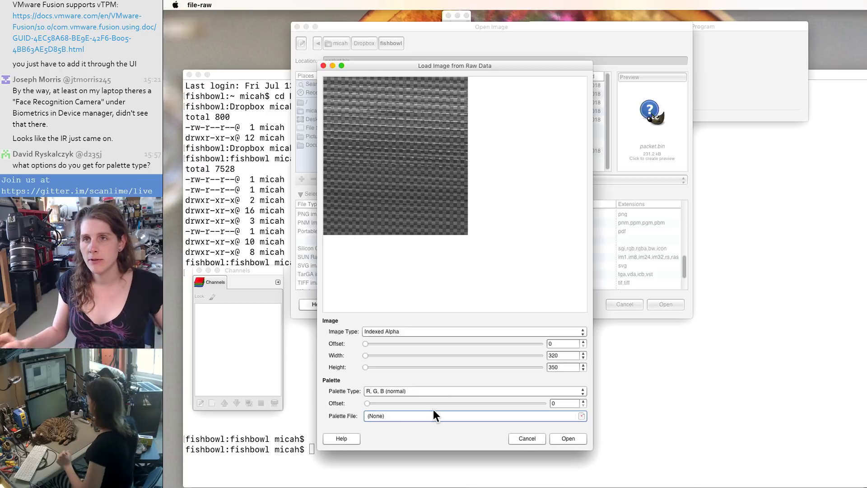
Step: Set the raw Image Type to Indexed after briefly trying RGB
click(451, 332)
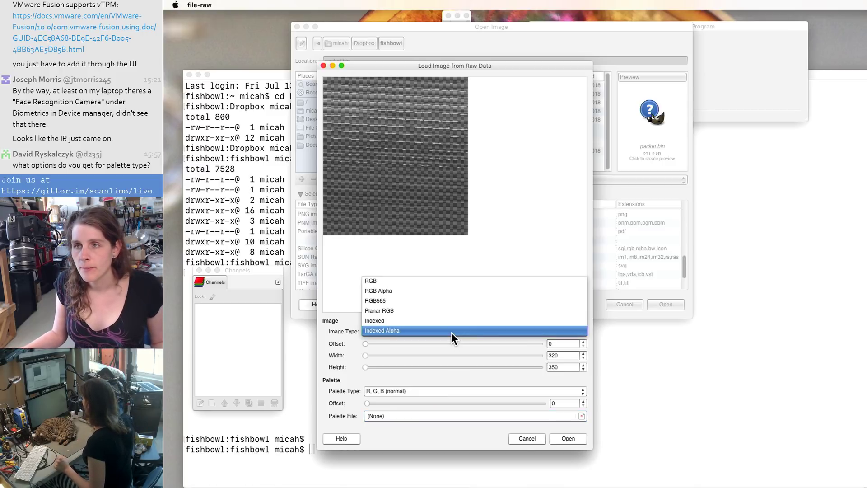
click(446, 282)
click(428, 331)
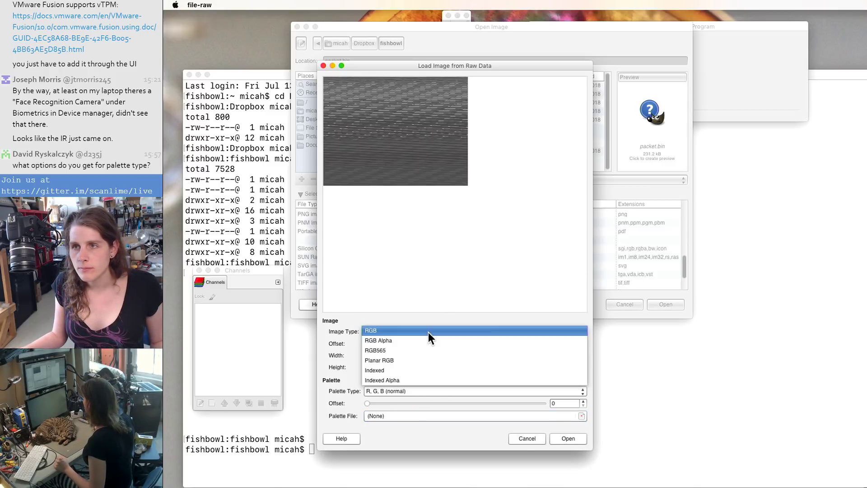
click(423, 371)
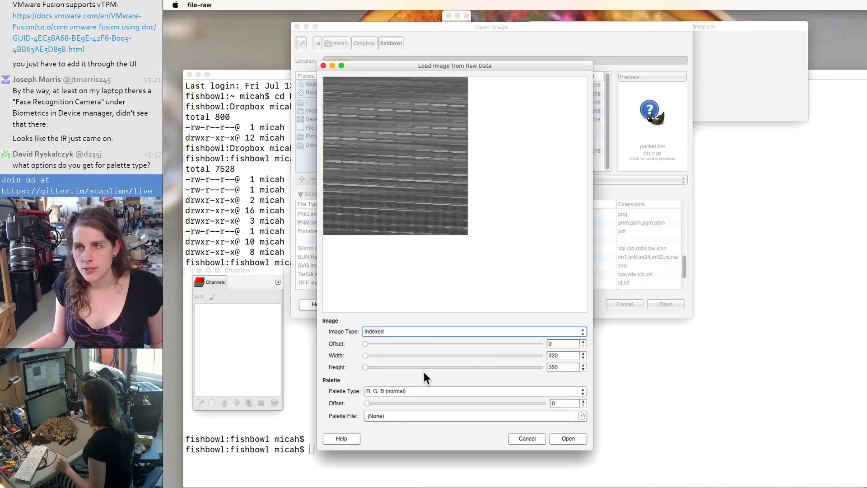
click(405, 331)
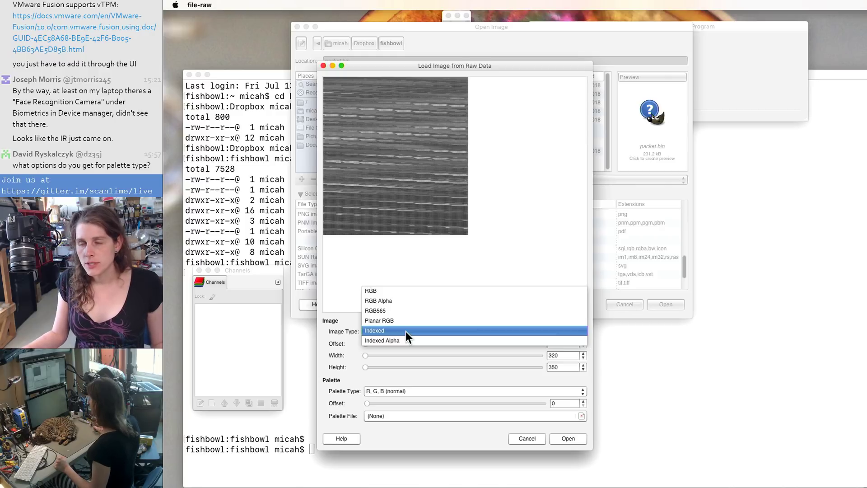
click(405, 331)
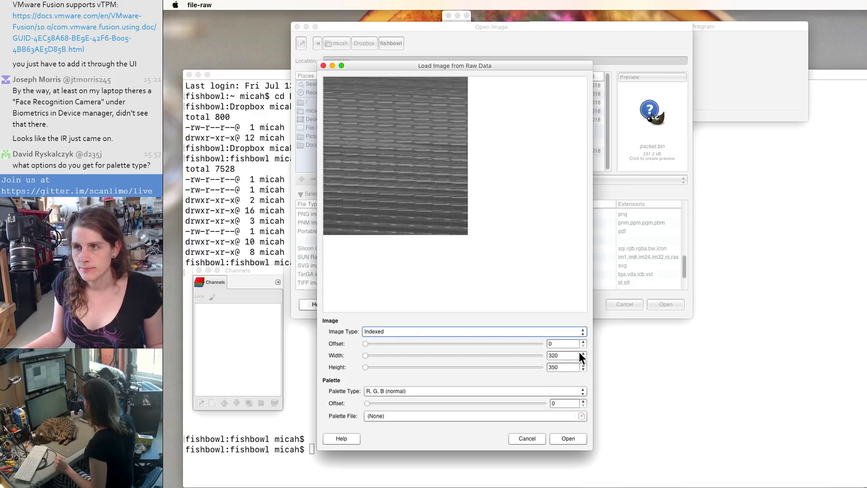
Step: Replace the raw import width of 320 with 640
drag(582, 353, 581, 353)
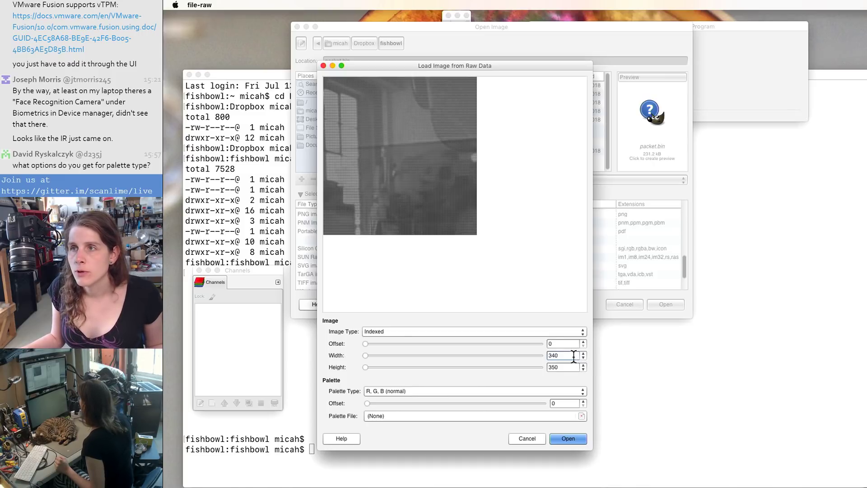
double_click(571, 355)
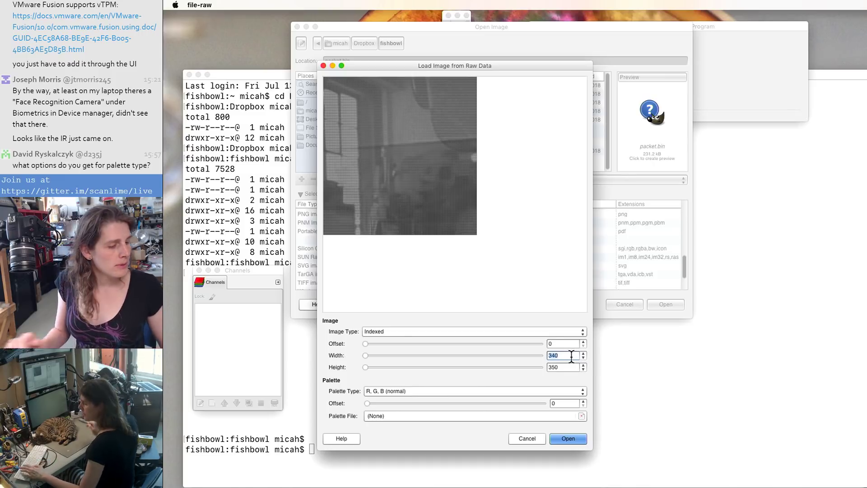
text(640)
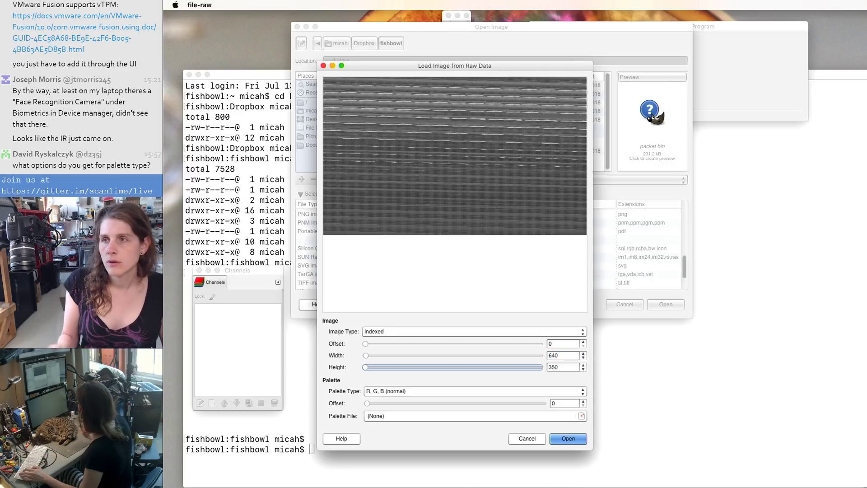
Step: Step the width with the spin arrows until it reads 680 and a face appears
click(583, 353)
click(583, 353)
click(584, 357)
click(583, 356)
click(583, 356)
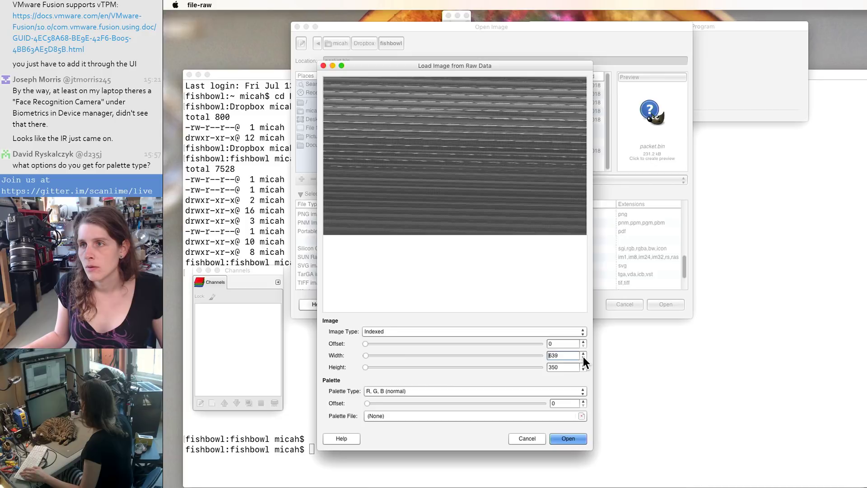
click(583, 357)
click(583, 353)
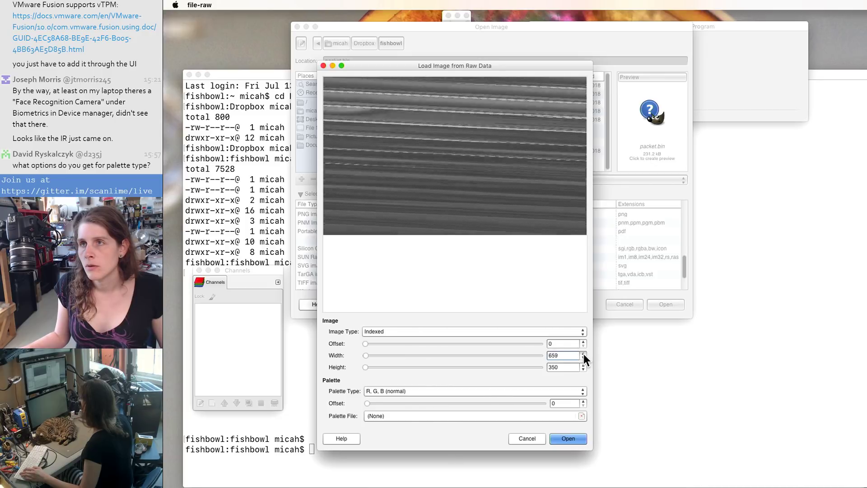
click(583, 356)
click(583, 356)
click(583, 356)
click(583, 356)
click(584, 356)
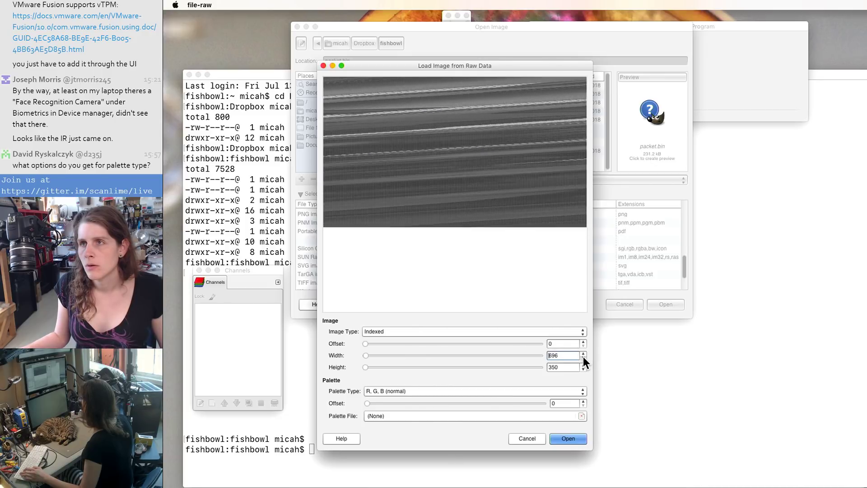
click(583, 356)
click(583, 356)
click(583, 356)
click(583, 356)
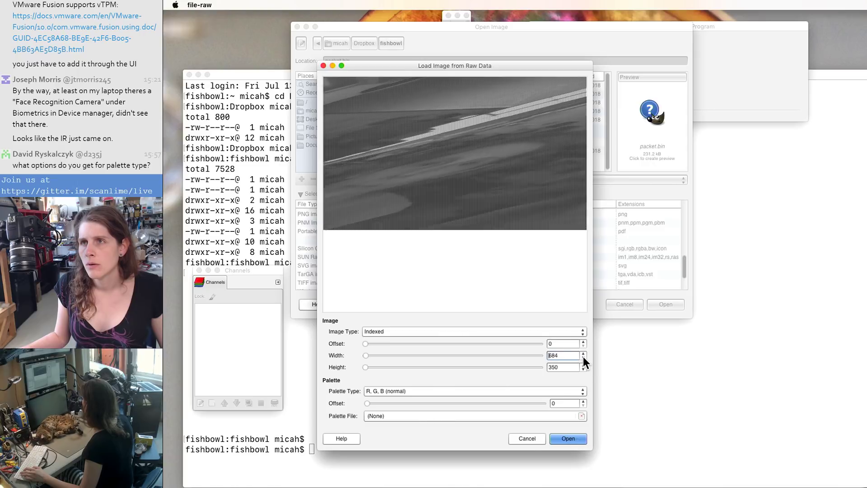
click(583, 356)
click(583, 356)
click(583, 356)
click(583, 356)
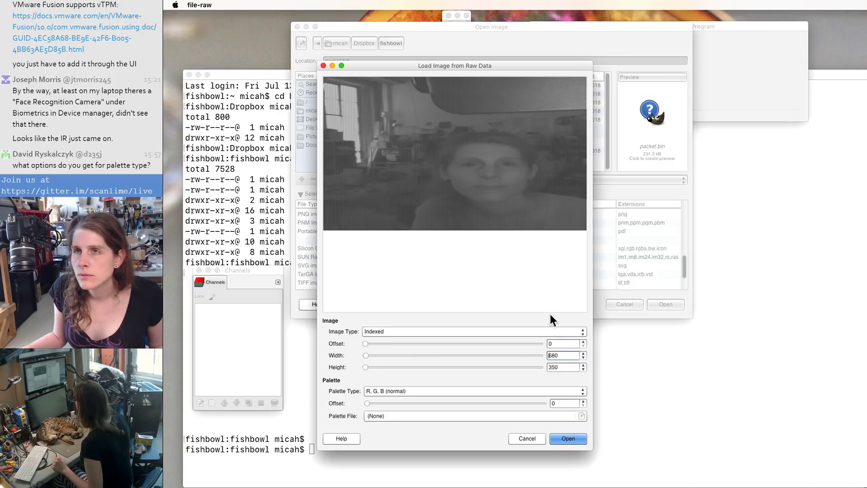
Step: Enlarge and reposition the dialog, raise Height to 462, and open packet.bin as a 680×462 image
drag(595, 310, 710, 315)
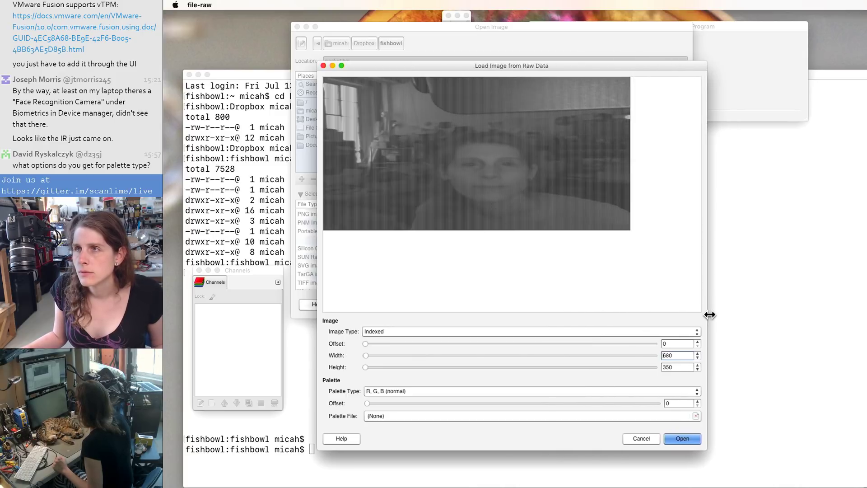
click(697, 365)
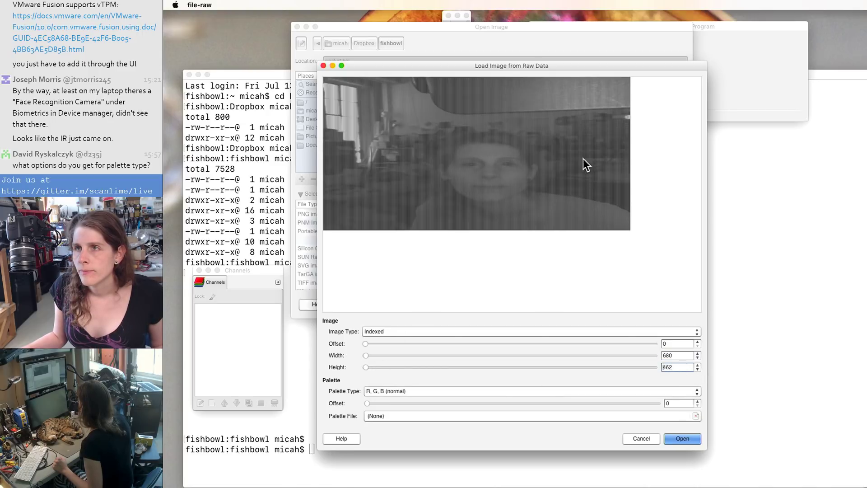
drag(572, 72, 549, 76)
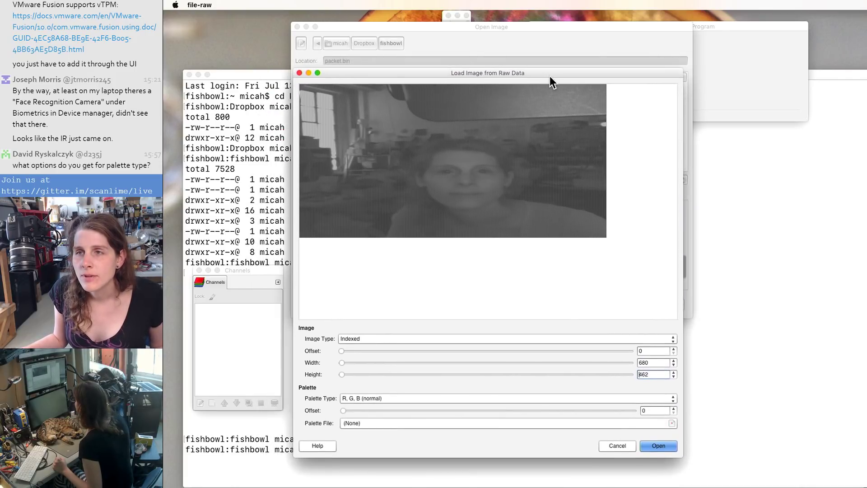
click(662, 448)
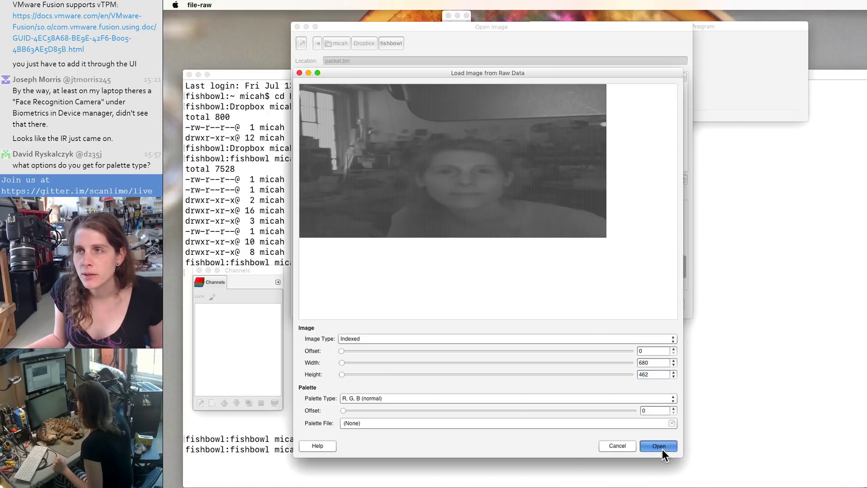
Step: Center and enlarge the image window, undoing an accidental Clear of the face image
drag(663, 29, 417, 51)
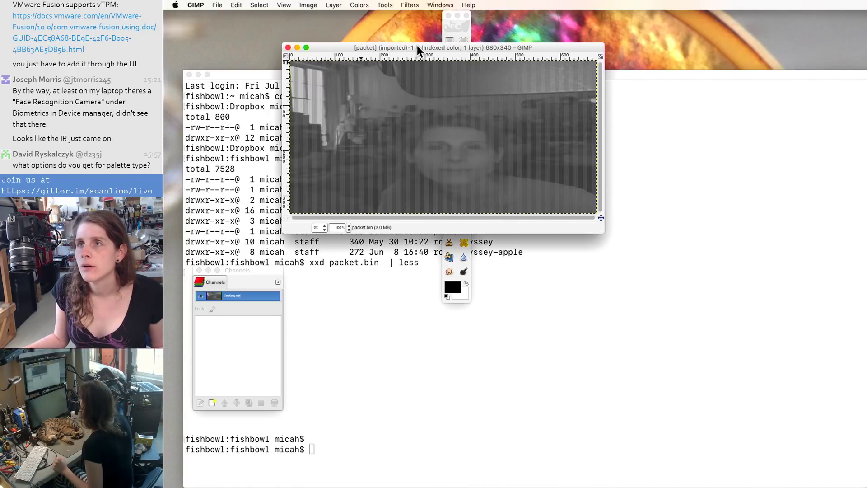
drag(601, 238, 837, 410)
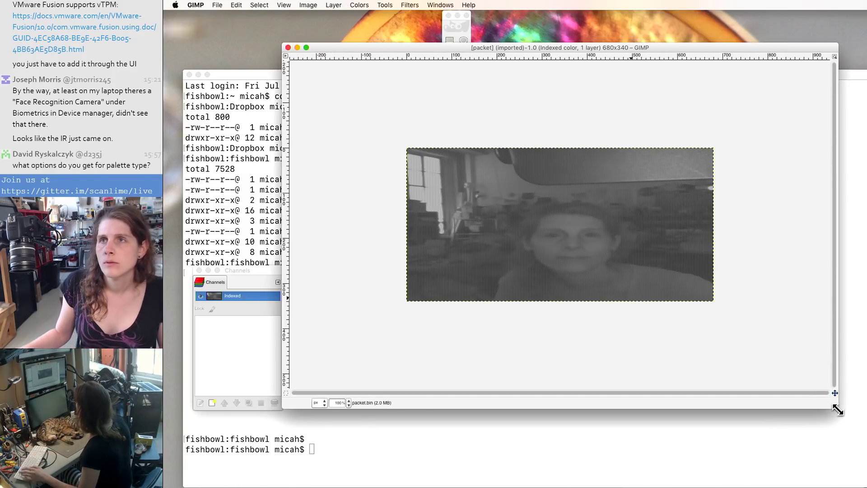
key(Delete)
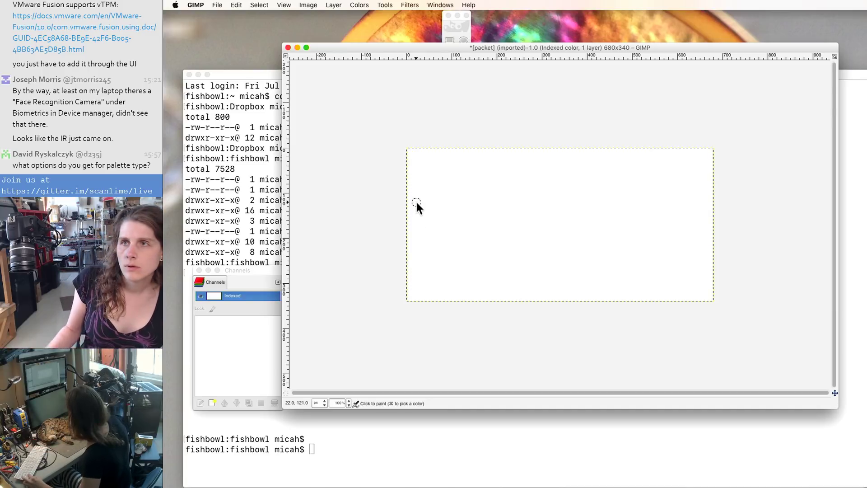
click(259, 5)
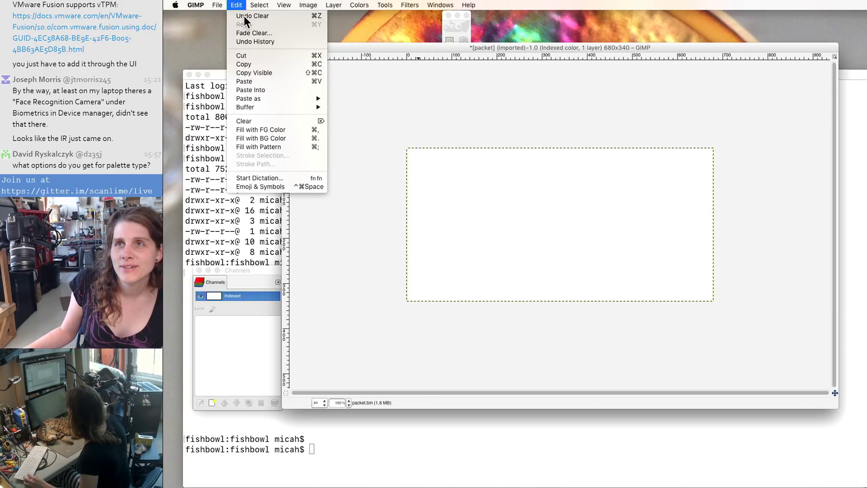
click(244, 17)
Step: Zoom into the face image via View > Zoom > Zoom In, then adjust magnification with plus/minus
click(259, 5)
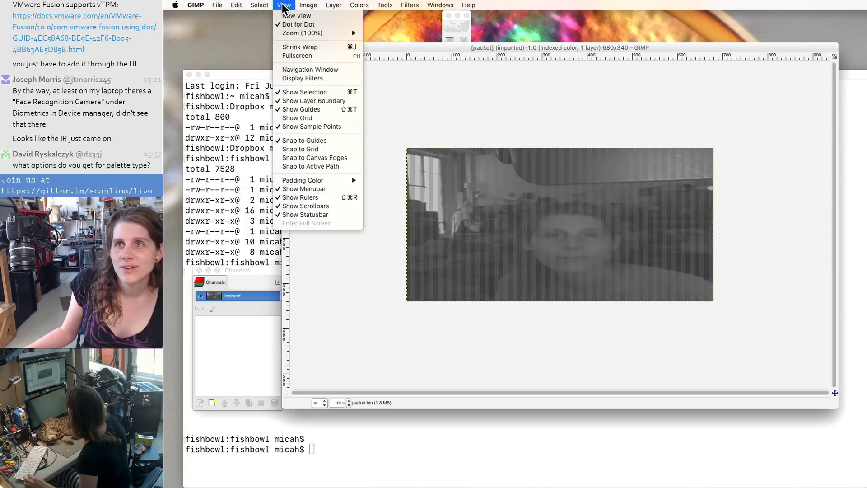
click(283, 7)
click(283, 6)
mouse_move(296, 35)
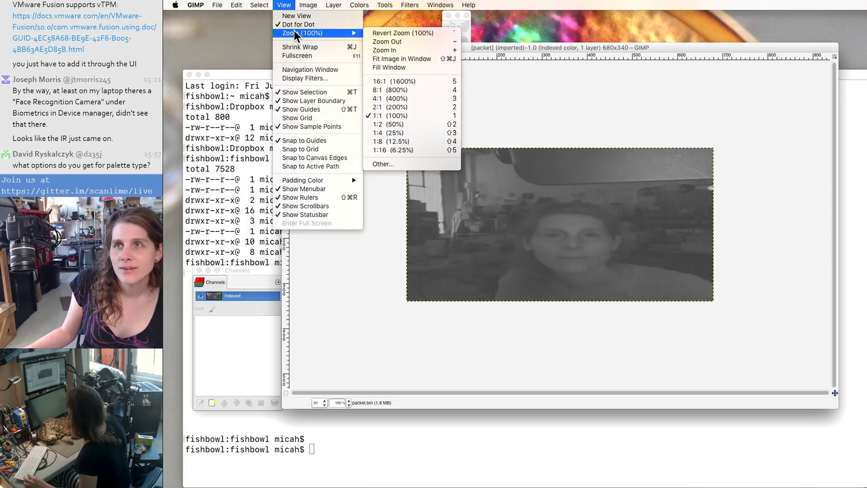
click(433, 51)
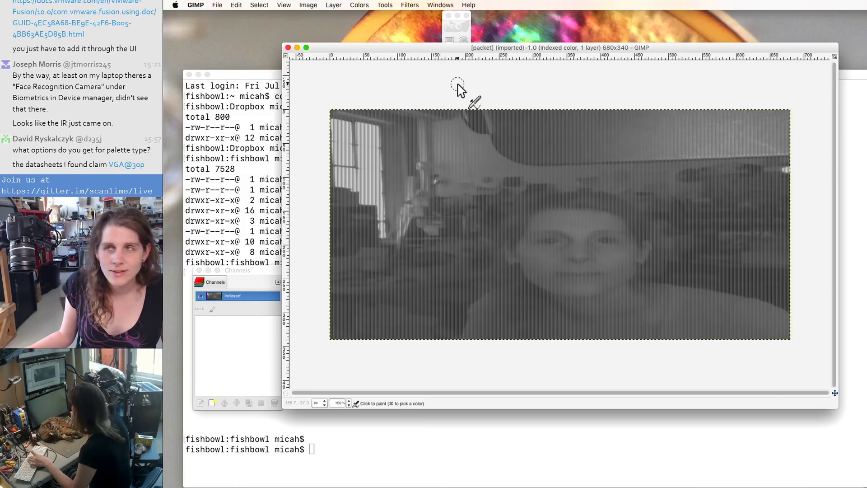
key(plus)
key(minus)
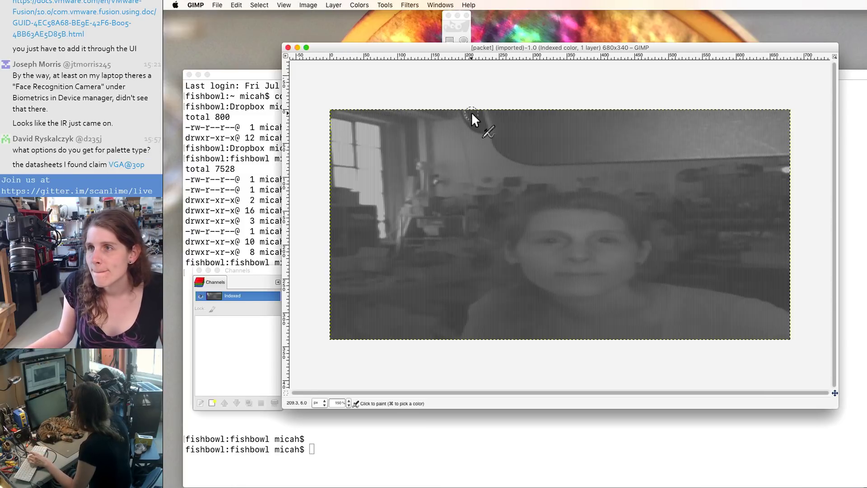
key(plus)
key(plus)
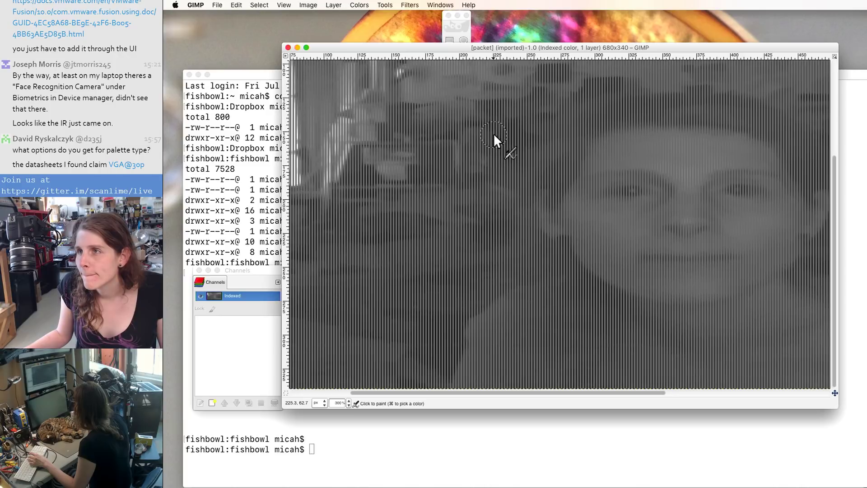
key(minus)
key(minus)
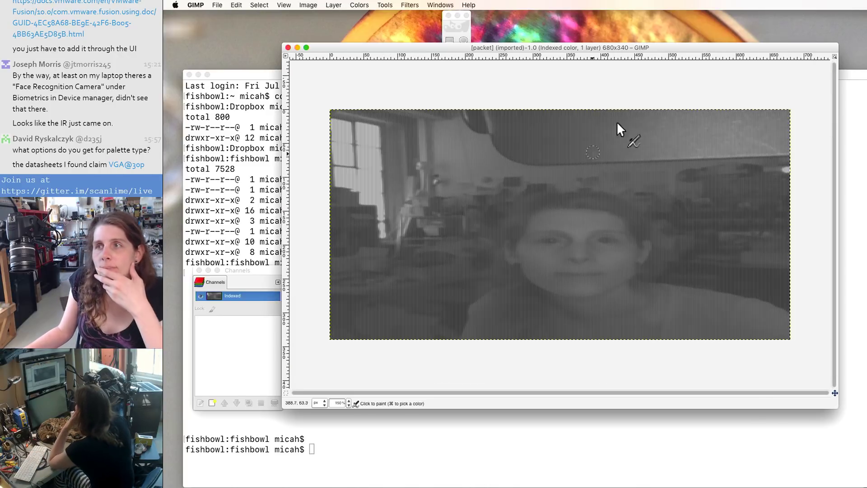
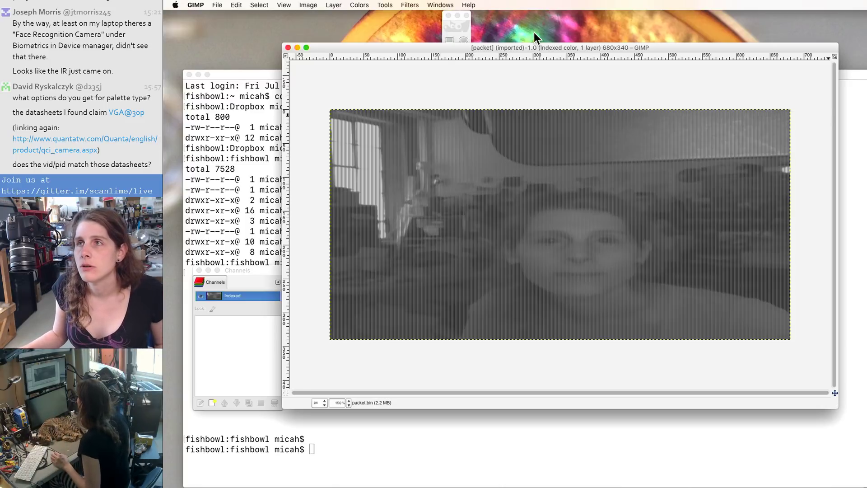
Step: Move the GIMP raw frame aside, then scroll up and widen Data Center's Navigator panel
drag(576, 48, 740, 64)
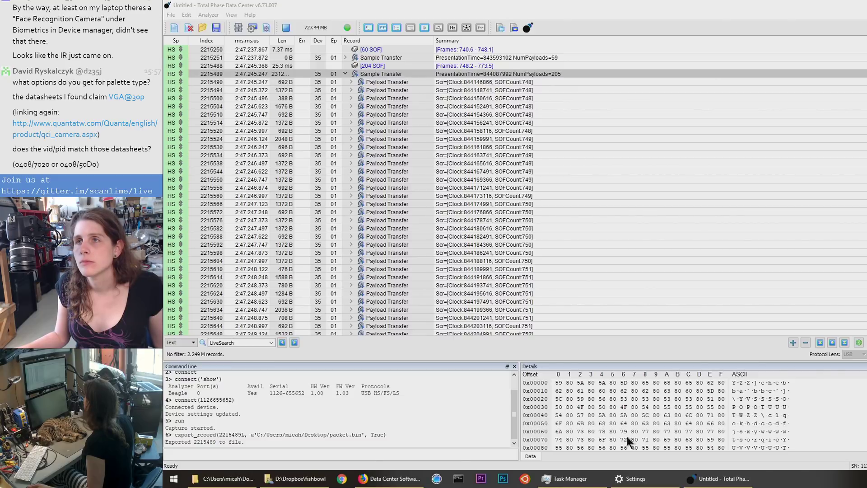
scroll(832, 188, up, 3)
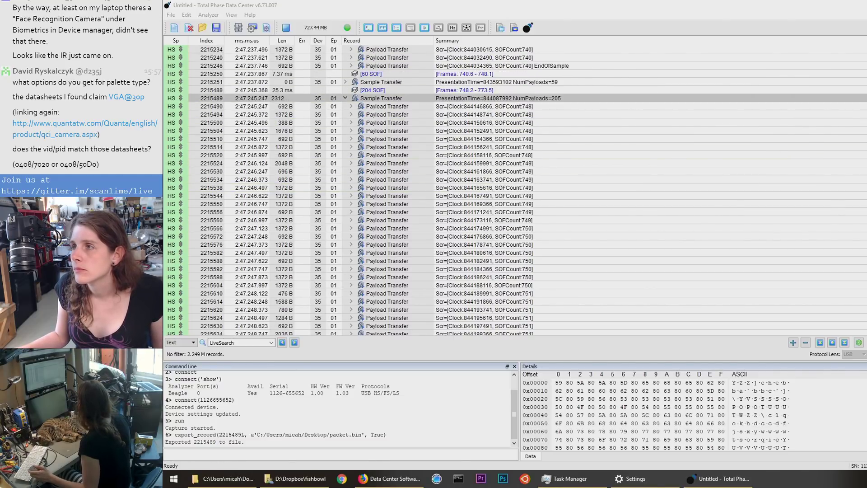
scroll(764, 206, up, 11)
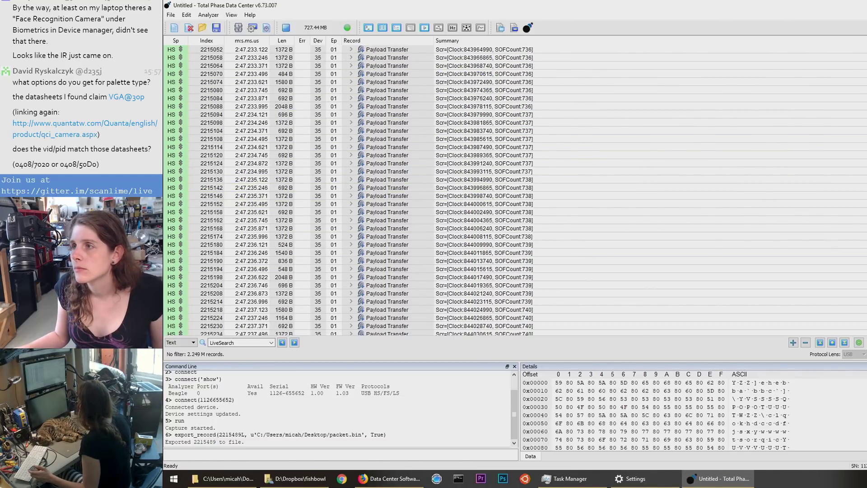
drag(866, 268, 594, 273)
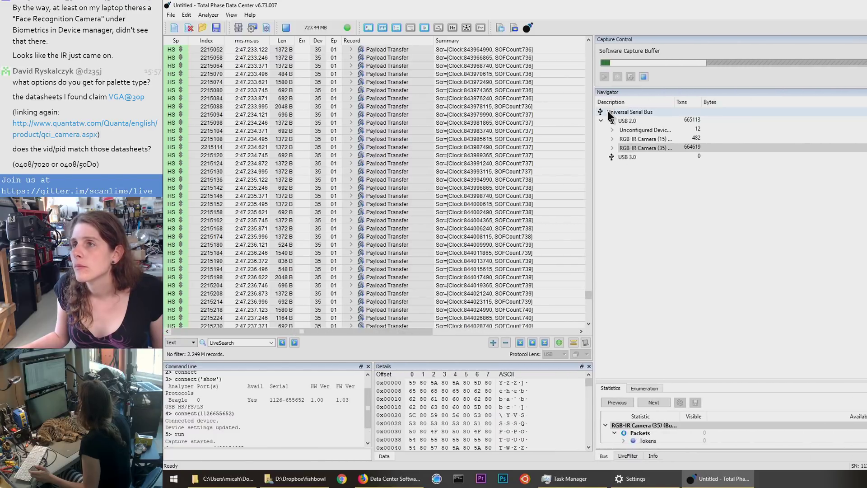
Step: Expand RGB-IR Camera (35) and its configuration, widening the Description column to show interface names
click(612, 148)
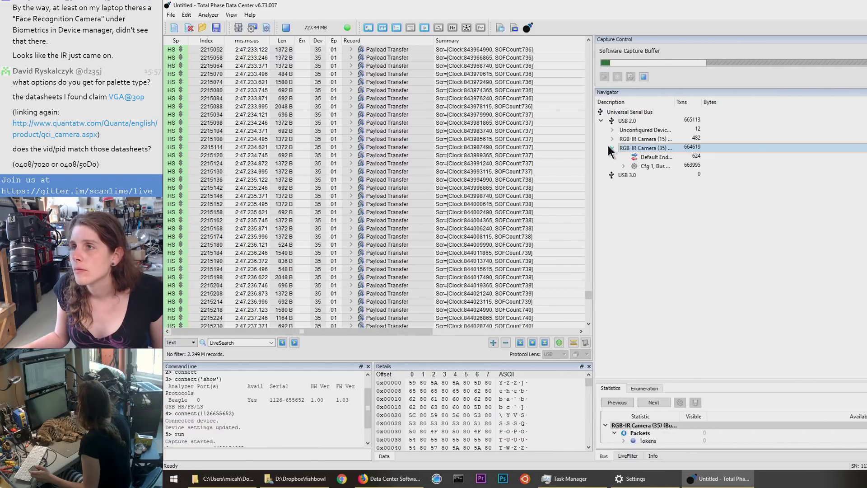
click(622, 165)
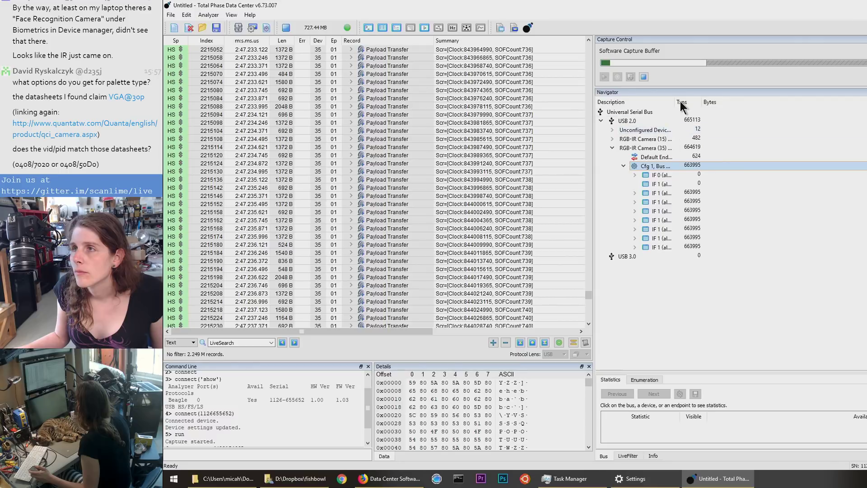
drag(674, 103, 767, 143)
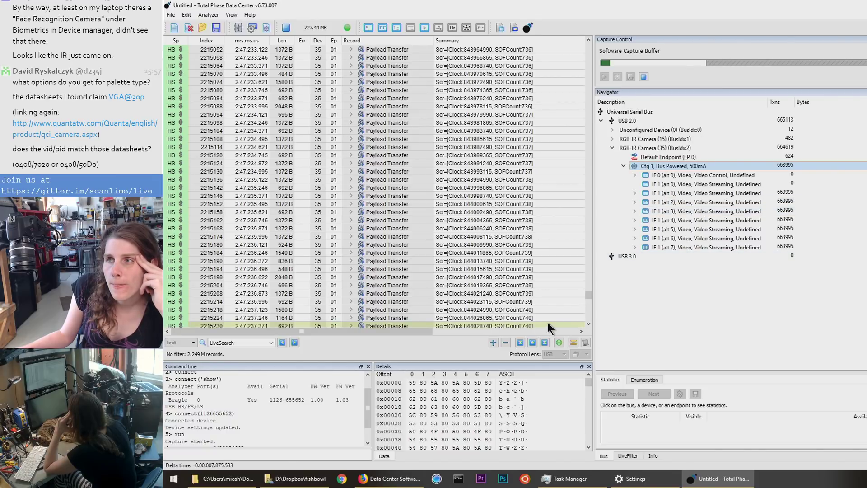
Step: Expand the video control interface and alternate settings 1 through 7 to reveal each endpoint
click(635, 174)
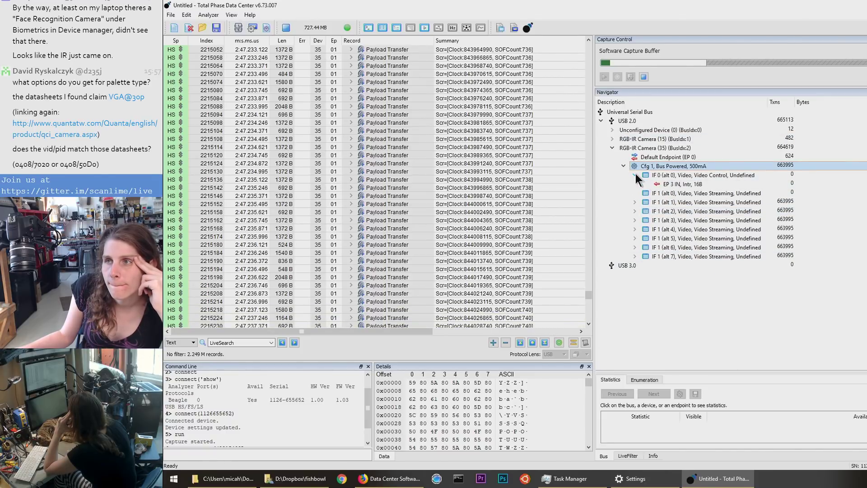
click(634, 202)
click(634, 220)
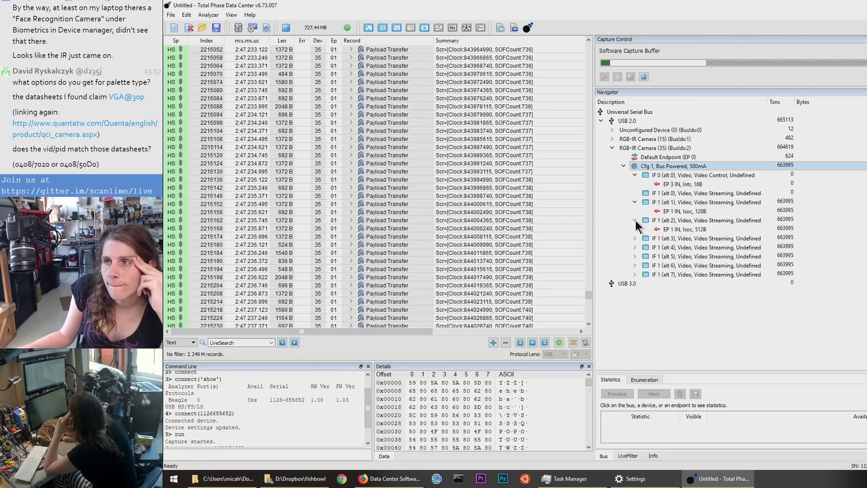
click(635, 238)
click(634, 256)
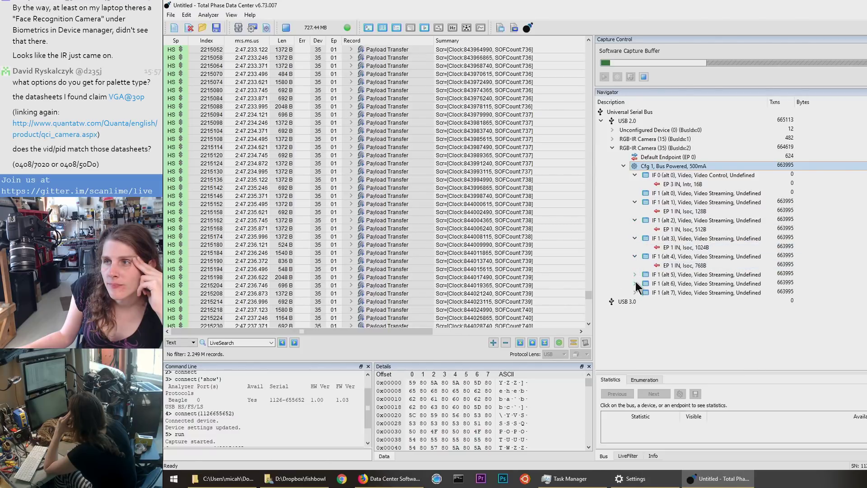
click(635, 274)
click(635, 292)
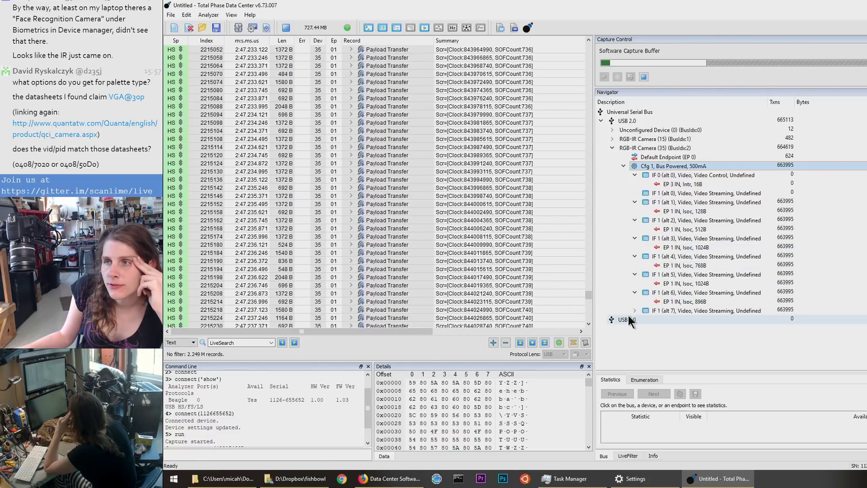
click(634, 310)
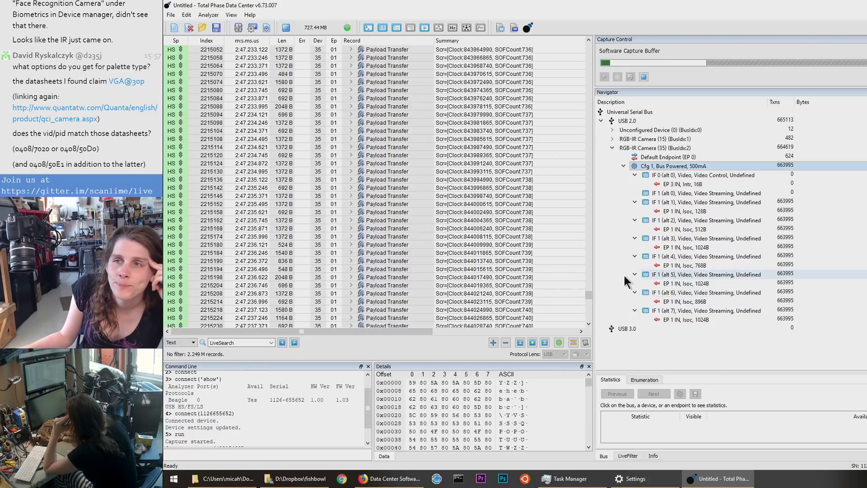
Step: Expand RGB-IR Camera (15) and show the EP 0 enumeration descriptors, including 0x0408/0x7020 IDs
click(611, 138)
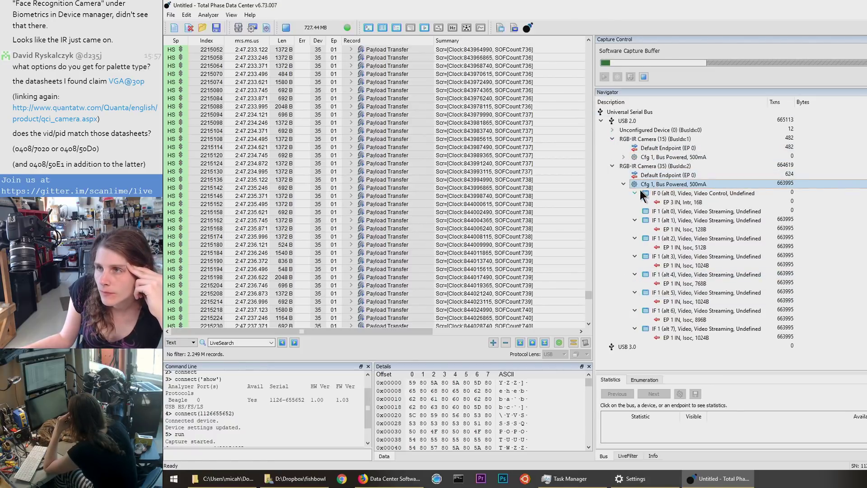
click(650, 176)
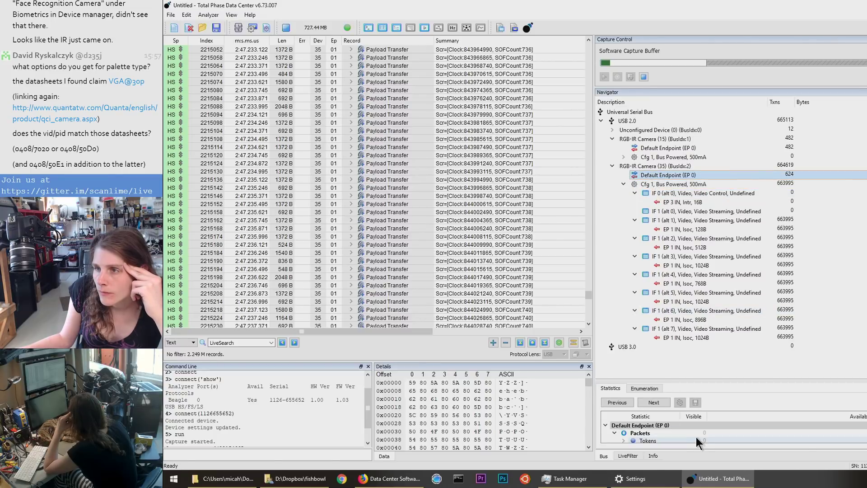
click(643, 389)
drag(660, 383, 671, 229)
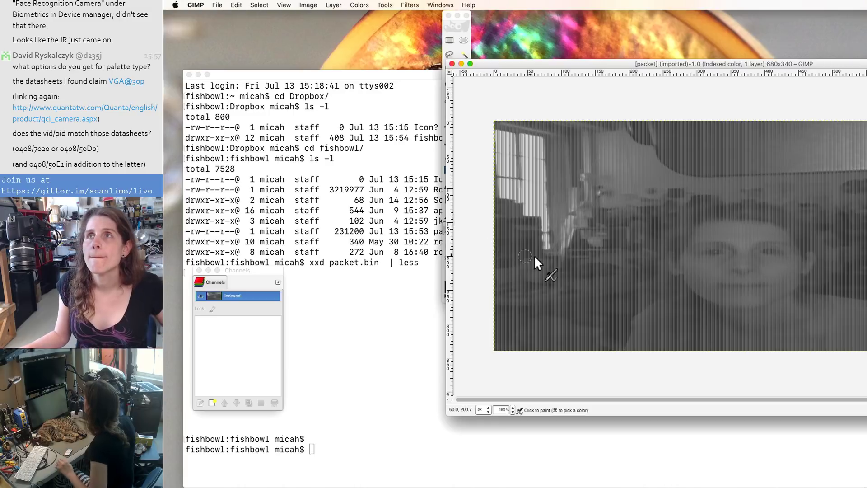
Step: Launch Gitter via Spotlight ('gi') and follow the quantatw.com qci_camera link in scanlime/live
key(super+space)
text(gi)
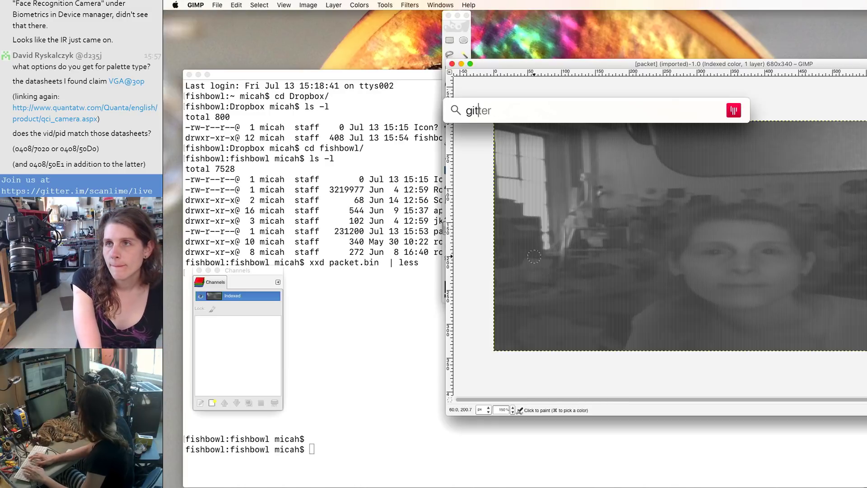
key(Return)
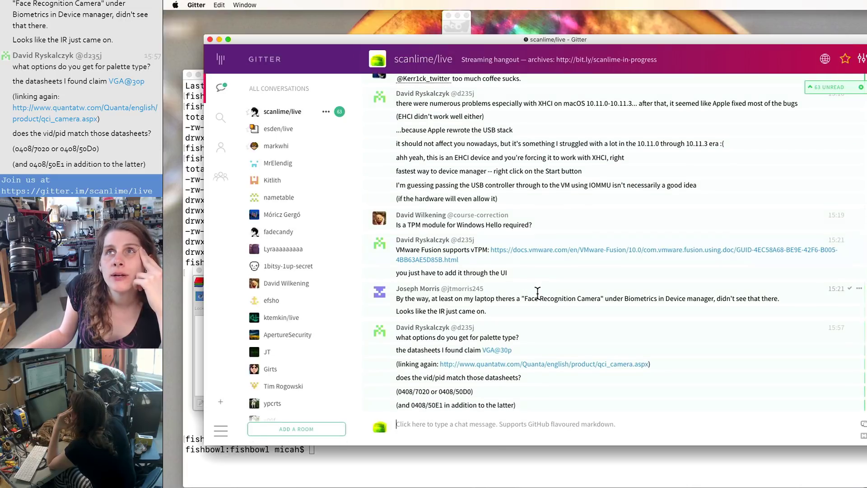
scroll(558, 341, up, 1)
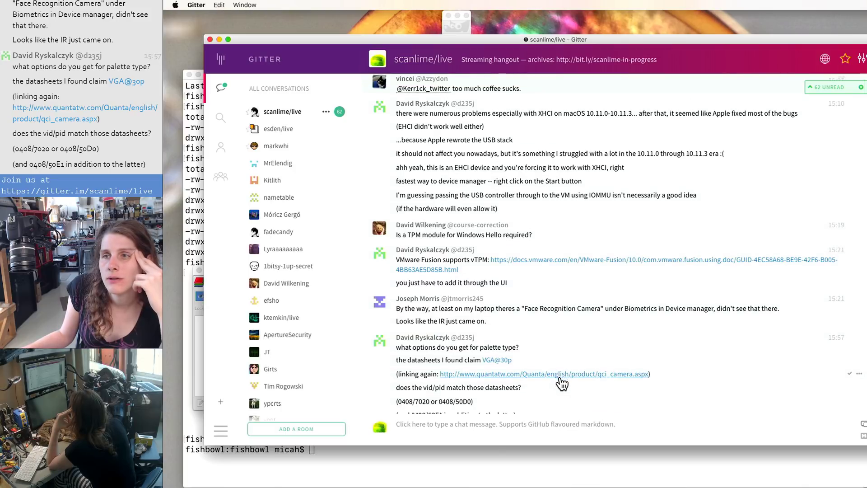
click(562, 376)
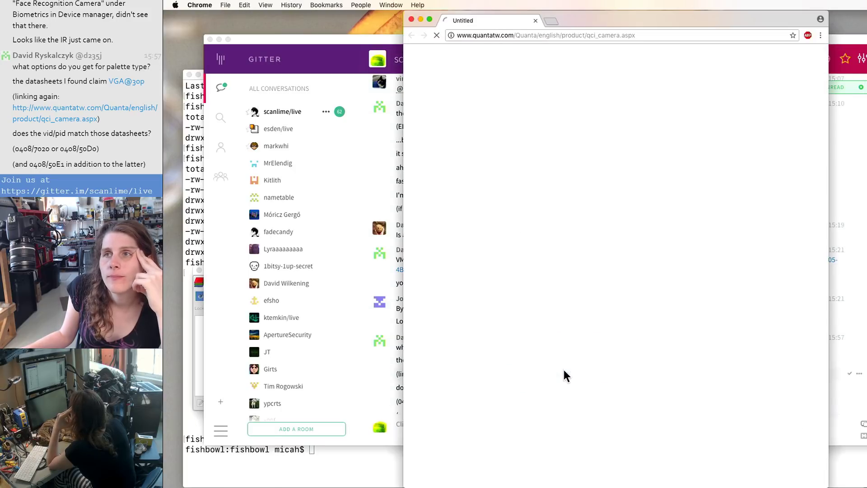
Step: Reposition and widen Chrome, then open the YHRA Windows Hello V3.x Camera introduction PDF
drag(623, 26, 454, 6)
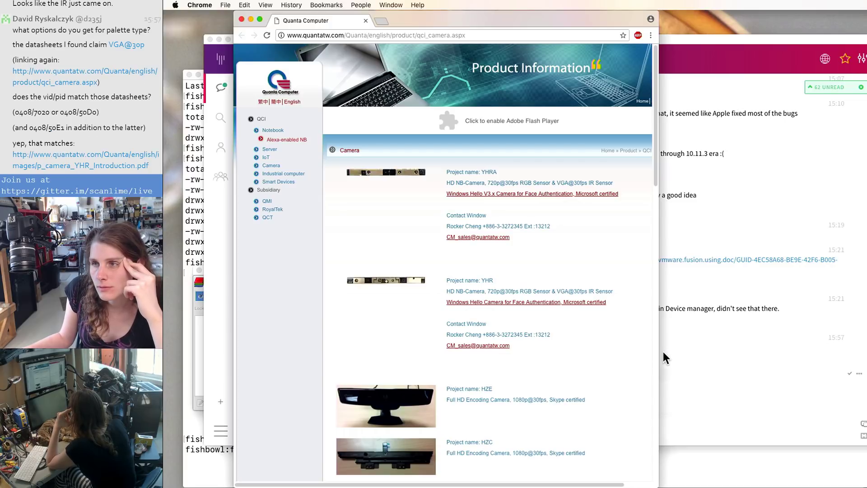
drag(658, 351, 836, 347)
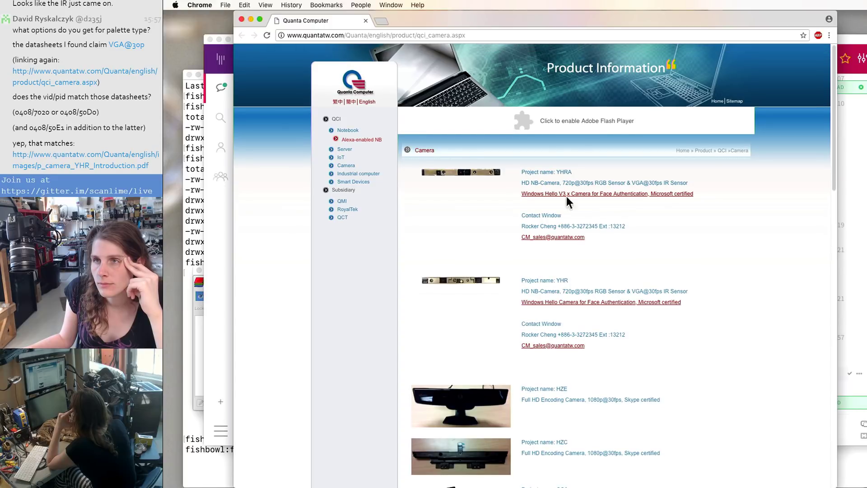
click(568, 195)
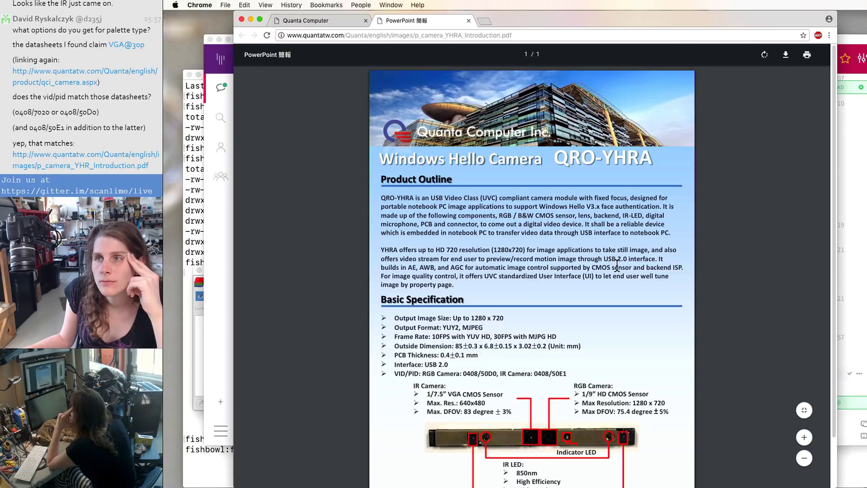
scroll(621, 266, down, 1)
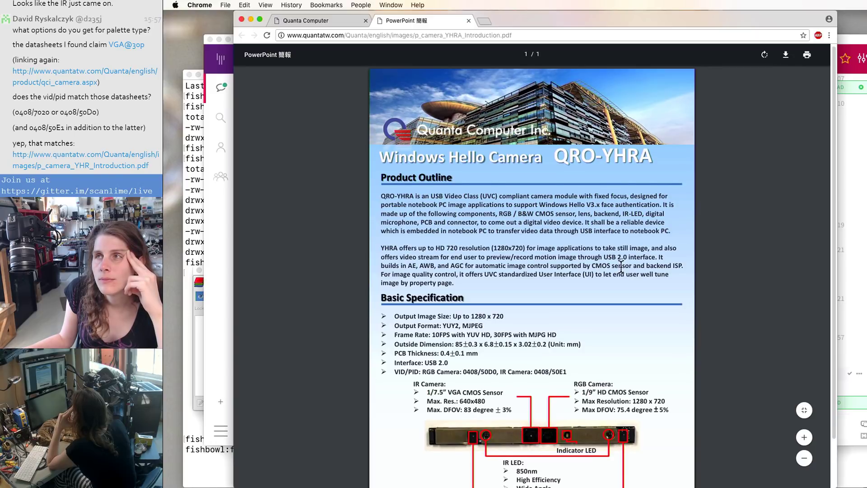